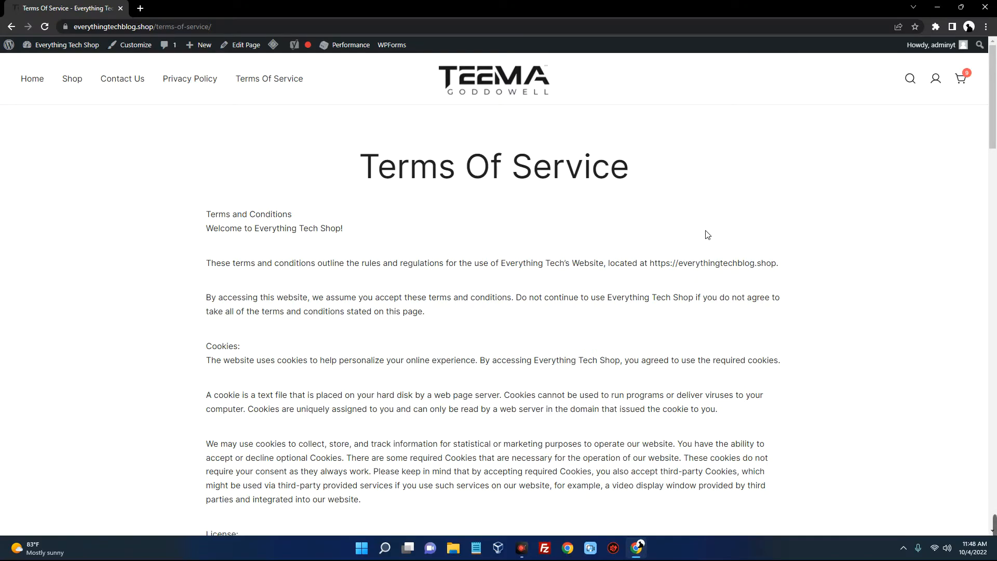
# Scroll to the top of the Terms of Service page and go to the site's Home page
pyautogui.scroll(20, 701, 235)
pyautogui.click(32, 79)
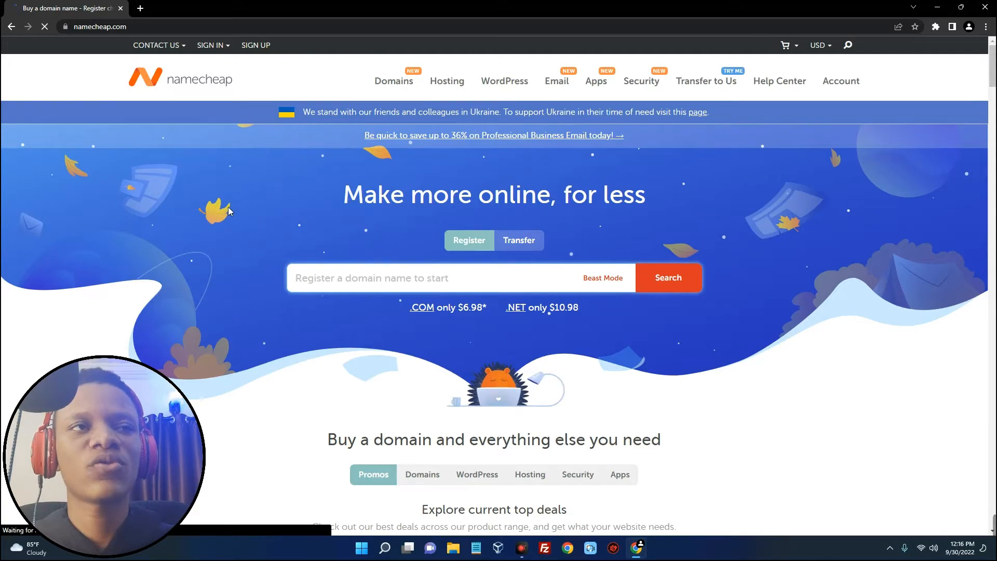
# Sign in to Namecheap with the account username and password
pyautogui.scroll(-5, 357, 211)
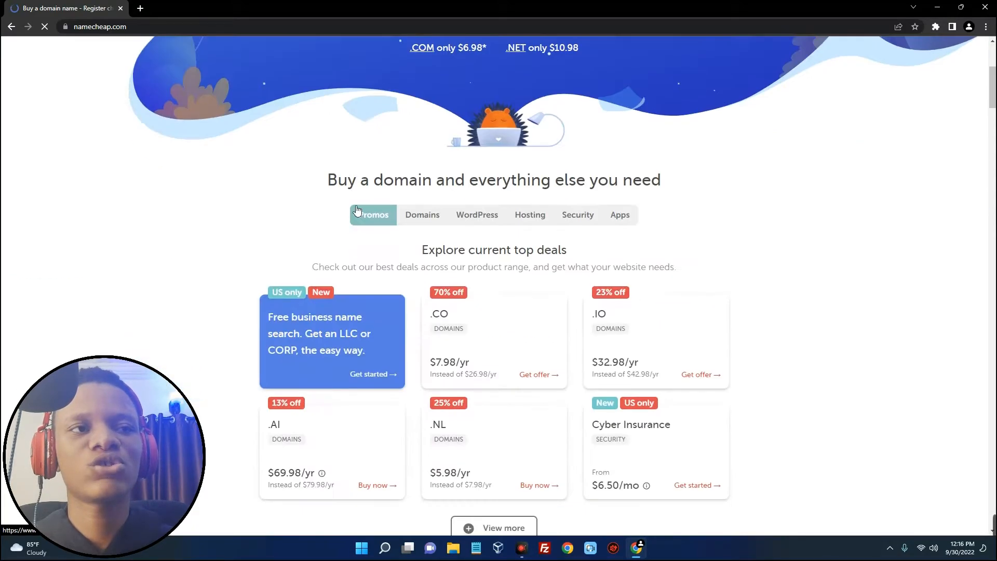
pyautogui.scroll(-3, 357, 210)
pyautogui.scroll(8, 357, 211)
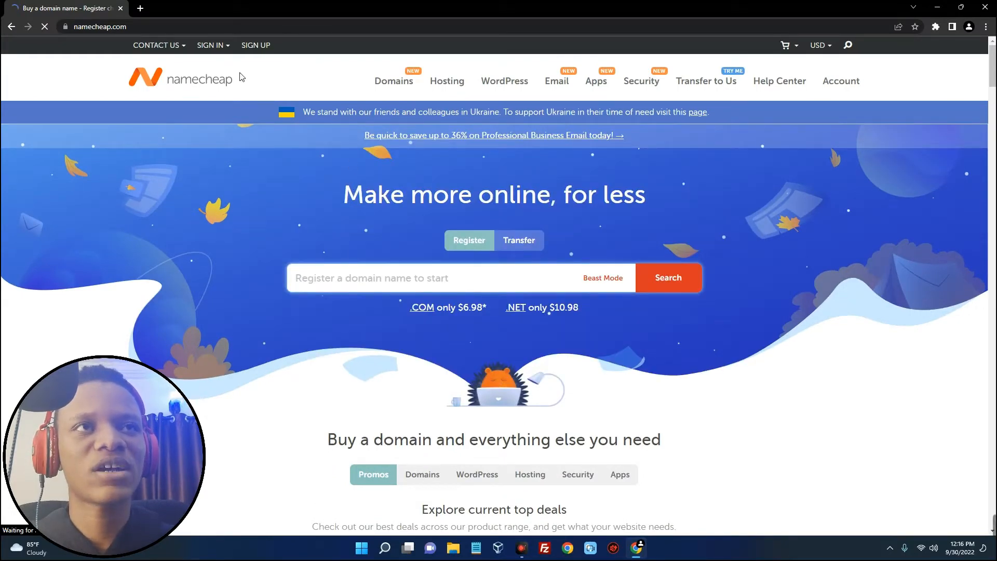
pyautogui.click(258, 45)
pyautogui.scroll(-6, 327, 207)
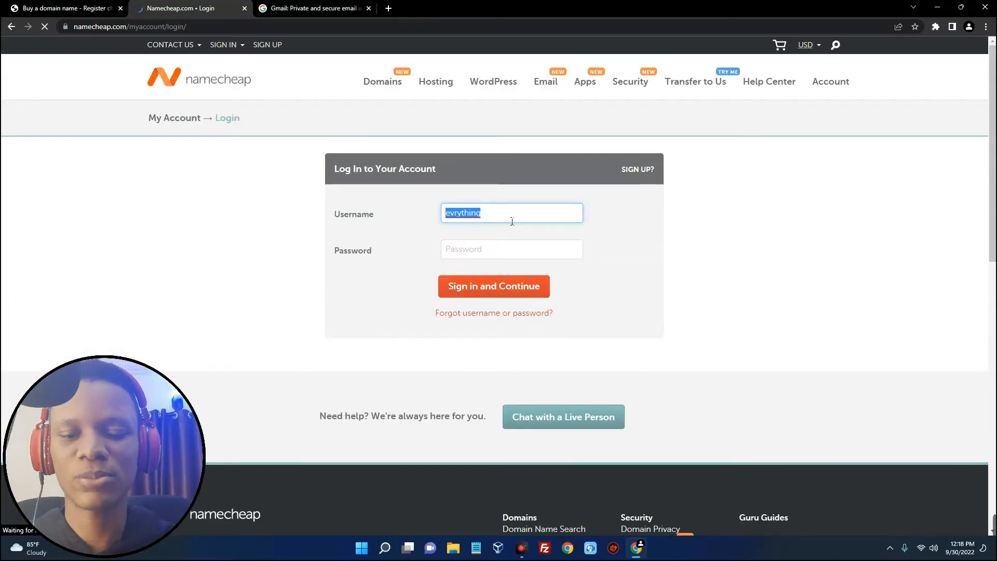
pyautogui.write('everythingtechyt')
pyautogui.press('Tab')
pyautogui.write('*')
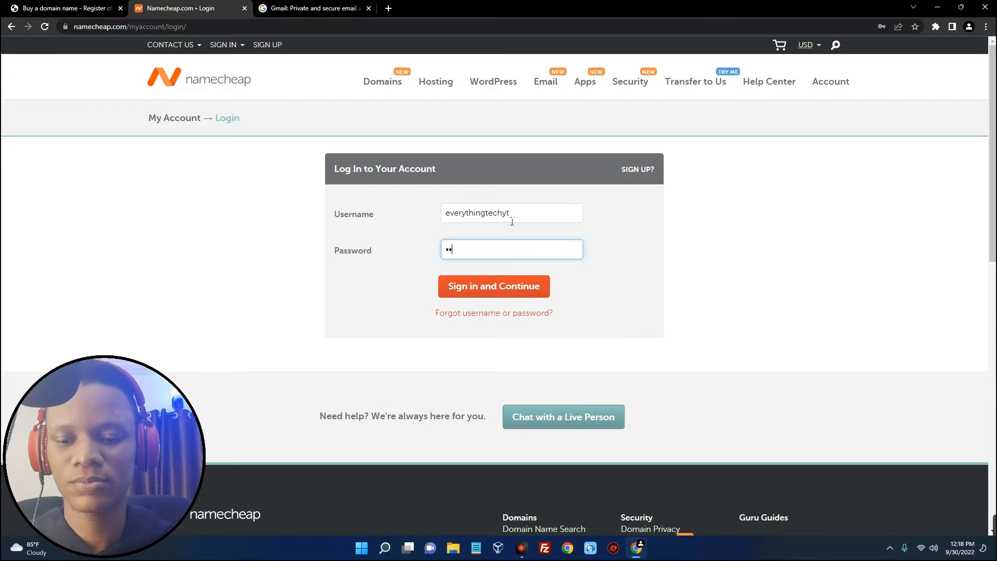
pyautogui.write('*******')
pyautogui.click(516, 286)
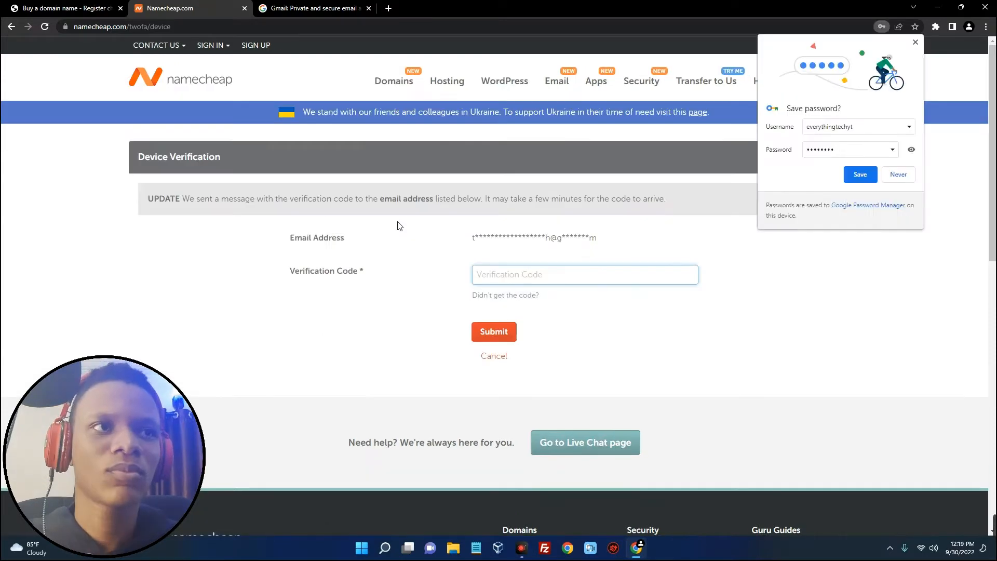
# Save the login in Chrome, then switch to Gmail to find the device verification code
pyautogui.click(849, 180)
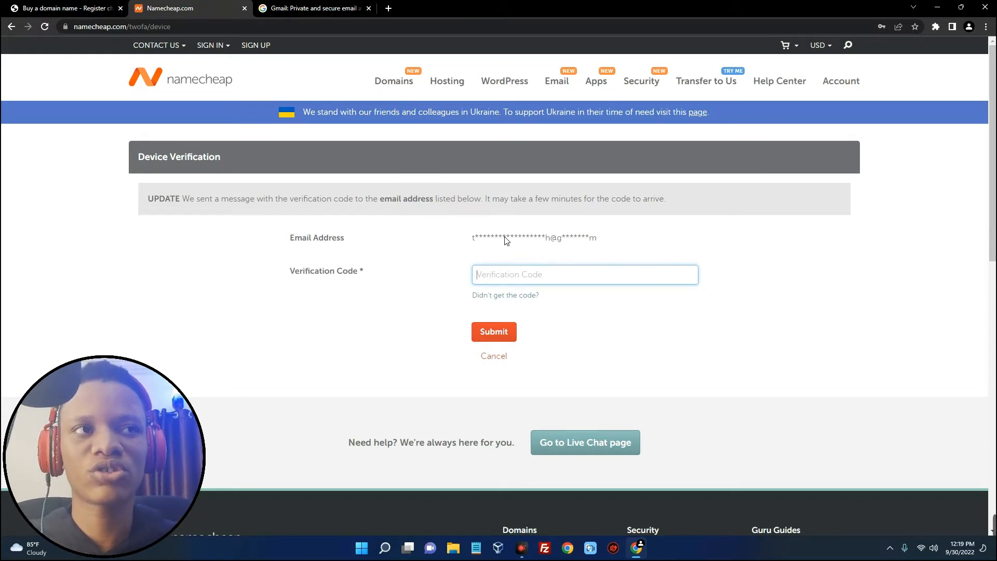
pyautogui.moveTo(470, 240); pyautogui.dragTo(596, 252)
pyautogui.click(597, 252)
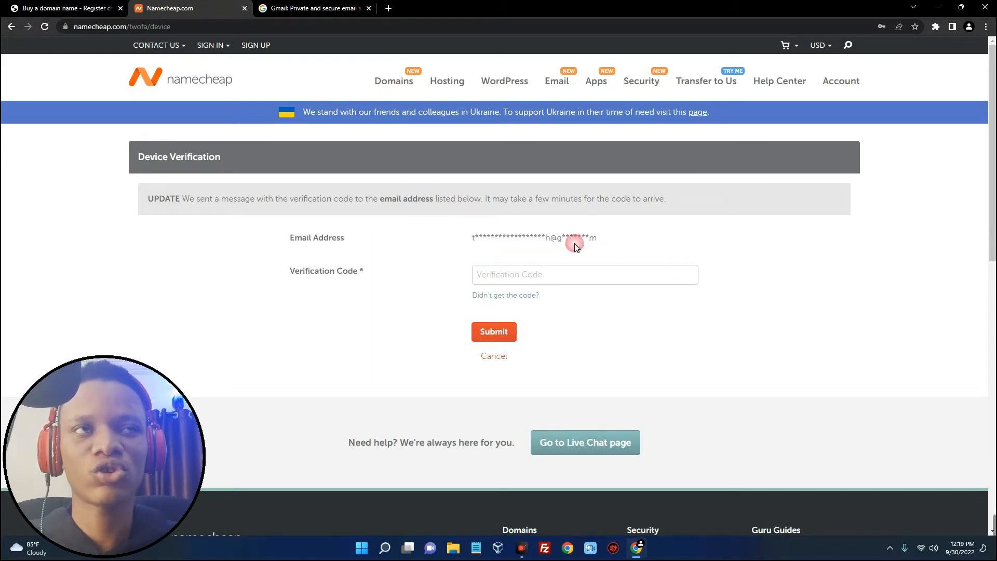
pyautogui.click(522, 281)
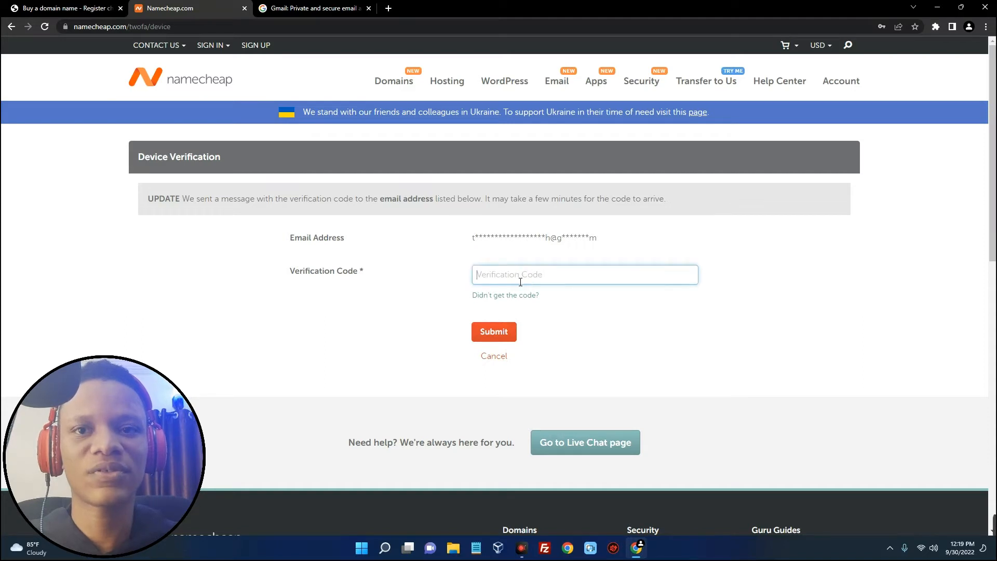
pyautogui.click(350, 14)
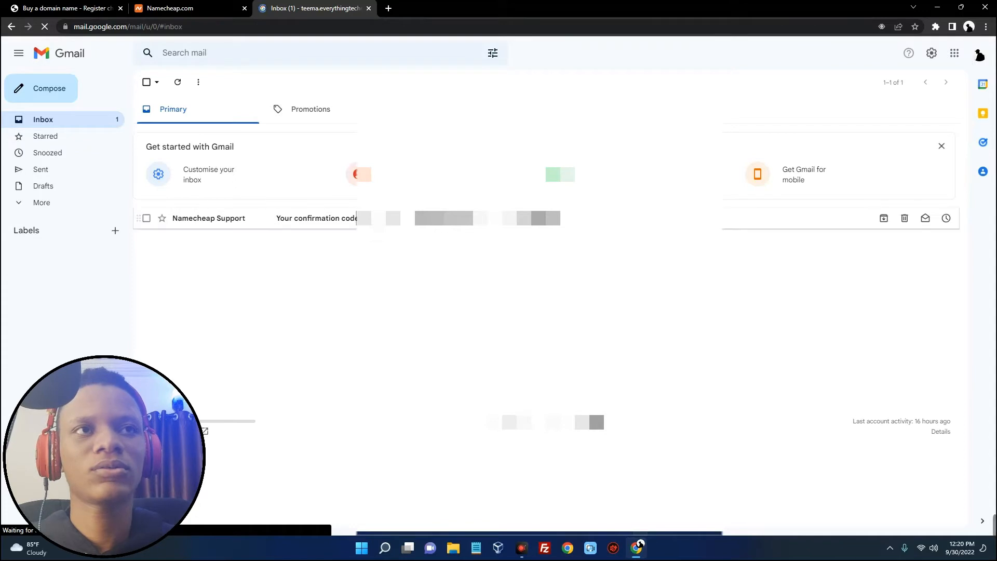
# Copy the code from Namecheap Support's 'Your confirmation code' email into the verification field
pyautogui.click(377, 226)
pyautogui.scroll(-4, 560, 312)
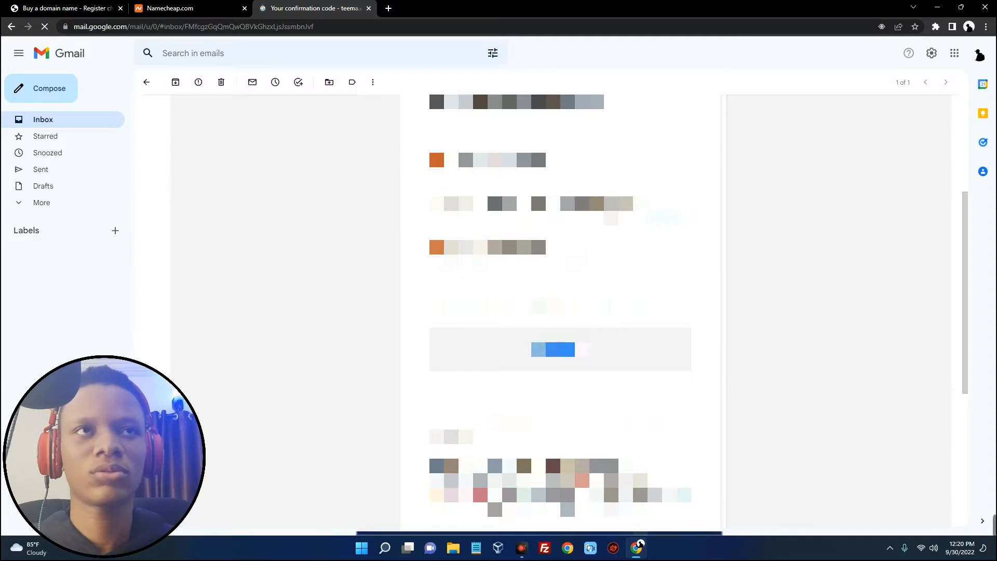
pyautogui.hotkey('ctrl', 'Tab')
pyautogui.hotkey('ctrl', 'Tab')
pyautogui.hotkey('ctrl', 'v')
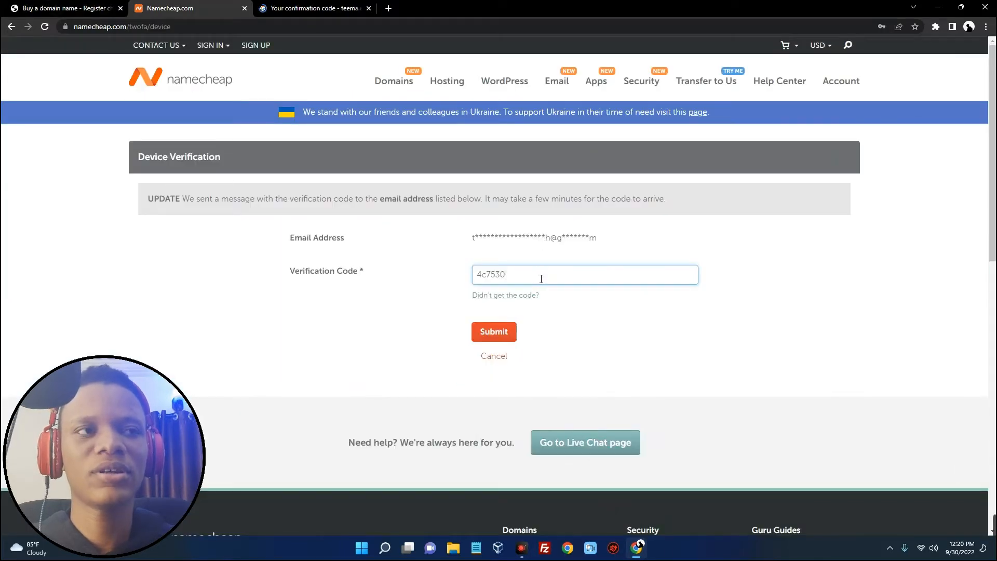
# Submit the verification code and close the Gmail and old Namecheap homepage tabs
pyautogui.click(495, 332)
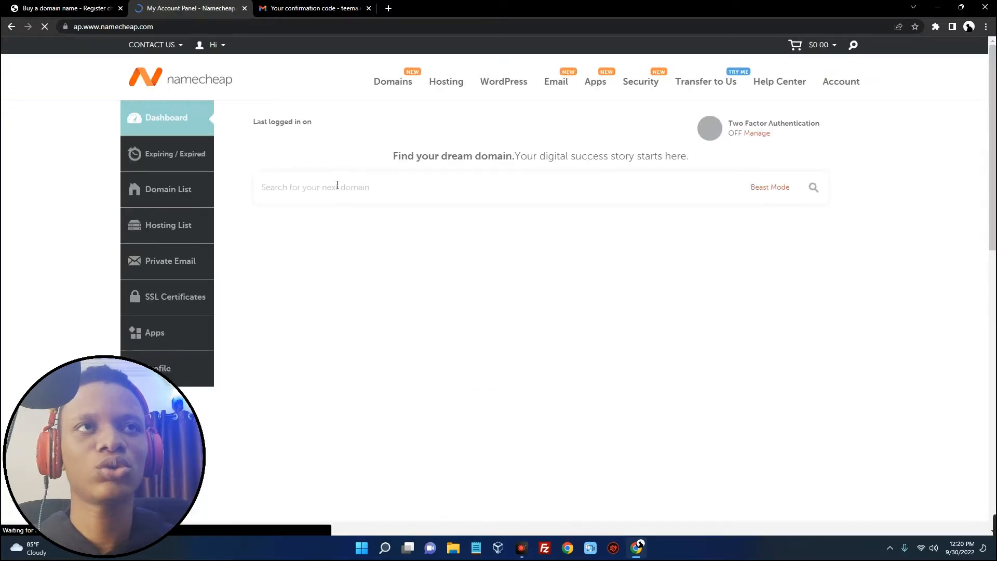
pyautogui.click(368, 9)
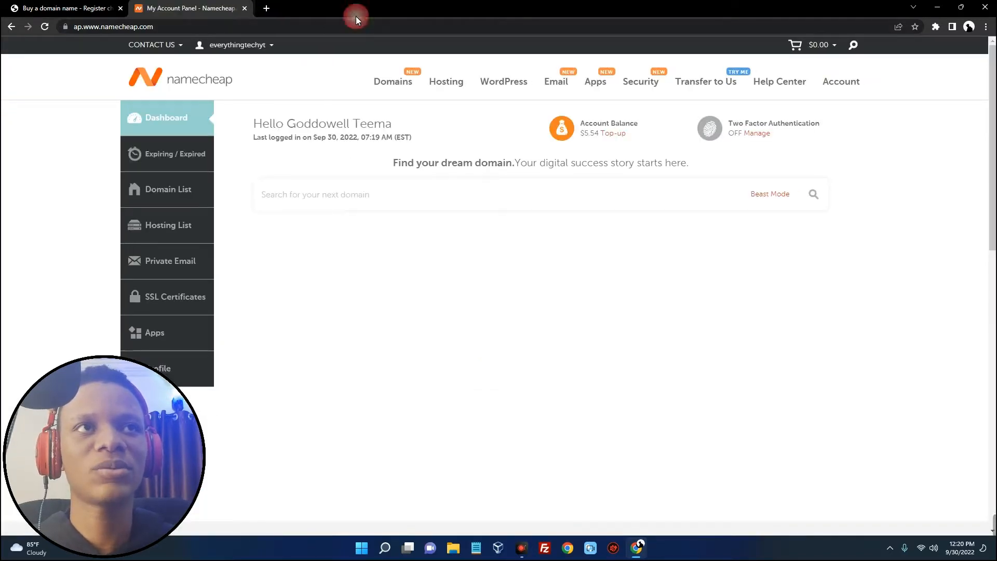
pyautogui.click(120, 9)
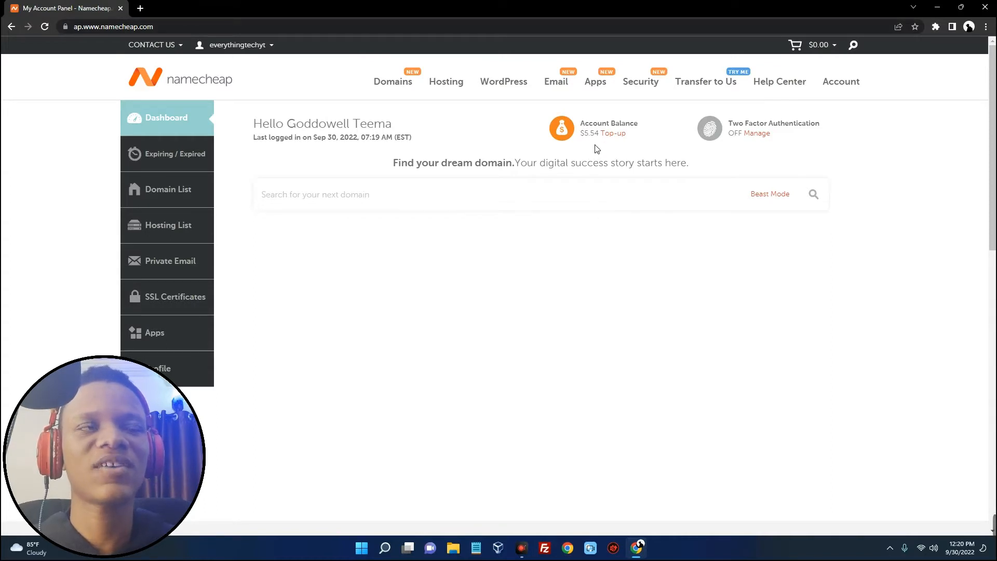
# Check the $5.54 account balance and reveal the Hosting options in the top navigation
pyautogui.moveTo(588, 141); pyautogui.dragTo(629, 140)
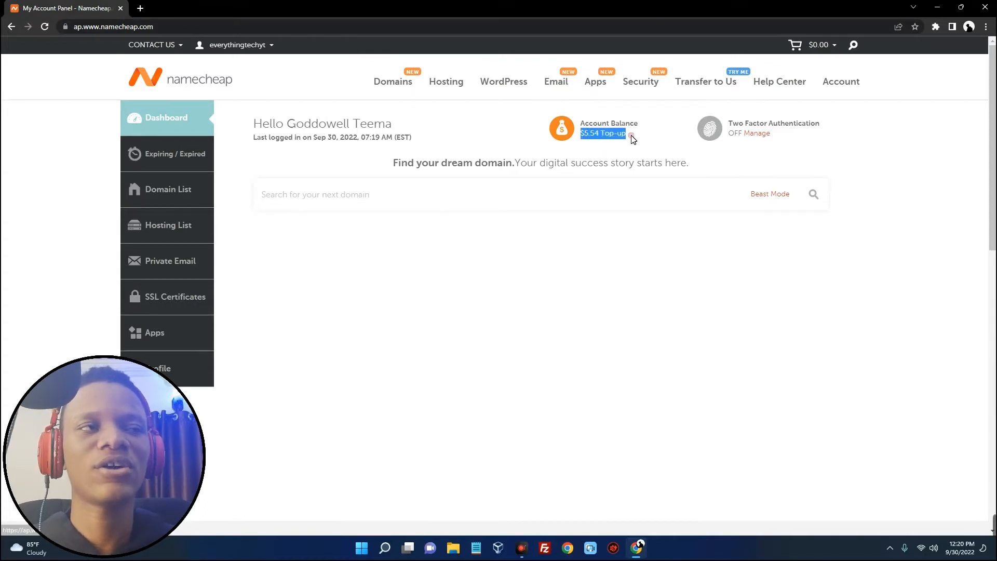
pyautogui.click(632, 138)
pyautogui.moveTo(587, 127); pyautogui.dragTo(638, 141)
pyautogui.click(651, 136)
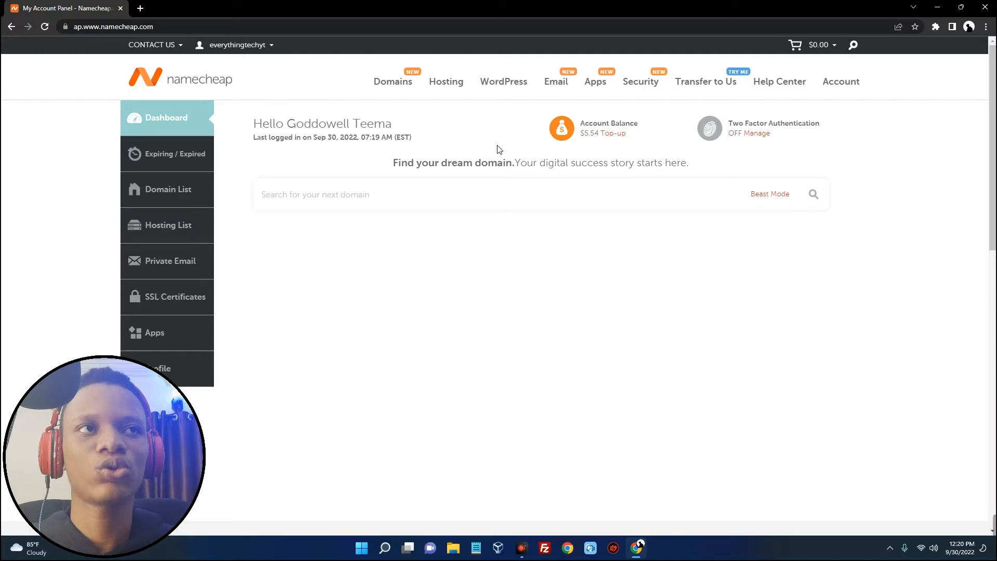
pyautogui.moveTo(450, 90)
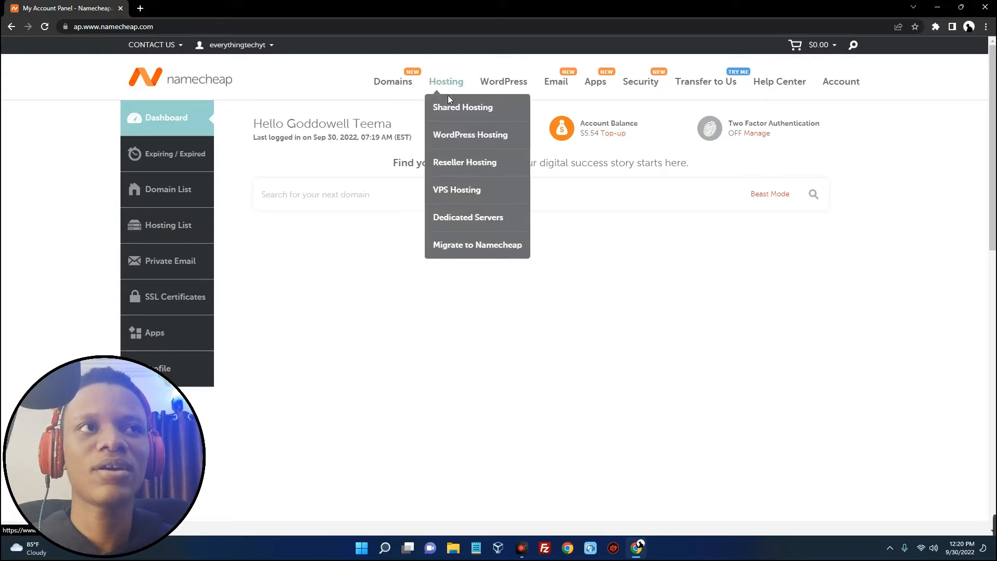
# Open the Shared Hosting plans page and preview monthly billing before returning to yearly
pyautogui.click(457, 114)
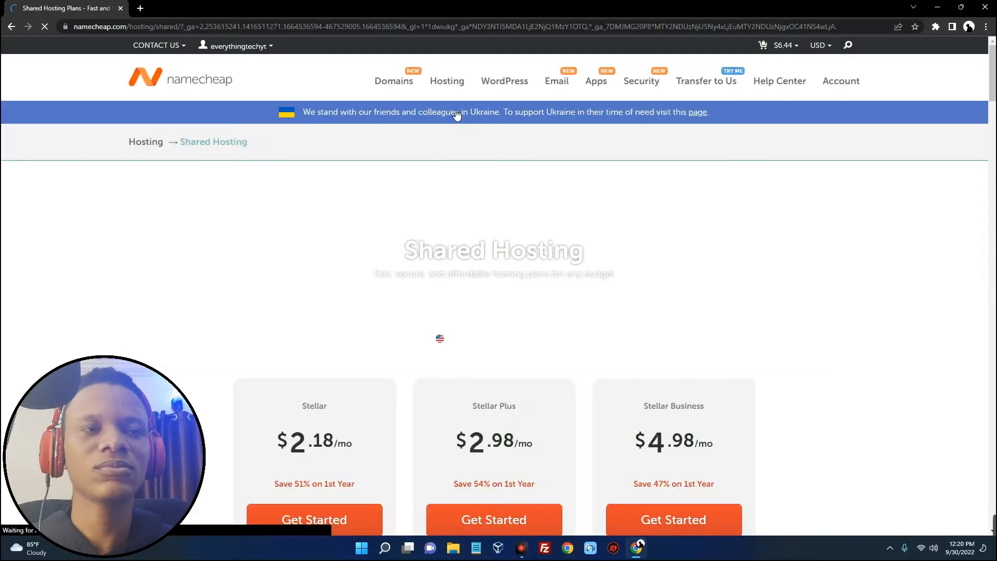
pyautogui.scroll(-5, 413, 127)
pyautogui.scroll(3, 413, 125)
pyautogui.scroll(-2, 413, 124)
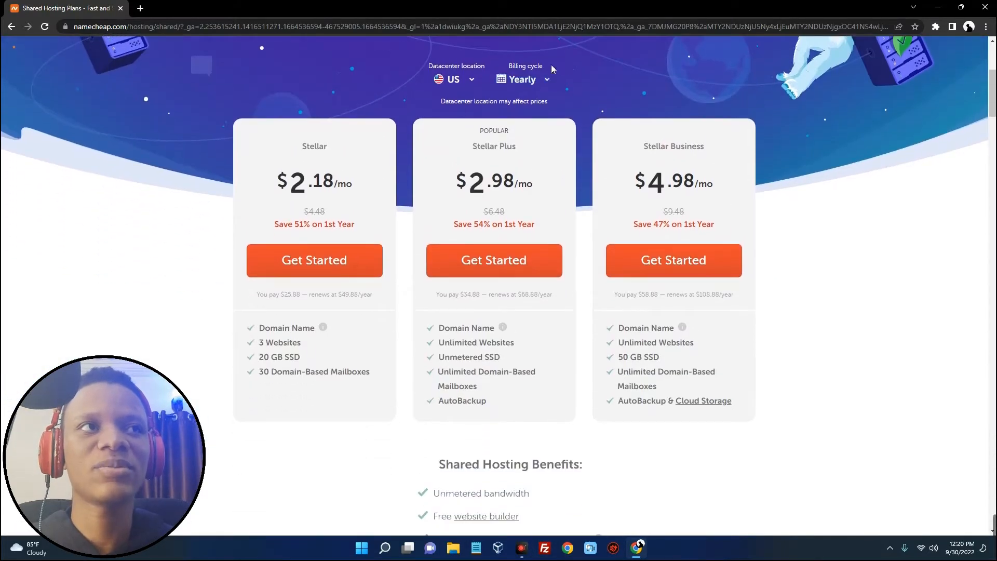
pyautogui.click(534, 81)
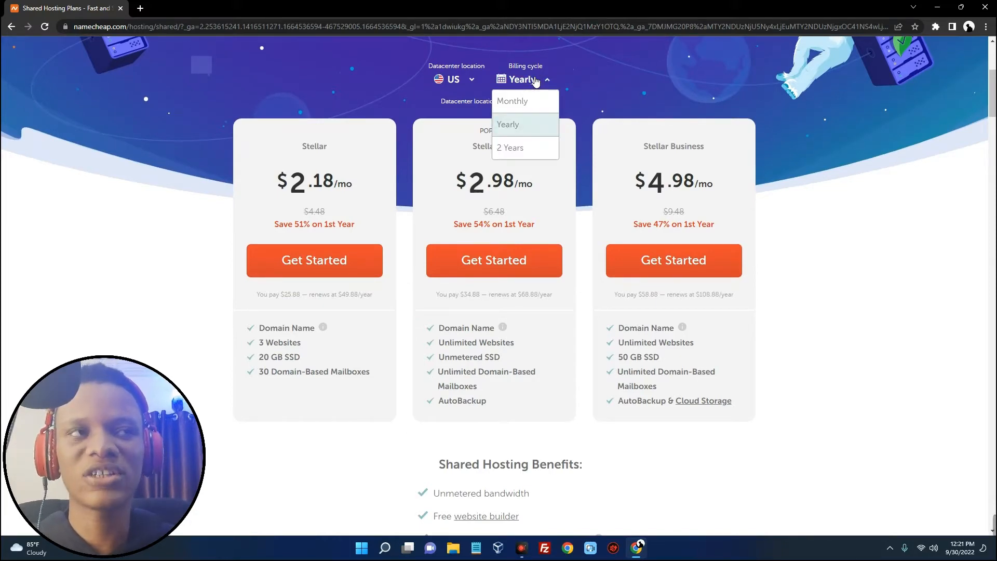
pyautogui.click(537, 99)
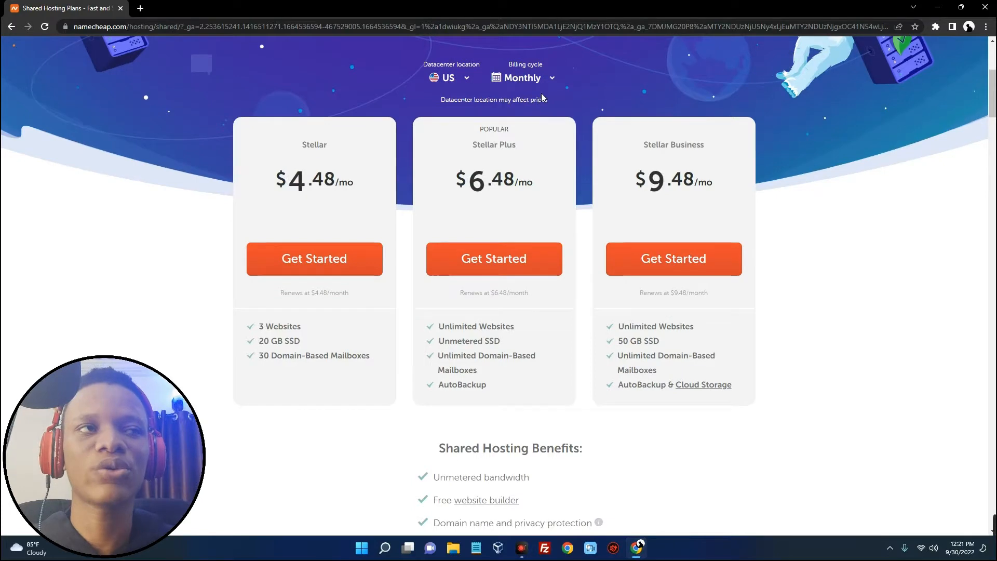
pyautogui.click(544, 79)
pyautogui.click(526, 121)
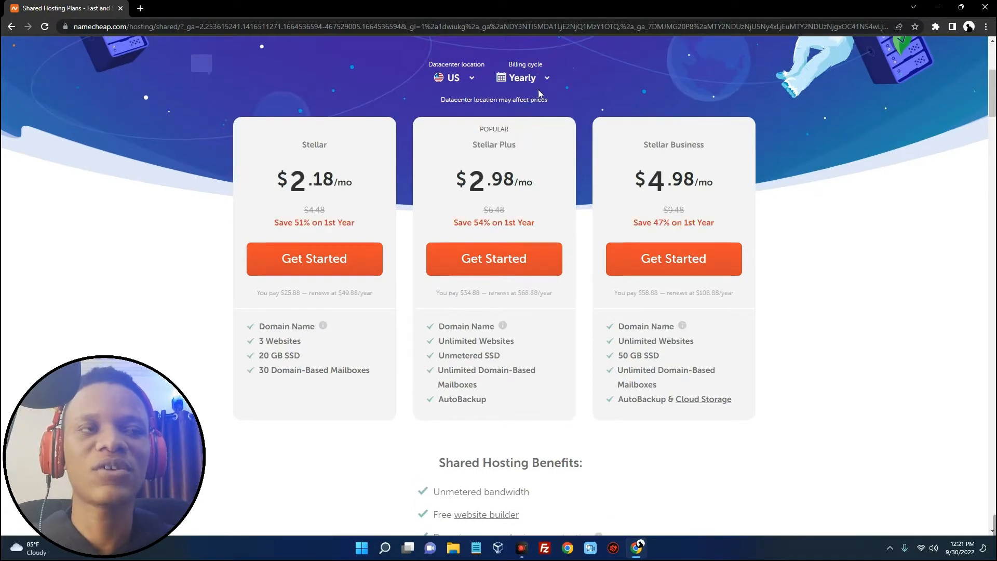
pyautogui.scroll(-1, 535, 99)
# Compare Stellar at $2.18/mo with 3 websites against Stellar Plus with unlimited websites
pyautogui.moveTo(294, 137); pyautogui.dragTo(348, 140)
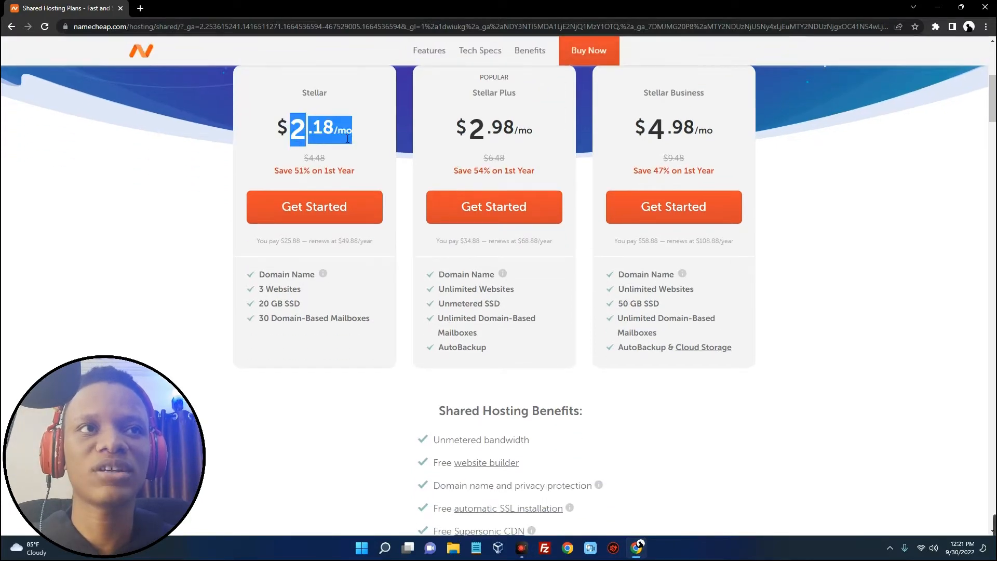
pyautogui.scroll(-1, 354, 138)
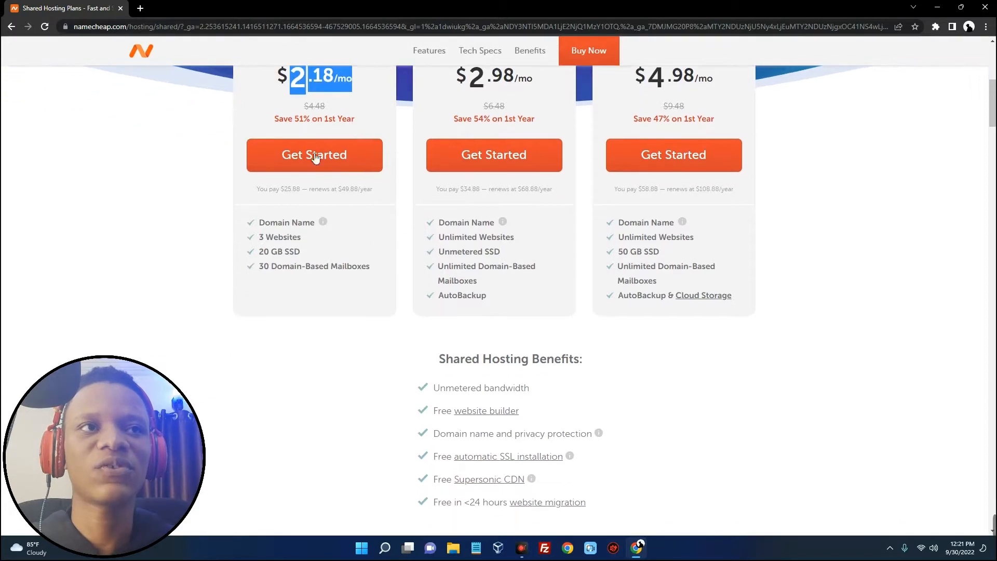
pyautogui.moveTo(281, 189); pyautogui.dragTo(306, 192)
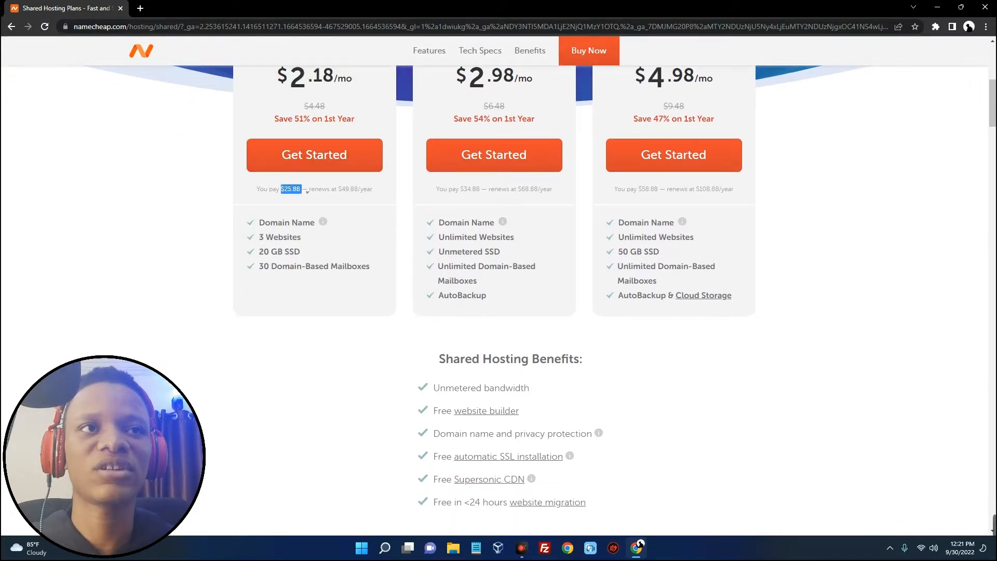
pyautogui.scroll(4, 307, 191)
pyautogui.scroll(-4, 294, 216)
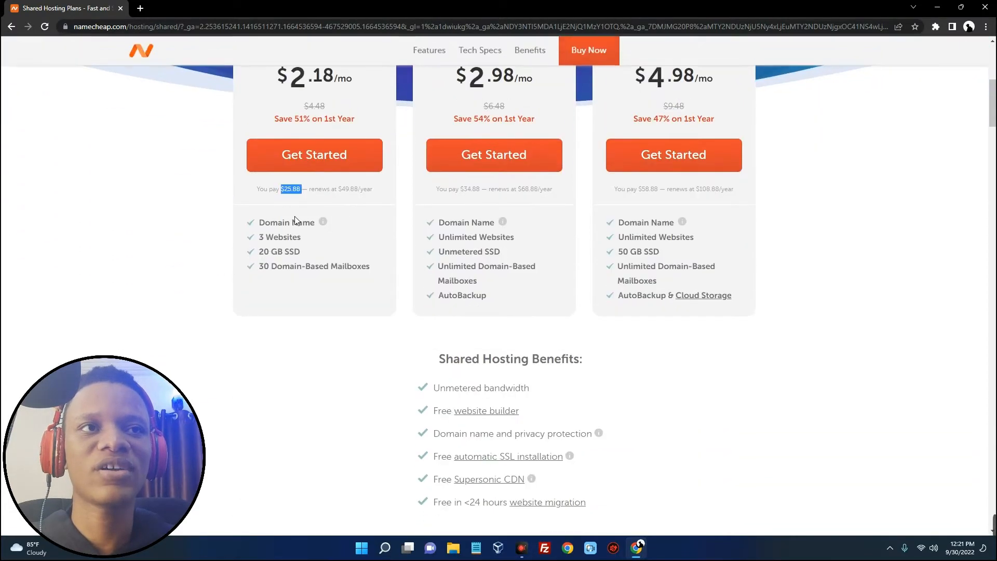
pyautogui.moveTo(301, 240); pyautogui.dragTo(259, 253)
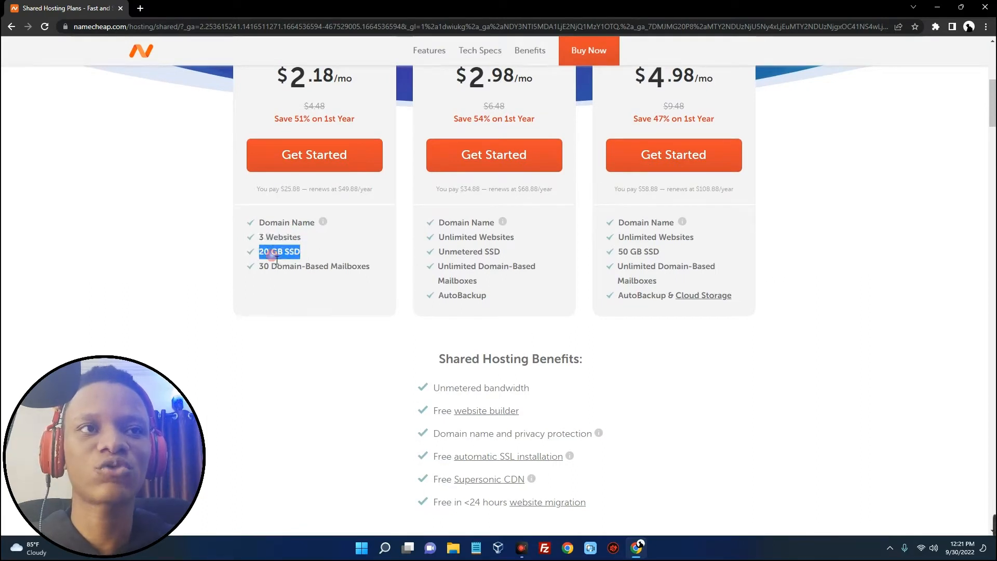
pyautogui.scroll(3, 327, 273)
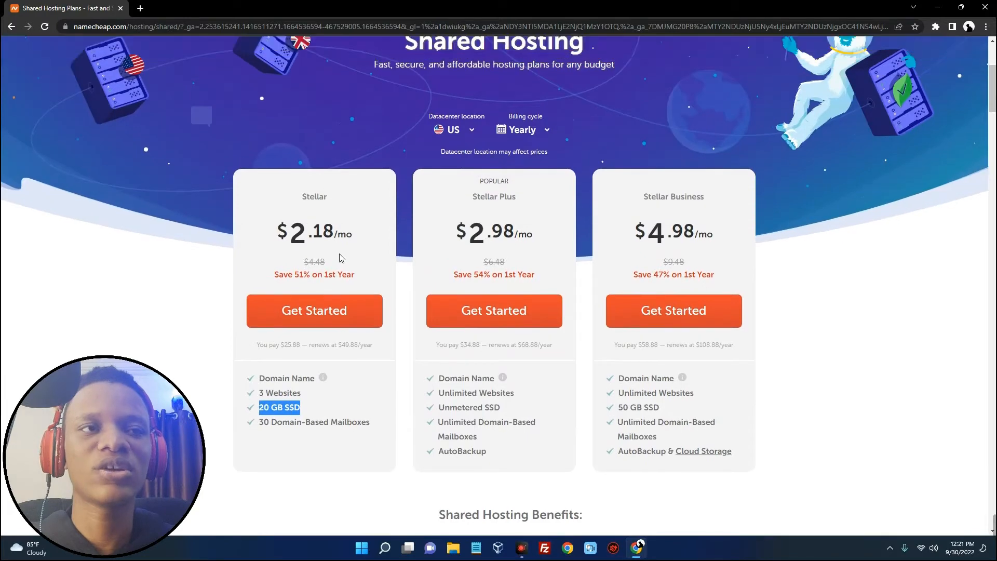
pyautogui.scroll(-1, 339, 256)
pyautogui.scroll(1, 358, 256)
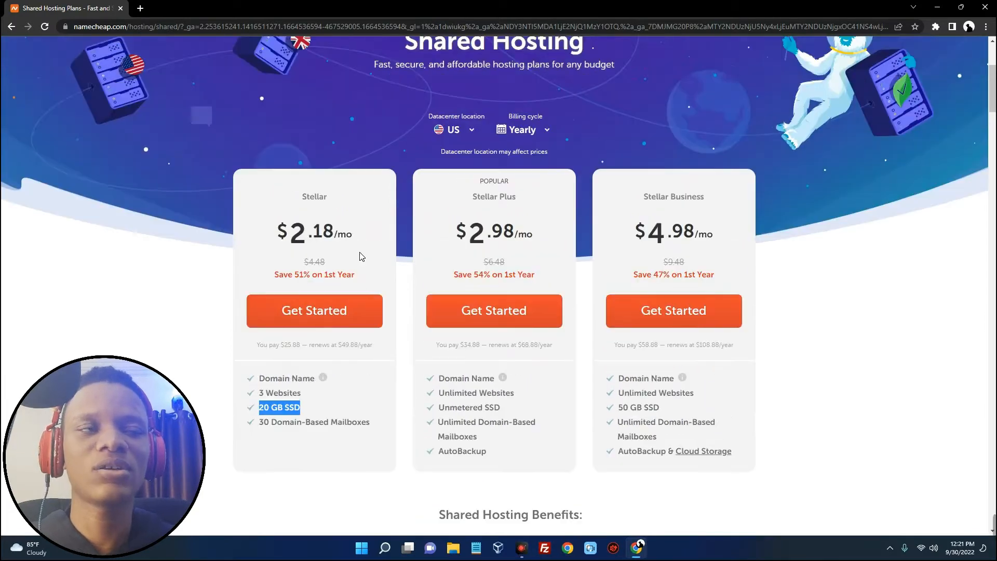
pyautogui.scroll(-1, 369, 258)
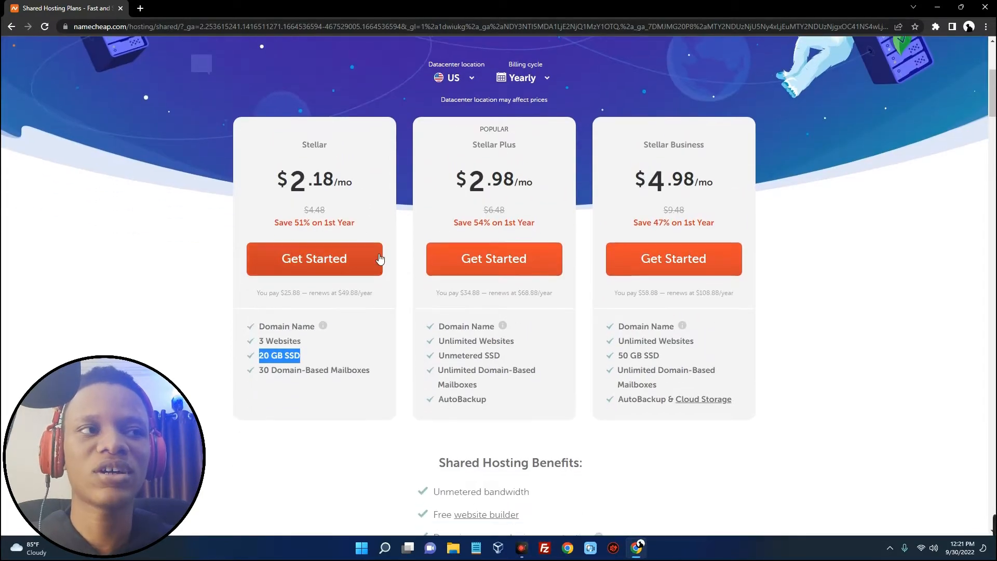
pyautogui.moveTo(523, 348); pyautogui.dragTo(439, 347)
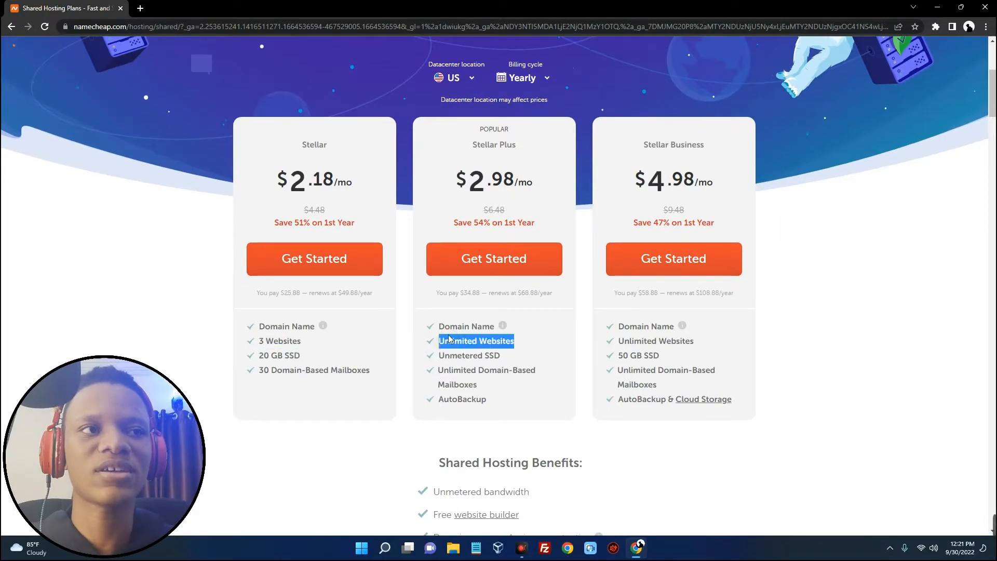
# Switch the billing cycle to Monthly, showing Stellar at $4.48/mo
pyautogui.click(485, 330)
pyautogui.scroll(1, 500, 301)
pyautogui.scroll(-1, 502, 300)
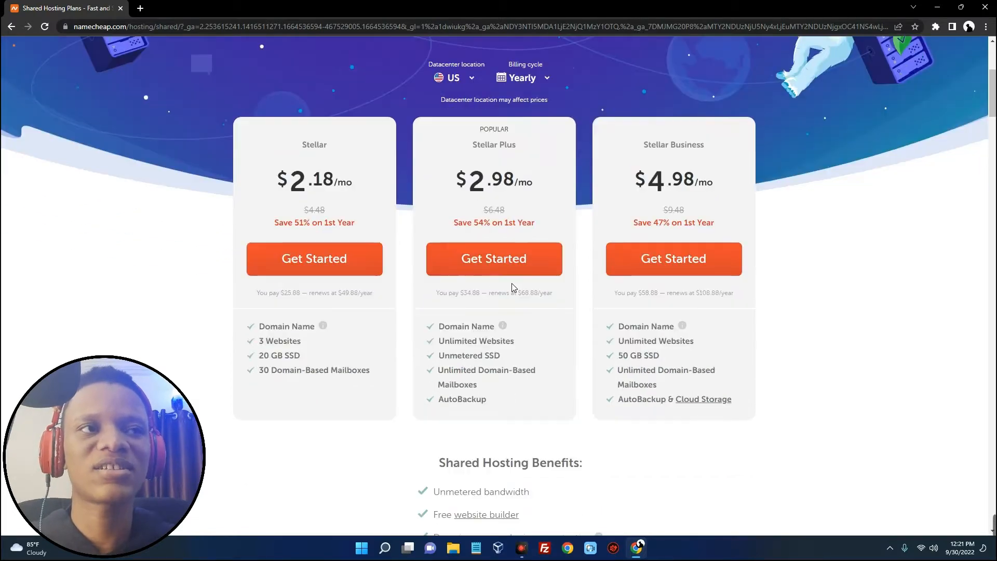
pyautogui.scroll(3, 512, 282)
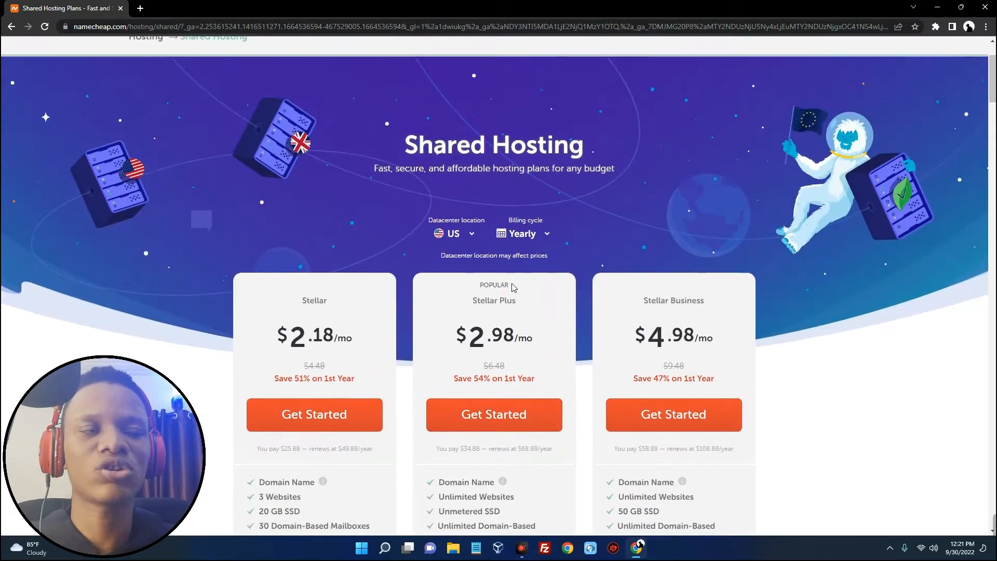
pyautogui.click(533, 238)
pyautogui.click(525, 257)
pyautogui.scroll(-3, 526, 259)
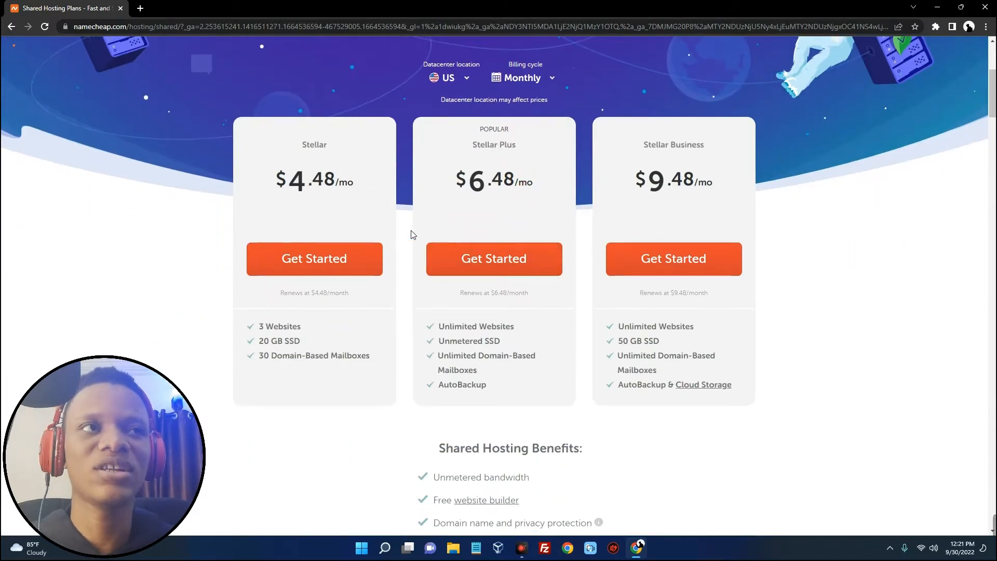
# Choose the Stellar plan and begin searching for a new domain name
pyautogui.click(305, 263)
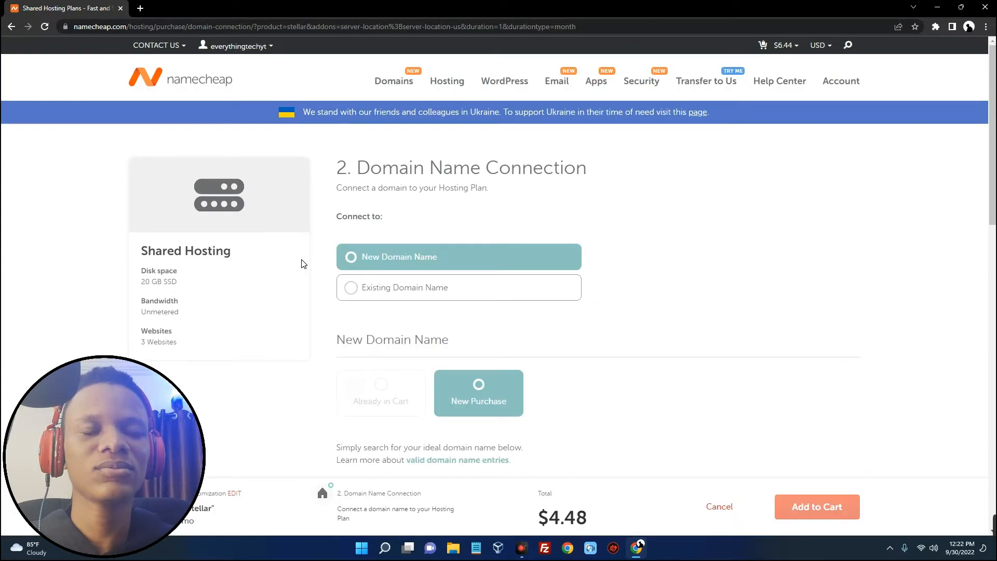
pyautogui.scroll(-2, 466, 258)
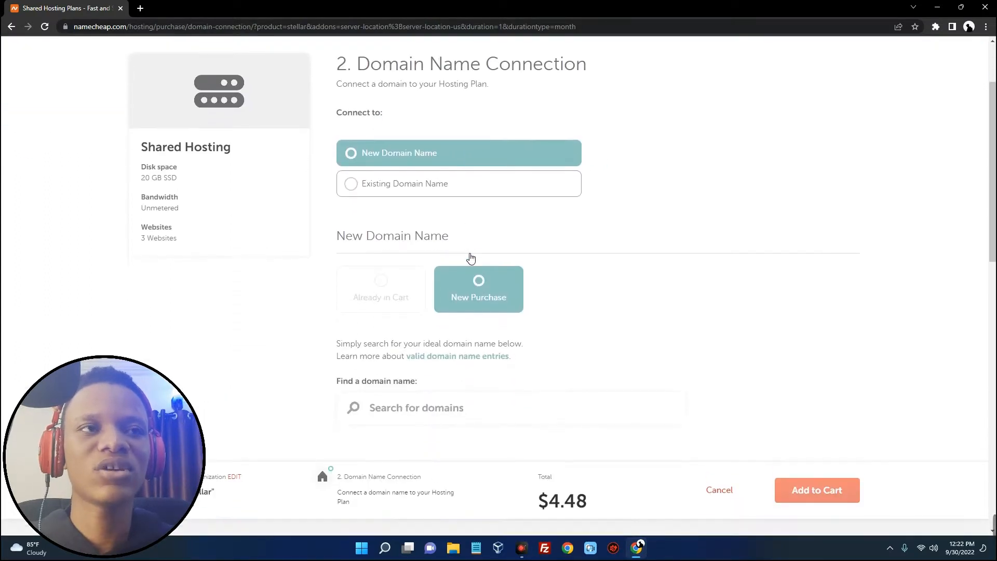
pyautogui.scroll(-2, 466, 253)
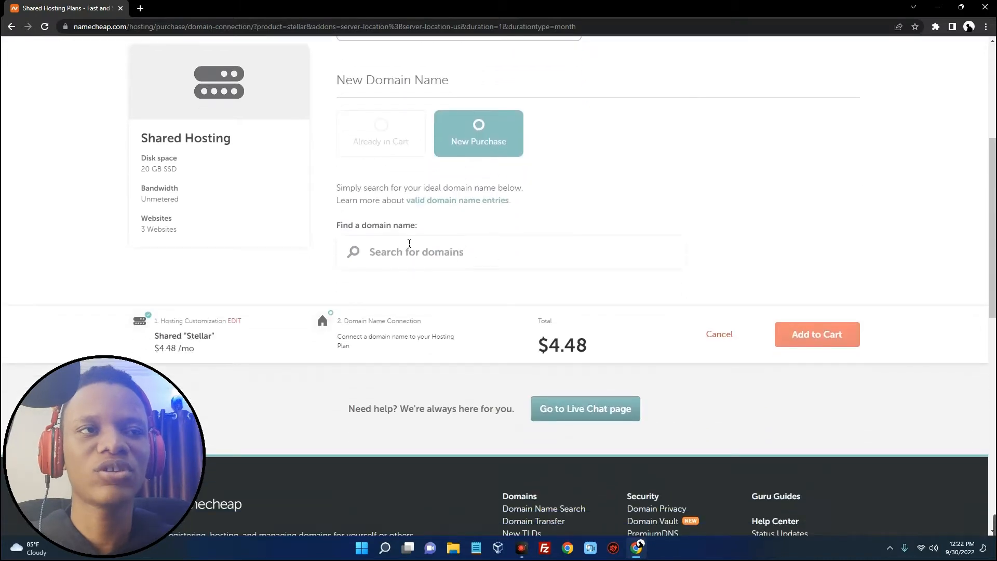
pyautogui.scroll(3, 409, 243)
pyautogui.scroll(-3, 407, 245)
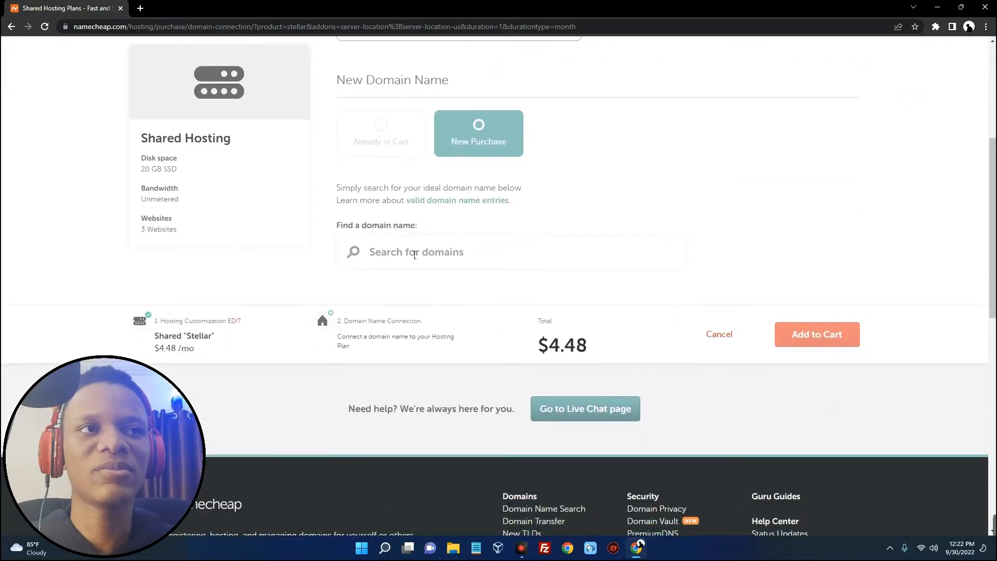
pyautogui.click(414, 255)
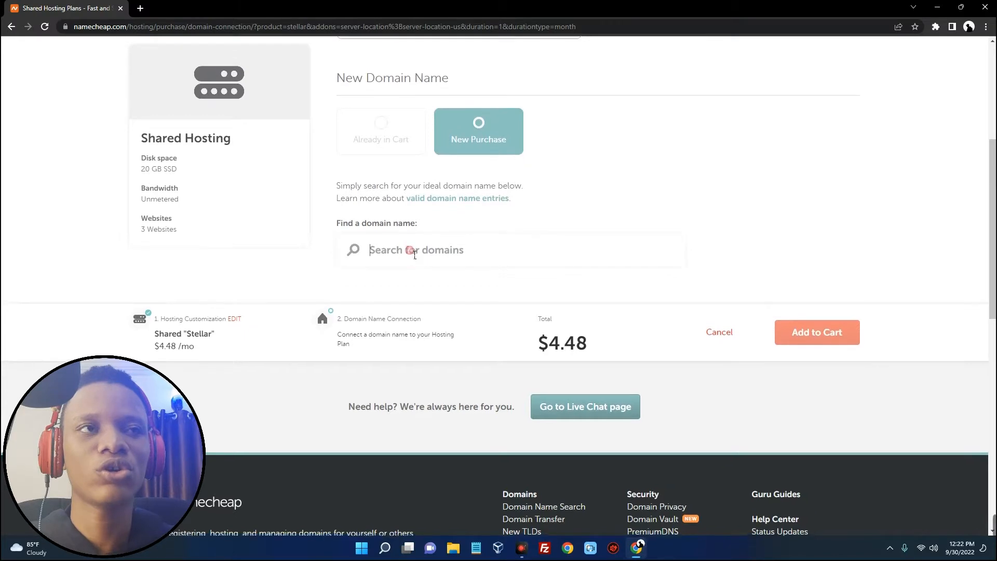
pyautogui.write('everythingtech')
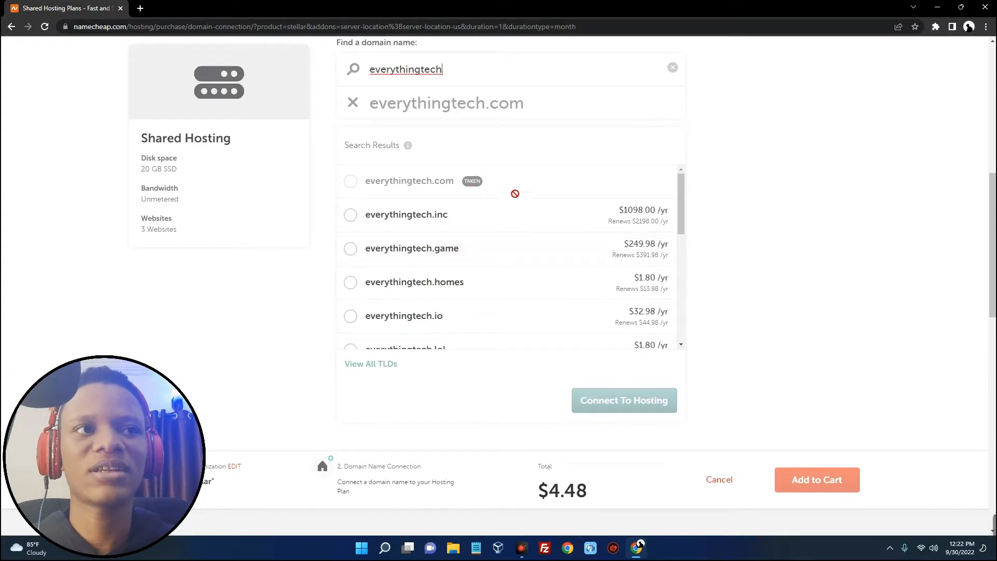
pyautogui.scroll(-5, 529, 227)
pyautogui.scroll(-3, 531, 227)
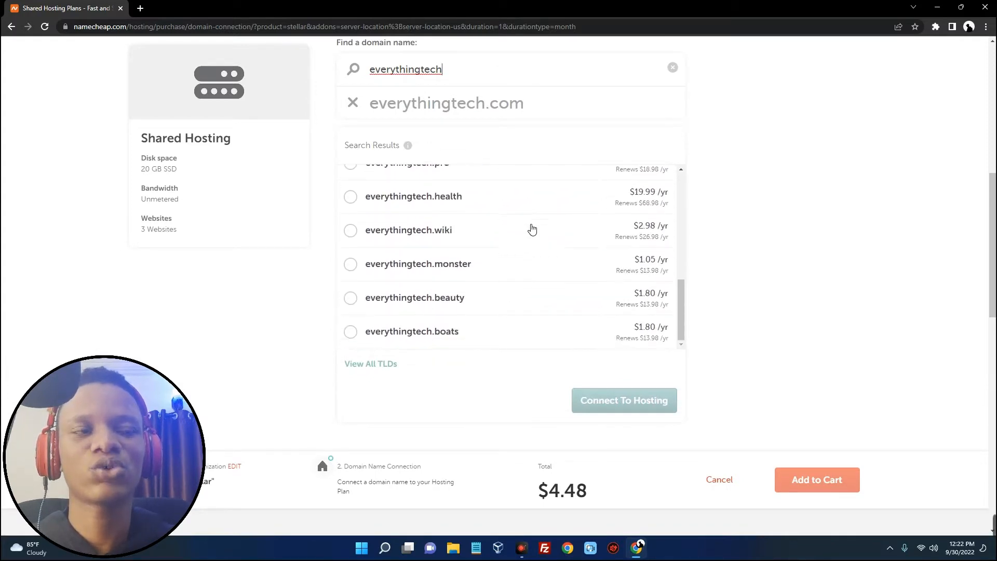
# Browse the full list of available domain extensions, then close it
pyautogui.click(375, 365)
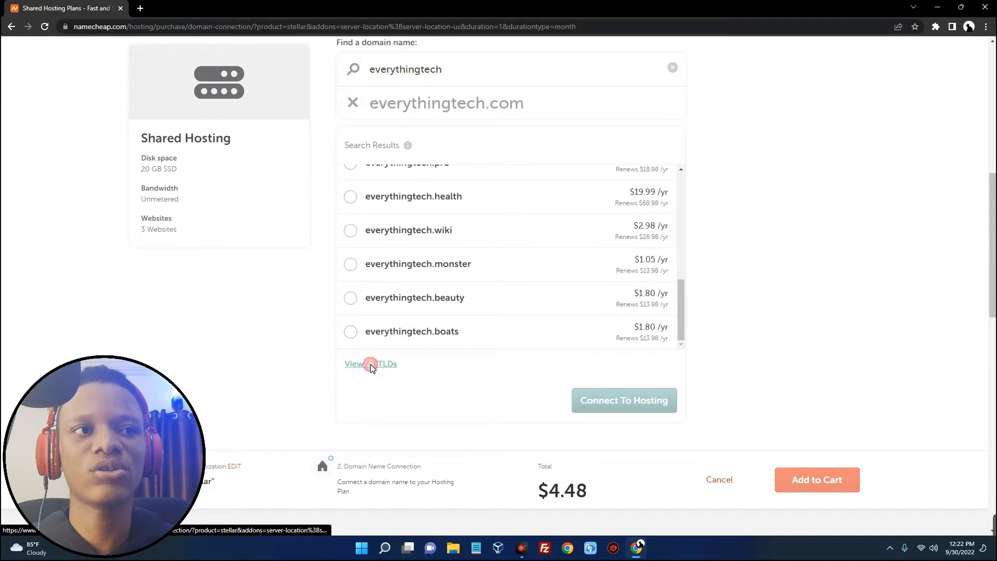
pyautogui.scroll(-15, 450, 337)
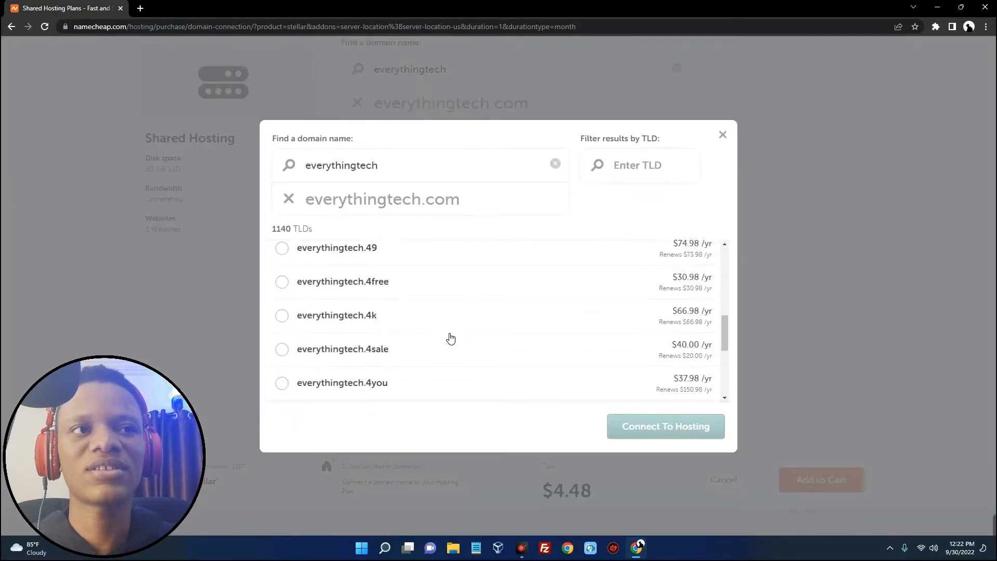
pyautogui.scroll(-15, 450, 338)
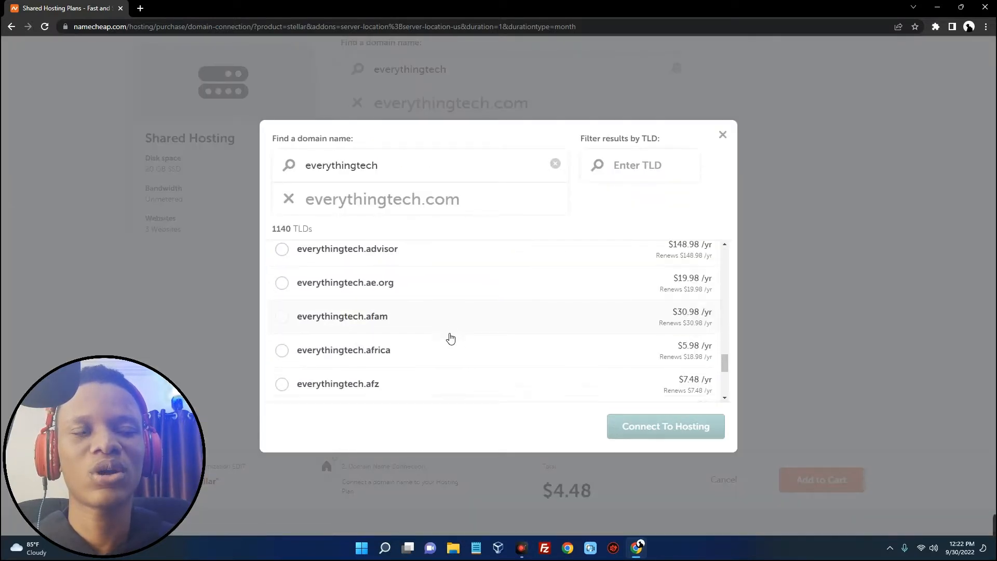
pyautogui.scroll(-15, 450, 339)
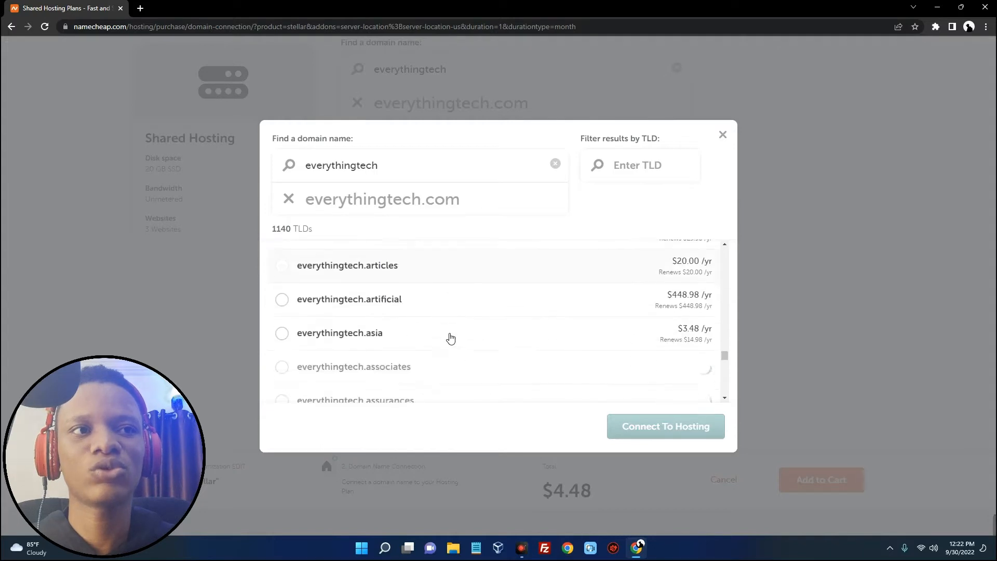
pyautogui.scroll(-15, 450, 339)
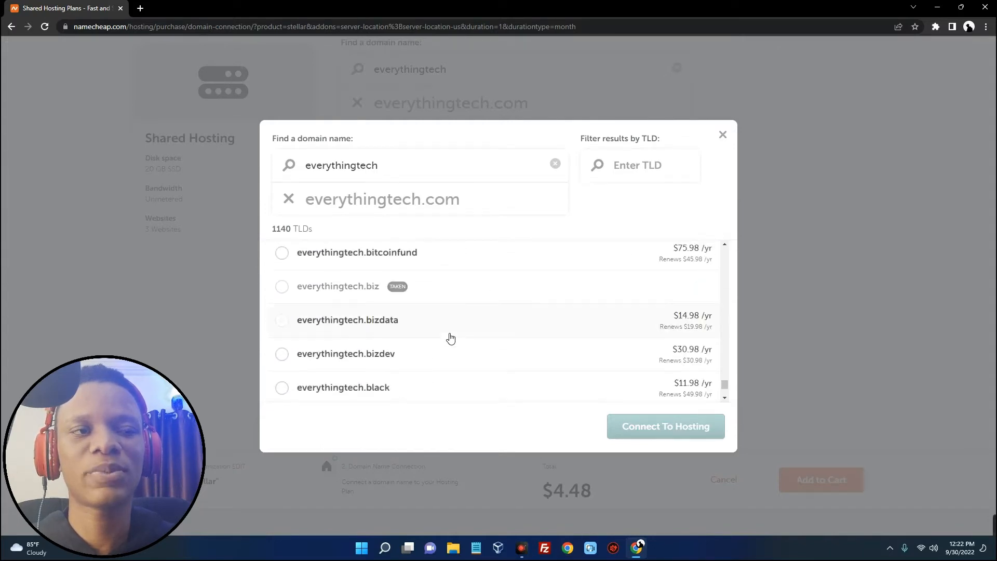
pyautogui.scroll(-2, 449, 337)
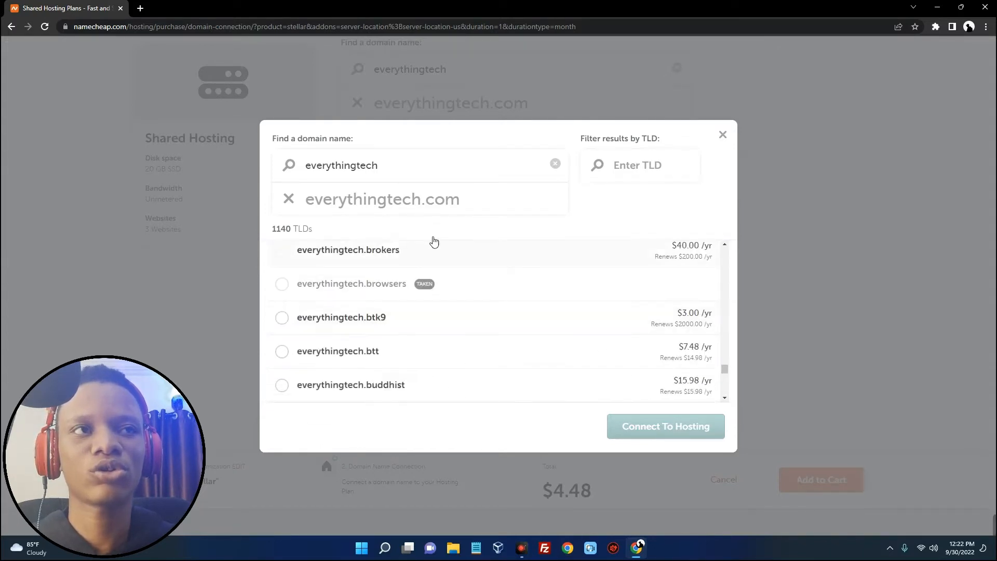
pyautogui.click(721, 136)
pyautogui.scroll(5, 521, 218)
pyautogui.scroll(-4, 568, 195)
# Search for everythingtechblog.shop, priced at $1.78/yr
pyautogui.click(495, 177)
pyautogui.scroll(1, 490, 174)
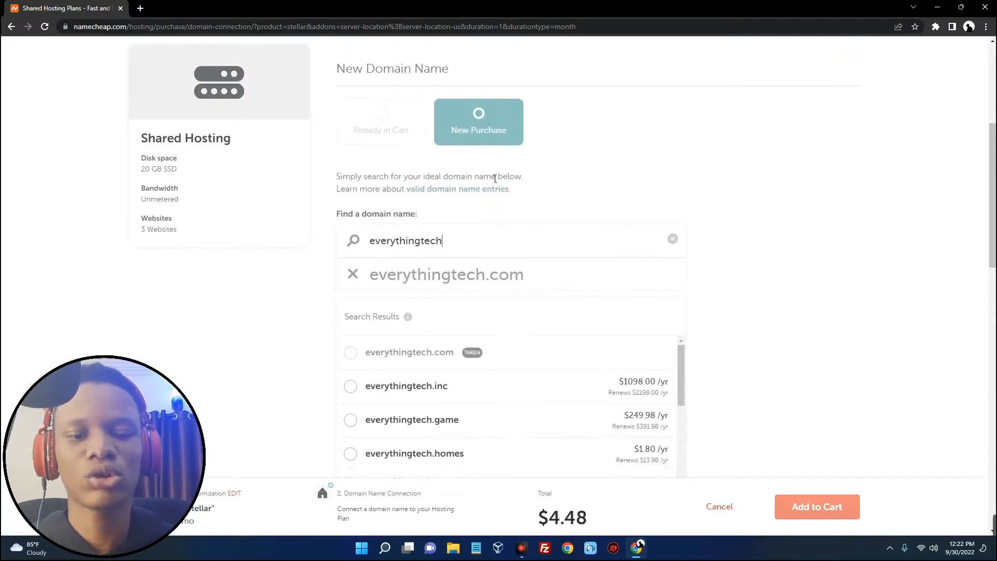
pyautogui.write('.')
pyautogui.scroll(-2, 490, 173)
pyautogui.write('shop')
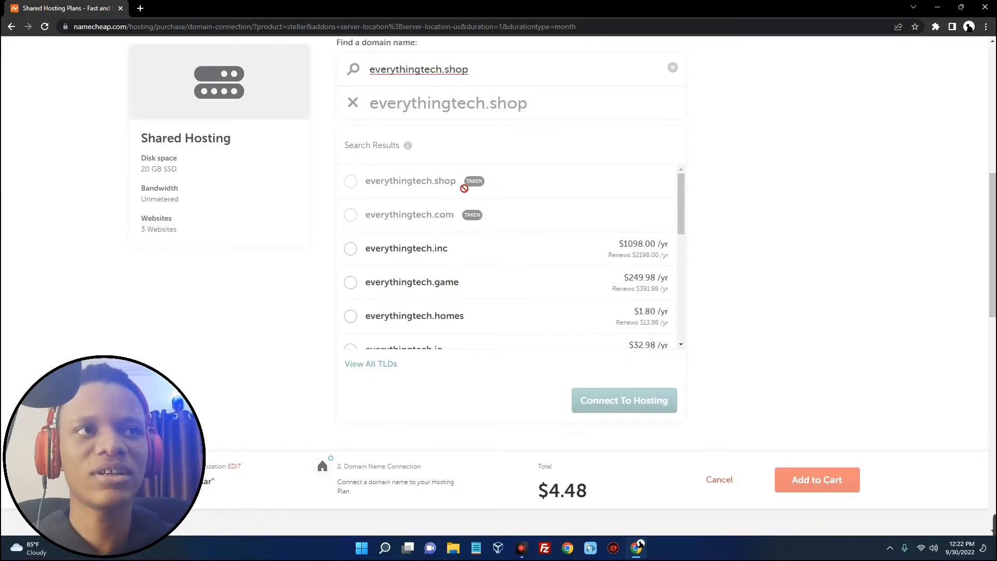
pyautogui.press('BackSpace')
pyautogui.press('BackSpace')
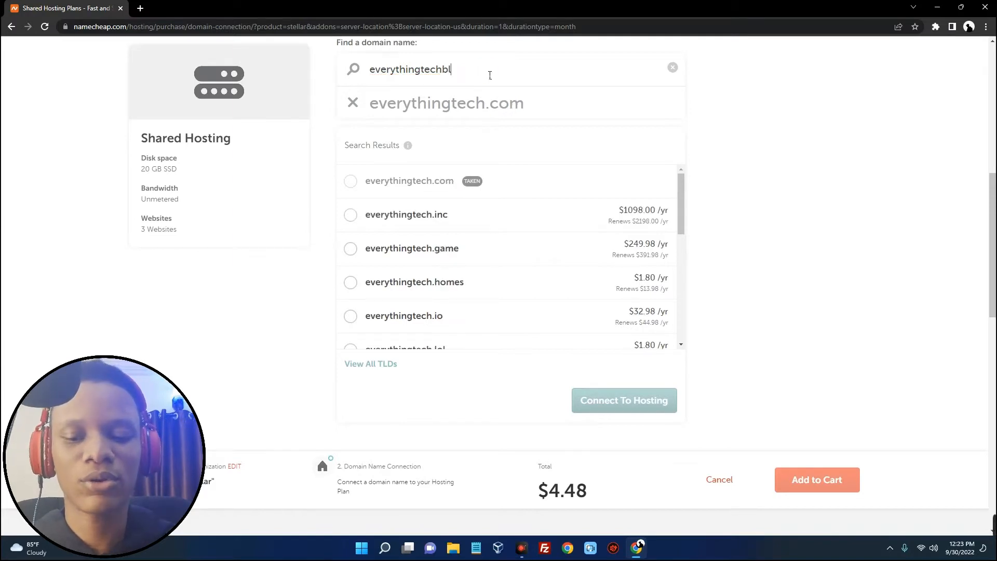
pyautogui.write('.shop')
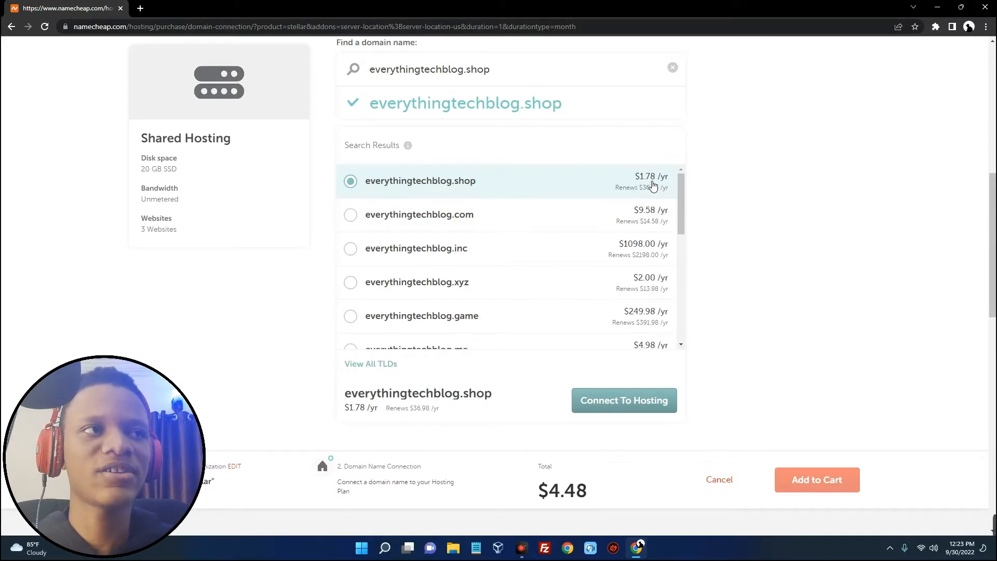
pyautogui.moveTo(634, 176); pyautogui.dragTo(671, 182)
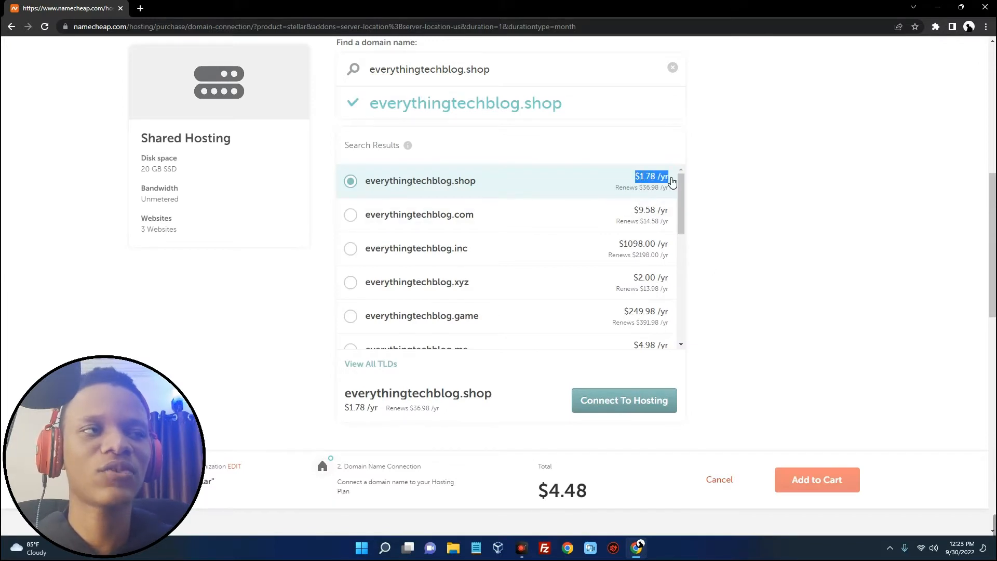
pyautogui.click(703, 177)
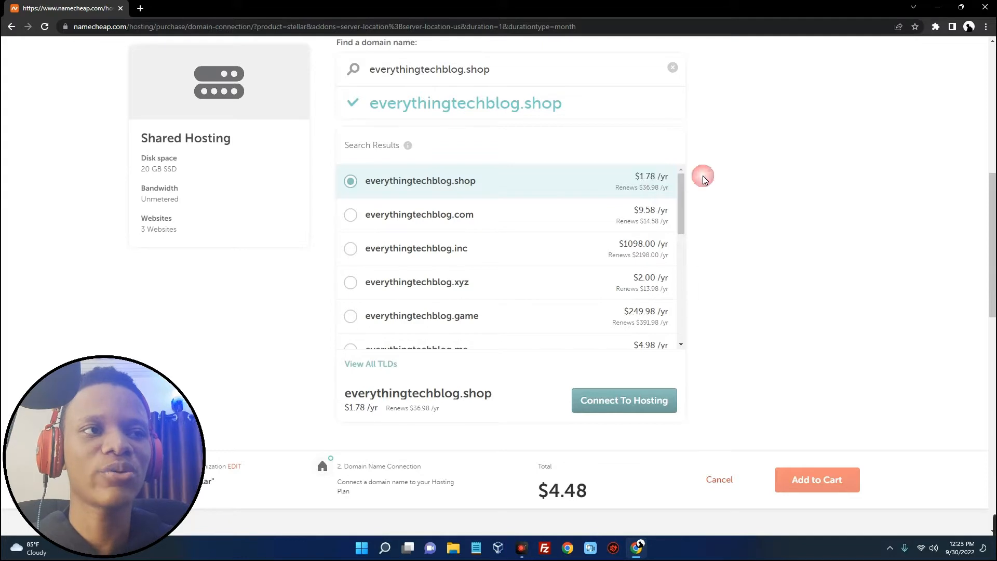
# Connect everythingtechblog.shop to the Stellar hosting and add the $6.44 order to the cart
pyautogui.click(626, 408)
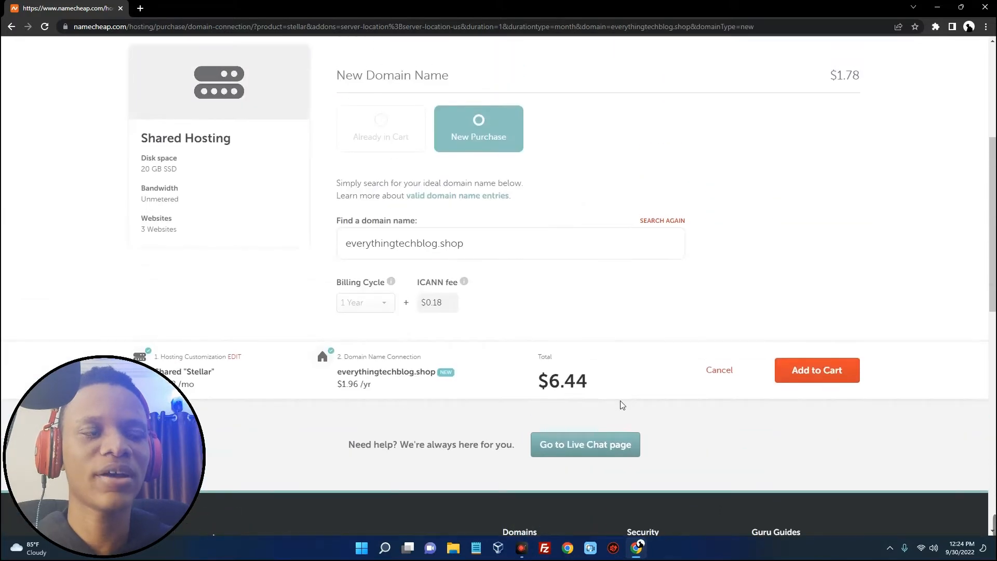
pyautogui.moveTo(543, 384); pyautogui.dragTo(589, 380)
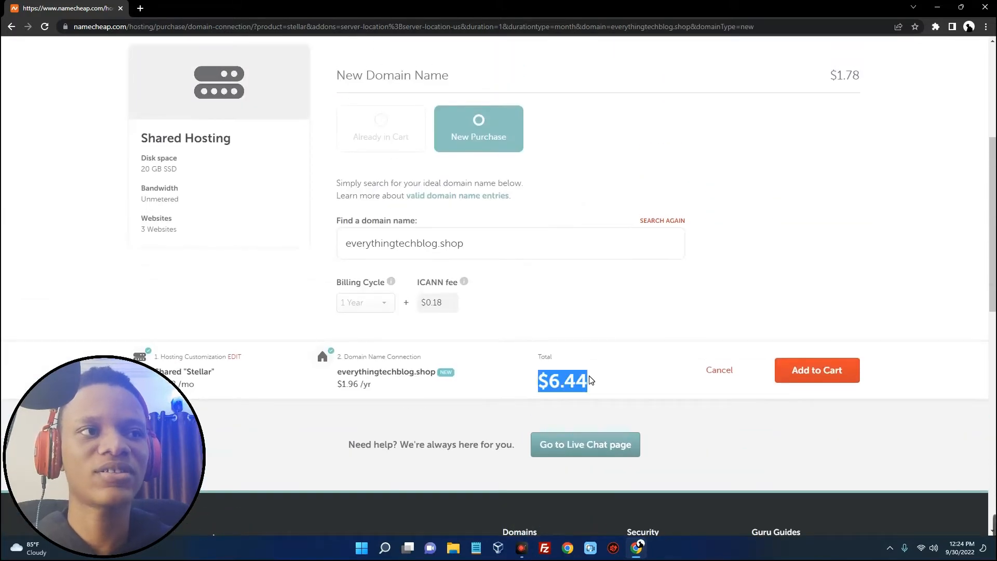
pyautogui.click(604, 381)
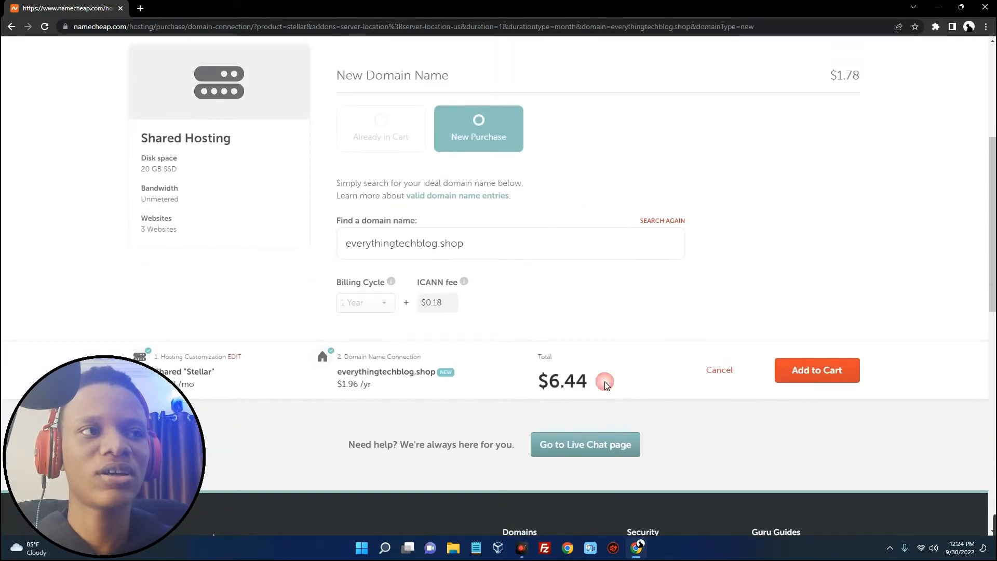
pyautogui.click(810, 369)
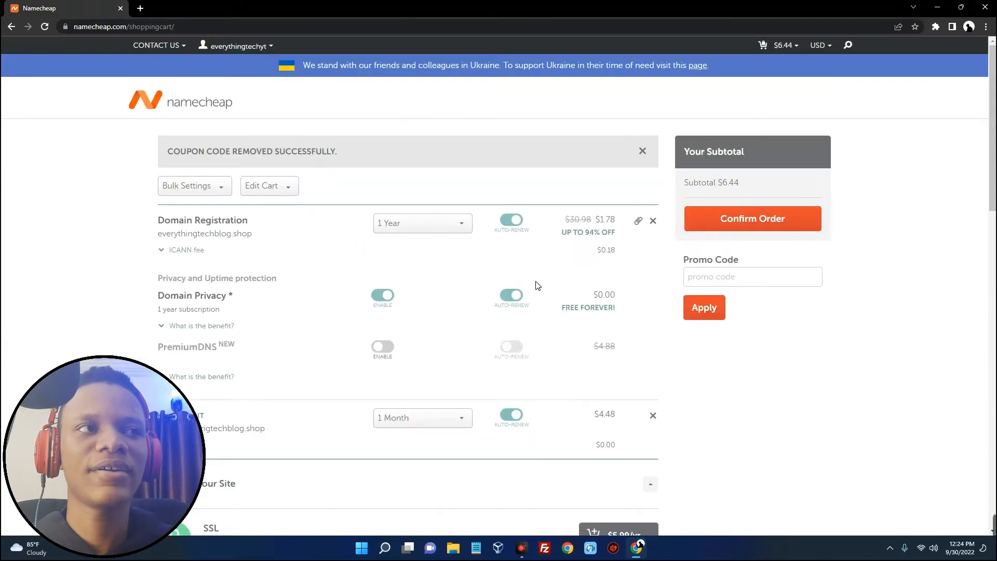
# Apply promo code COUPONFCNC for 20% off, bringing the subtotal to $5.54, and confirm the order
pyautogui.scroll(-3, 544, 281)
pyautogui.scroll(3, 543, 280)
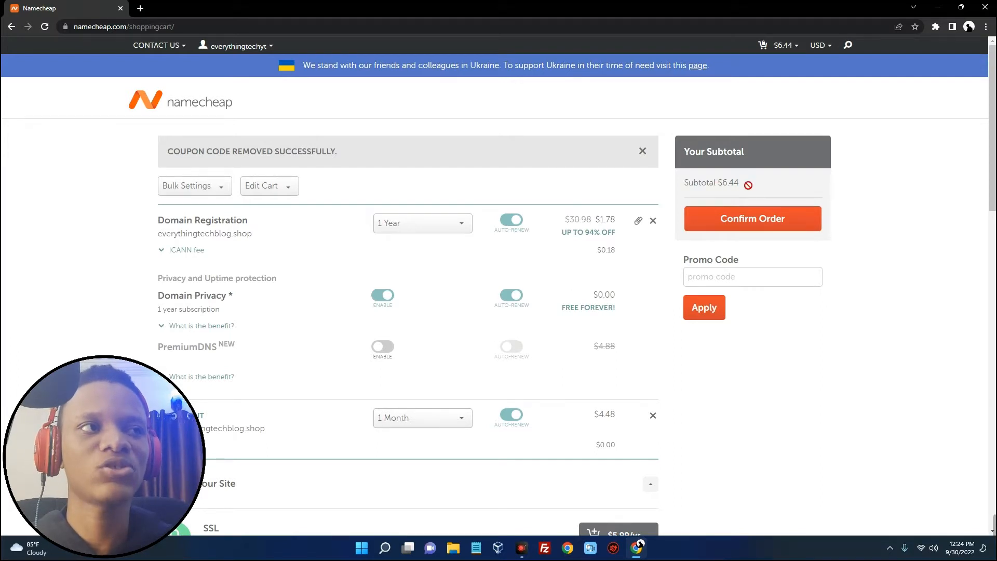
pyautogui.click(719, 284)
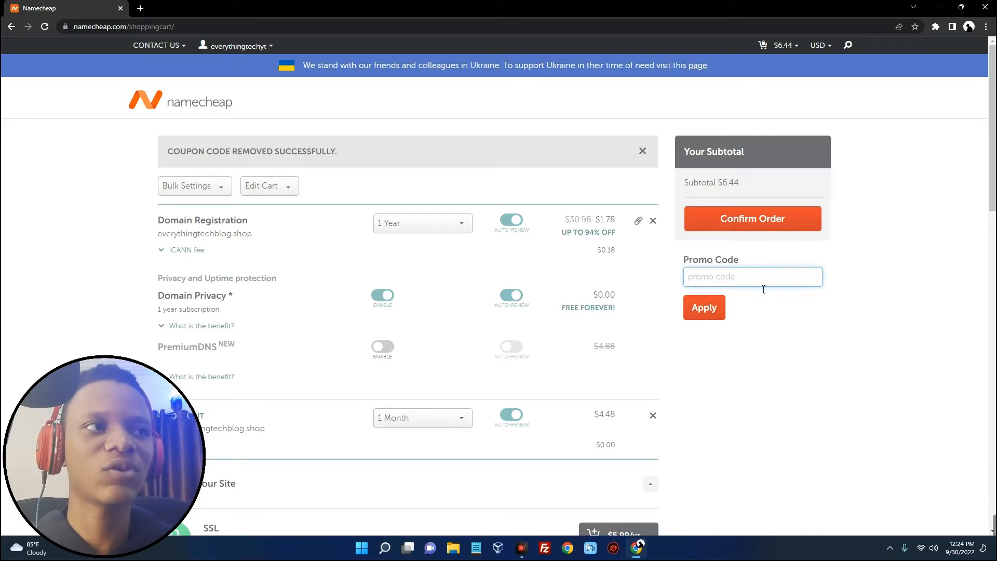
pyautogui.write('COUPONFCNC')
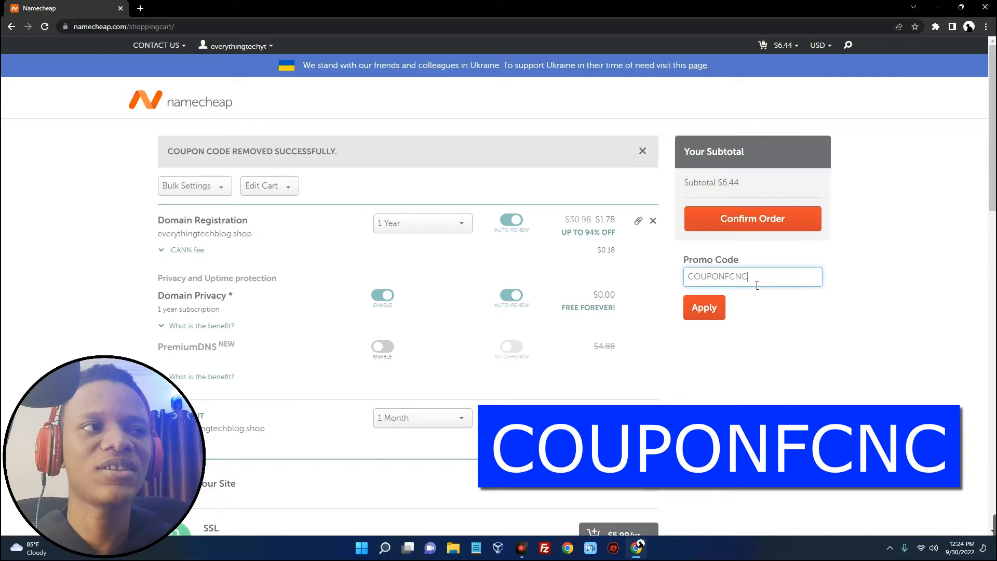
pyautogui.click(706, 313)
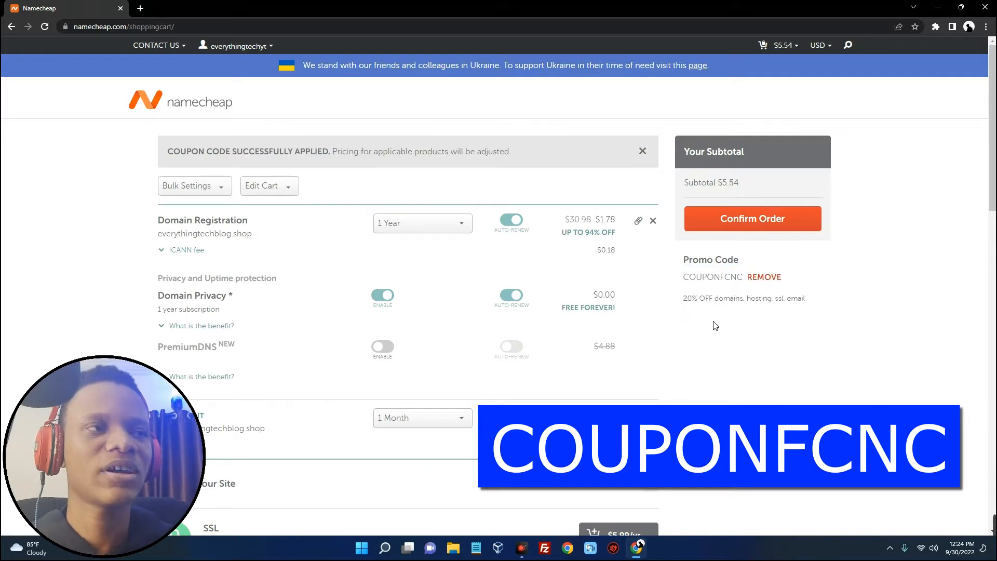
pyautogui.moveTo(687, 299); pyautogui.dragTo(808, 306)
pyautogui.click(782, 300)
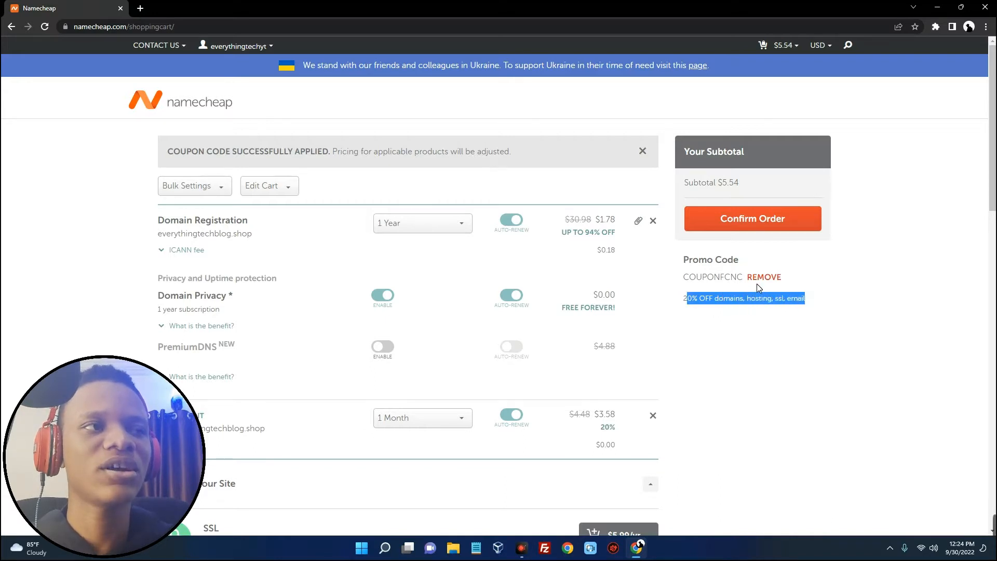
pyautogui.moveTo(744, 185); pyautogui.dragTo(722, 187)
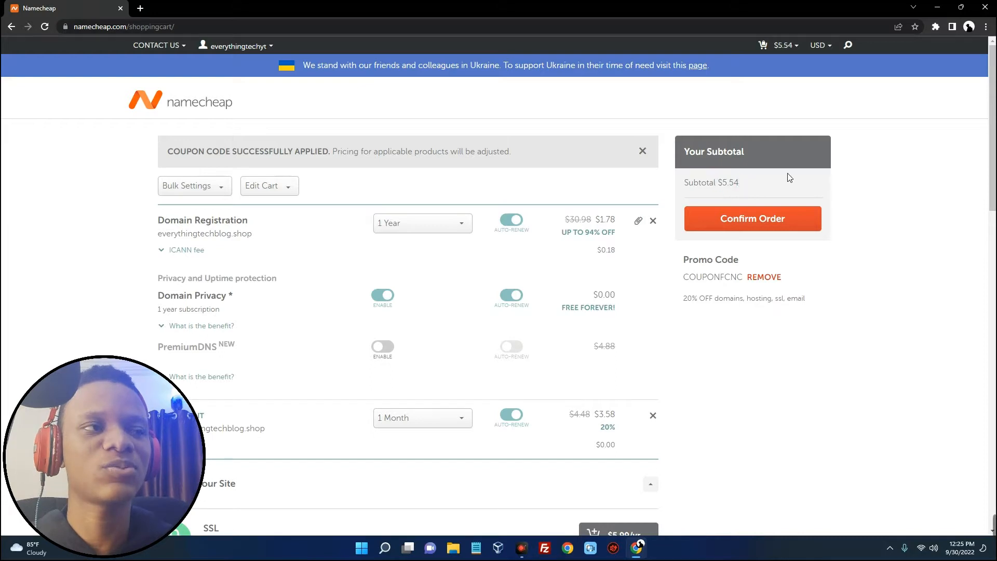
pyautogui.click(713, 220)
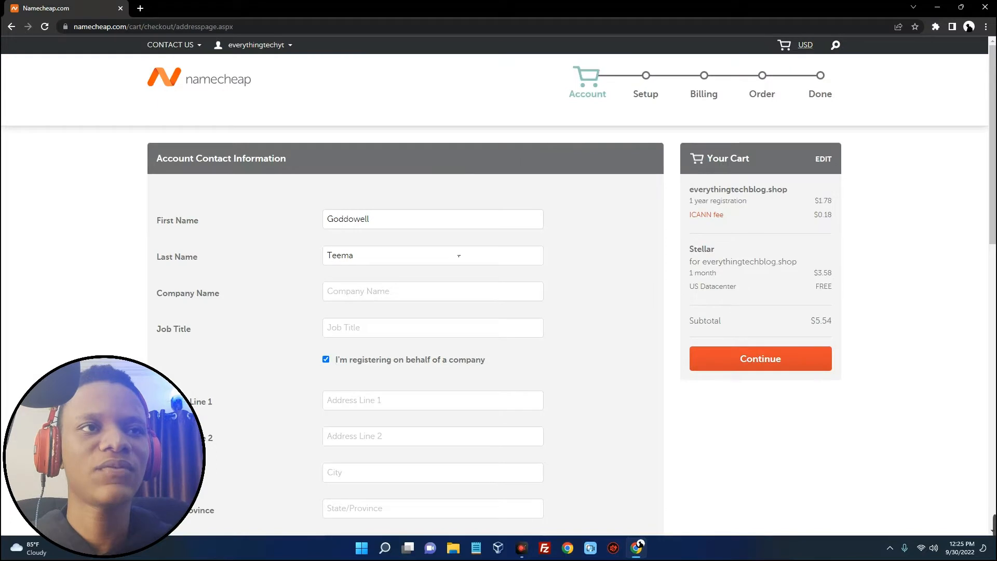
# Complete the Account Contact Information form and continue to the Payment Method page
pyautogui.scroll(-3, 458, 255)
pyautogui.click(397, 144)
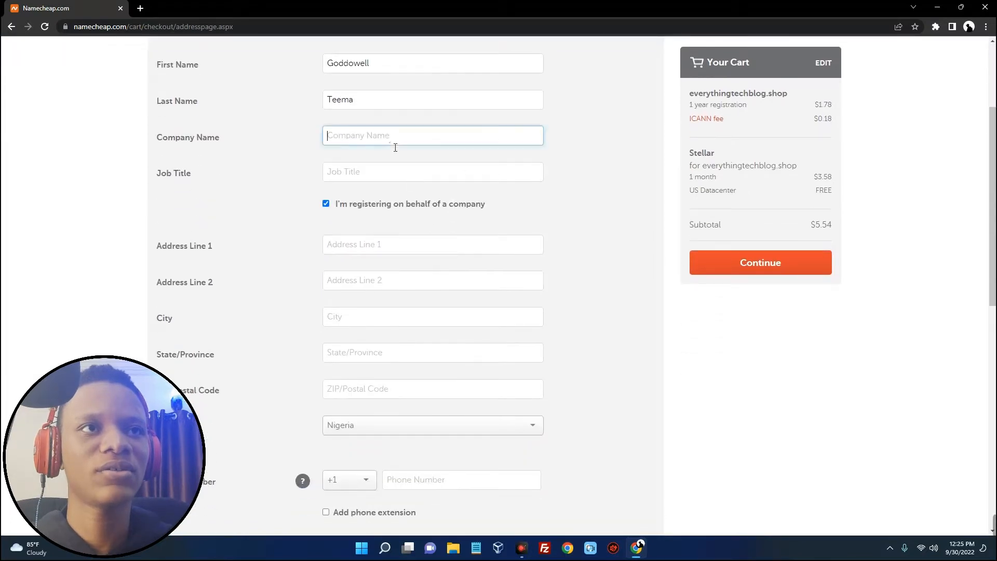
pyautogui.scroll(3, 407, 286)
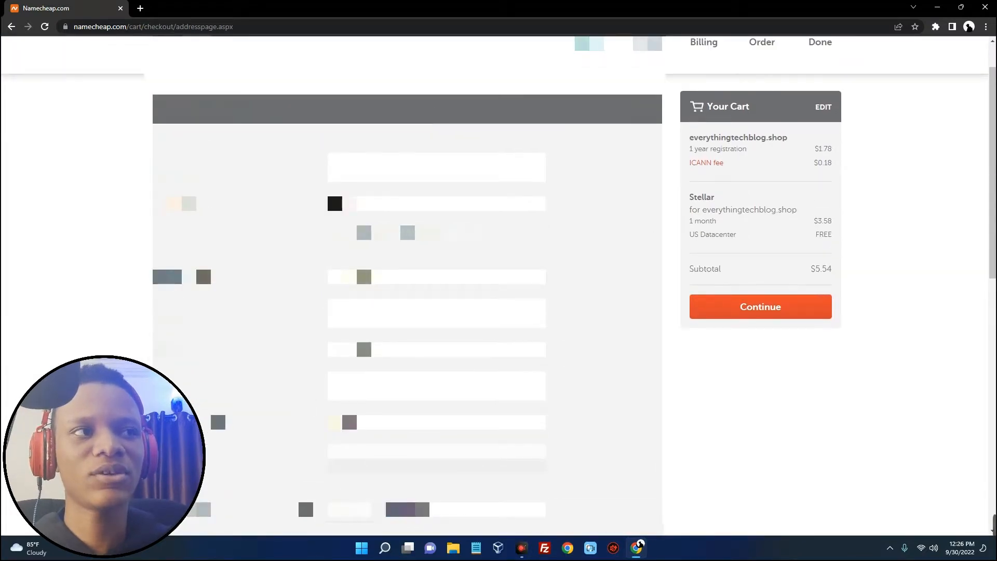
pyautogui.click(734, 313)
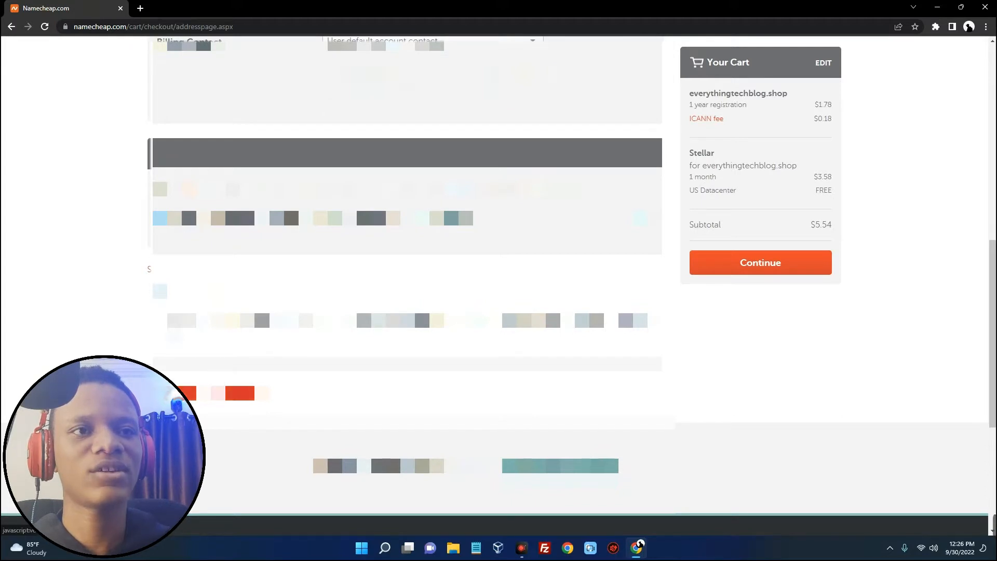
pyautogui.click(760, 262)
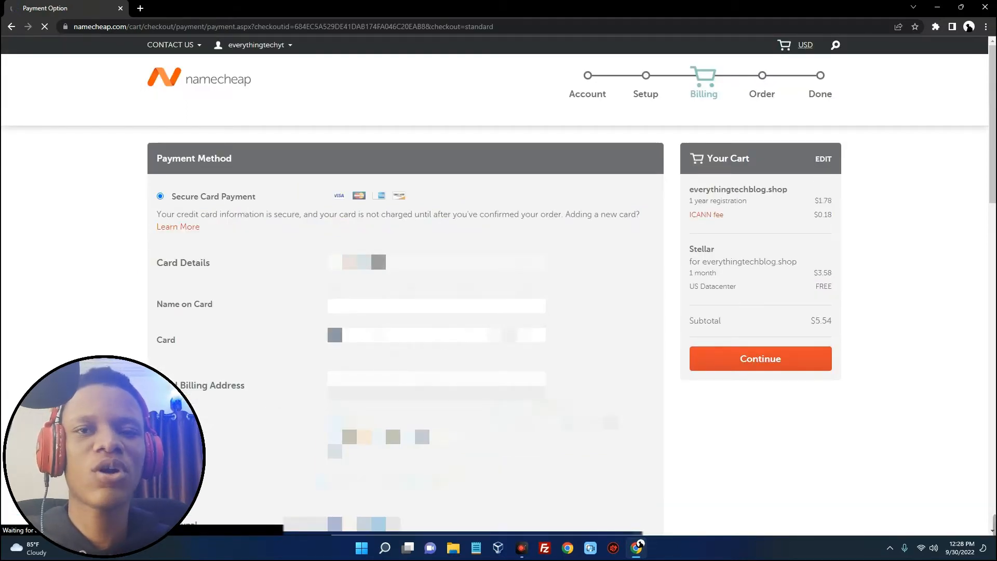
# Select Account Funds as the payment method, its $5.54 balance covering the $5.54 subtotal
pyautogui.scroll(-3, 494, 286)
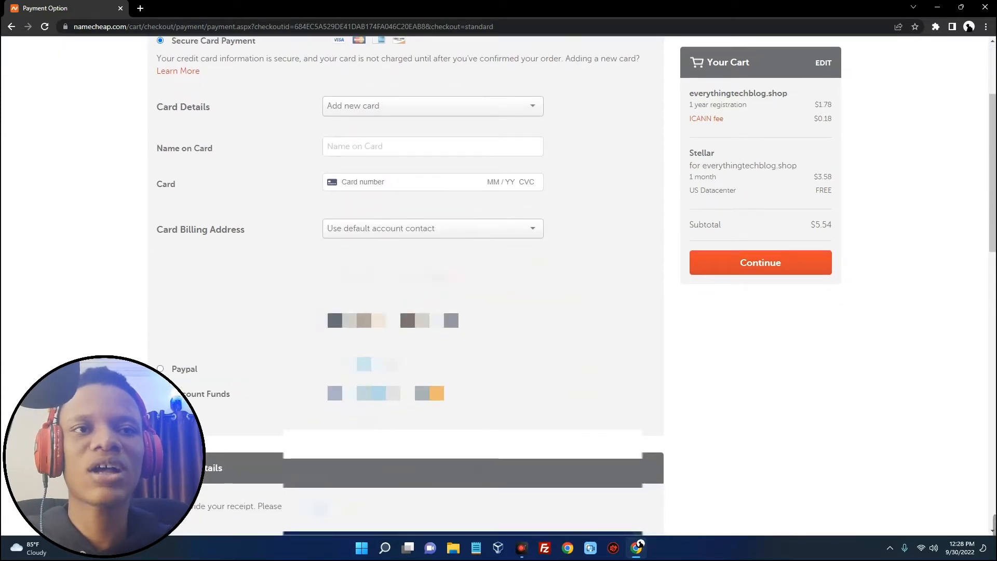
pyautogui.click(208, 393)
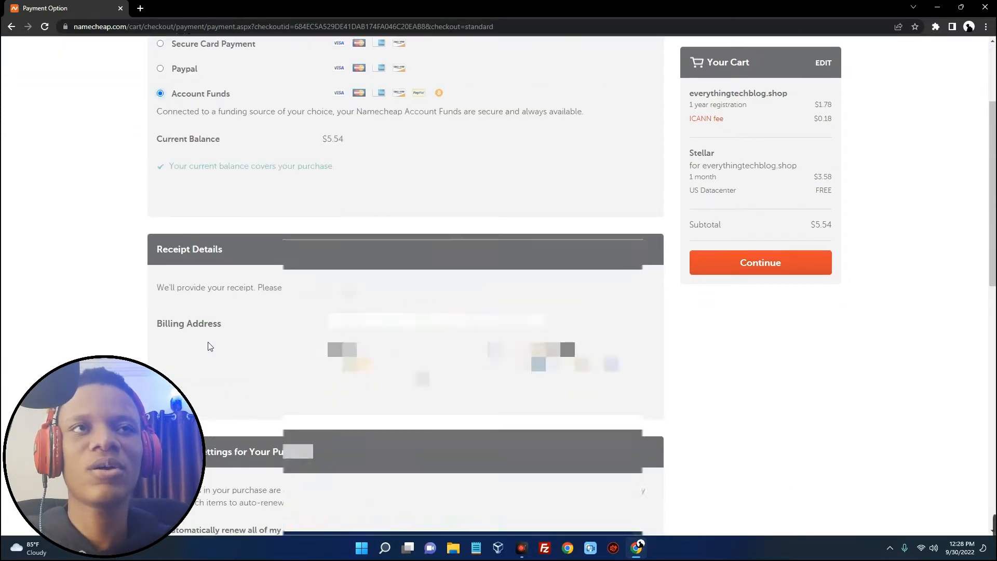
pyautogui.scroll(2, 204, 319)
pyautogui.click(185, 171)
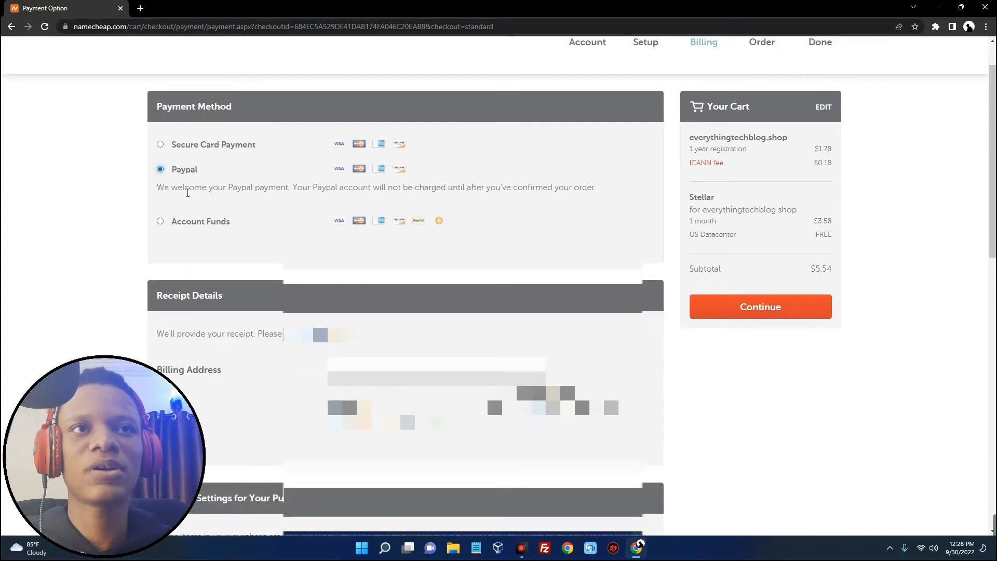
pyautogui.click(203, 146)
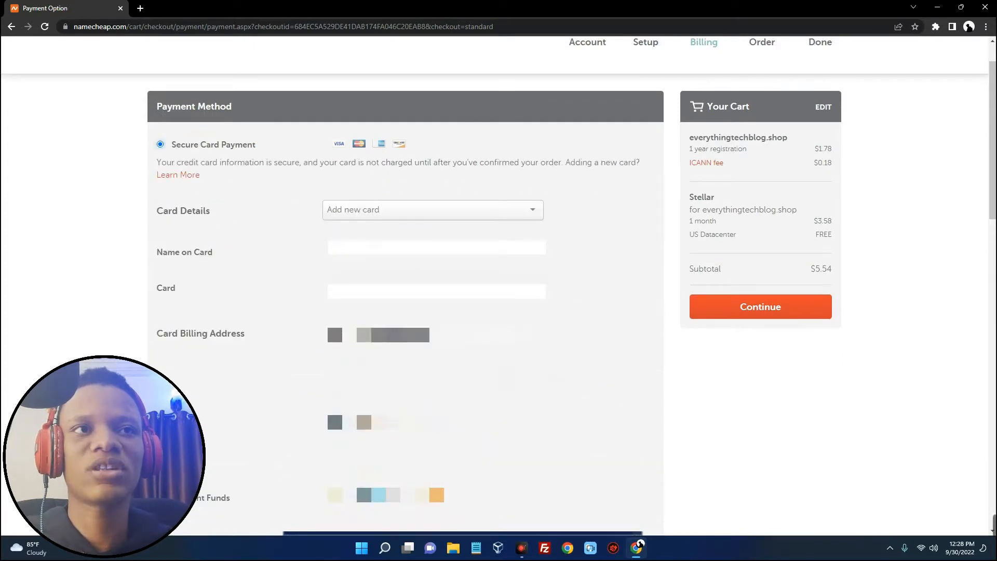
pyautogui.scroll(-7, 208, 156)
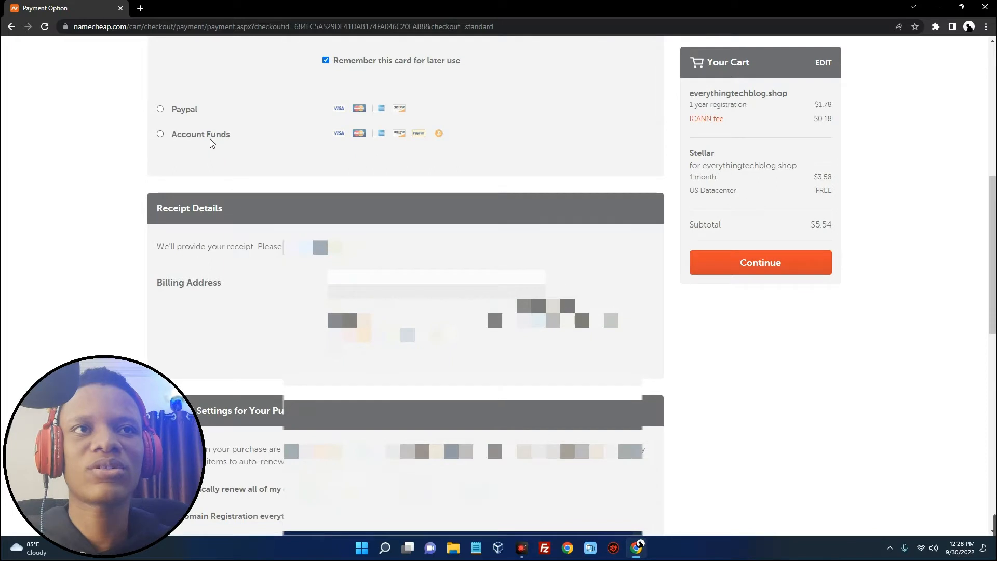
pyautogui.click(209, 136)
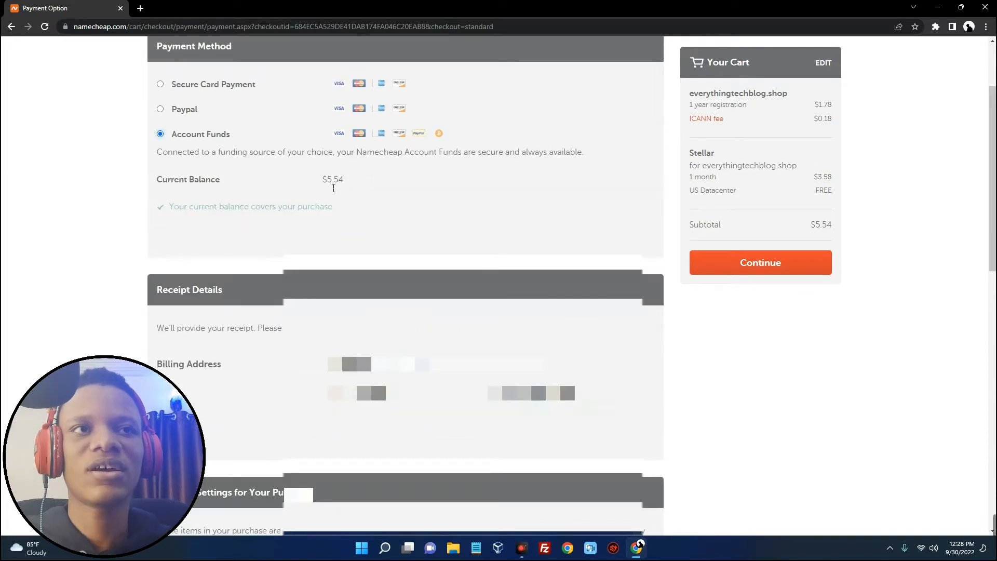
pyautogui.moveTo(346, 185); pyautogui.dragTo(332, 189)
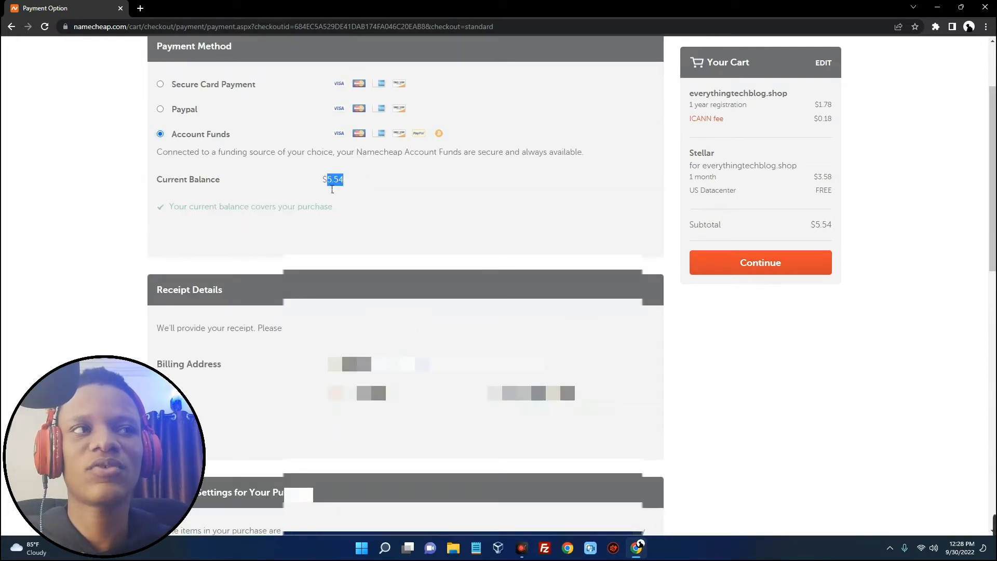
pyautogui.moveTo(809, 226); pyautogui.dragTo(833, 226)
pyautogui.click(472, 230)
# Tick 'Save the configuration above' and continue to order review
pyautogui.scroll(1, 231, 179)
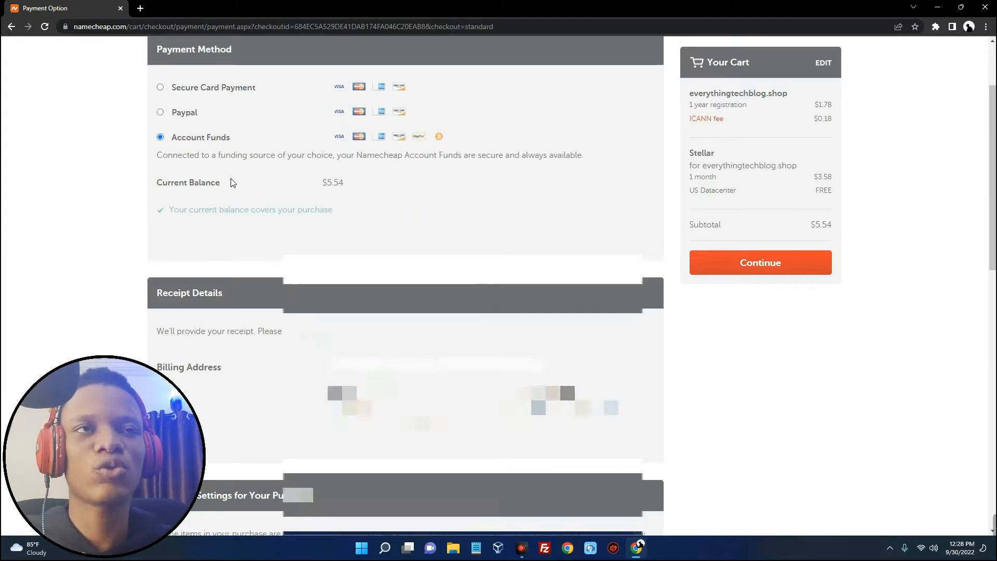
pyautogui.scroll(1, 231, 182)
pyautogui.scroll(-2, 231, 179)
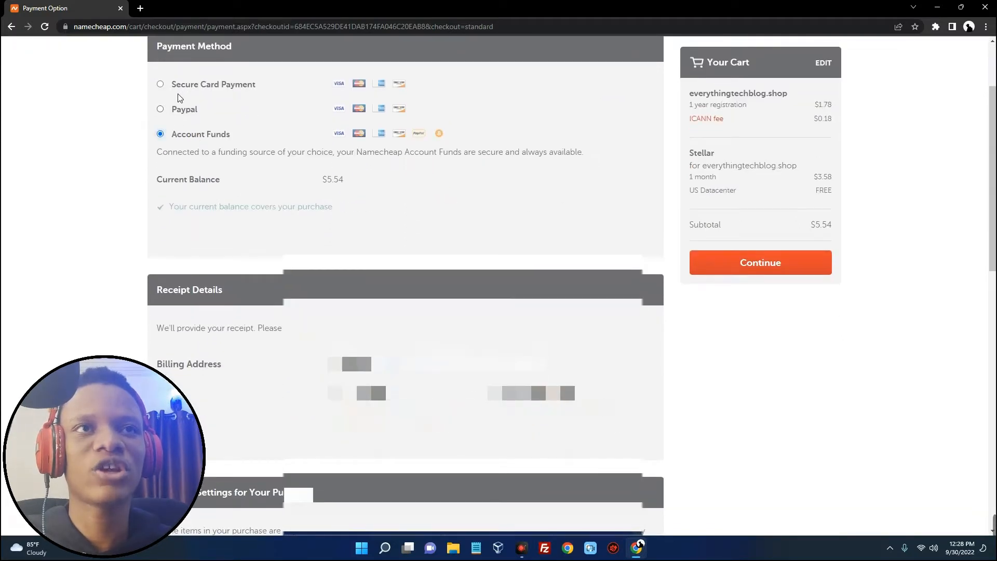
pyautogui.scroll(-10, 267, 156)
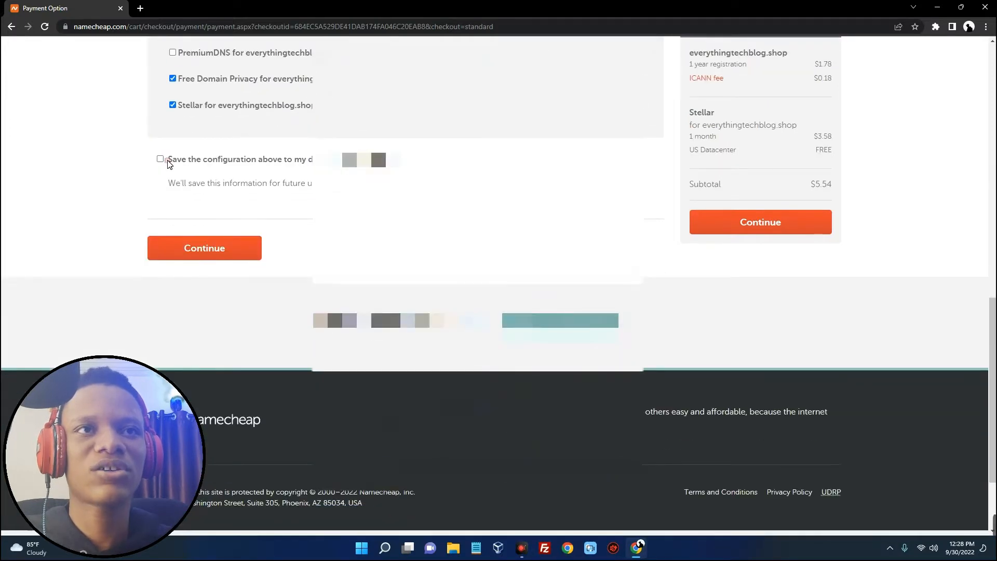
pyautogui.click(159, 158)
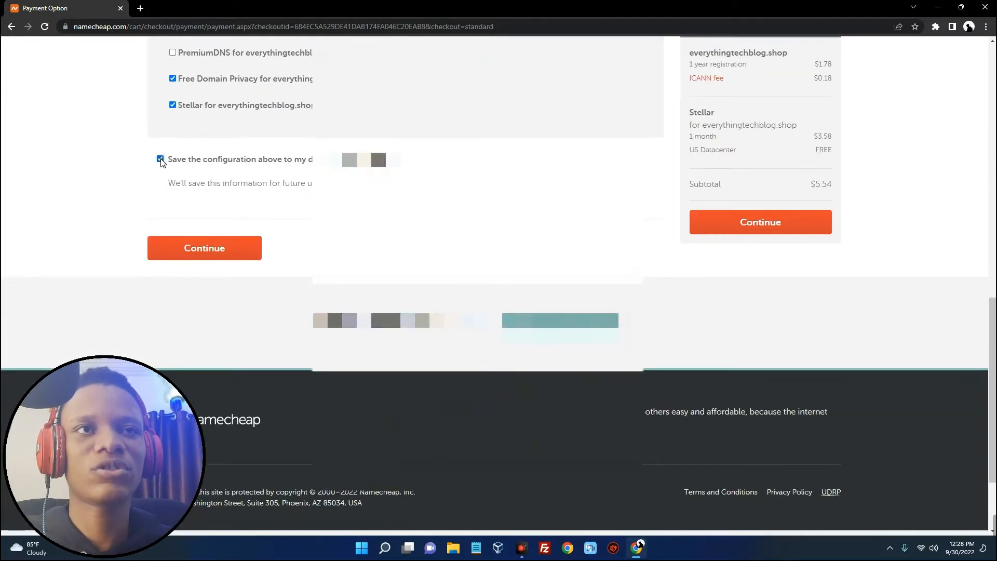
pyautogui.click(203, 253)
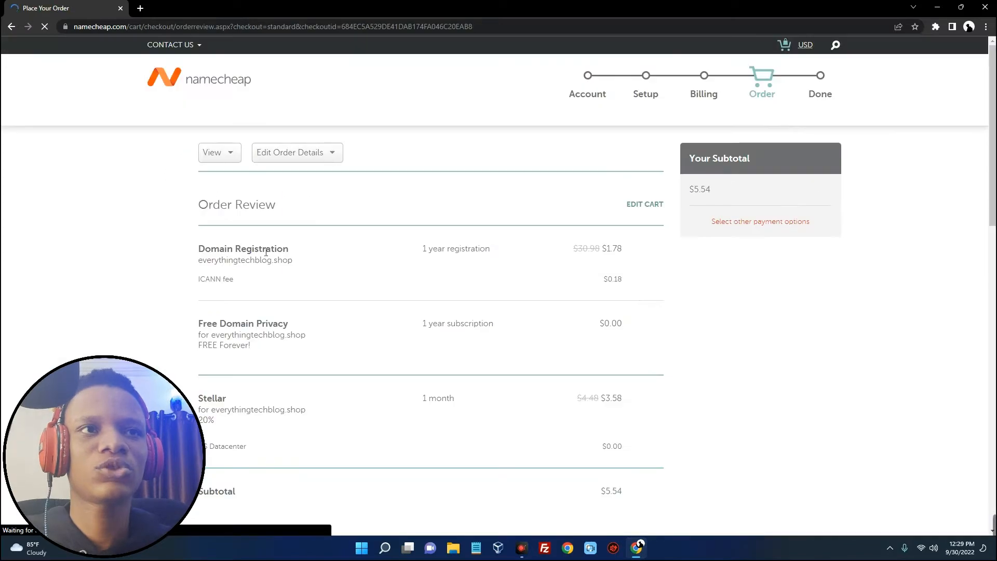
# Accept the Terms and Agreements and pay $5.54 for everythingtechblog.shop with Stellar hosting
pyautogui.scroll(-1, 283, 259)
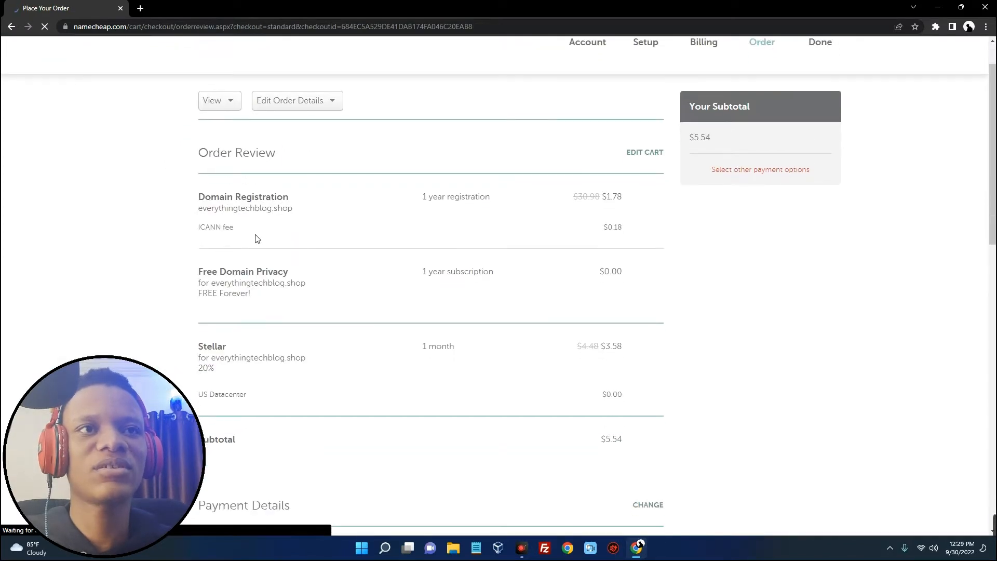
pyautogui.moveTo(204, 213); pyautogui.dragTo(294, 212)
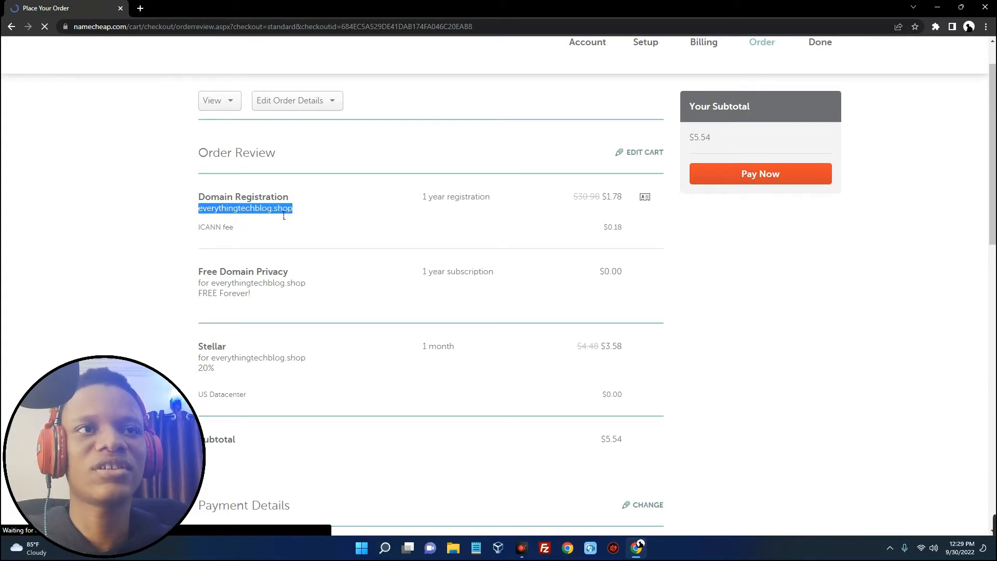
pyautogui.click(312, 212)
pyautogui.scroll(-12, 320, 205)
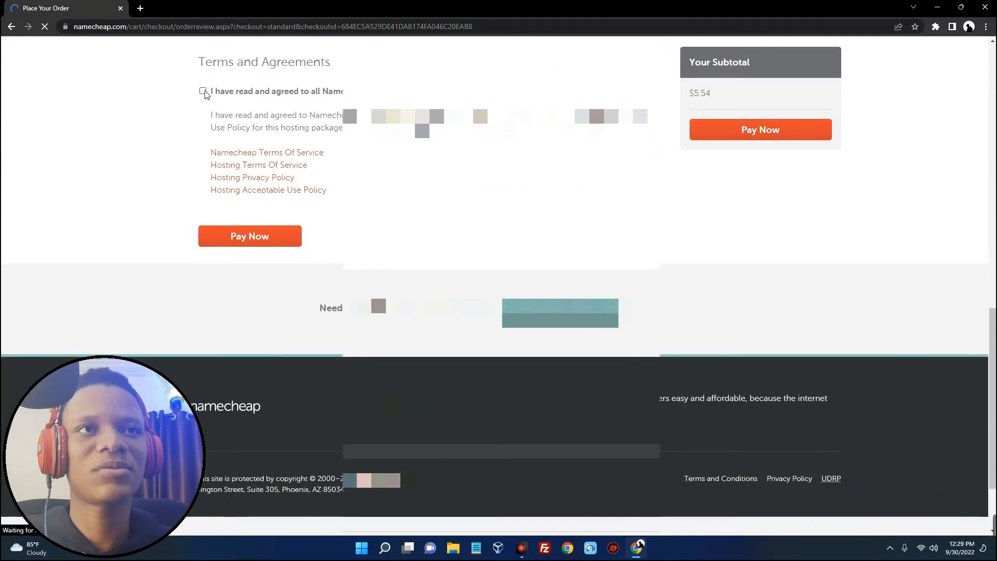
pyautogui.click(203, 91)
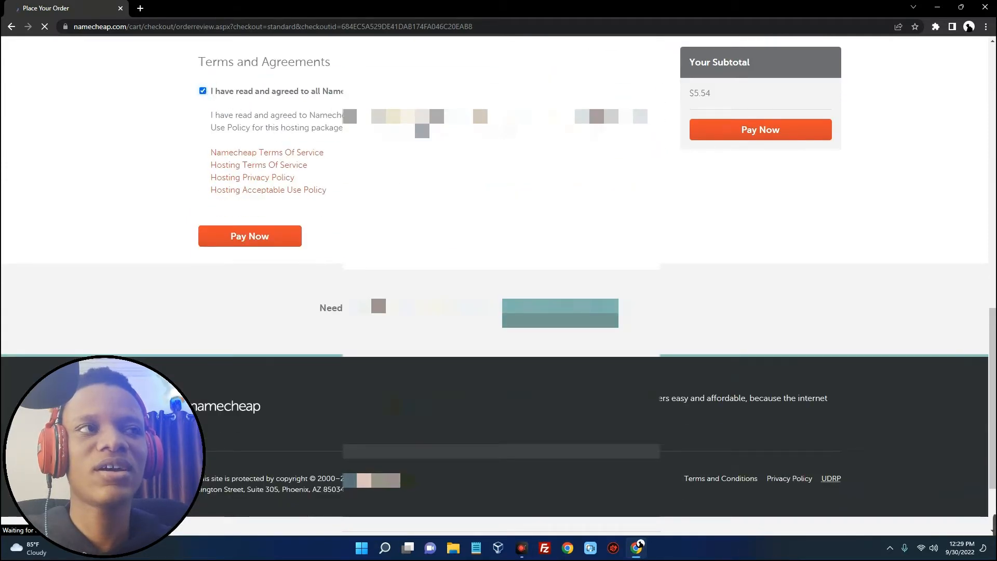
pyautogui.scroll(13, 494, 286)
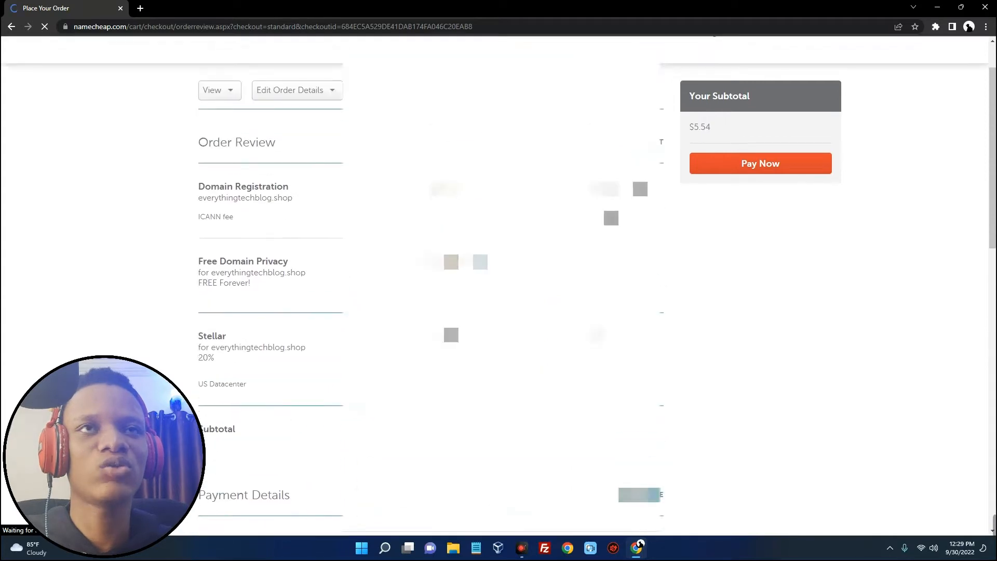
pyautogui.scroll(1, 495, 286)
pyautogui.click(759, 226)
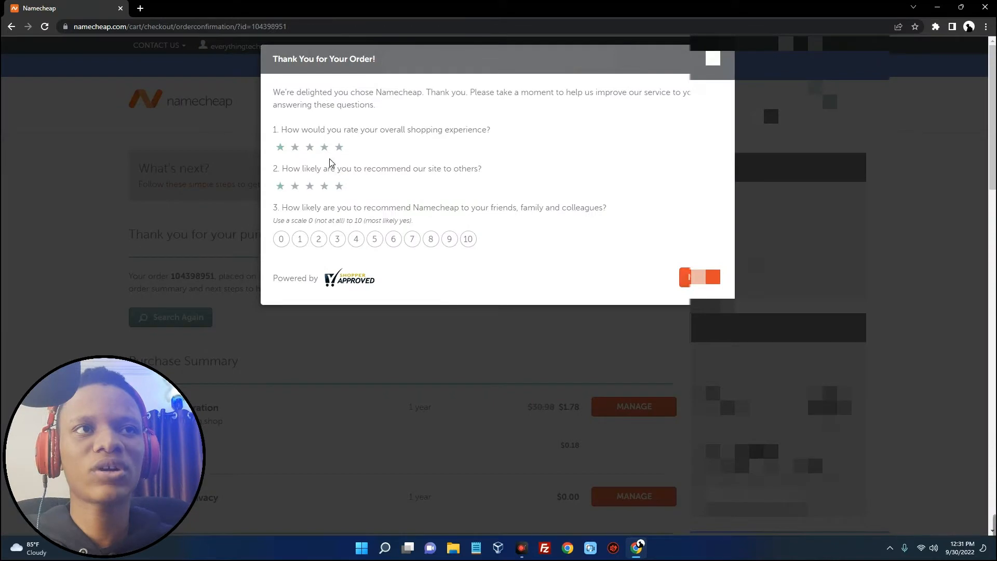
# Answer the post-purchase survey with five-star ratings and a recommendation score of 6, then dismiss it
pyautogui.click(337, 149)
pyautogui.click(340, 189)
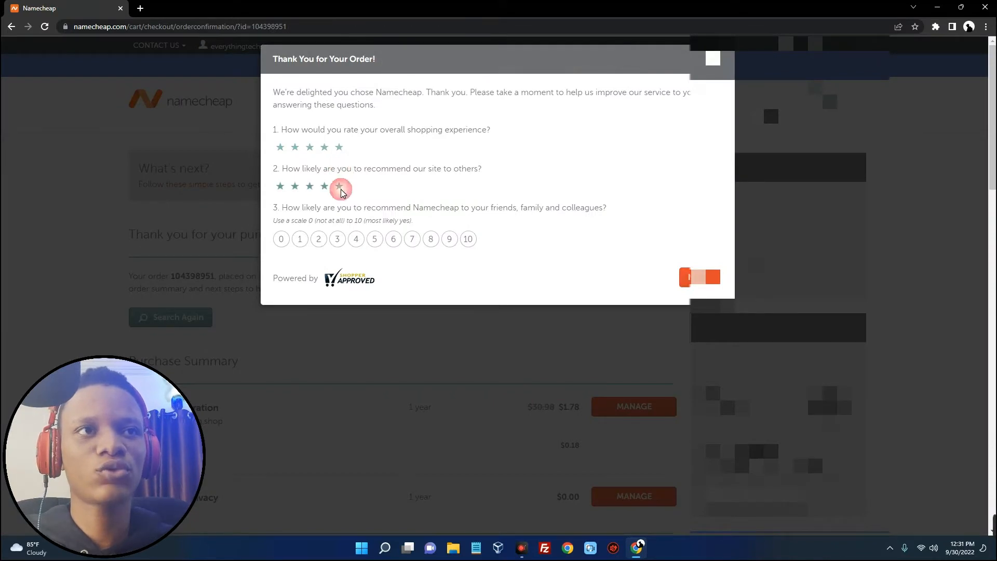
pyautogui.click(394, 240)
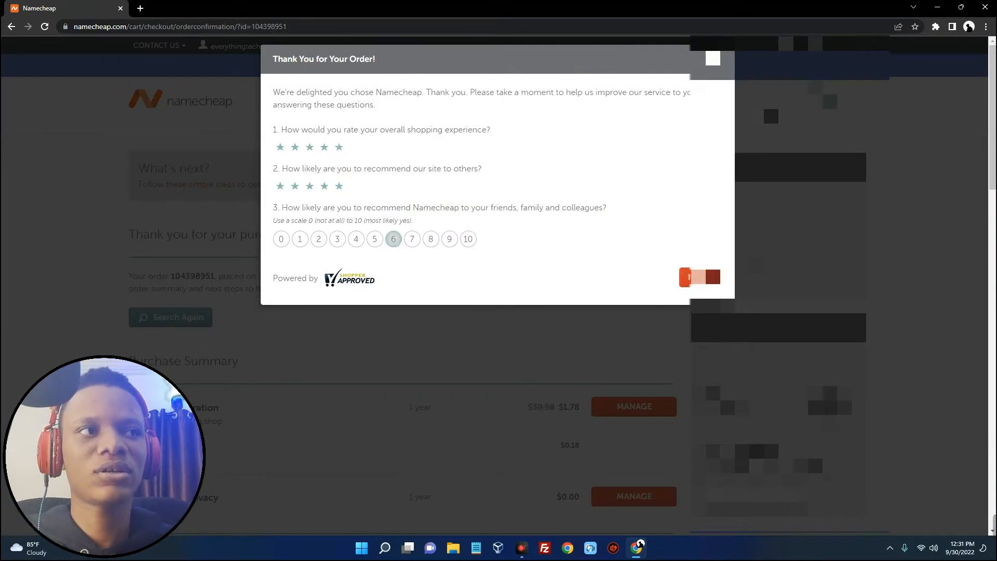
pyautogui.click(698, 276)
pyautogui.click(713, 59)
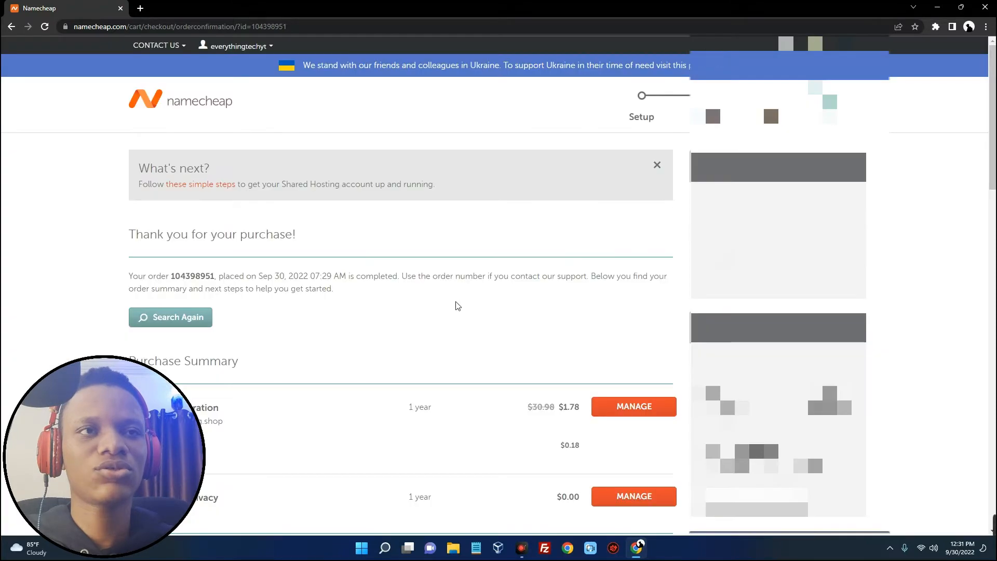
# Review the order confirmation, then go to the account Dashboard from the username menu
pyautogui.scroll(-3, 472, 291)
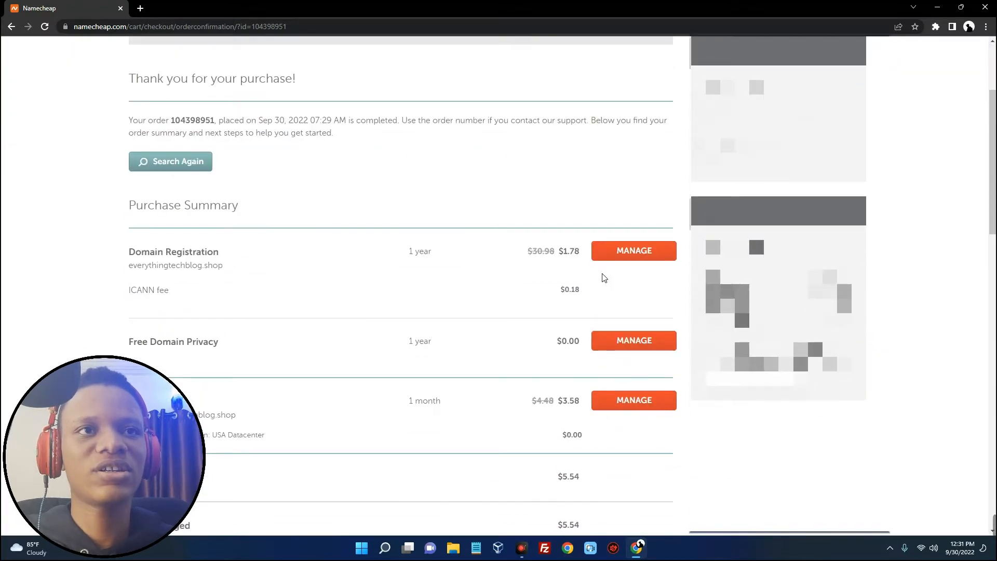
pyautogui.scroll(-8, 623, 276)
pyautogui.scroll(11, 626, 277)
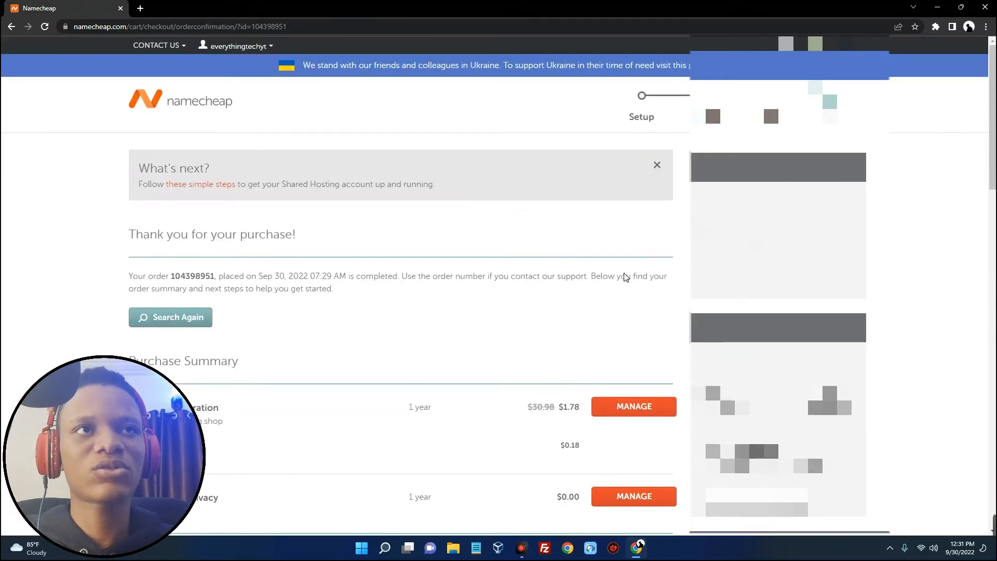
pyautogui.moveTo(267, 46)
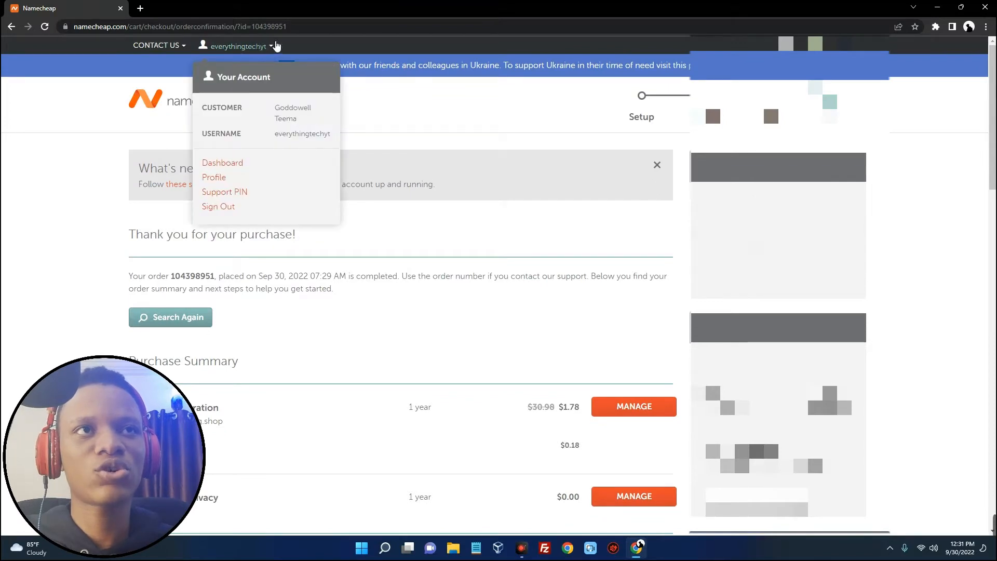
pyautogui.click(238, 162)
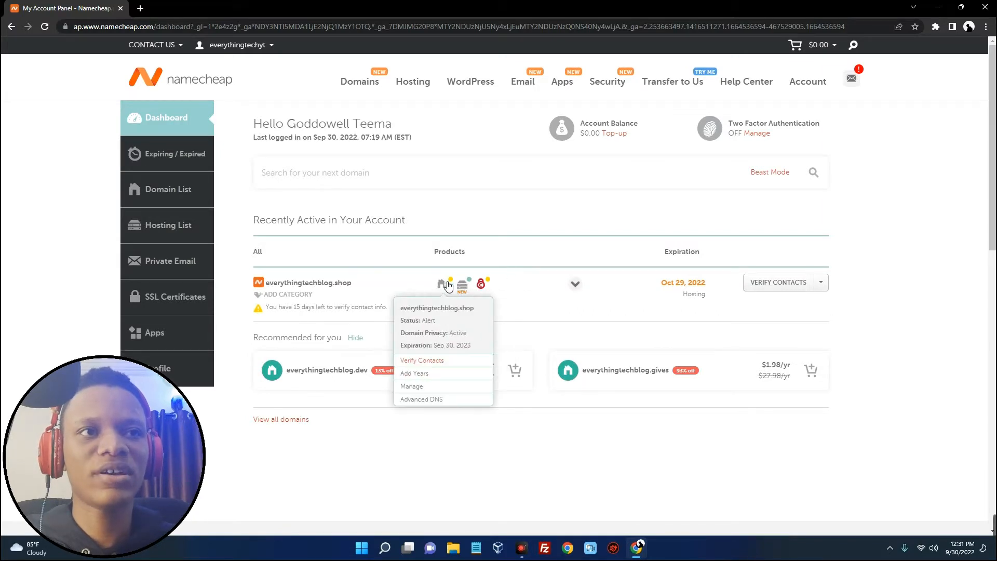
# Open everythingtechblog.shop in a new tab to check whether it loads yet
pyautogui.doubleClick(323, 287)
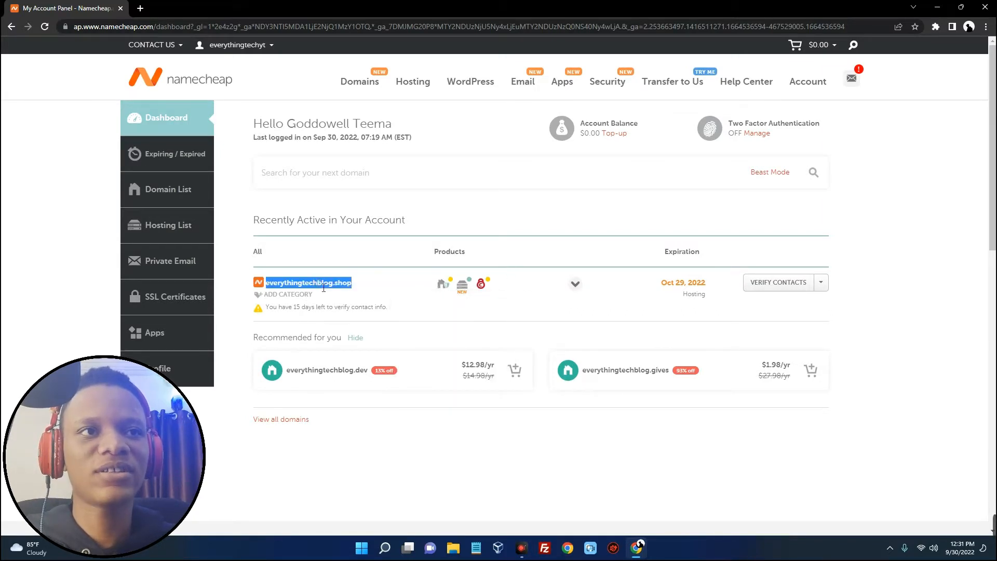
pyautogui.rightClick(323, 287)
pyautogui.click(357, 322)
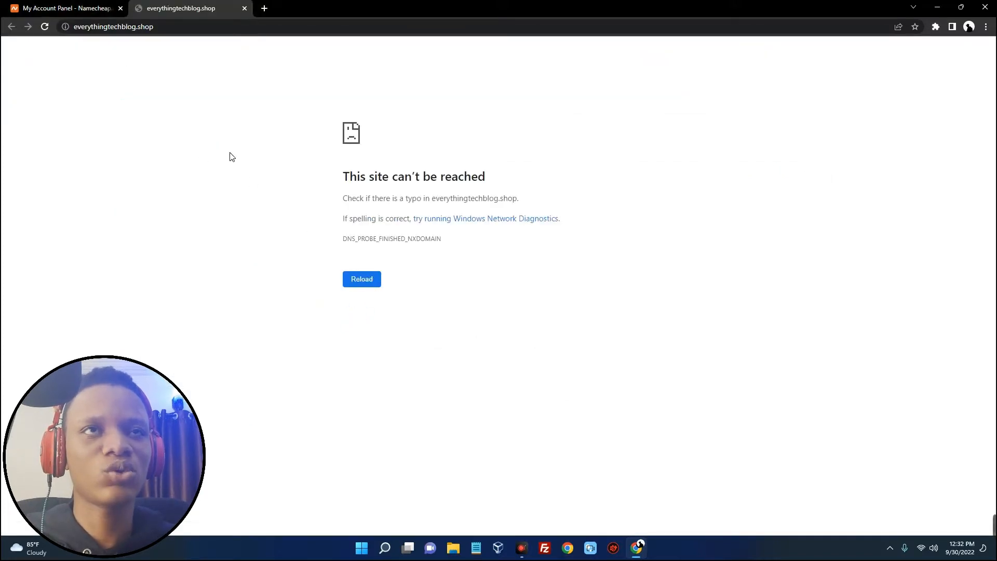
# Note the Oct 29 hosting expiry and days-left warning, then resend the contact verification email
pyautogui.click(86, 13)
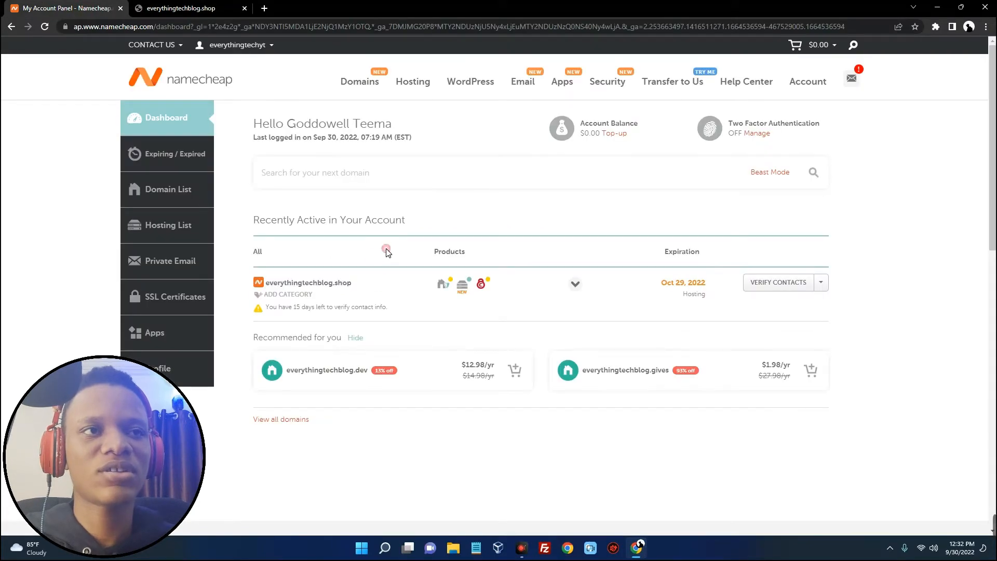
pyautogui.scroll(-1, 321, 278)
pyautogui.moveTo(463, 235)
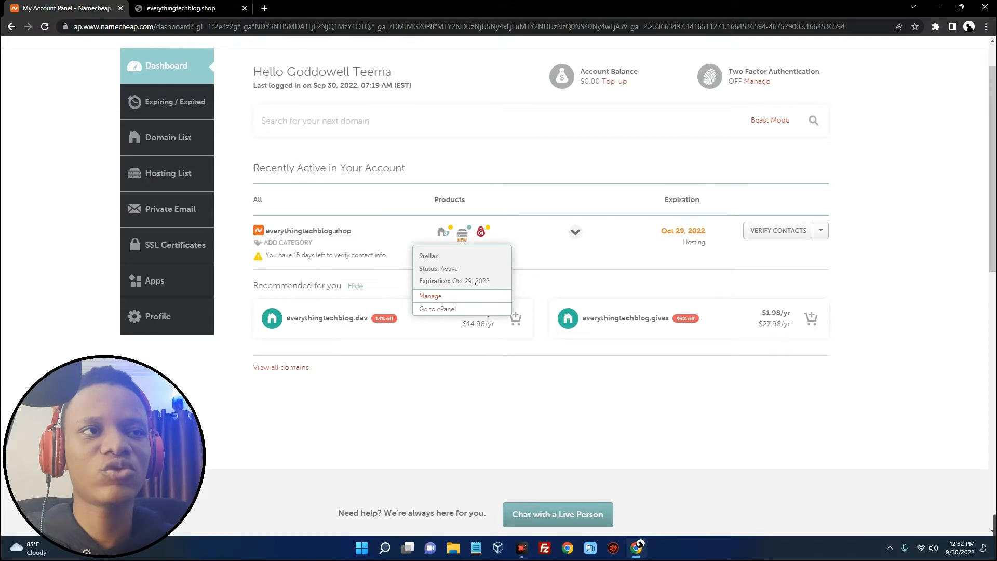
pyautogui.moveTo(473, 282); pyautogui.dragTo(452, 283)
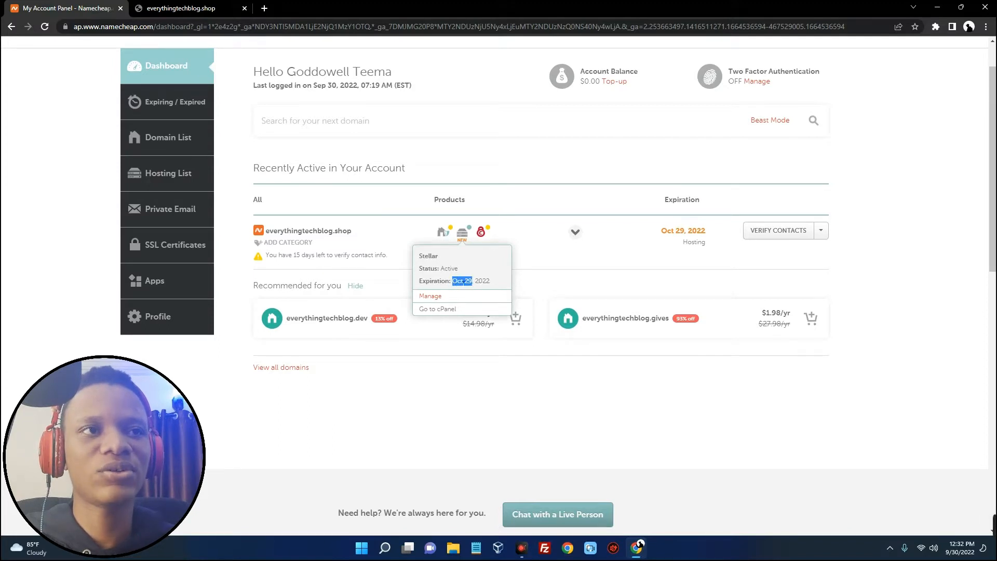
pyautogui.moveTo(265, 256); pyautogui.dragTo(387, 262)
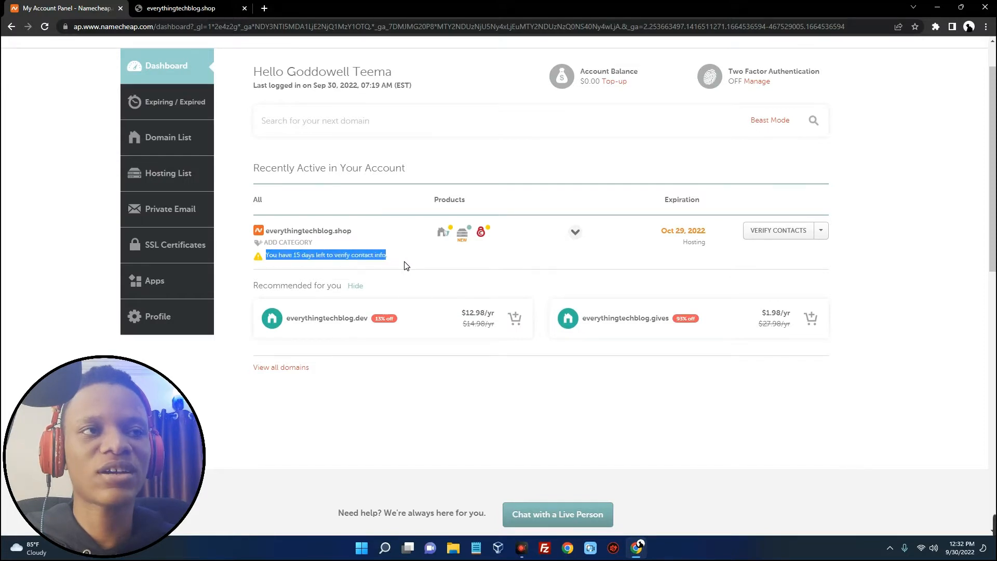
pyautogui.click(404, 265)
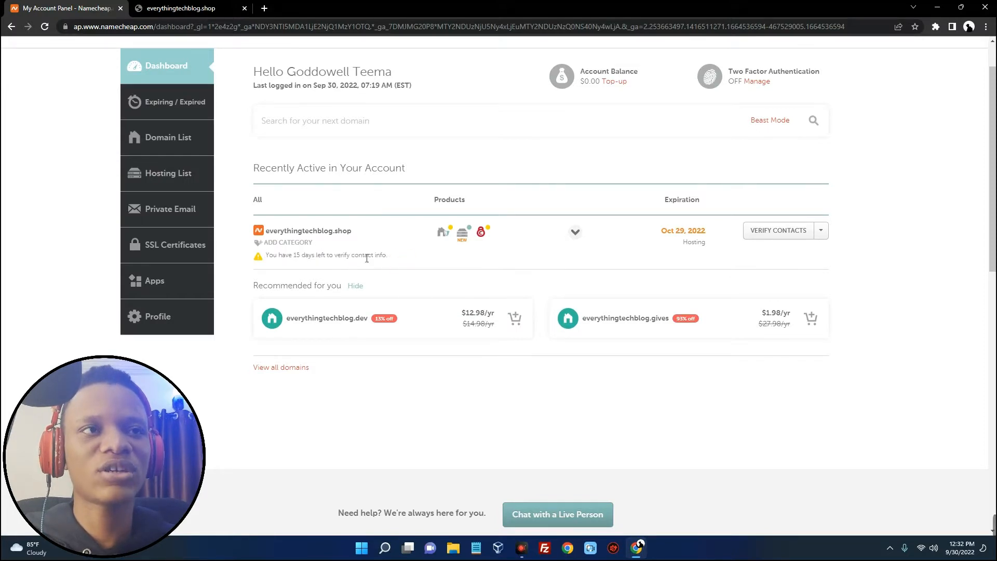
pyautogui.moveTo(444, 233)
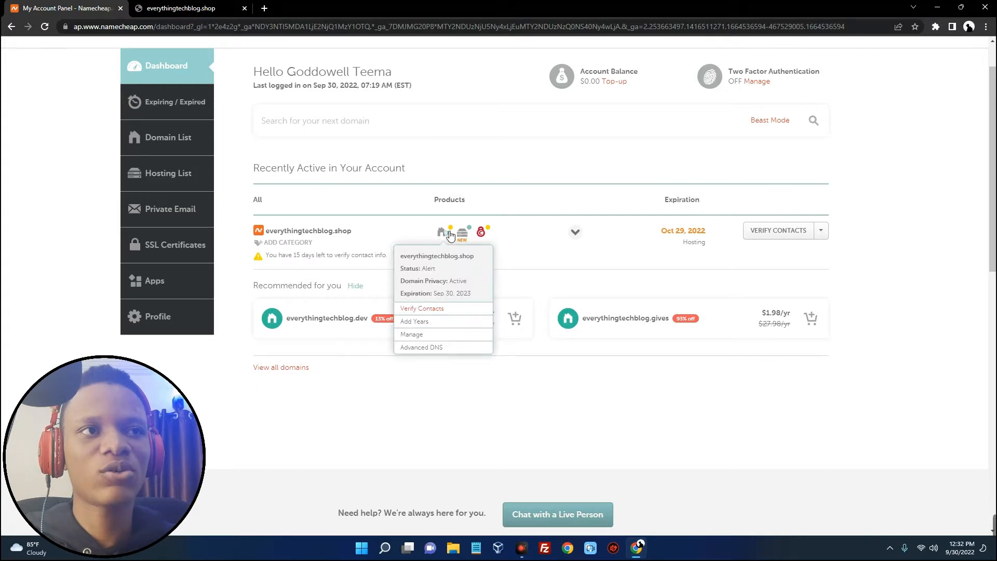
pyautogui.click(442, 309)
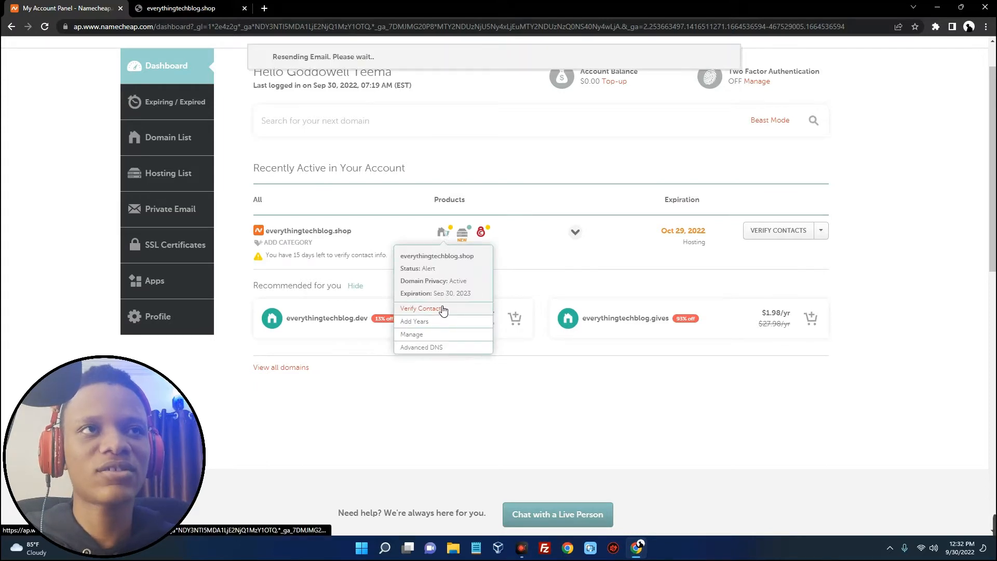
# Follow the verify link in the IMMEDIATE VERIFICATION email, close the confirmation tab, and return to the inbox
pyautogui.scroll(1, 512, 248)
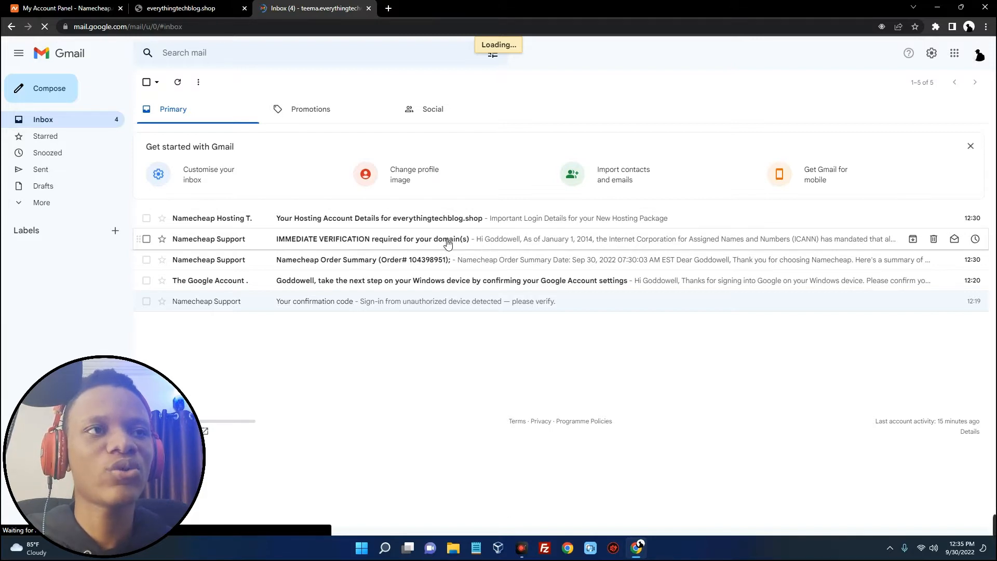
pyautogui.click(499, 240)
pyautogui.scroll(-5, 248, 354)
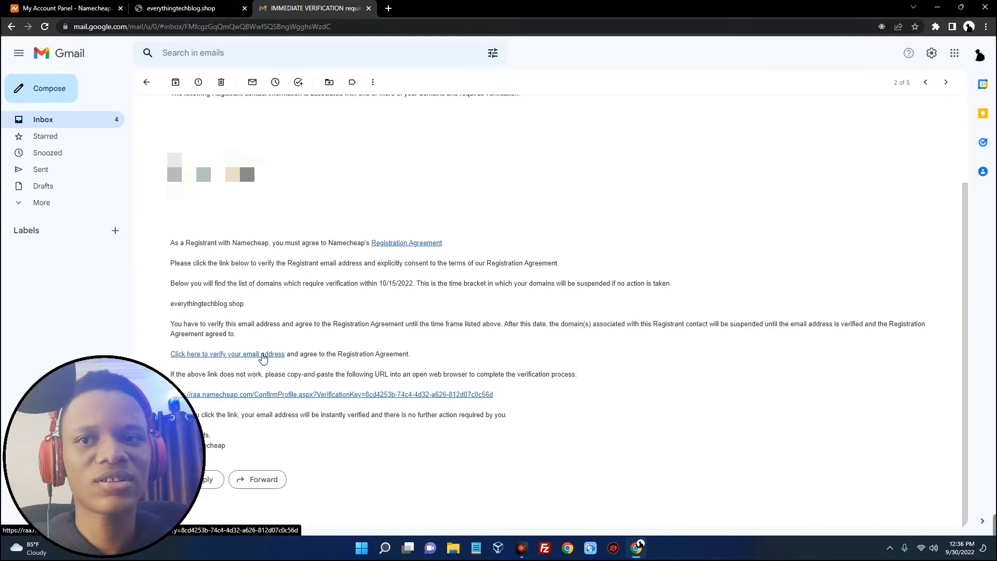
pyautogui.click(262, 354)
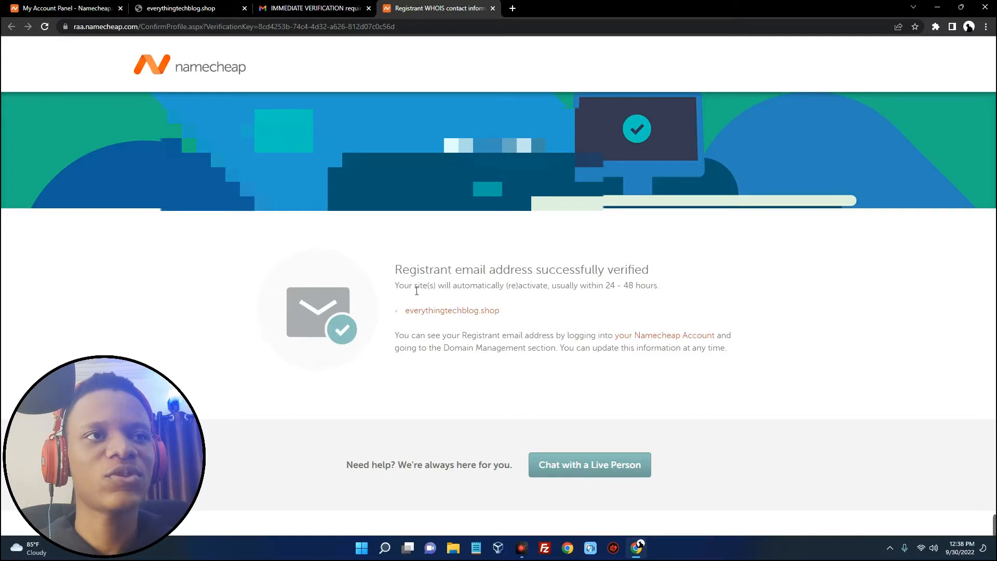
pyautogui.click(493, 8)
pyautogui.click(147, 82)
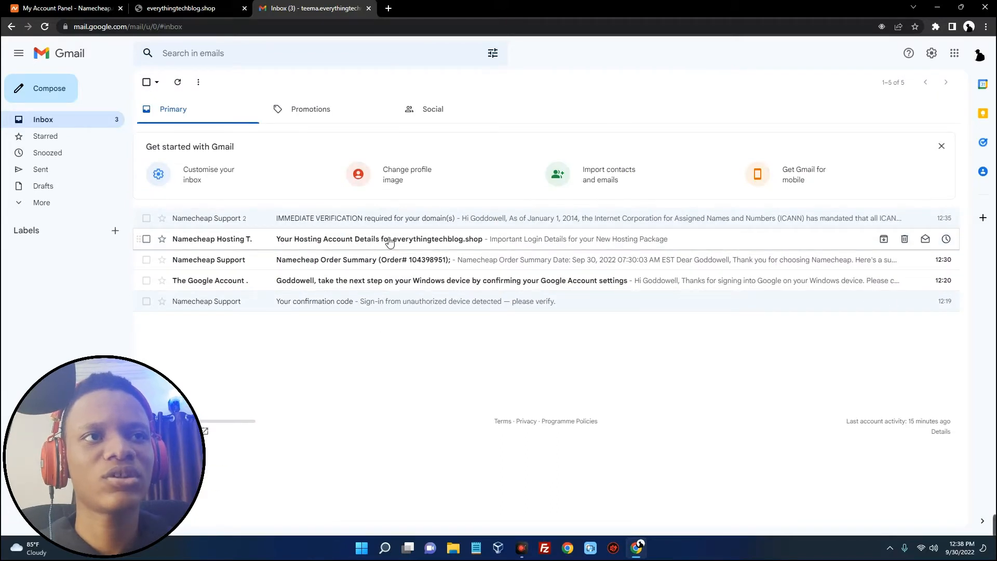
# Read through the 'Your Hosting Account Details' email, then close the Gmail tab
pyautogui.click(366, 238)
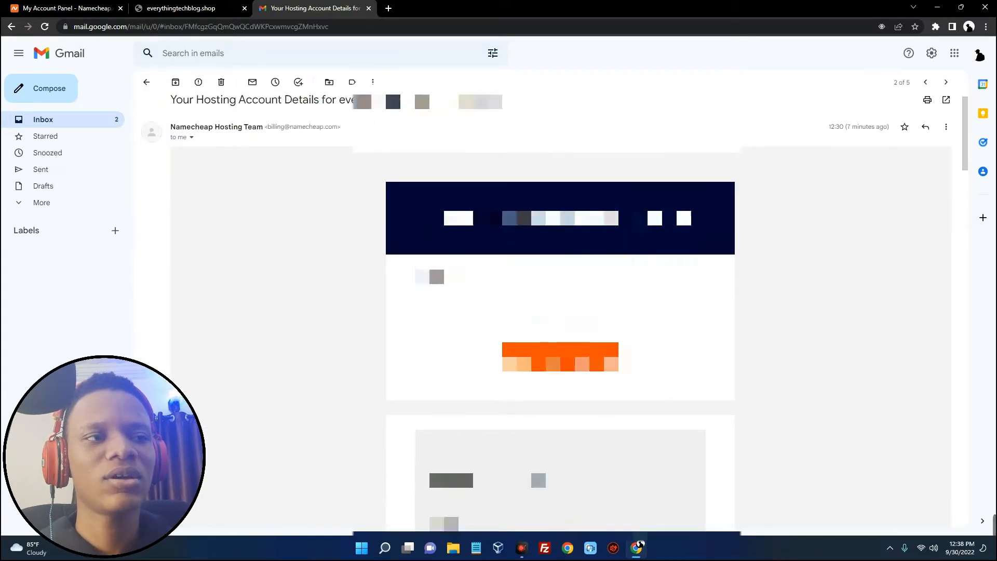
pyautogui.scroll(-5, 431, 279)
pyautogui.scroll(-4, 560, 311)
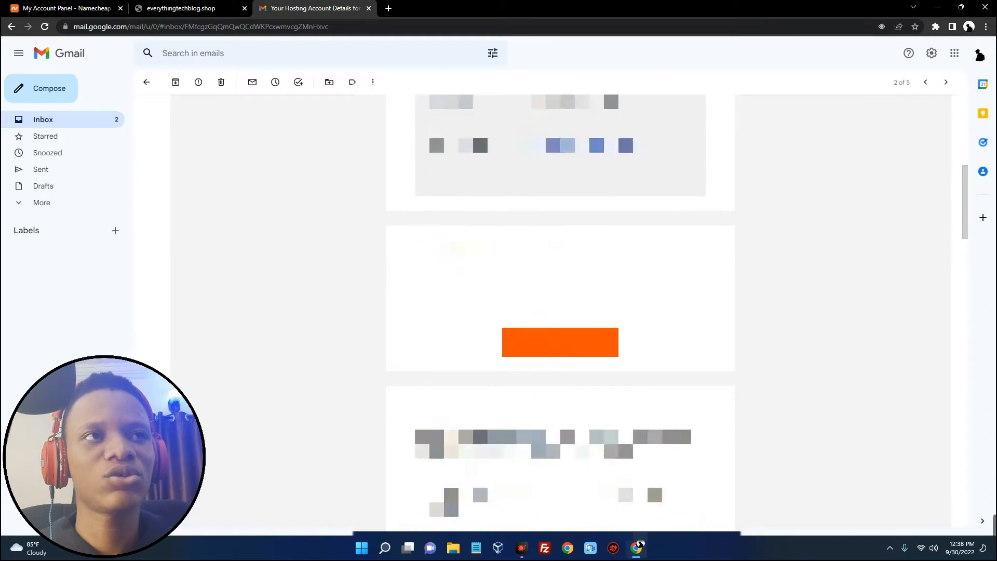
pyautogui.scroll(-5, 560, 311)
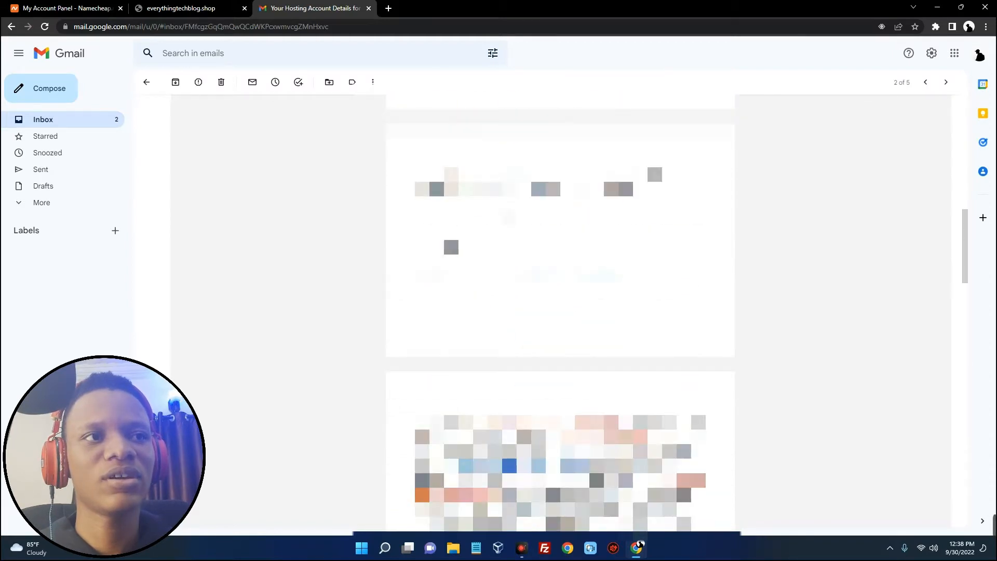
pyautogui.scroll(-3, 560, 311)
pyautogui.scroll(-7, 560, 312)
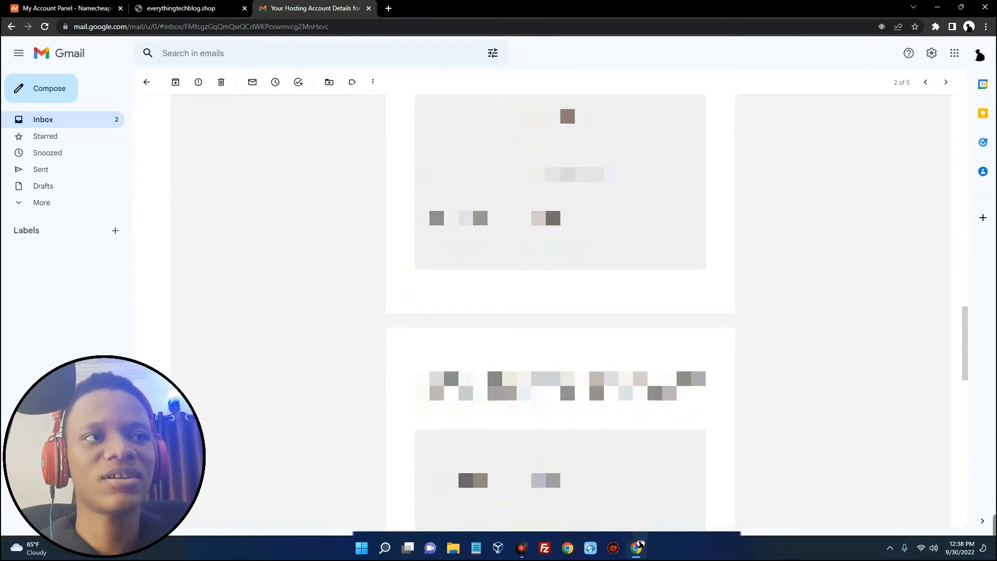
pyautogui.scroll(-6, 560, 312)
pyautogui.scroll(15, 560, 312)
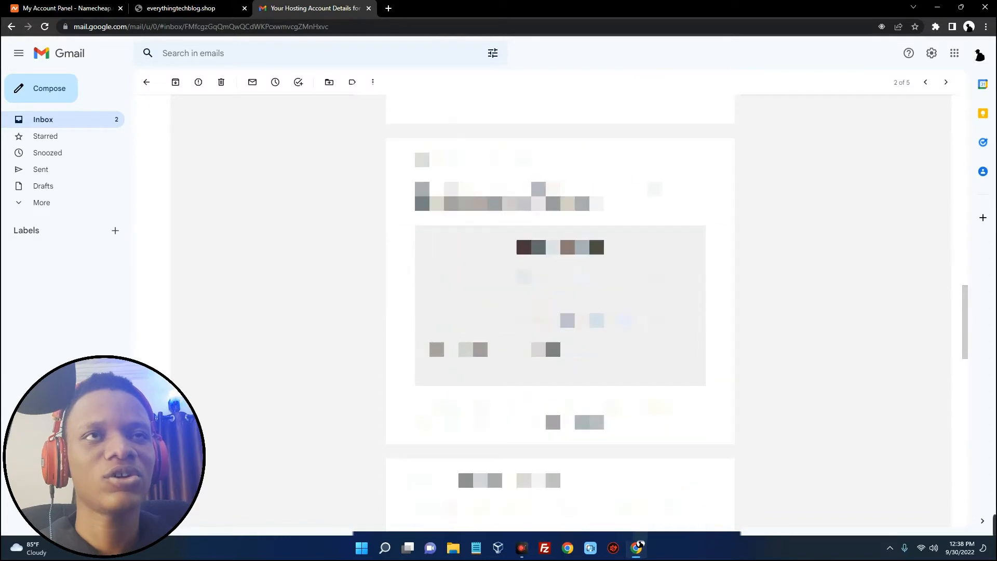
pyautogui.click(369, 8)
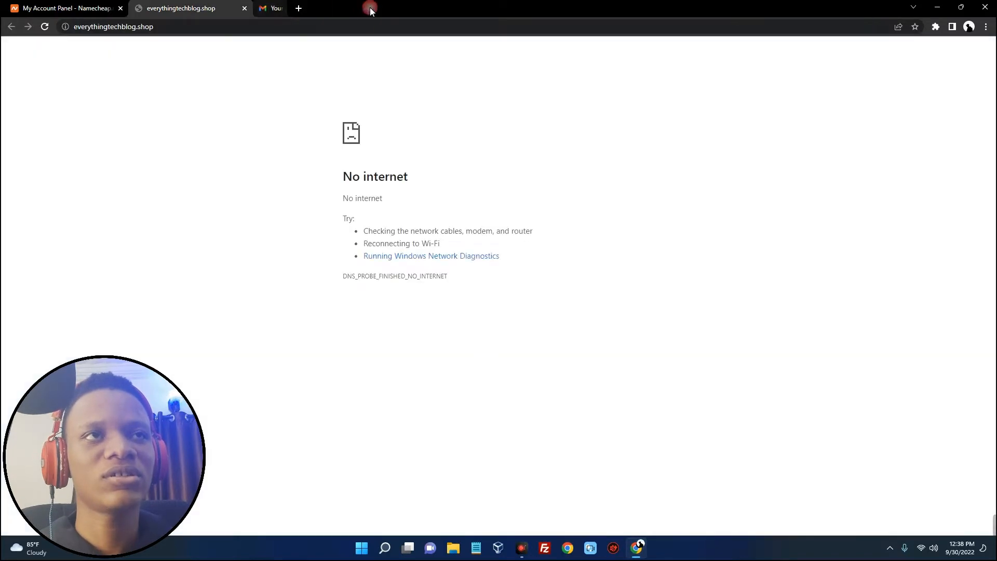
# Reload everythingtechblog.shop to show 'Your website is ready to go!', then close the Gmail and parking tabs
pyautogui.rightClick(222, 95)
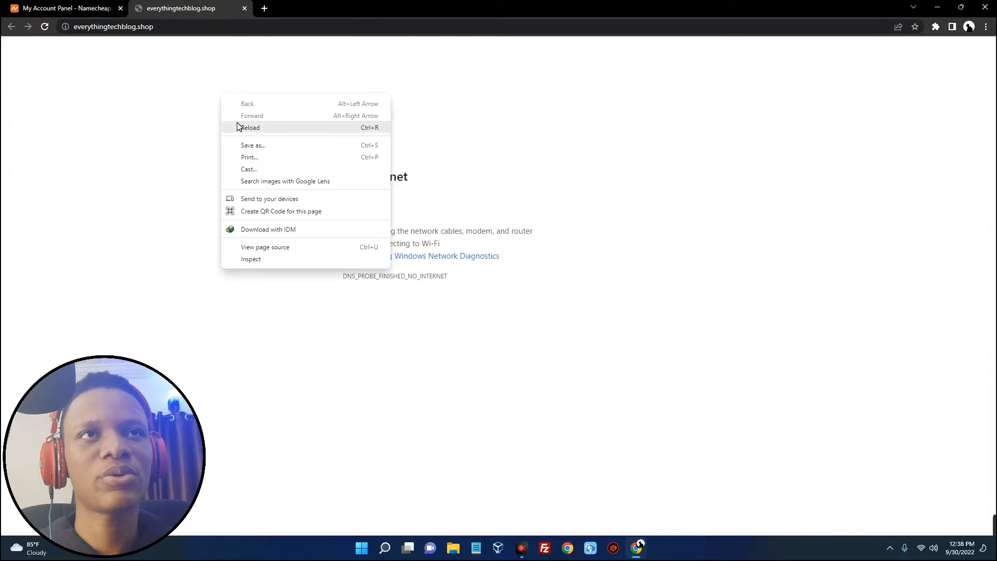
pyautogui.click(238, 125)
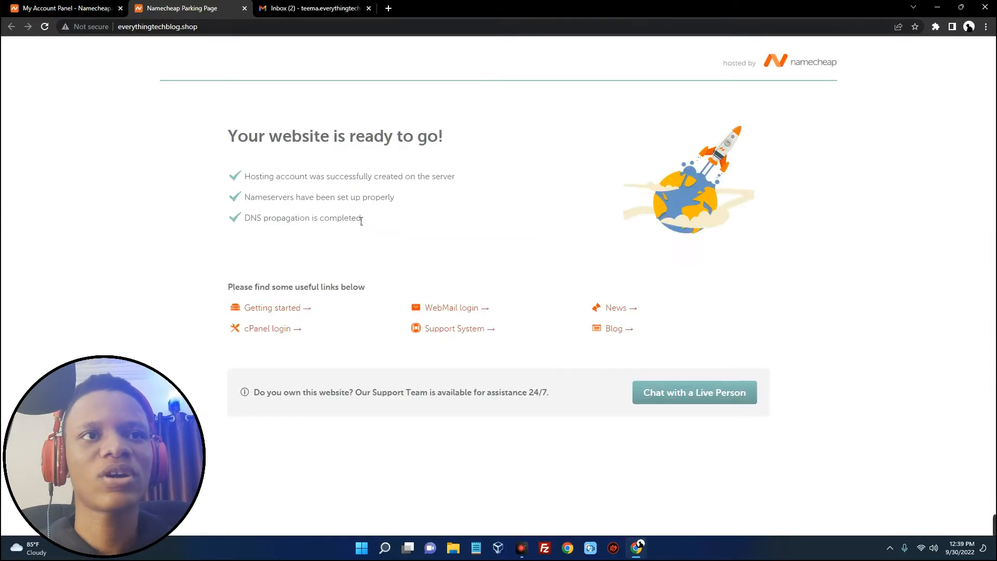
pyautogui.moveTo(227, 139); pyautogui.dragTo(450, 146)
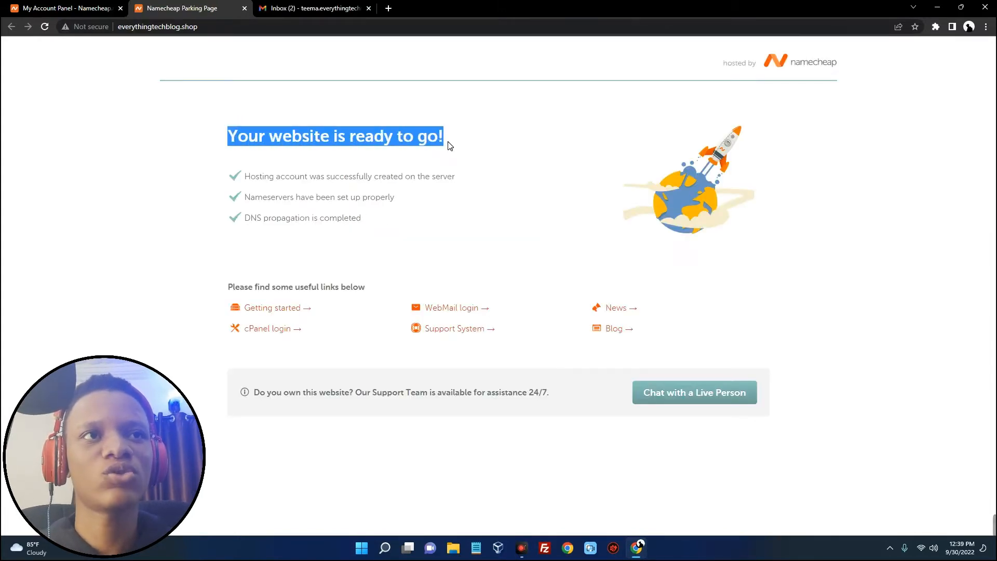
pyautogui.click(430, 200)
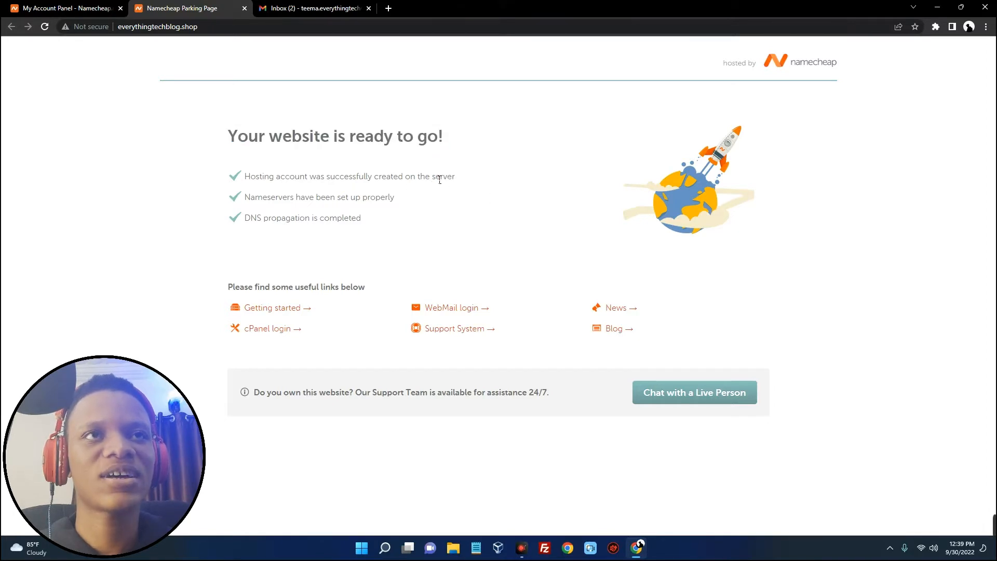
pyautogui.click(369, 9)
pyautogui.click(244, 8)
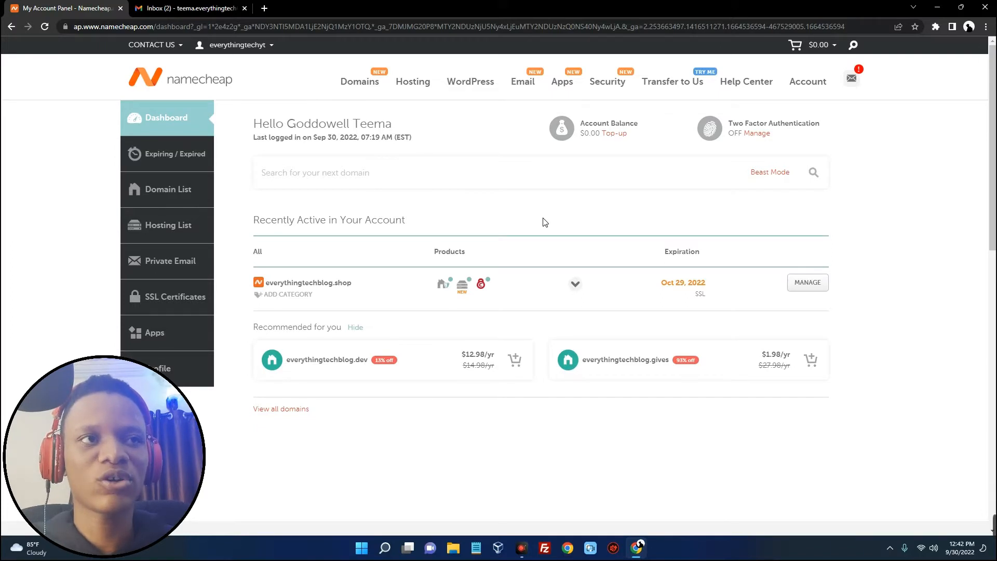
# Open the Namecheap Hosting email in Gmail and review its cPanel login details
pyautogui.click(575, 283)
pyautogui.click(574, 283)
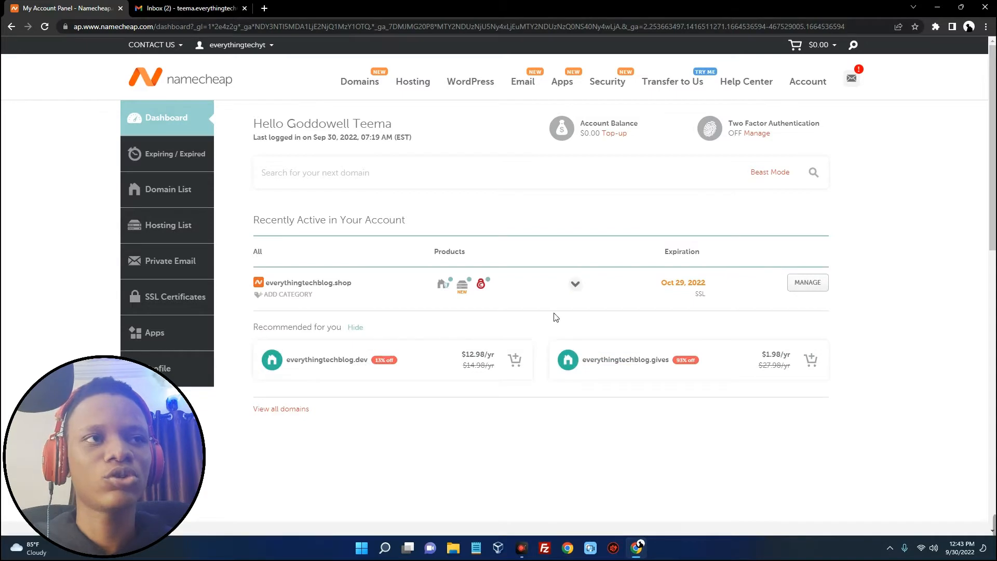
pyautogui.click(203, 8)
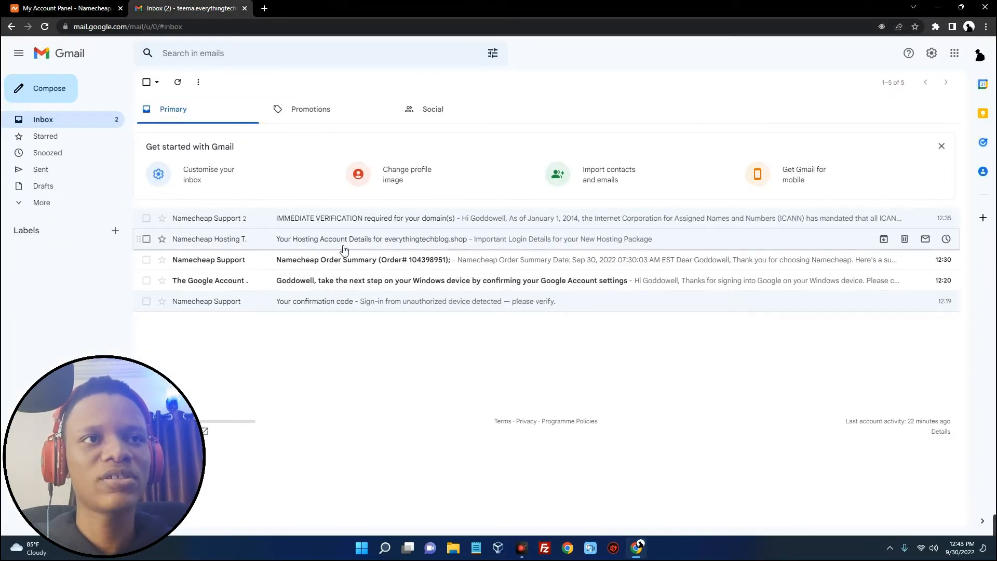
pyautogui.click(379, 239)
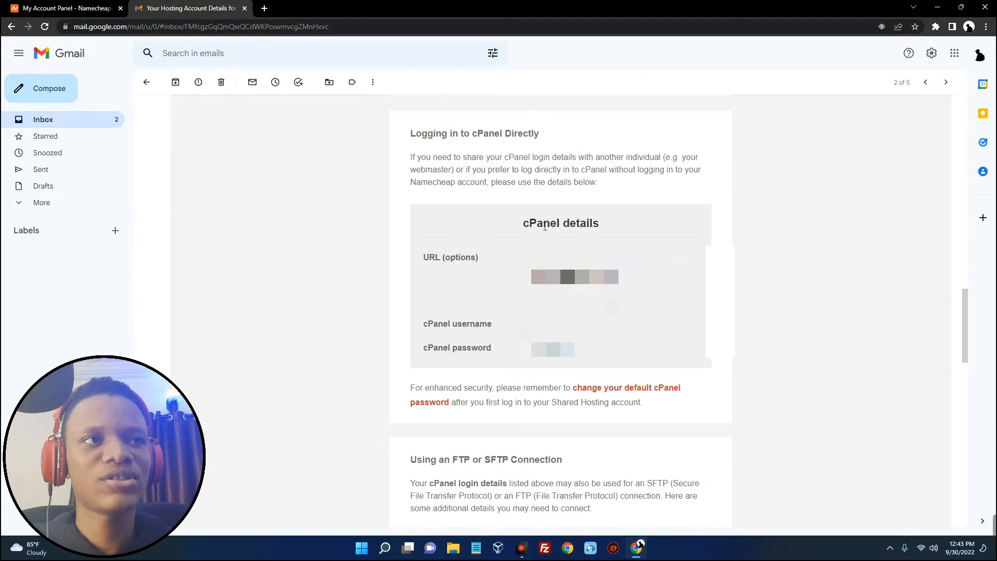
pyautogui.moveTo(524, 226); pyautogui.dragTo(614, 223)
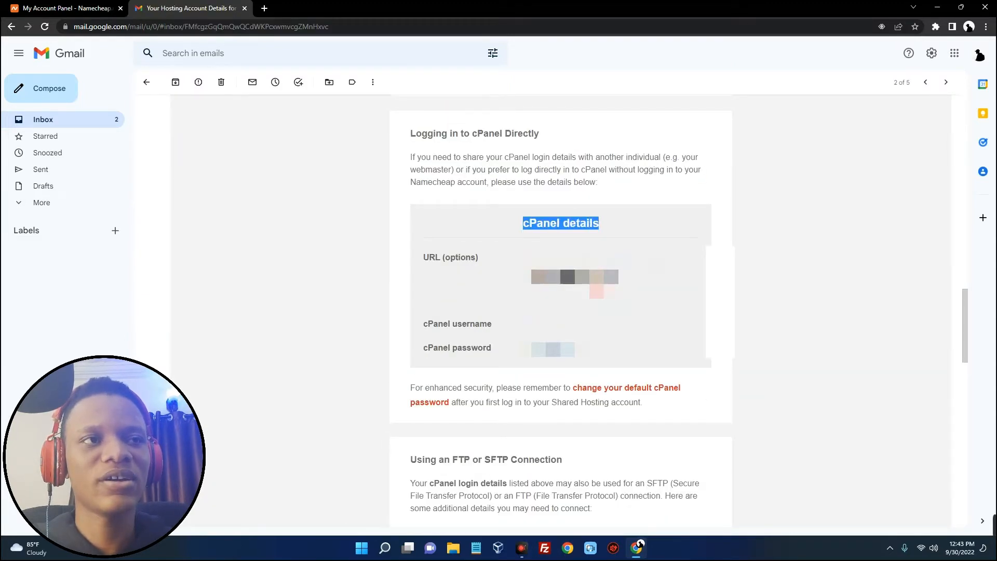
pyautogui.moveTo(430, 258); pyautogui.dragTo(489, 257)
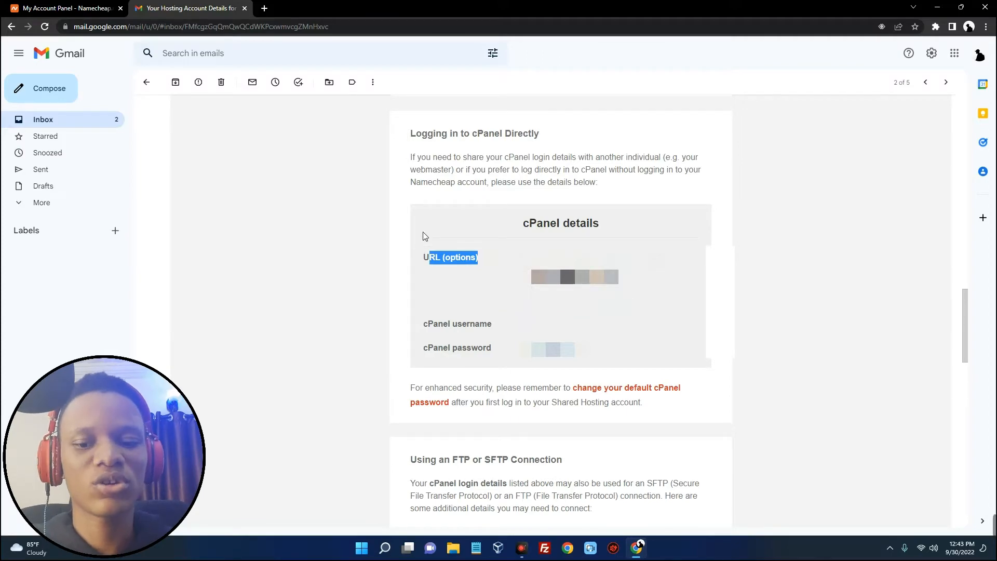
# Start a new browser tab with everythingtechblog.shop entered in the address bar
pyautogui.hotkey('ctrl', 't')
pyautogui.write('everythingtechblog.shop')
pyautogui.press('Right')
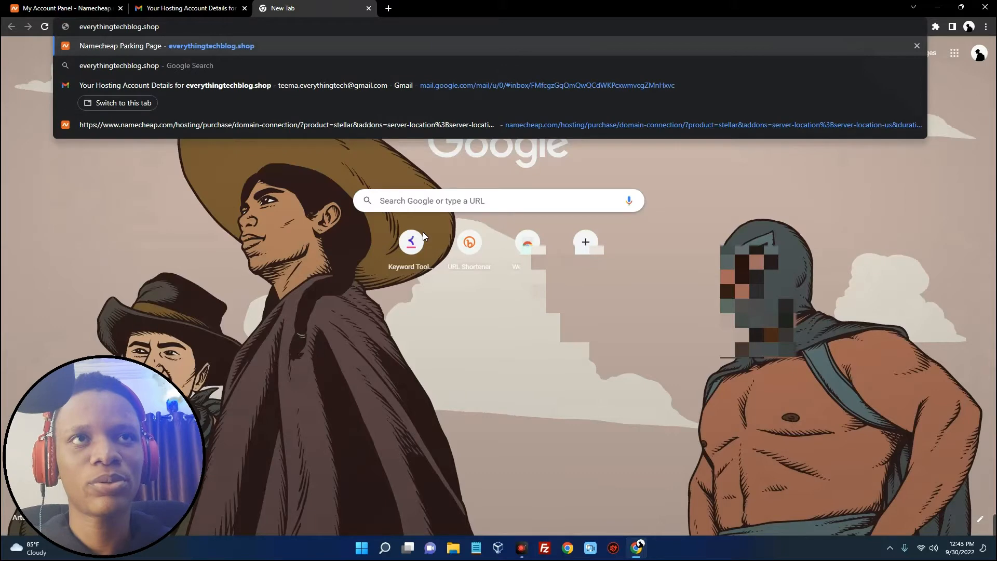
# Load everythingtechblog.shop/cpanel and paste the emailed cPanel username into the login form
pyautogui.write('/cpanel')
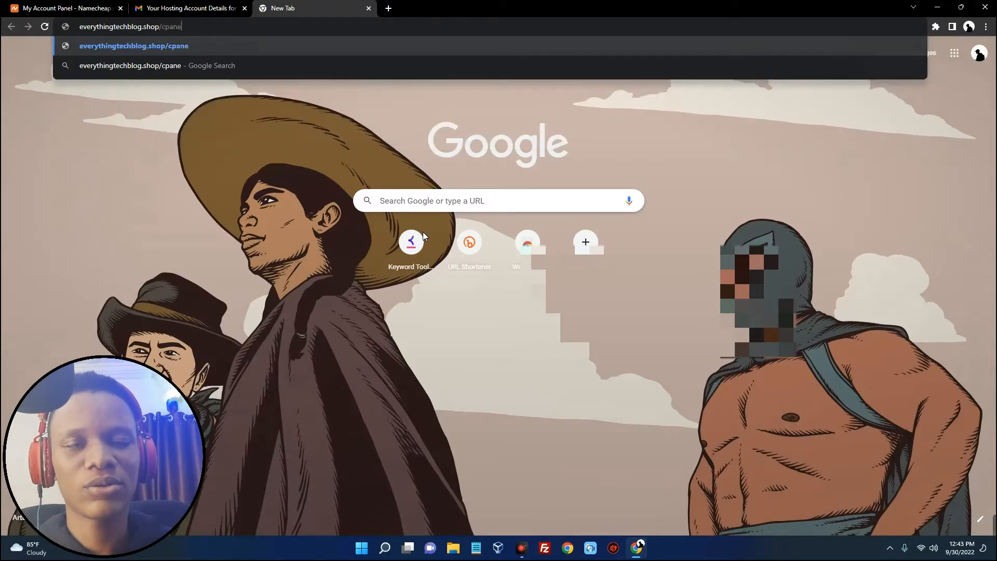
pyautogui.press('Return')
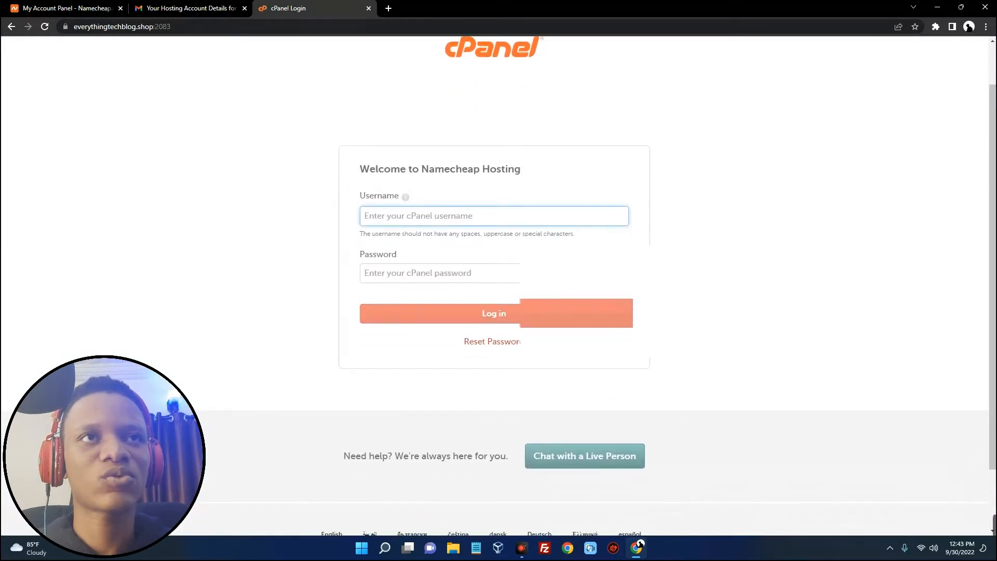
pyautogui.click(204, 8)
pyautogui.doubleClick(544, 323)
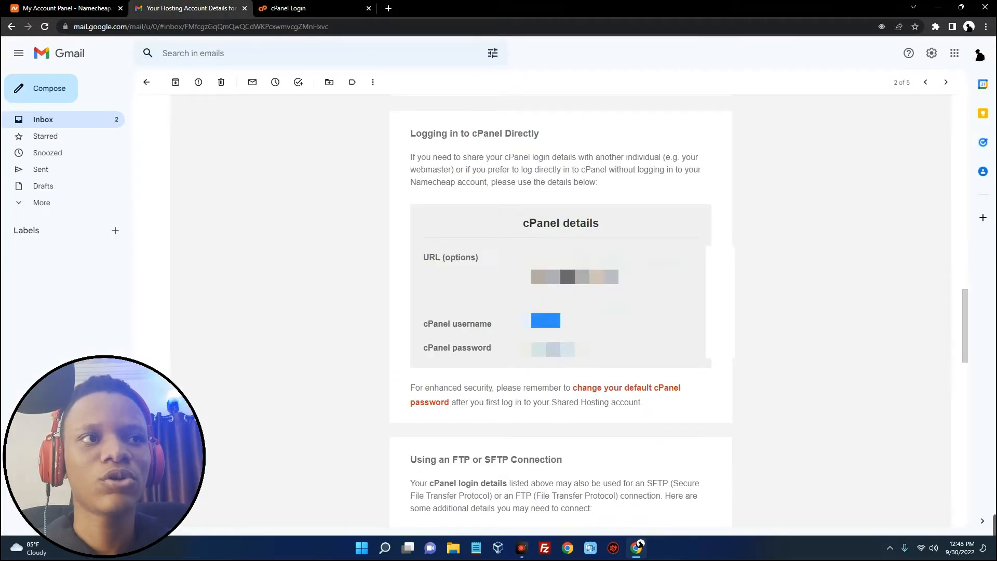
pyautogui.hotkey('ctrl', 'Tab')
pyautogui.hotkey('ctrl', 'v')
# Paste the emailed cPanel password and log in
pyautogui.hotkey('ctrl', 'shift', 'Tab')
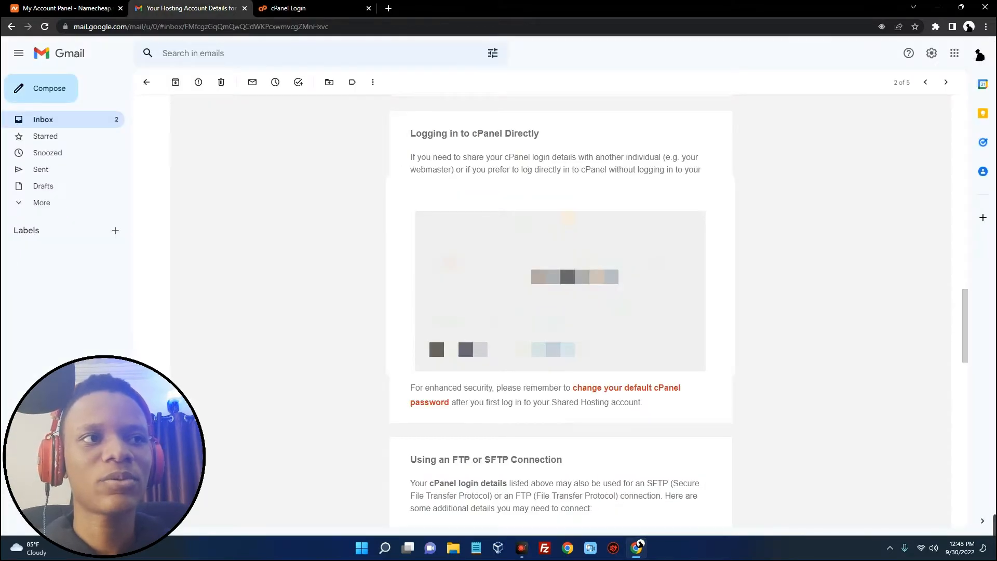
pyautogui.doubleClick(562, 350)
pyautogui.hotkey('ctrl', 'Tab')
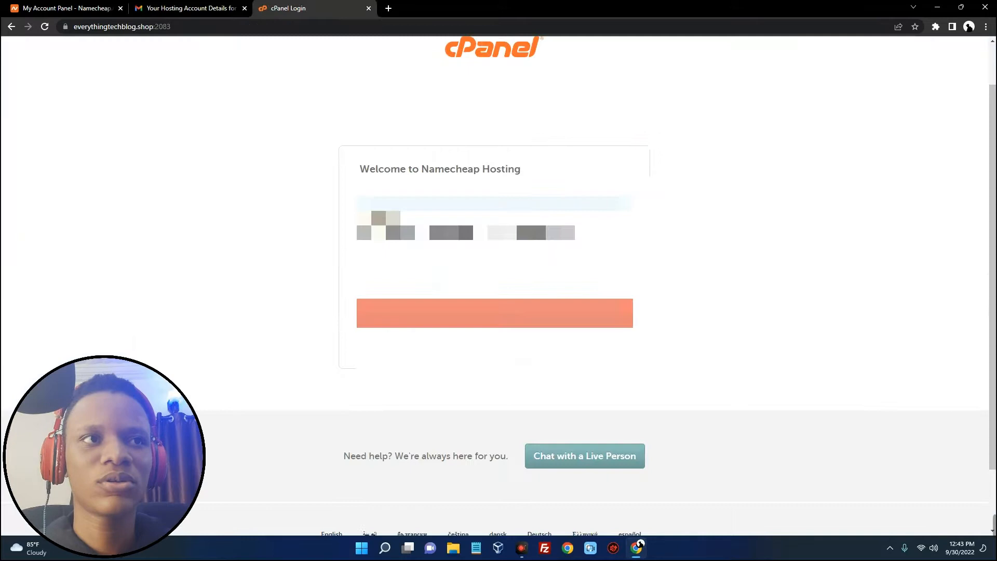
pyautogui.click(451, 275)
pyautogui.hotkey('ctrl', 'v')
pyautogui.click(442, 312)
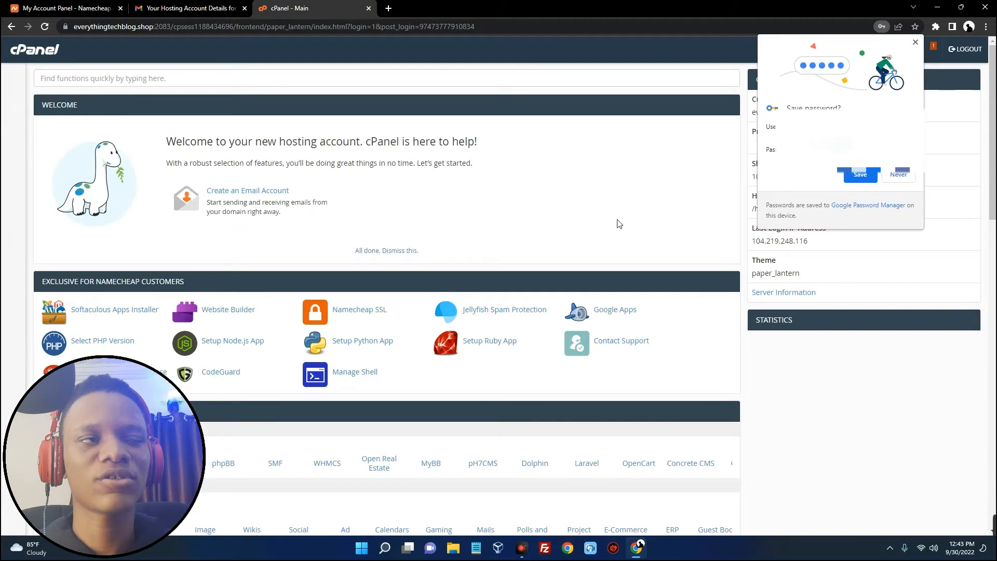
# Save the cPanel login in the browser for this device only, then open a fresh tab
pyautogui.click(862, 177)
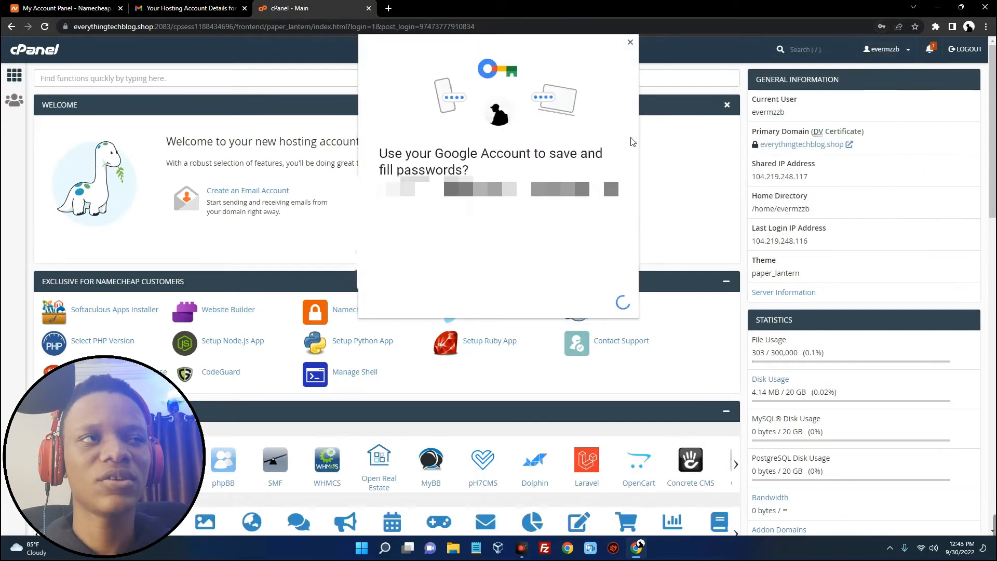
pyautogui.click(587, 302)
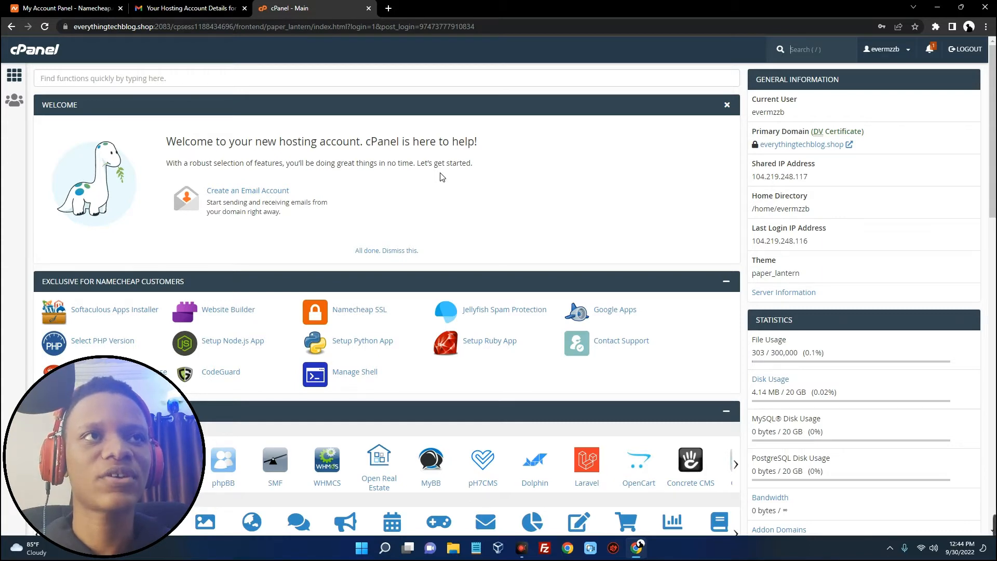
pyautogui.click(388, 9)
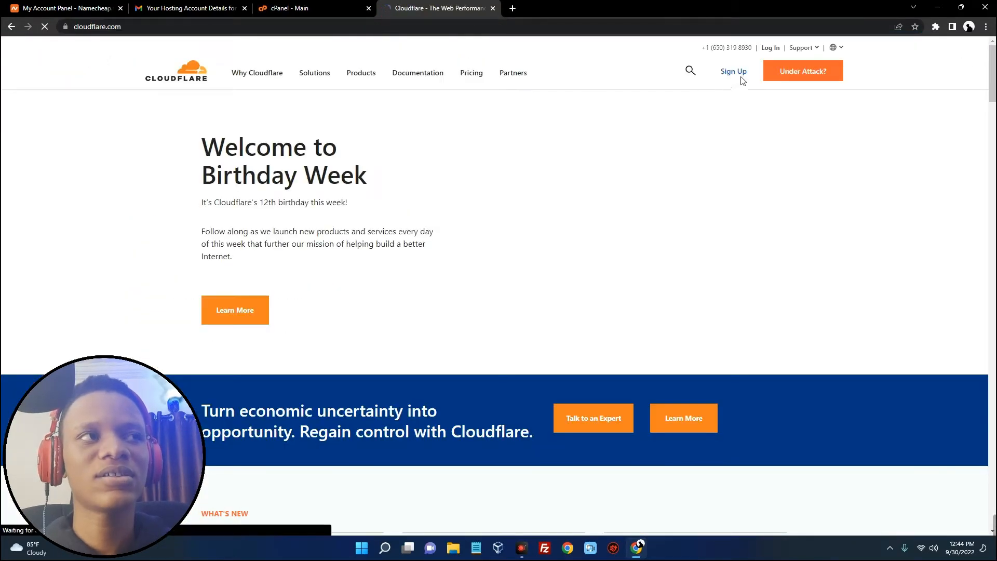
# Sign up for Cloudflare with the account email and a password, then choose Cloudflare for Infrastructure
pyautogui.click(737, 72)
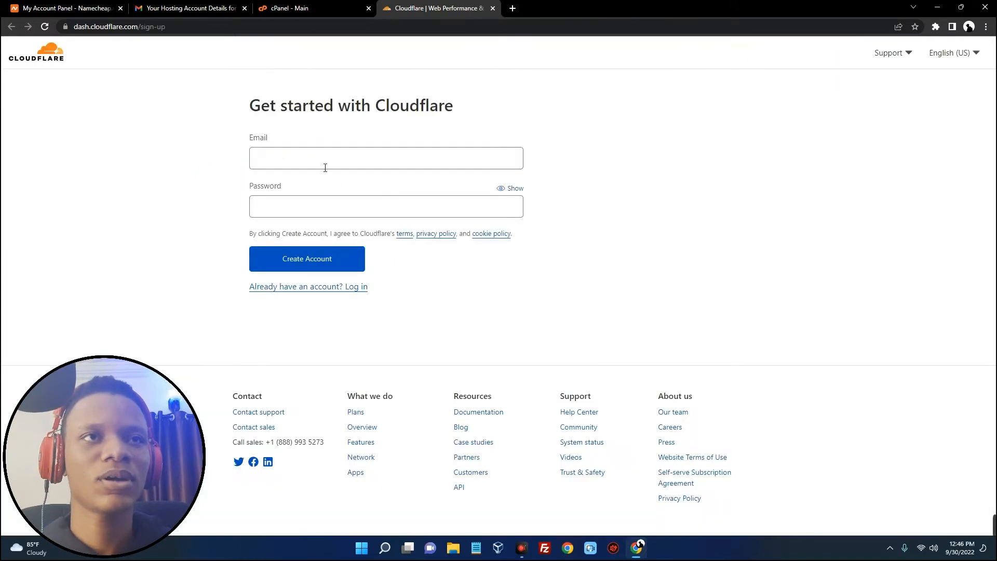
pyautogui.click(325, 167)
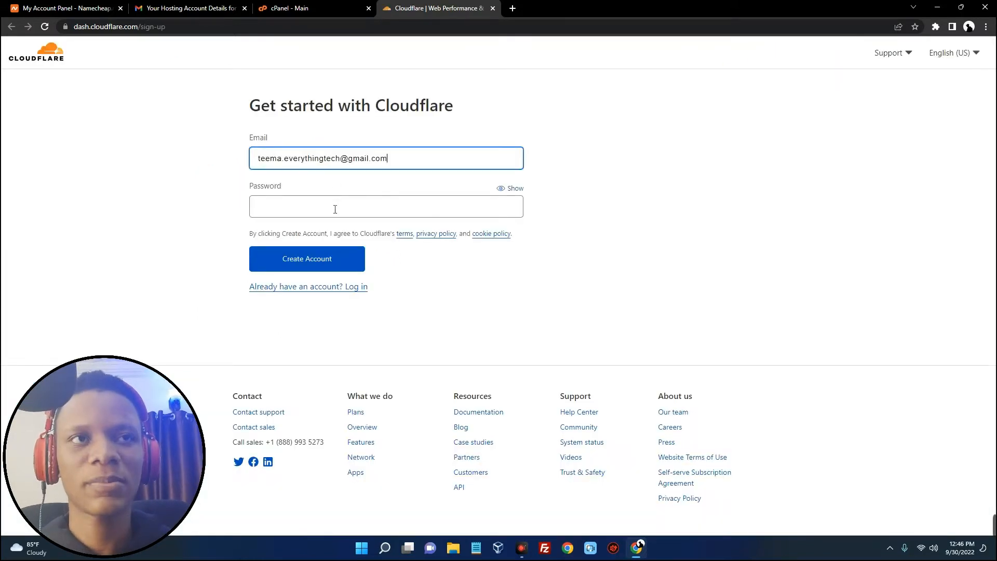
pyautogui.click(335, 210)
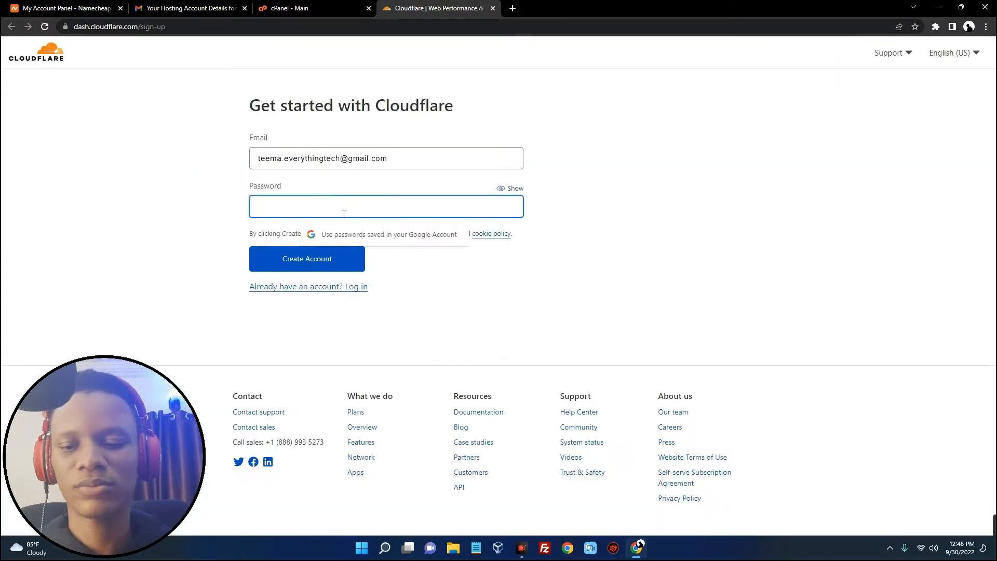
pyautogui.write('********')
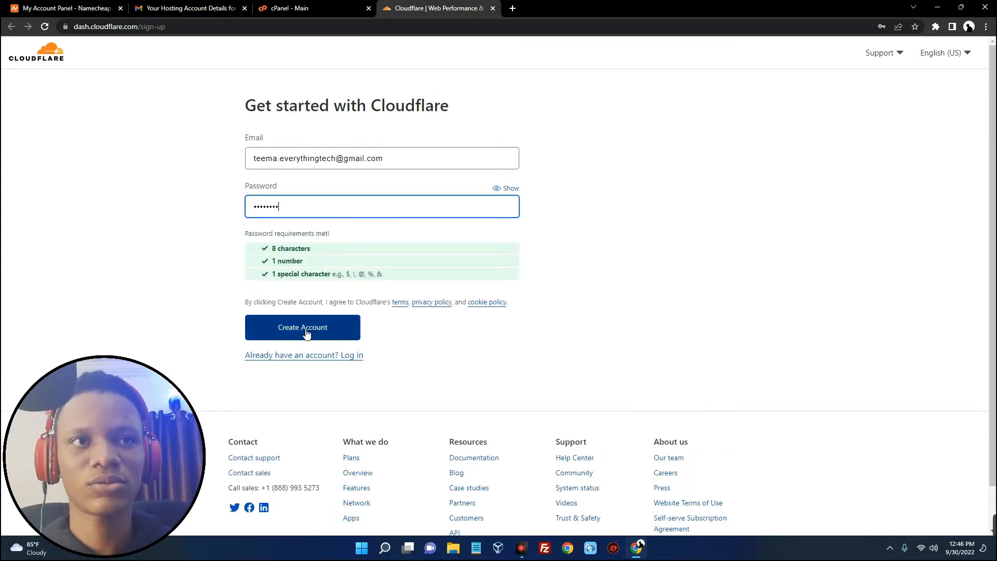
pyautogui.click(306, 333)
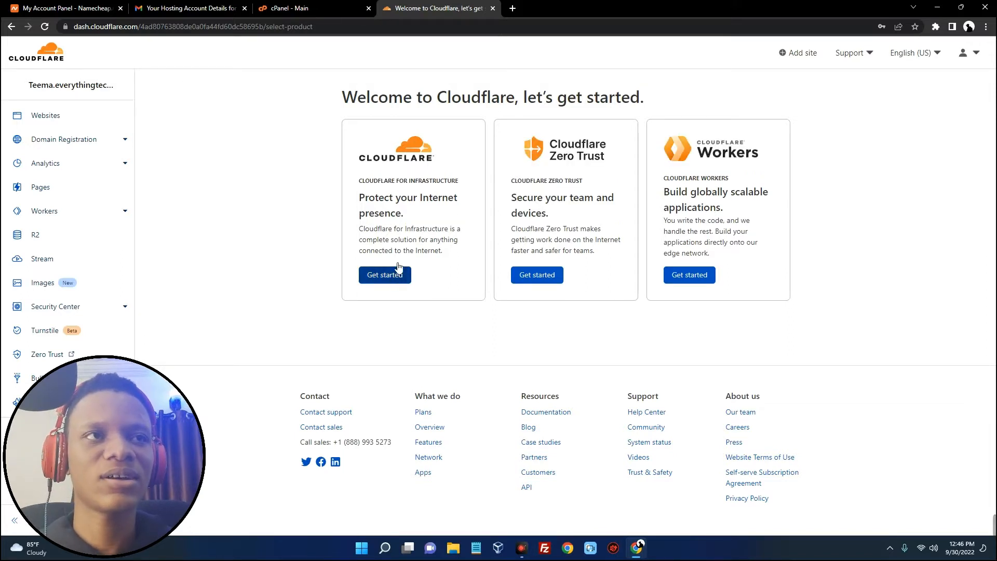
pyautogui.click(391, 275)
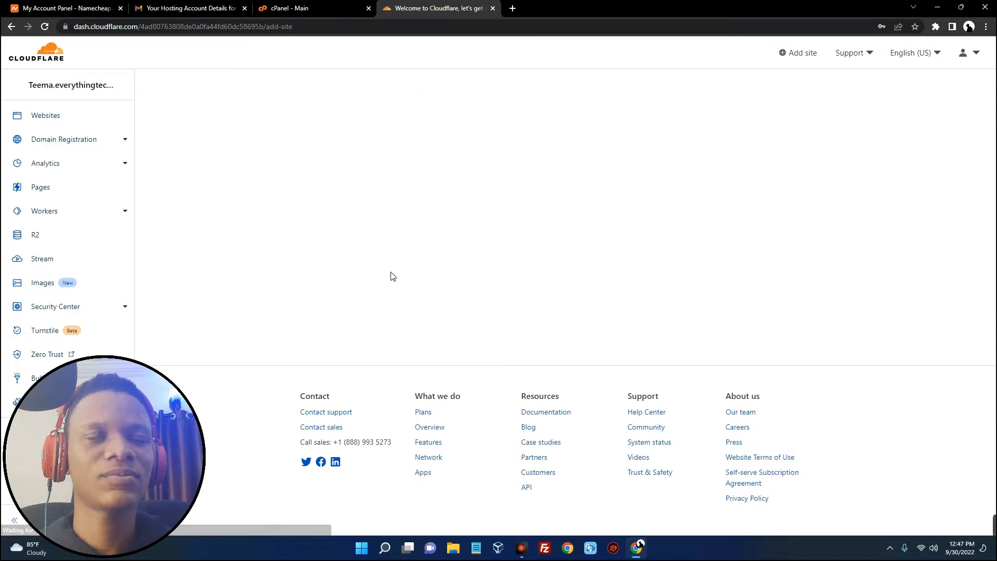
# Enter everythingtechblog.shop as the site address and add it to Cloudflare
pyautogui.click(318, 143)
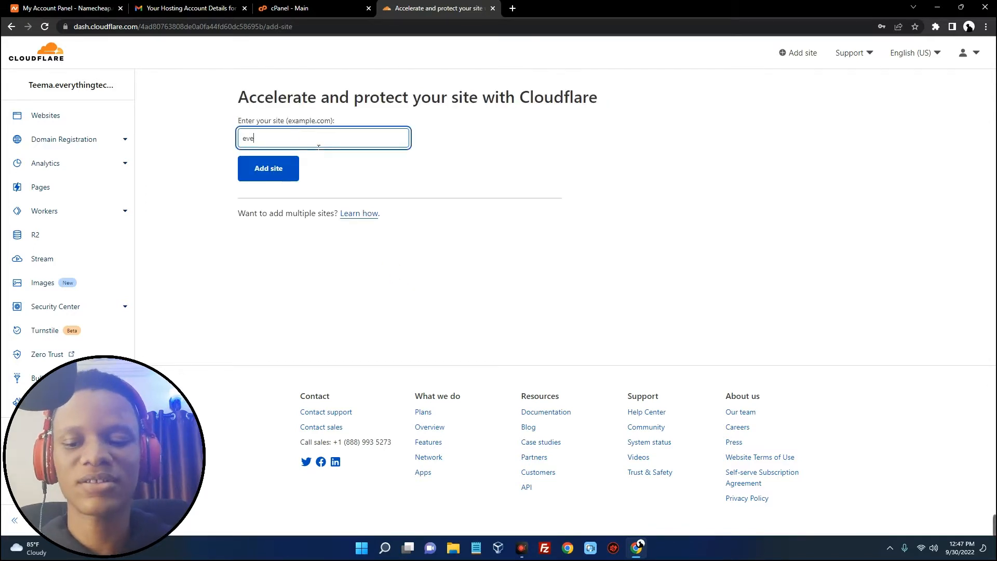
pyautogui.write('everythingtechblog.shop')
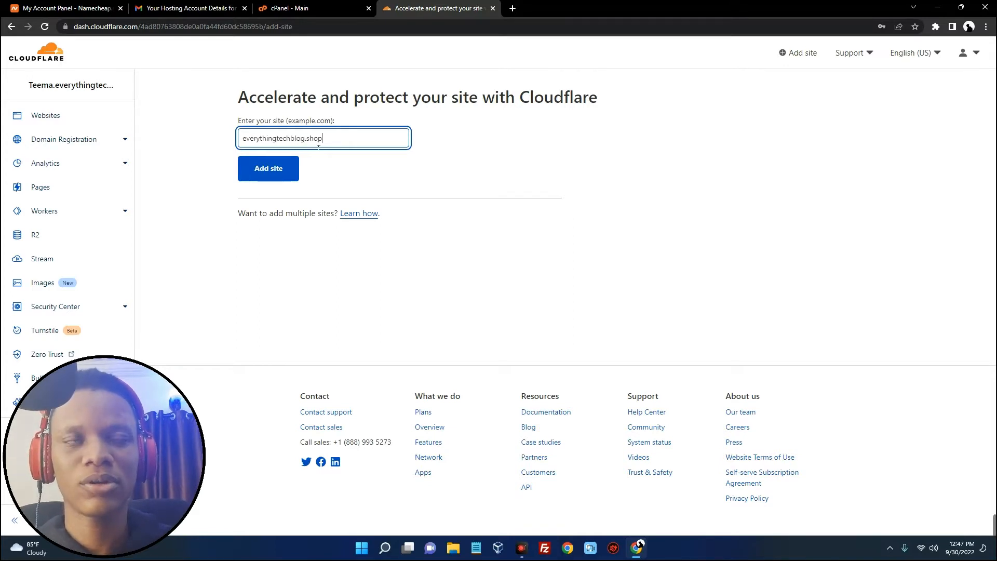
pyautogui.hotkey('ctrl', 'a')
pyautogui.click(268, 168)
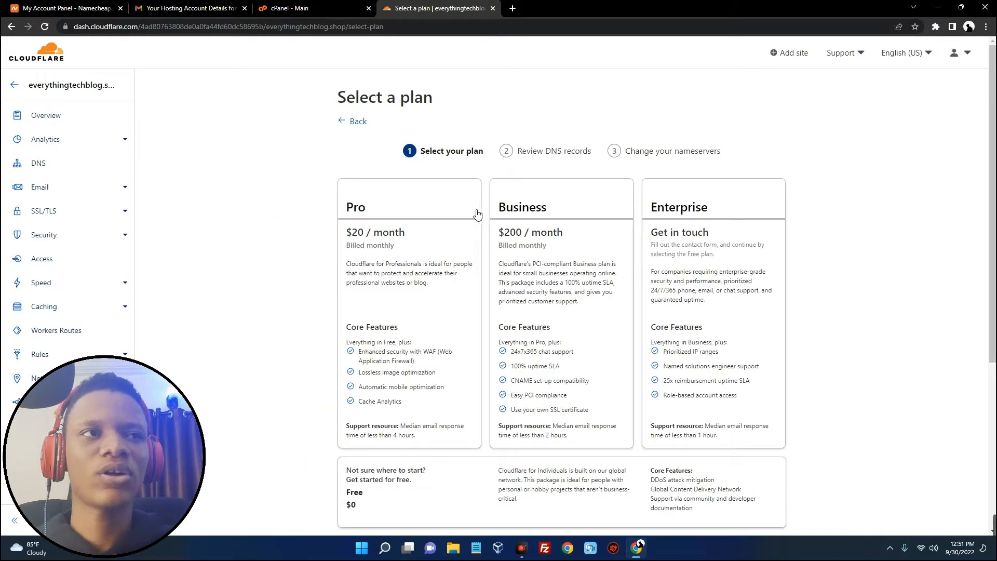
# Select the Free $0 plan and continue to review the scanned DNS records
pyautogui.scroll(-2, 480, 211)
pyautogui.scroll(-2, 480, 210)
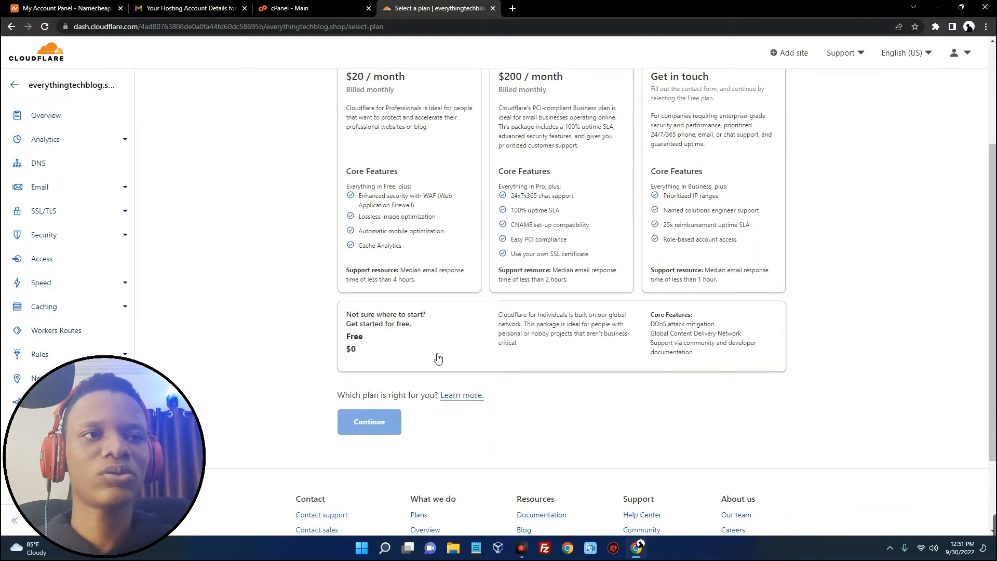
pyautogui.click(378, 333)
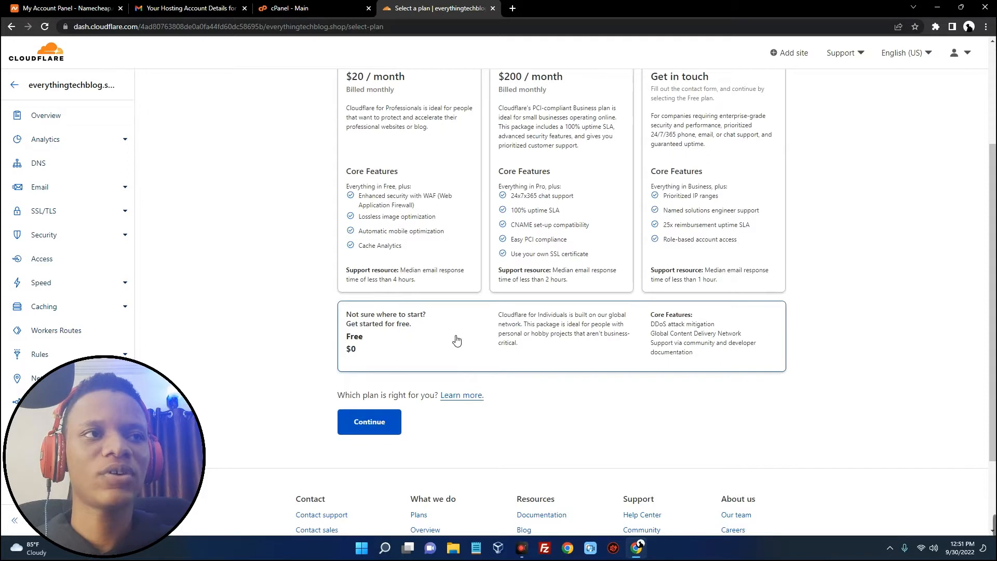
pyautogui.moveTo(500, 315); pyautogui.dragTo(649, 357)
pyautogui.click(613, 351)
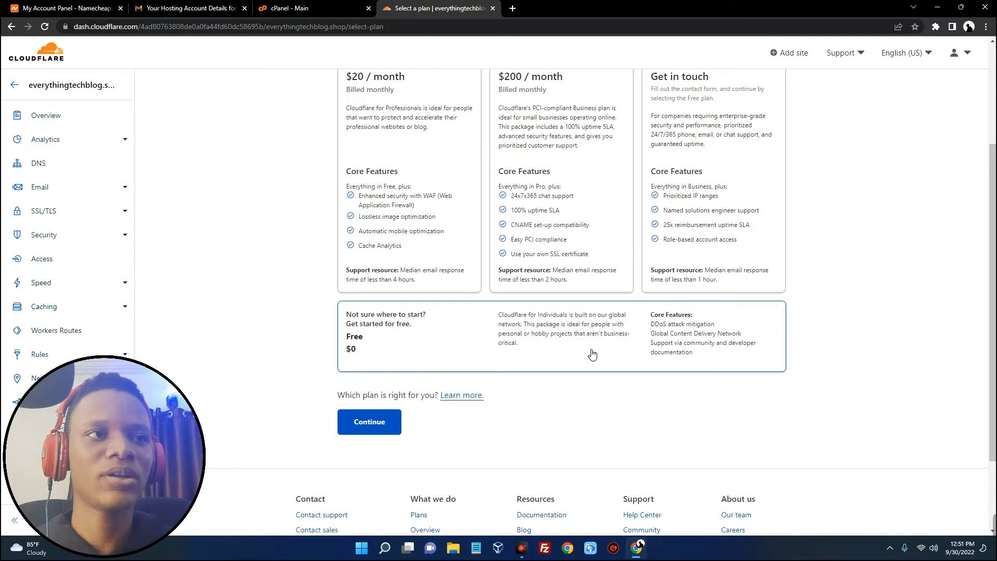
pyautogui.click(390, 427)
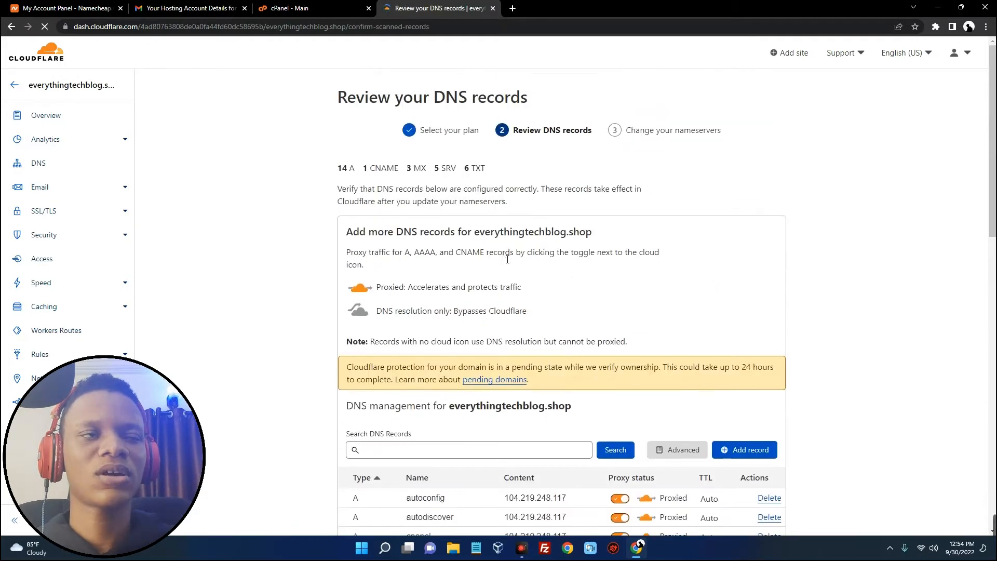
pyautogui.scroll(-20, 508, 259)
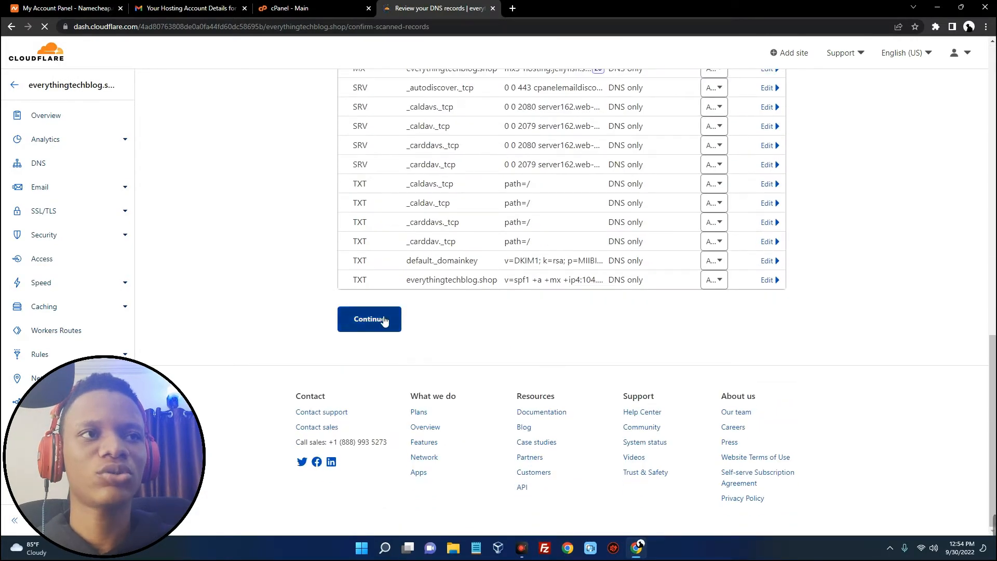
pyautogui.scroll(4, 562, 310)
pyautogui.scroll(6, 561, 310)
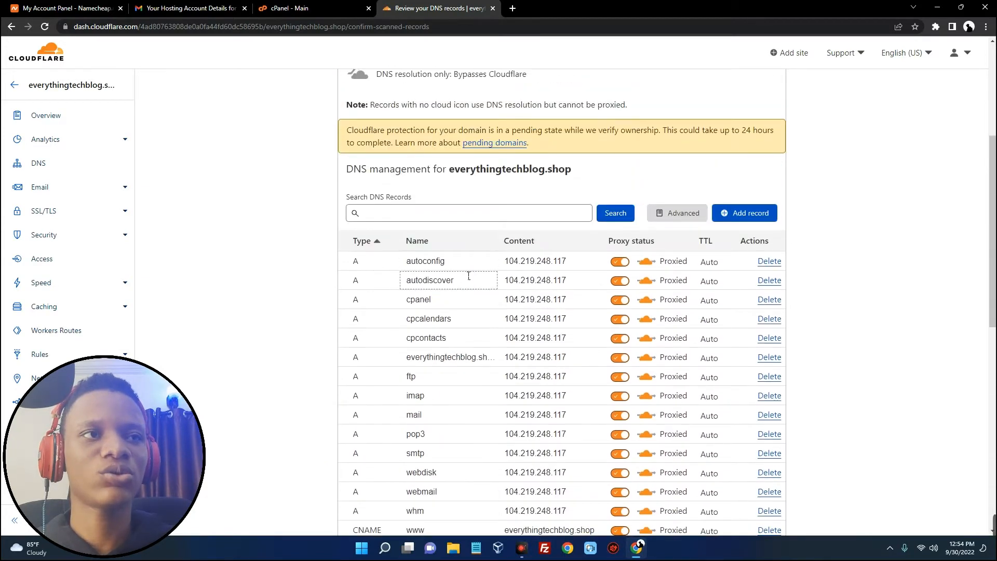
# Copy the dion.ns.cloudflare.com nameserver, then switch back to the Namecheap dashboard
pyautogui.scroll(-10, 431, 280)
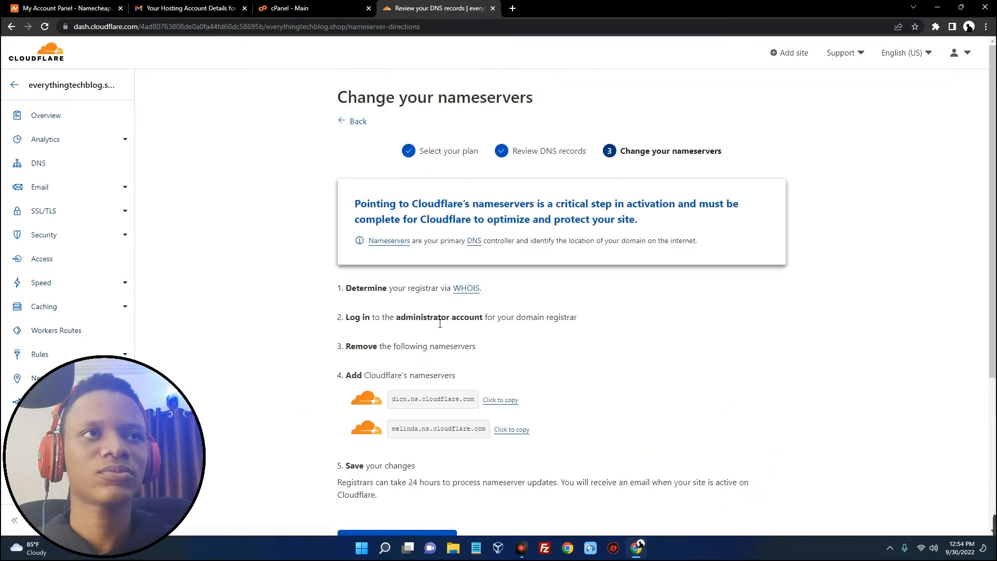
pyautogui.scroll(-2, 440, 324)
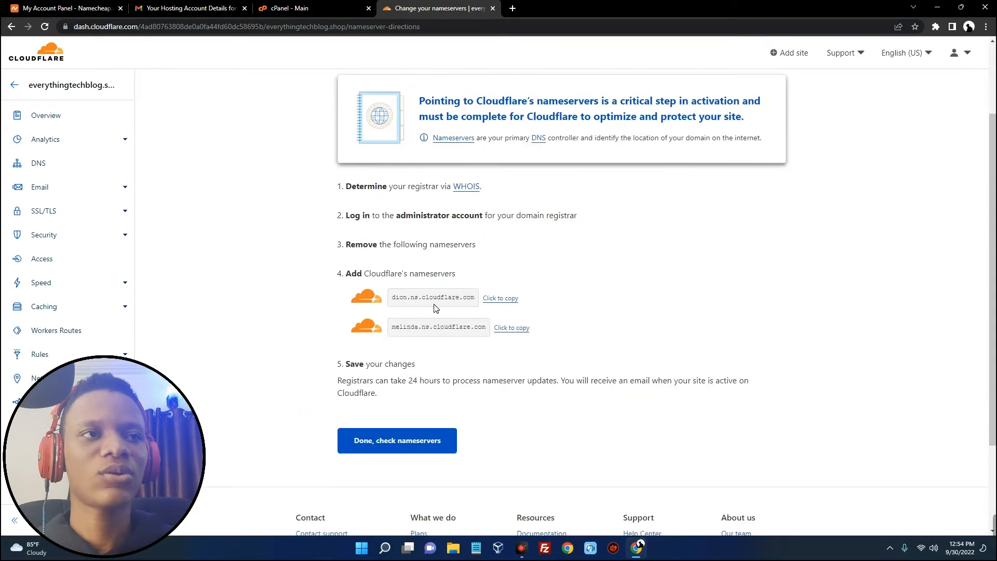
pyautogui.doubleClick(402, 303)
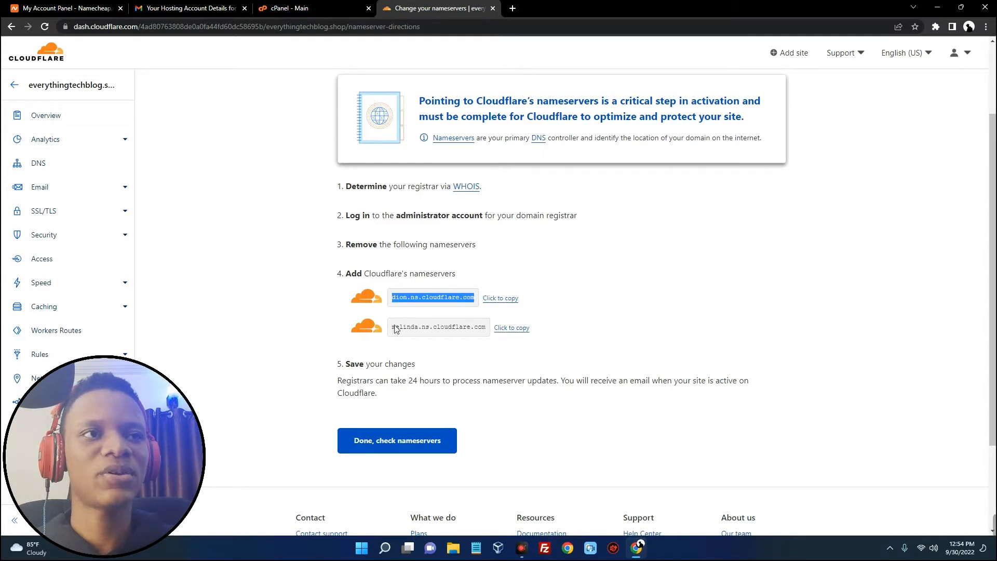
pyautogui.click(496, 300)
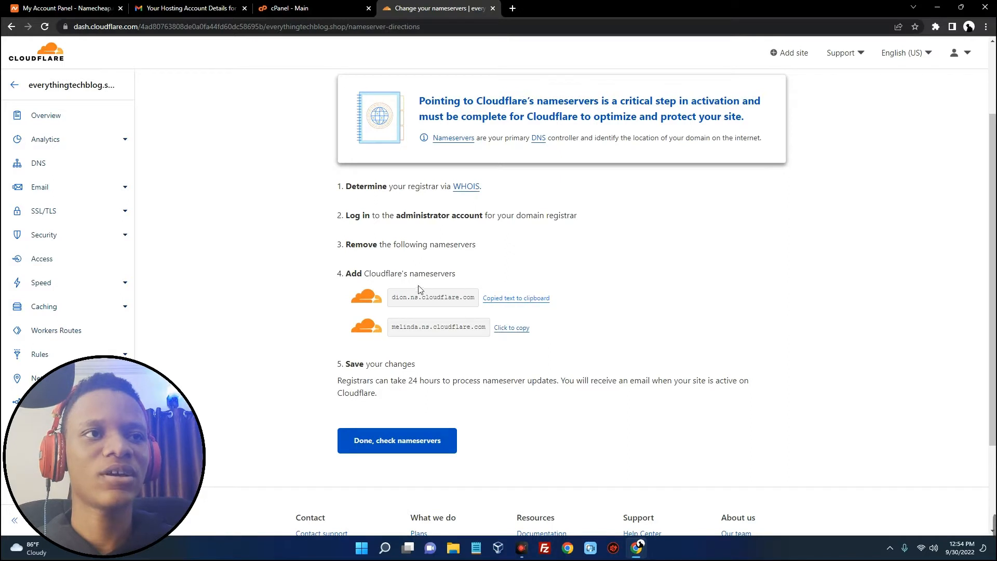
pyautogui.moveTo(342, 280); pyautogui.dragTo(453, 275)
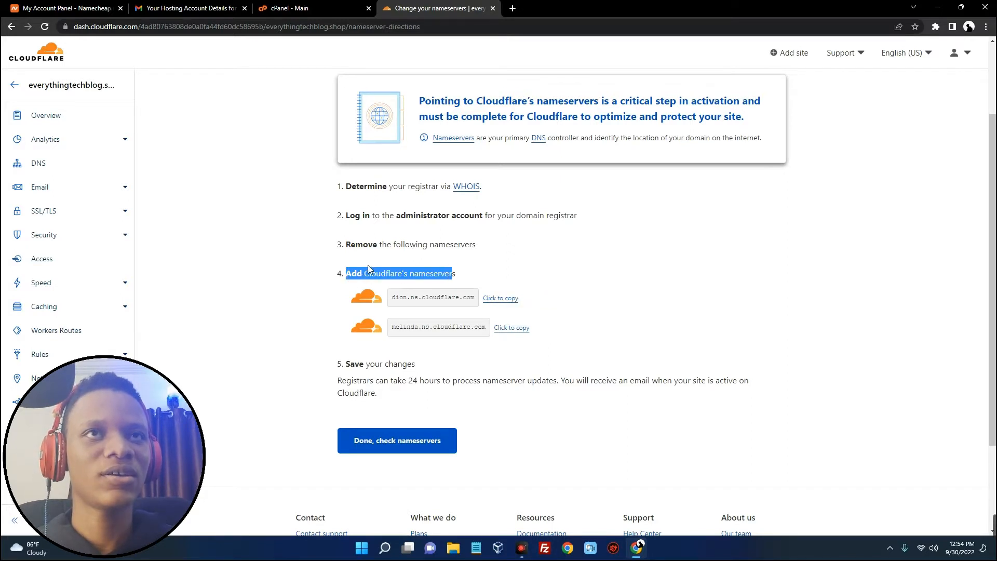
pyautogui.click(83, 8)
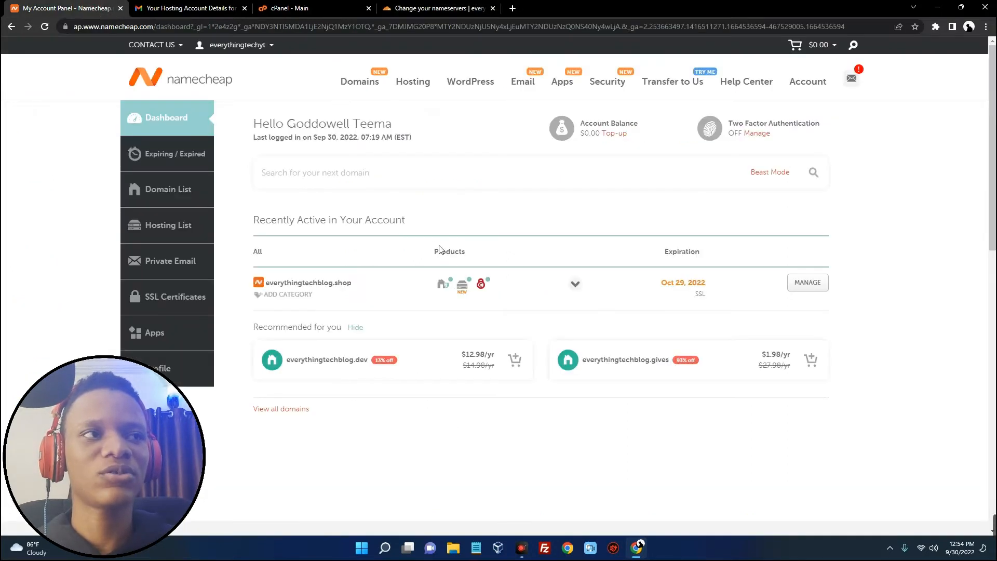
# Switch everythingtechblog.shop's nameservers to Custom DNS and paste dion.ns.cloudflare.com as the first
pyautogui.click(816, 289)
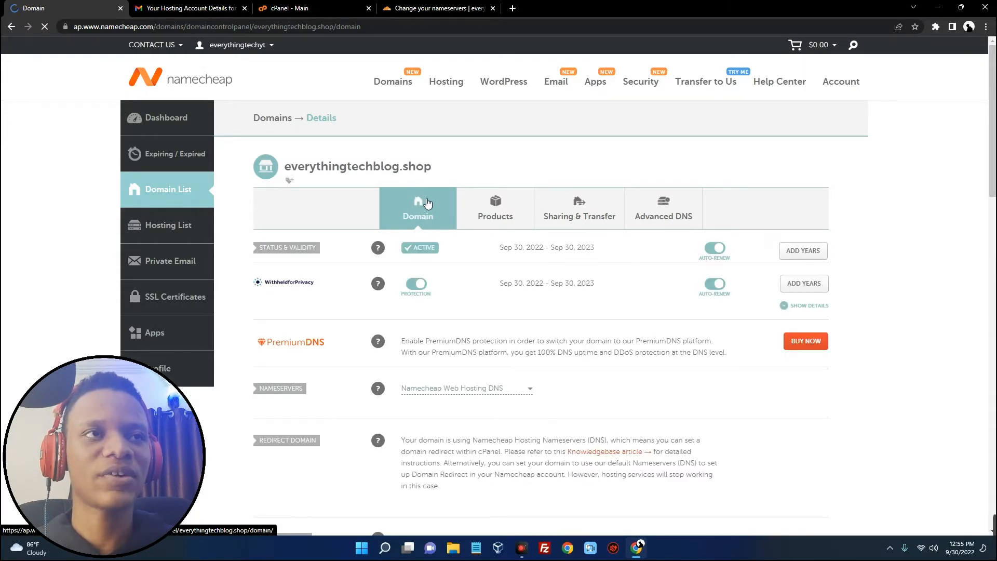
pyautogui.scroll(-3, 430, 206)
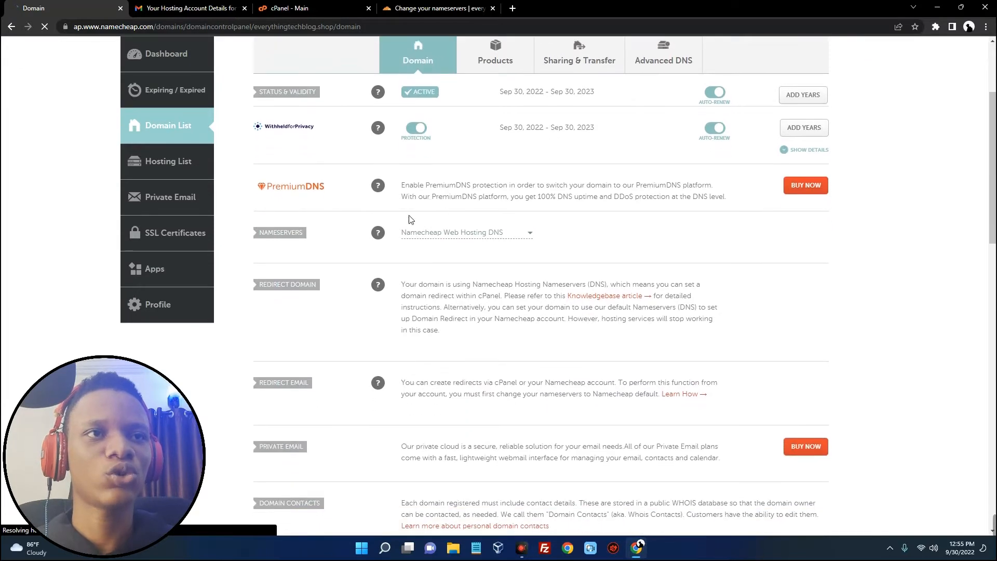
pyautogui.moveTo(256, 235); pyautogui.dragTo(324, 237)
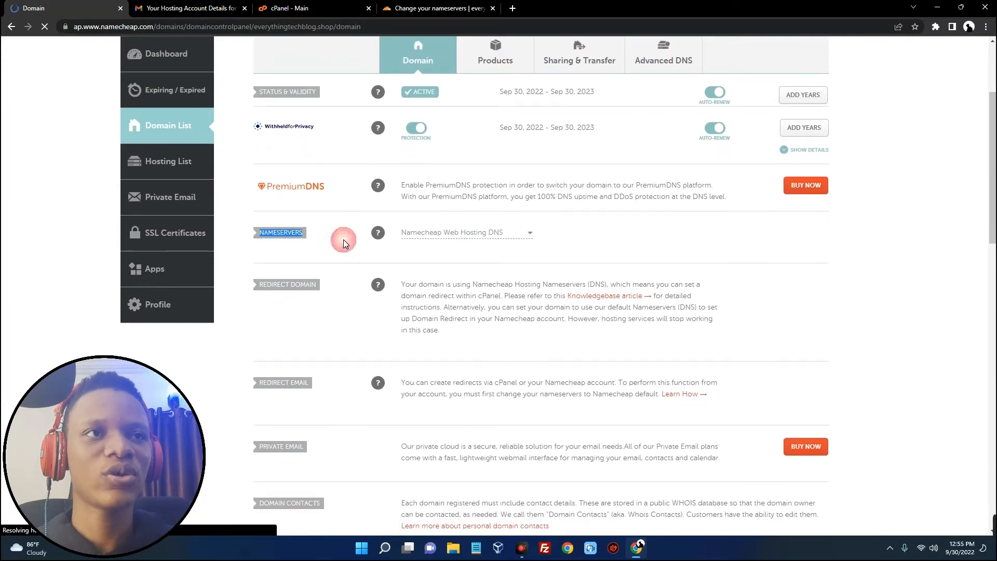
pyautogui.click(483, 238)
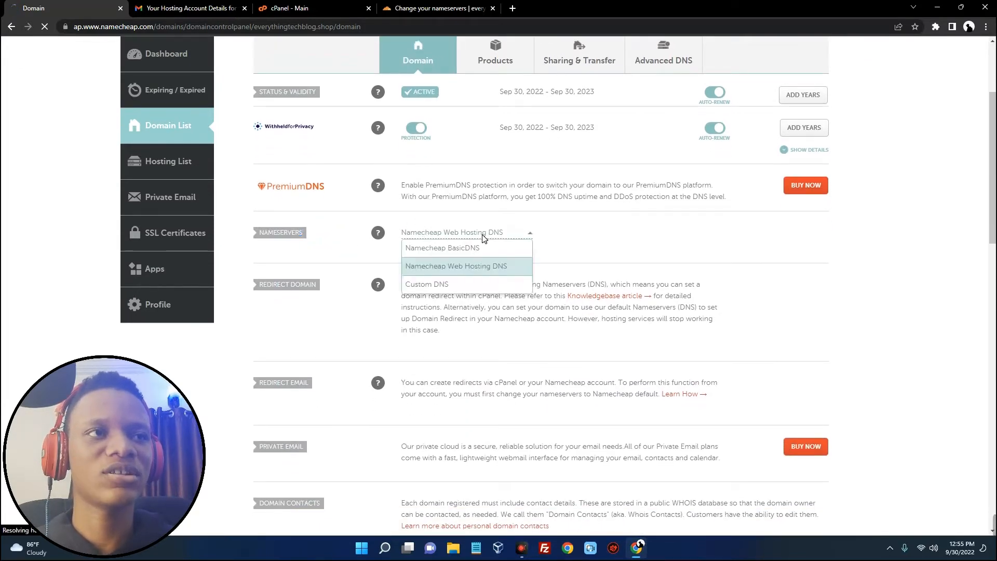
pyautogui.click(473, 284)
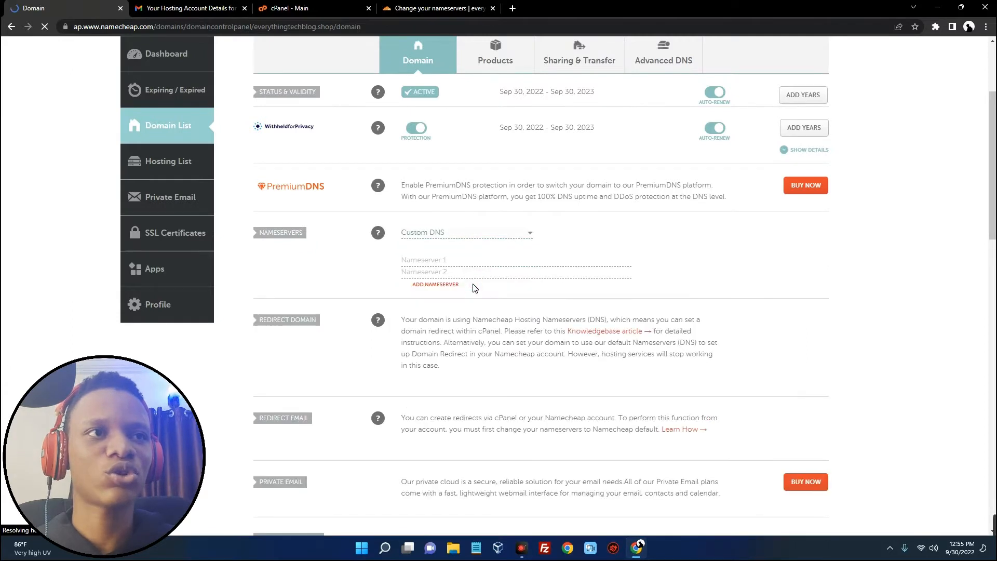
pyautogui.rightClick(449, 263)
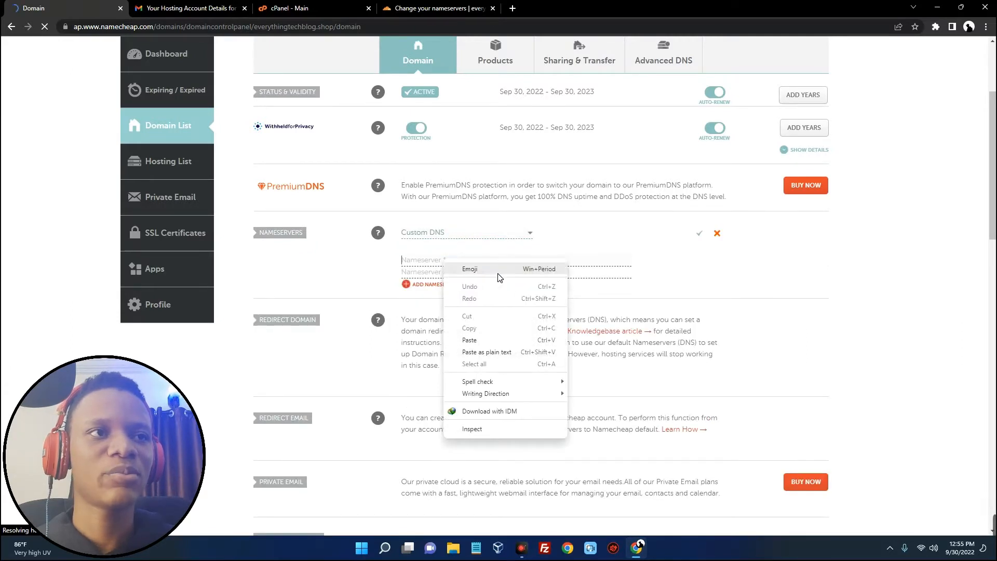
pyautogui.click(547, 351)
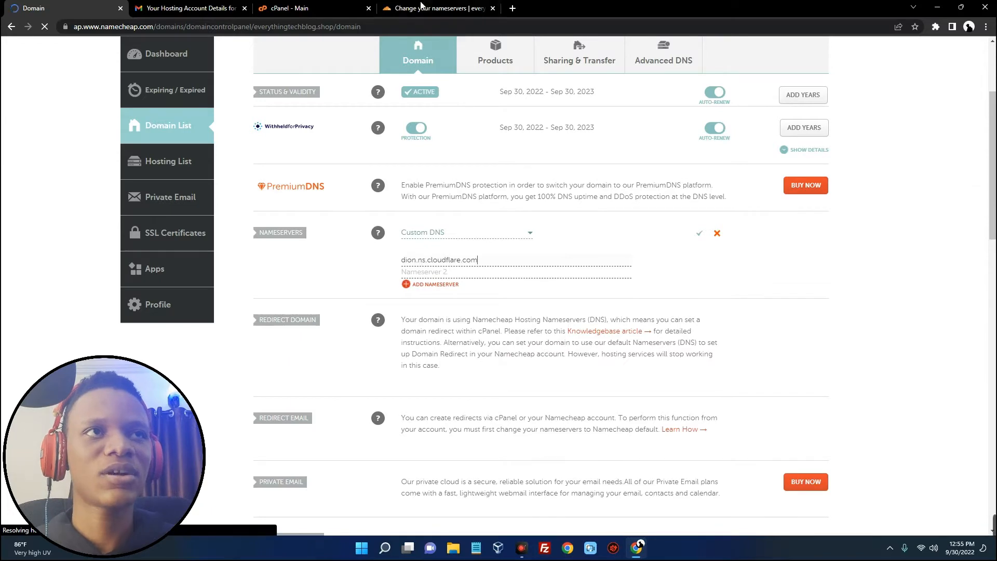
# Copy melinda.ns.cloudflare.com from Cloudflare, paste it as the second nameserver, and save
pyautogui.click(420, 12)
pyautogui.click(518, 327)
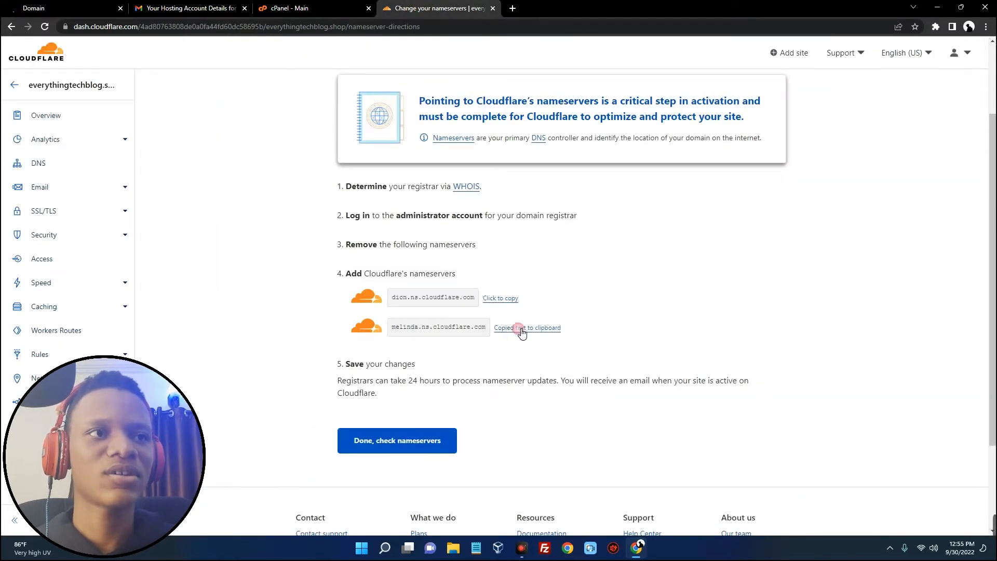
pyautogui.click(79, 7)
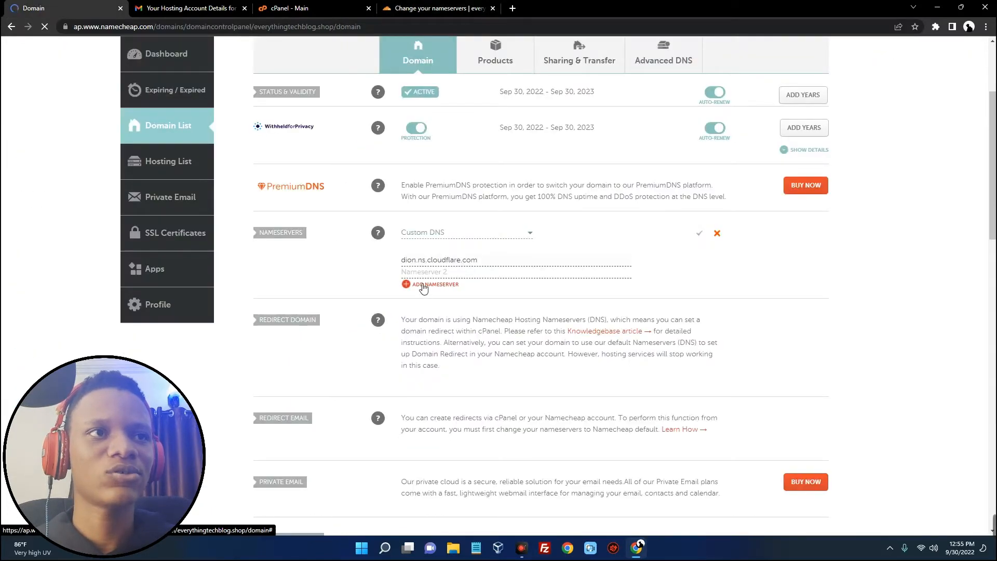
pyautogui.rightClick(436, 272)
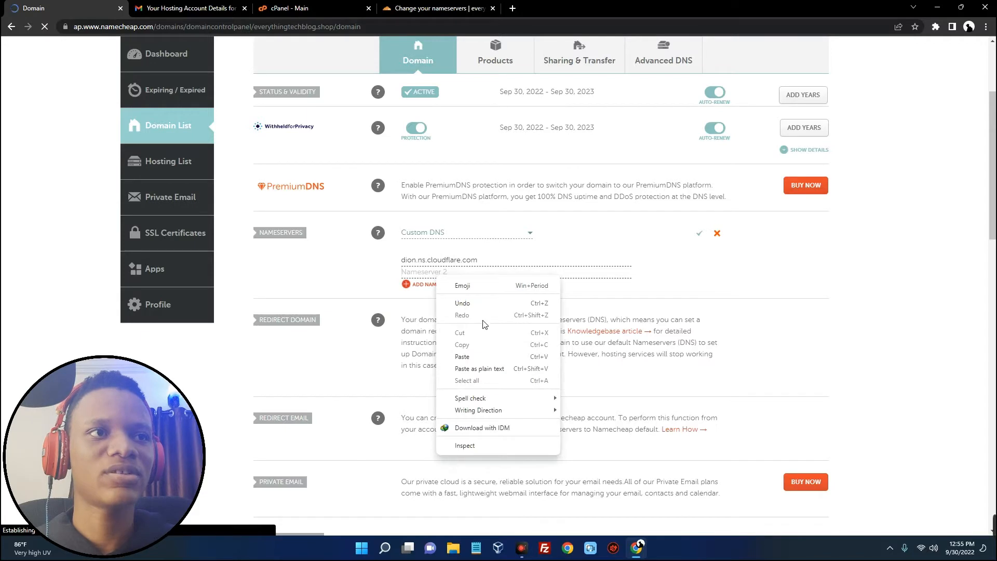
pyautogui.click(499, 369)
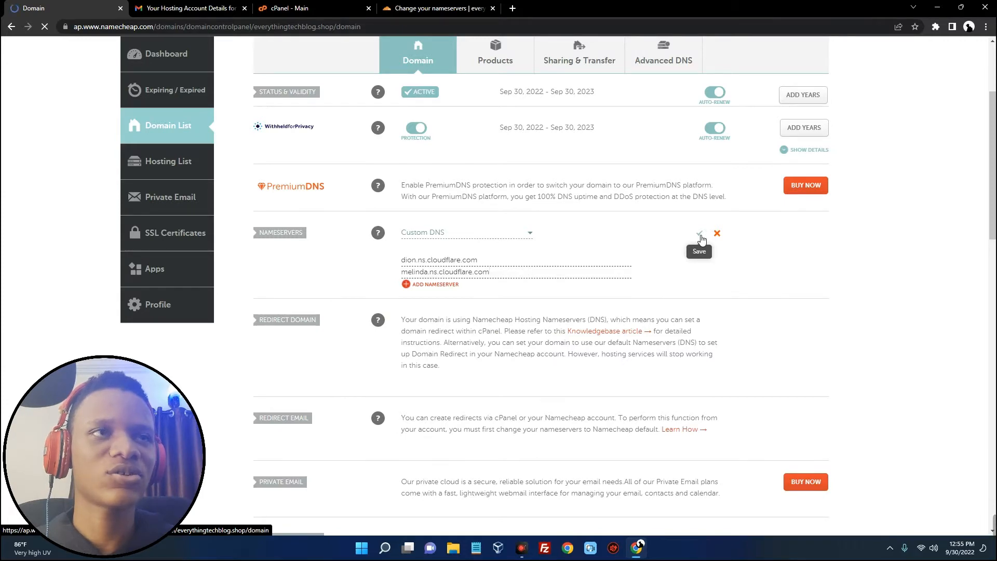
pyautogui.scroll(-1, 698, 239)
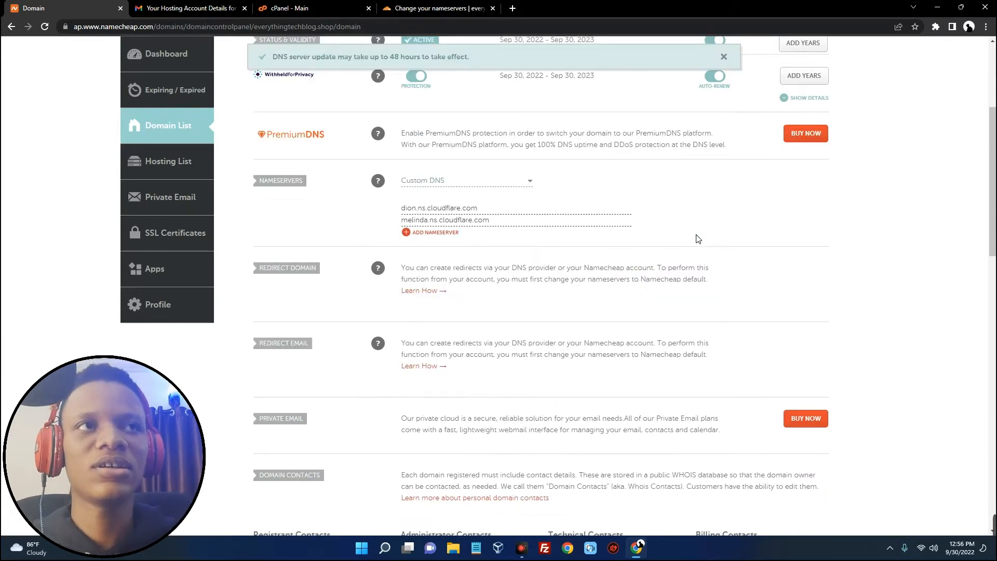
pyautogui.scroll(4, 691, 229)
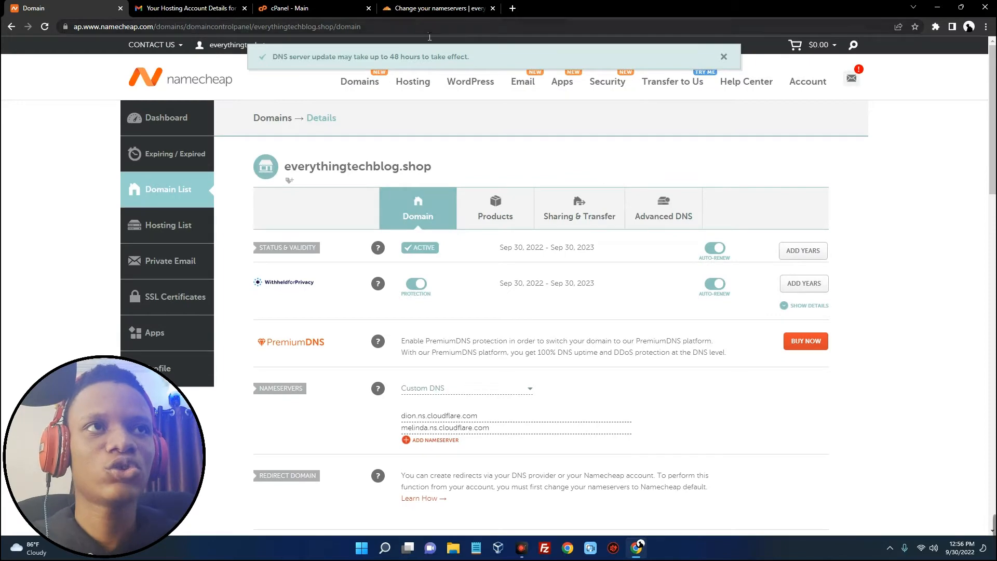
pyautogui.click(420, 10)
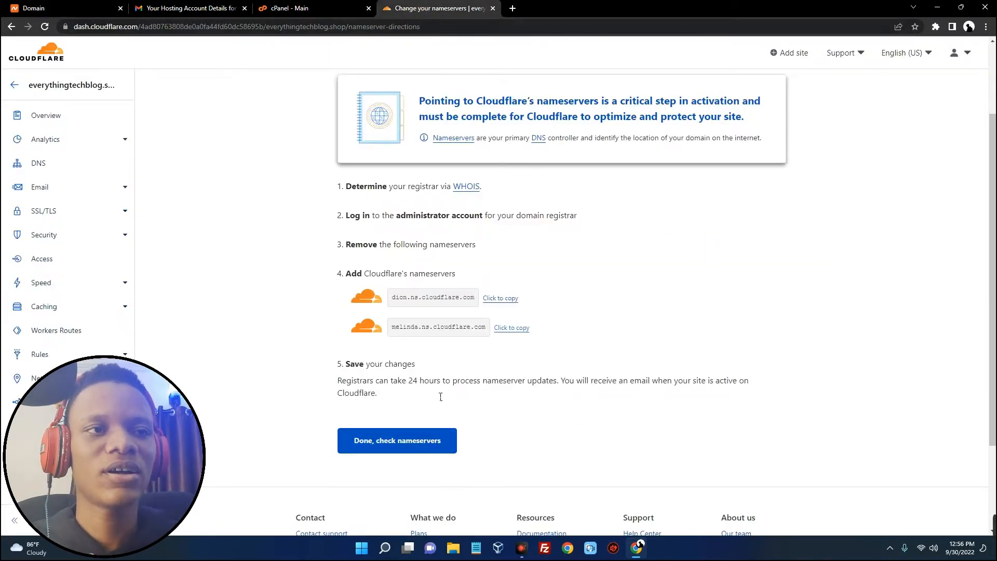
# Confirm the nameservers were changed and save Automatic HTTPS Rewrites as on in the Quick Start Guide
pyautogui.click(408, 445)
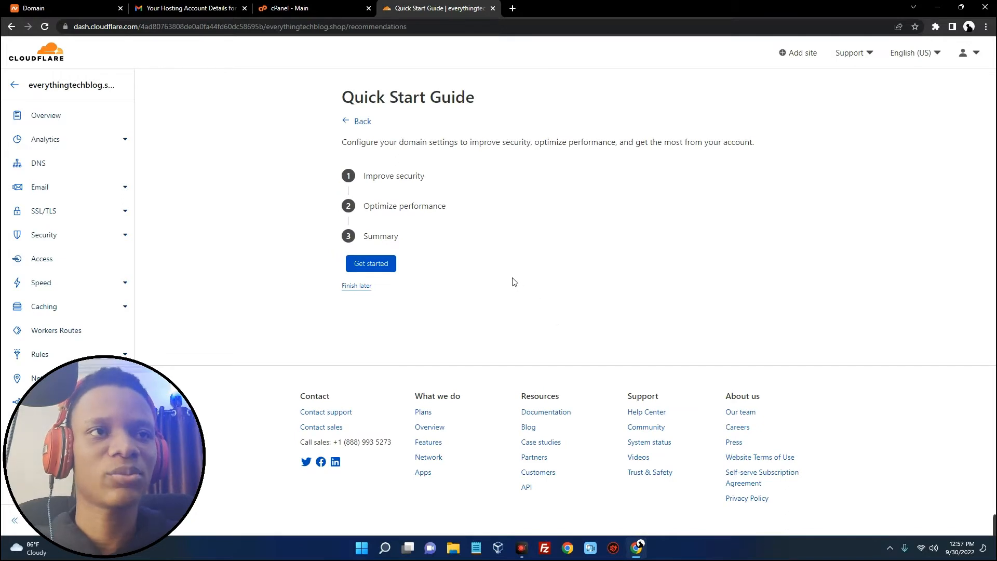
pyautogui.click(381, 264)
pyautogui.scroll(-2, 512, 228)
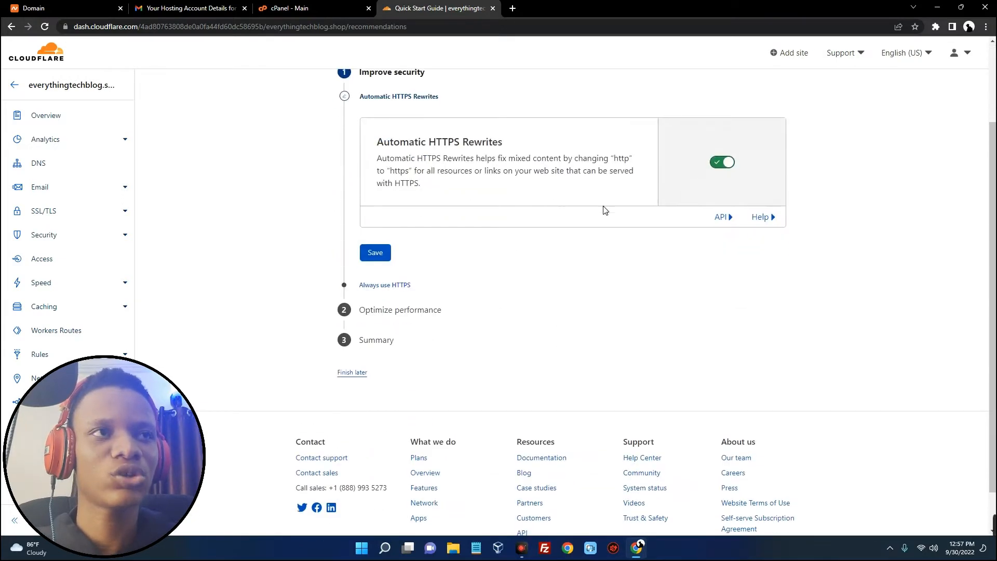
pyautogui.scroll(2, 604, 210)
pyautogui.click(382, 358)
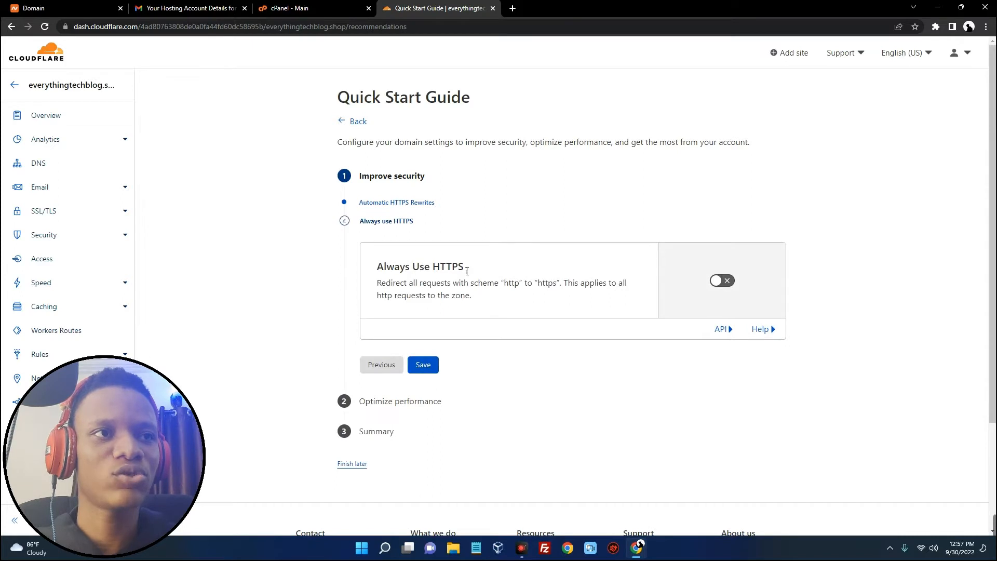
# Turn on Always Use HTTPS, leave Auto Minify off, keep Brotli on, and finish the guide
pyautogui.click(725, 284)
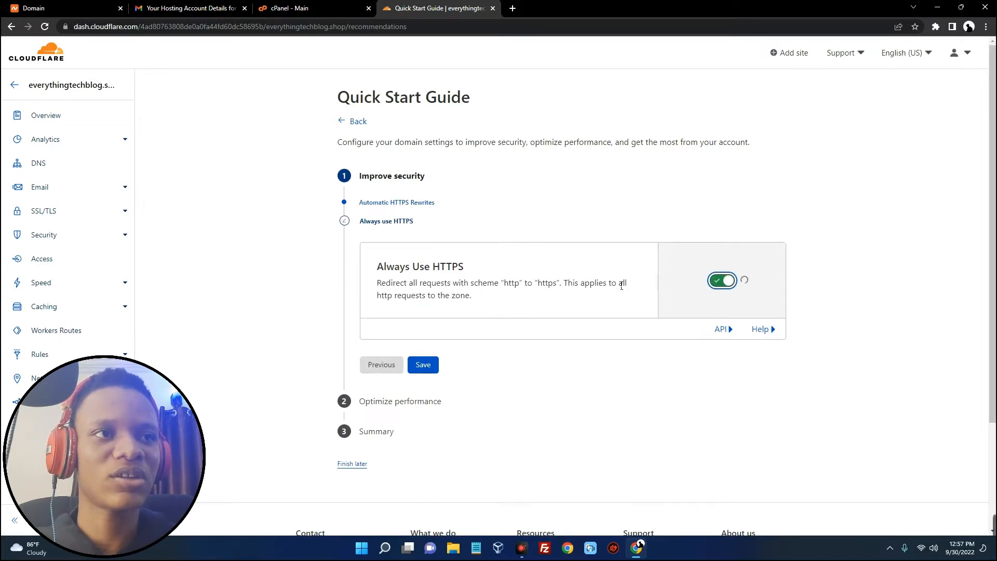
pyautogui.scroll(-1, 524, 287)
pyautogui.click(423, 335)
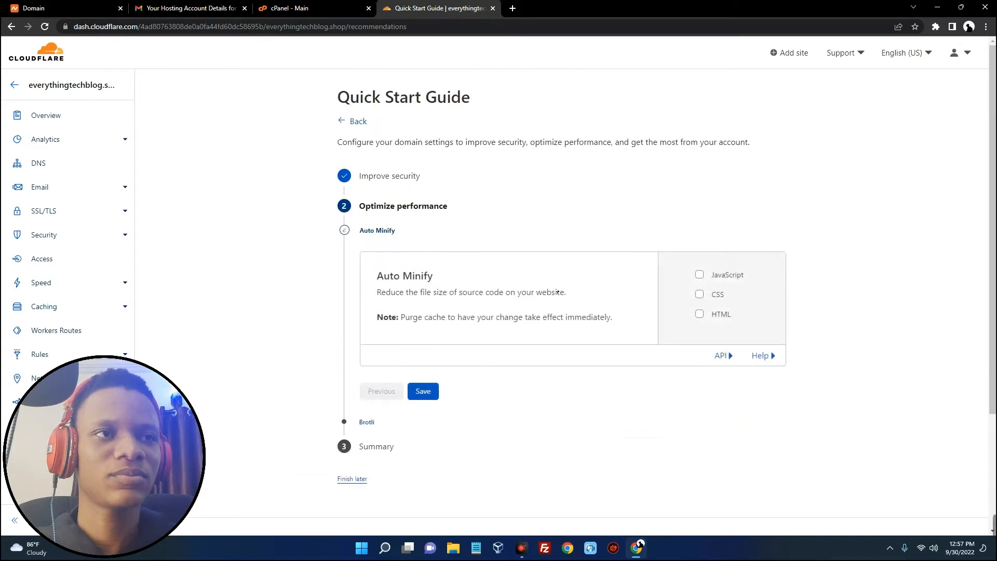
pyautogui.scroll(-2, 439, 360)
pyautogui.click(423, 288)
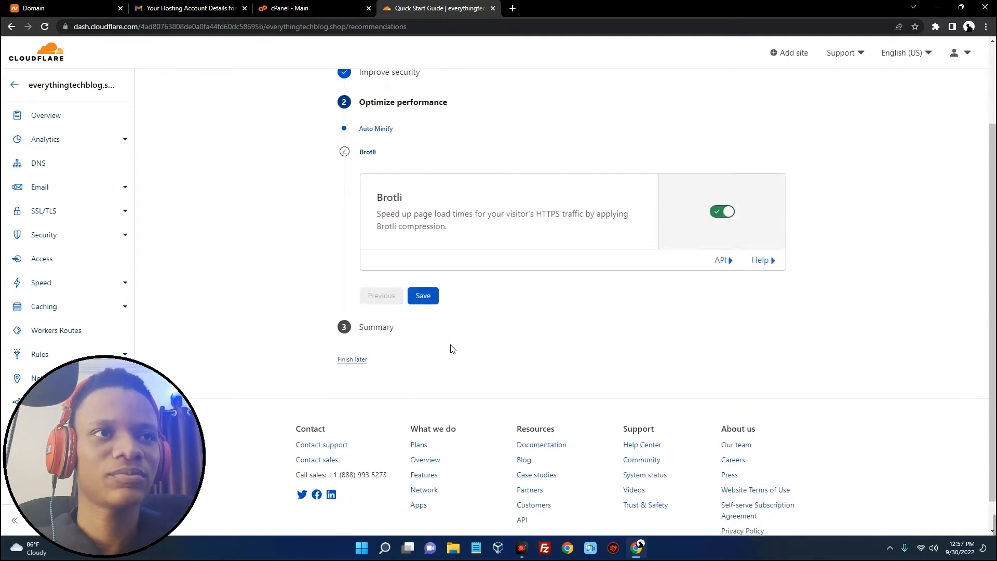
pyautogui.click(423, 291)
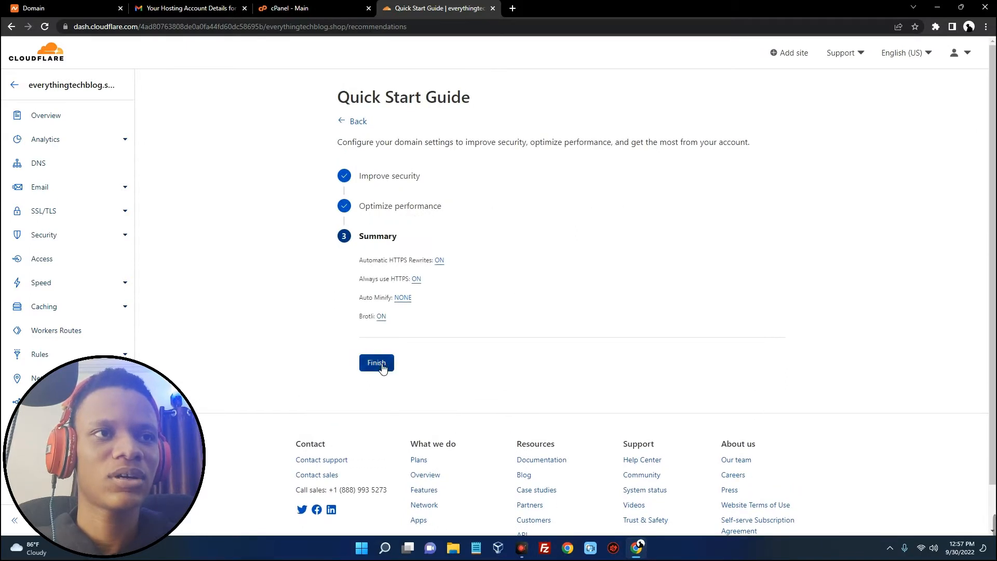
pyautogui.click(378, 364)
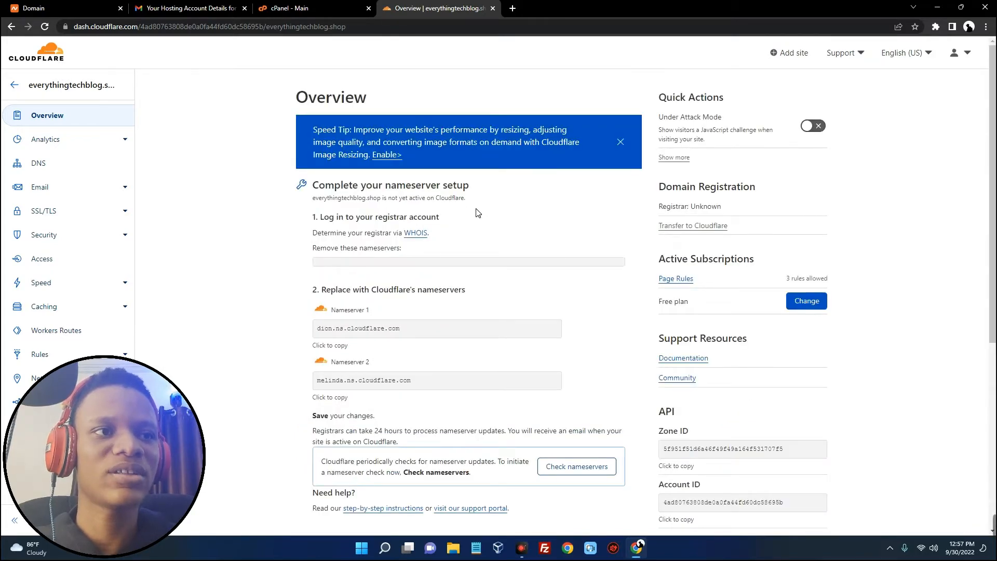
# Have Cloudflare recheck everythingtechblog.shop's nameservers from the Overview page
pyautogui.scroll(-2, 477, 212)
pyautogui.scroll(-1, 475, 212)
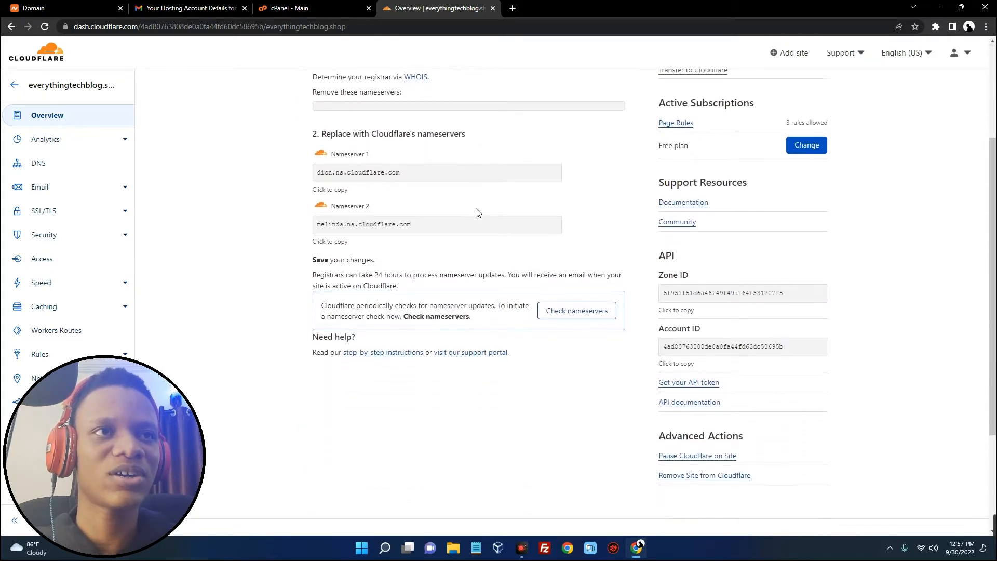
pyautogui.scroll(3, 468, 205)
pyautogui.moveTo(325, 190); pyautogui.dragTo(498, 204)
pyautogui.click(498, 204)
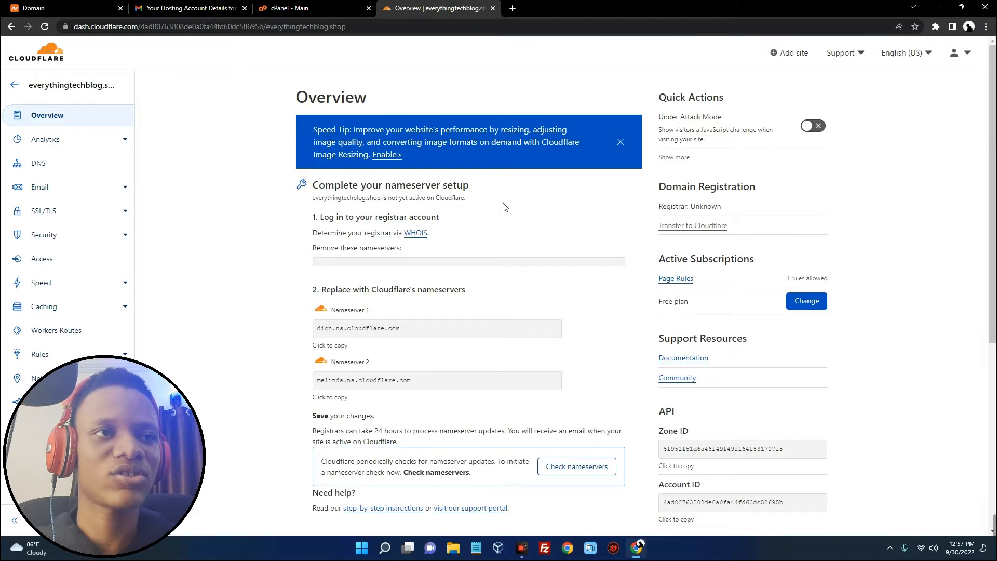
pyautogui.scroll(-4, 504, 206)
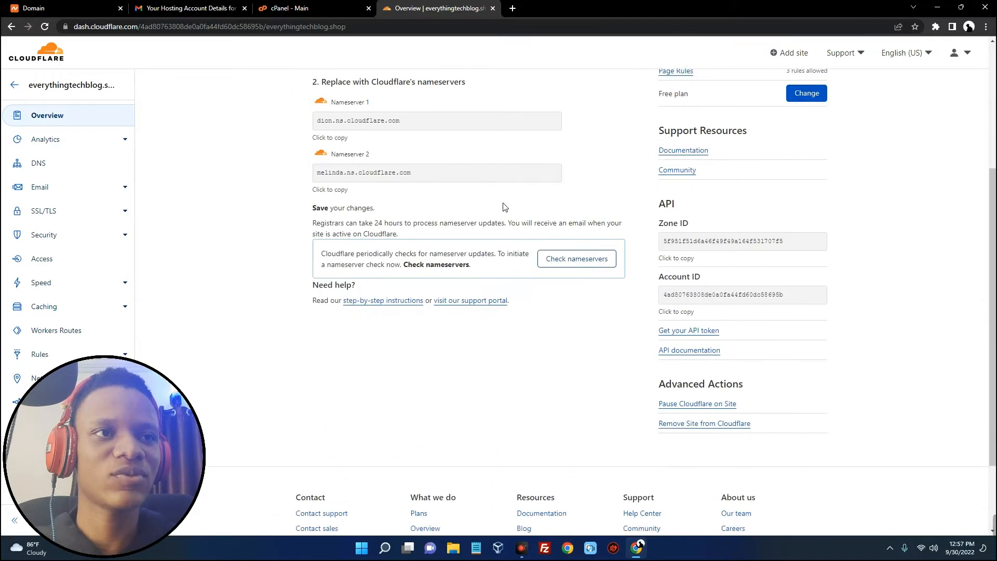
pyautogui.click(558, 258)
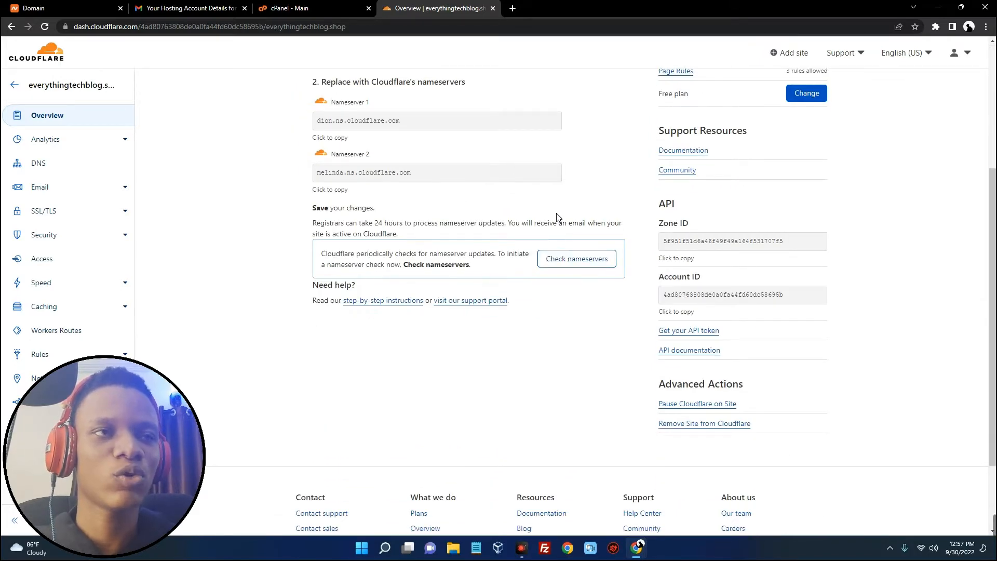
# Confirm Cloudflare now protects the site, then open a blank new browser tab
pyautogui.scroll(4, 551, 214)
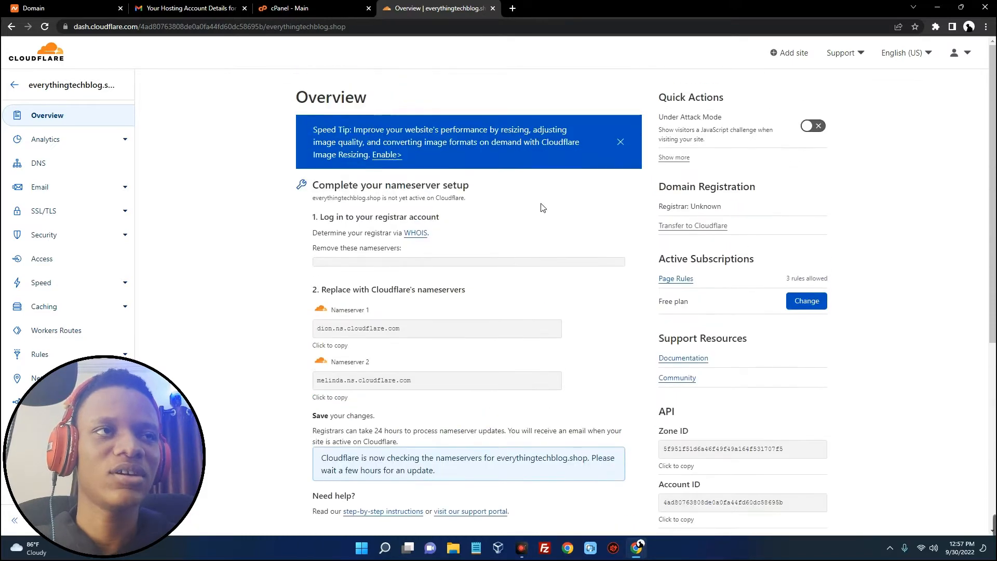
pyautogui.rightClick(523, 113)
pyautogui.click(546, 136)
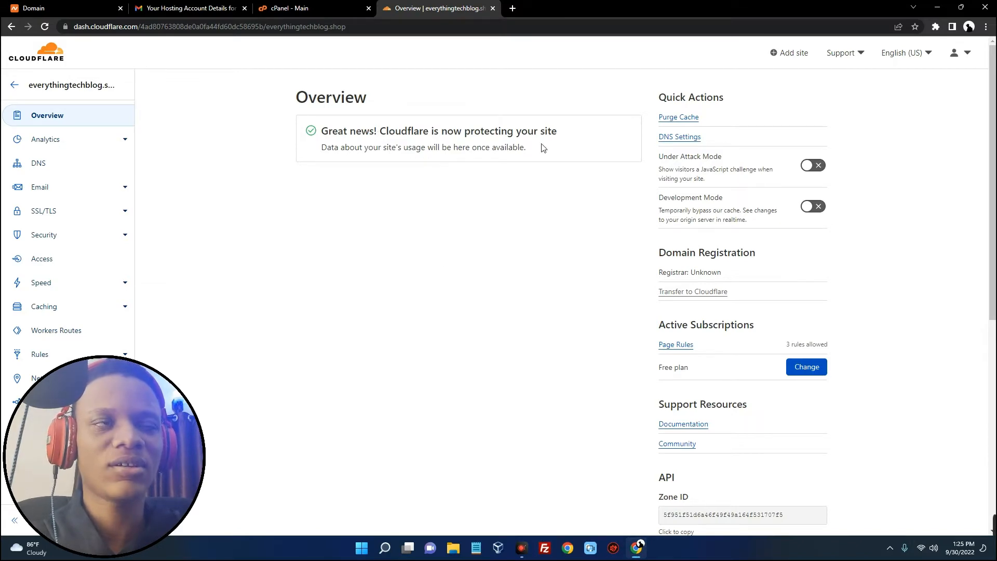
pyautogui.click(513, 9)
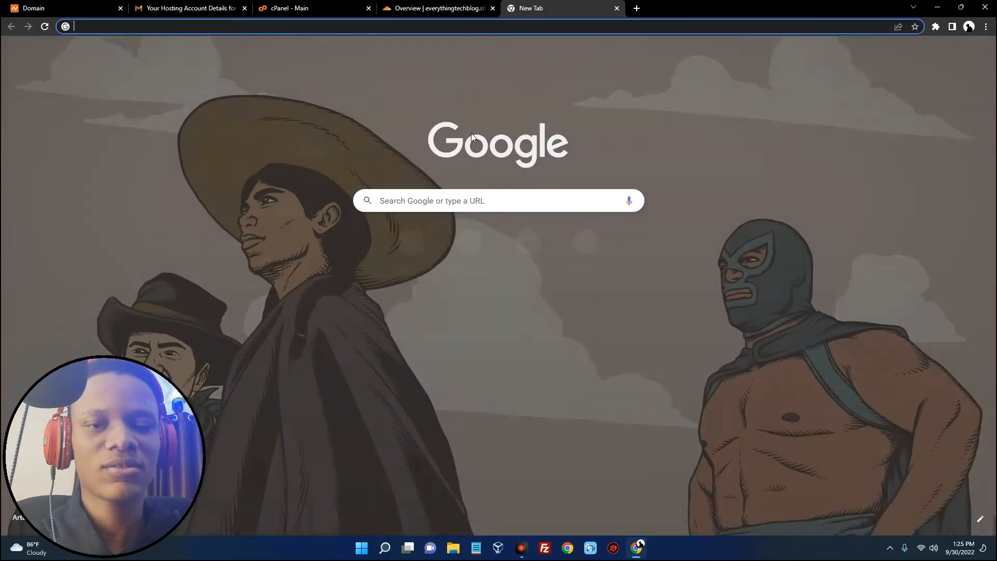
# Load everythingtechblog.shop to see 'Your website is ready to go!', then close the parking page tab
pyautogui.write('every')
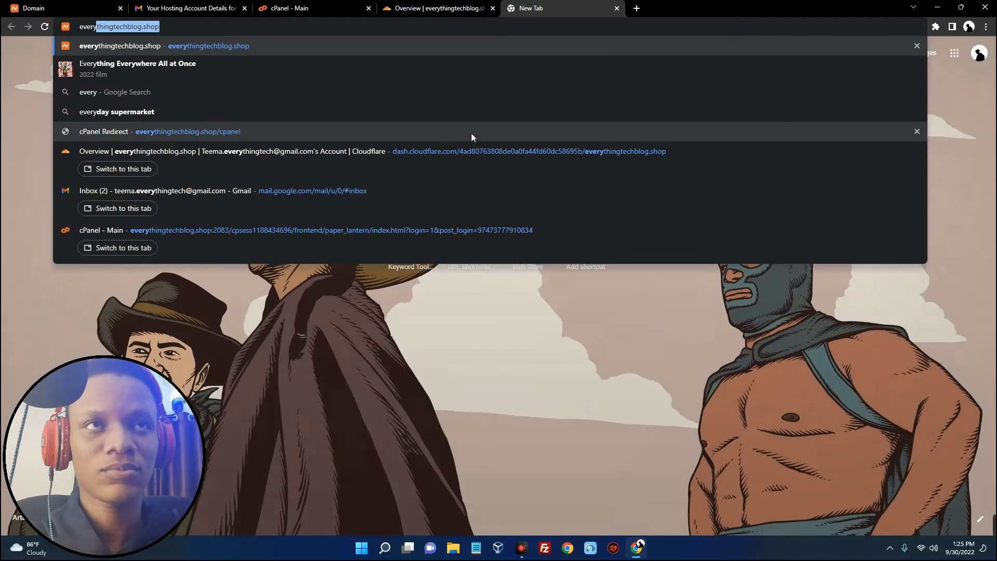
pyautogui.press('Return')
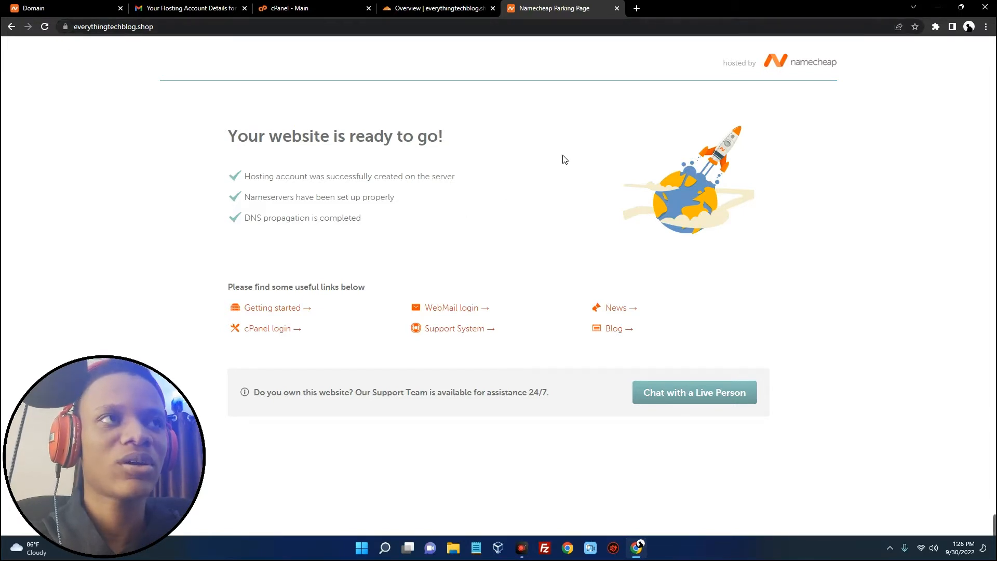
pyautogui.click(617, 8)
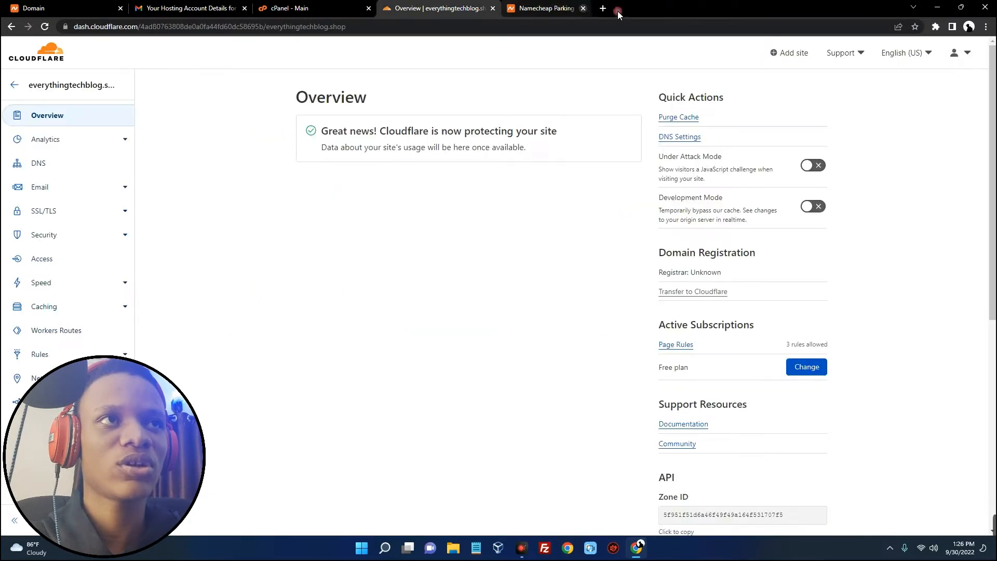
# Close the Cloudflare tab and review the cPanel login details in the hosting email
pyautogui.click(493, 8)
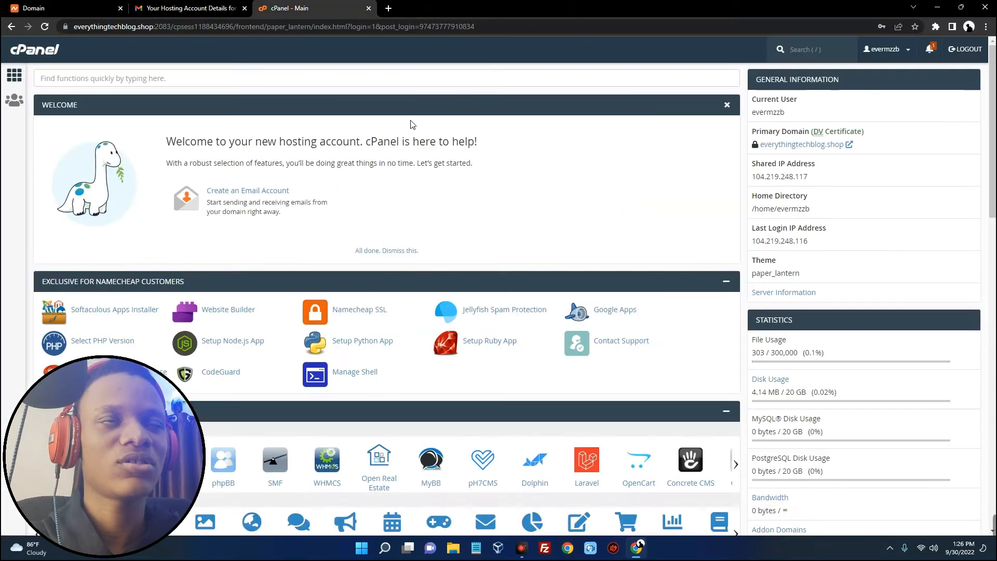
pyautogui.scroll(-9, 336, 161)
pyautogui.scroll(9, 336, 161)
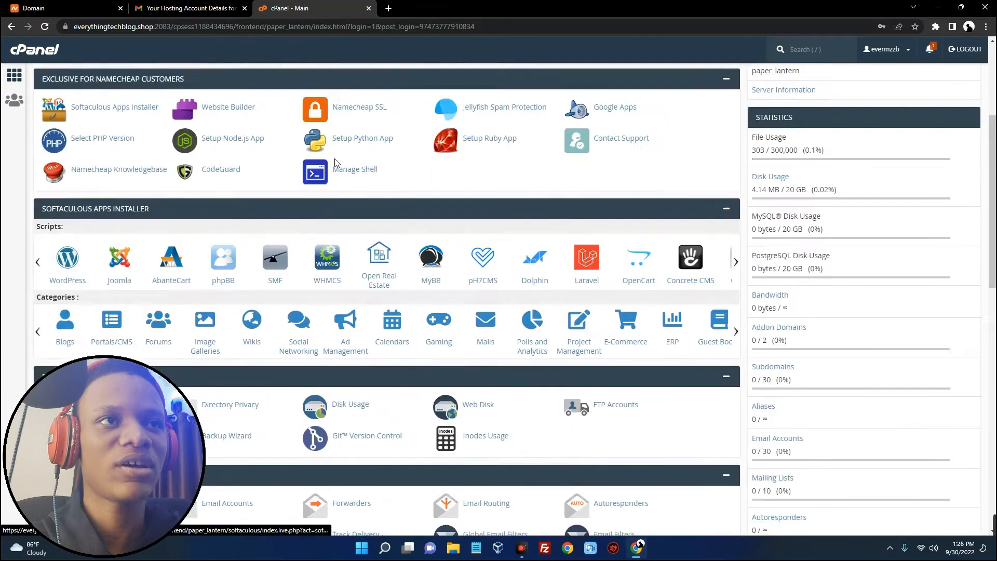
pyautogui.click(197, 8)
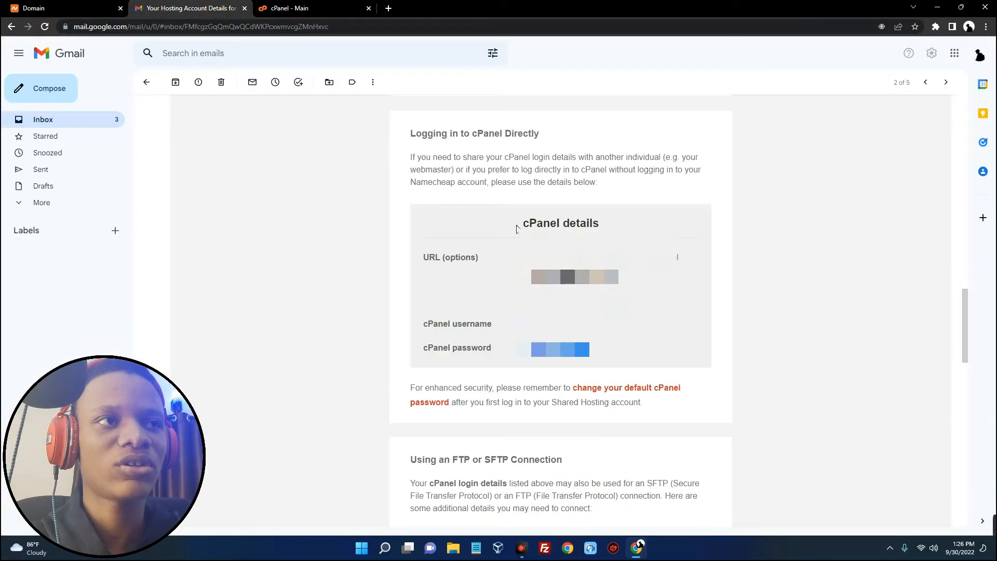
pyautogui.moveTo(516, 229); pyautogui.dragTo(614, 218)
pyautogui.click(605, 218)
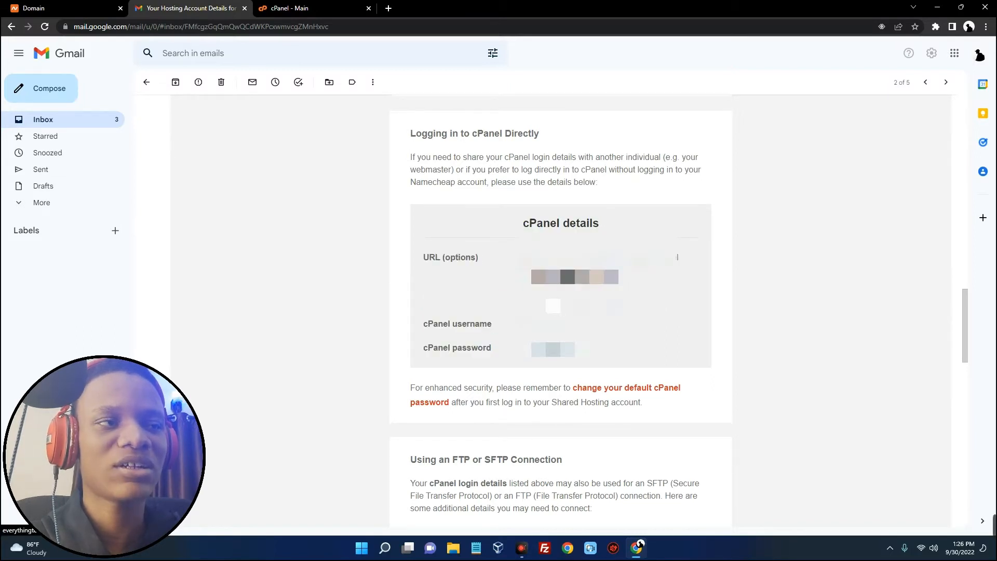
pyautogui.middleClick(552, 304)
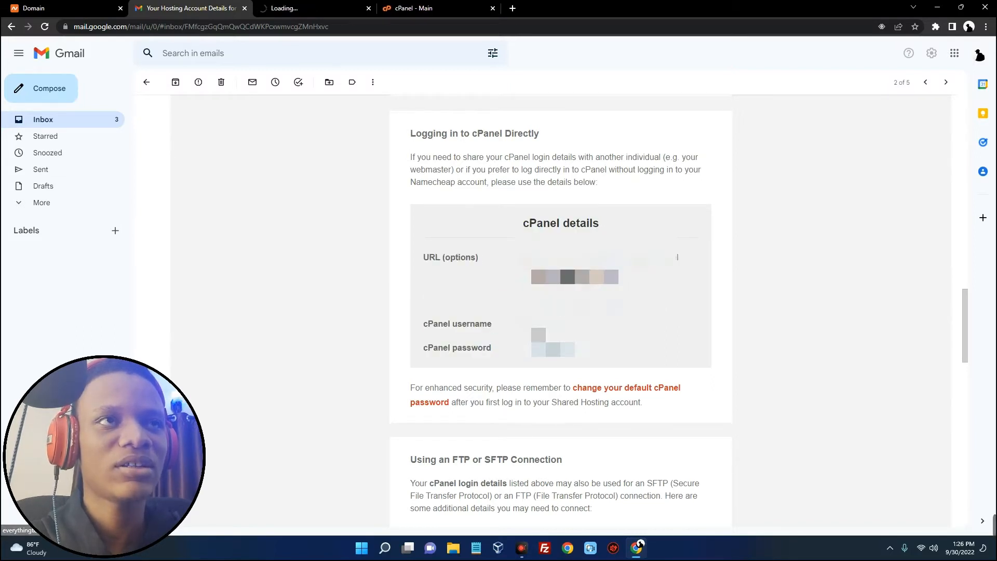
pyautogui.doubleClick(545, 323)
pyautogui.doubleClick(553, 348)
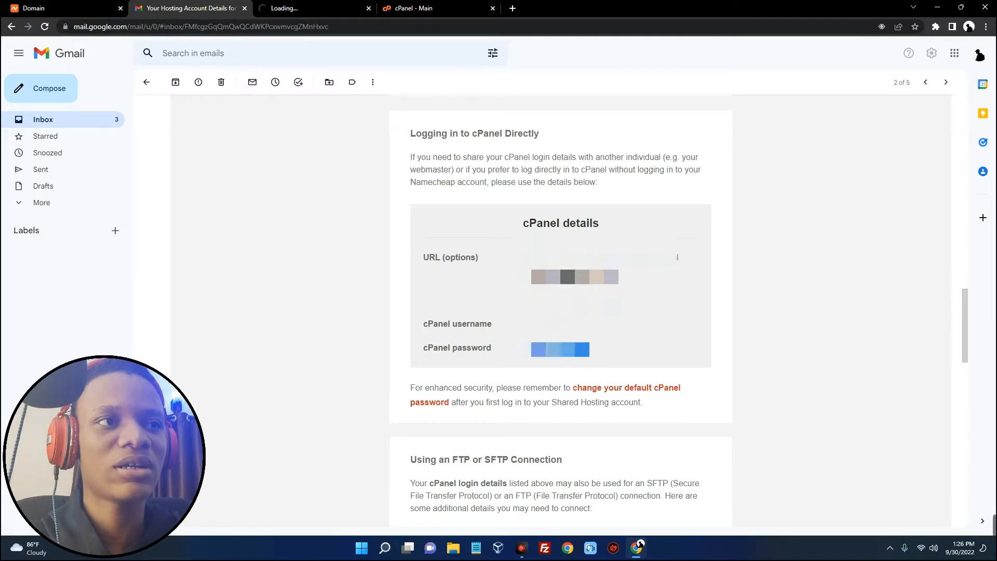
# In the cPanel dashboard, open WordPress Manager by Softaculous under Software
pyautogui.click(421, 9)
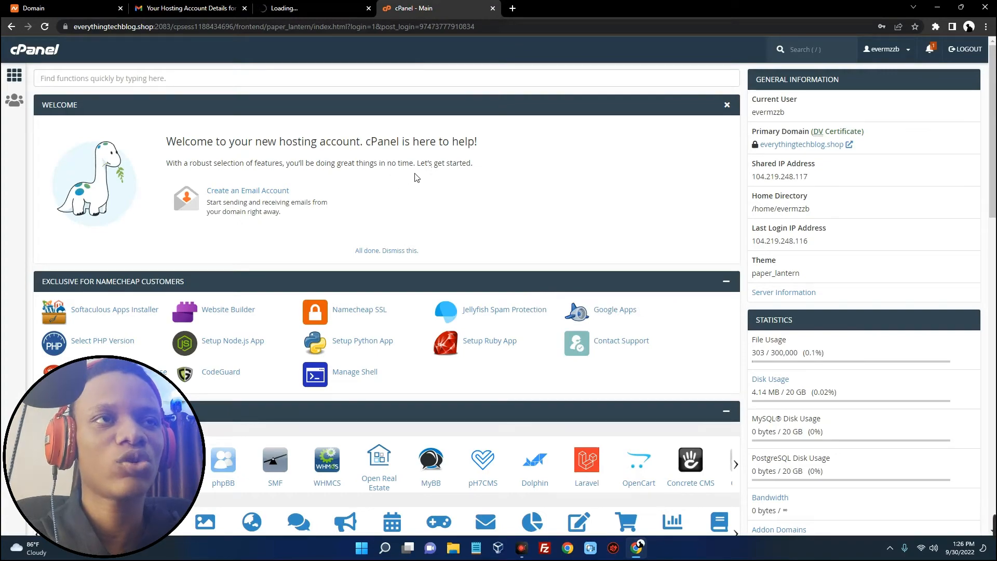
pyautogui.scroll(-15, 419, 177)
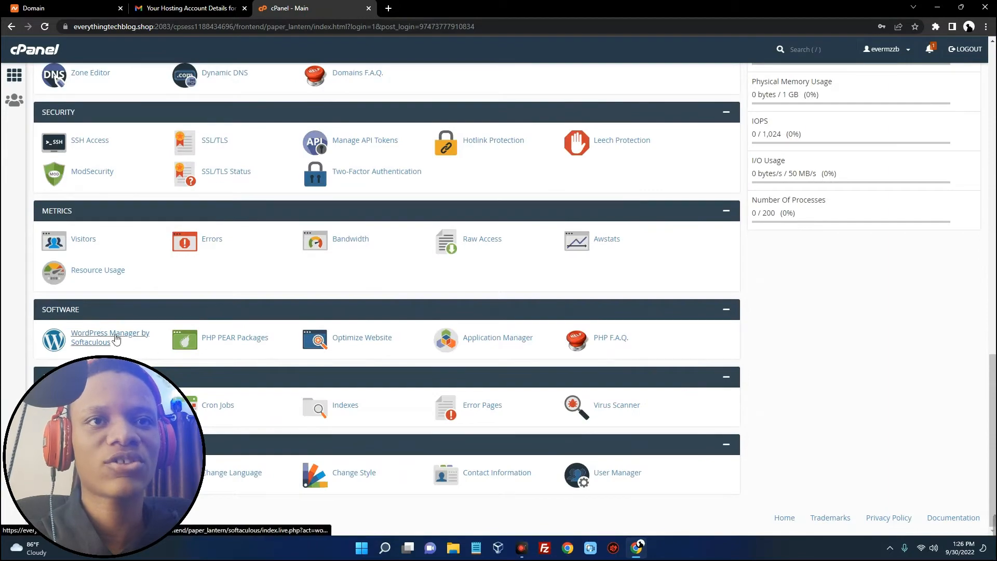
pyautogui.scroll(7, 222, 323)
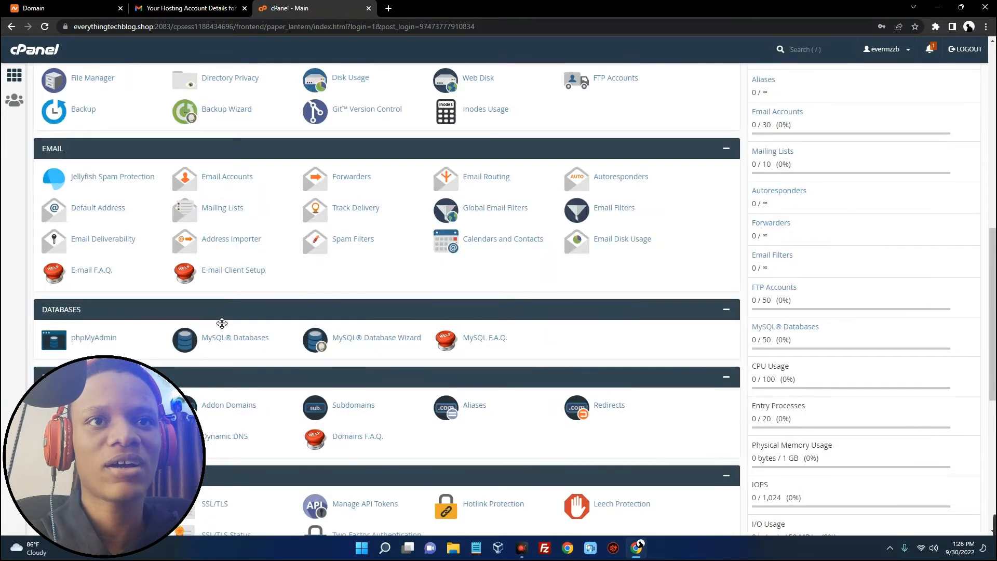
pyautogui.scroll(5, 221, 323)
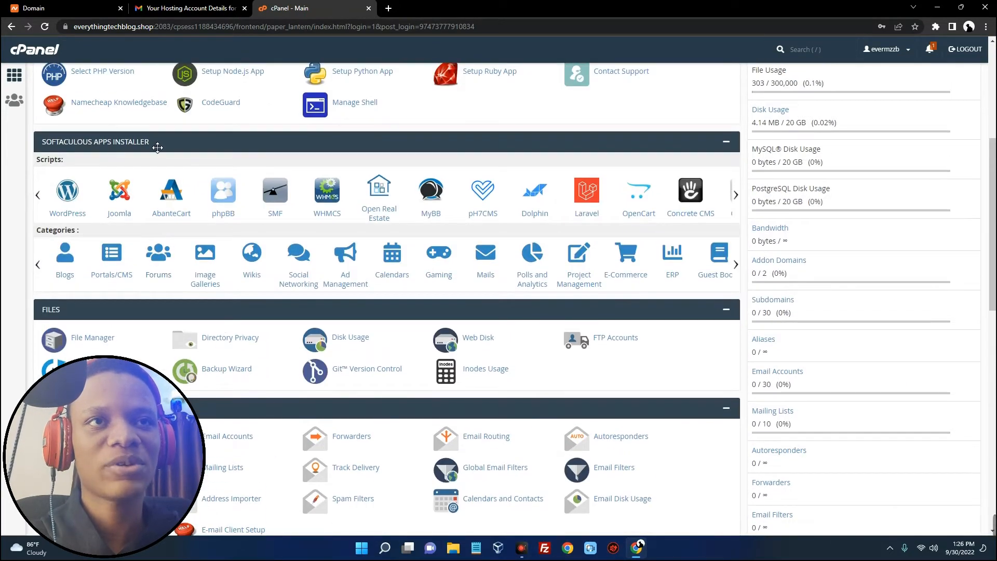
pyautogui.scroll(-15, 296, 213)
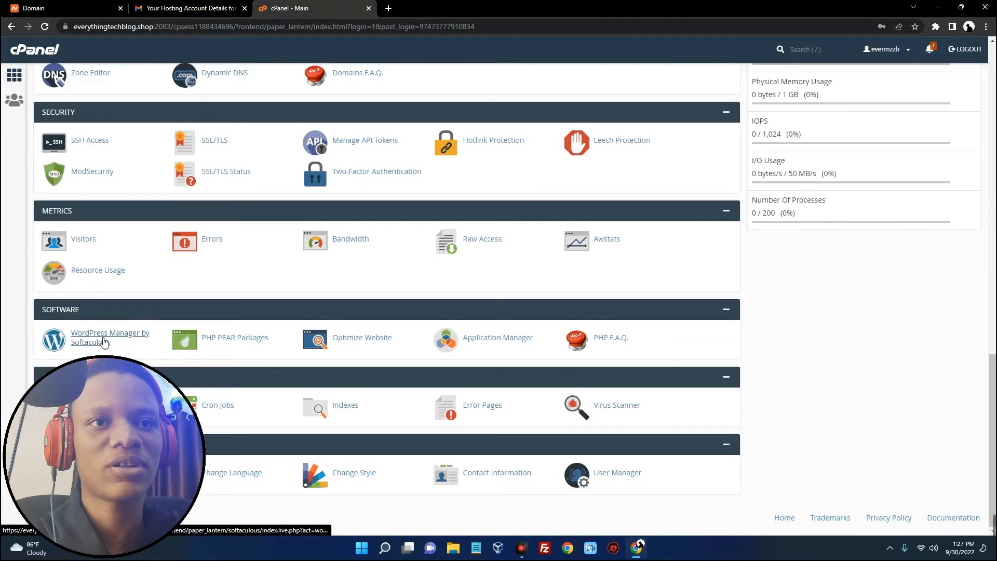
pyautogui.click(98, 338)
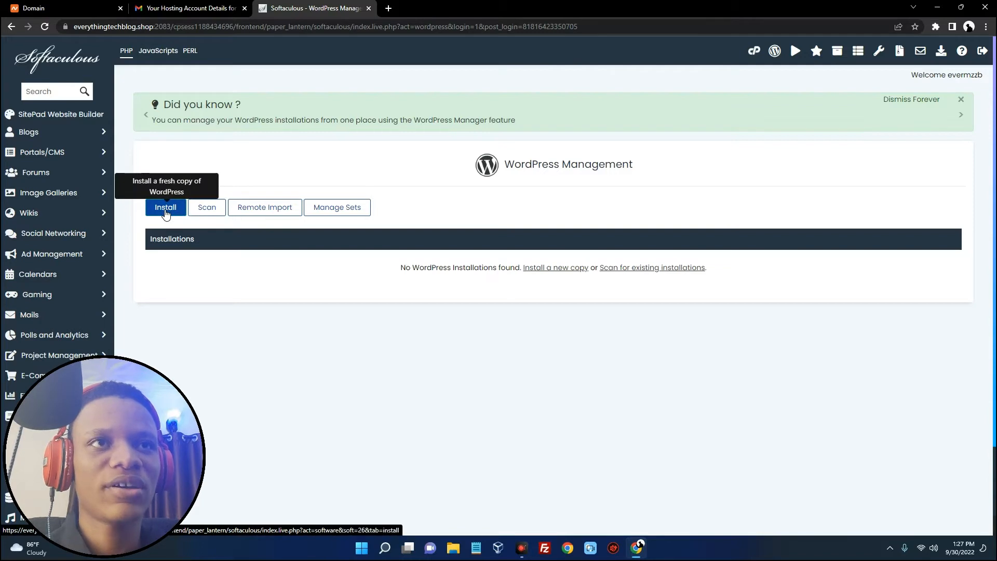
pyautogui.click(166, 207)
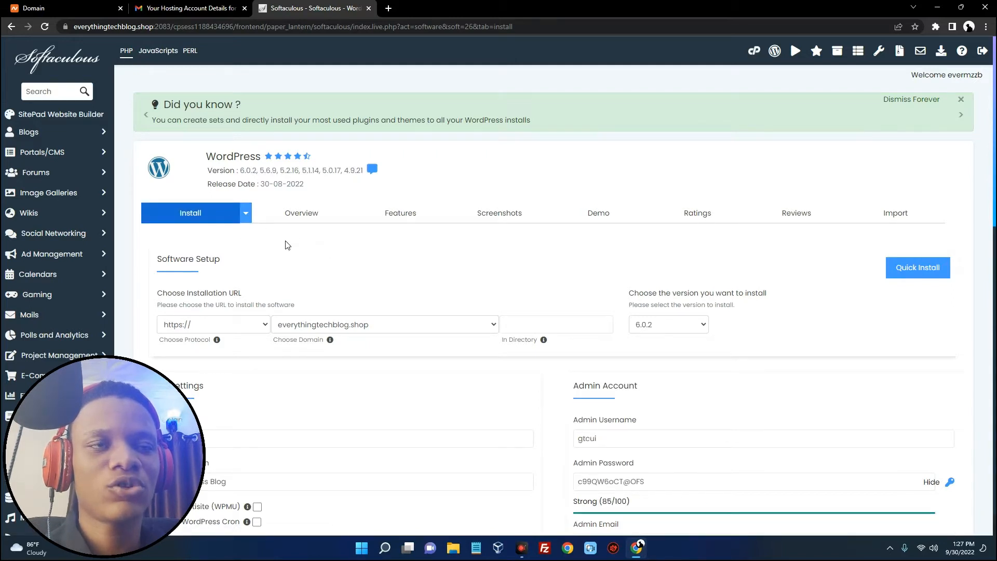
pyautogui.scroll(-3, 303, 245)
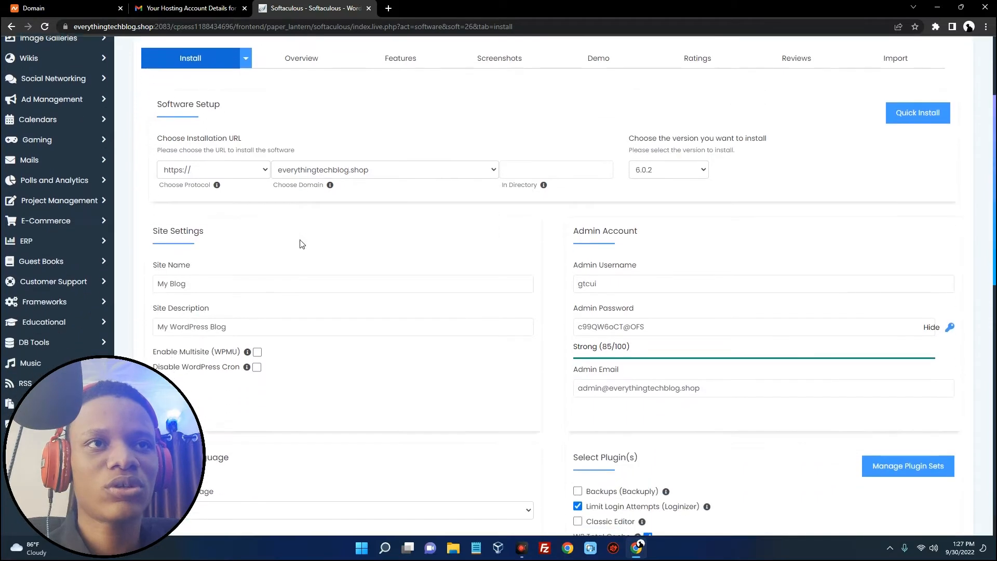
pyautogui.click(233, 170)
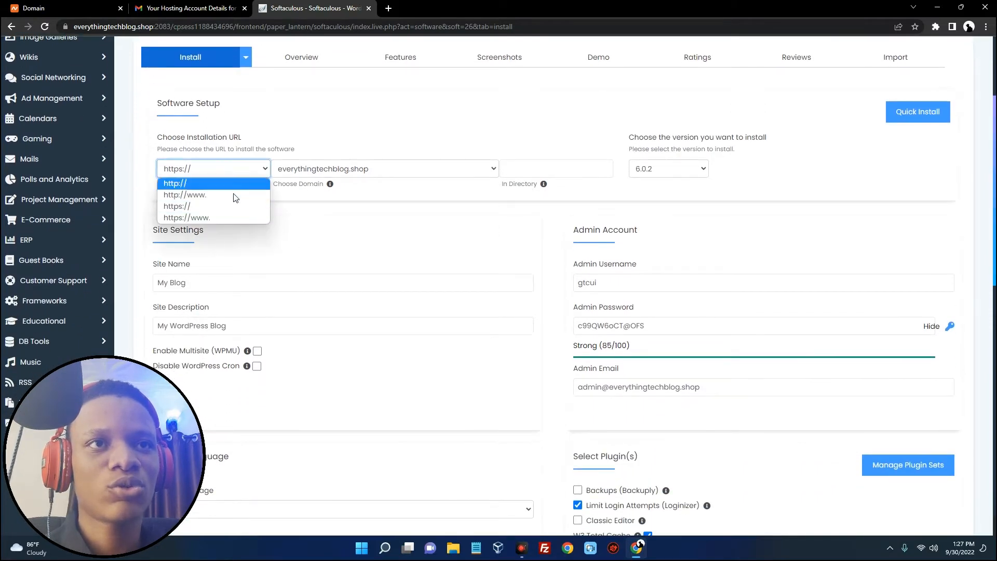
pyautogui.click(211, 207)
pyautogui.click(303, 172)
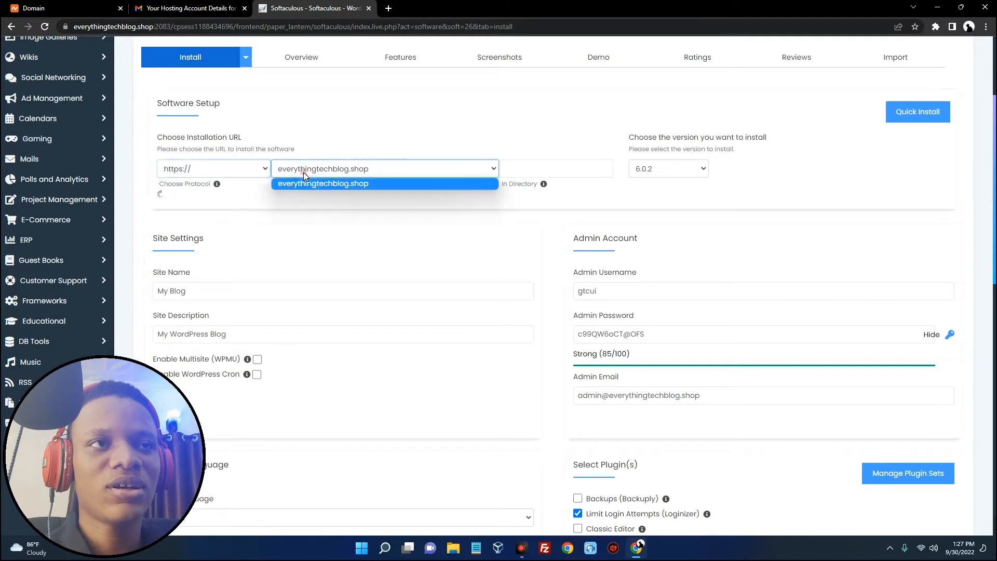
pyautogui.click(329, 183)
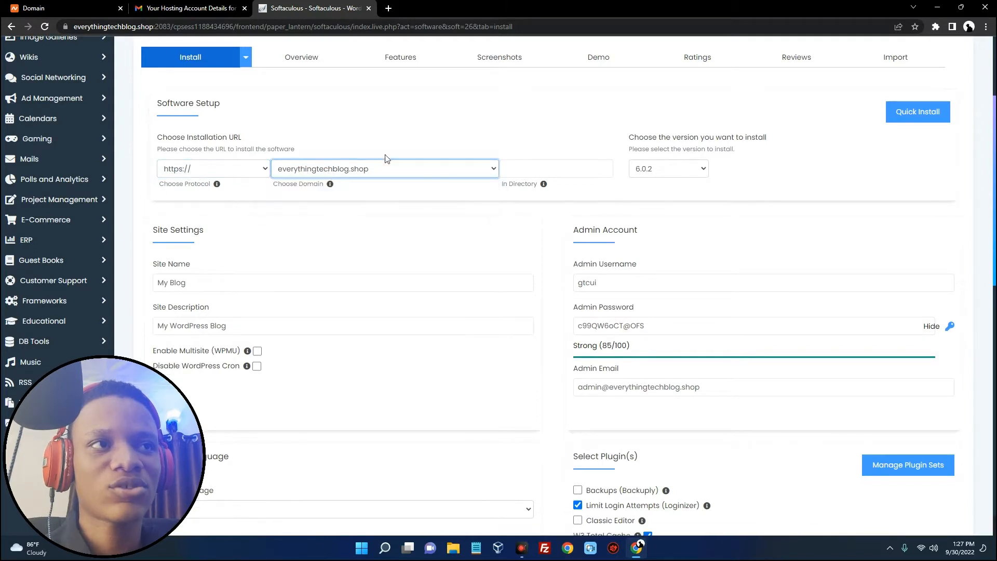
pyautogui.click(654, 166)
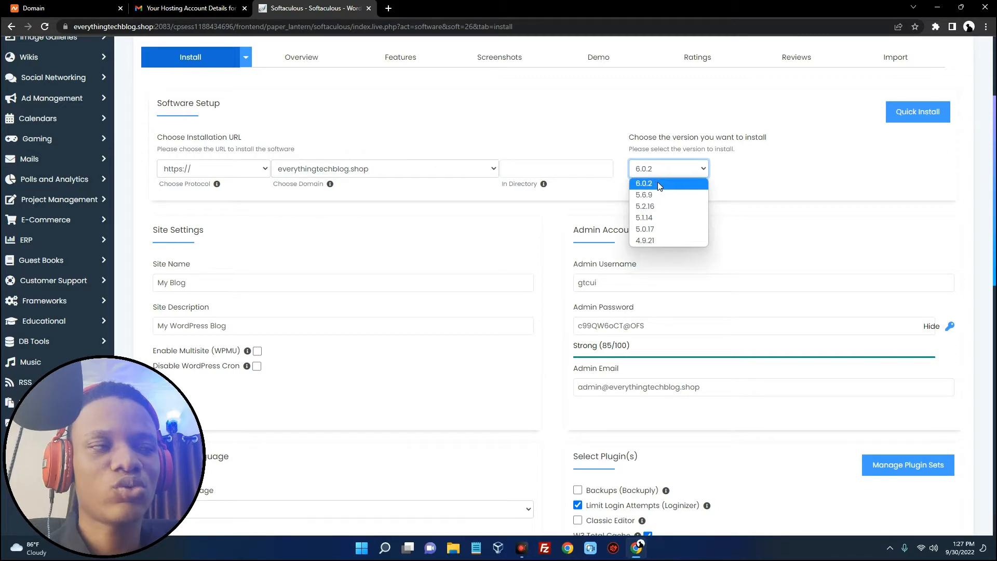
pyautogui.click(657, 182)
pyautogui.scroll(-1, 390, 206)
pyautogui.moveTo(218, 229); pyautogui.dragTo(146, 226)
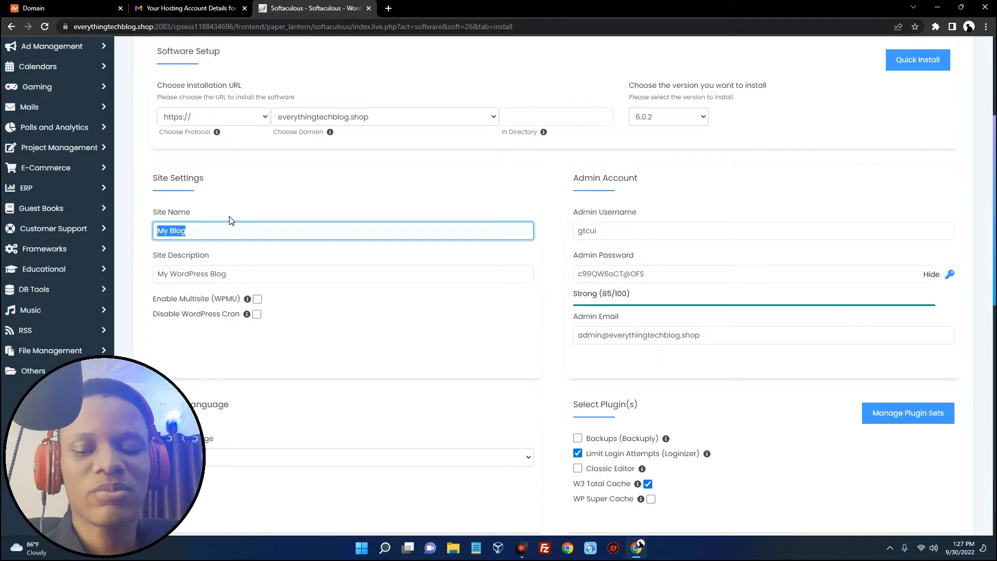
# Enter site name 'Everything Tech Shop' and description 'Tech Products'
pyautogui.write('Everything Tech Shop')
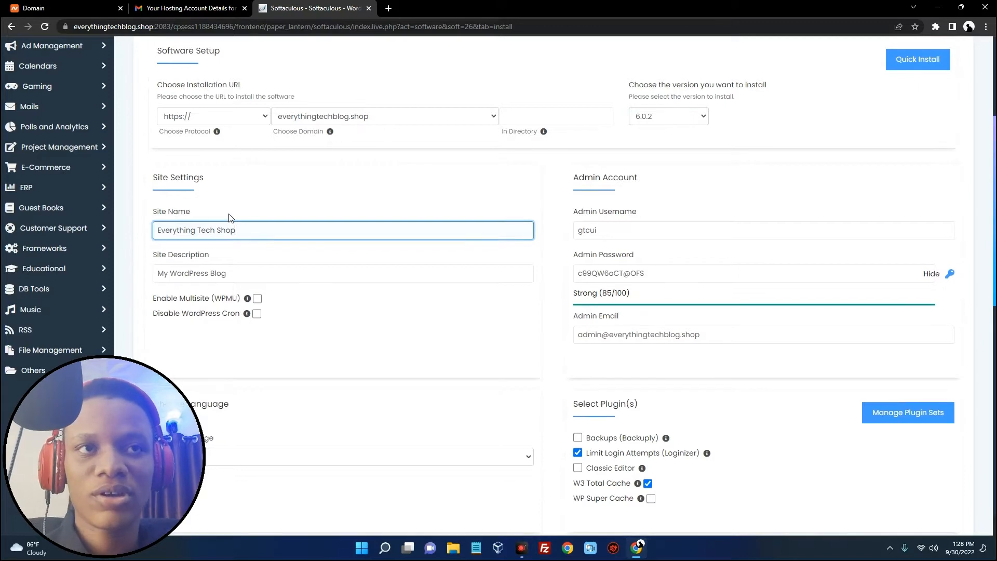
pyautogui.scroll(-1, 239, 228)
pyautogui.moveTo(255, 223); pyautogui.dragTo(161, 222)
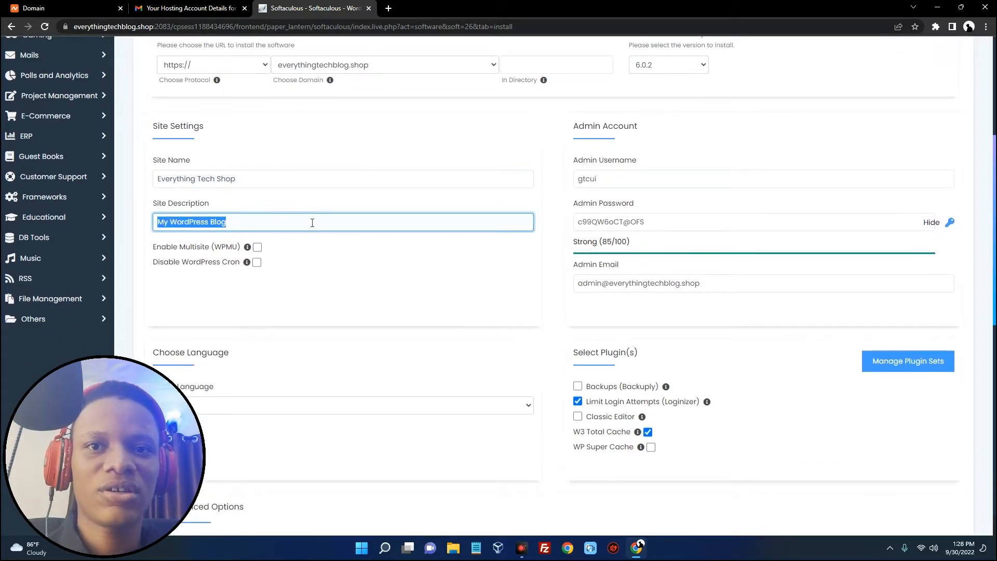
pyautogui.write('Tech P')
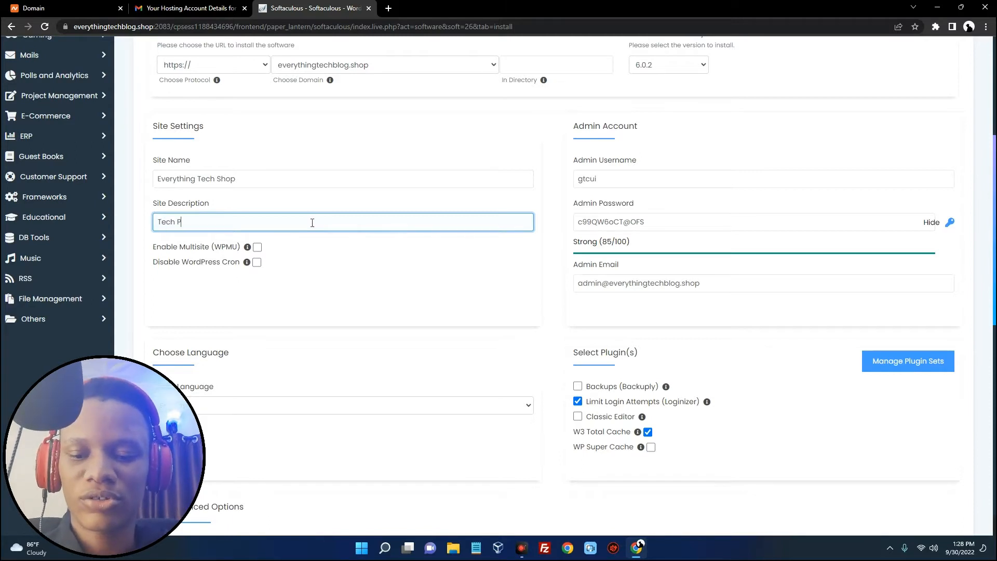
pyautogui.scroll(-1, 394, 229)
pyautogui.scroll(1, 415, 228)
# Replace the default admin username with a custom one and check the generated admin password
pyautogui.click(609, 185)
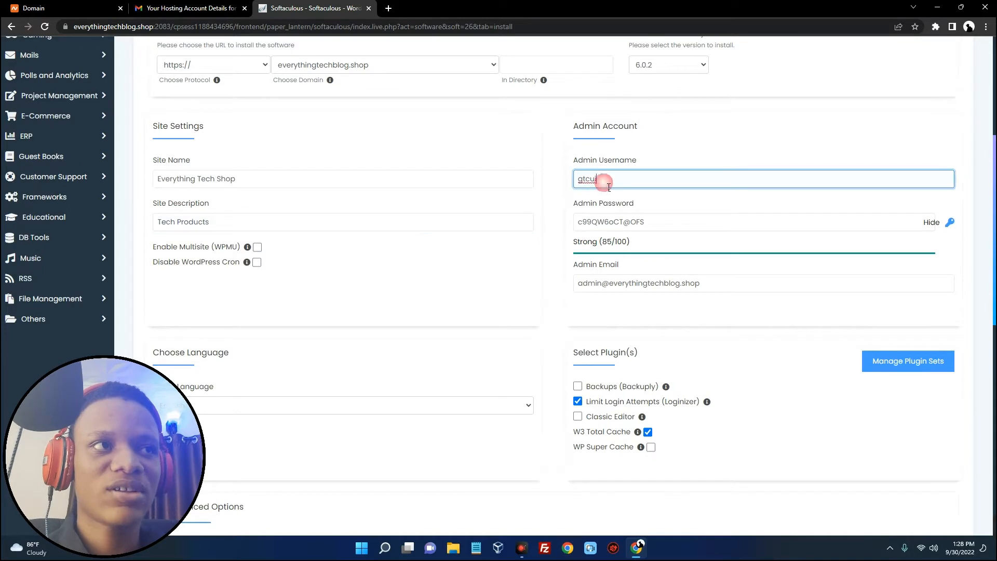
pyautogui.doubleClick(585, 181)
pyautogui.doubleClick(633, 223)
pyautogui.click(615, 225)
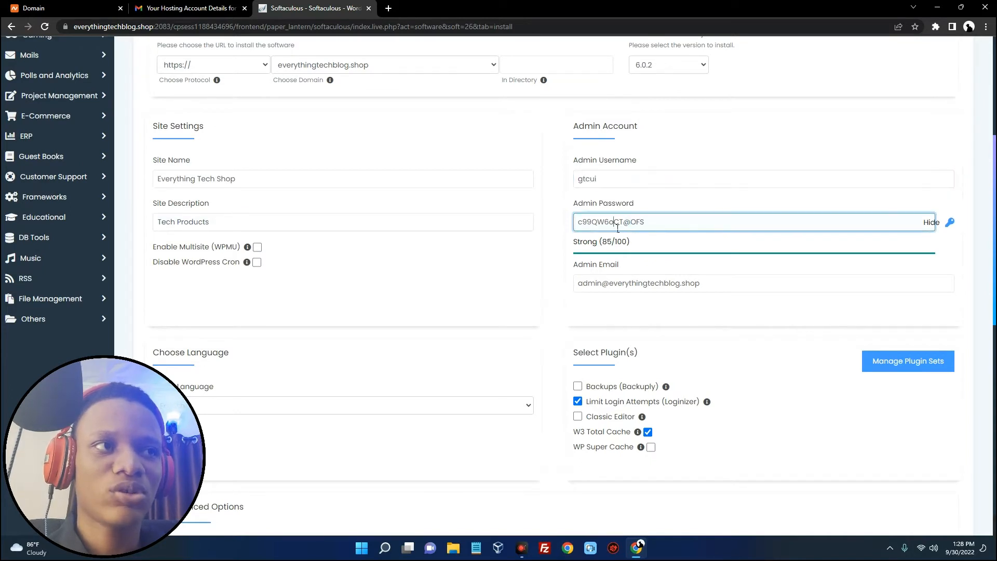
pyautogui.tripleClick(617, 224)
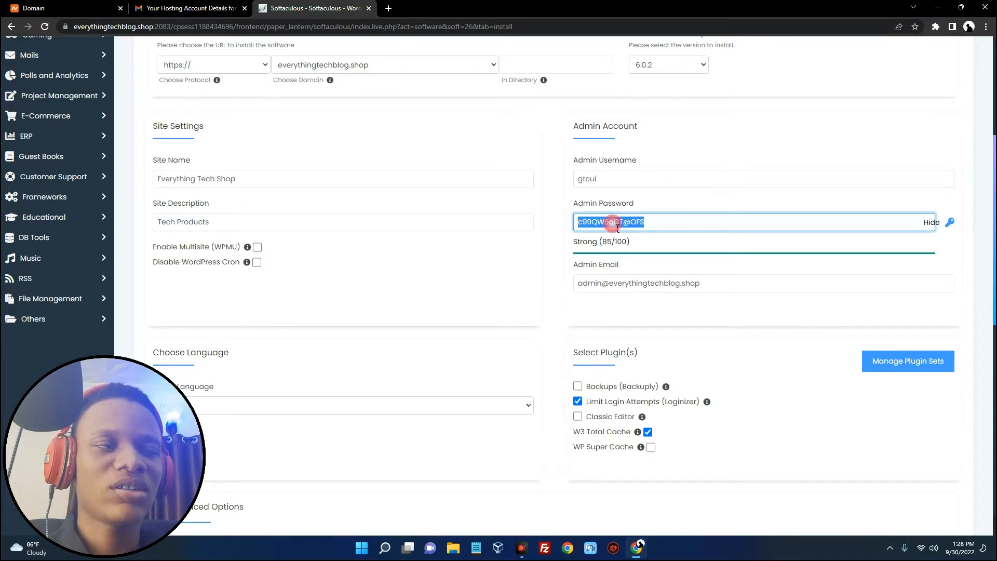
pyautogui.doubleClick(607, 180)
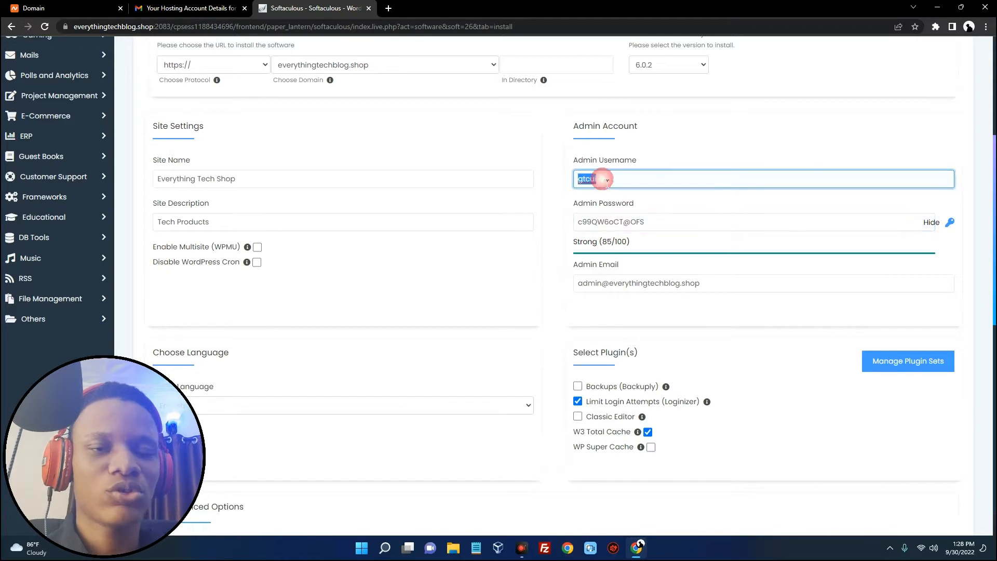
pyautogui.write('adminyt')
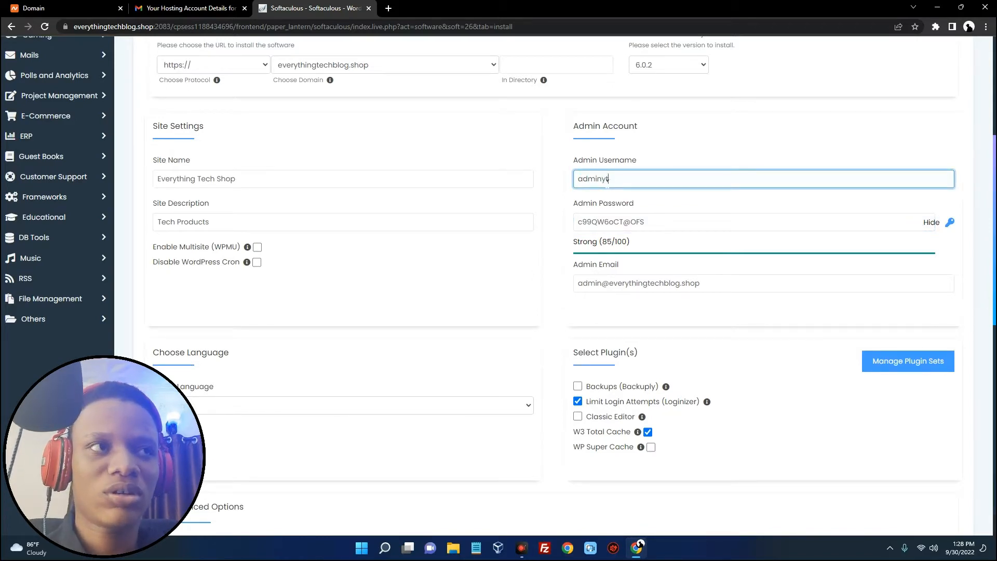
pyautogui.click(634, 222)
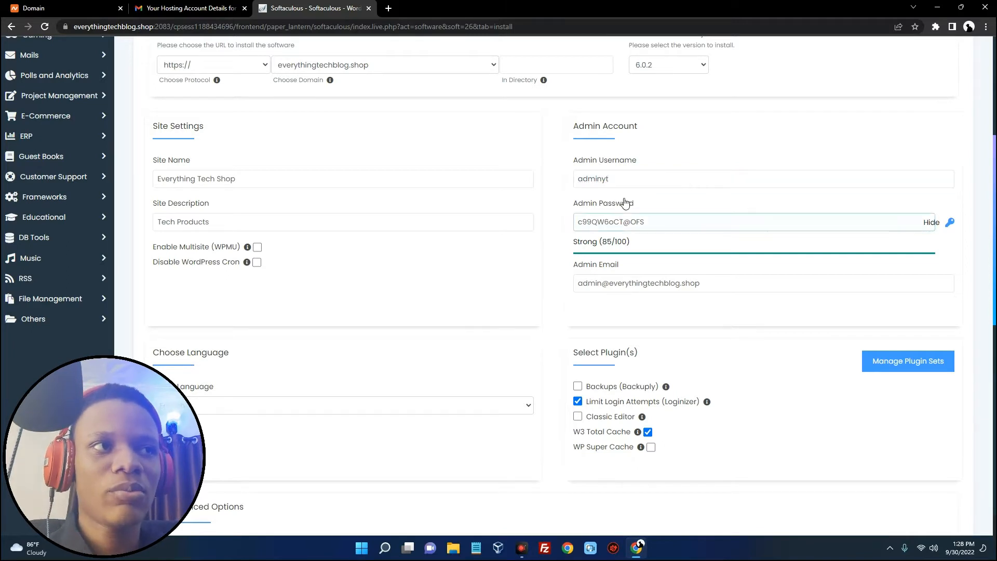
pyautogui.click(629, 369)
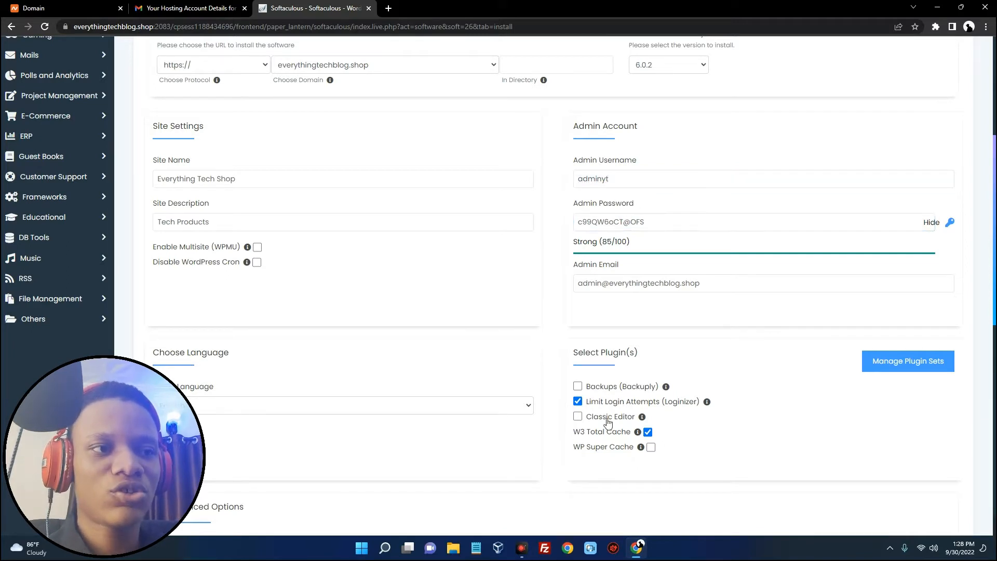
# Copy the admin username and admin email into a new Notepad note, one per line
pyautogui.click(475, 548)
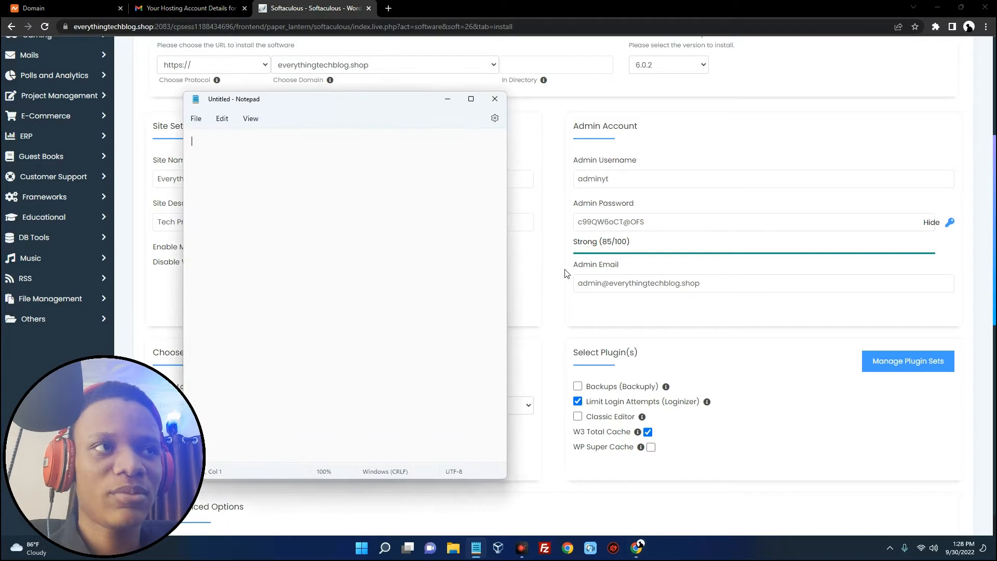
pyautogui.doubleClick(619, 181)
pyautogui.hotkey('ctrl', 'c')
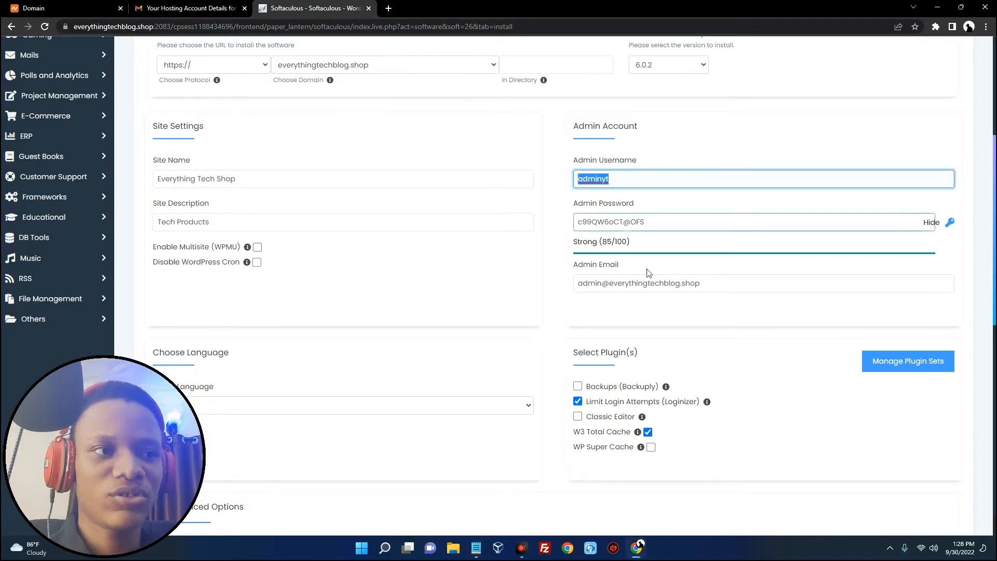
pyautogui.click(475, 548)
pyautogui.hotkey('ctrl', 'v')
pyautogui.click(652, 283)
pyautogui.tripleClick(648, 283)
pyautogui.hotkey('ctrl', 'c')
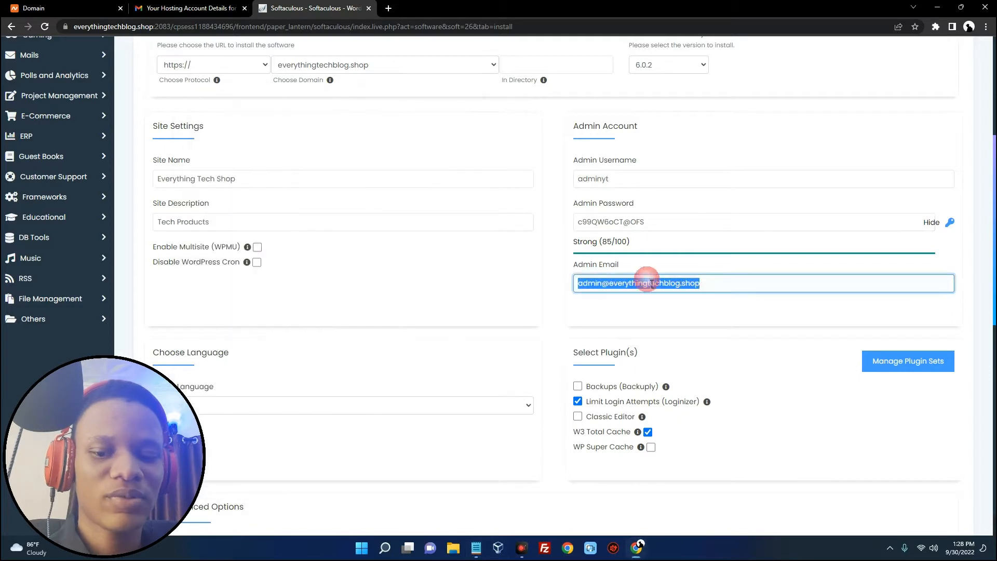
pyautogui.click(475, 549)
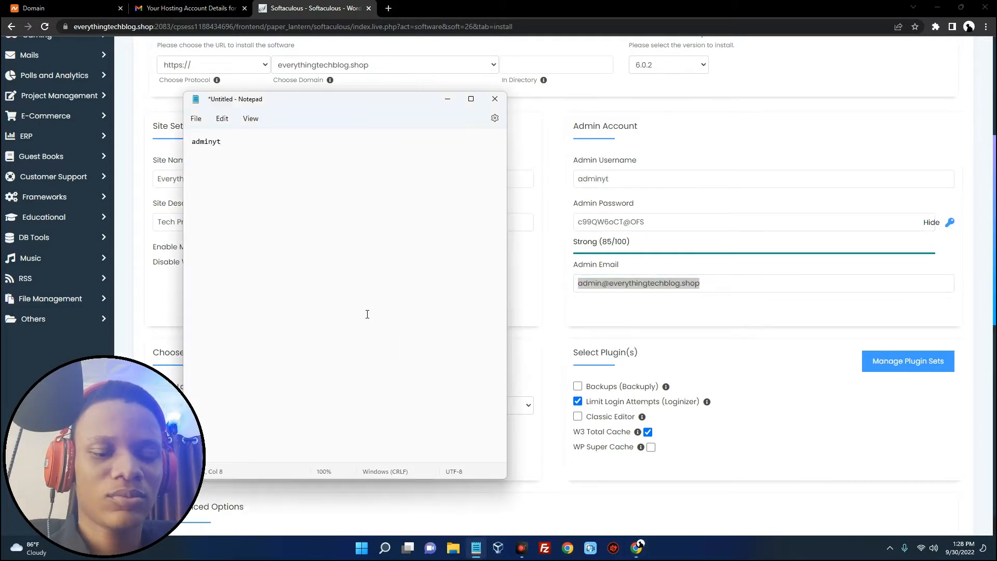
pyautogui.hotkey('ctrl', 'v')
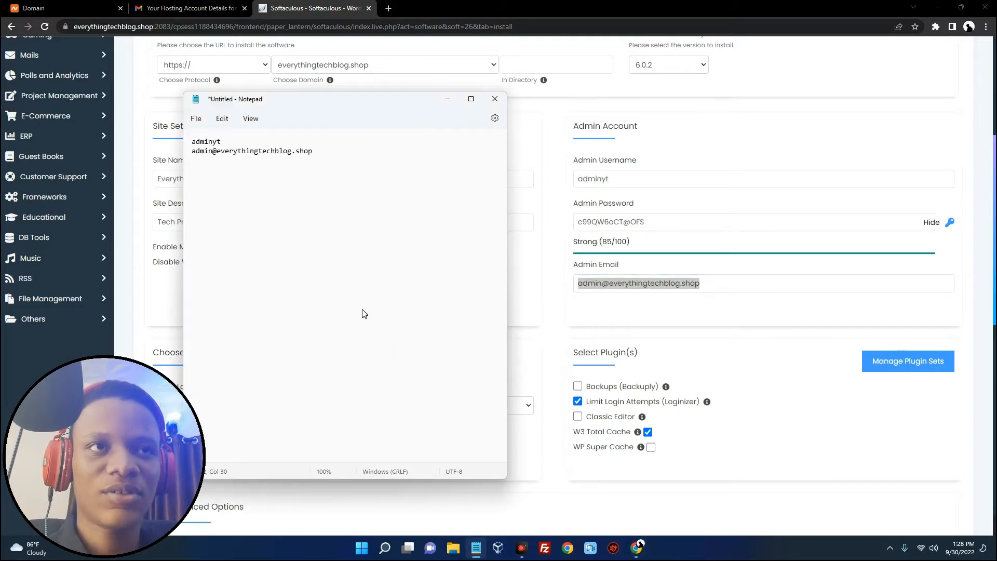
pyautogui.click(556, 300)
pyautogui.scroll(-2, 431, 307)
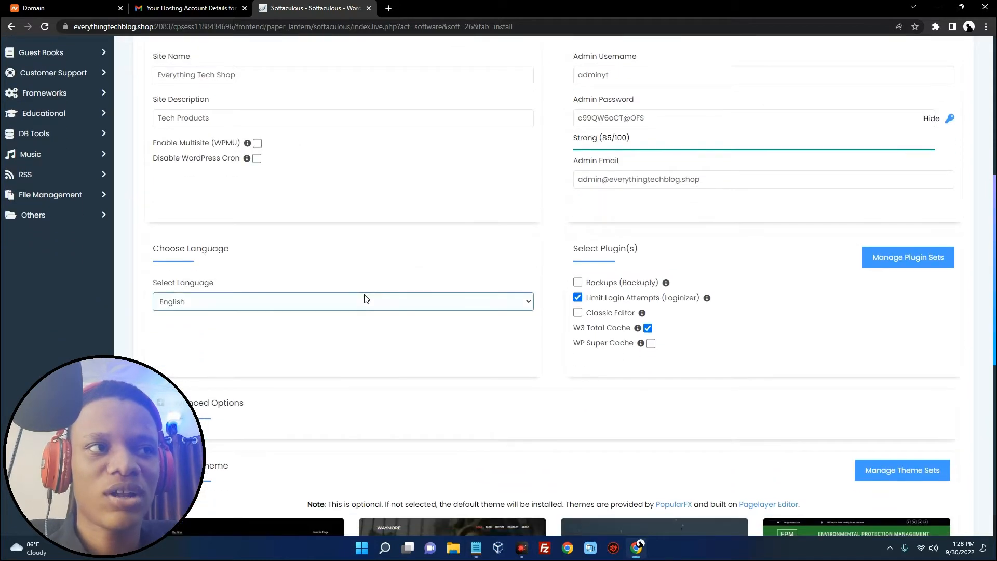
# Keep English as the language and select Twenty Twenty-Two, accepting its demo images
pyautogui.click(325, 297)
pyautogui.click(325, 297)
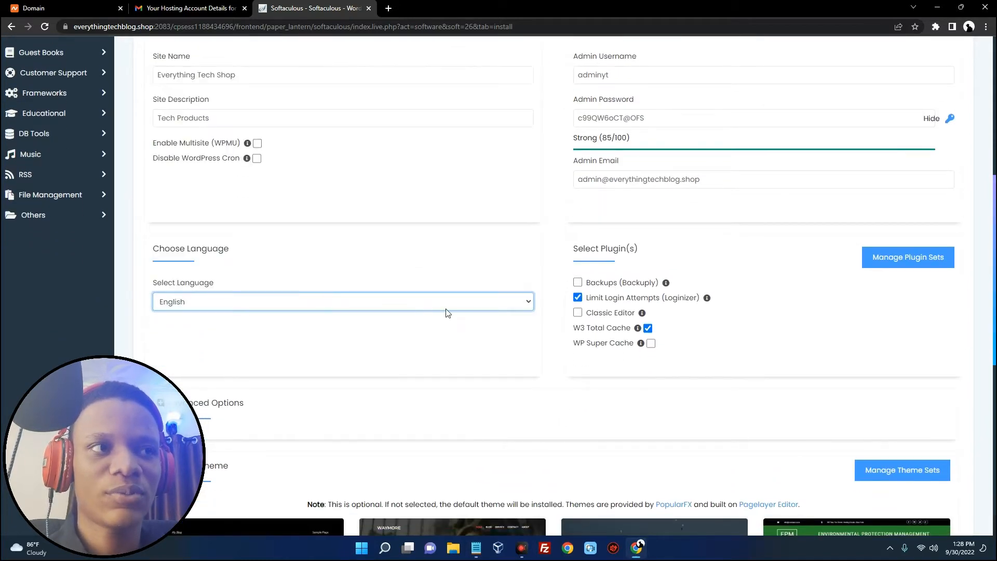
pyautogui.scroll(-1, 444, 311)
pyautogui.scroll(-2, 321, 327)
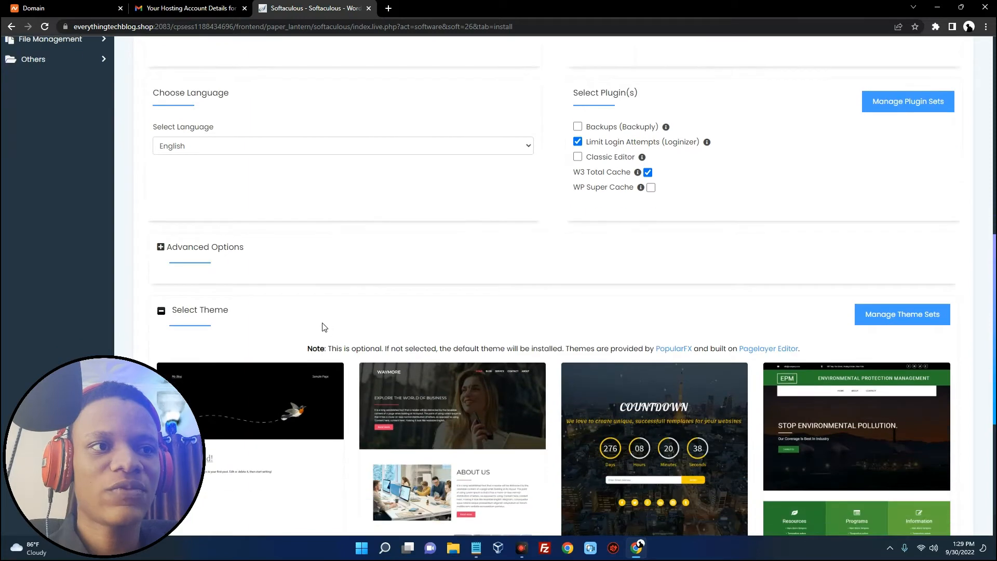
pyautogui.scroll(-3, 324, 327)
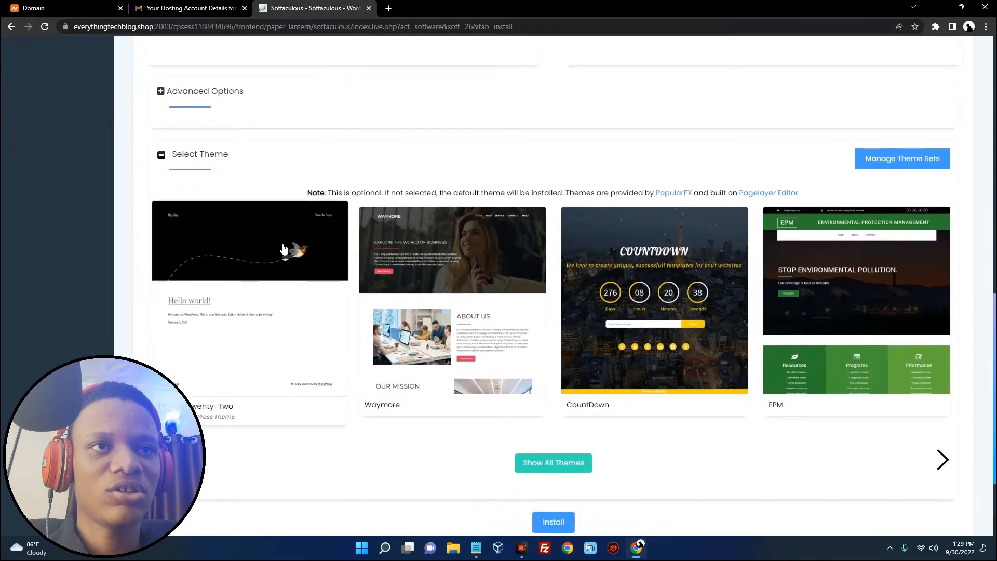
pyautogui.click(215, 262)
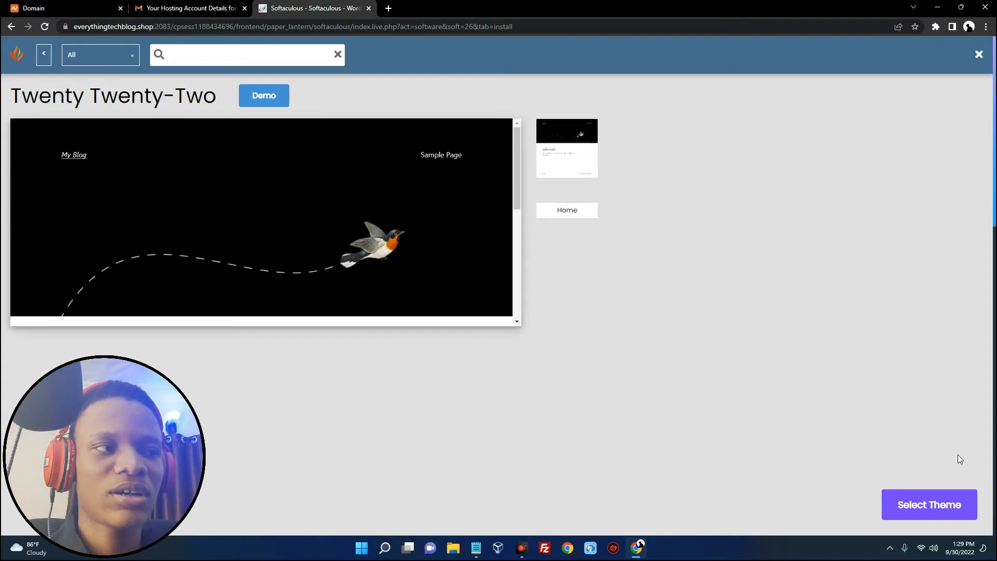
pyautogui.click(923, 503)
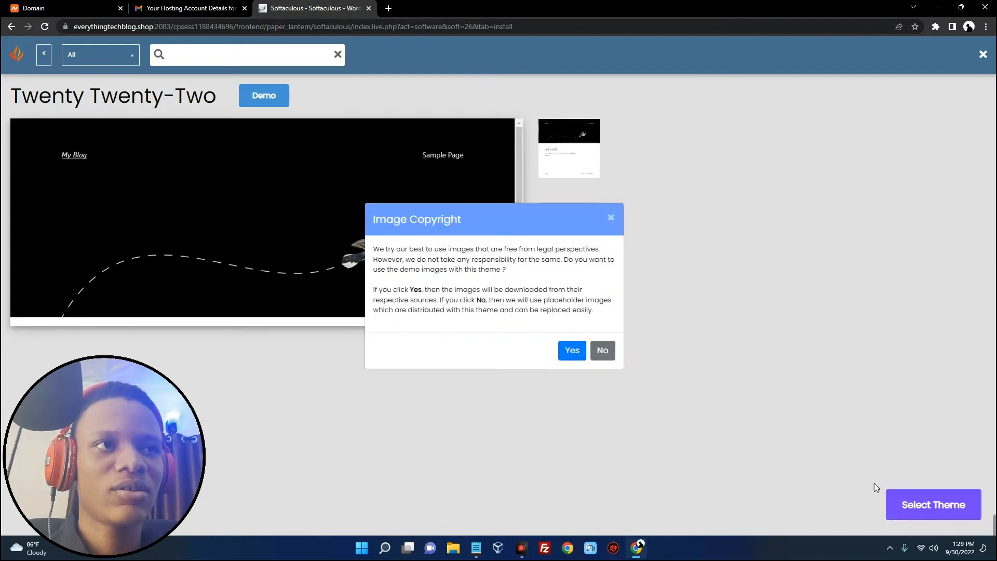
pyautogui.click(574, 351)
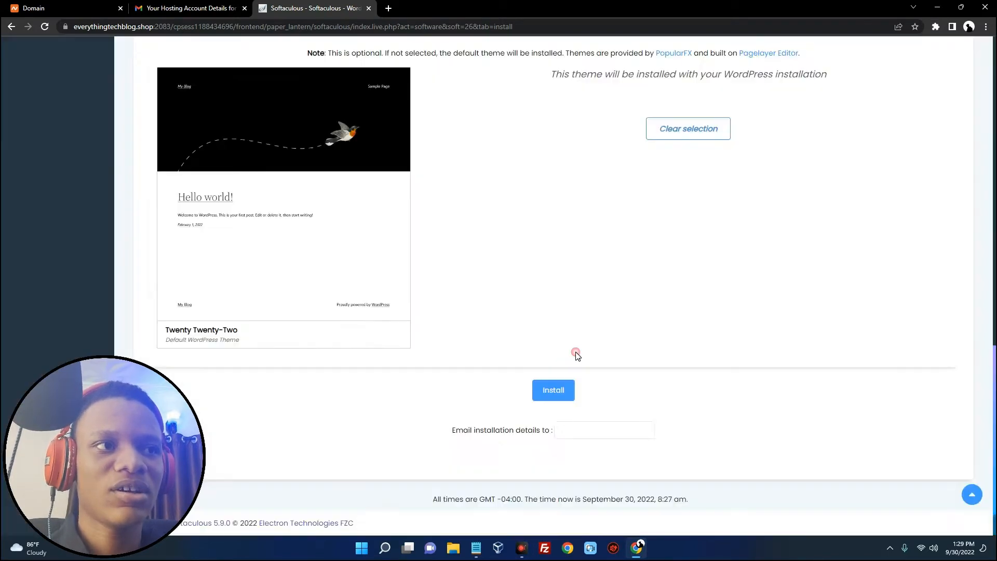
# Run the WordPress install, view the new everythingtechblog.shop site in a new tab, and return
pyautogui.click(555, 391)
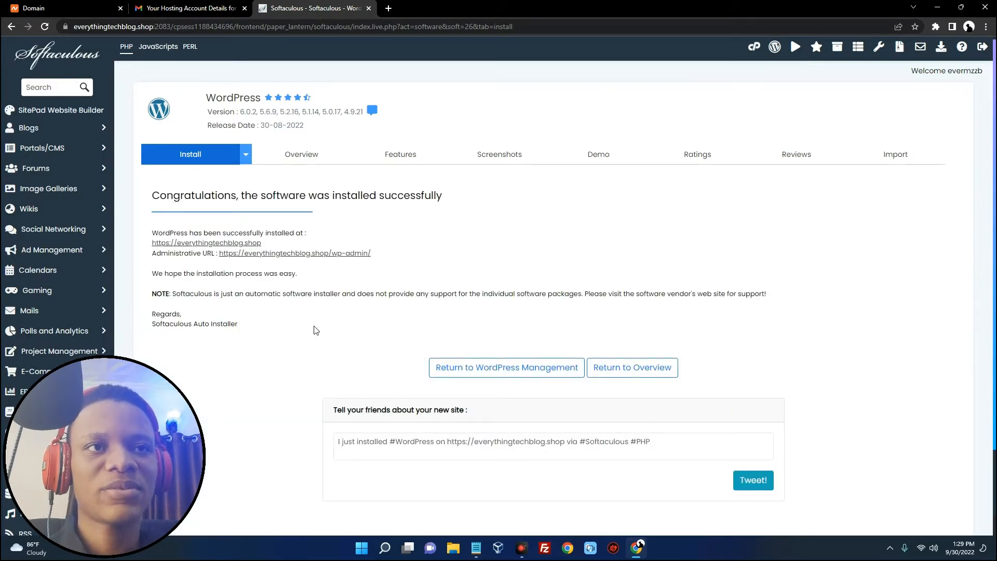
pyautogui.rightClick(189, 244)
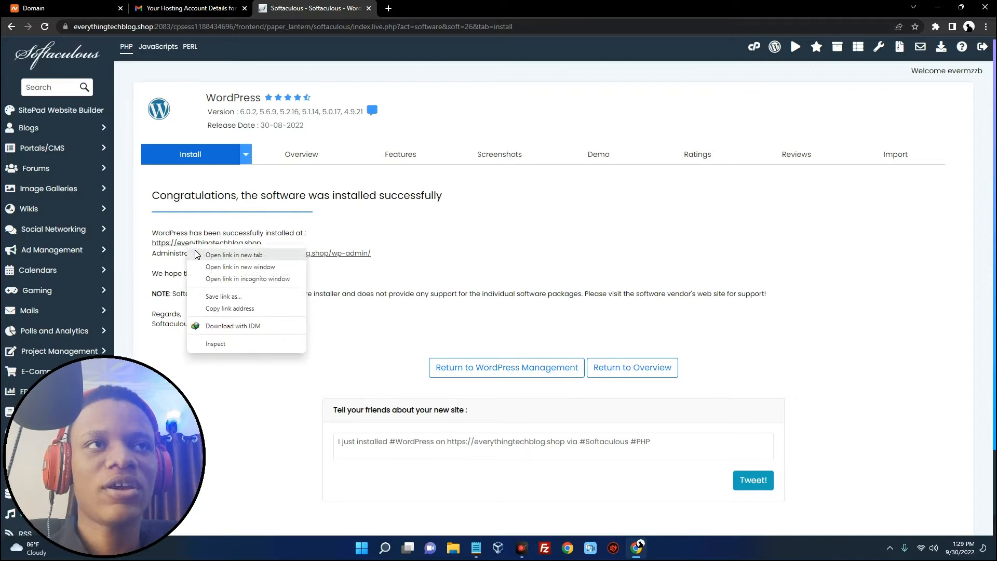
pyautogui.click(197, 255)
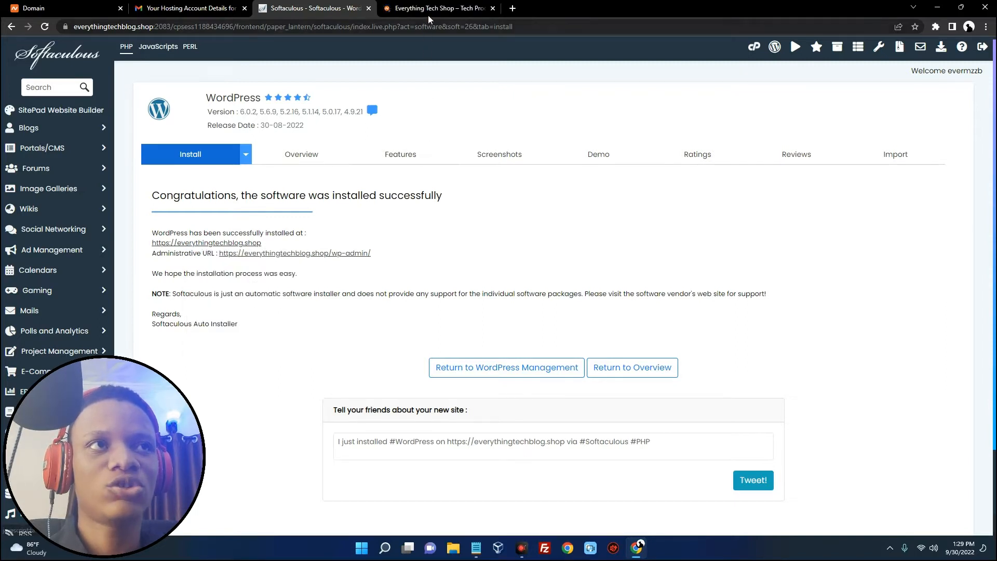
pyautogui.click(422, 8)
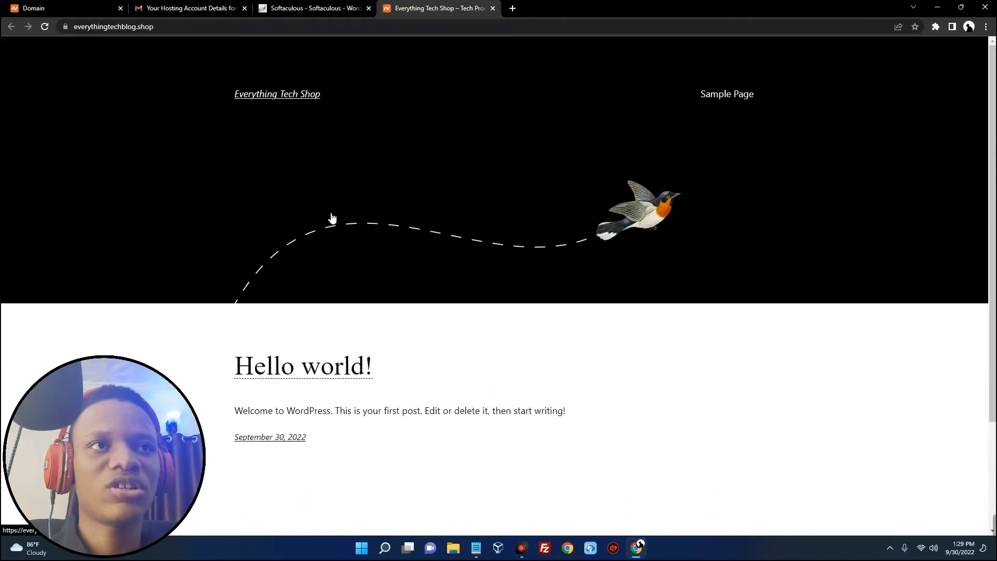
pyautogui.click(322, 12)
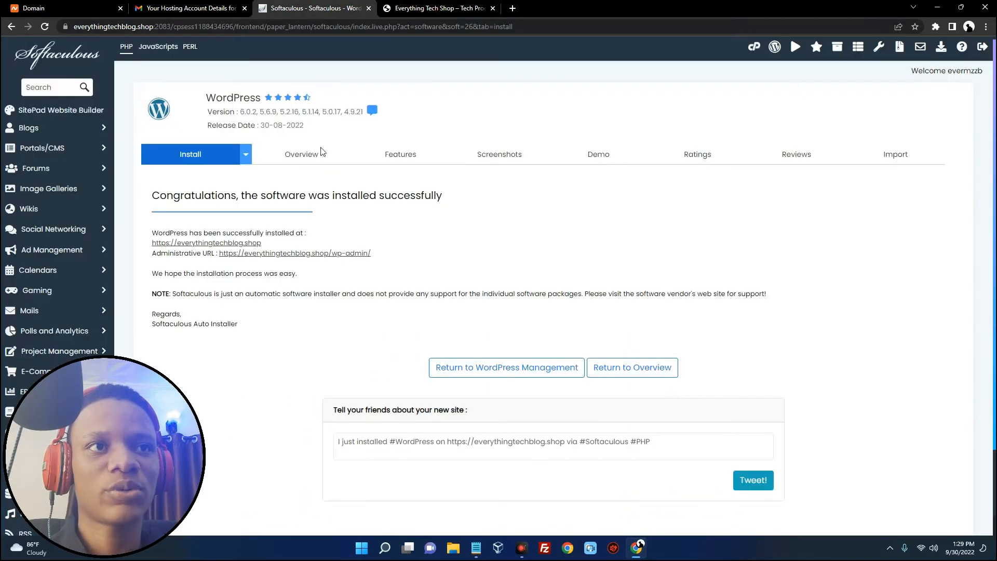
pyautogui.scroll(-1, 305, 278)
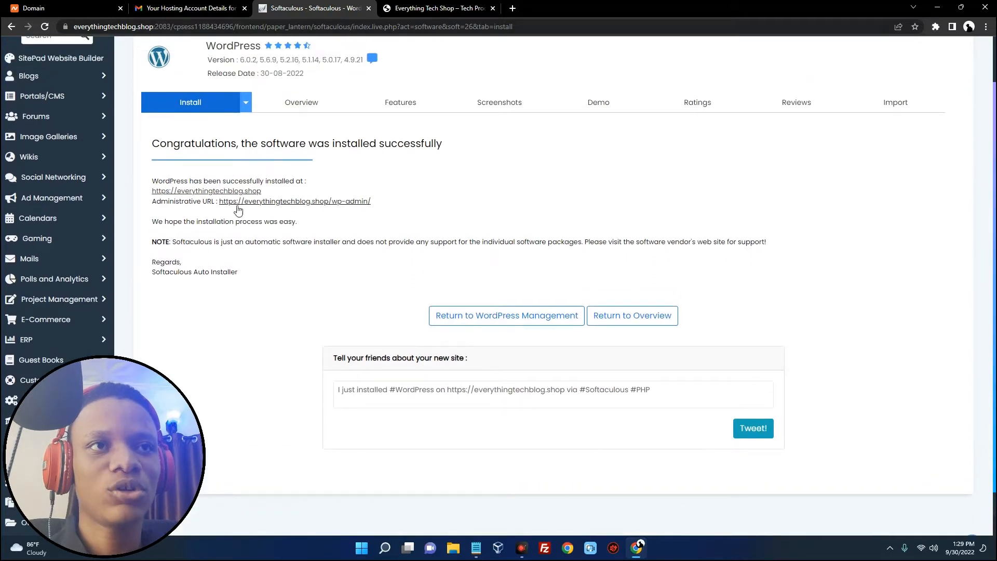
pyautogui.moveTo(152, 203); pyautogui.dragTo(223, 203)
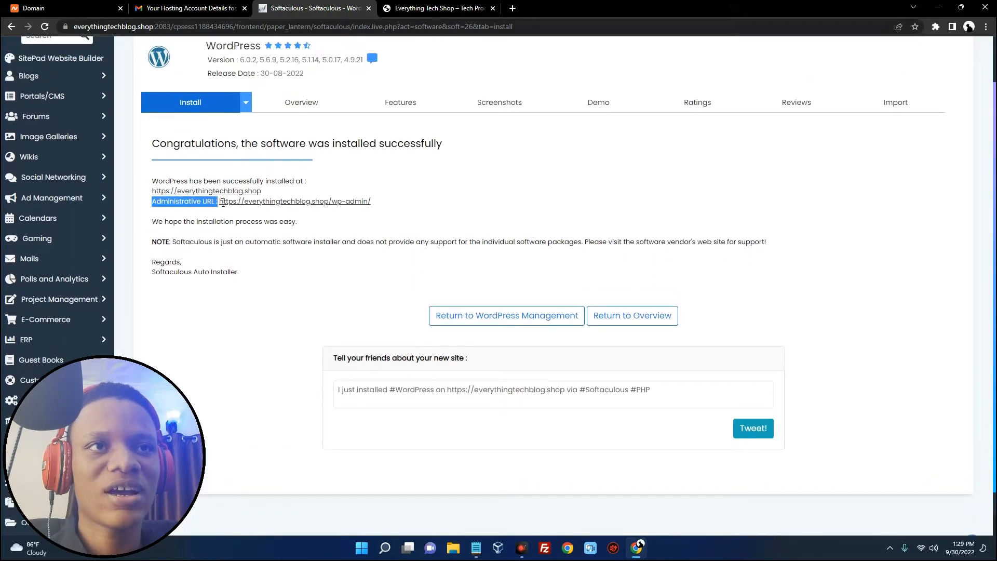
pyautogui.moveTo(388, 203); pyautogui.dragTo(153, 206)
pyautogui.hotkey('ctrl', 'c')
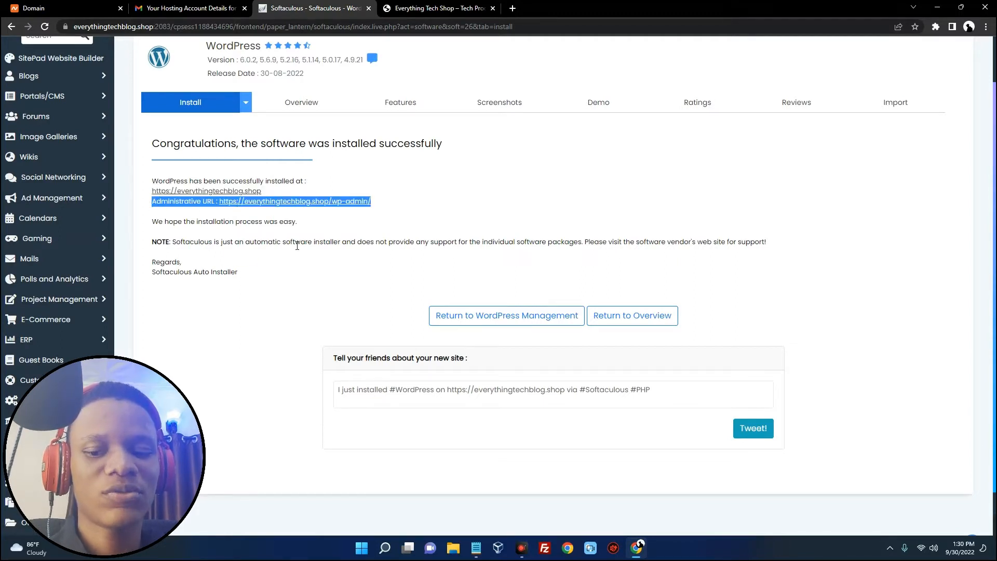
pyautogui.click(476, 548)
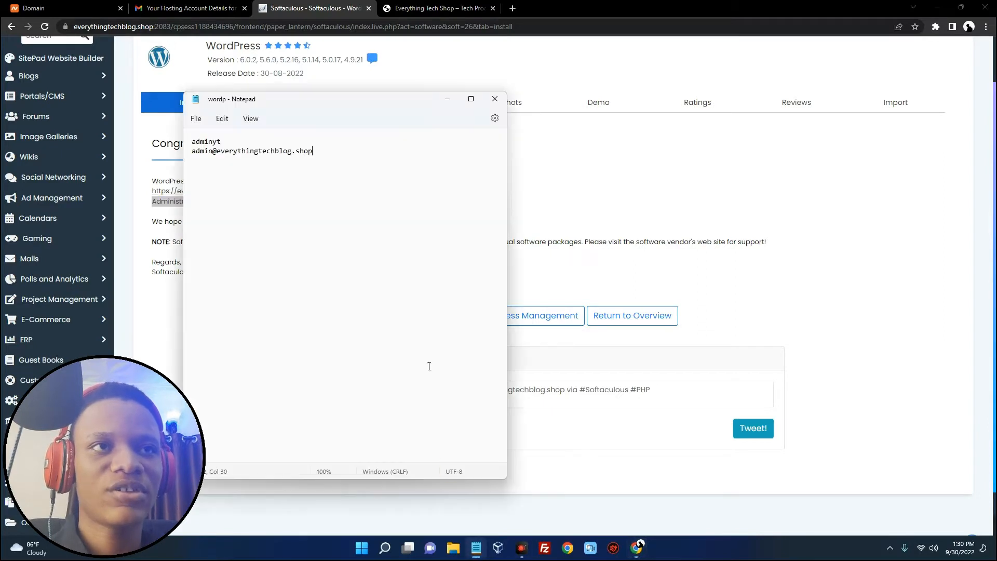
pyautogui.press('Return')
pyautogui.press('Return')
pyautogui.hotkey('ctrl', 'v')
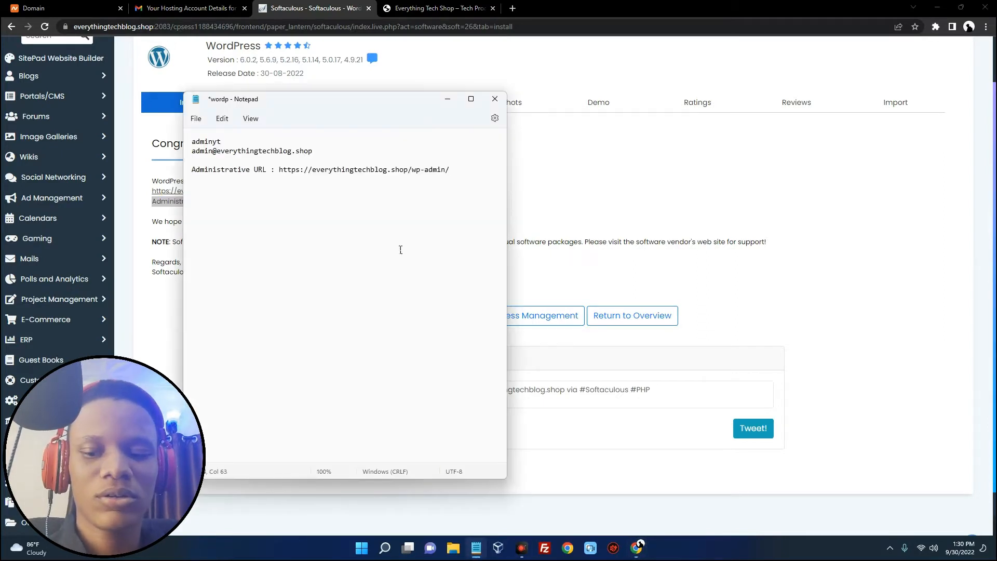
pyautogui.click(565, 207)
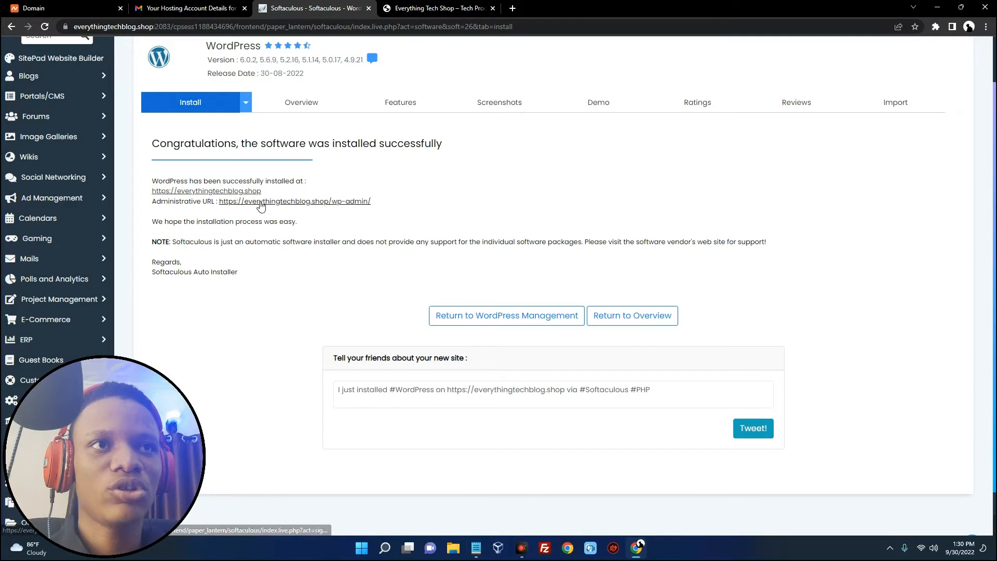
# Open the wp-admin link, close the Domain, email, Softaculous and preview tabs, and dismiss the welcome panel
pyautogui.click(256, 202)
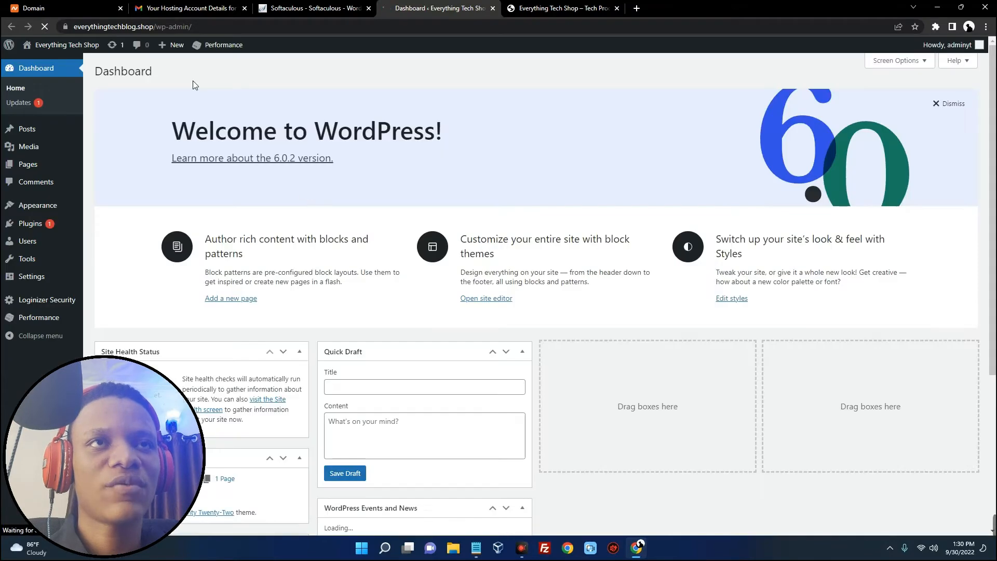
pyautogui.click(120, 9)
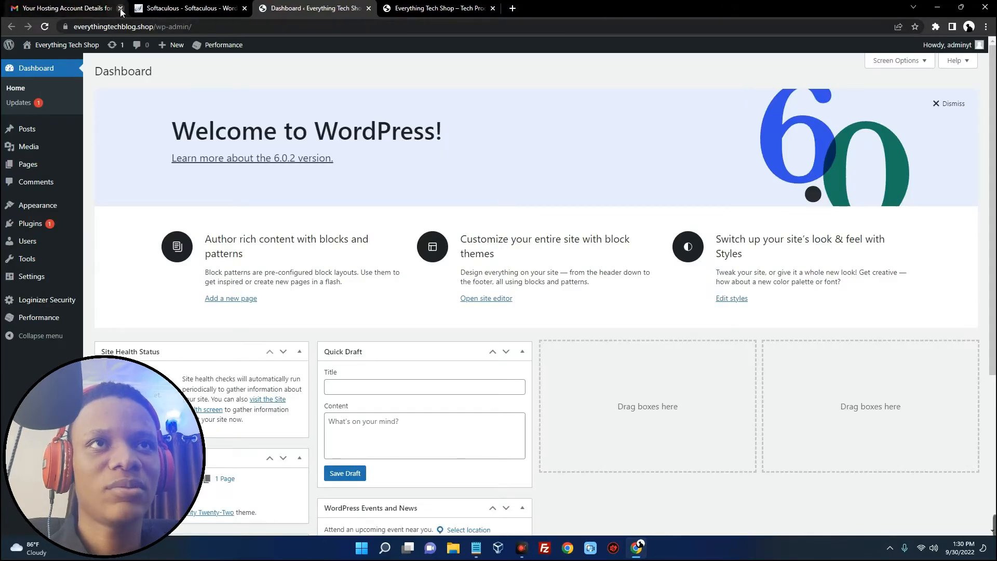
pyautogui.click(120, 8)
pyautogui.click(120, 9)
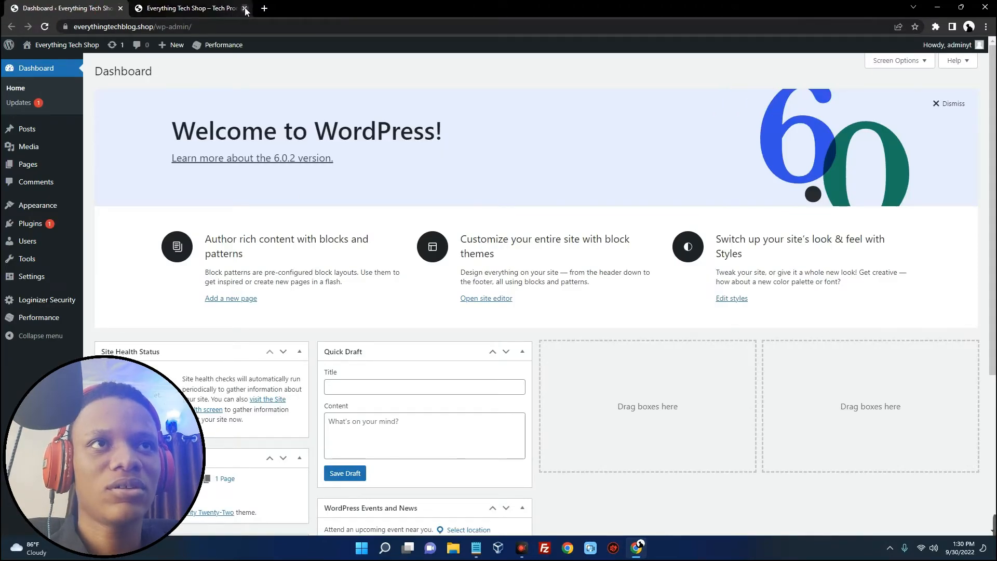
pyautogui.click(245, 9)
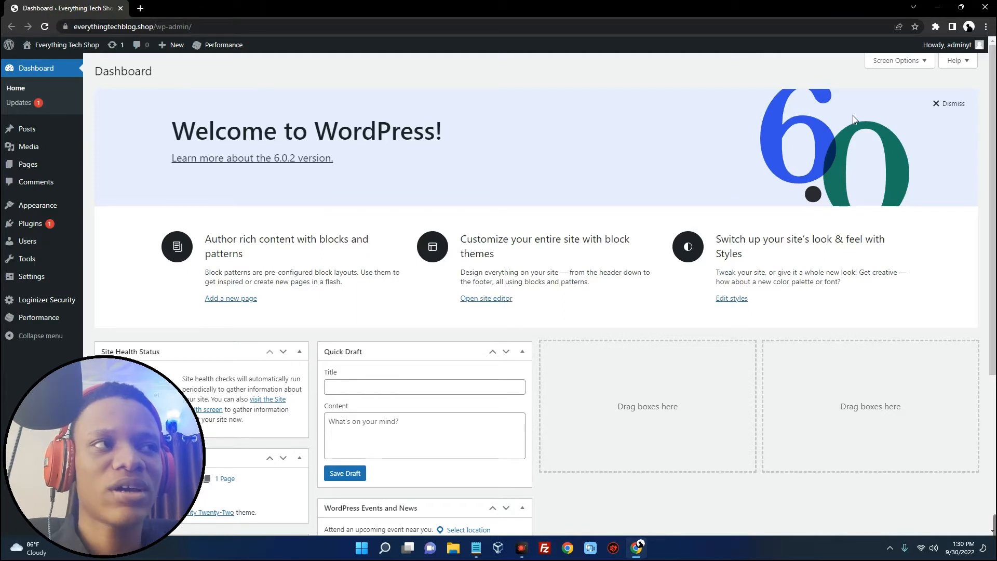
pyautogui.click(954, 103)
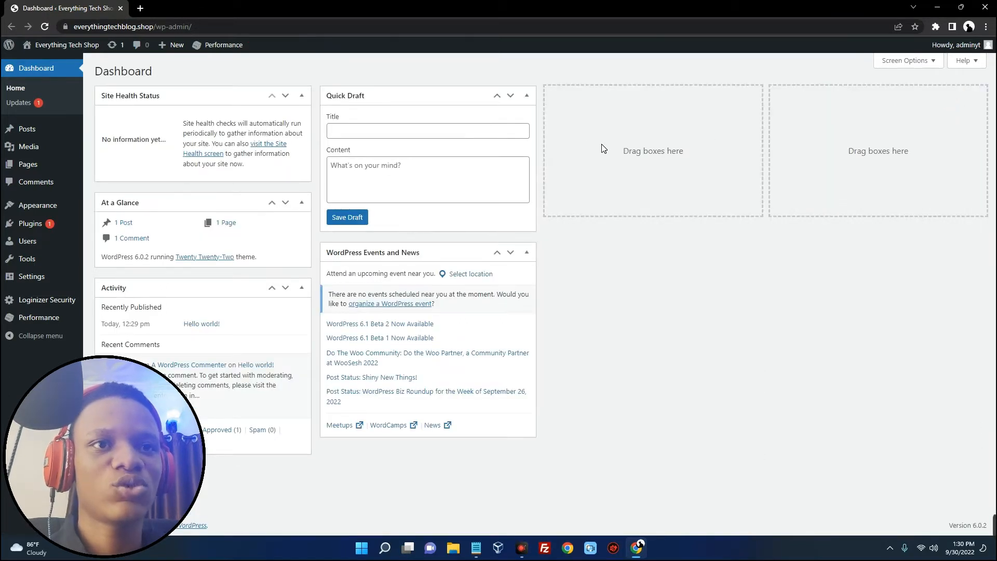
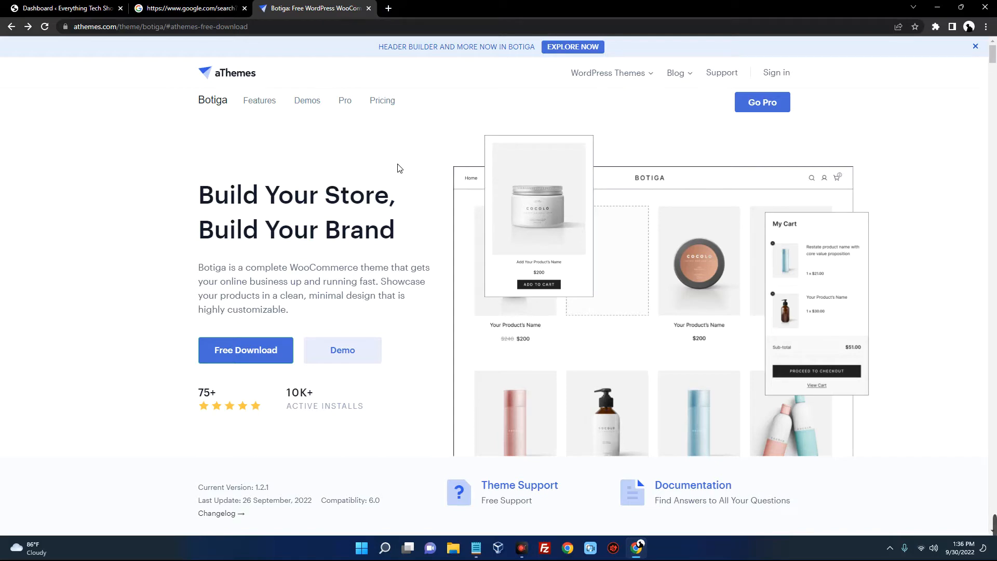
# From the dashboard, go to Appearance > Themes > Add New and browse the popular themes
pyautogui.scroll(-4, 400, 168)
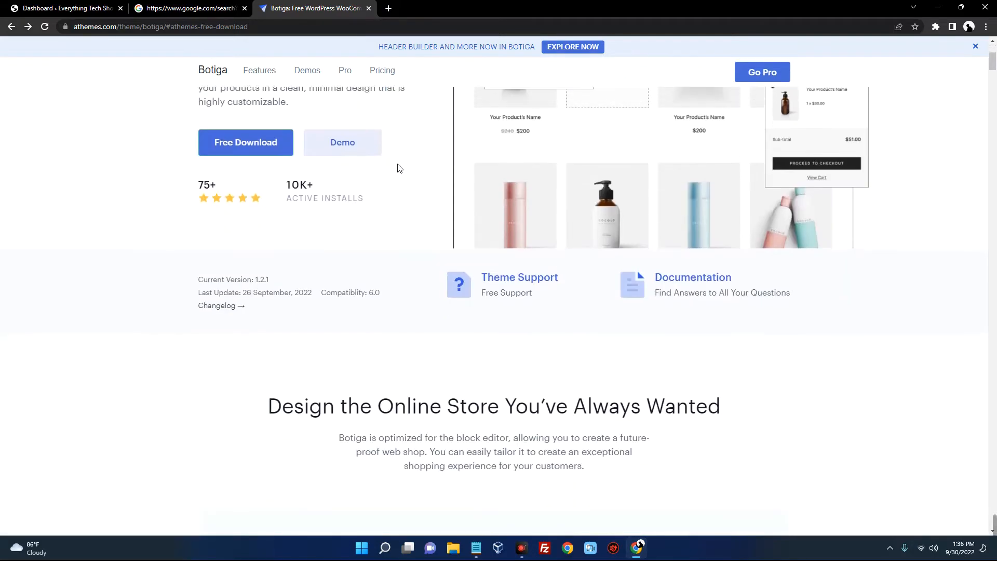
pyautogui.scroll(4, 399, 167)
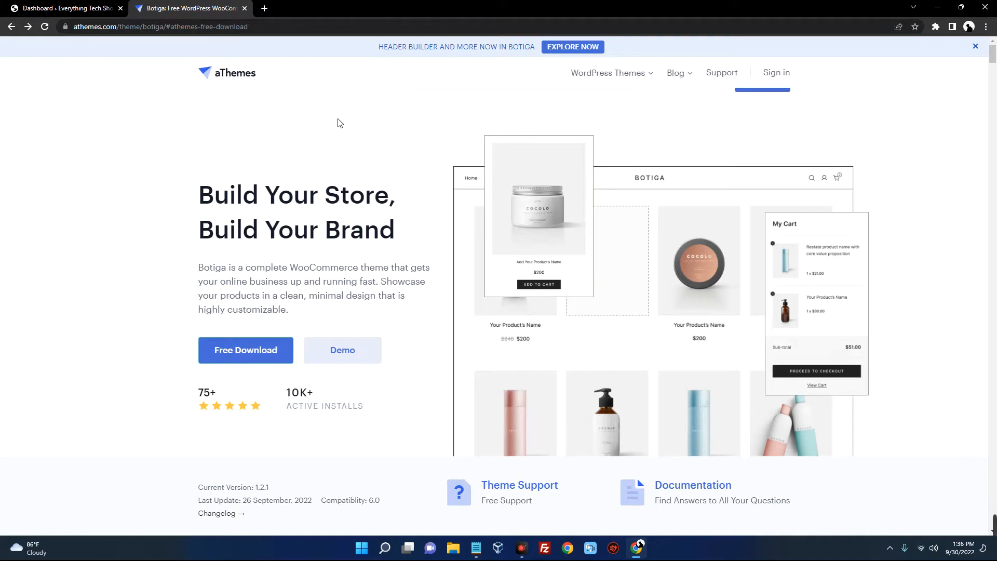
pyautogui.click(69, 14)
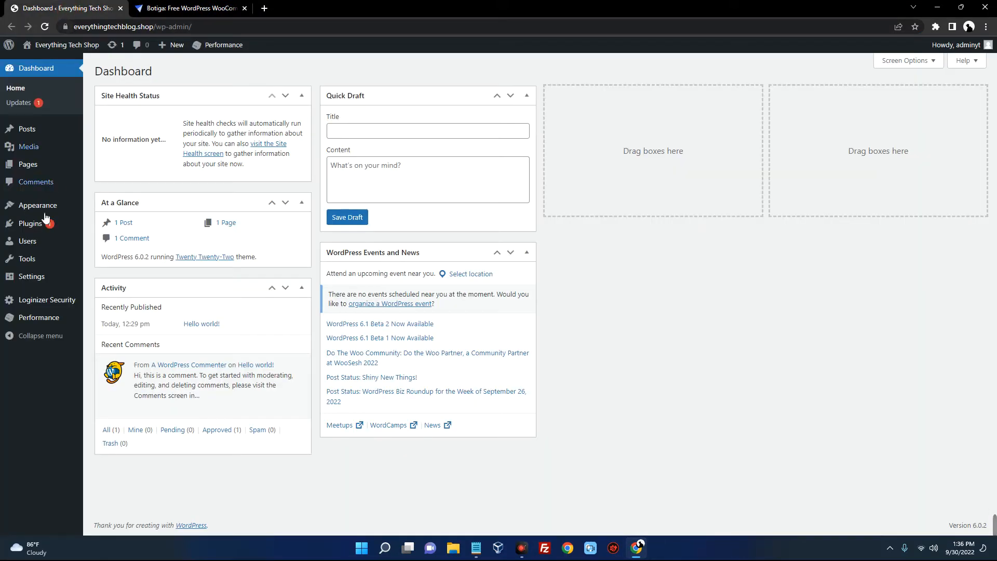
pyautogui.moveTo(44, 216)
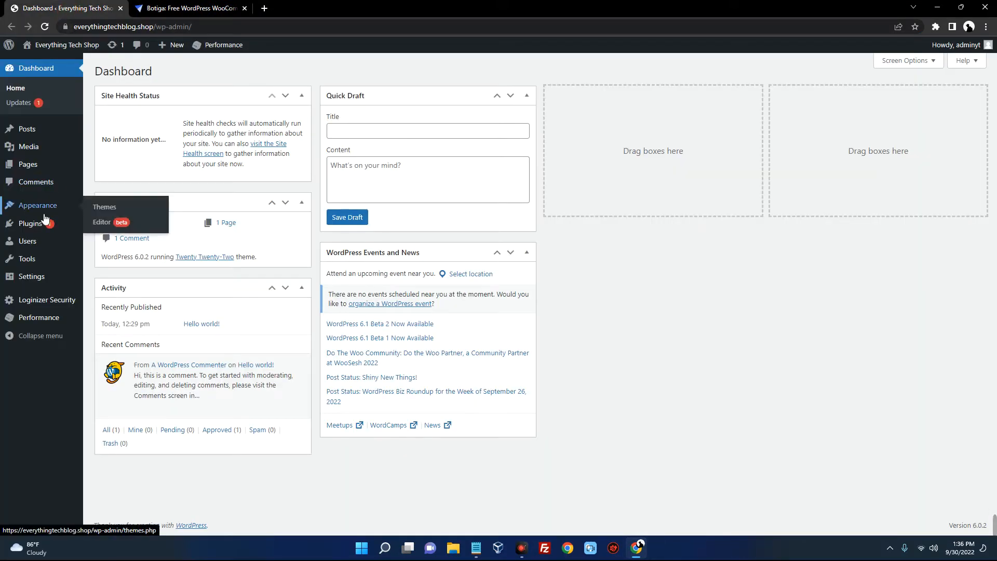
pyautogui.click(106, 209)
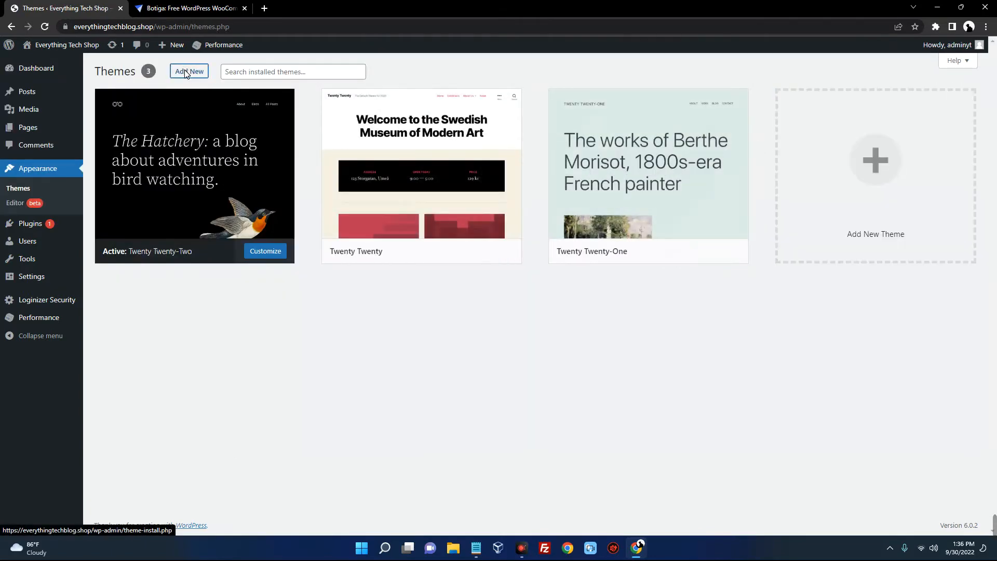
pyautogui.click(189, 72)
pyautogui.scroll(-20, 451, 104)
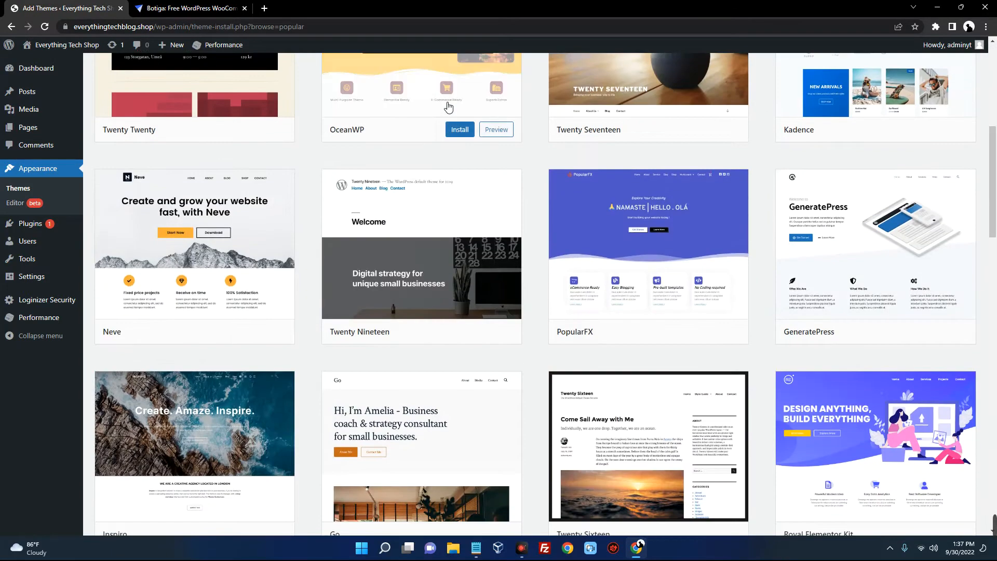
pyautogui.scroll(-20, 445, 117)
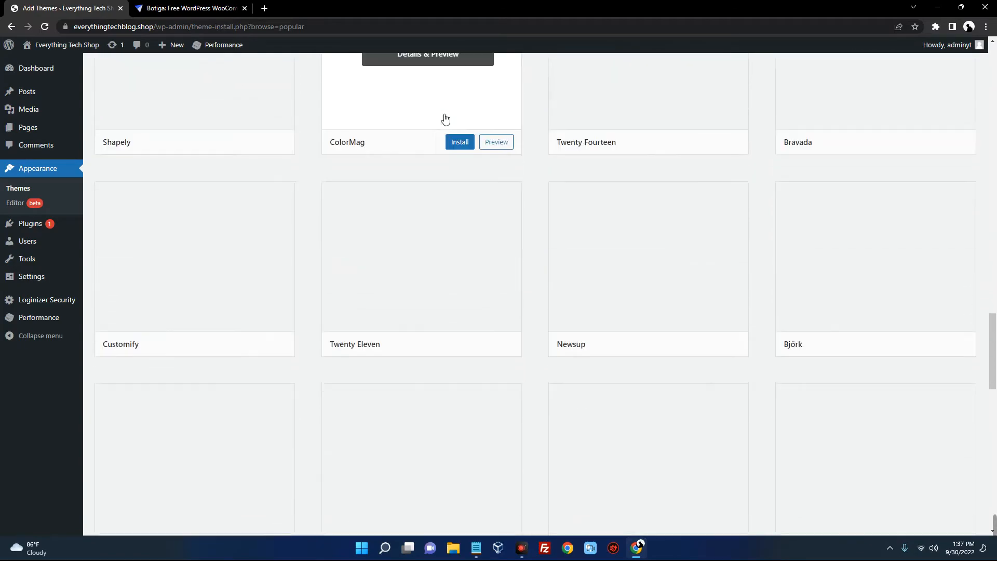
pyautogui.scroll(20, 445, 124)
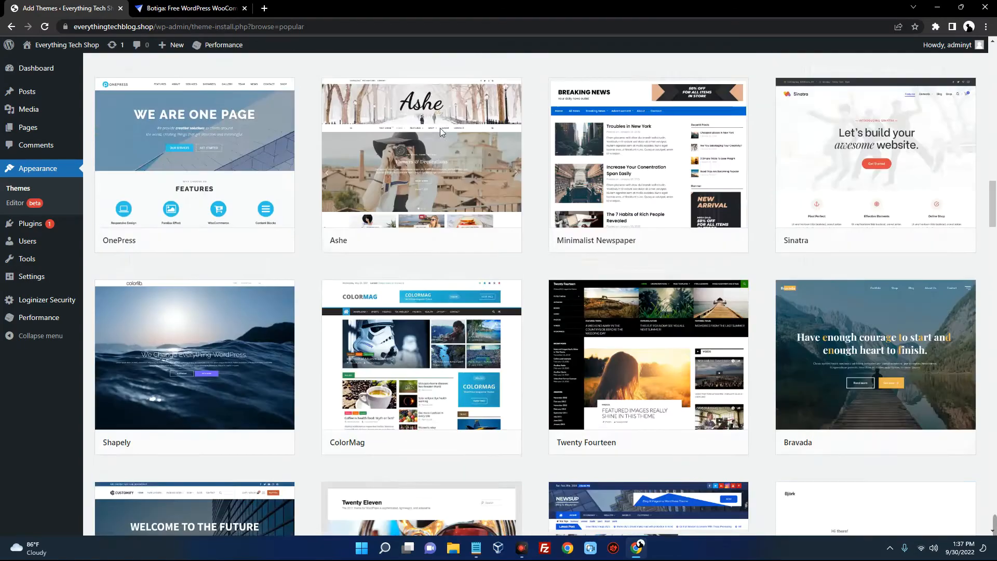
pyautogui.scroll(8, 456, 135)
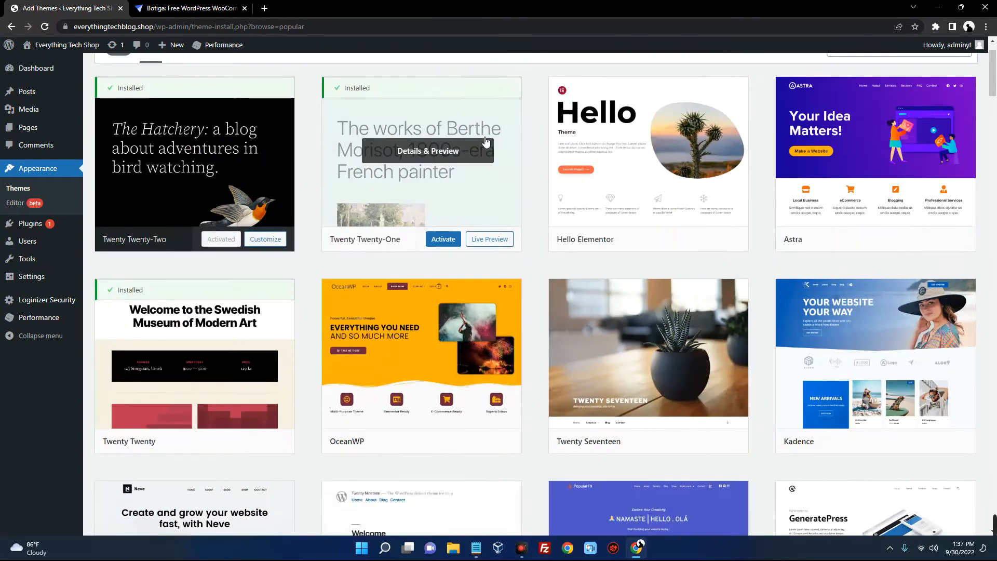
# Search the theme directory for 'business', check the Botiga page, and return to Add Themes
pyautogui.click(866, 100)
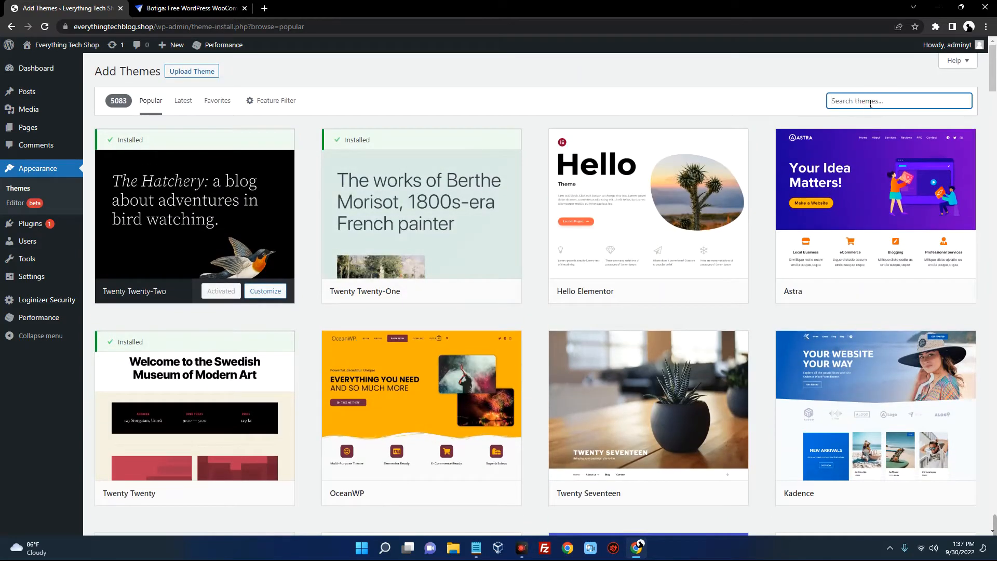
pyautogui.write('business')
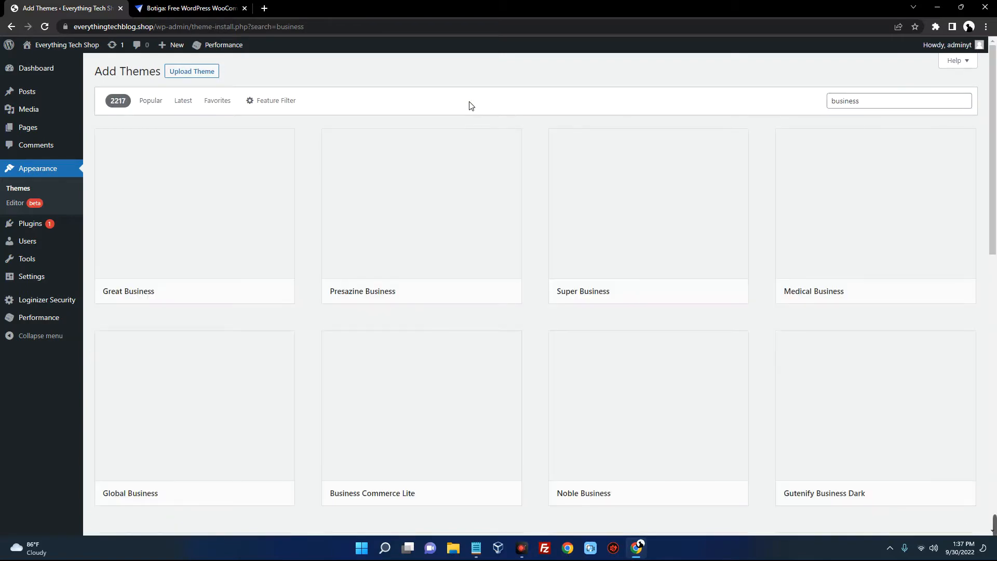
pyautogui.scroll(-10, 460, 143)
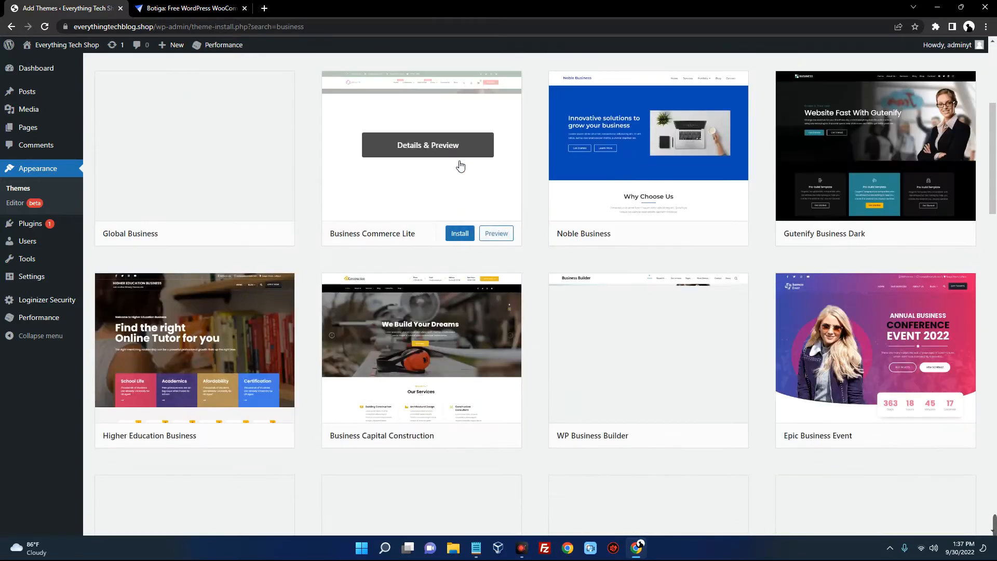
pyautogui.scroll(-4, 461, 166)
pyautogui.scroll(13, 457, 162)
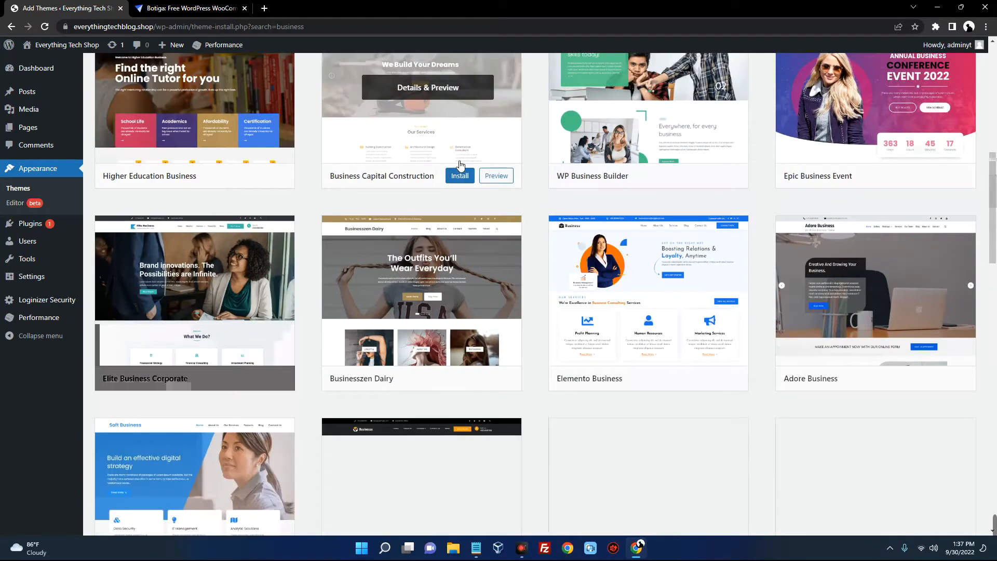
pyautogui.click(175, 10)
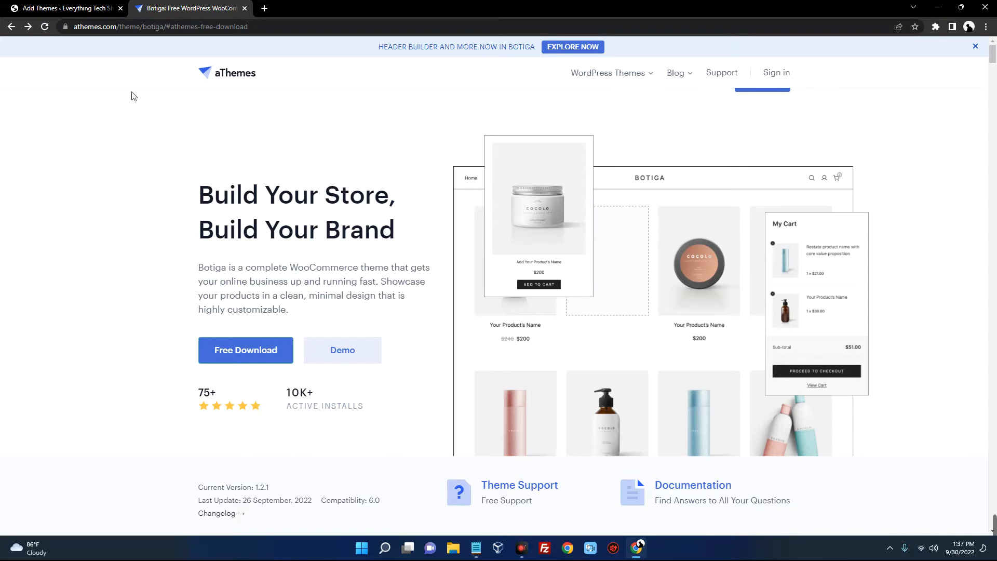
pyautogui.click(82, 10)
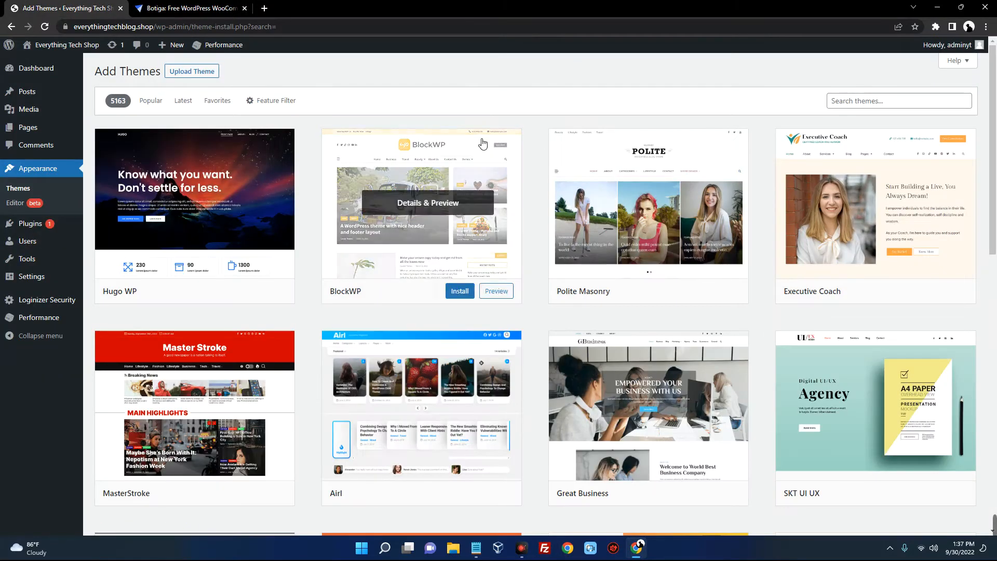
# Search the themes for 'botiga', then go back to the Botiga download page
pyautogui.click(886, 105)
pyautogui.write('botiga')
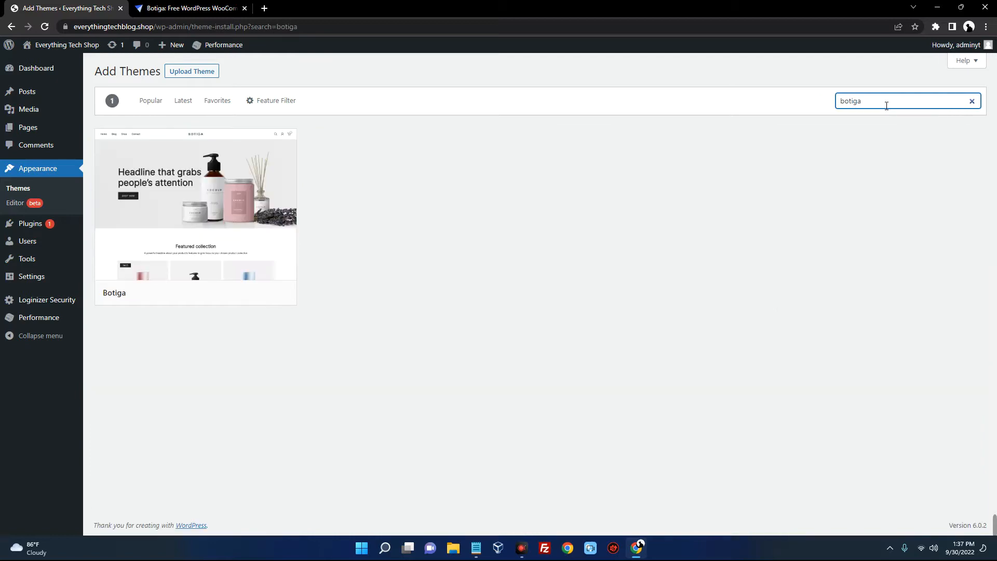
pyautogui.moveTo(236, 206)
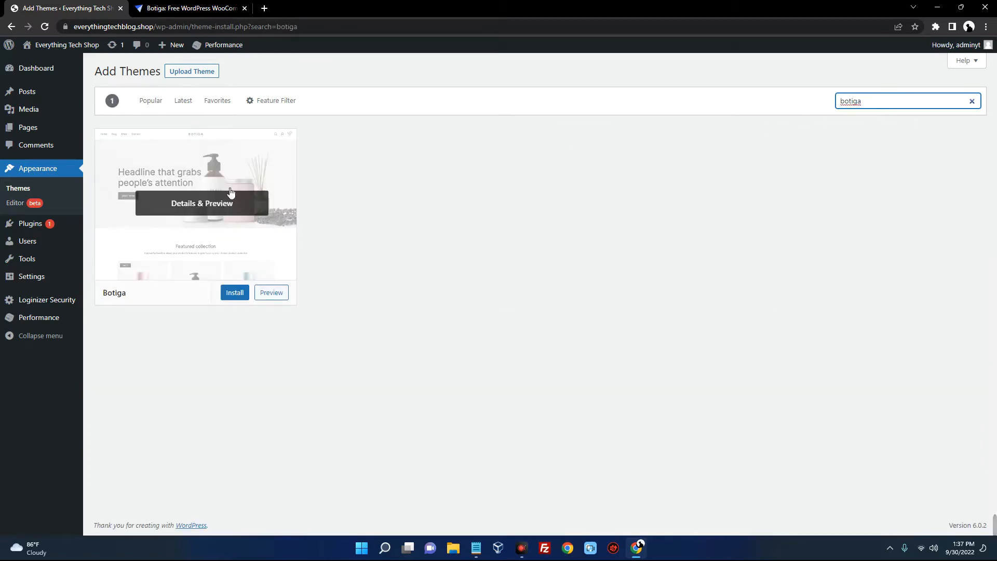
pyautogui.click(202, 10)
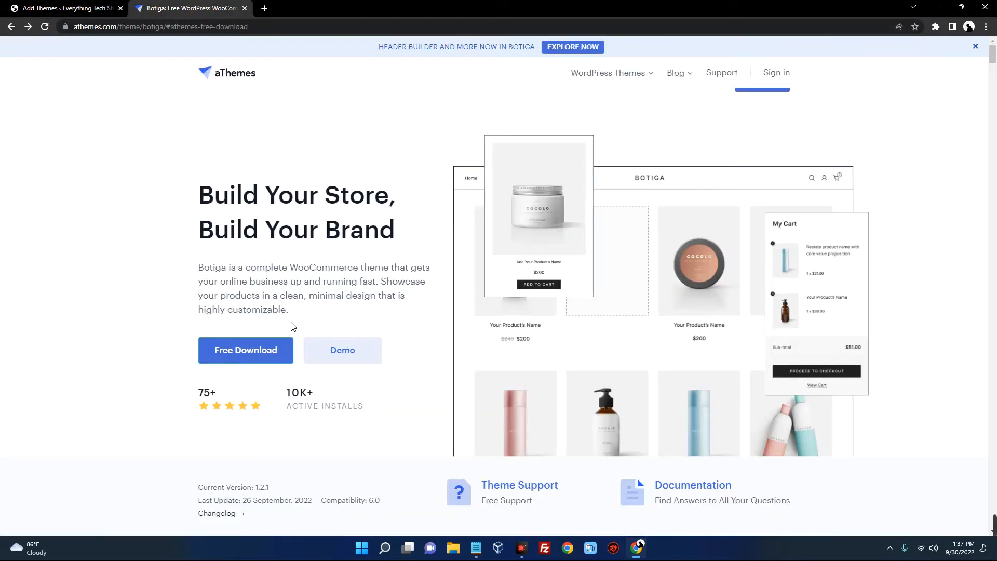
# Download the free Botiga theme without subscribing, then open a new browser tab
pyautogui.click(248, 348)
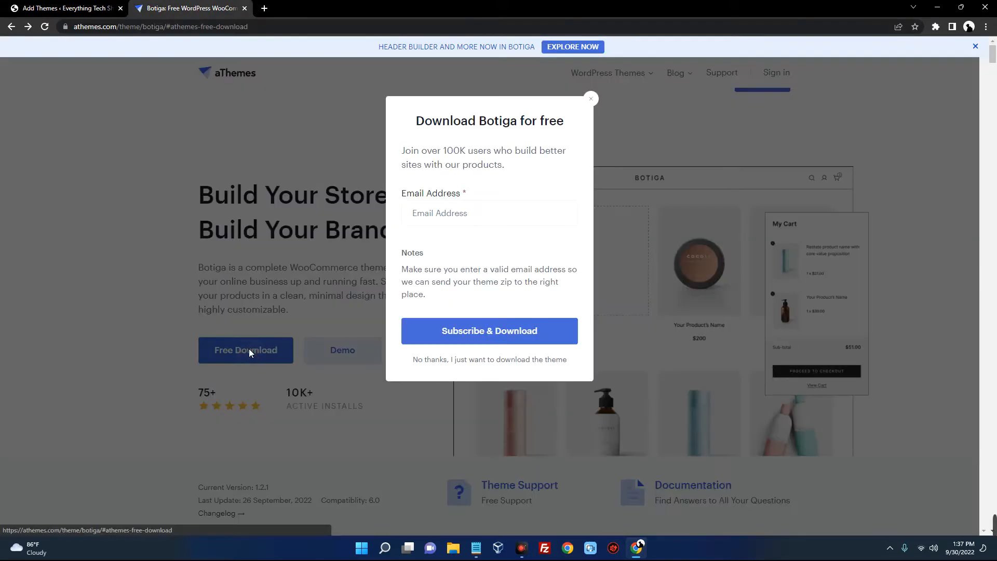
pyautogui.click(474, 360)
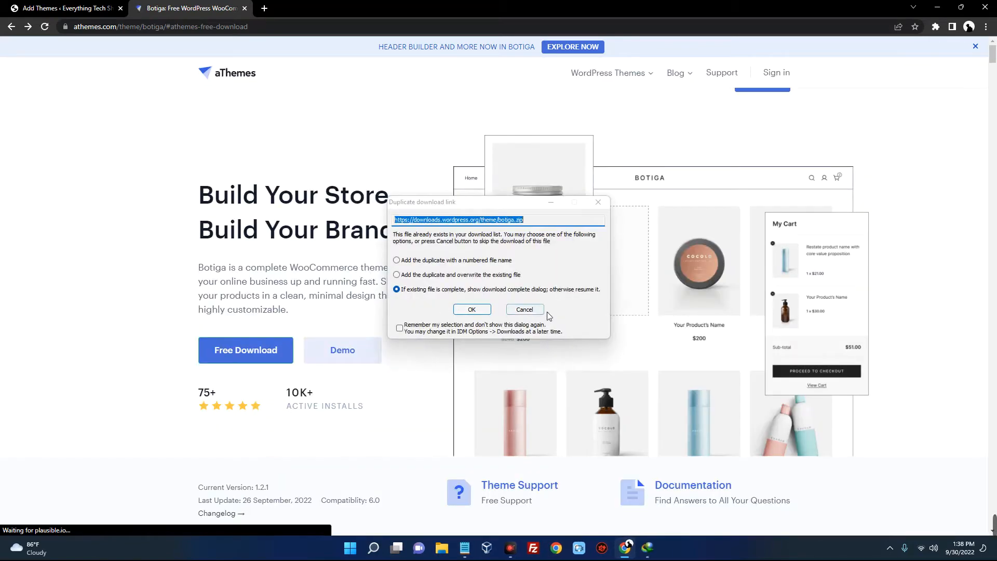
pyautogui.click(524, 309)
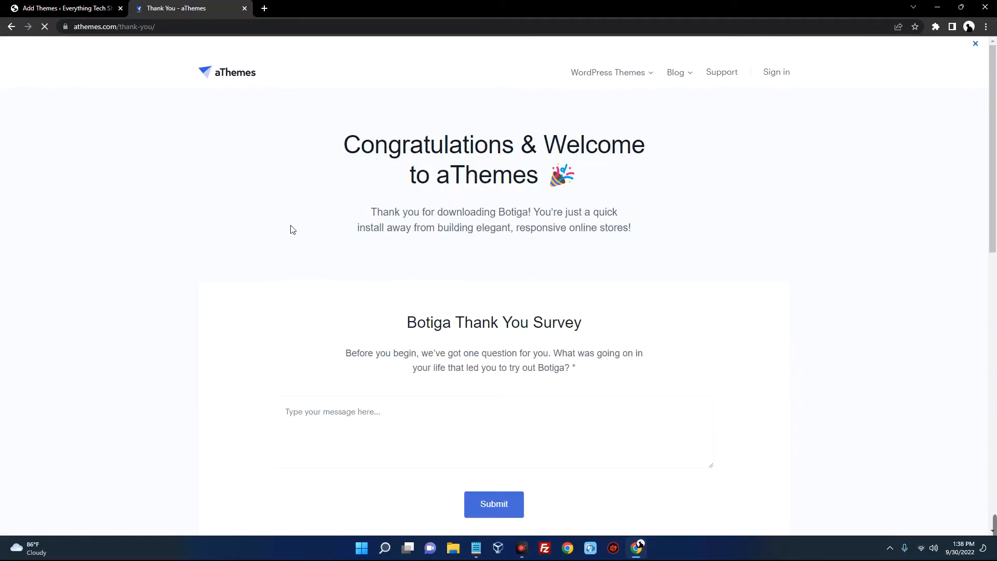
pyautogui.click(66, 8)
pyautogui.click(264, 8)
# Search the web for 'themeforest' and open the ThemeForest website
pyautogui.write('themeforest')
pyautogui.press('Return')
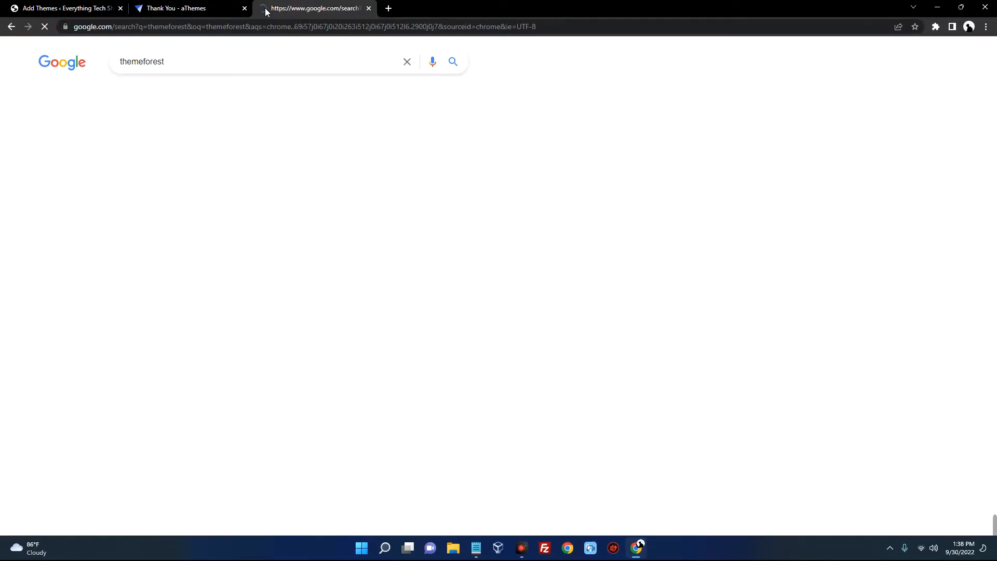
pyautogui.scroll(-4, 234, 241)
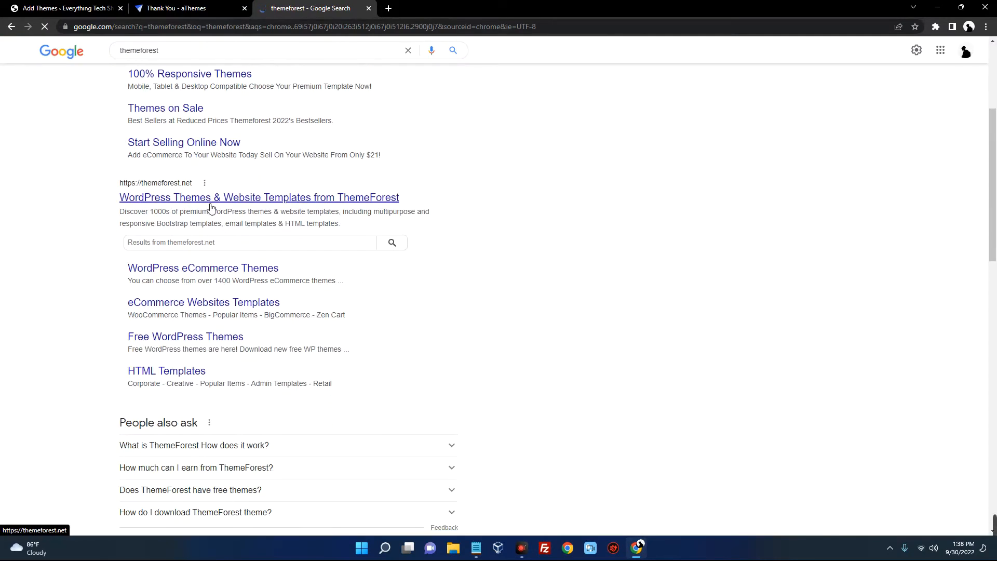
pyautogui.click(207, 204)
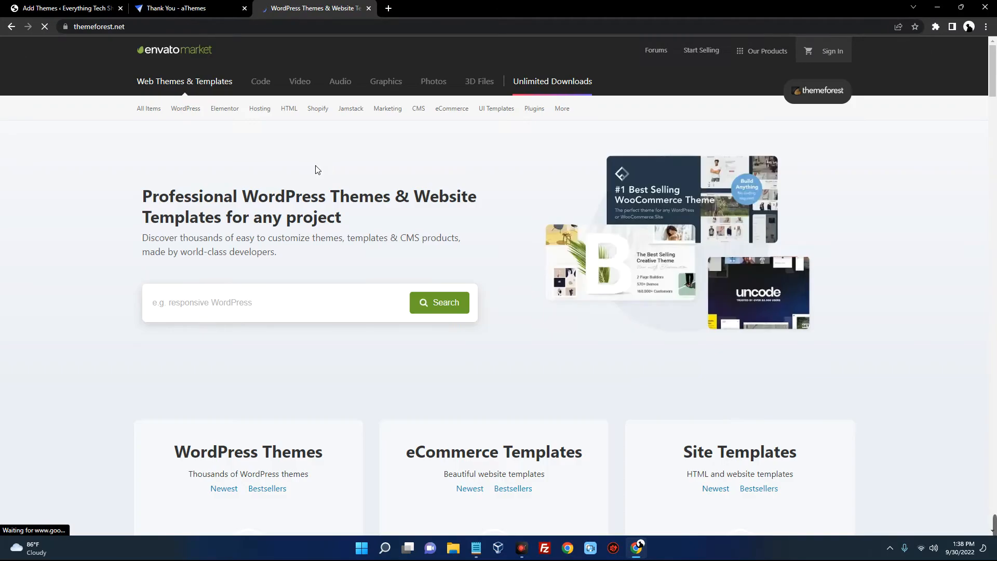
# Search ThemeForest for 'business wordpress template' themes
pyautogui.scroll(-2, 243, 271)
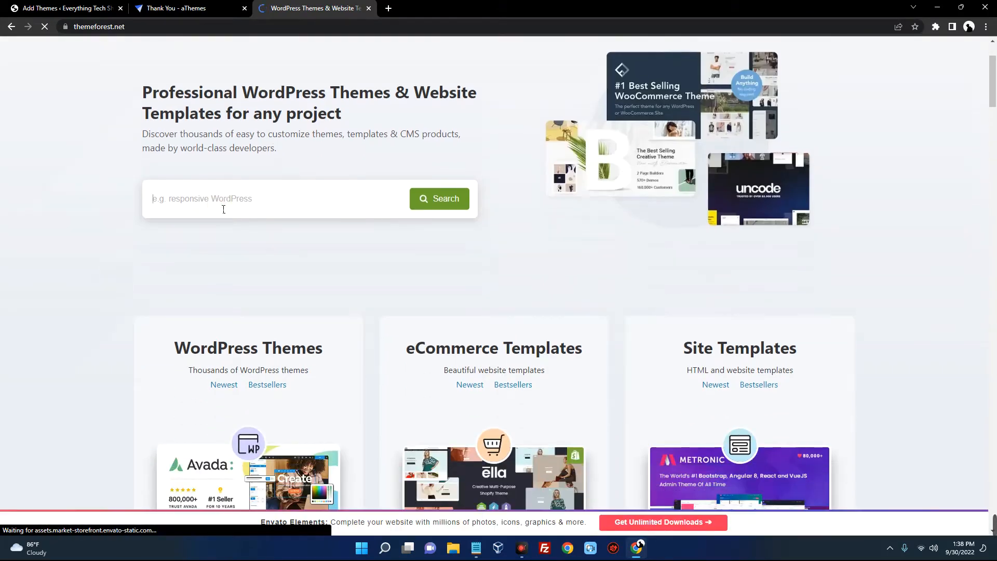
pyautogui.click(223, 209)
pyautogui.write('business ')
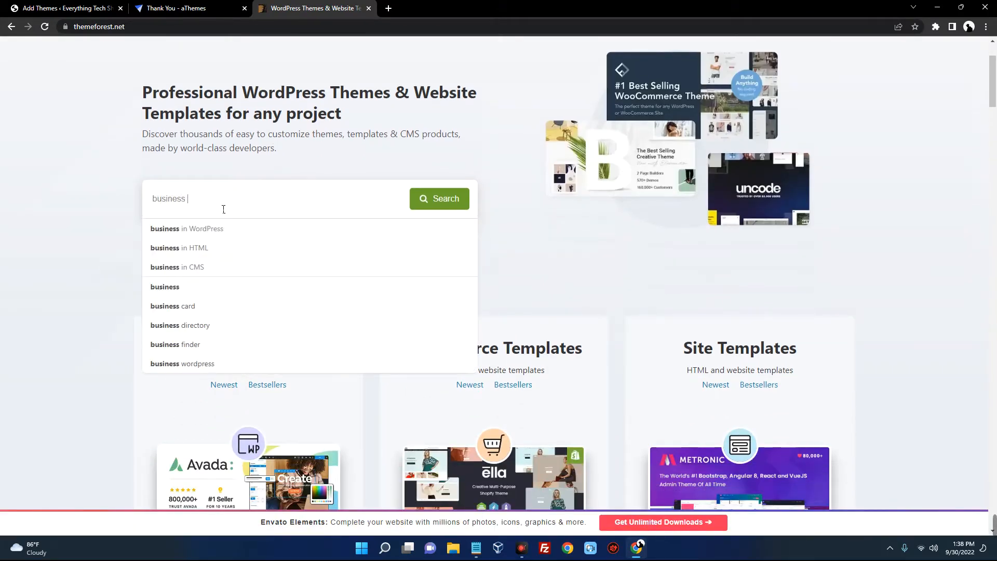
pyautogui.write('wordpress templ')
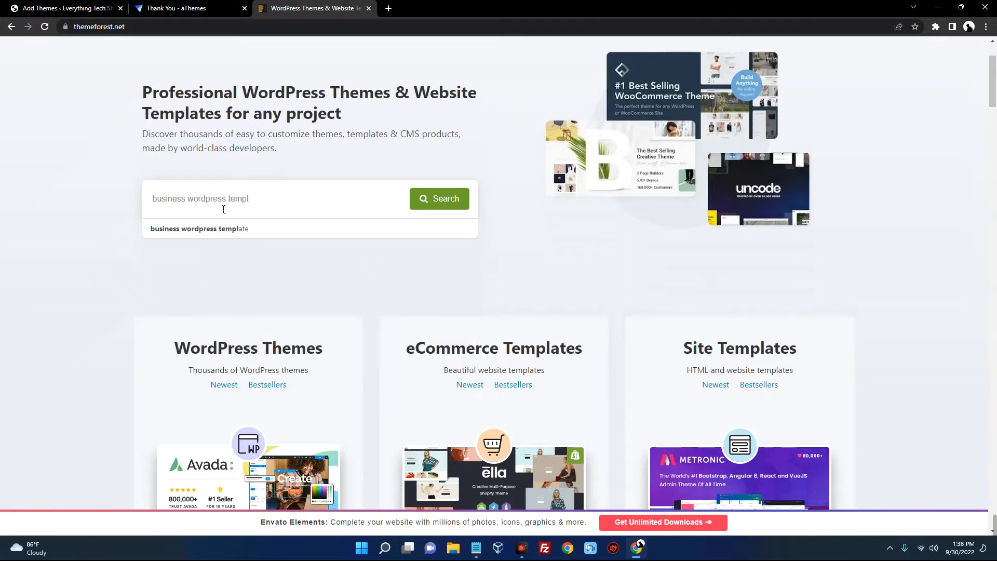
pyautogui.click(244, 231)
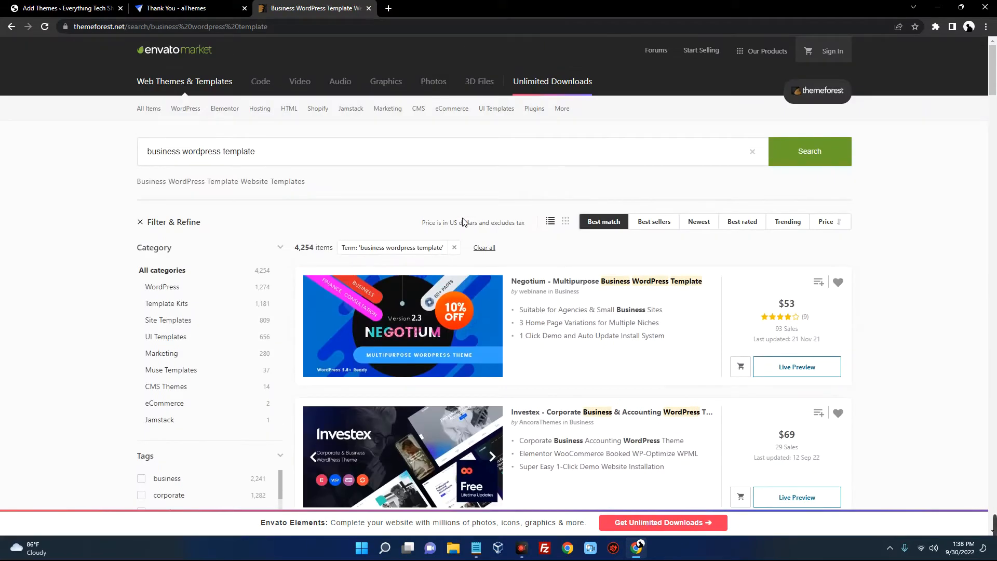
# Browse the 4,254 business template results, then select the search query
pyautogui.scroll(-7, 464, 221)
pyautogui.scroll(5, 464, 222)
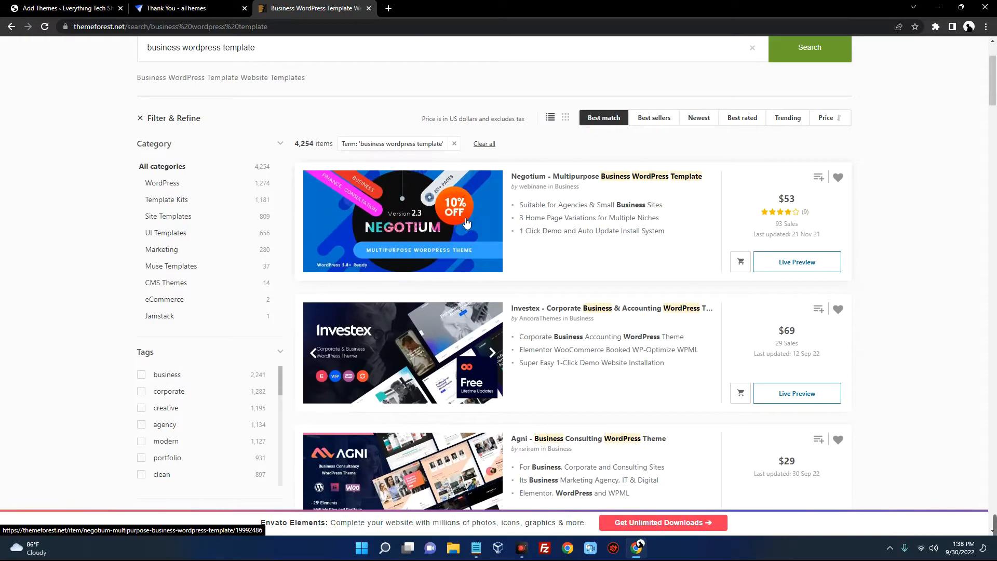
pyautogui.scroll(-1, 466, 223)
pyautogui.scroll(-5, 466, 222)
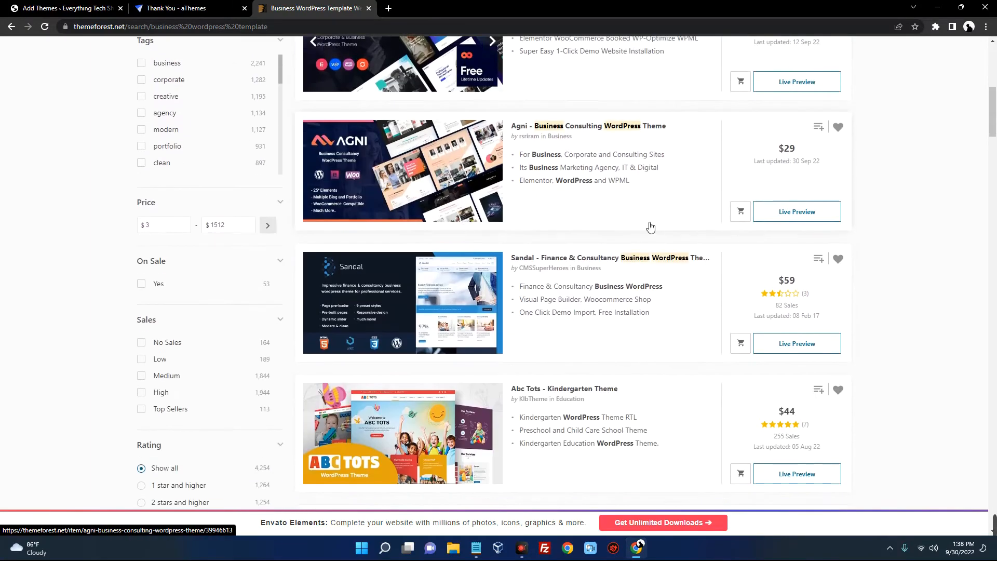
pyautogui.scroll(-4, 785, 155)
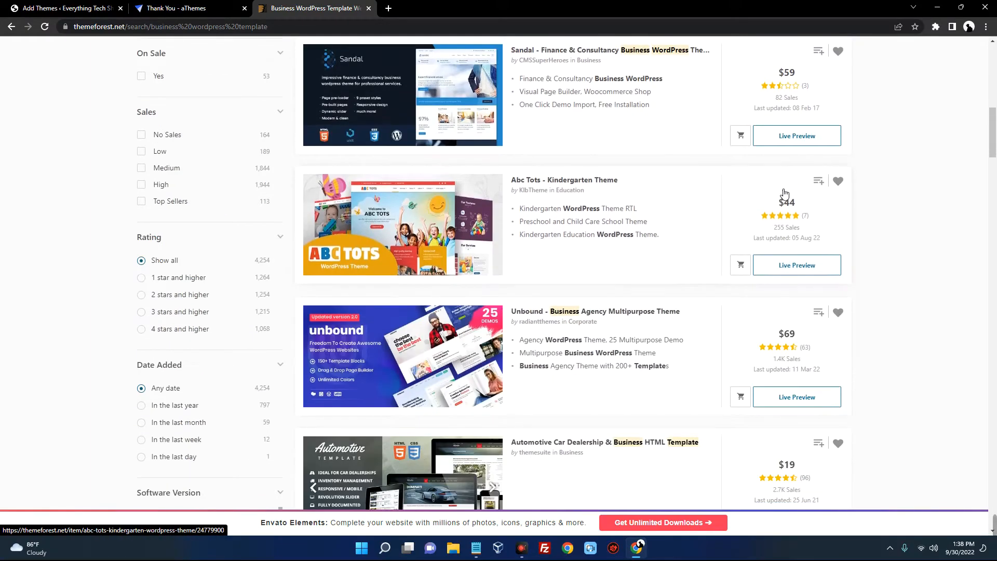
pyautogui.scroll(-1, 791, 211)
pyautogui.scroll(13, 782, 214)
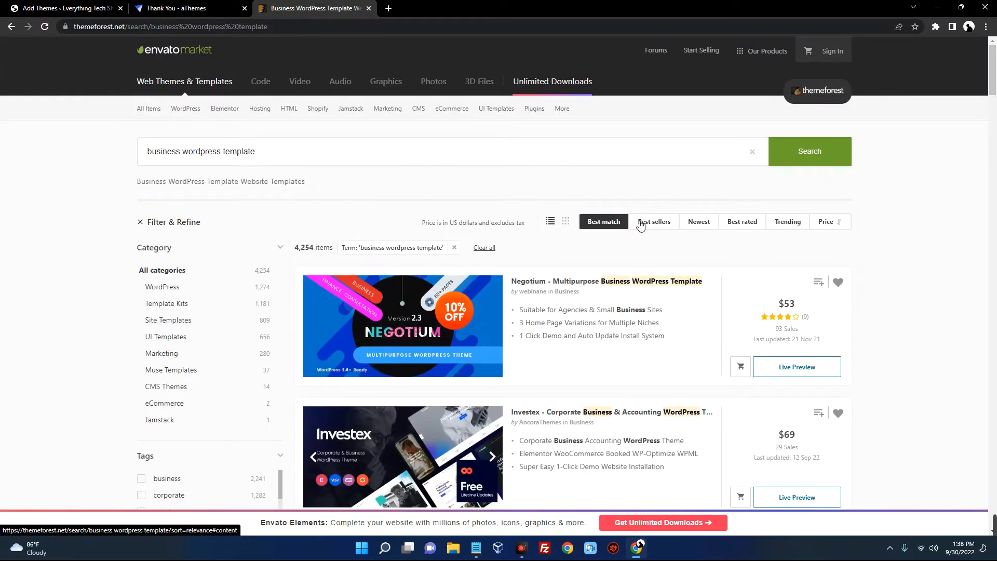
pyautogui.scroll(-2, 710, 232)
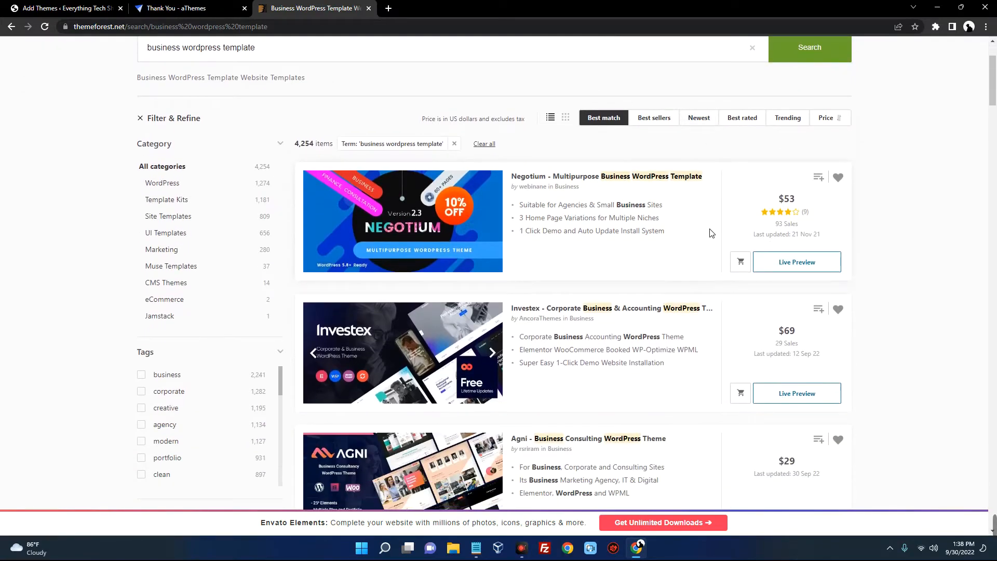
pyautogui.scroll(-6, 711, 233)
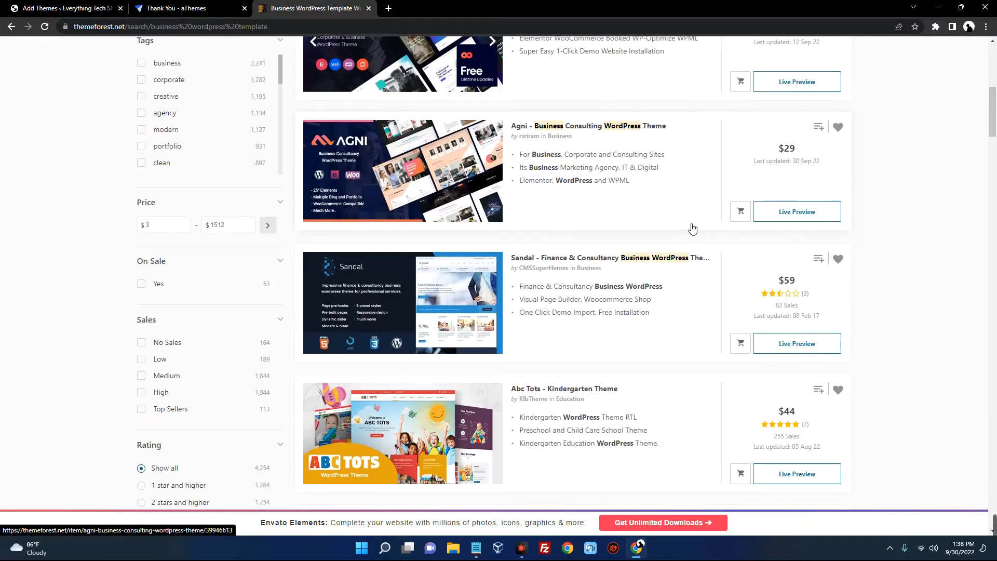
pyautogui.scroll(-4, 698, 231)
pyautogui.scroll(12, 675, 229)
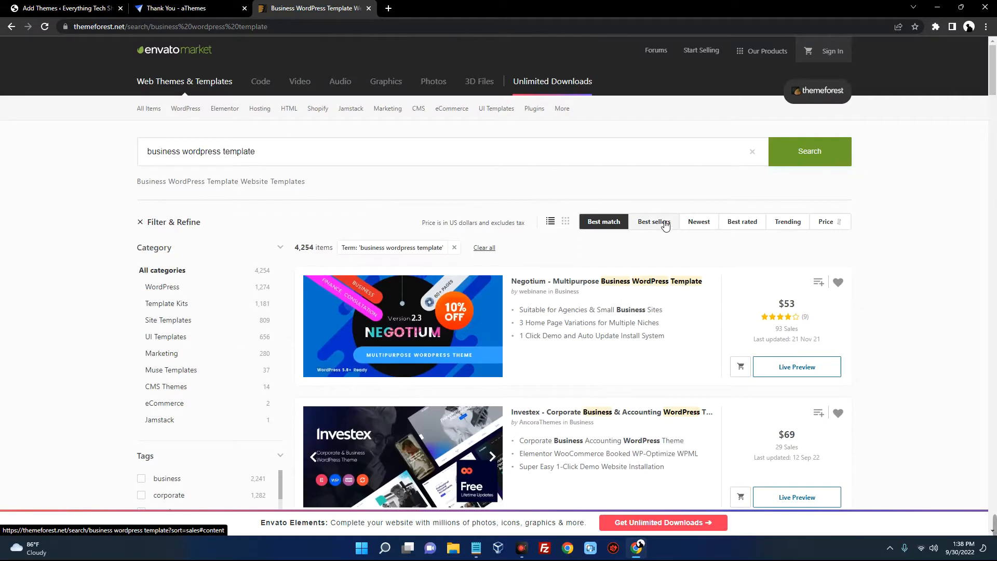
pyautogui.tripleClick(201, 160)
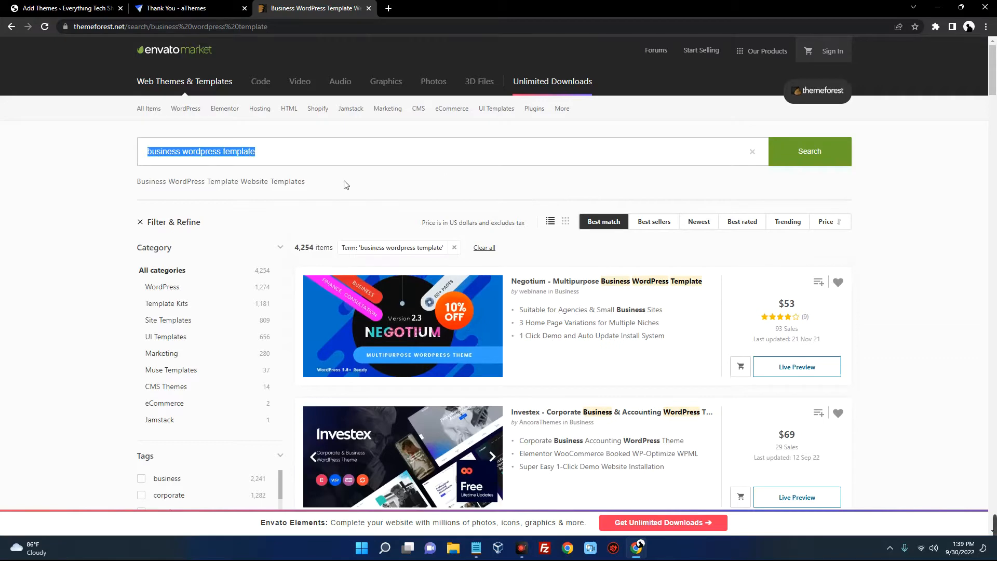
pyautogui.click(73, 8)
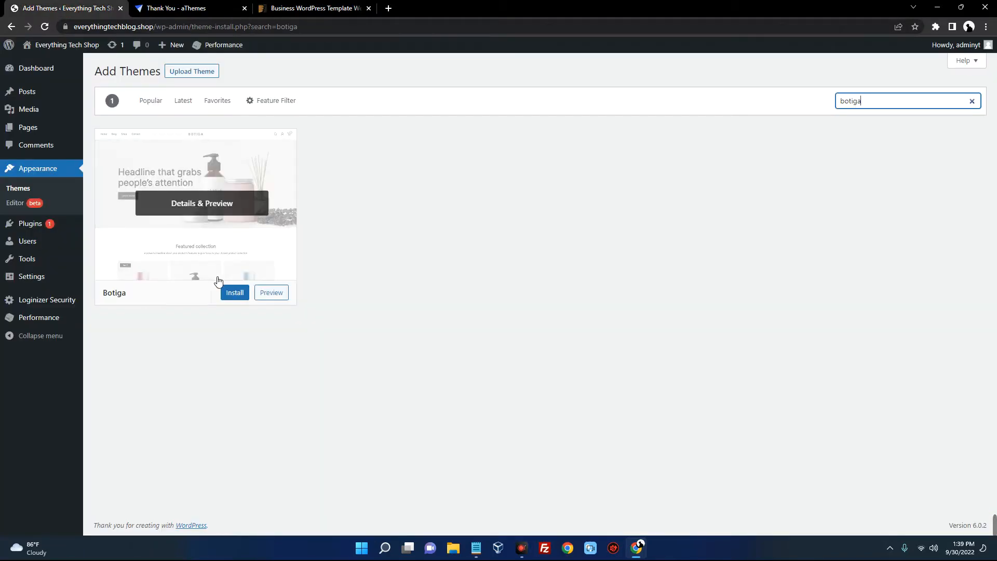
# Install the Botiga theme from its Add Themes card and activate it
pyautogui.click(244, 255)
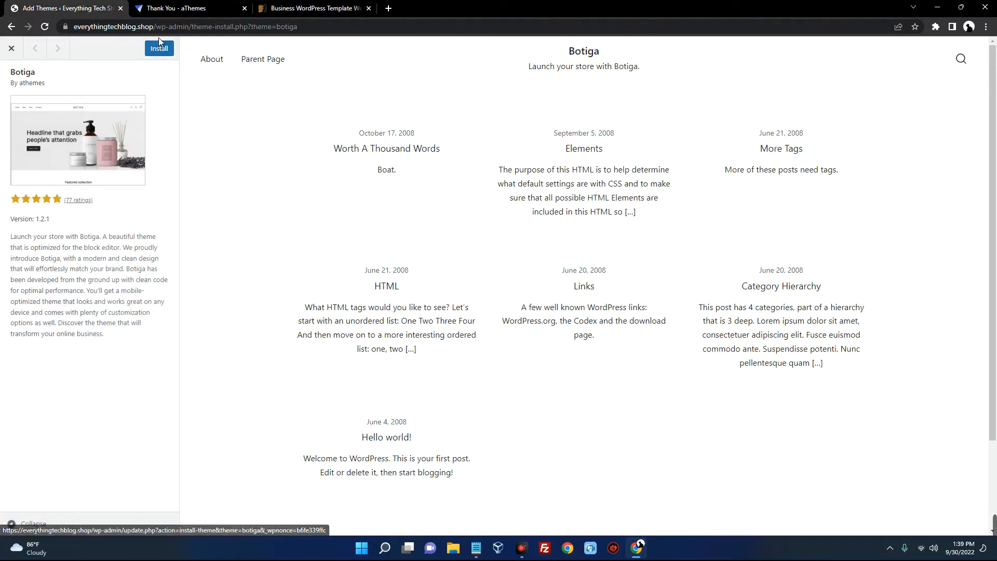
pyautogui.click(168, 52)
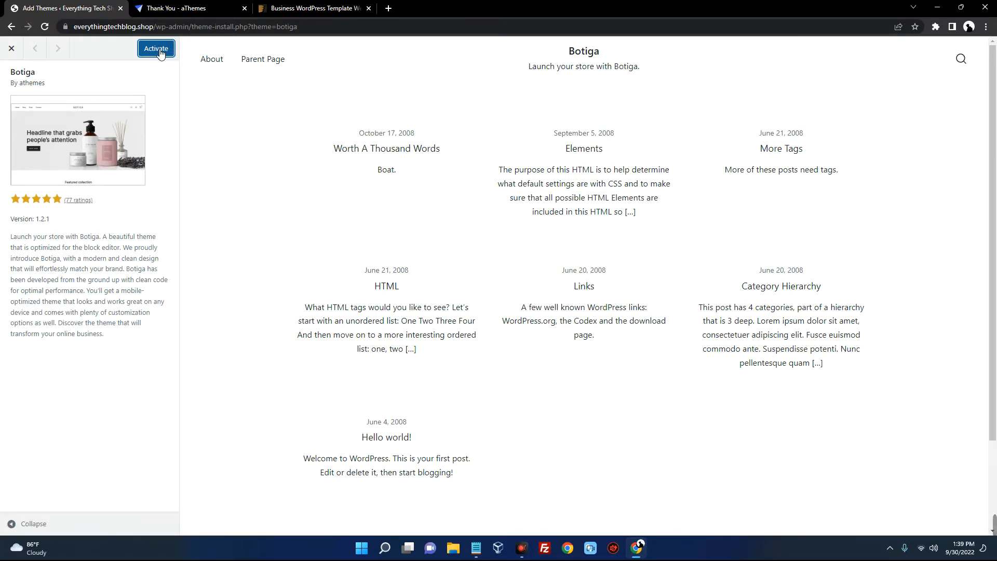
pyautogui.click(160, 52)
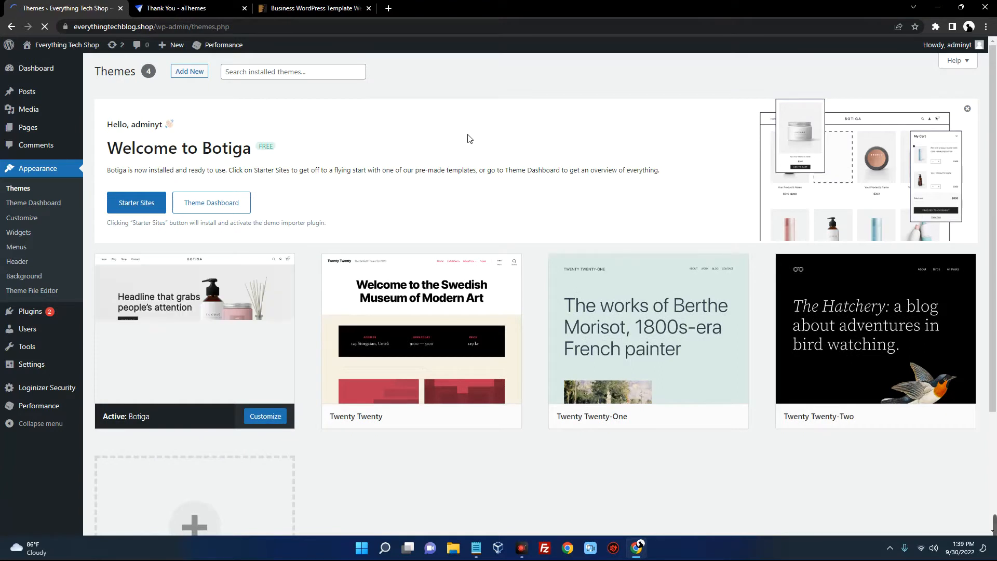
# From the Themes overview with Botiga active, go to Add New themes
pyautogui.scroll(-2, 470, 138)
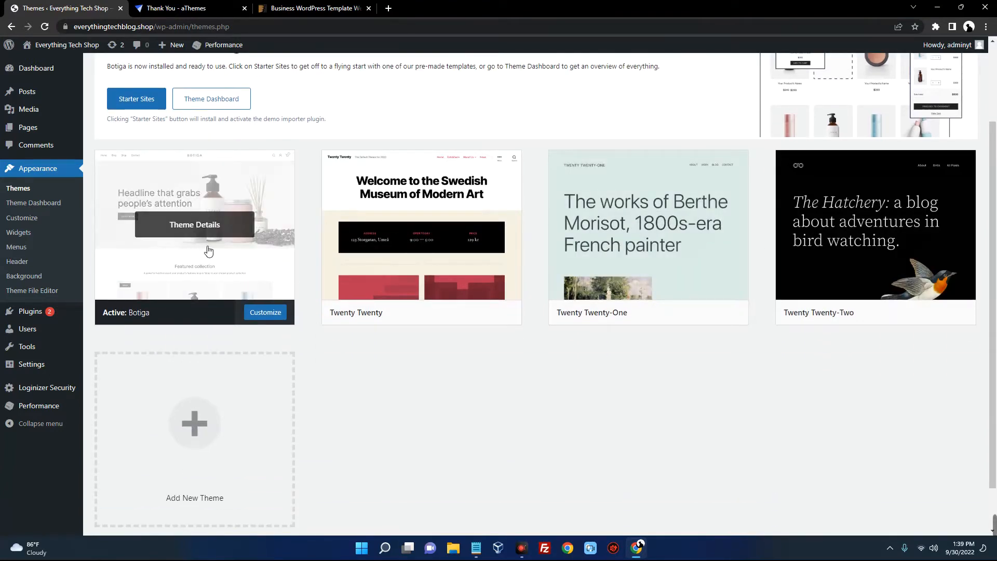
pyautogui.scroll(2, 229, 241)
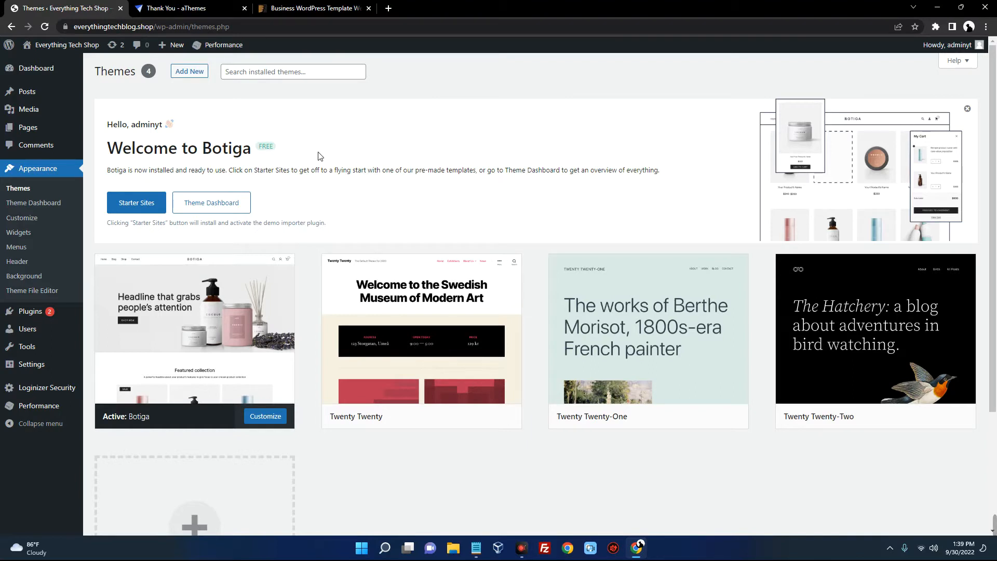
pyautogui.click(189, 71)
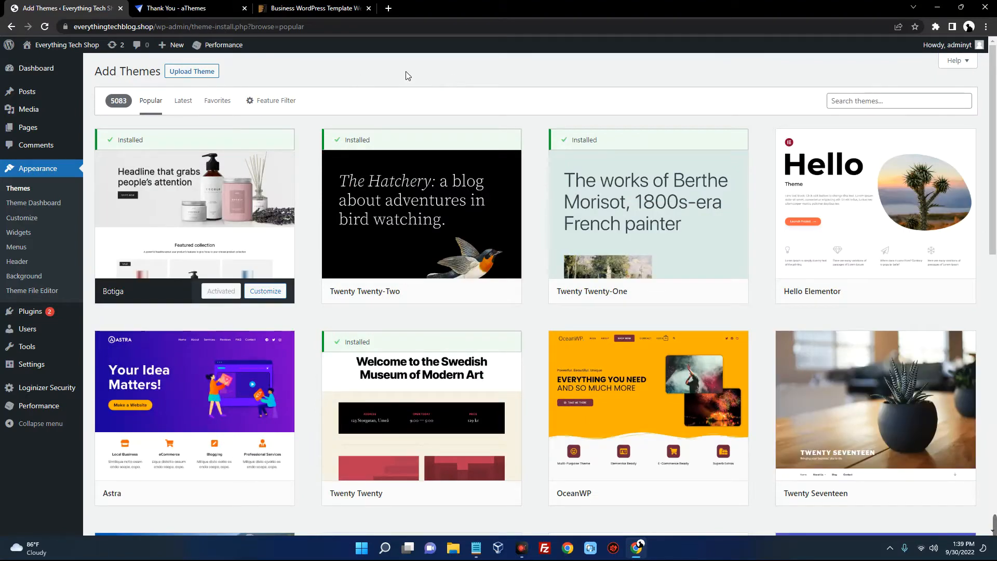
# Show the Upload Theme form, browse Downloads > Compressed for a zip, then cancel without choosing
pyautogui.click(197, 72)
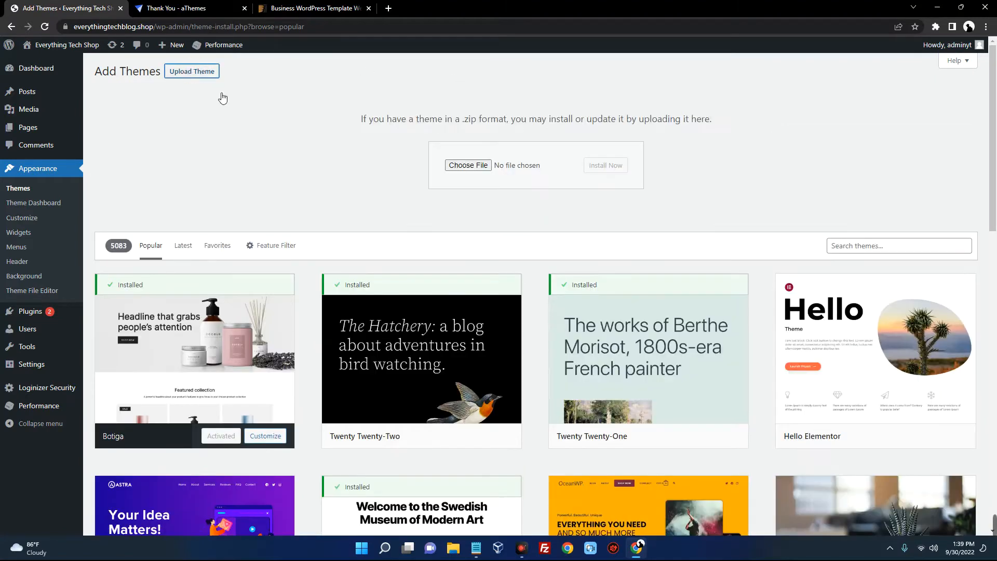
pyautogui.click(475, 167)
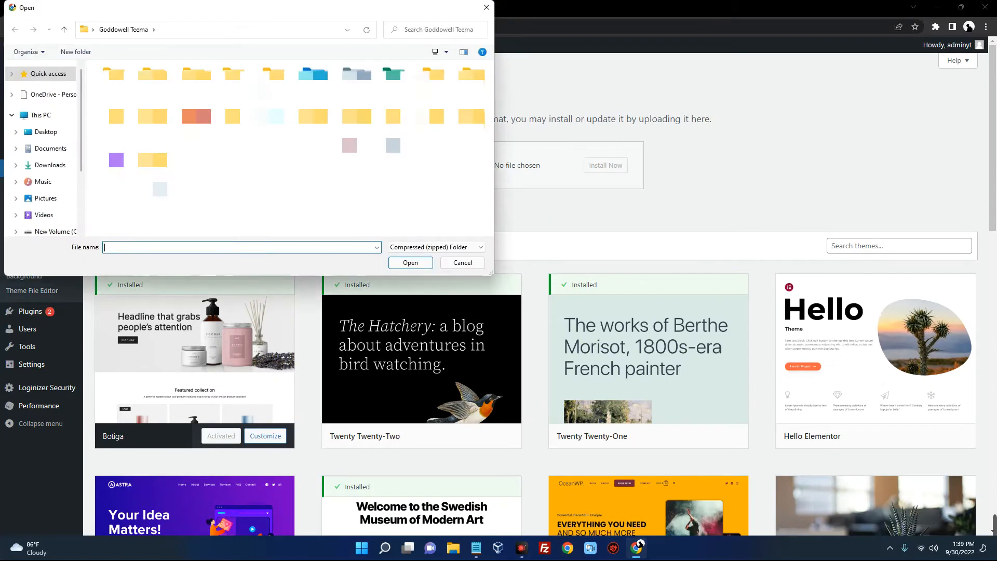
pyautogui.click(50, 165)
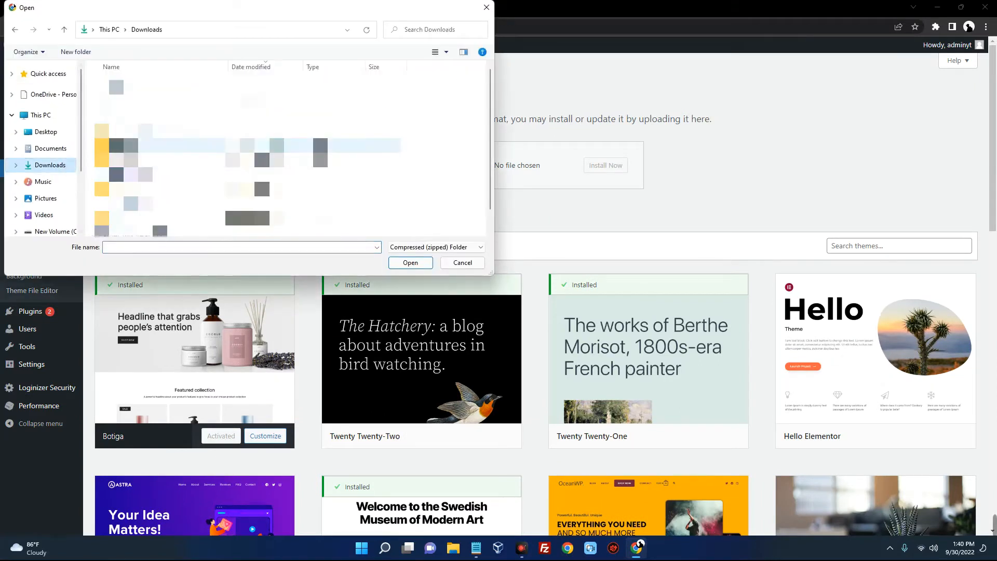
pyautogui.doubleClick(156, 101)
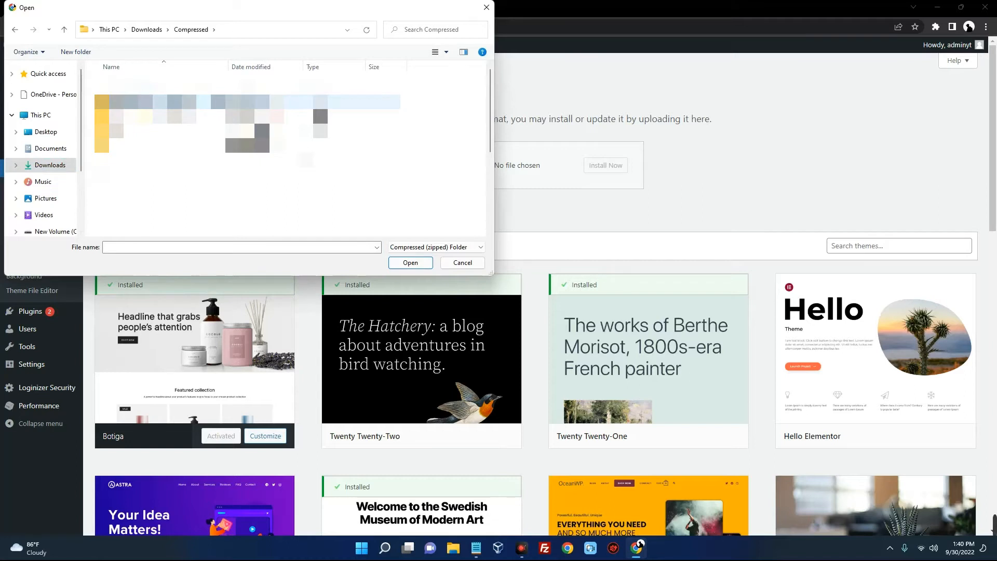
pyautogui.scroll(-3, 234, 155)
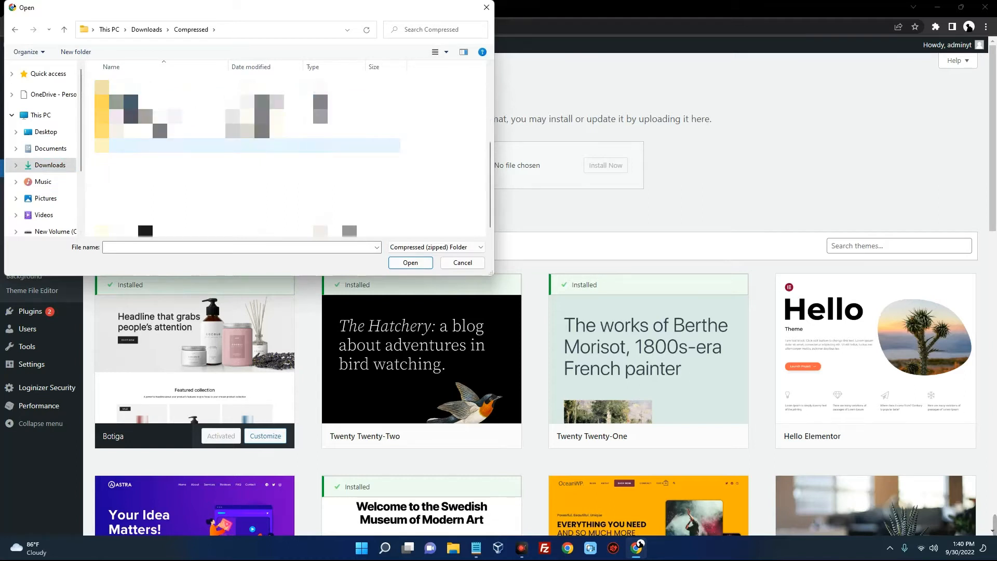
pyautogui.click(462, 262)
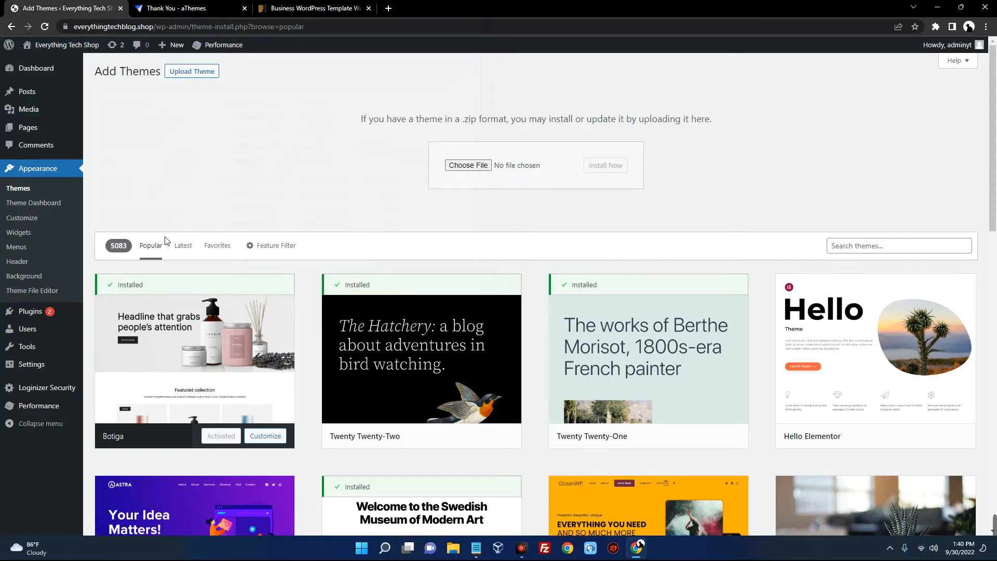
# Open the live site in a new tab, then return to the Themes admin page
pyautogui.moveTo(57, 45)
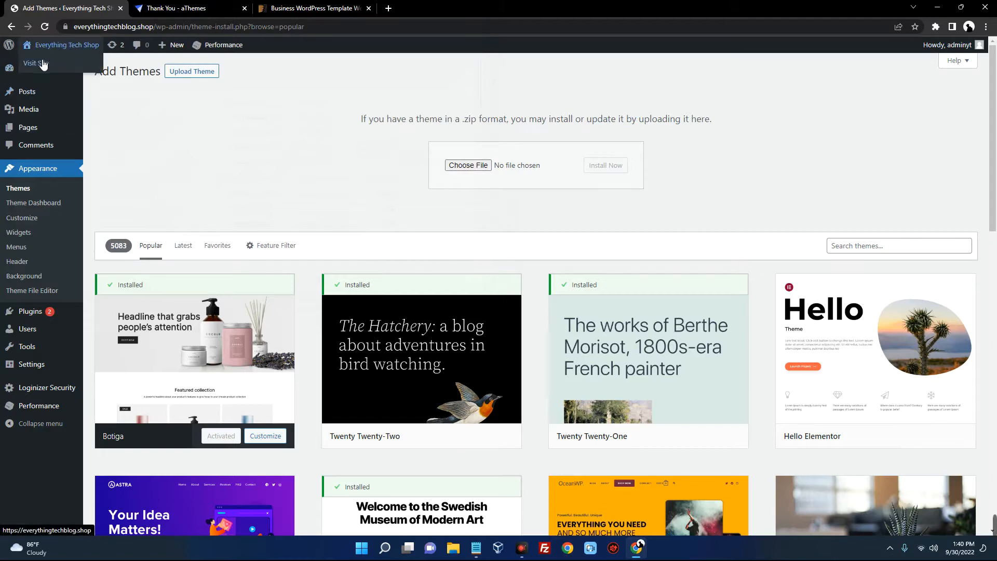
pyautogui.rightClick(40, 62)
pyautogui.click(61, 72)
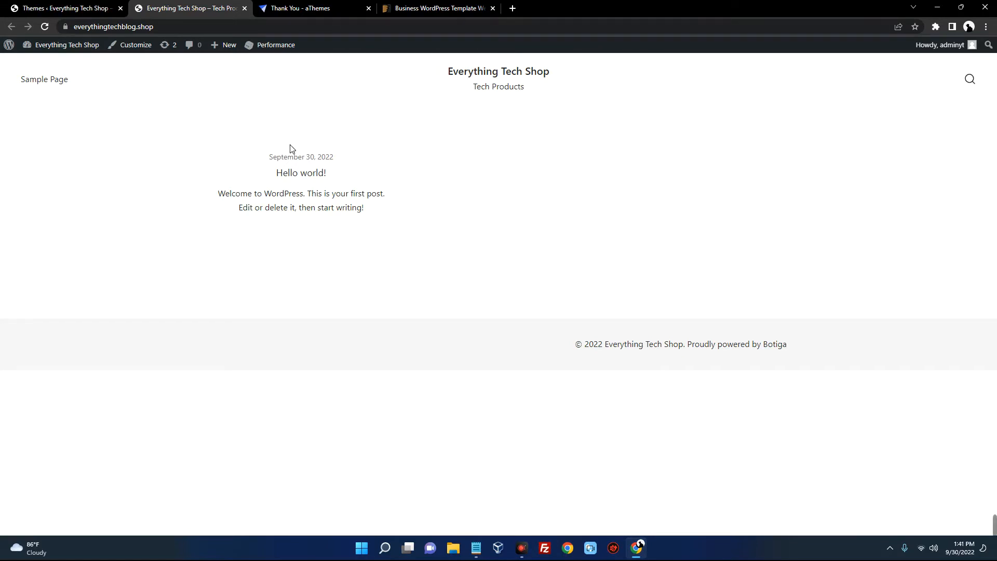
pyautogui.click(74, 10)
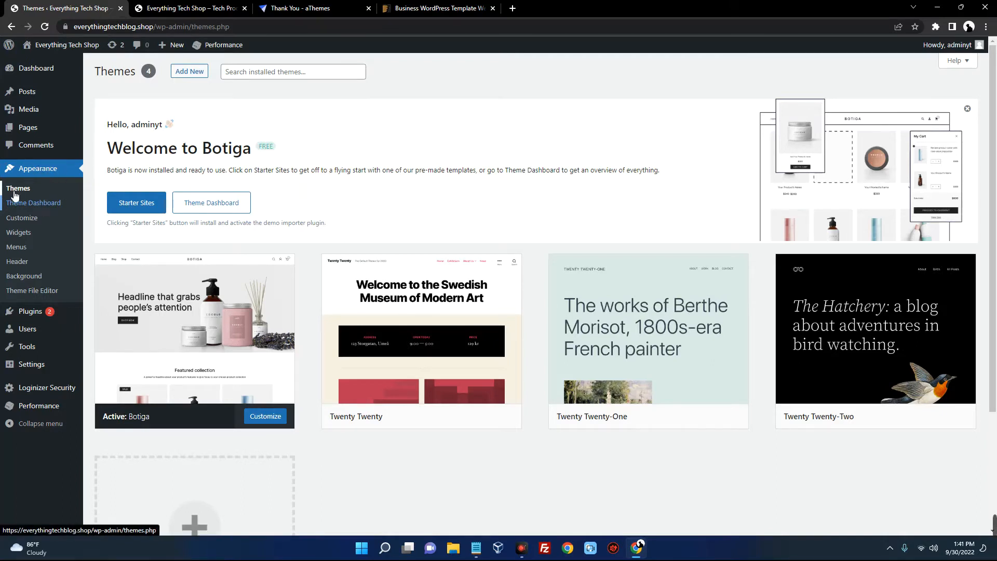
# Open the Botiga Theme Dashboard and its Starter Sites gallery
pyautogui.click(19, 206)
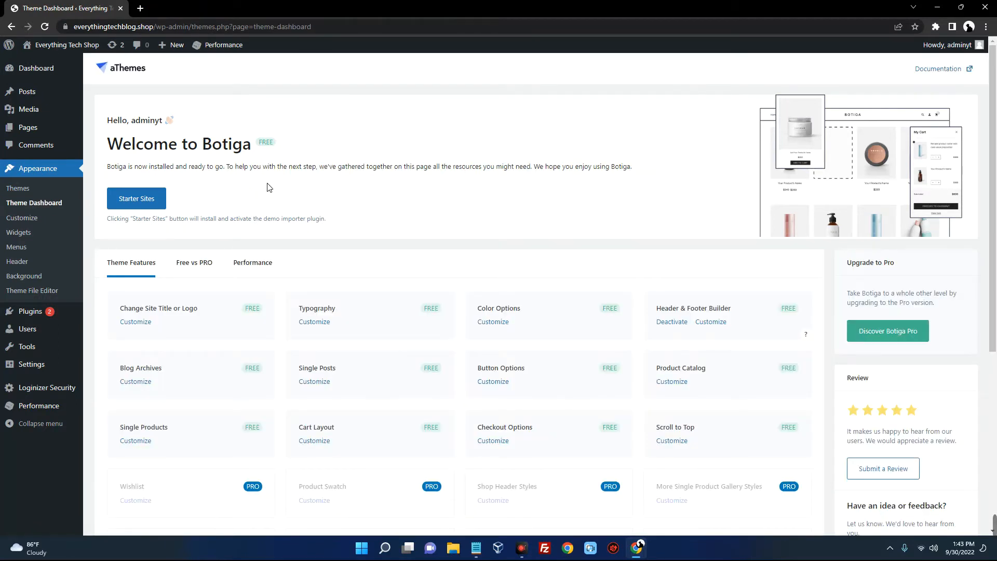
pyautogui.click(146, 202)
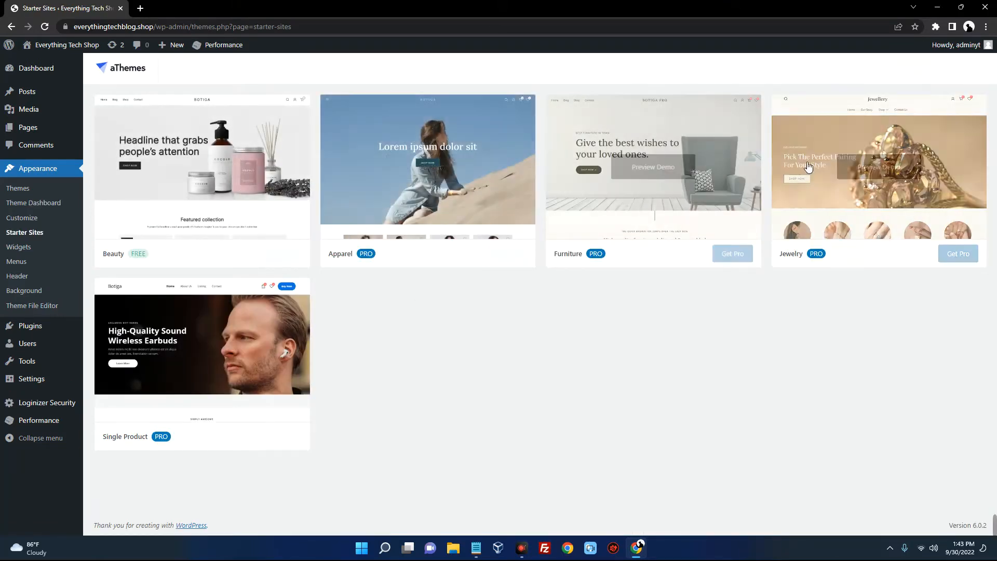
pyautogui.moveTo(209, 183)
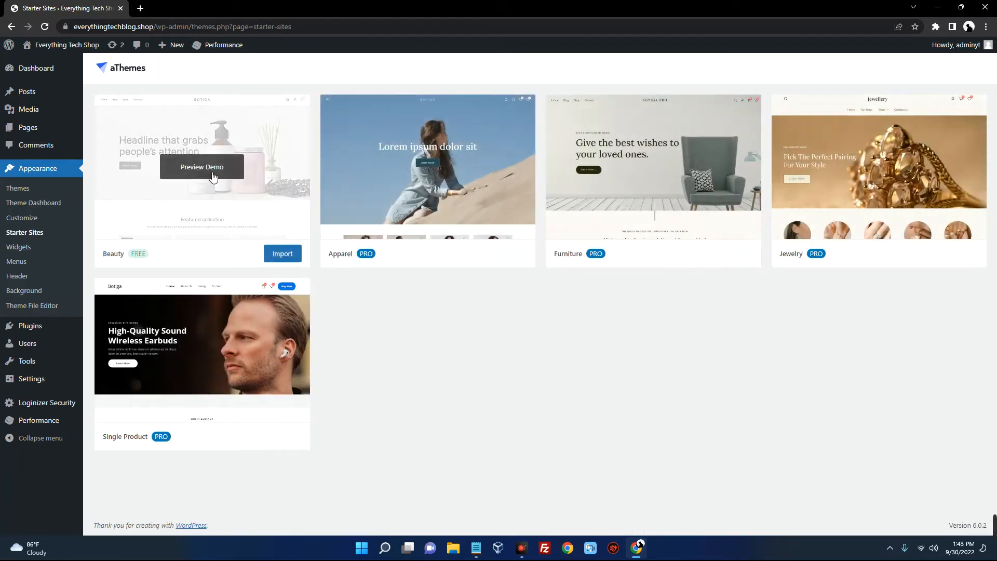
# Import the free Beauty starter site with all plugins, including WPForms, and its content
pyautogui.click(294, 254)
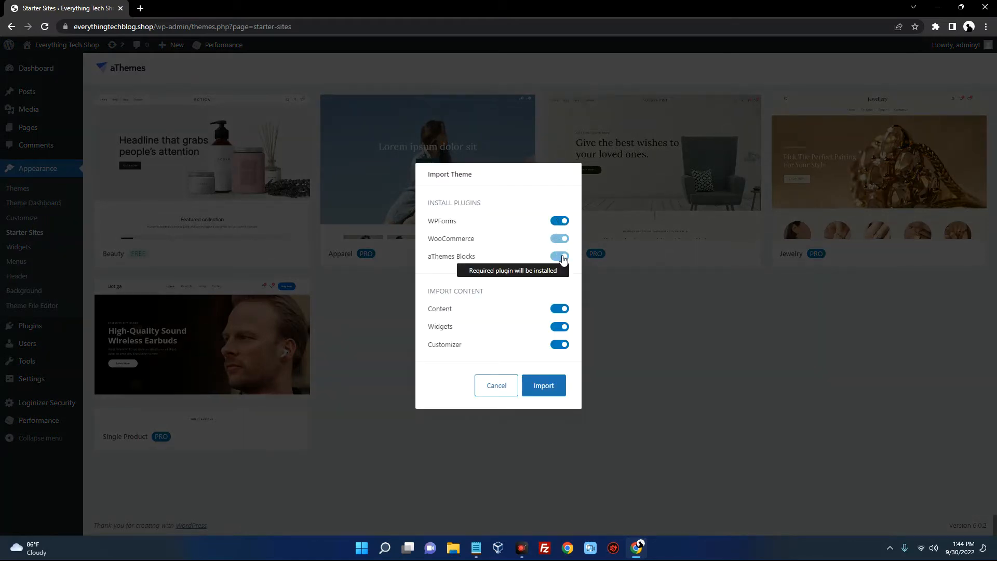
pyautogui.click(561, 223)
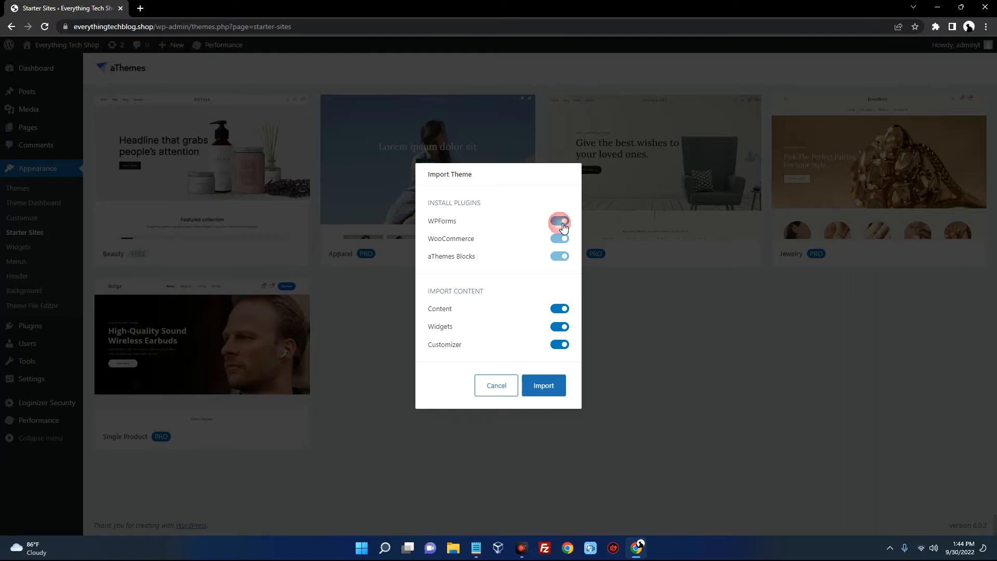
pyautogui.click(561, 224)
pyautogui.click(551, 390)
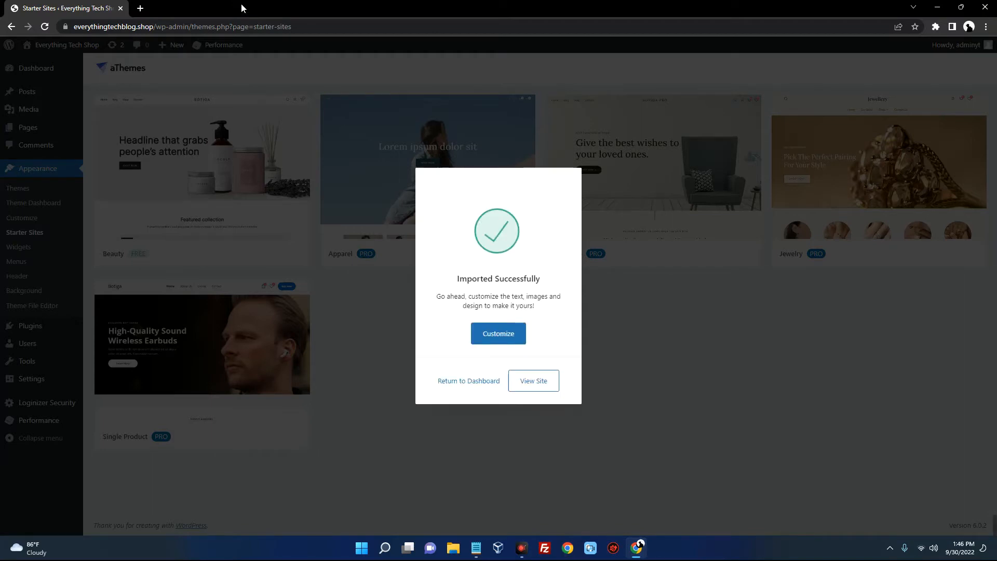
# Open the Customizer for the imported Beauty site and look over its preview
pyautogui.click(498, 335)
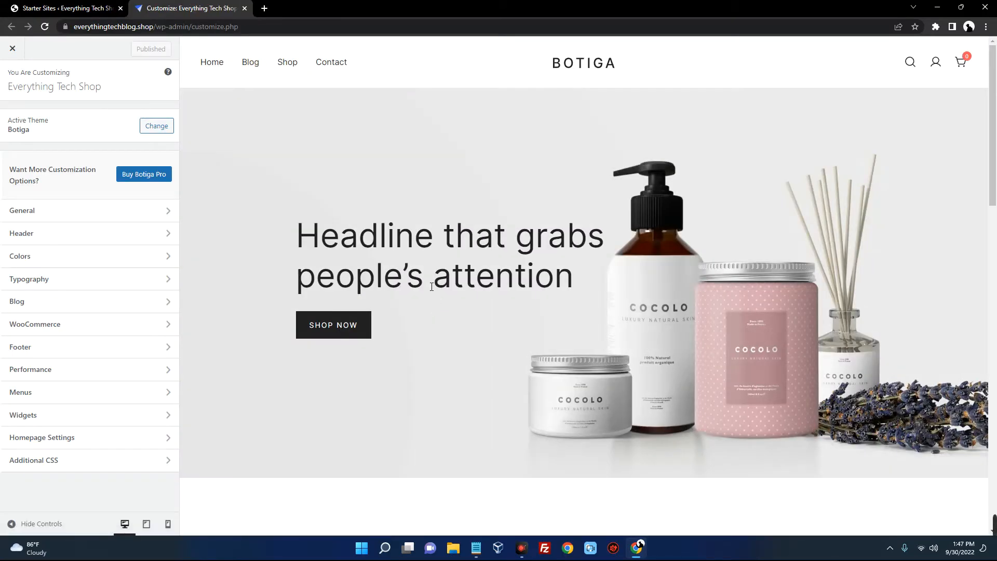
pyautogui.scroll(-10, 435, 296)
pyautogui.scroll(-9, 427, 282)
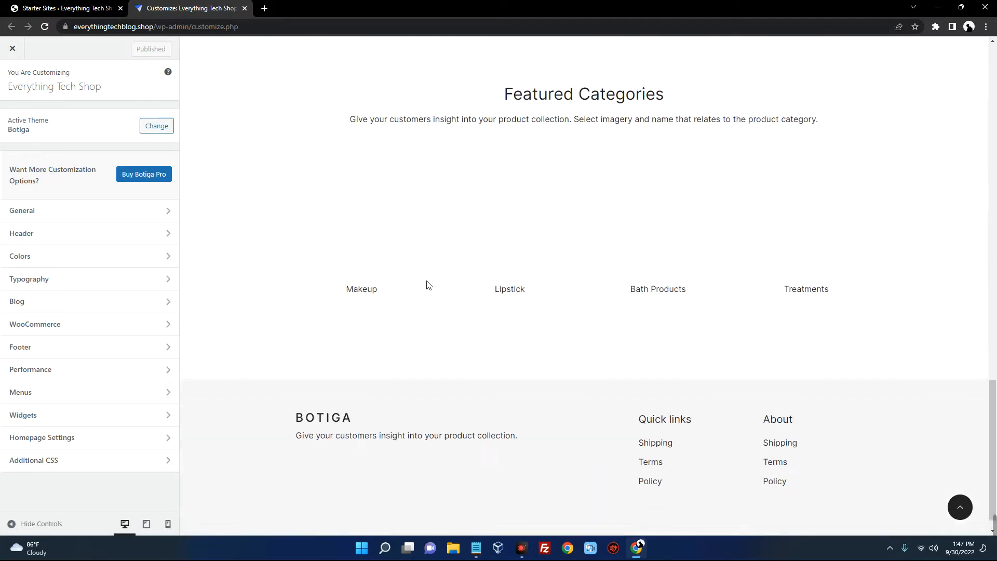
pyautogui.scroll(8, 438, 318)
pyautogui.scroll(10, 438, 317)
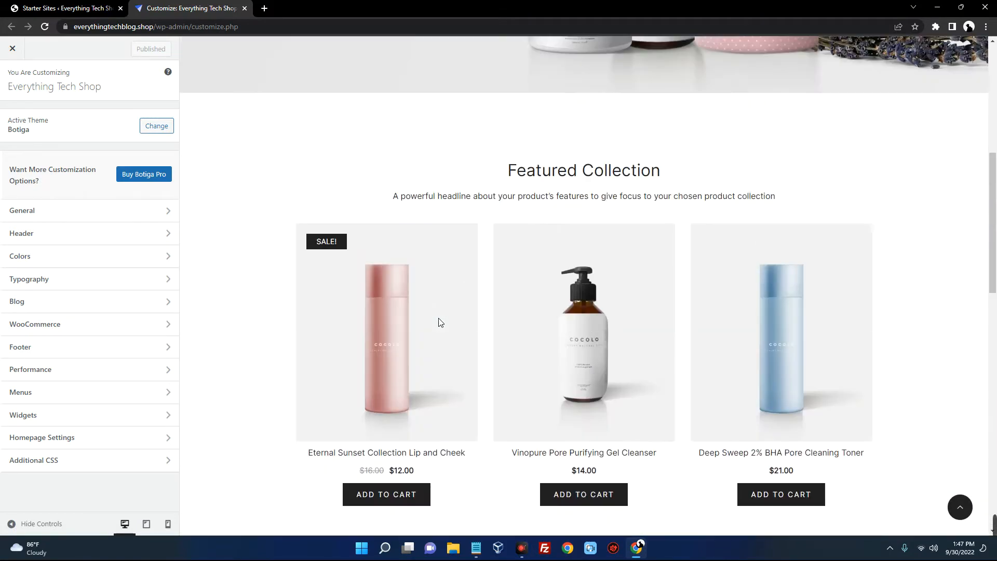
pyautogui.click(367, 245)
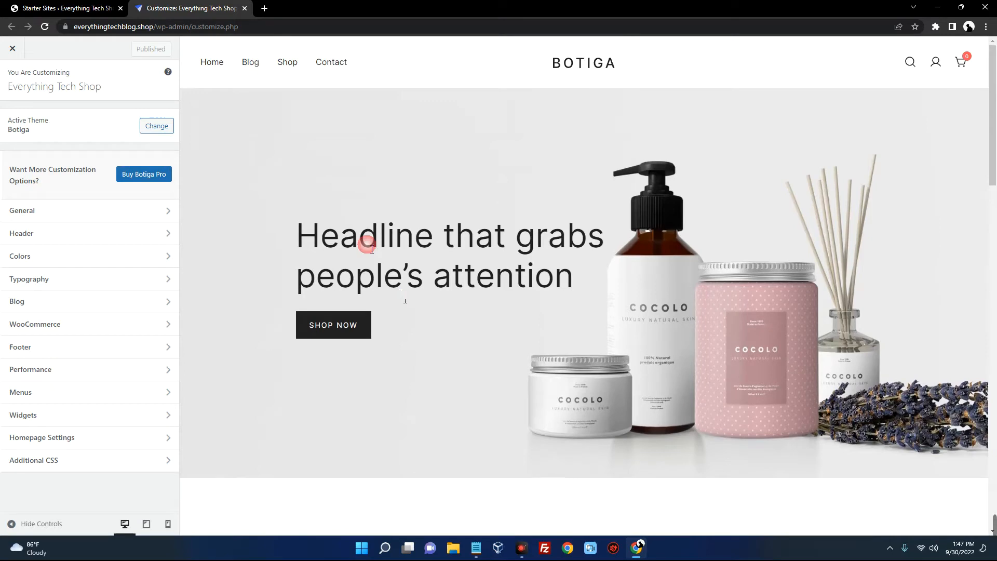
pyautogui.click(140, 210)
# Return to the admin dashboard and open Pages > All Pages
pyautogui.click(57, 11)
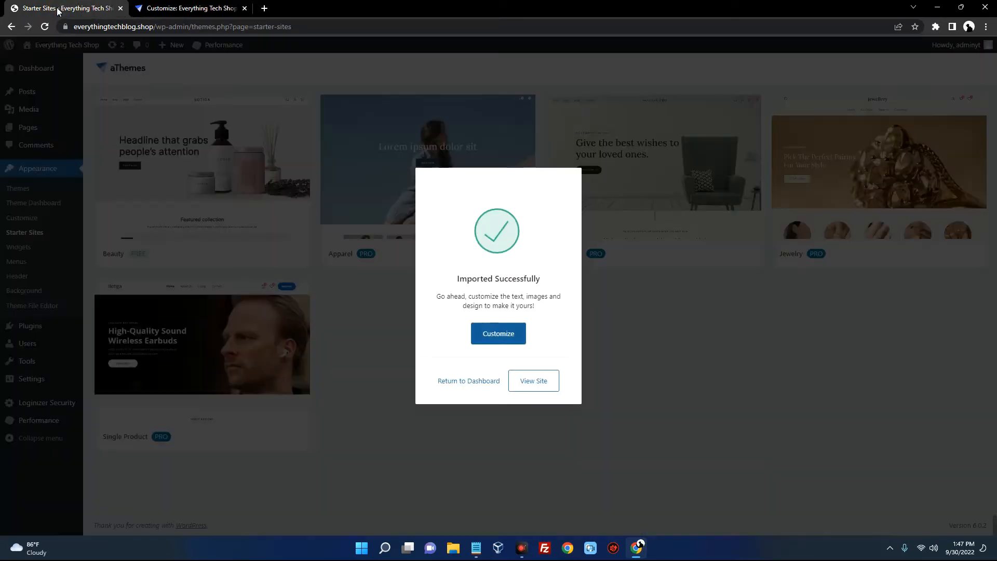
pyautogui.click(453, 386)
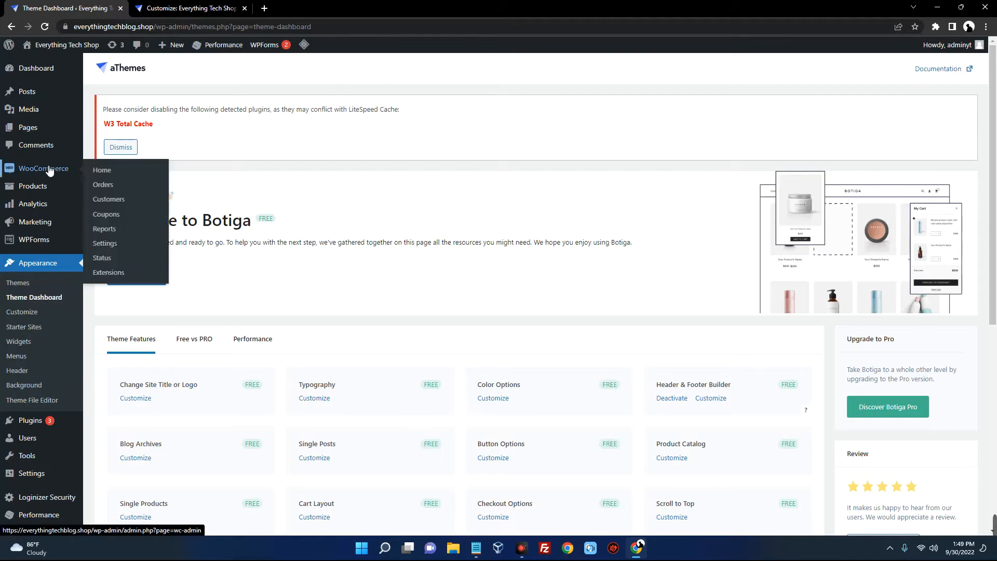
pyautogui.moveTo(23, 131)
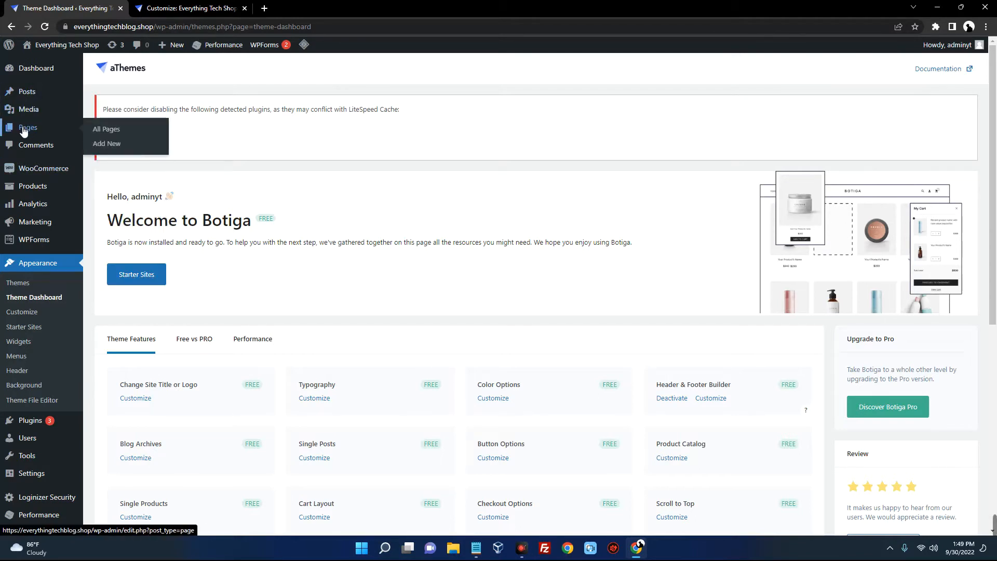
pyautogui.click(115, 133)
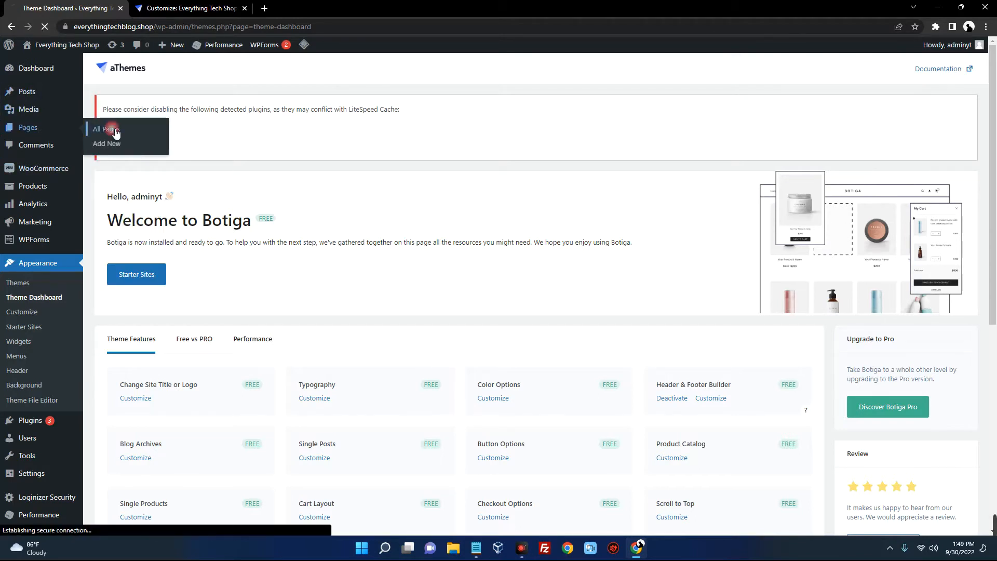
# Highlight the 'Home — Front Page' title and compare it with the customizer preview
pyautogui.scroll(-2, 244, 179)
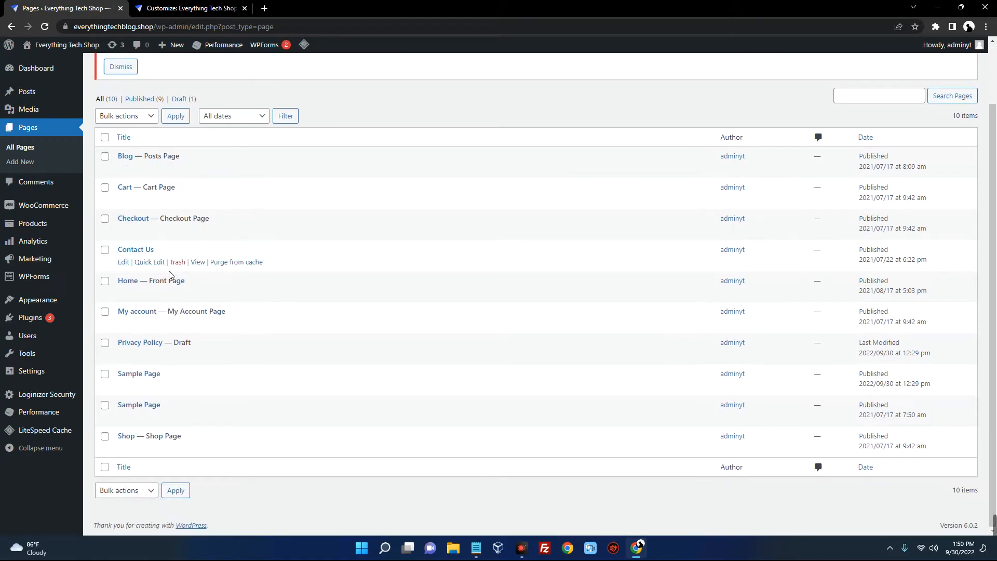
pyautogui.moveTo(187, 283); pyautogui.dragTo(114, 284)
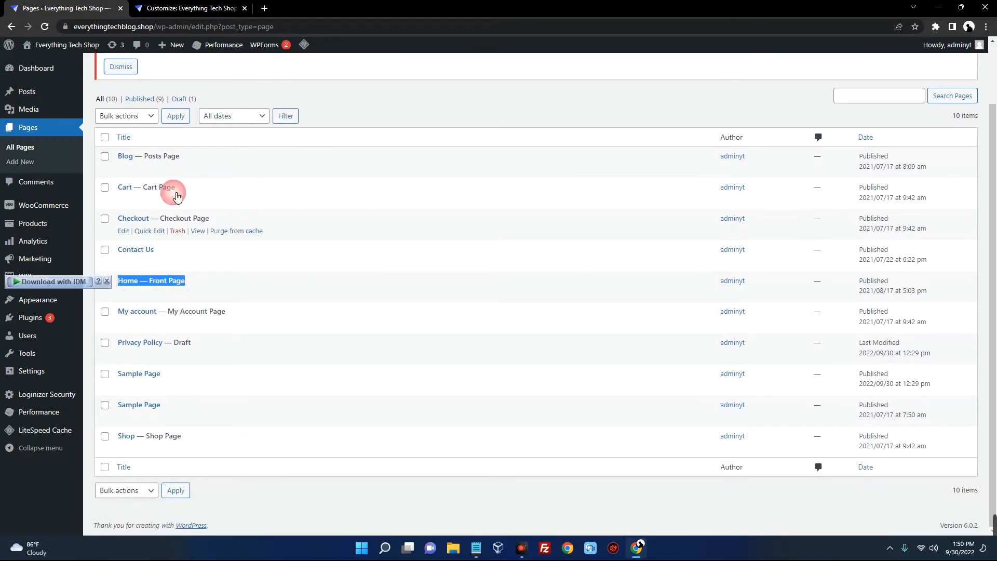
pyautogui.click(194, 11)
pyautogui.scroll(-15, 451, 231)
pyautogui.scroll(13, 447, 229)
pyautogui.click(71, 10)
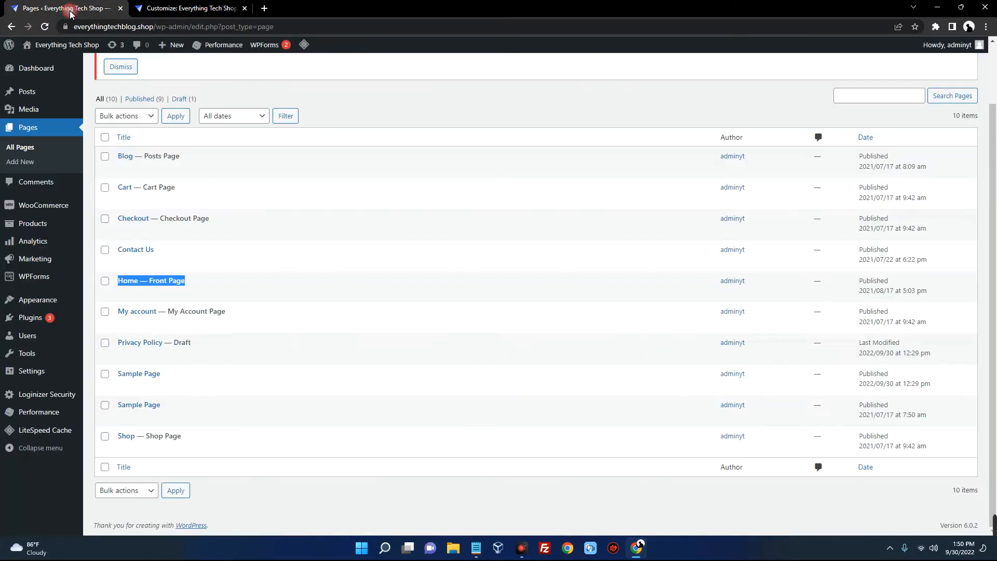
# Open the Home page in the block editor and inspect the Newest Products grid
pyautogui.click(124, 293)
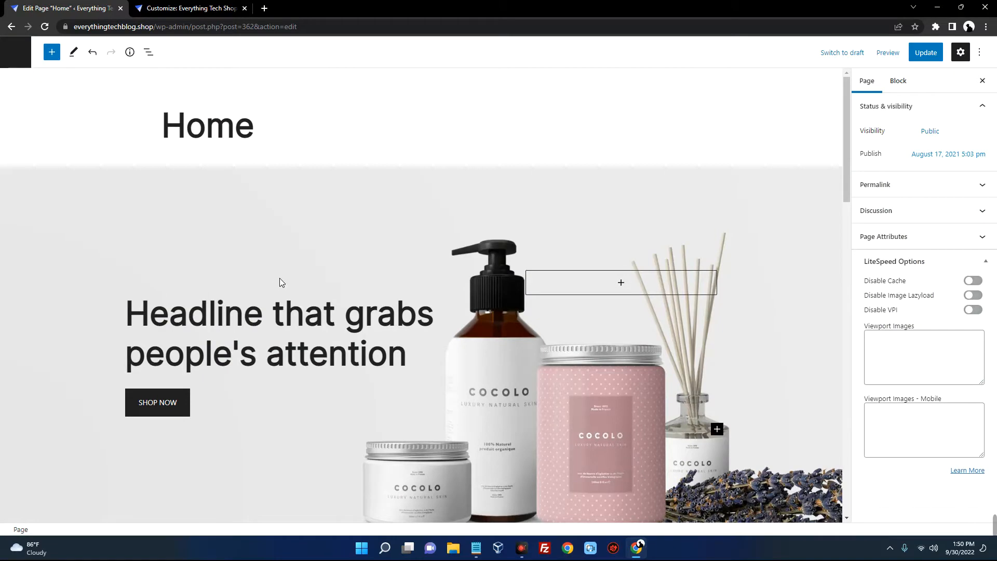
pyautogui.scroll(-12, 285, 269)
pyautogui.scroll(6, 288, 273)
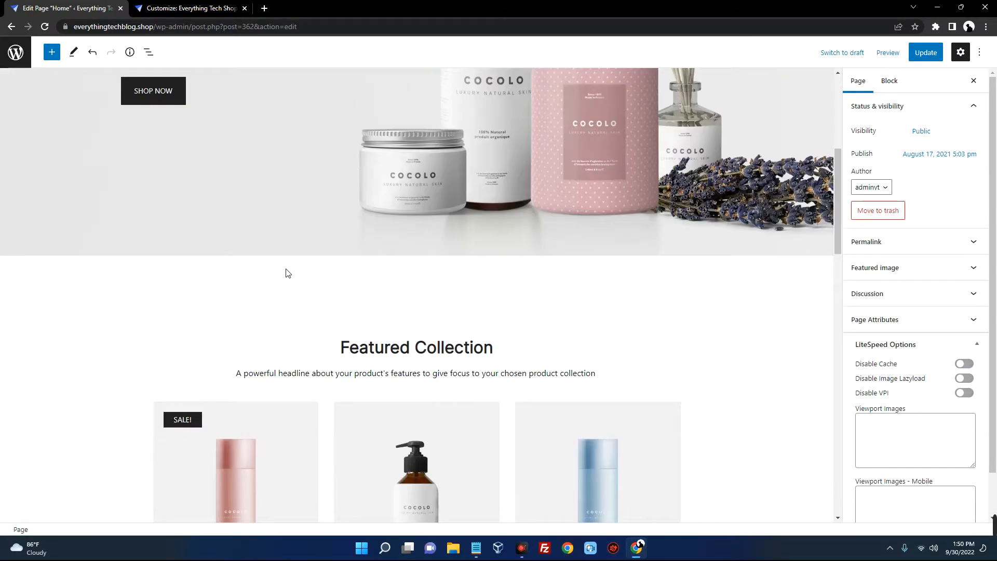
pyautogui.scroll(-5, 288, 273)
pyautogui.click(242, 247)
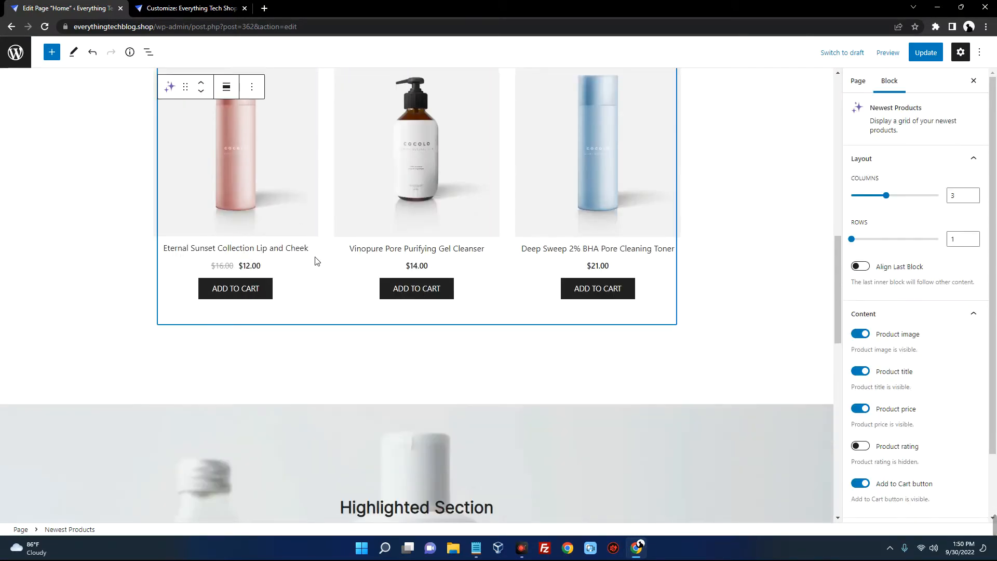
pyautogui.scroll(11, 315, 257)
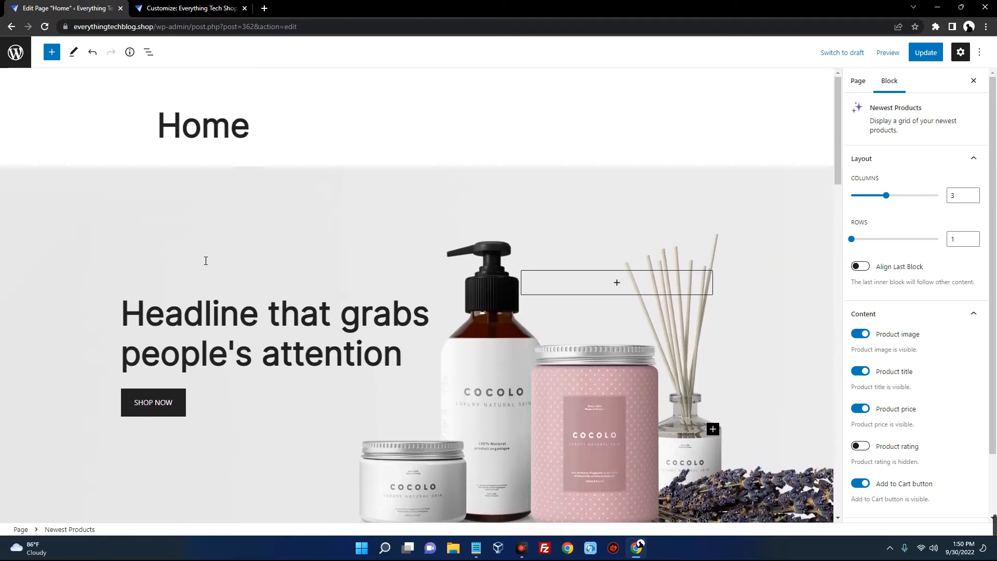
pyautogui.scroll(-2, 266, 276)
# Rewrite the hero headline as 'Iphone 14 Pro Max' with 'Now Available!' on a second line
pyautogui.click(208, 213)
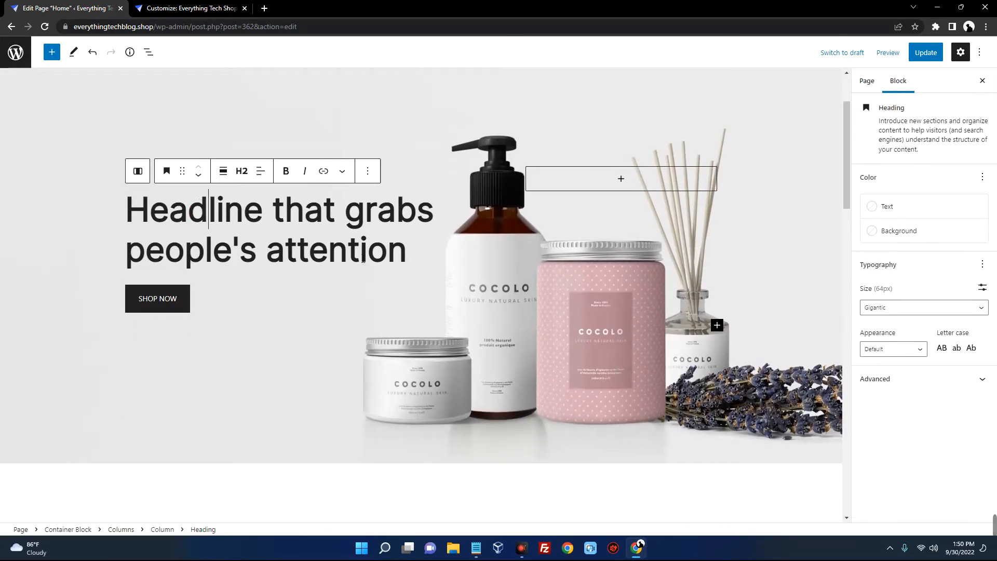
pyautogui.tripleClick(394, 255)
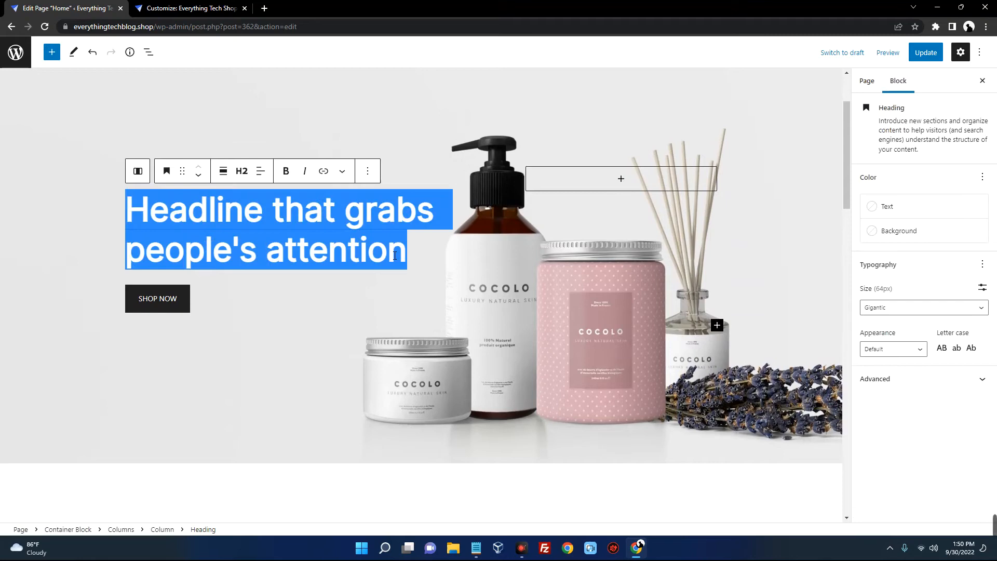
pyautogui.write('This is a DEMO Headline')
pyautogui.scroll(2, 345, 260)
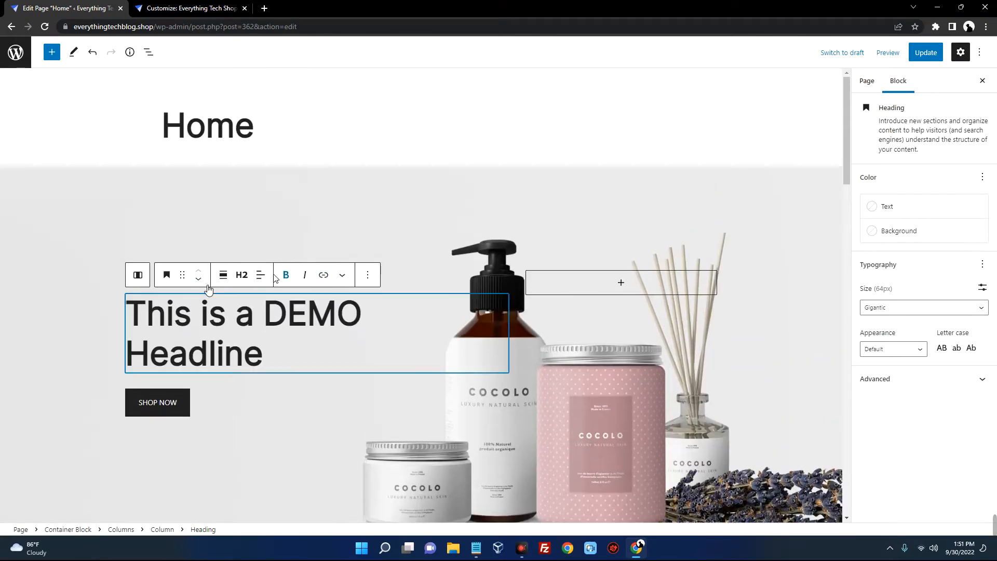
pyautogui.scroll(-2, 291, 256)
pyautogui.click(177, 299)
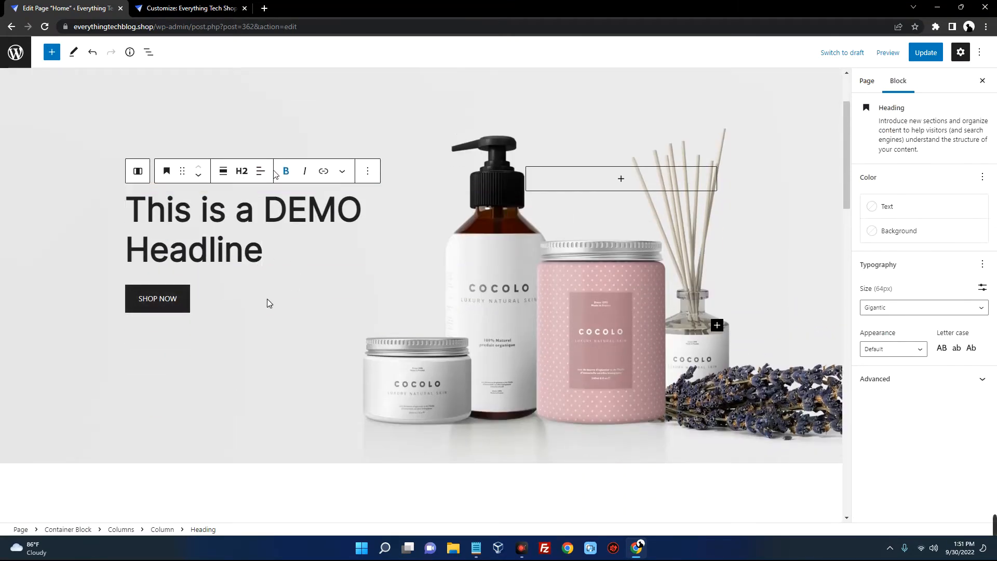
pyautogui.click(270, 245)
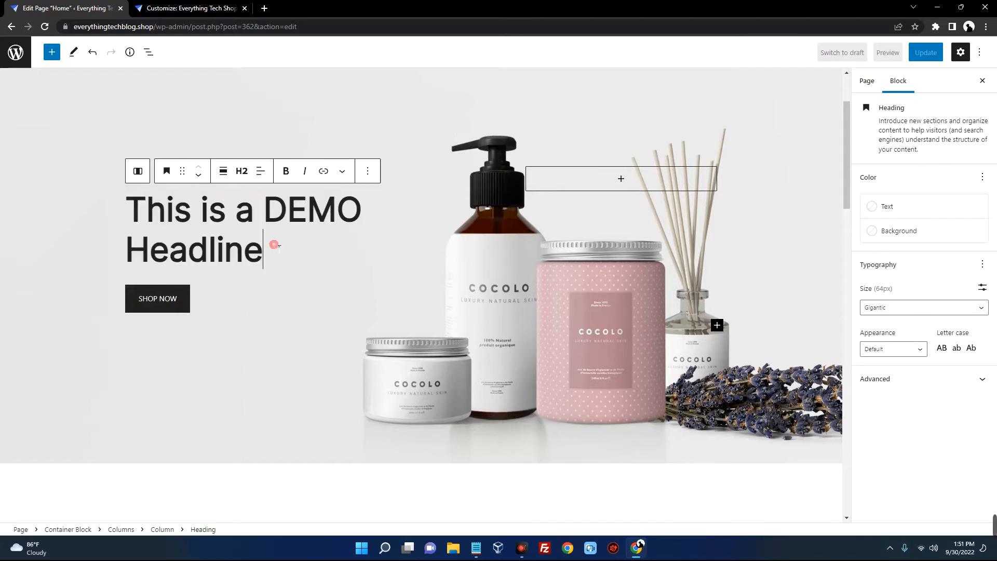
pyautogui.moveTo(265, 248); pyautogui.dragTo(126, 224)
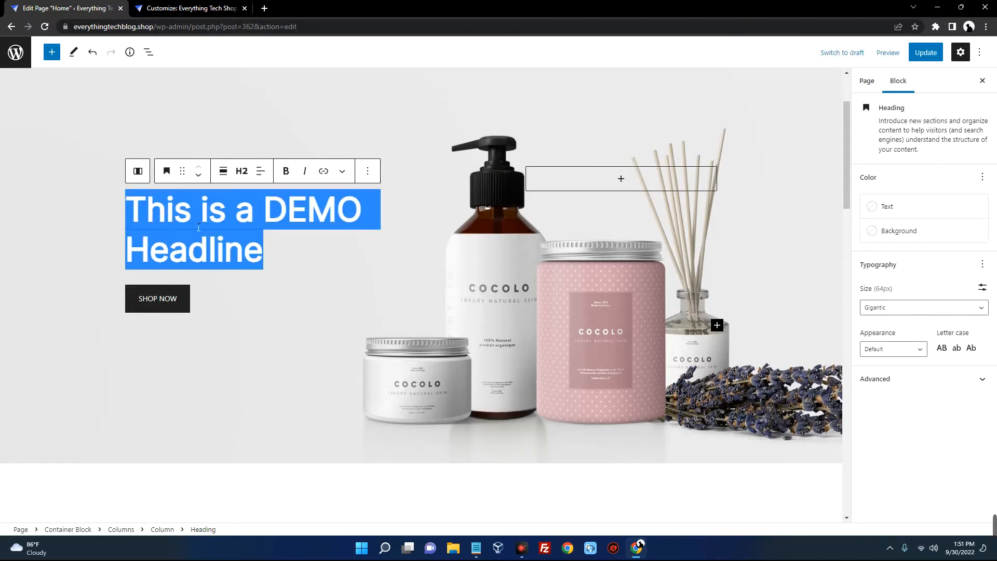
pyautogui.write('Iphone ')
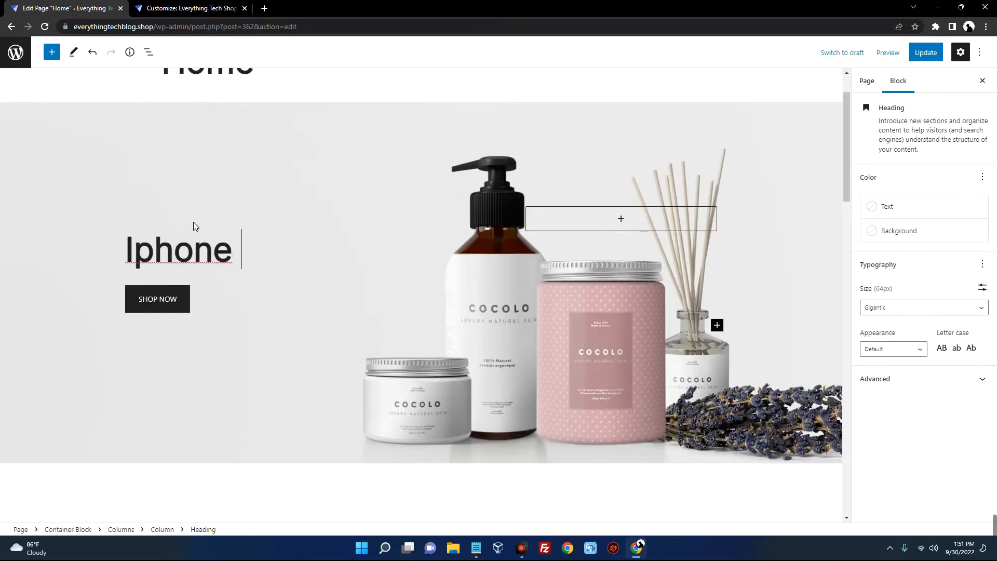
pyautogui.write('14 Pro ')
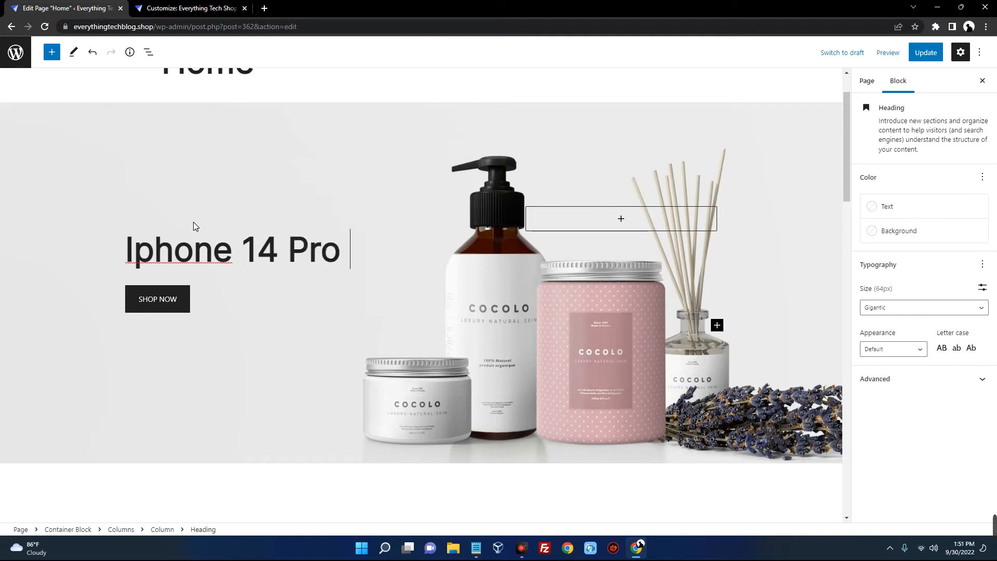
pyautogui.write('Max')
pyautogui.hotkey('shift', 'Return')
pyautogui.write('Now ')
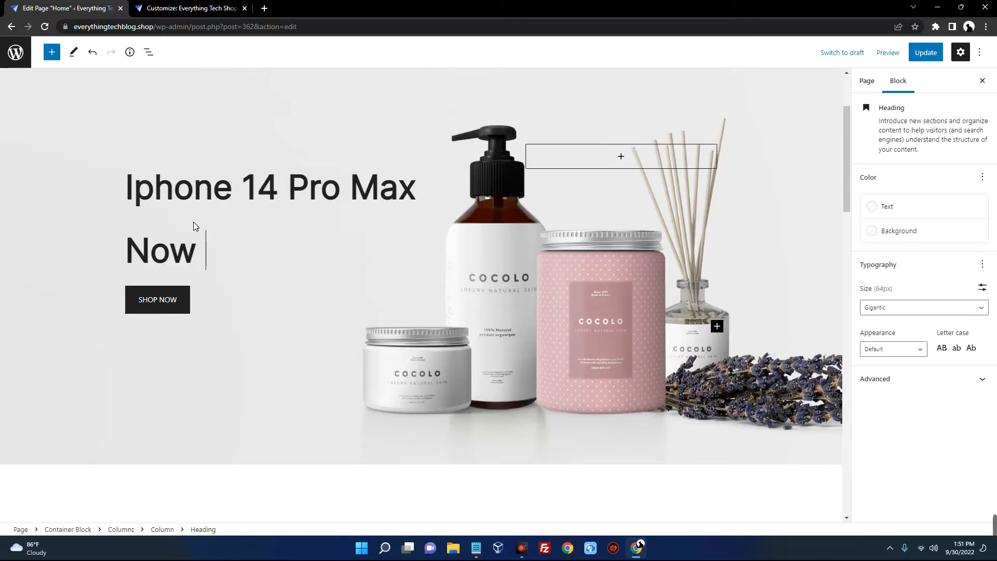
pyautogui.write('Available')
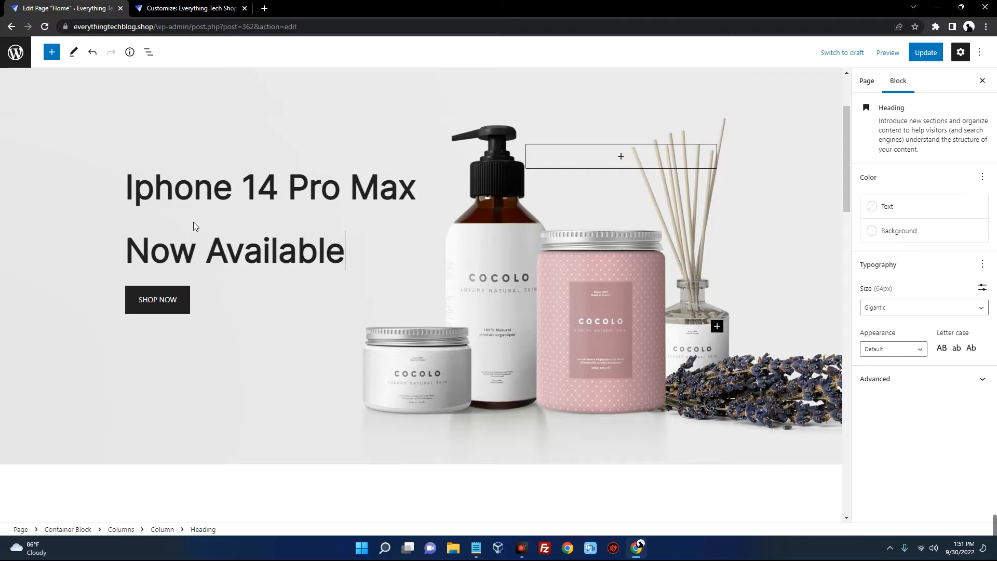
pyautogui.write('!')
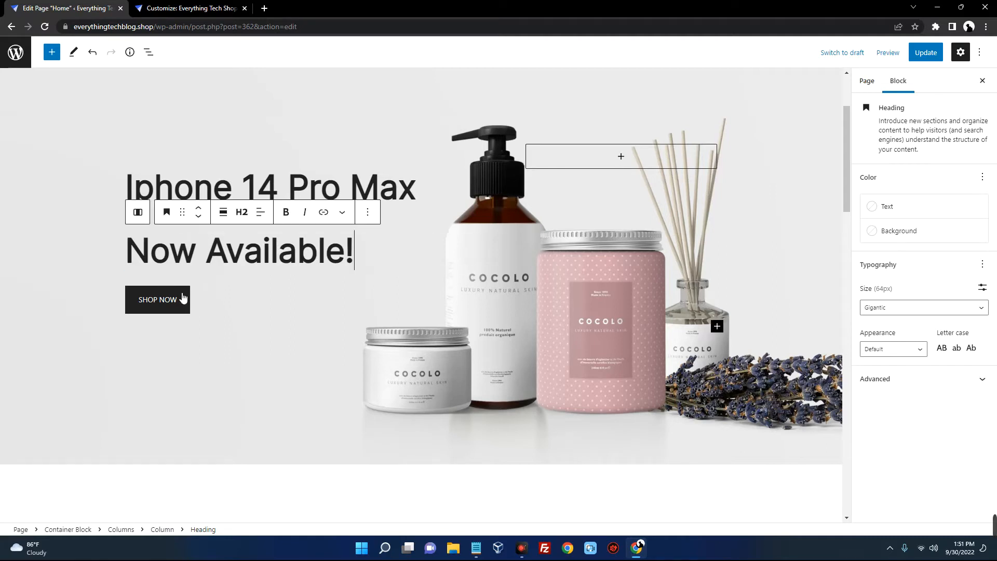
# Check where the SHOP NOW button links, then select the spacer above Featured Collection
pyautogui.click(283, 294)
pyautogui.click(160, 299)
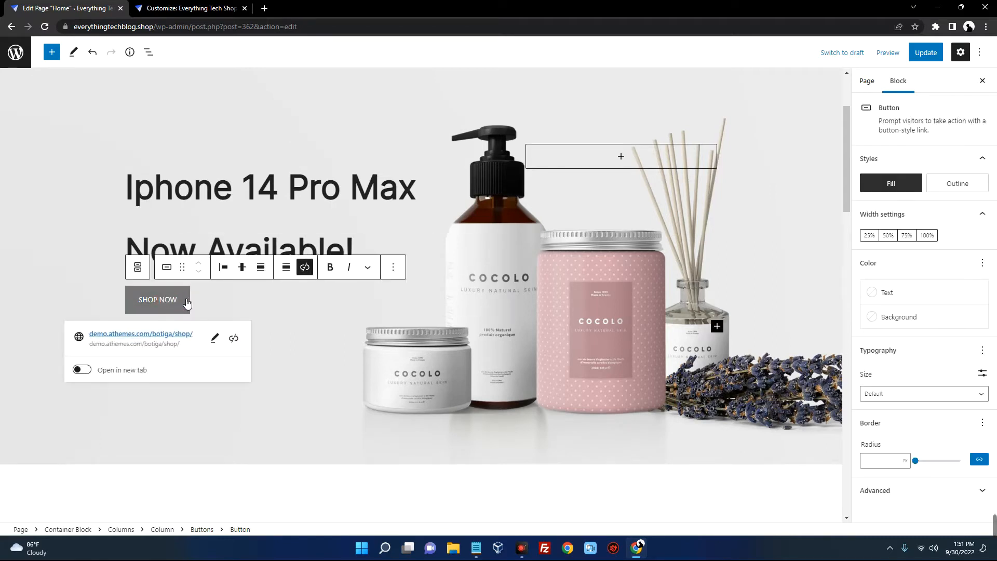
pyautogui.scroll(-3, 319, 303)
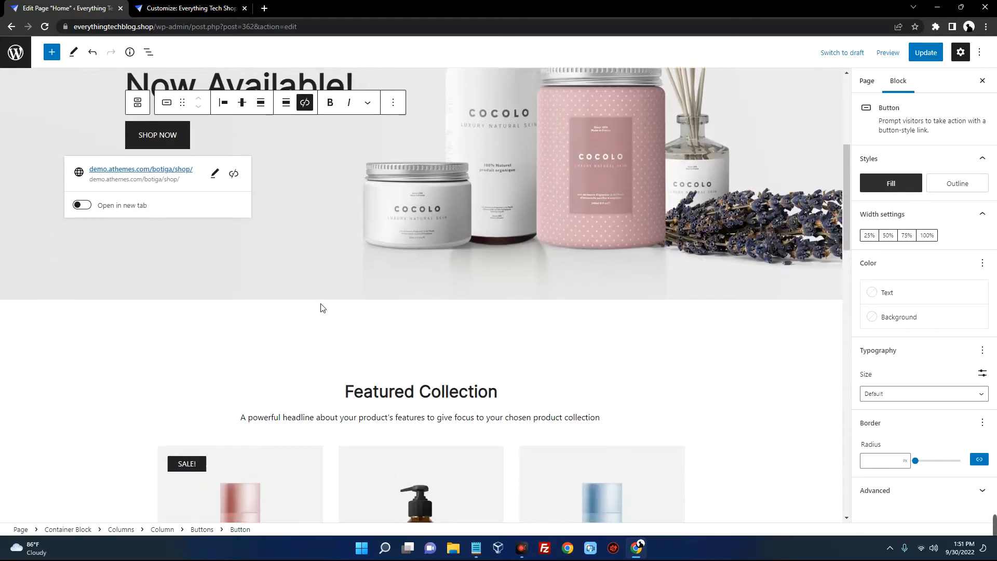
pyautogui.click(285, 299)
pyautogui.scroll(-4, 347, 310)
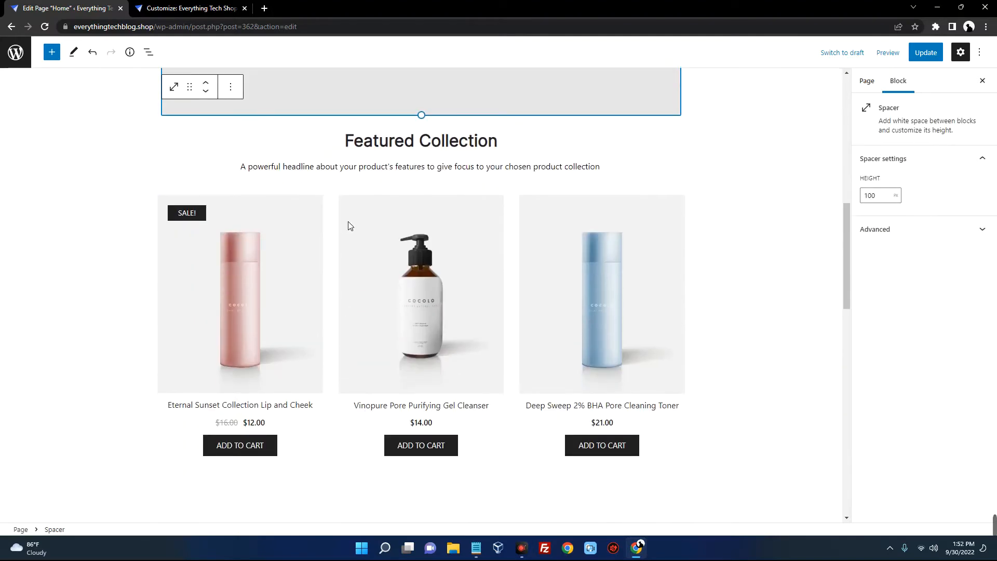
# Retitle the Featured Collection heading to FEATURED and paste the new tagline as its subtitle
pyautogui.tripleClick(435, 144)
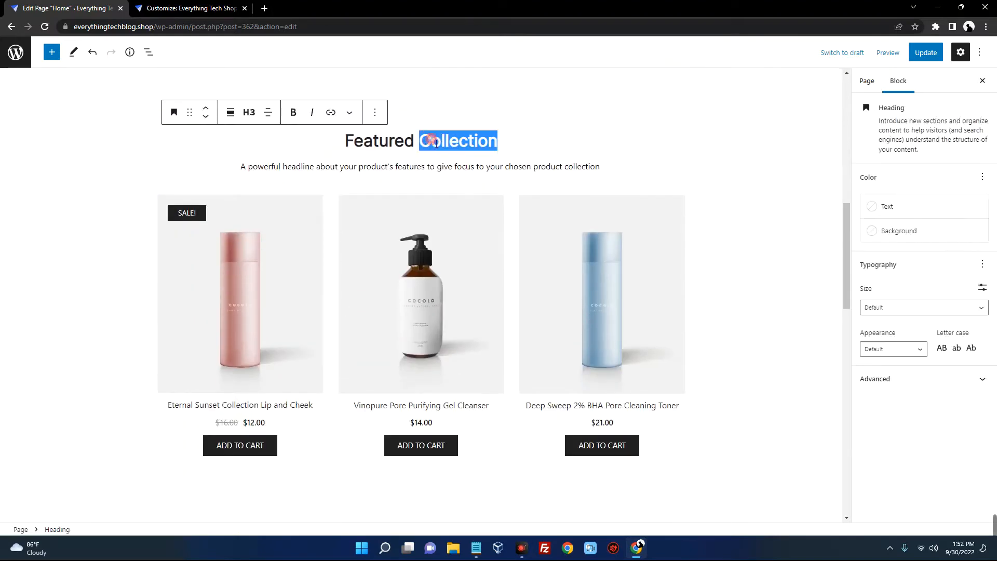
pyautogui.write('FEATURED')
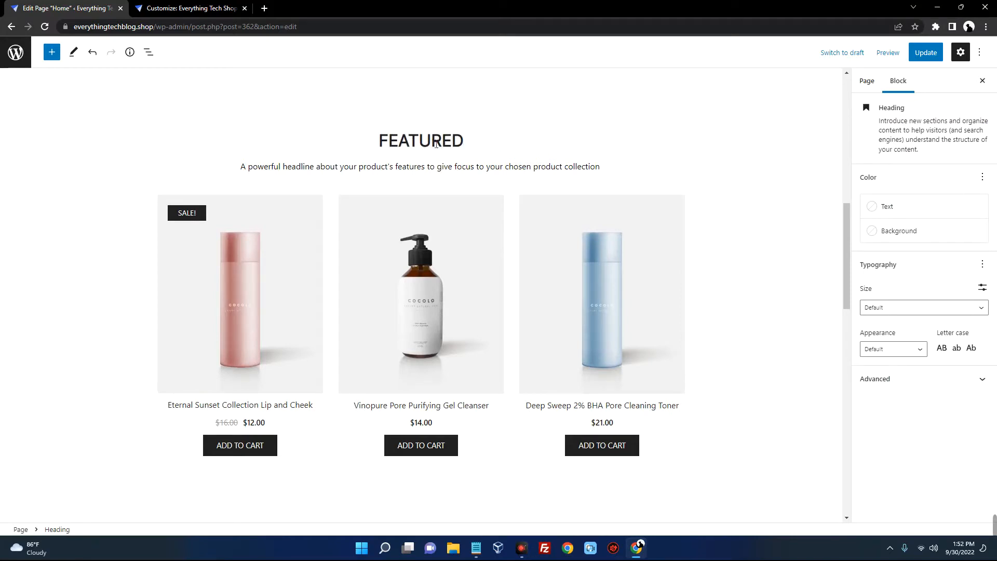
pyautogui.tripleClick(426, 169)
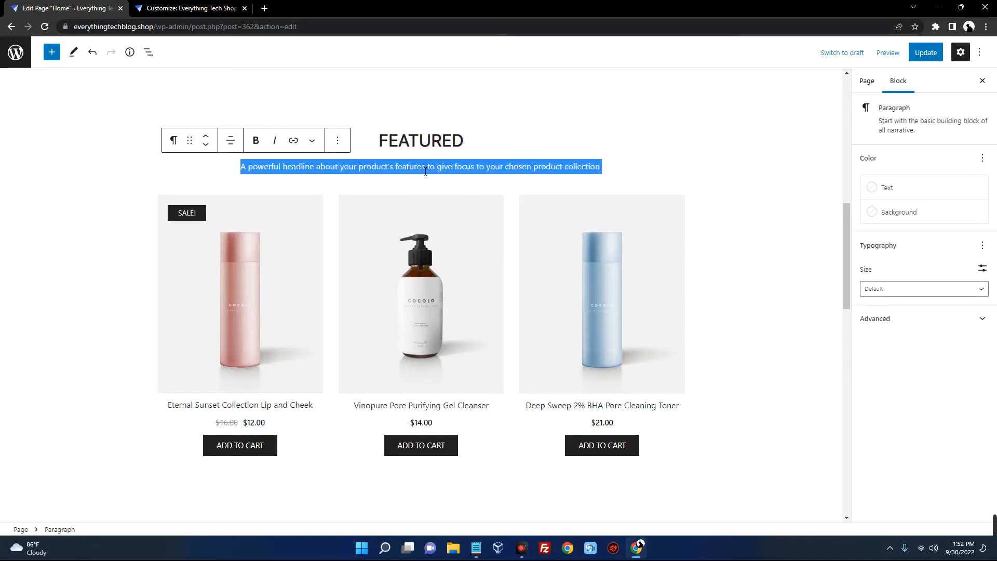
pyautogui.write('Get the best and latest tech gadgets at a discounted price.')
# Select the product grid block below and look it over
pyautogui.scroll(-2, 372, 178)
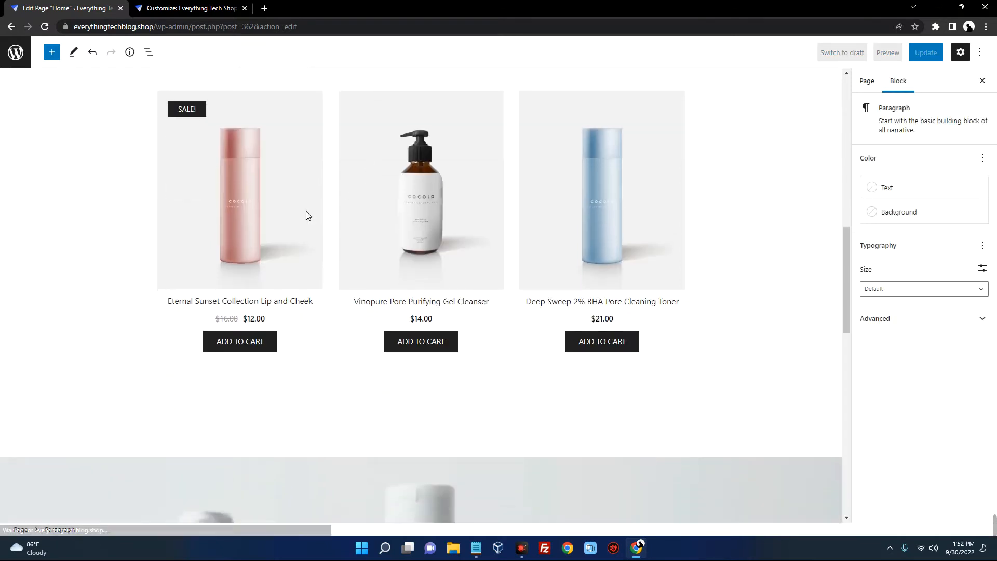
pyautogui.click(299, 215)
pyautogui.scroll(2, 363, 213)
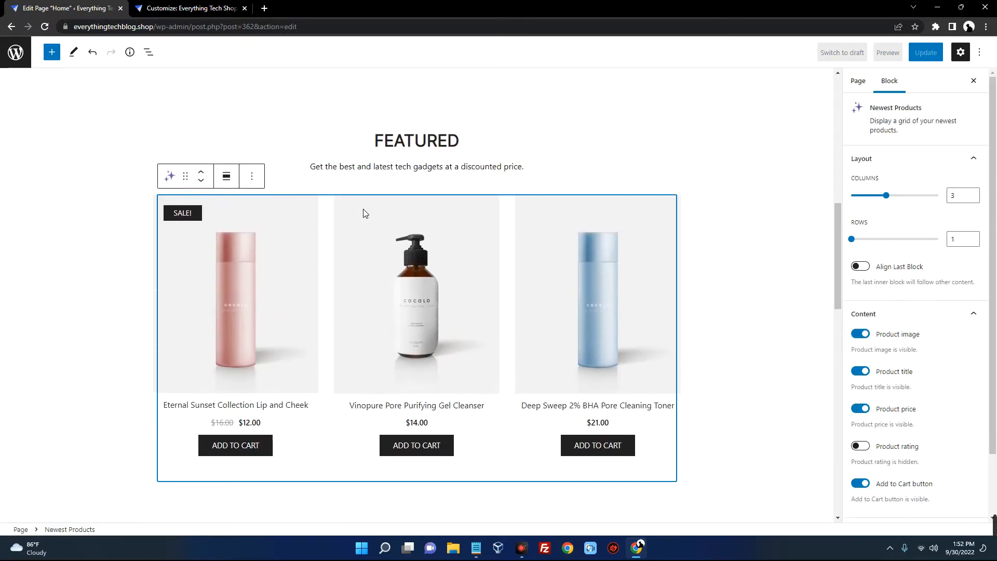
pyautogui.scroll(-2, 363, 210)
pyautogui.scroll(3, 335, 201)
pyautogui.scroll(-2, 338, 204)
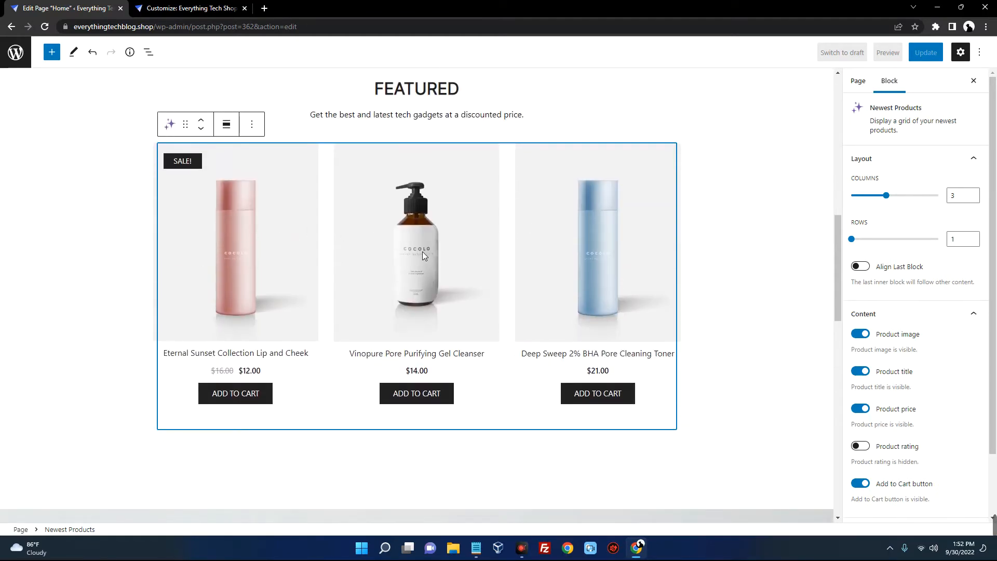
pyautogui.scroll(3, 401, 239)
pyautogui.scroll(-5, 388, 290)
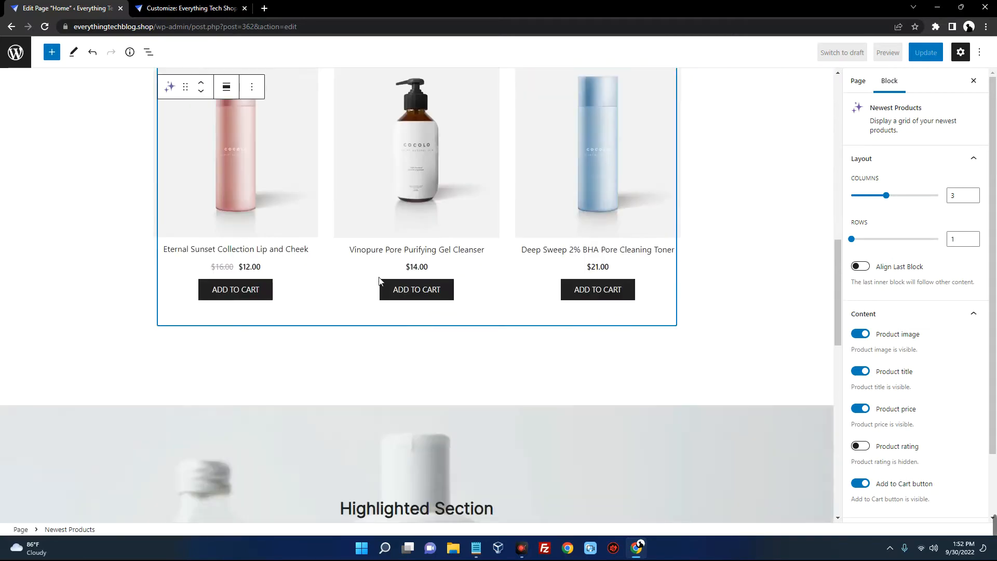
pyautogui.scroll(-5, 388, 290)
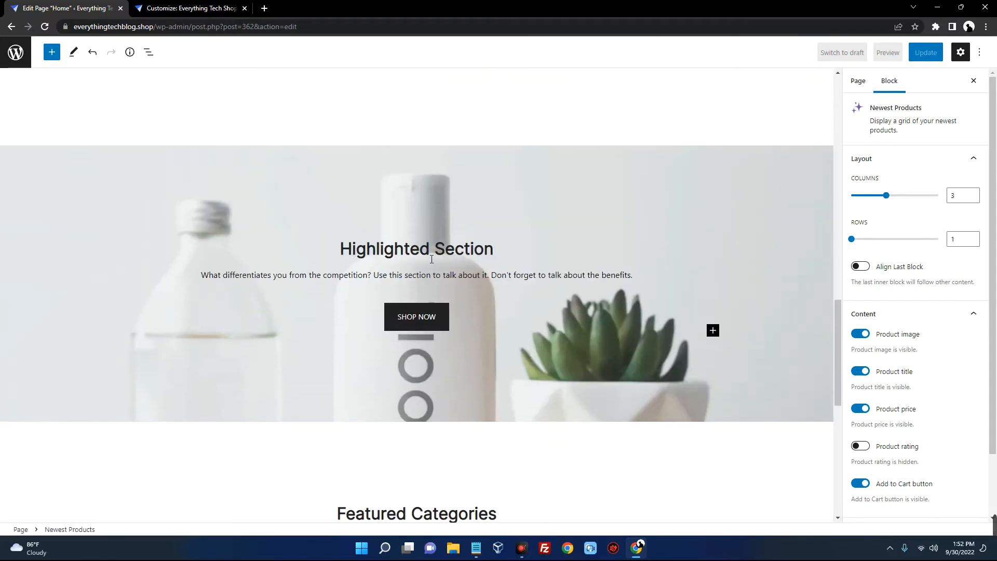
# Replace the Highlighted Section heading with APPLE PRODUCTS
pyautogui.doubleClick(389, 255)
pyautogui.tripleClick(452, 256)
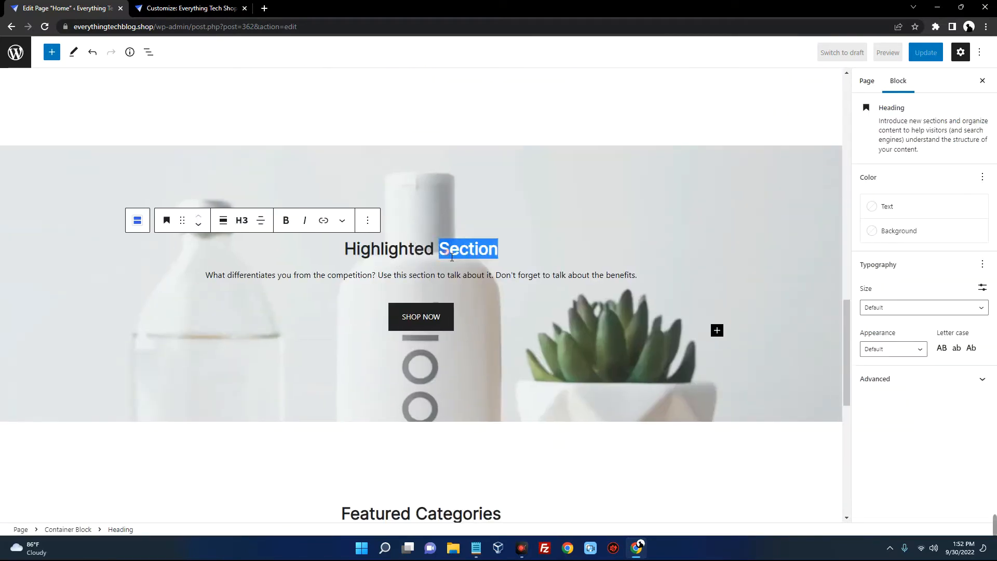
pyautogui.write('APPLE PRODUCTS')
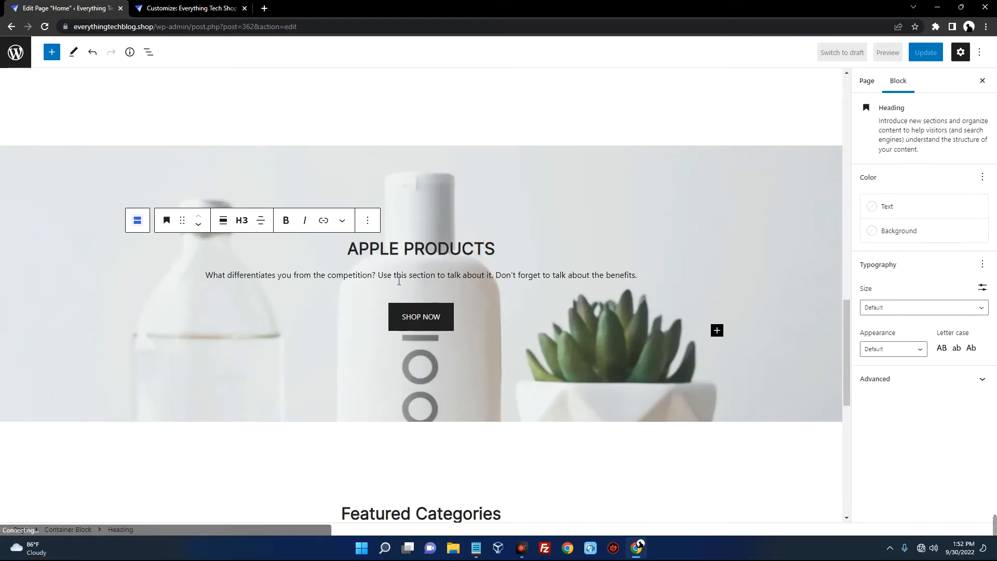
# Delete the hero's description paragraph and select the whole cover section
pyautogui.click(393, 275)
pyautogui.tripleClick(440, 275)
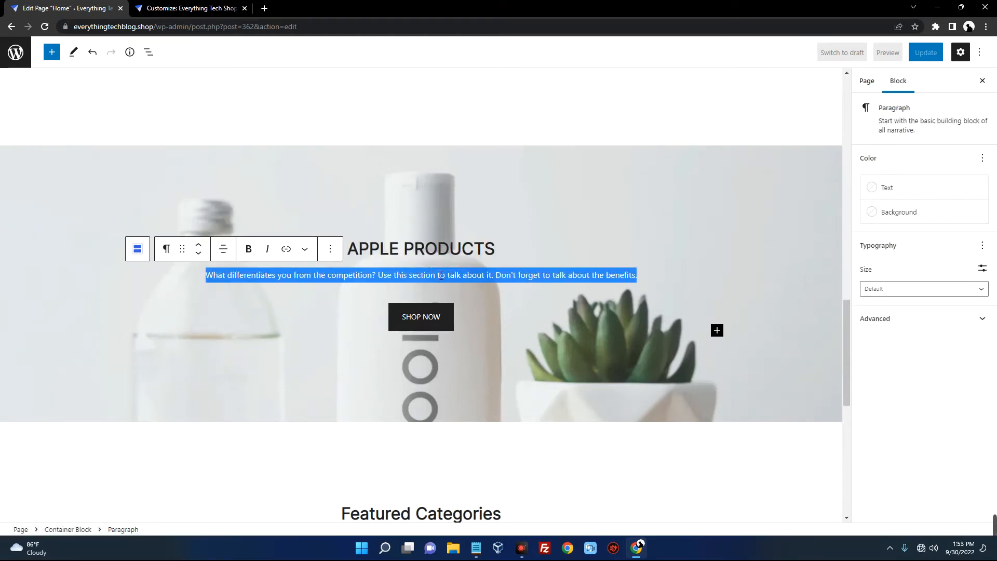
pyautogui.press('BackSpace')
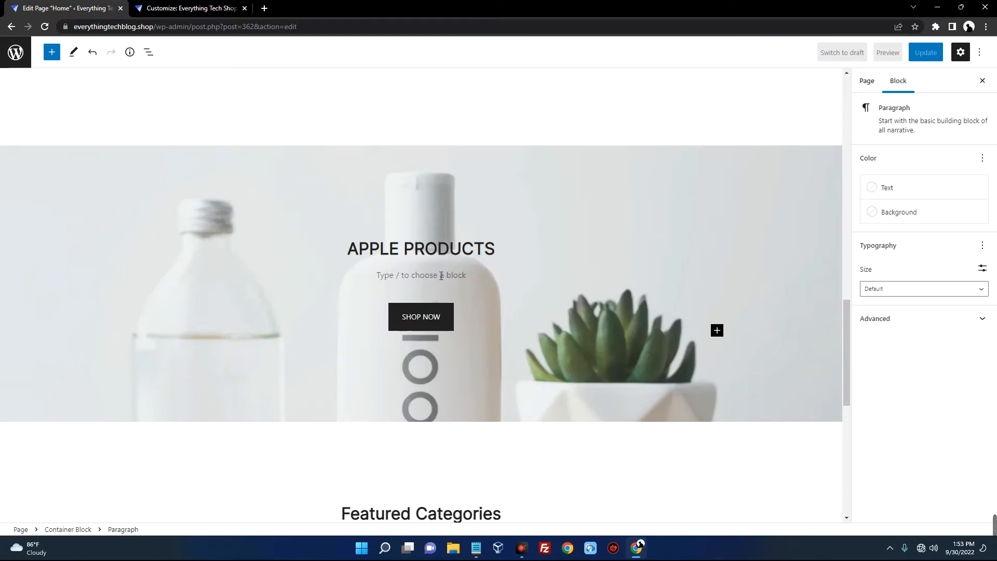
pyautogui.click(526, 239)
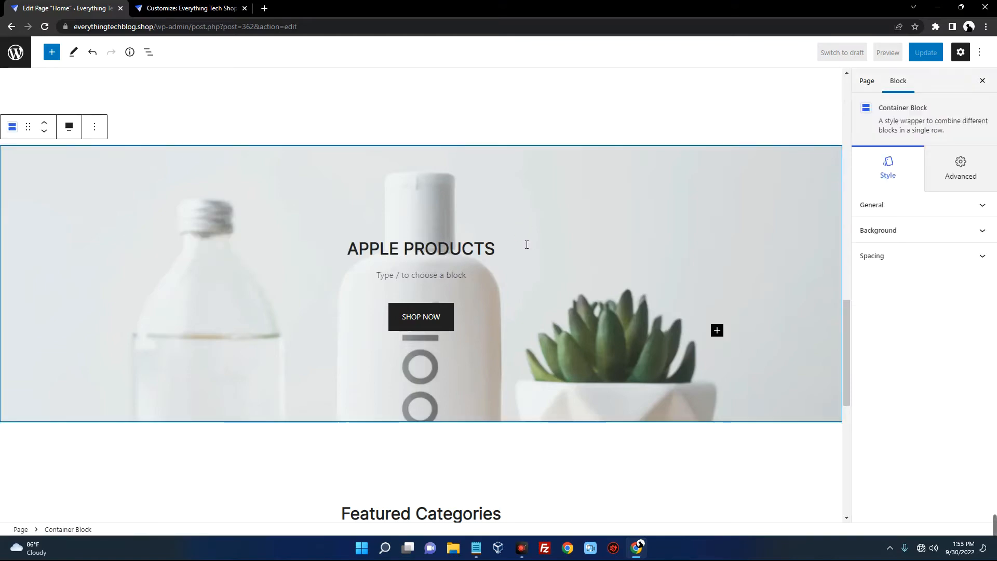
pyautogui.scroll(-4, 526, 239)
pyautogui.scroll(3, 499, 244)
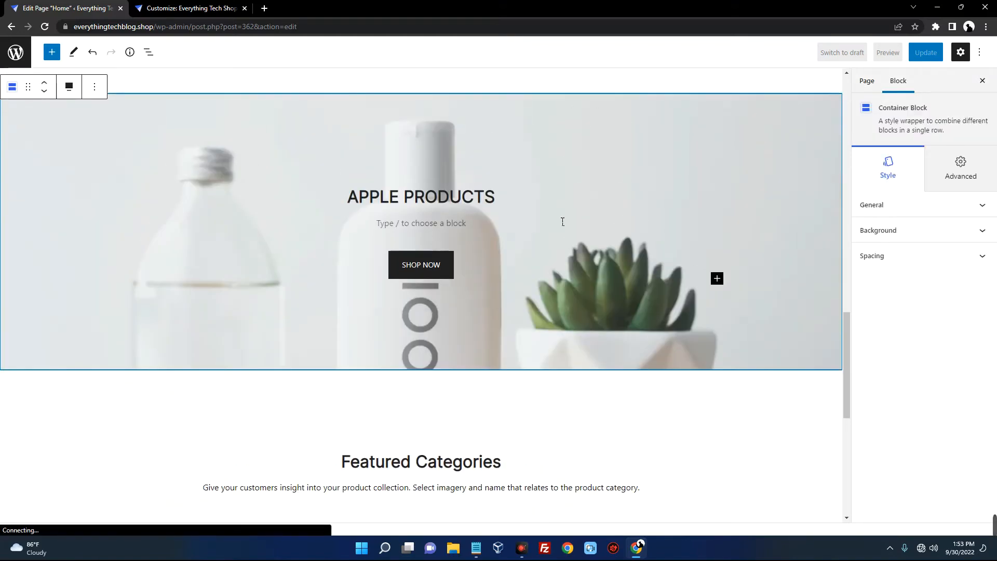
pyautogui.scroll(-8, 565, 222)
pyautogui.scroll(3, 478, 232)
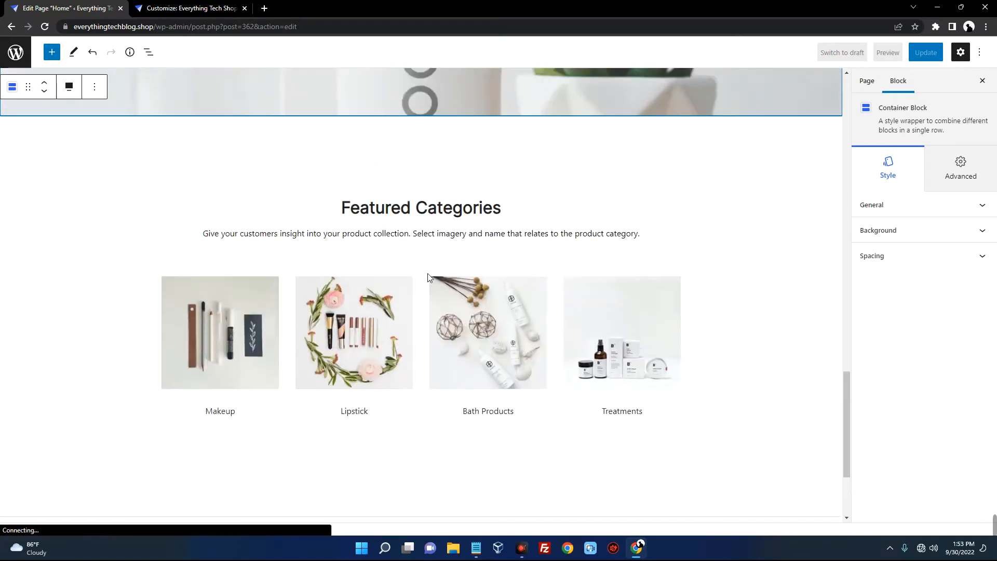
pyautogui.scroll(-2, 308, 308)
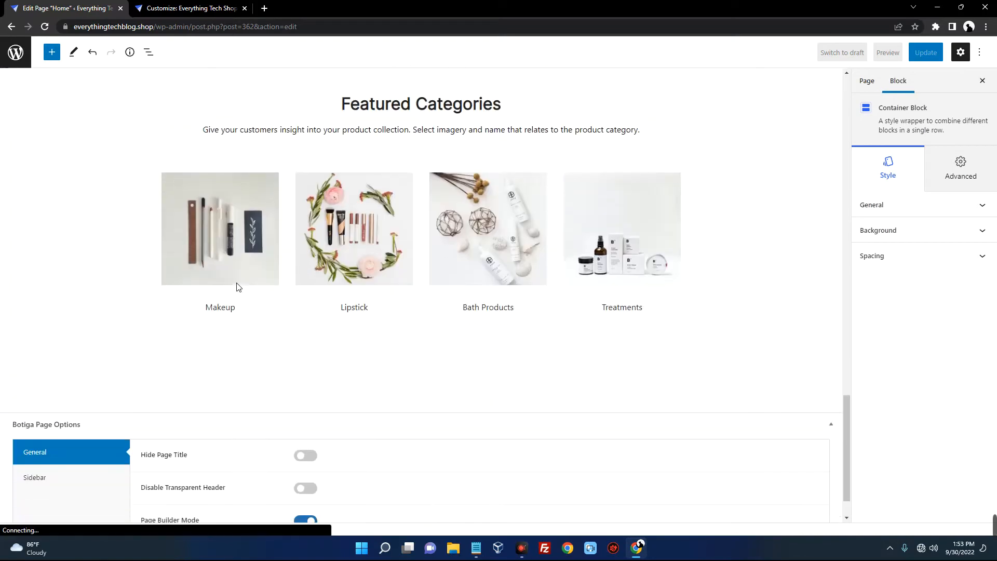
pyautogui.click(229, 310)
pyautogui.click(220, 238)
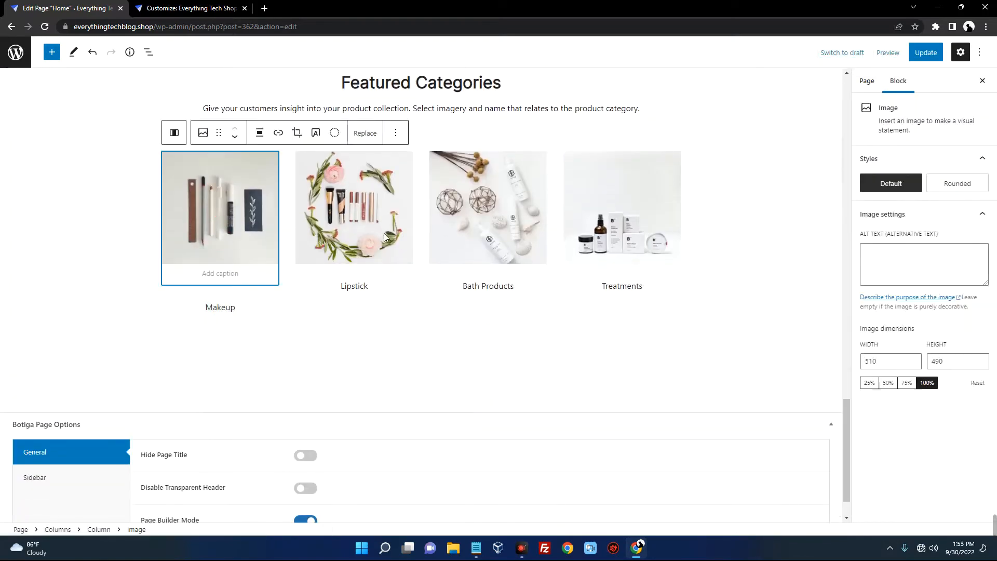
pyautogui.click(694, 169)
pyautogui.click(602, 188)
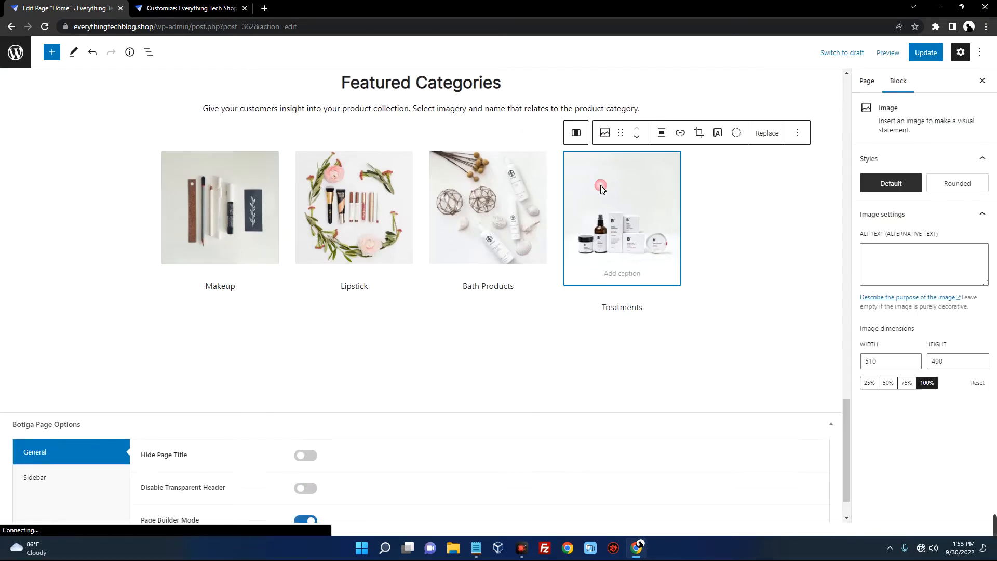
pyautogui.click(797, 133)
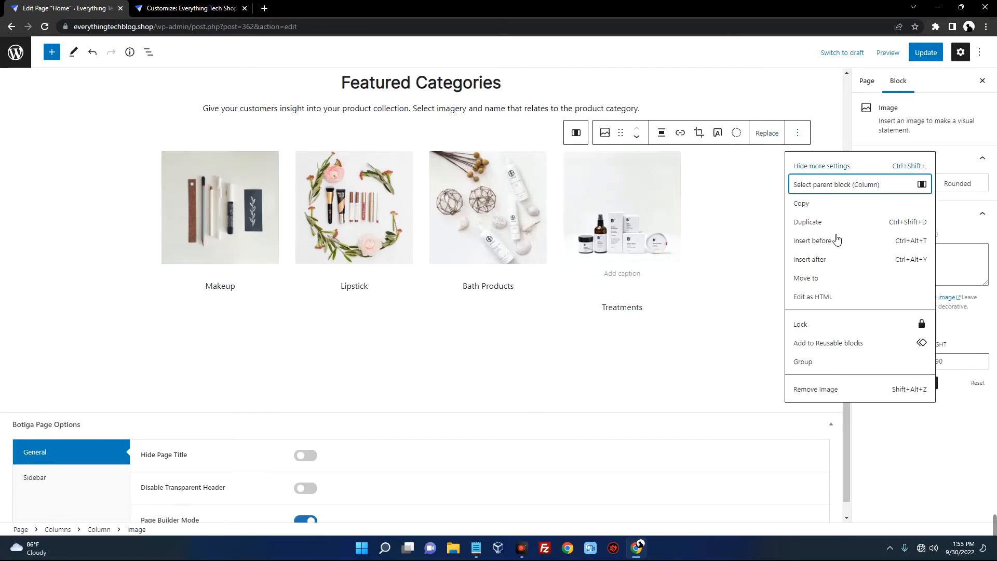
pyautogui.click(840, 390)
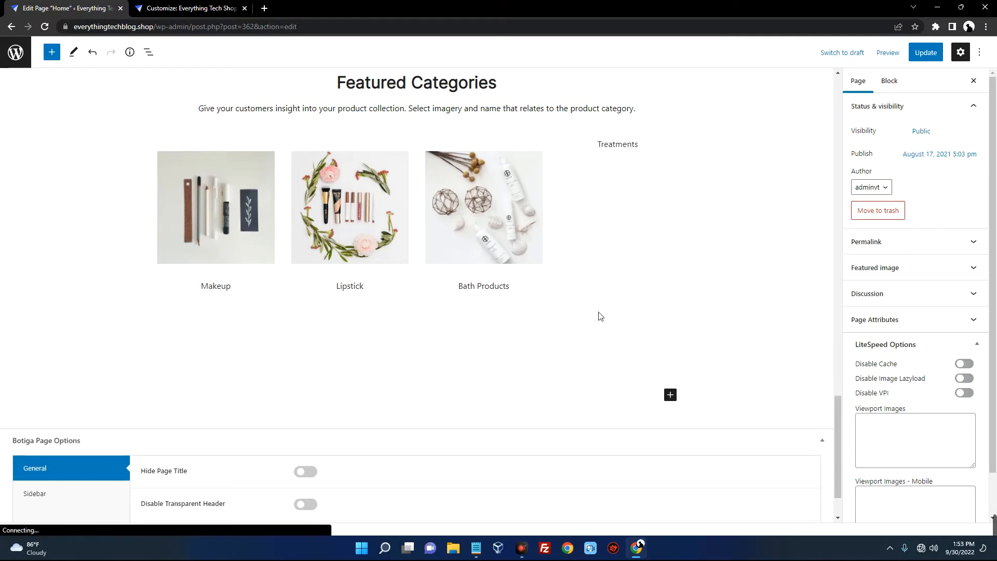
pyautogui.click(623, 145)
pyautogui.click(768, 118)
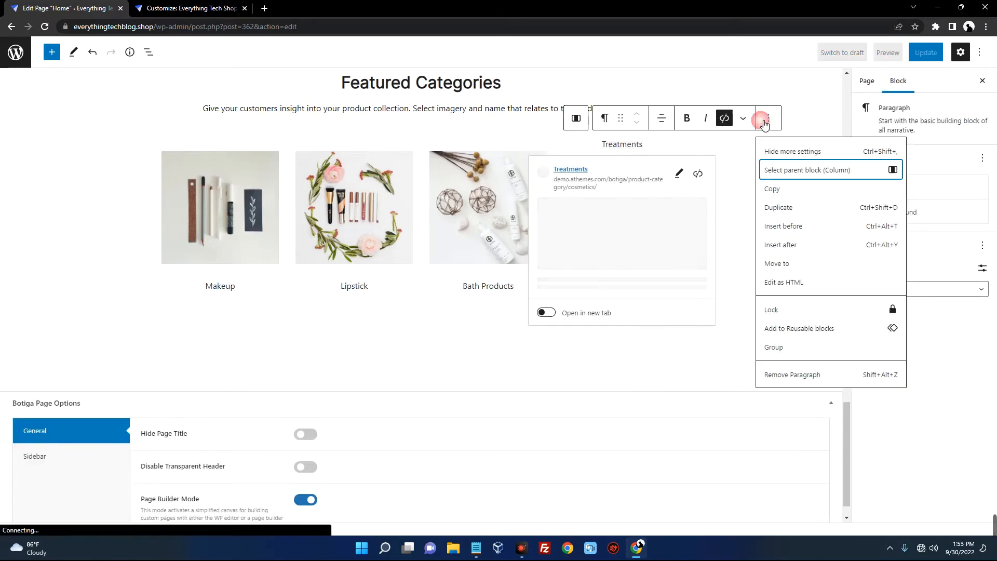
pyautogui.click(796, 374)
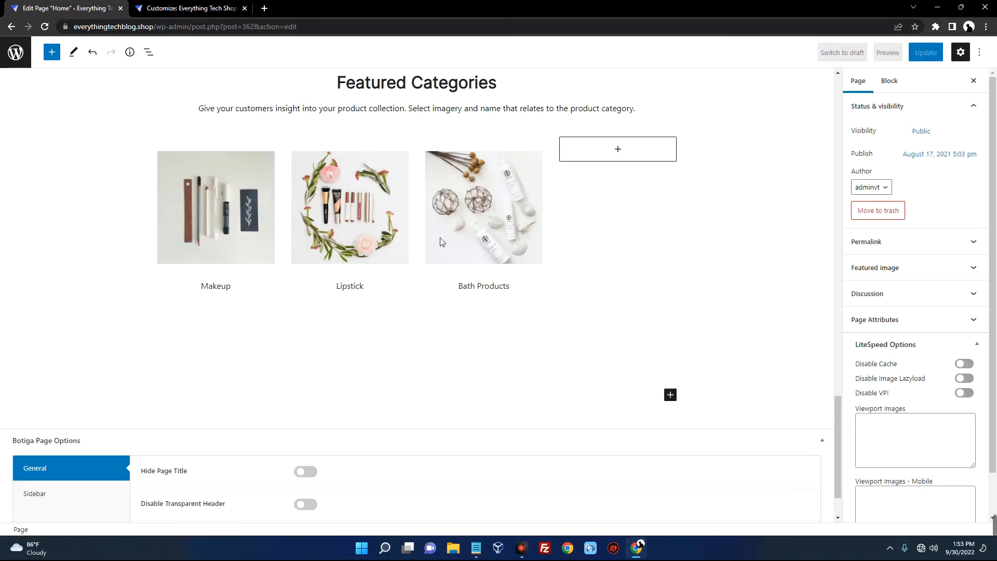
pyautogui.click(469, 179)
pyautogui.click(703, 206)
pyautogui.click(413, 87)
pyautogui.scroll(2, 416, 104)
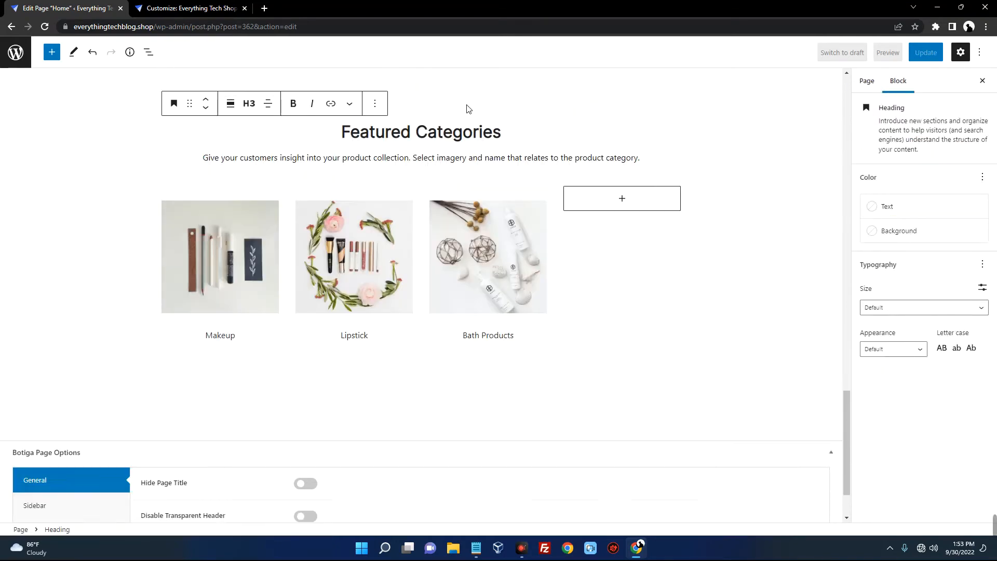
pyautogui.click(374, 159)
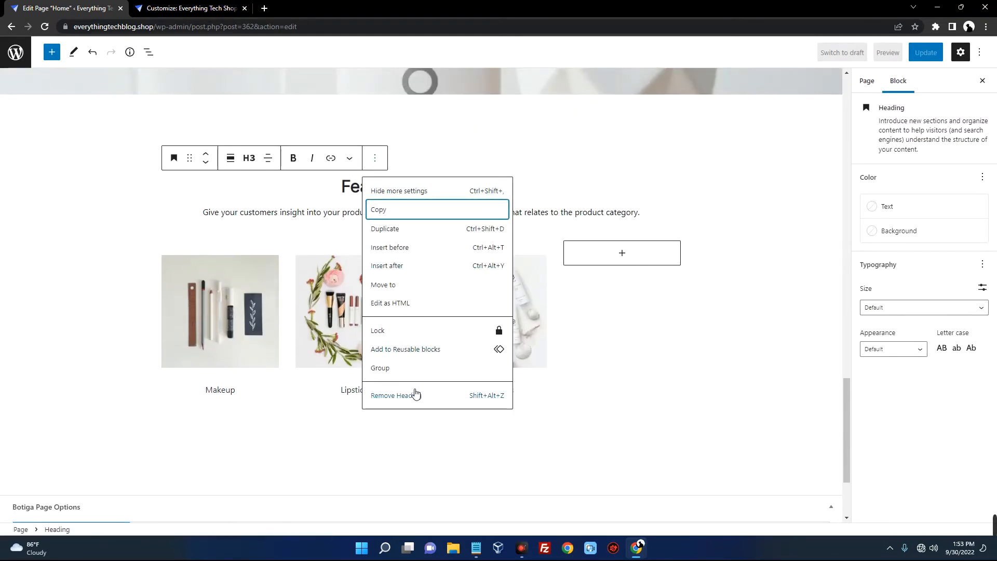
pyautogui.click(688, 319)
pyautogui.hotkey('ctrl', 'z')
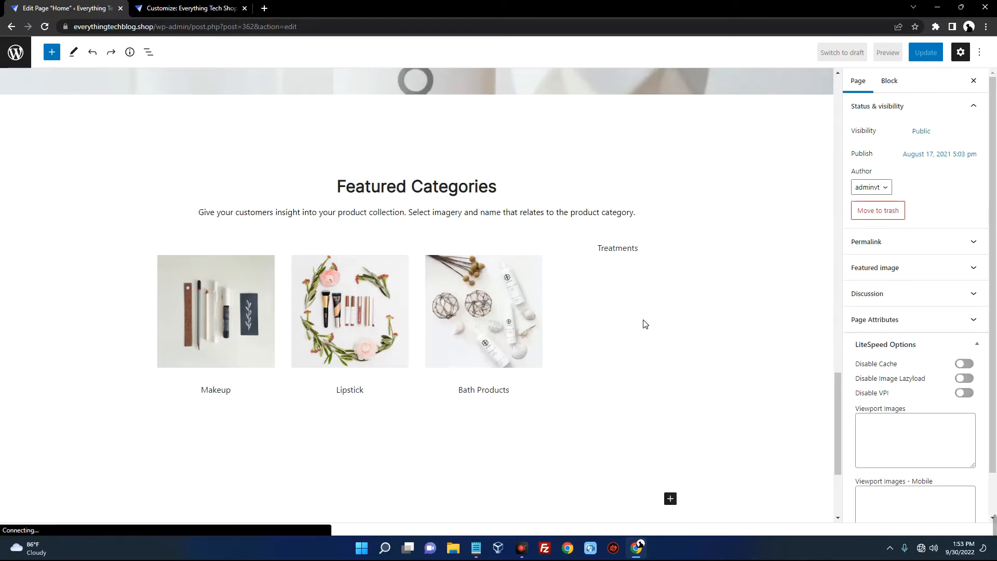
pyautogui.hotkey('ctrl', 'z')
pyautogui.scroll(-7, 602, 322)
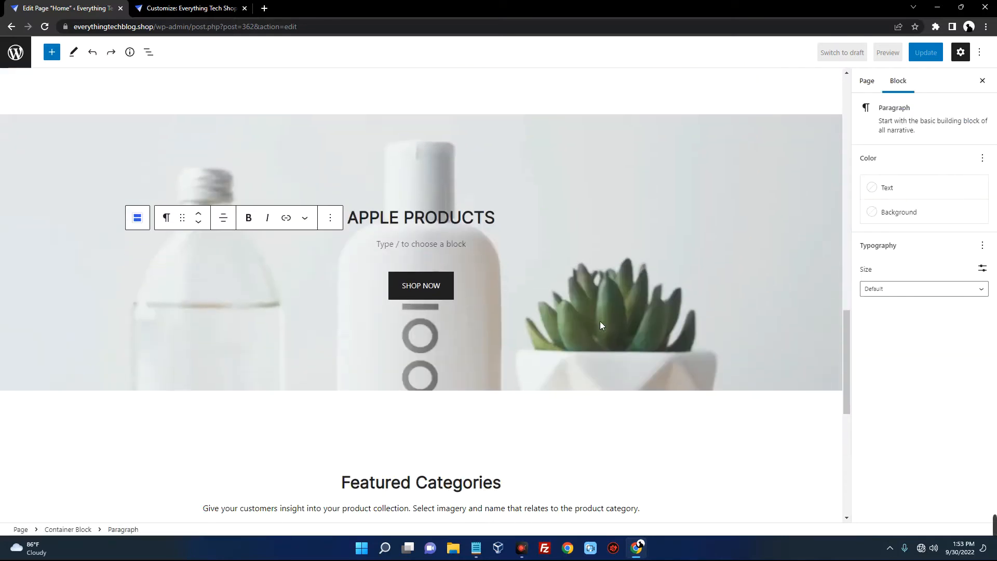
pyautogui.click(747, 344)
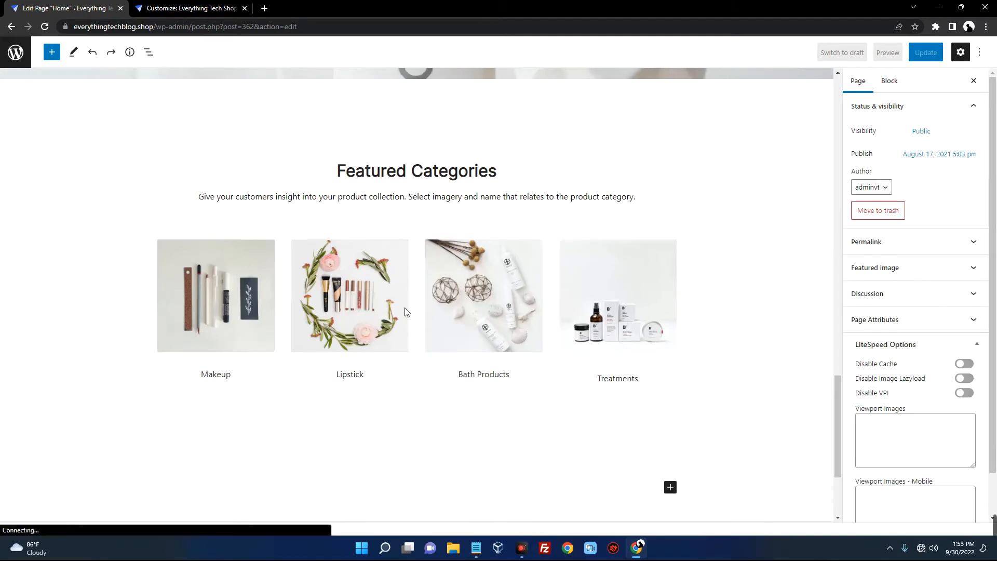
# Review the Featured Categories heading, its description and the Makeup label
pyautogui.doubleClick(414, 179)
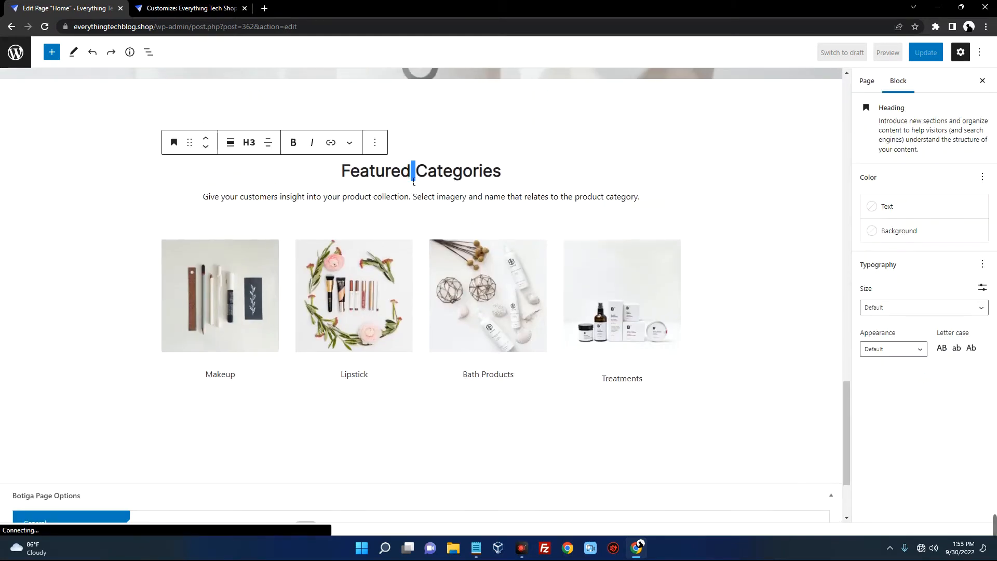
pyautogui.click(440, 170)
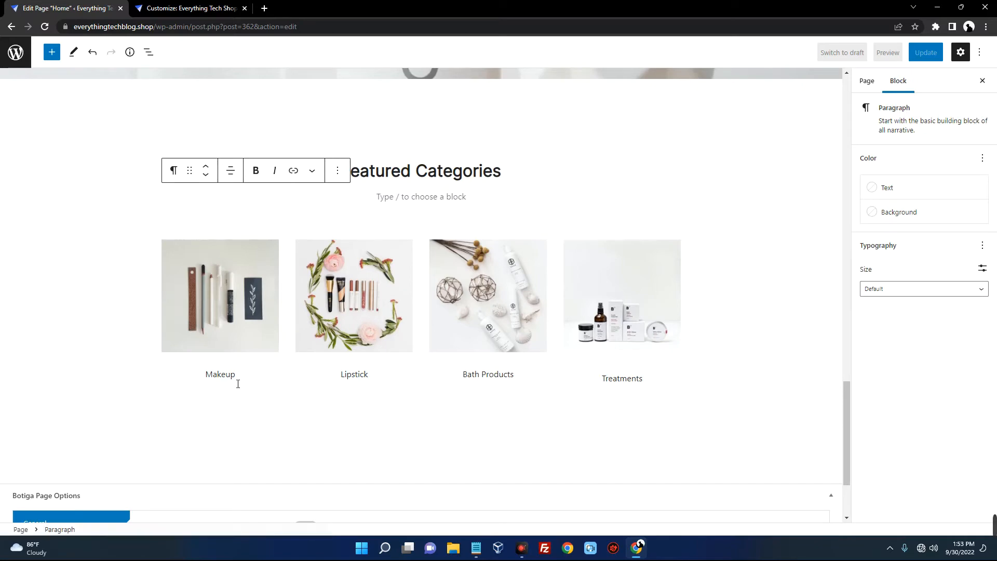
pyautogui.doubleClick(233, 379)
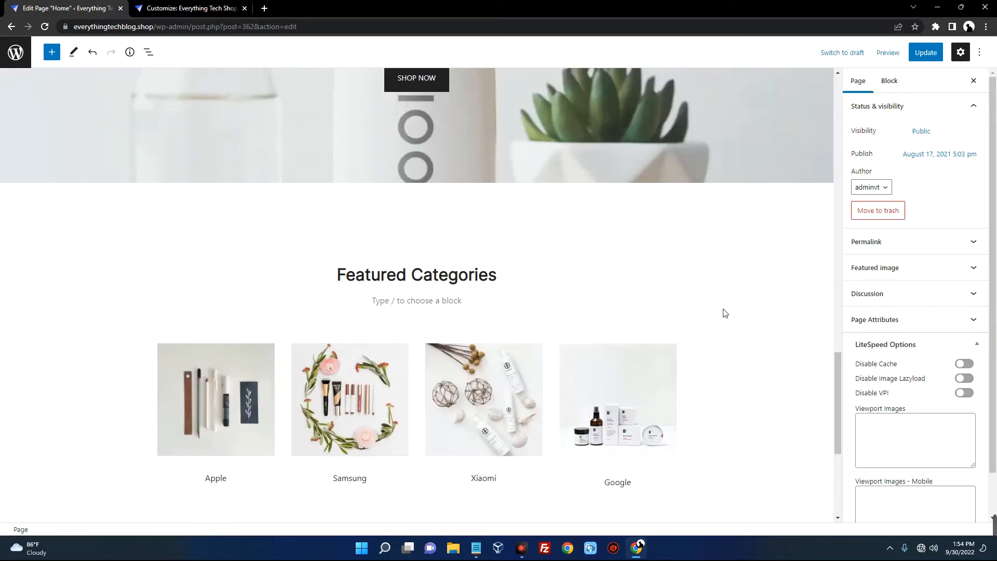
pyautogui.scroll(-5, 725, 313)
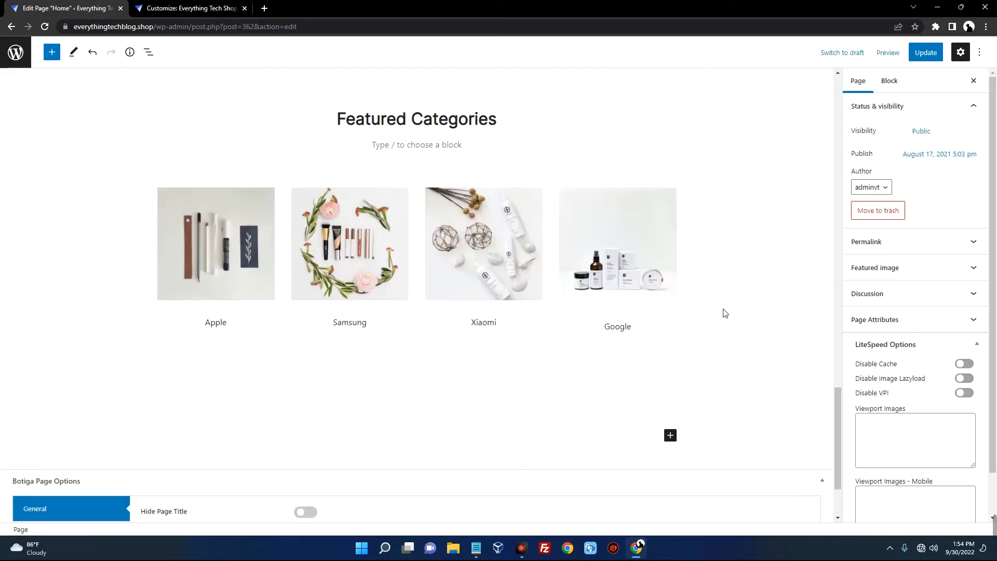
pyautogui.scroll(3, 724, 312)
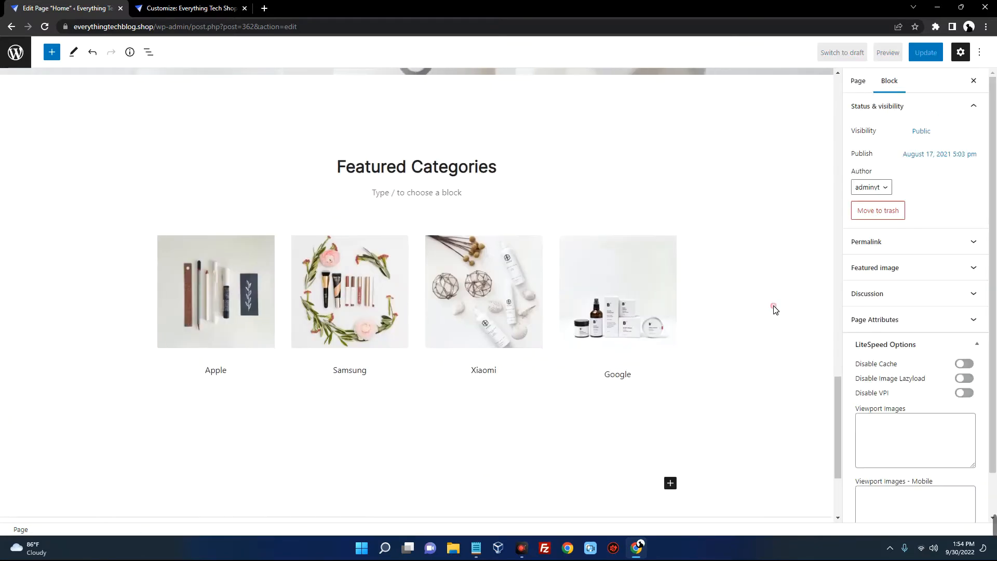
# Look at the replace options for the Google and Xiaomi category images, then dismiss them
pyautogui.click(600, 300)
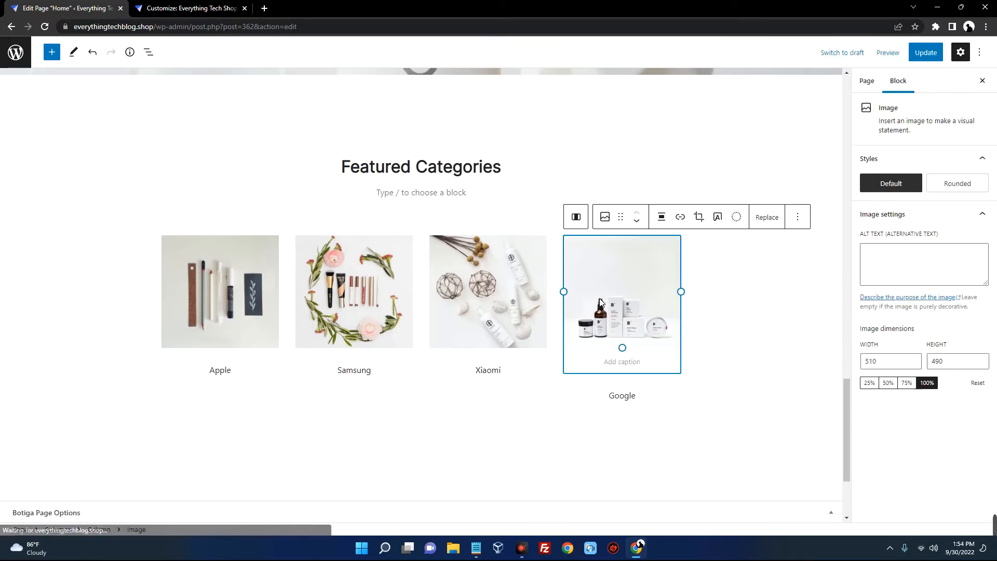
pyautogui.click(777, 218)
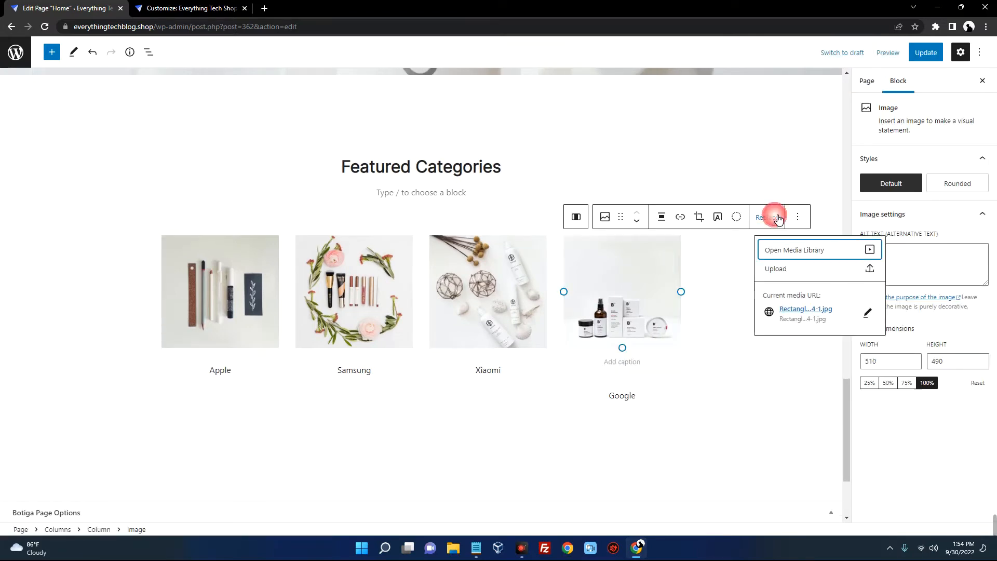
pyautogui.click(799, 266)
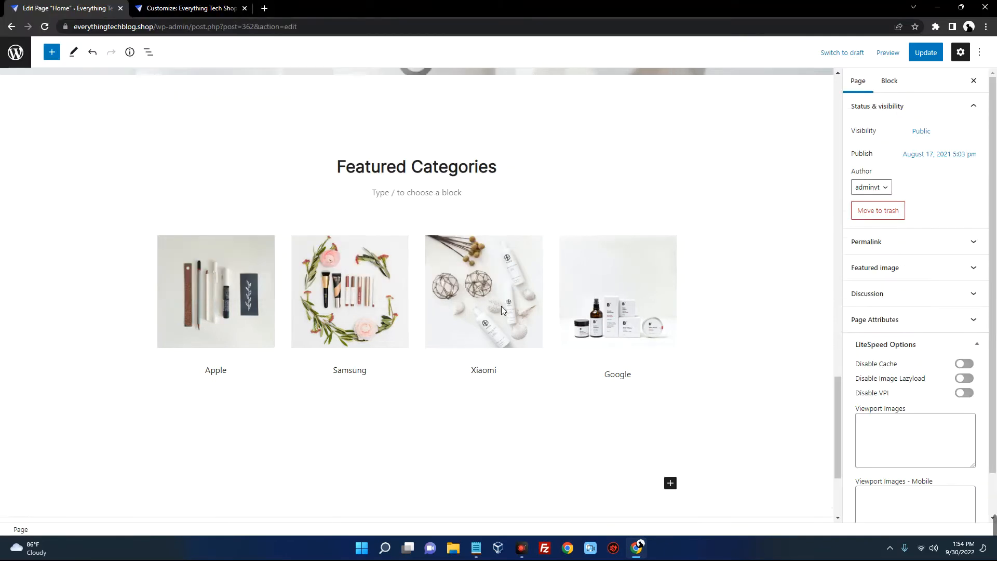
pyautogui.click(592, 305)
pyautogui.click(500, 306)
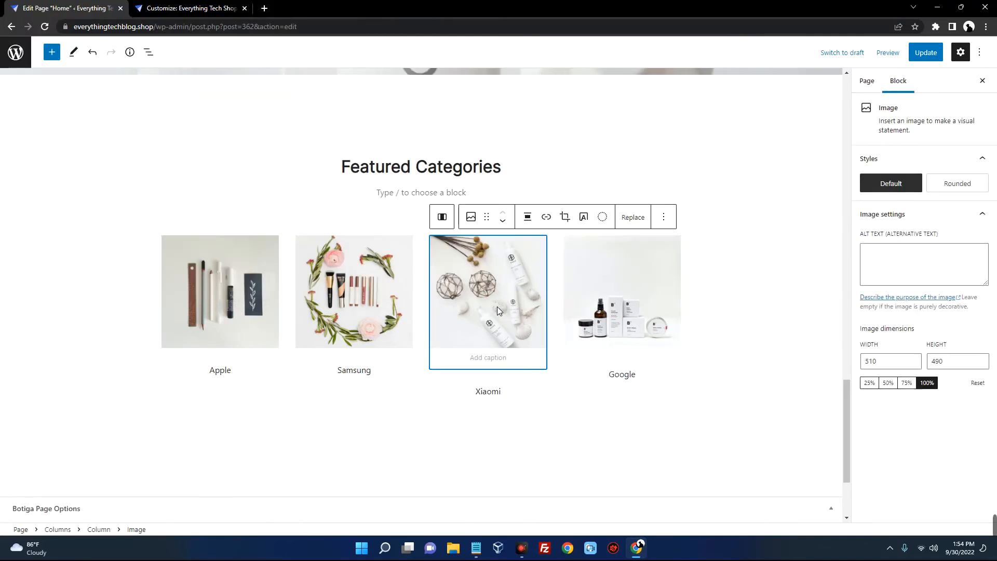
pyautogui.click(634, 218)
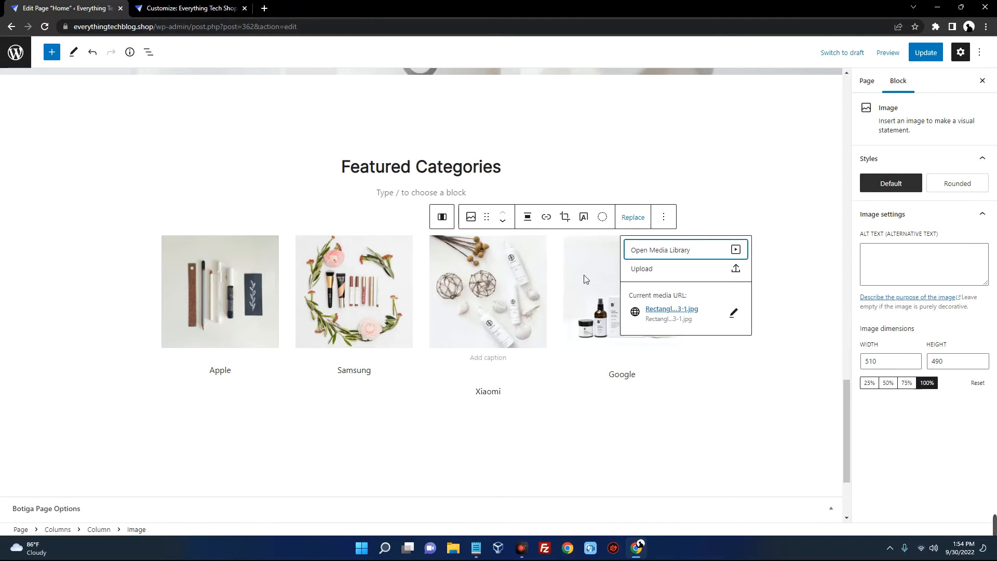
pyautogui.click(108, 296)
# Update the Home page and open the live page in a new tab
pyautogui.scroll(-3, 301, 286)
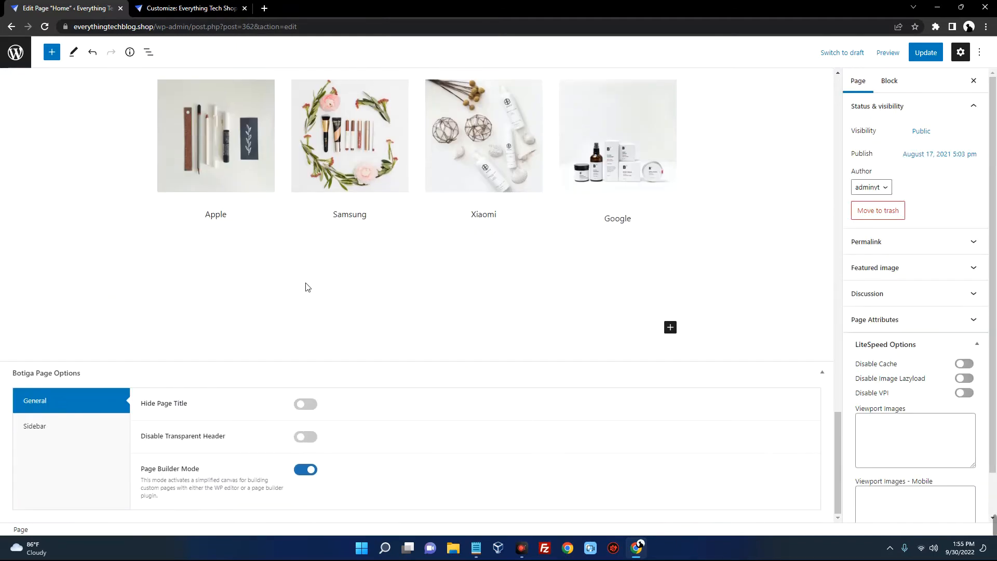
pyautogui.scroll(10, 410, 284)
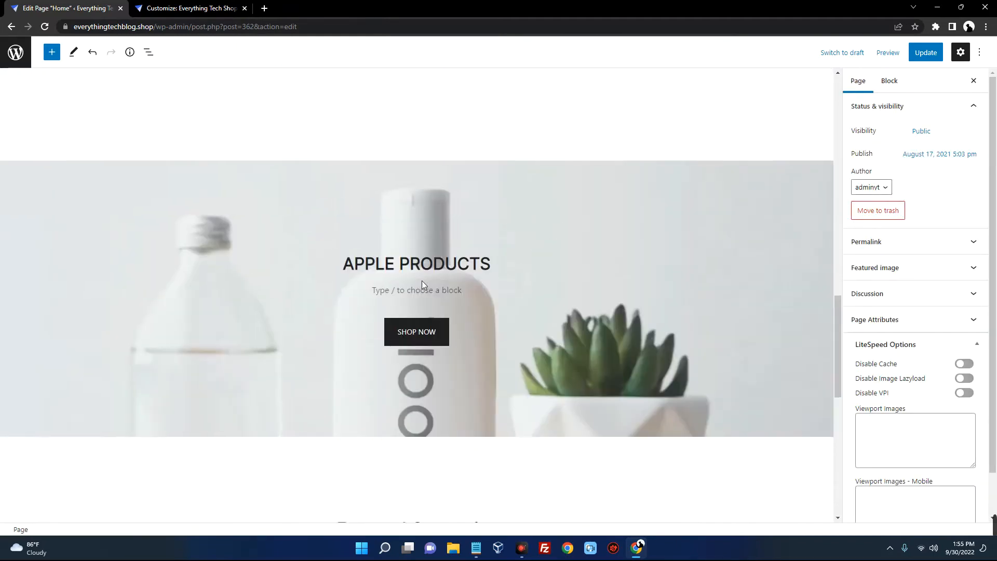
pyautogui.scroll(5, 421, 281)
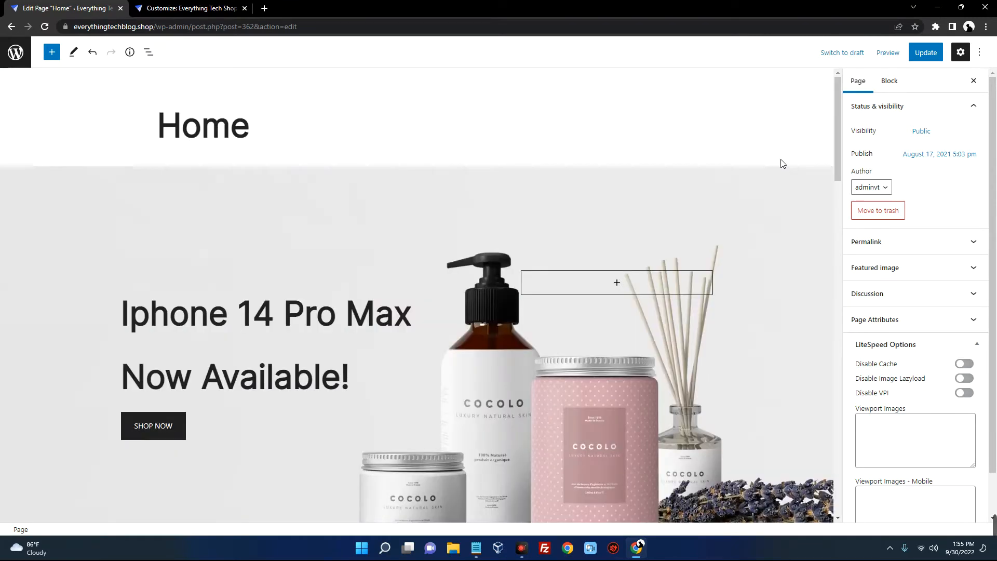
pyautogui.click(922, 56)
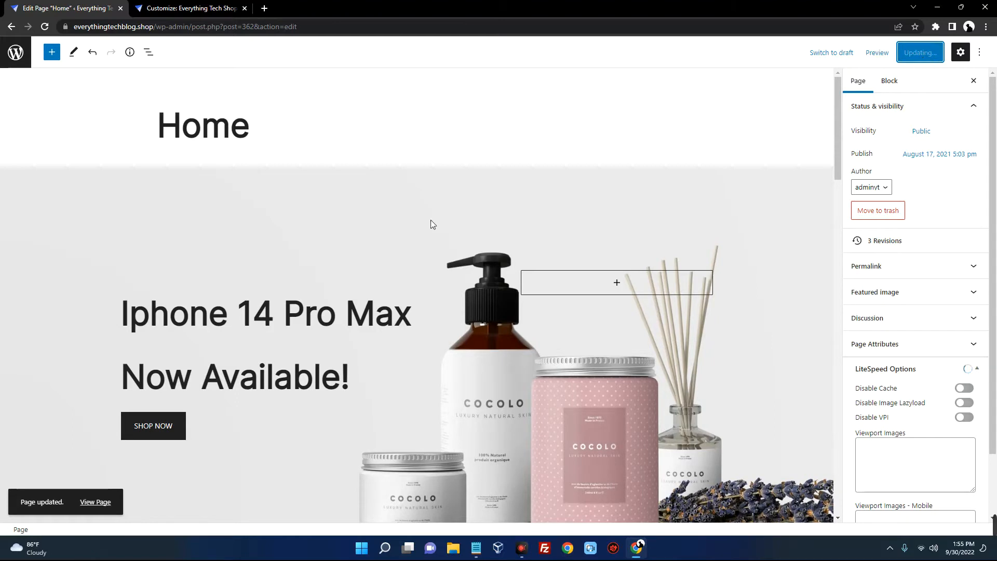
pyautogui.middleClick(95, 501)
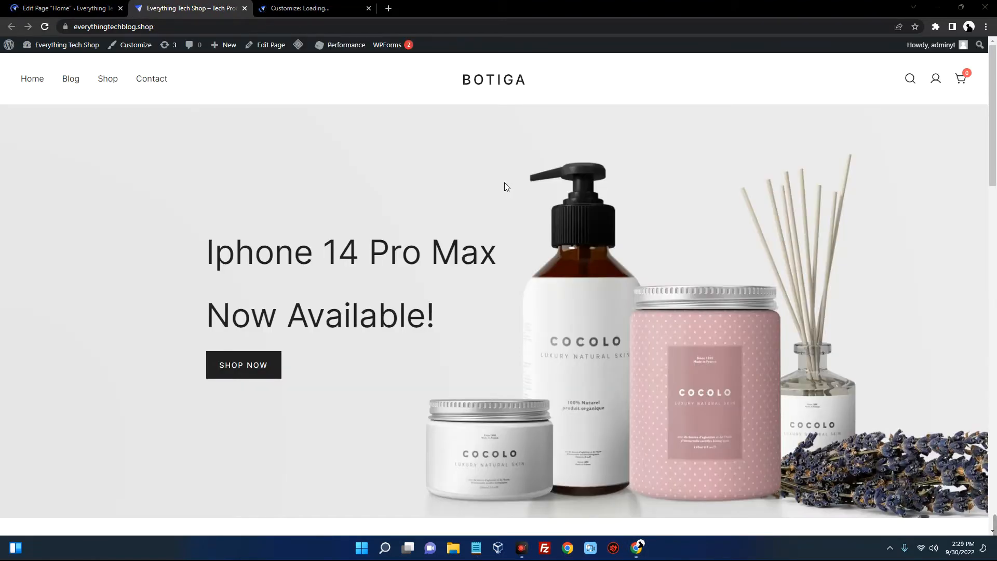
# Check the live hero heading and the FEATURED section with its new tagline
pyautogui.scroll(-1, 505, 185)
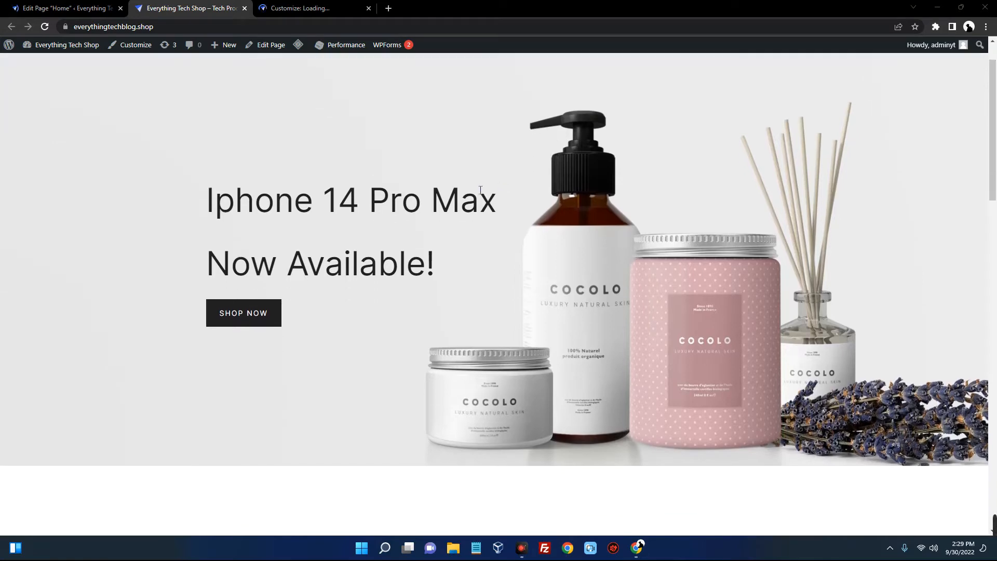
pyautogui.moveTo(200, 194); pyautogui.dragTo(445, 246)
pyautogui.click(456, 240)
pyautogui.scroll(-5, 456, 240)
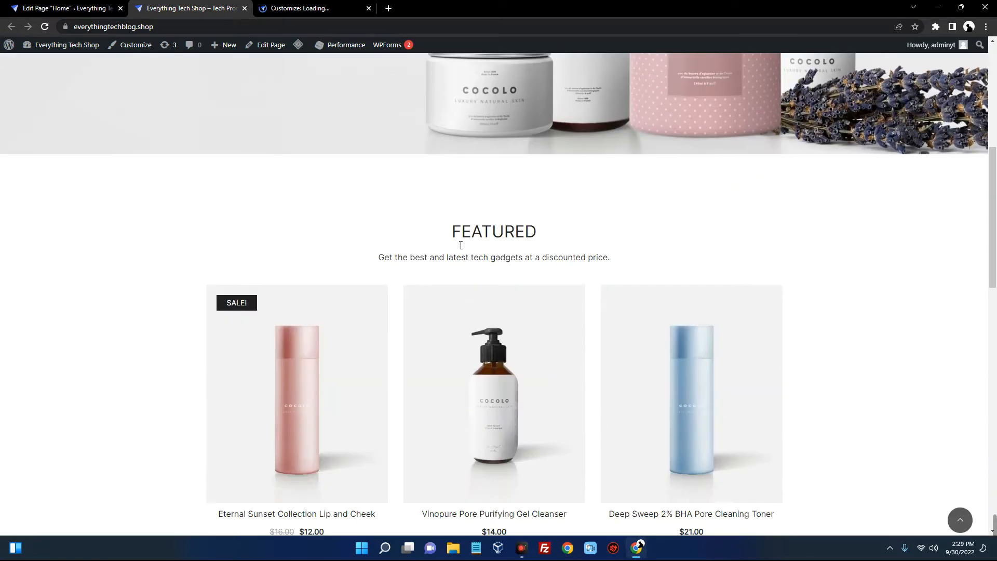
pyautogui.moveTo(443, 187); pyautogui.dragTo(531, 174)
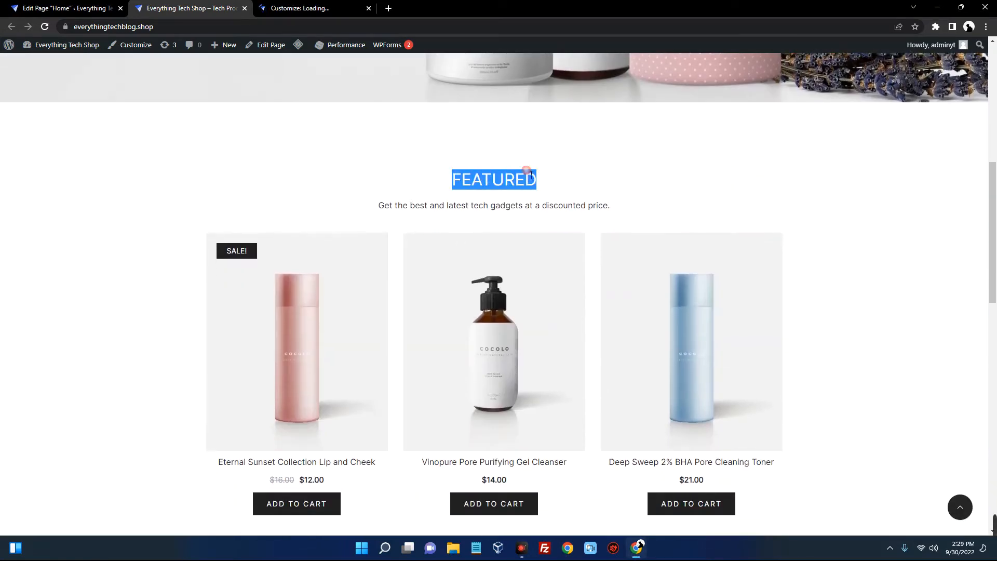
pyautogui.moveTo(379, 208); pyautogui.dragTo(616, 211)
pyautogui.scroll(-7, 489, 199)
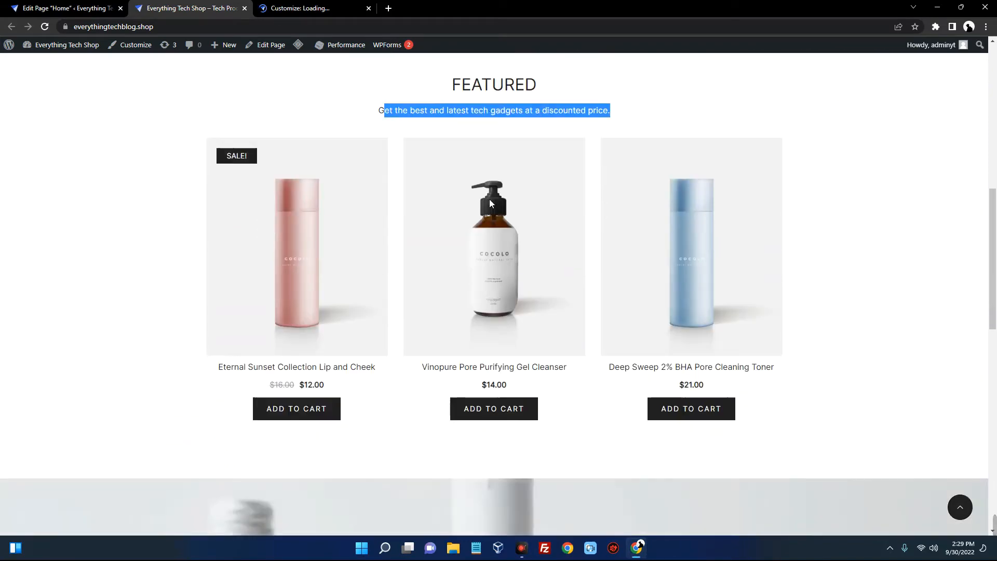
pyautogui.scroll(-5, 490, 203)
pyautogui.scroll(3, 448, 189)
# Review the rest of the live home page, then return to the Home page editor tab
pyautogui.moveTo(419, 154); pyautogui.dragTo(544, 150)
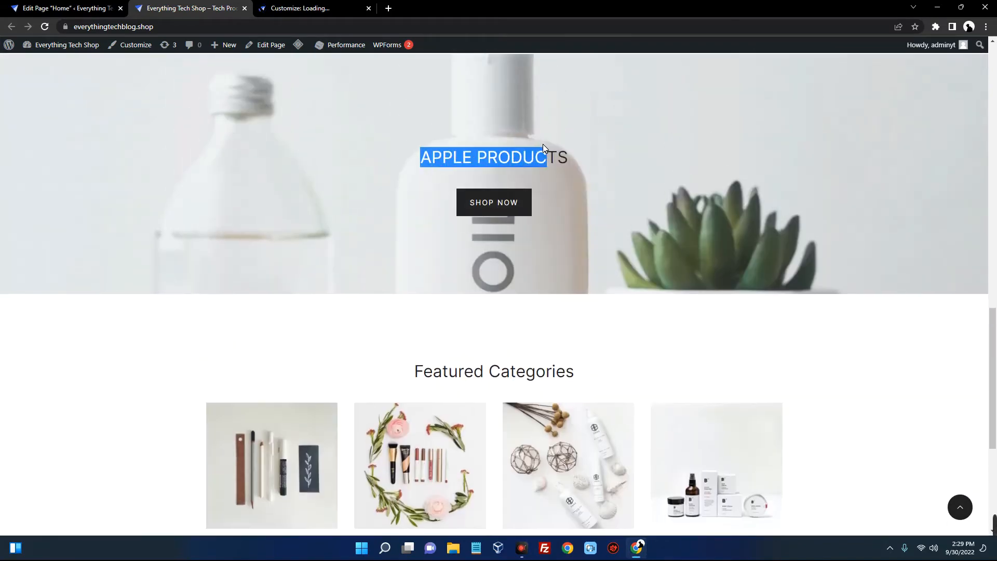
pyautogui.scroll(-5, 470, 198)
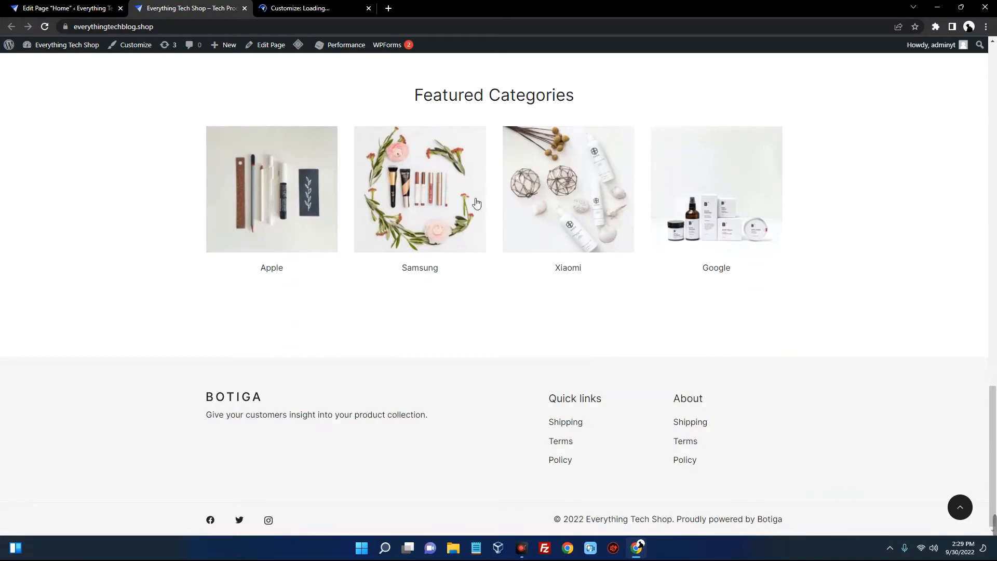
pyautogui.scroll(10, 550, 284)
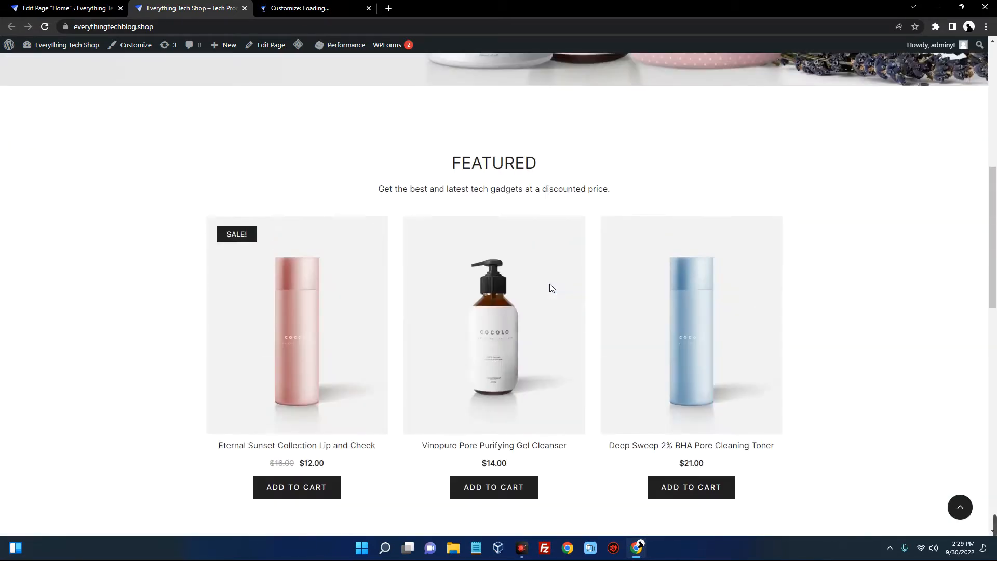
pyautogui.scroll(-4, 506, 287)
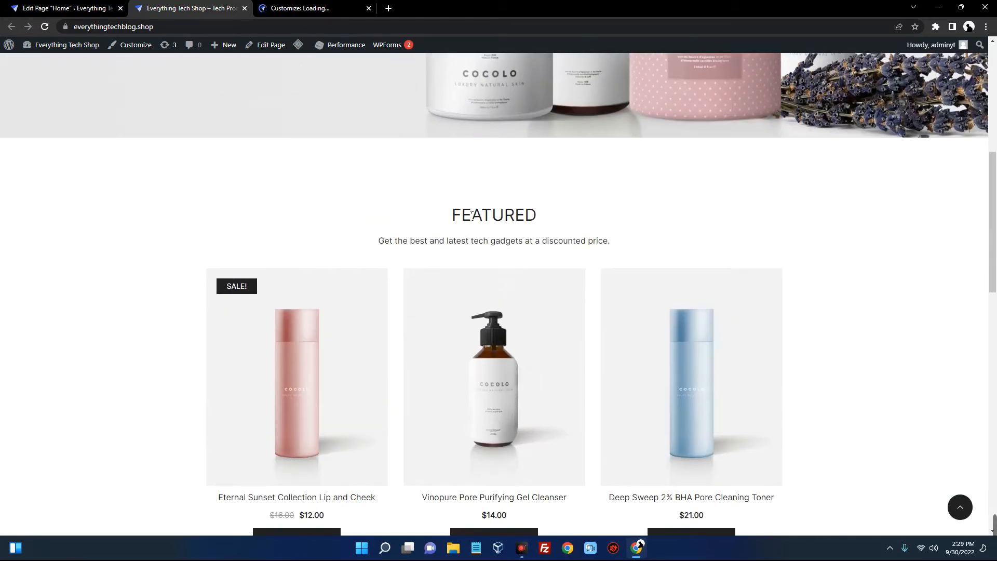
pyautogui.scroll(-2, 311, 260)
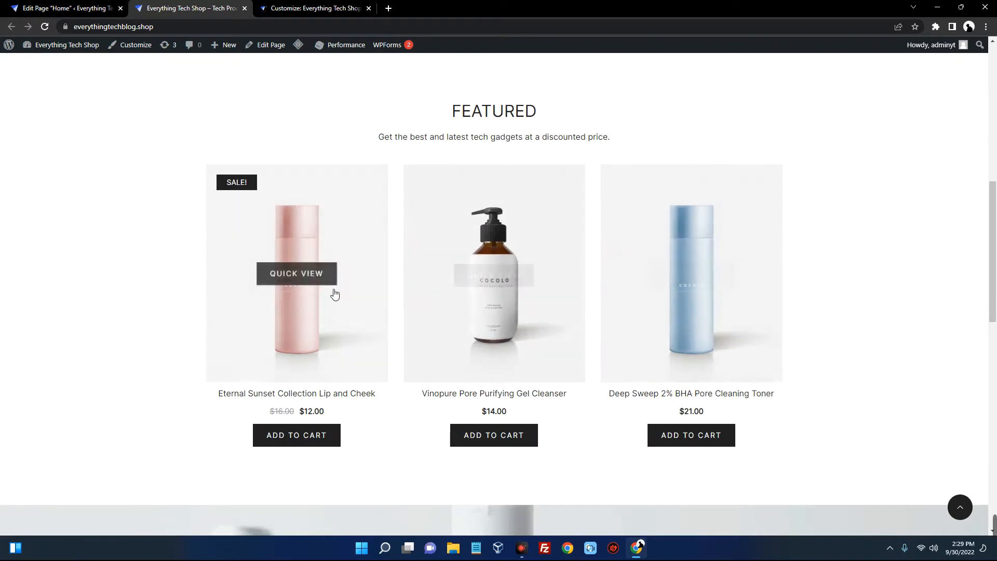
pyautogui.scroll(-1, 336, 287)
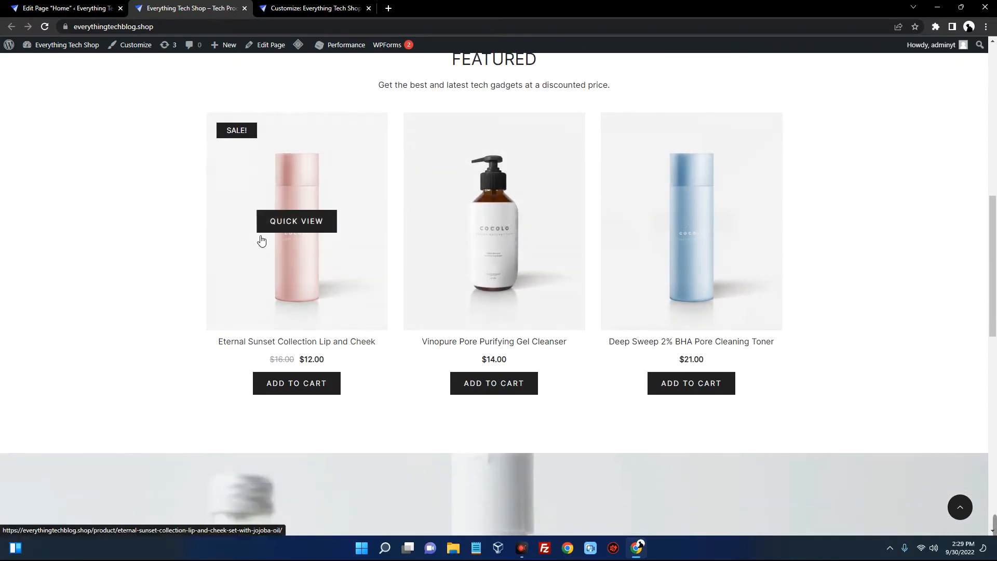
pyautogui.click(65, 8)
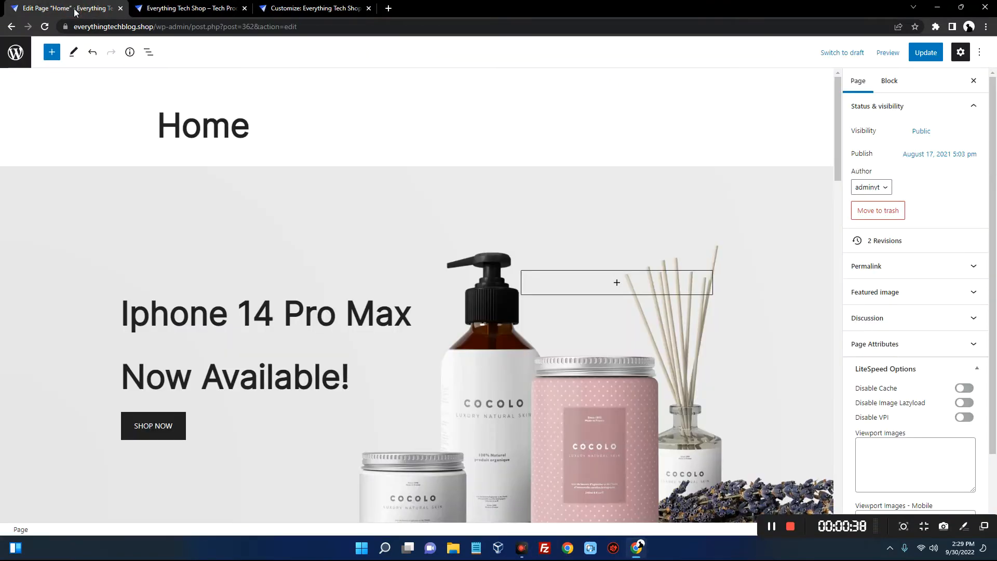
# Leave the editor via the WordPress logo and open Products > All Products
pyautogui.click(15, 52)
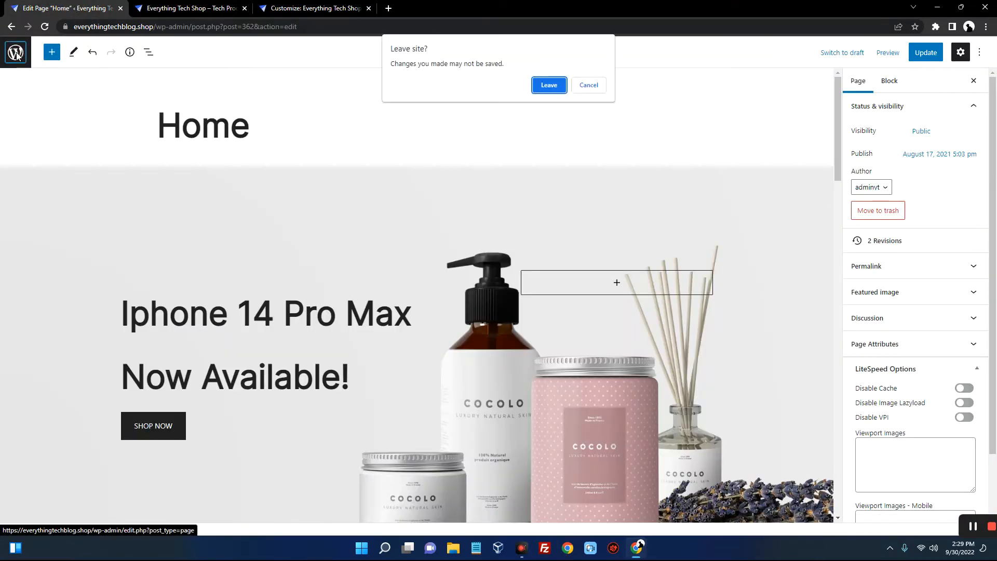
pyautogui.click(541, 87)
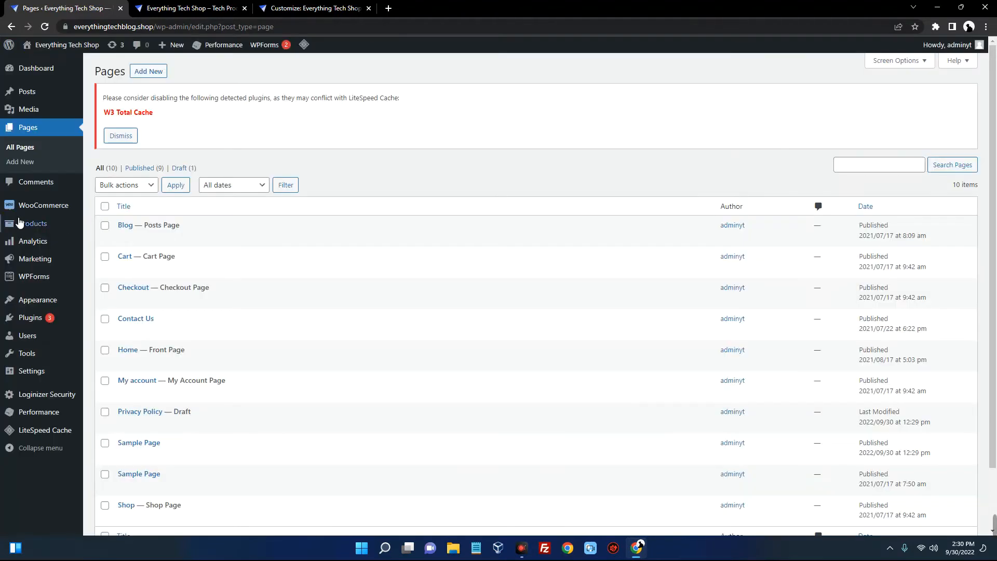
pyautogui.moveTo(35, 228)
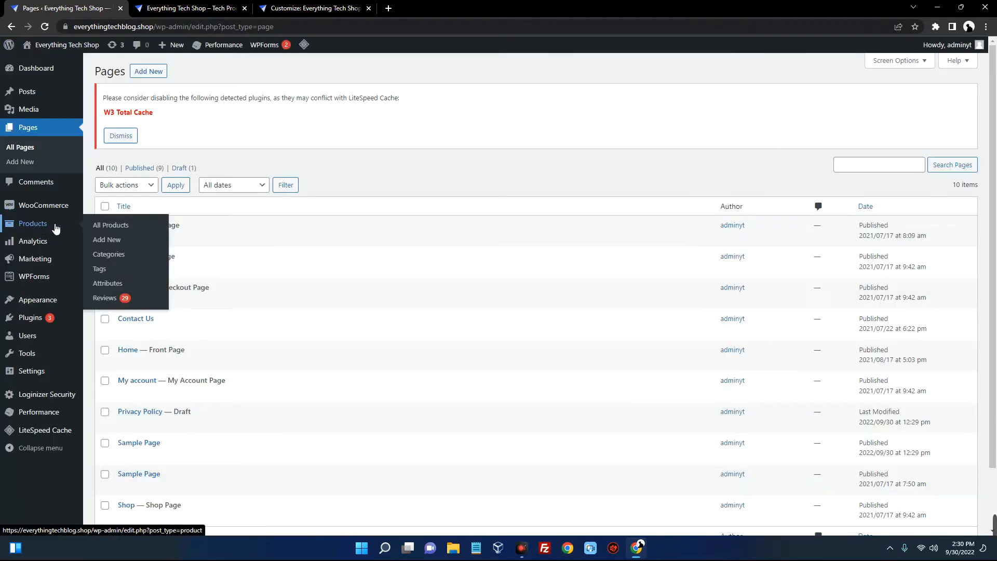
pyautogui.click(104, 228)
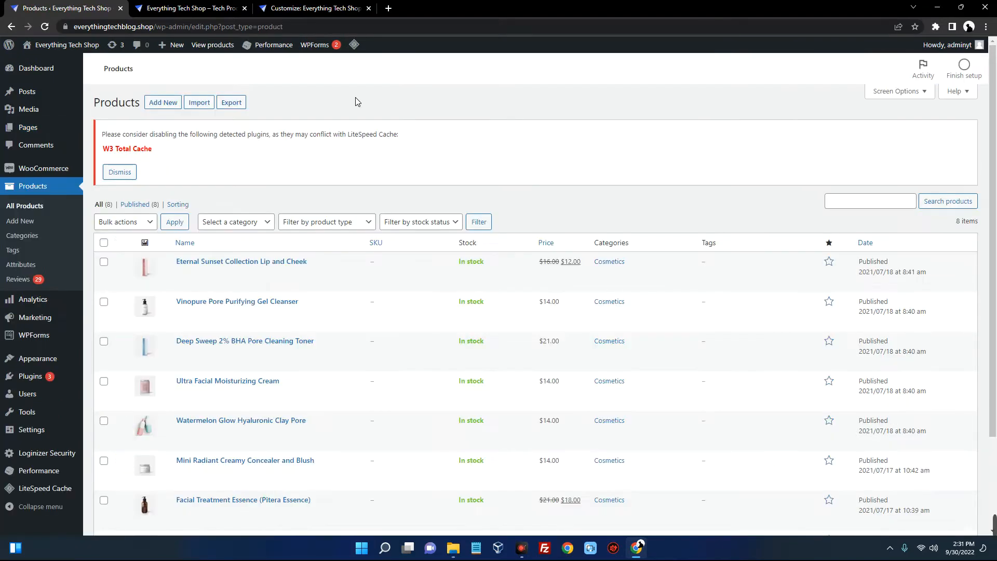
pyautogui.scroll(-2, 348, 167)
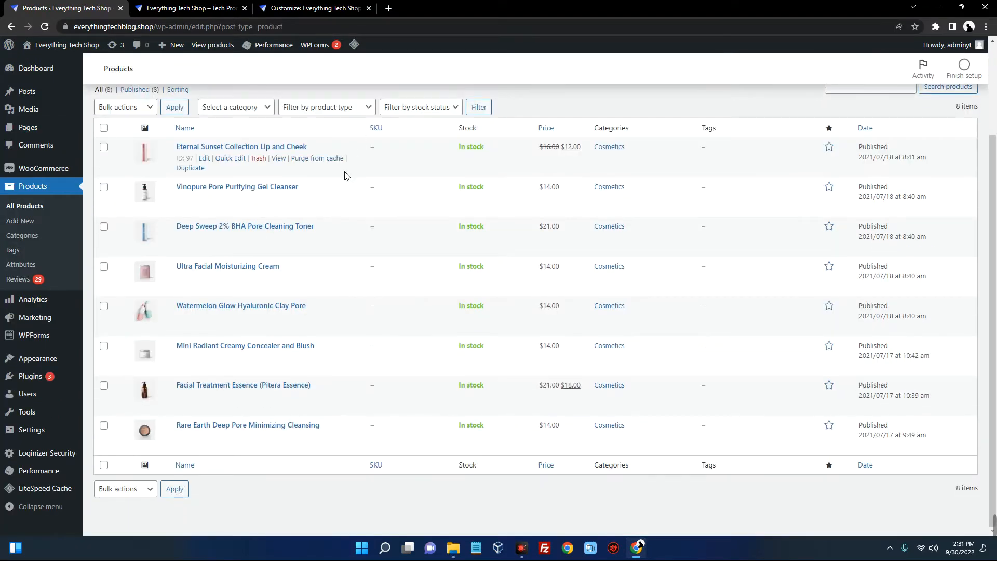
pyautogui.scroll(3, 291, 164)
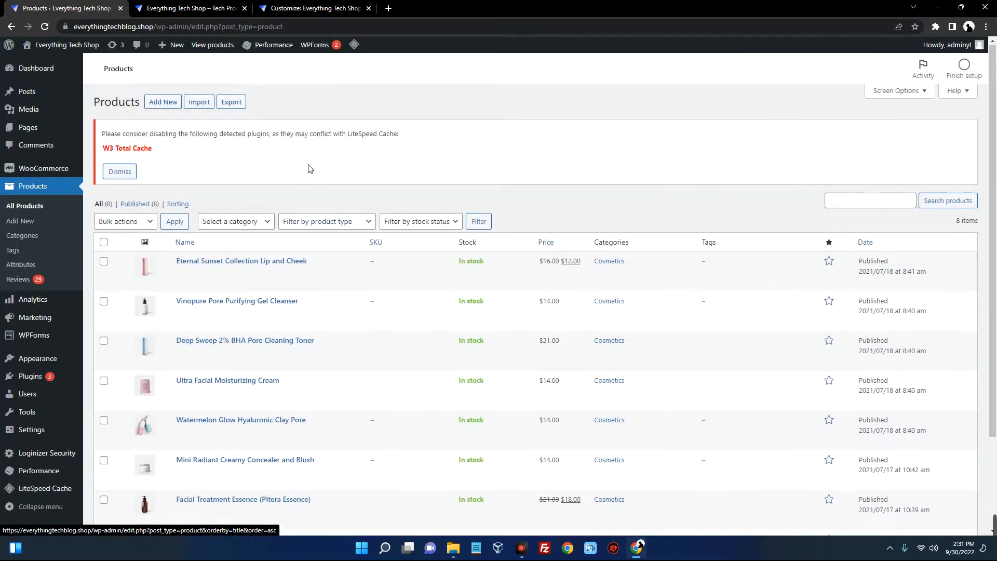
# Add a new product titled 'iPhone 14' with description 'iPhone 14 is now up for sale'
pyautogui.click(175, 106)
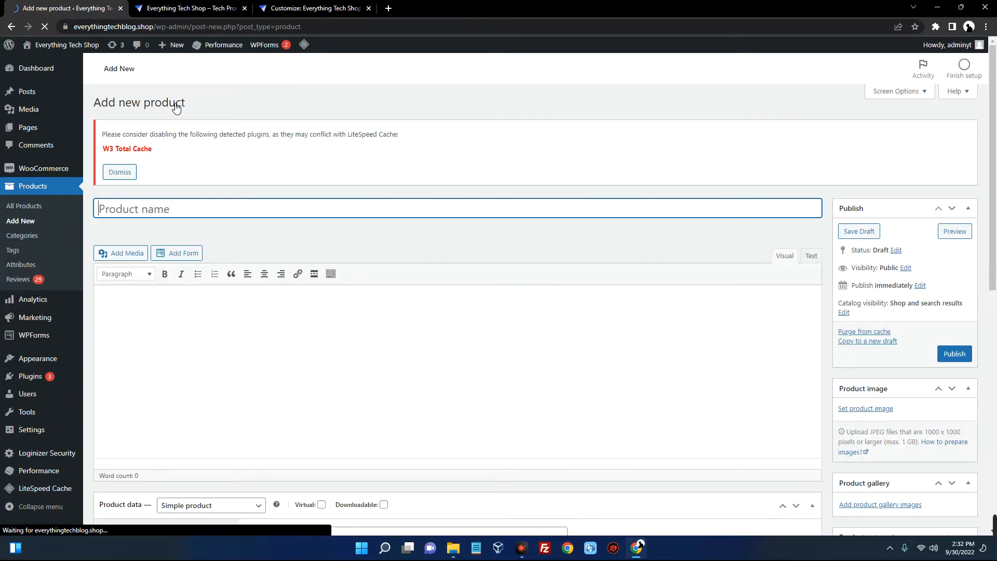
pyautogui.write('iPhone 14')
pyautogui.scroll(-2, 301, 229)
pyautogui.click(301, 228)
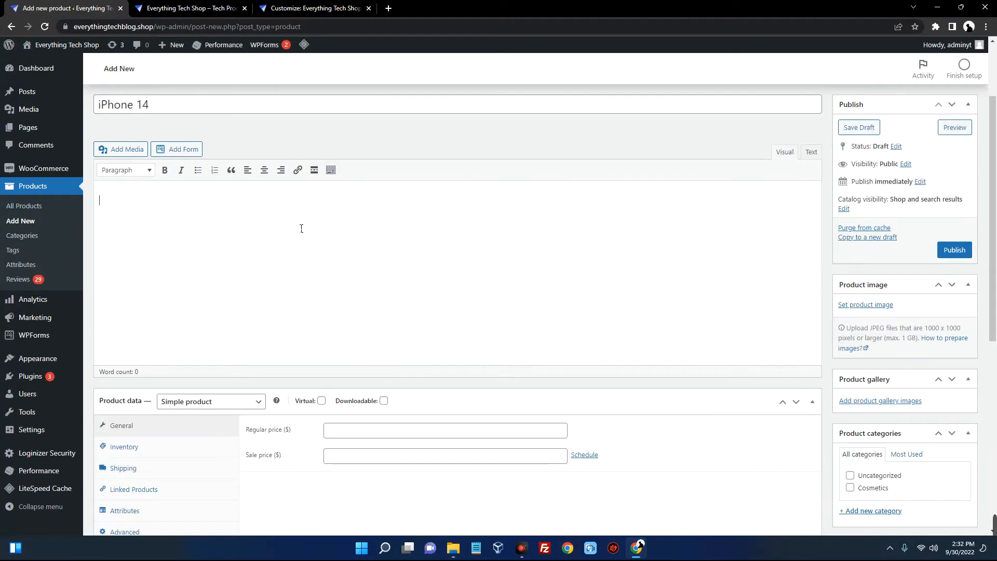
pyautogui.scroll(1, 364, 224)
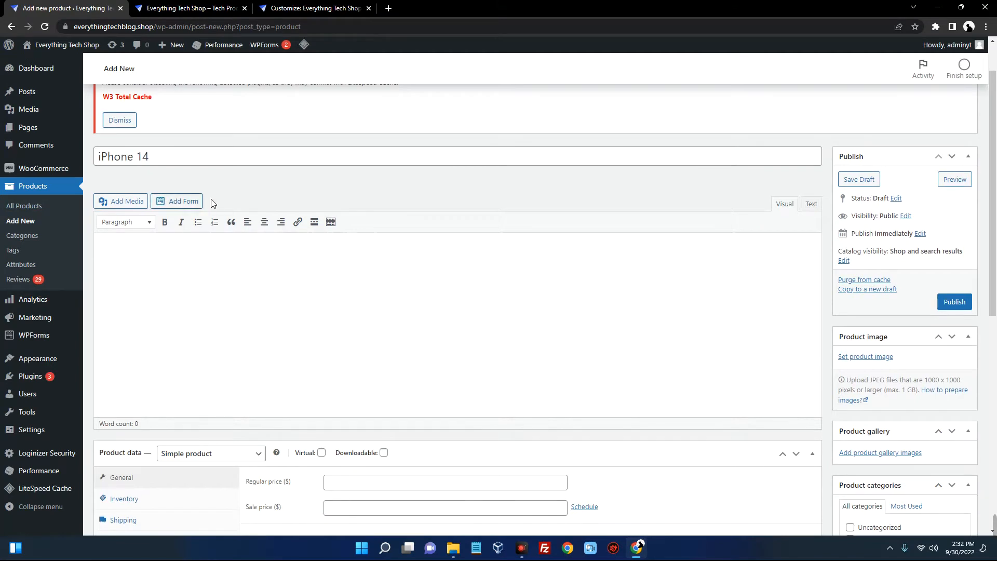
pyautogui.write('iPhone 14 is now up for sale')
pyautogui.scroll(-5, 345, 266)
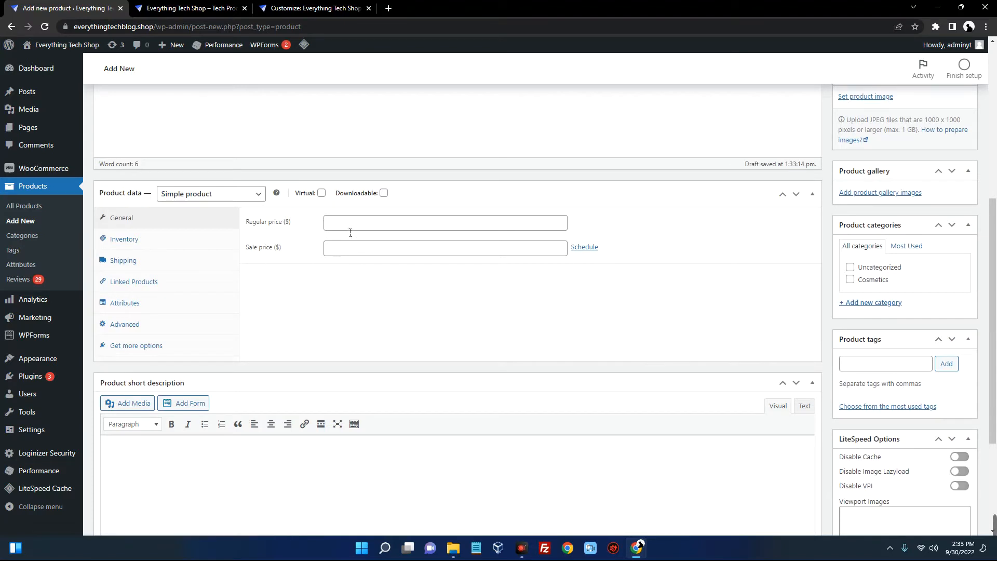
# Enter a regular price of 2000 and a sale price of 1800
pyautogui.click(383, 231)
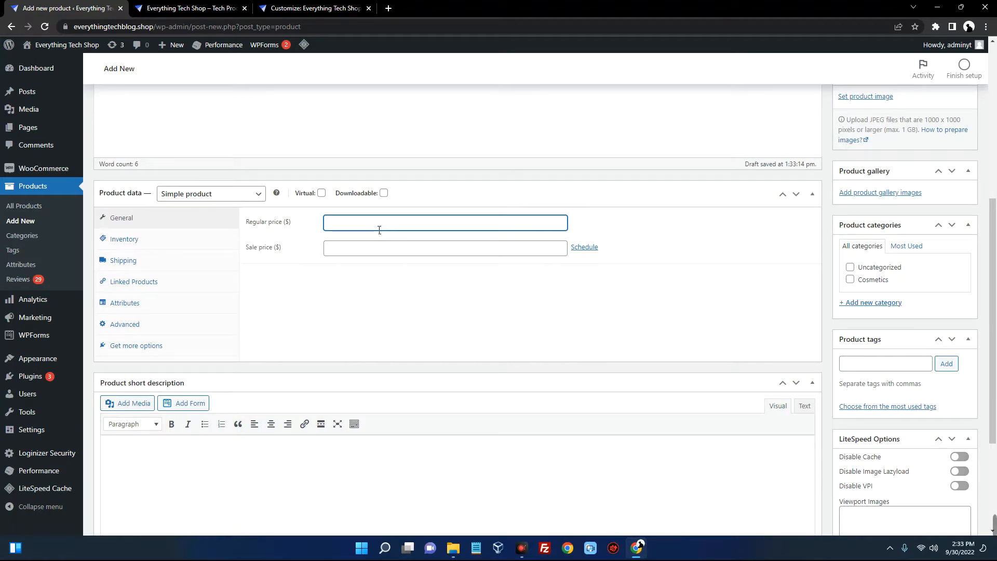
pyautogui.write('2000')
pyautogui.click(381, 253)
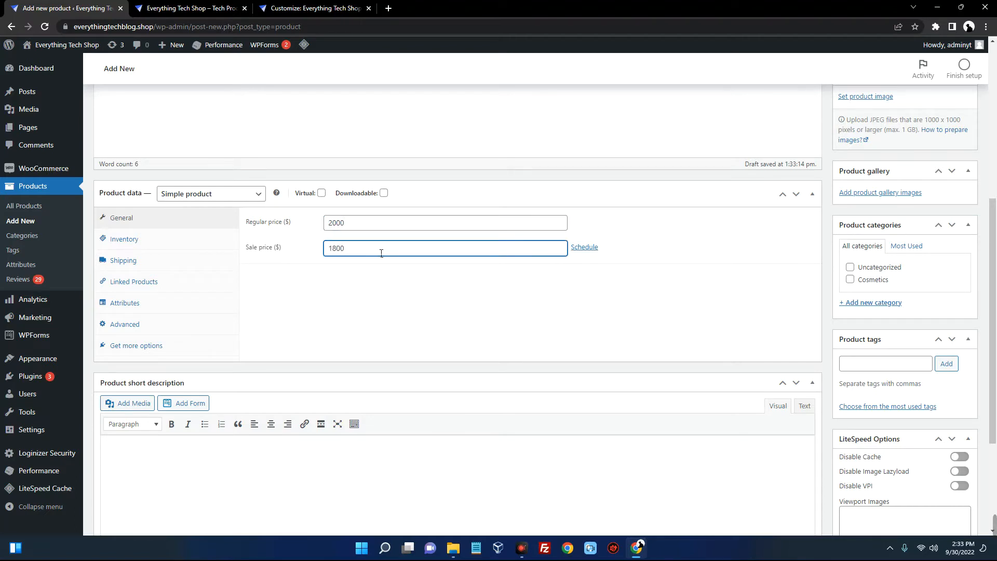
pyautogui.moveTo(352, 227); pyautogui.dragTo(311, 226)
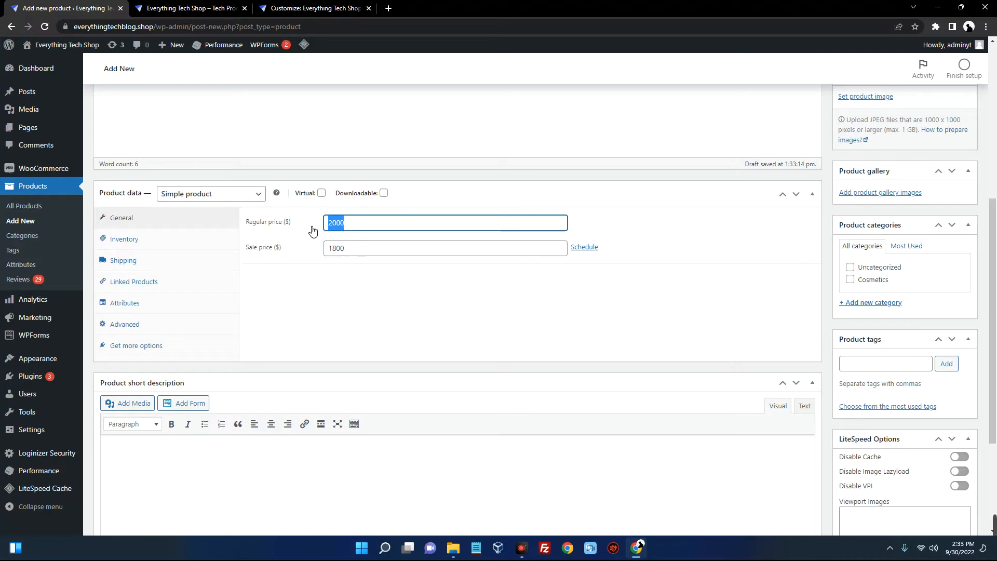
pyautogui.moveTo(357, 252); pyautogui.dragTo(334, 259)
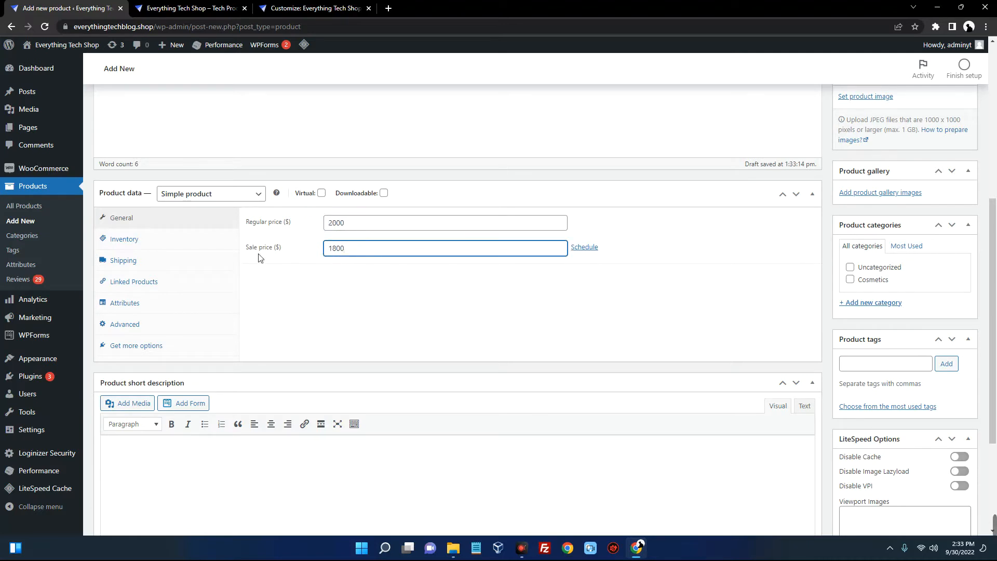
# Keep the stock status In stock and limit purchases to one item per order
pyautogui.click(140, 239)
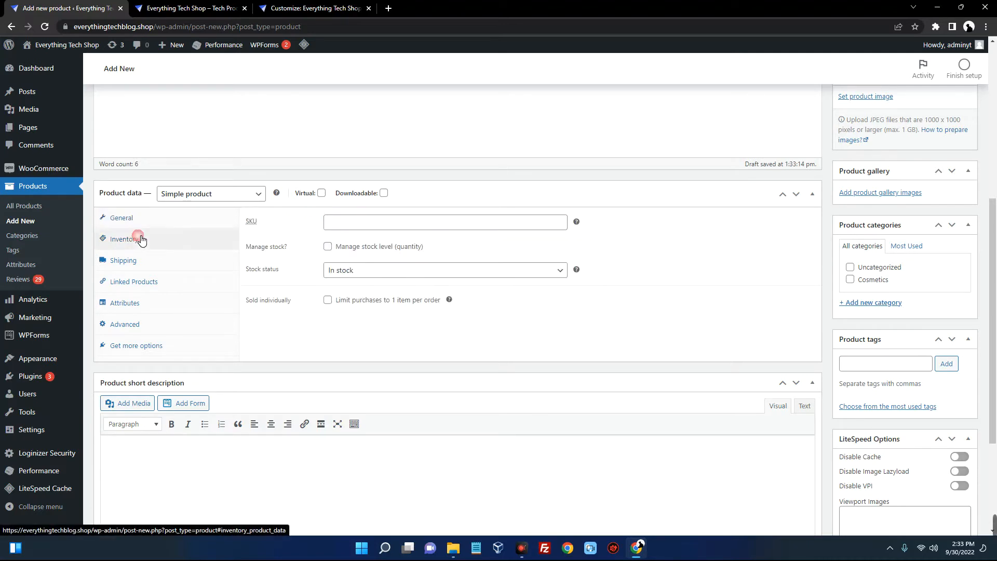
pyautogui.click(370, 270)
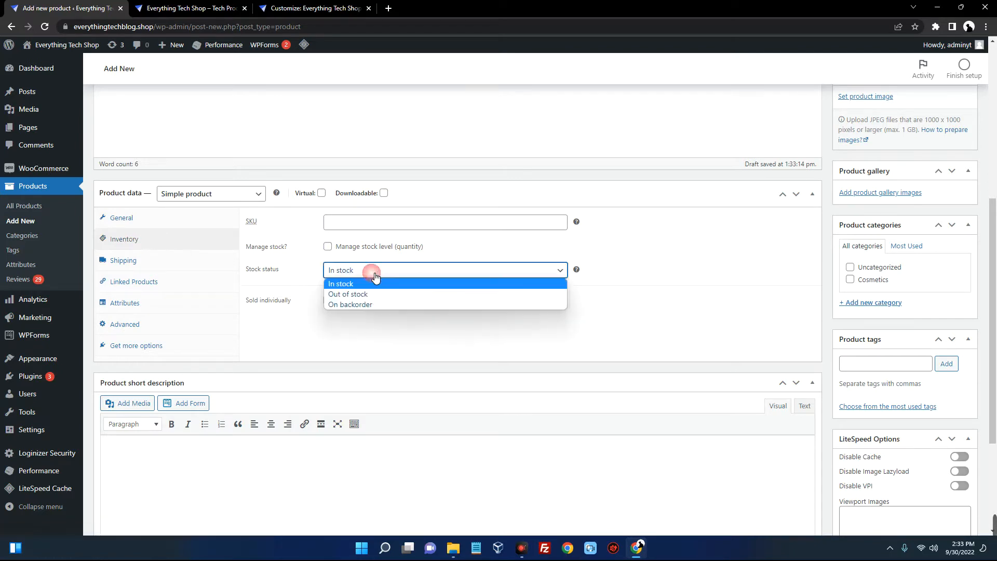
pyautogui.click(343, 284)
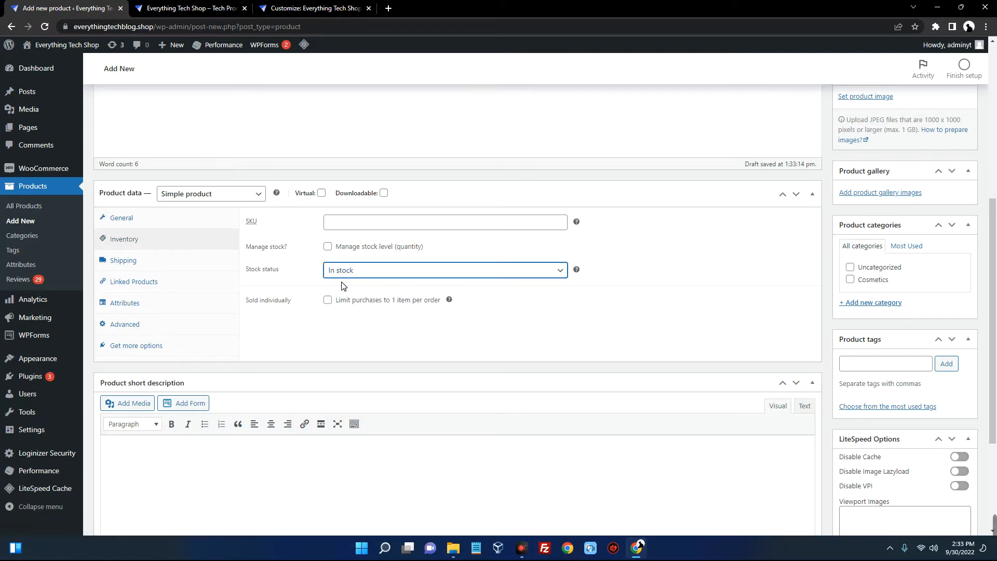
pyautogui.click(328, 301)
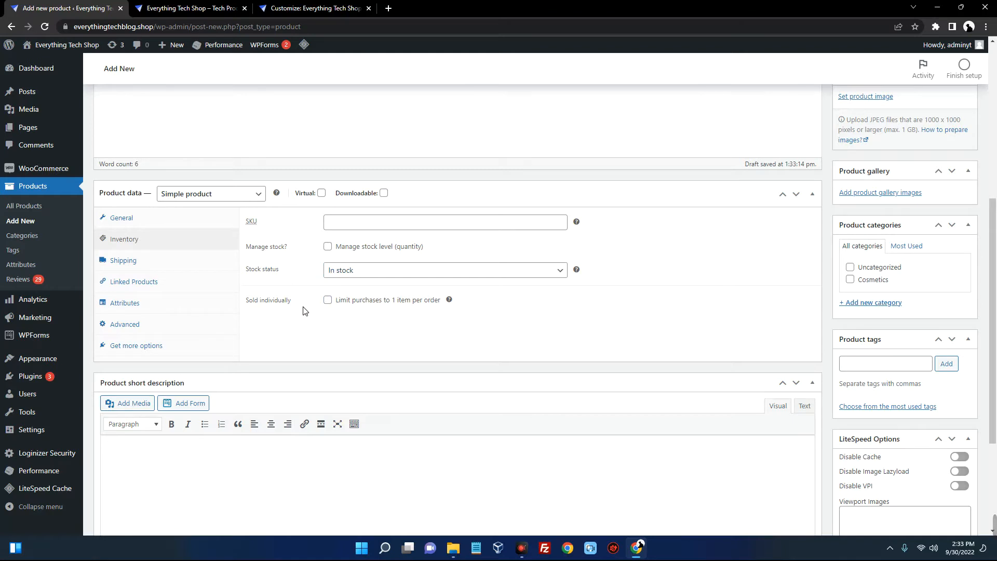
# Review the shipping and advanced settings, leaving Enable reviews checked
pyautogui.click(123, 260)
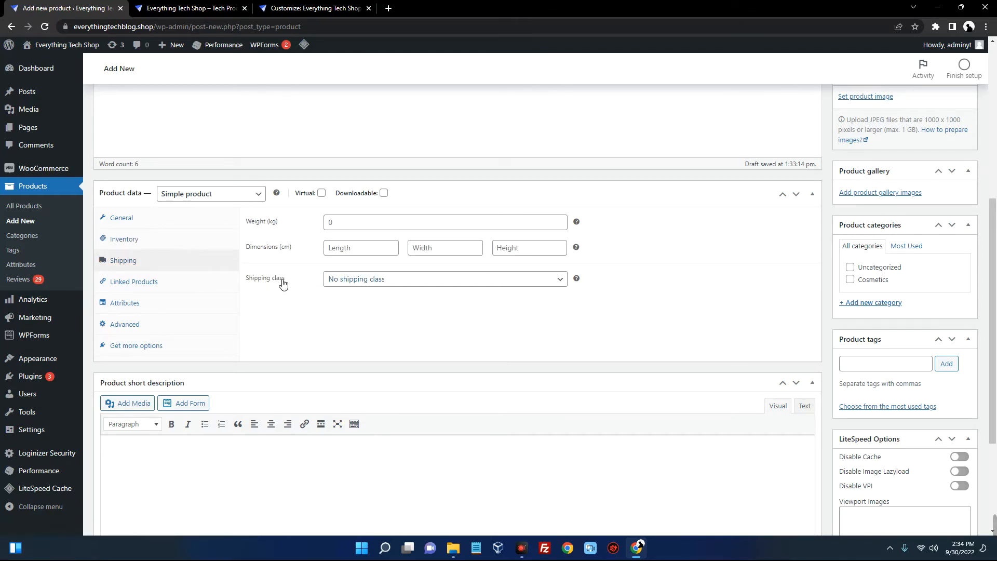
pyautogui.click(161, 325)
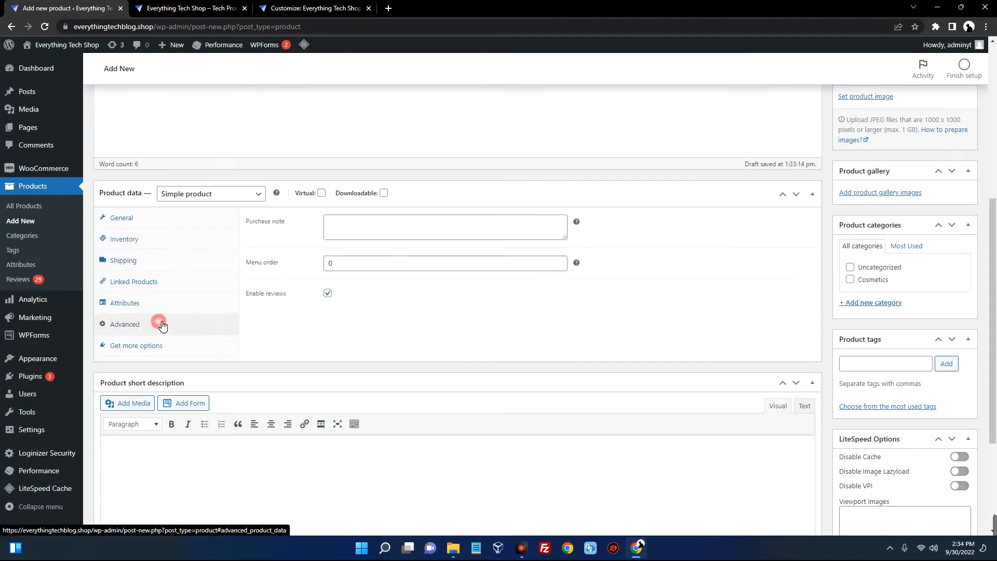
pyautogui.click(328, 294)
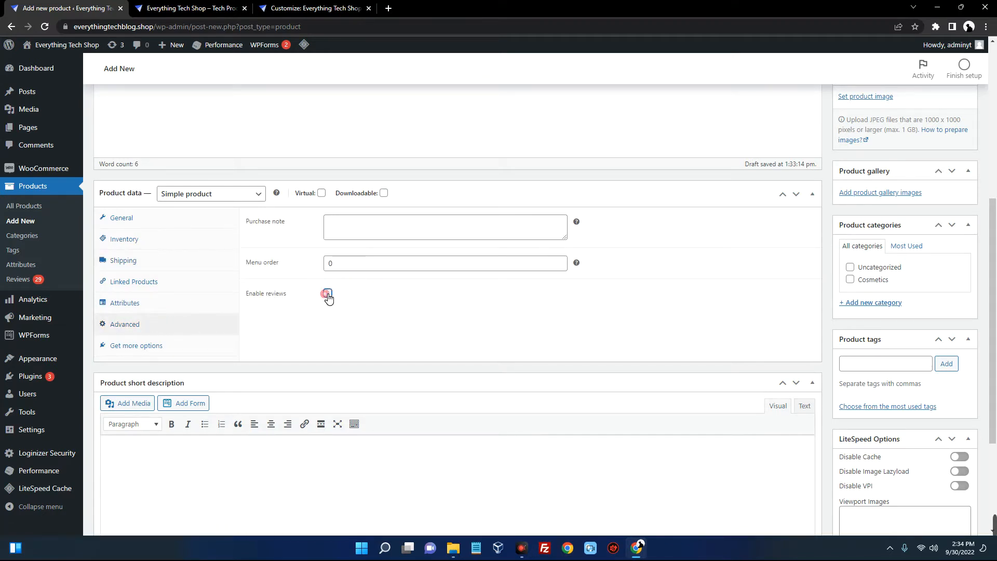
pyautogui.click(328, 295)
# Paste the short description about iPhone safety features and the 48MP camera
pyautogui.scroll(-3, 385, 295)
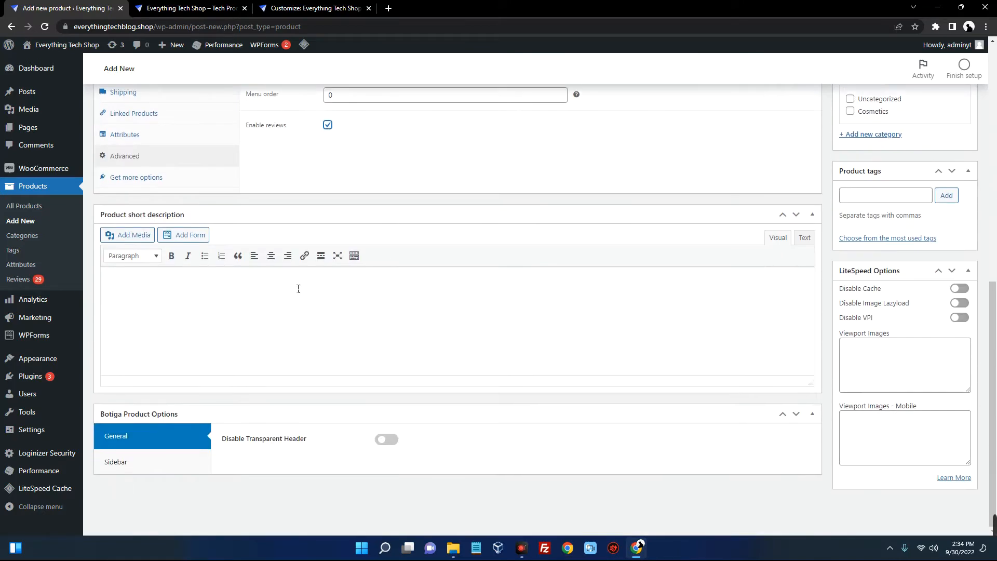
pyautogui.click(244, 297)
pyautogui.write('A magical new way to interact with iPhone. Groundbreaking safety features designed to save lives. An innovative 48MP camera for mind-blowing detail')
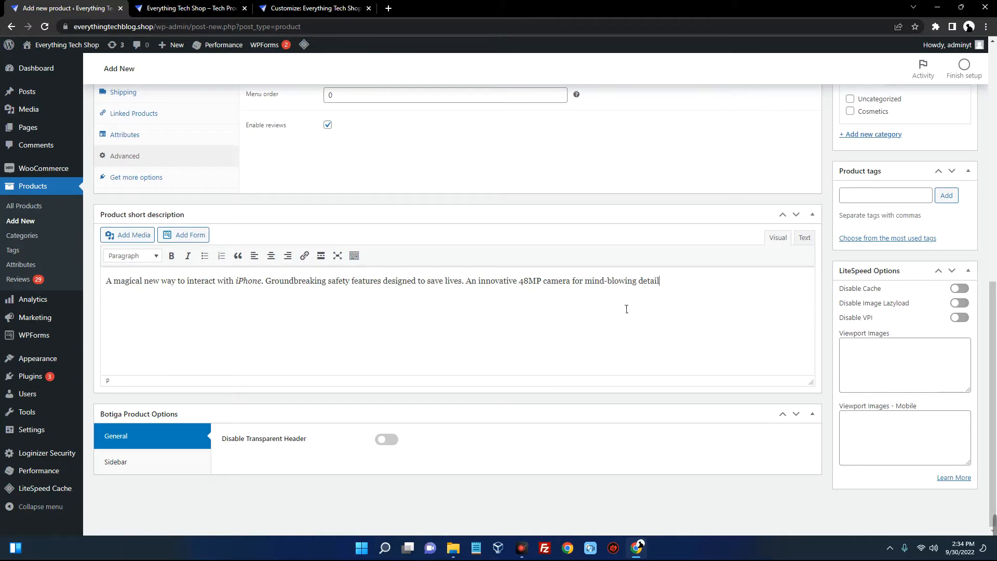
pyautogui.scroll(6, 728, 271)
pyautogui.scroll(-6, 669, 276)
pyautogui.scroll(4, 663, 276)
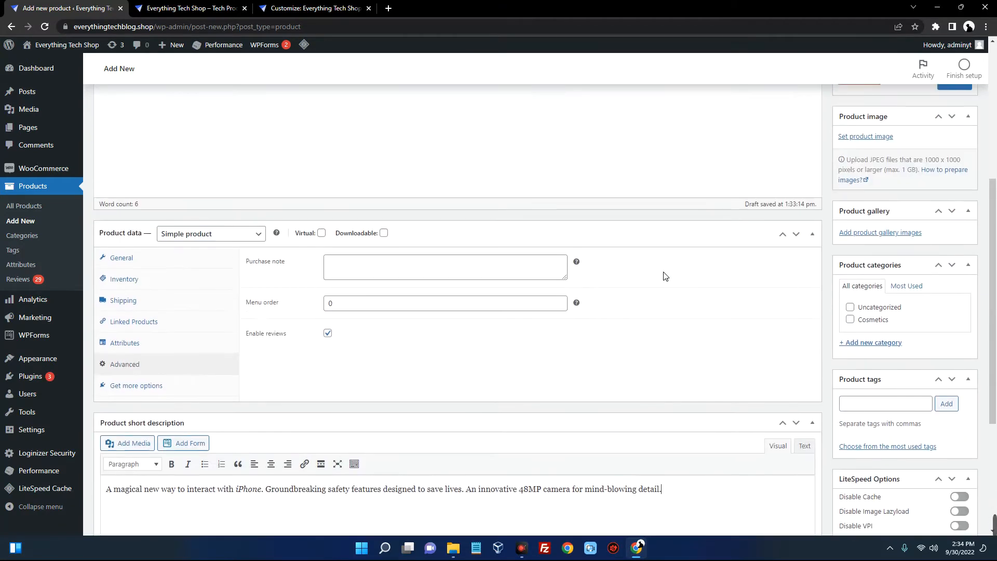
pyautogui.scroll(5, 666, 276)
pyautogui.scroll(-5, 896, 205)
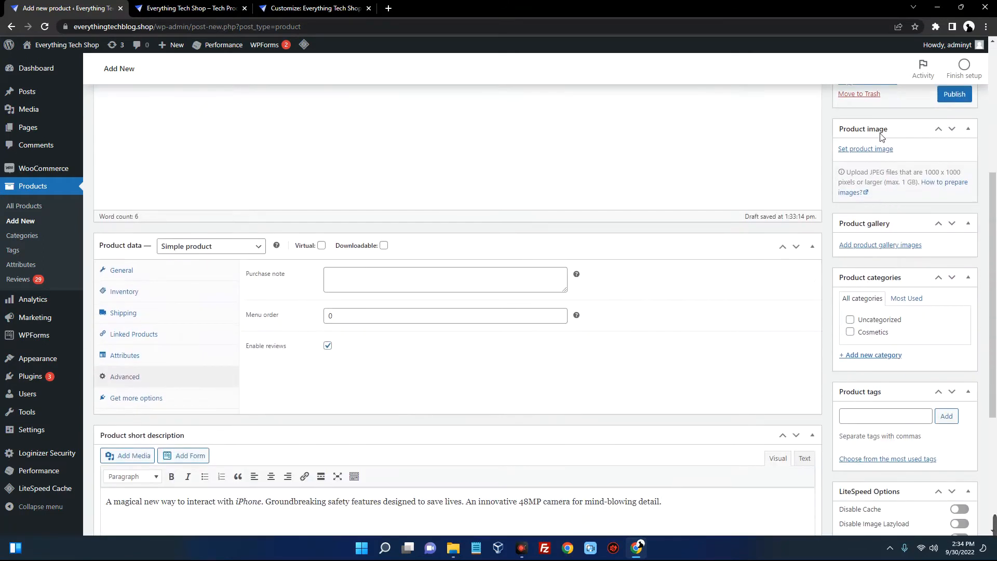
pyautogui.moveTo(877, 132)
pyautogui.mouseDown()
pyautogui.moveTo(855, 135)
pyautogui.moveTo(877, 133)
pyautogui.mouseUp()
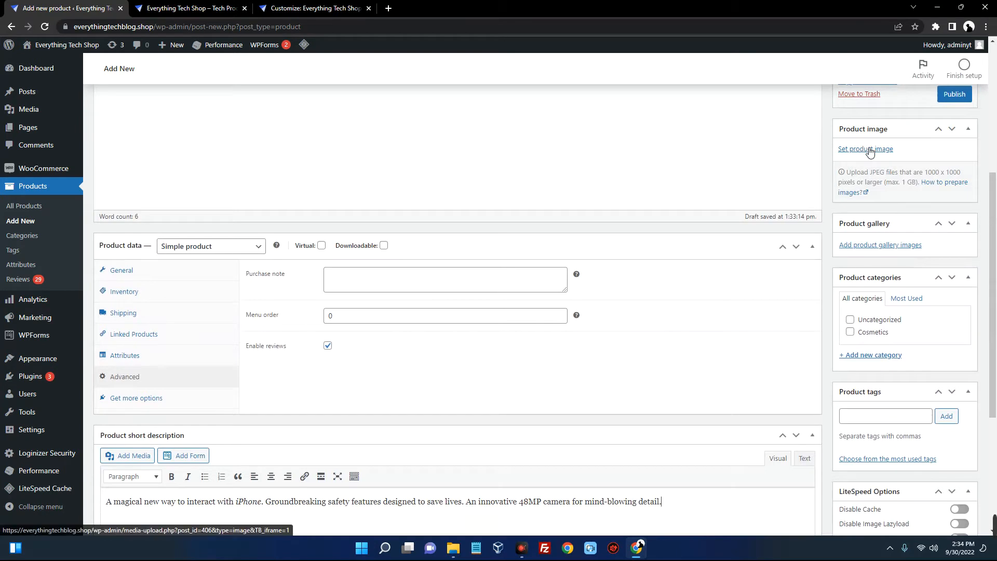
# Upload 14.png and set it as the product image
pyautogui.click(870, 151)
pyautogui.click(507, 274)
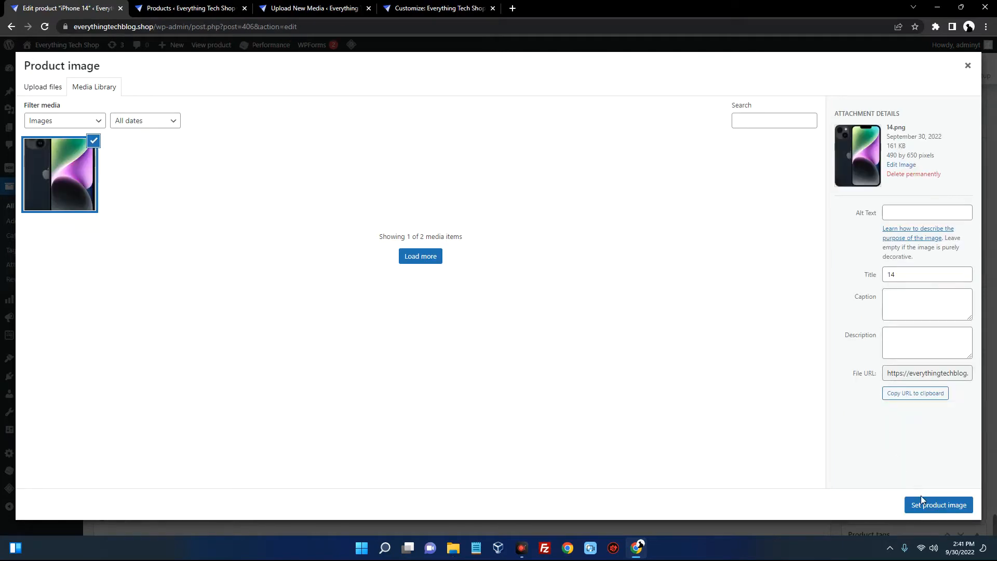
pyautogui.click(926, 507)
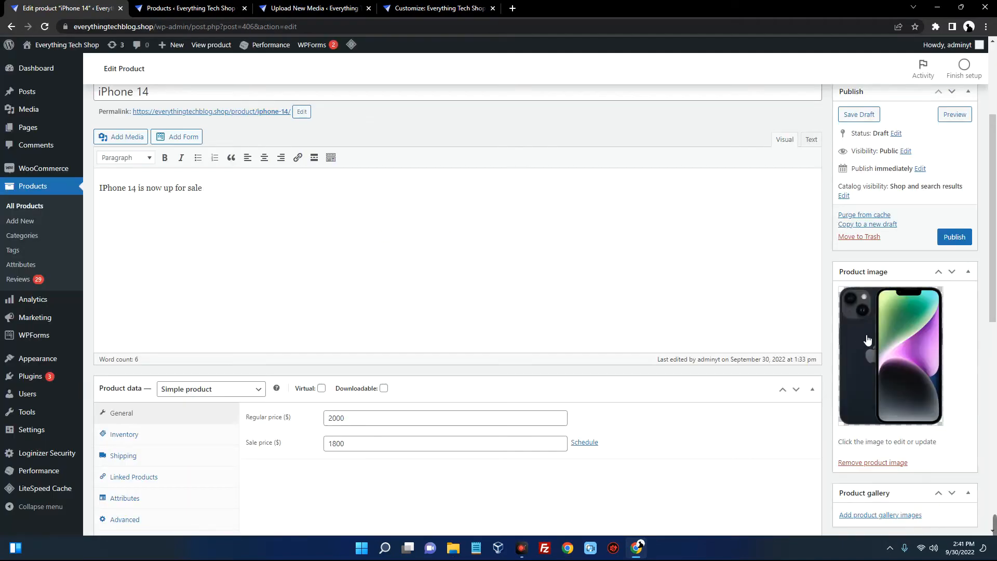
# Add a new 'IPhone' product category, ticked for the iPhone 14 product
pyautogui.scroll(-4, 894, 351)
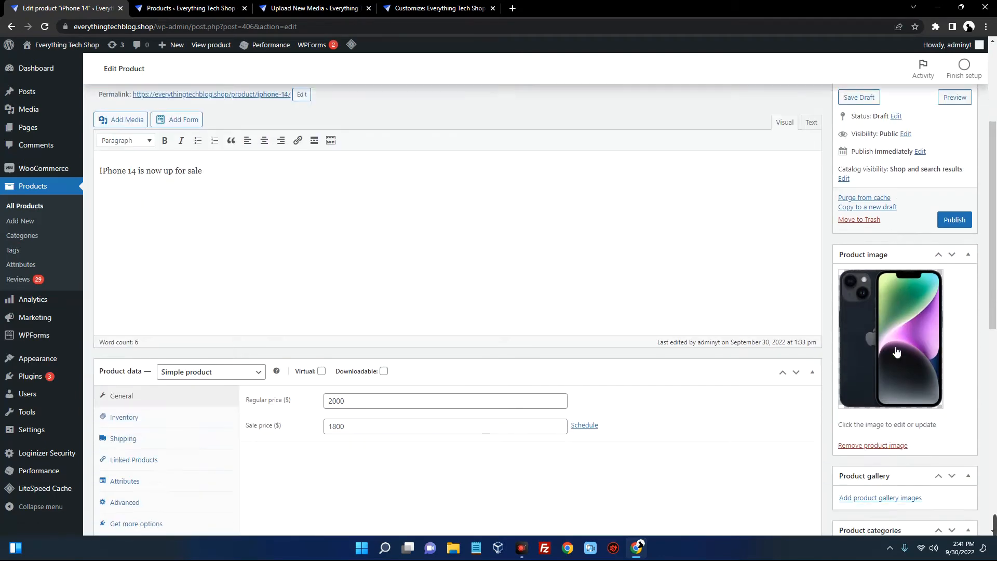
pyautogui.scroll(-3, 878, 330)
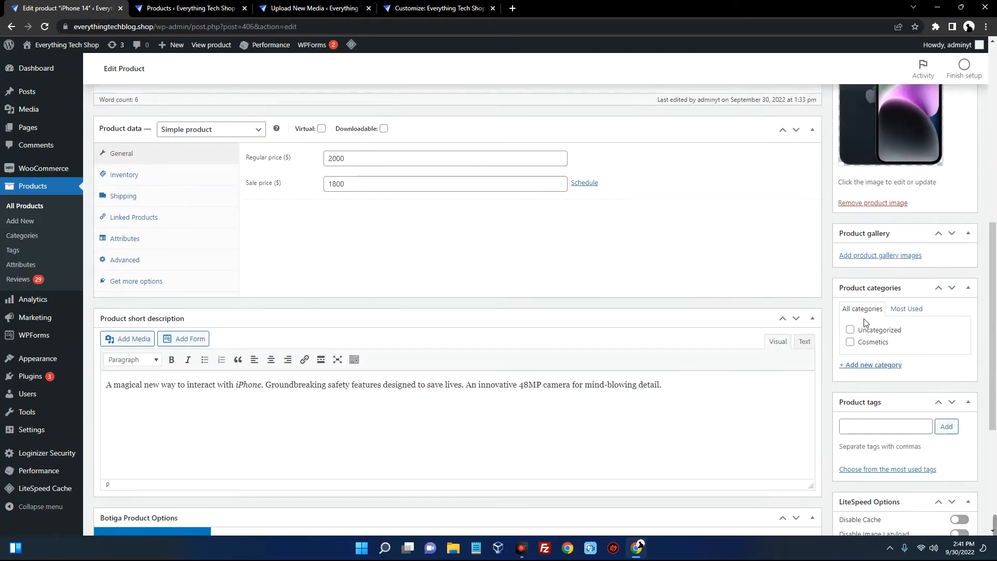
pyautogui.scroll(-1, 889, 307)
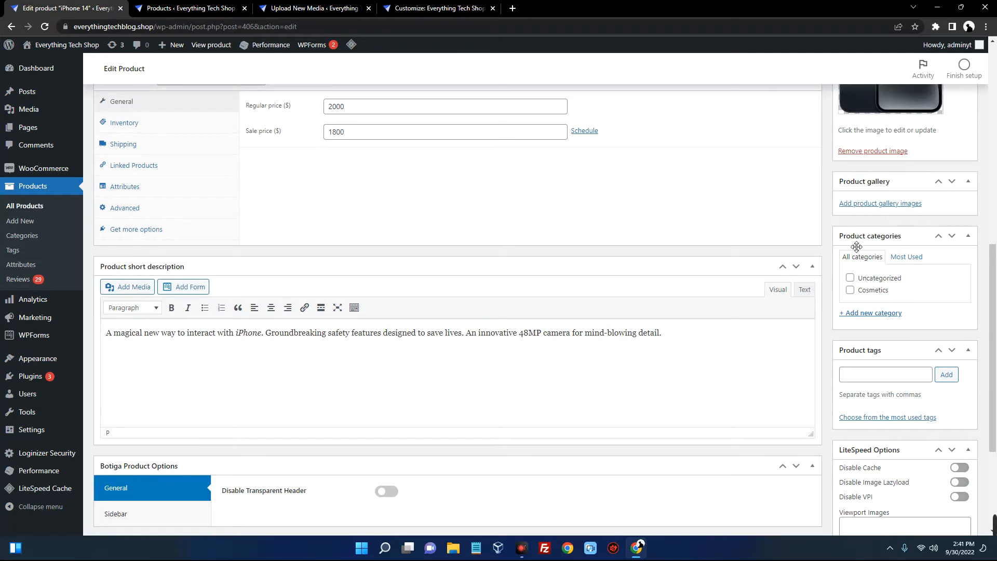
pyautogui.click(873, 312)
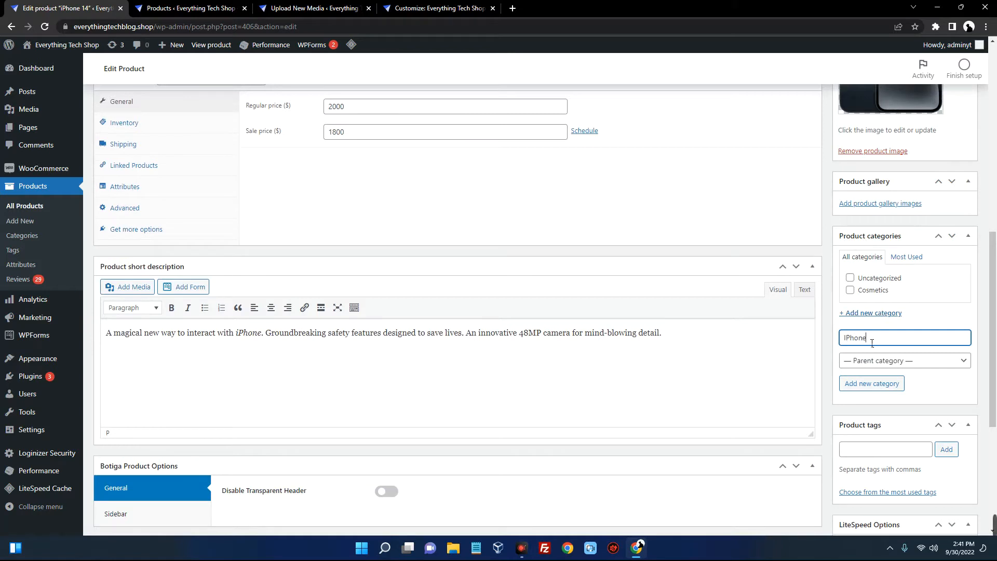
pyautogui.click(857, 385)
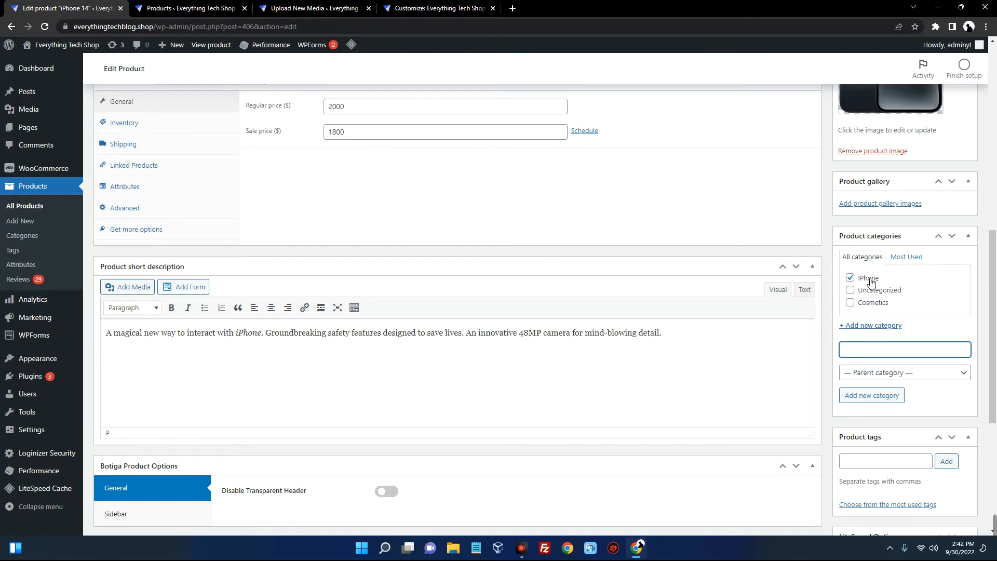
pyautogui.scroll(12, 871, 282)
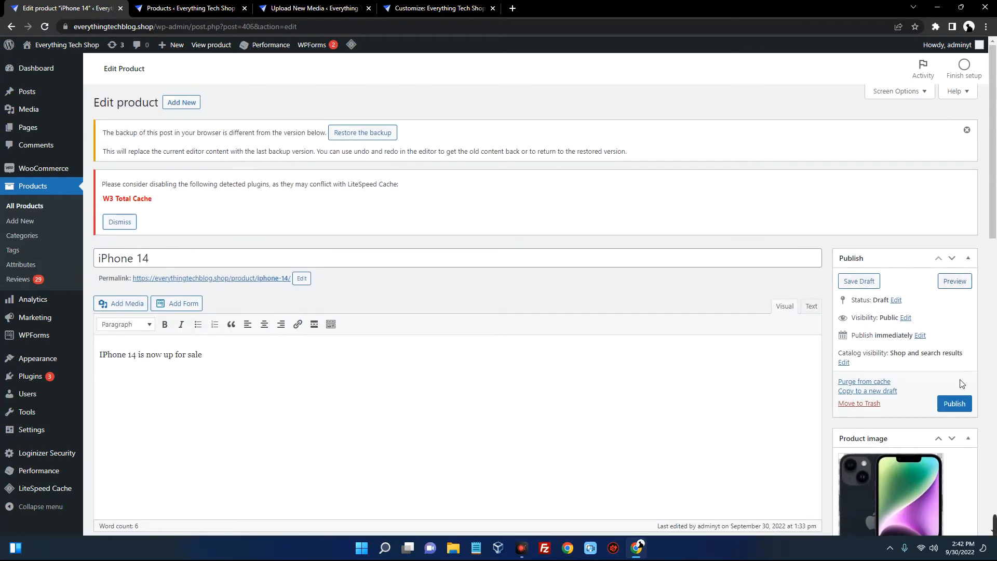
# Publish the iPhone 14 product and open its live product page in a new tab
pyautogui.click(954, 404)
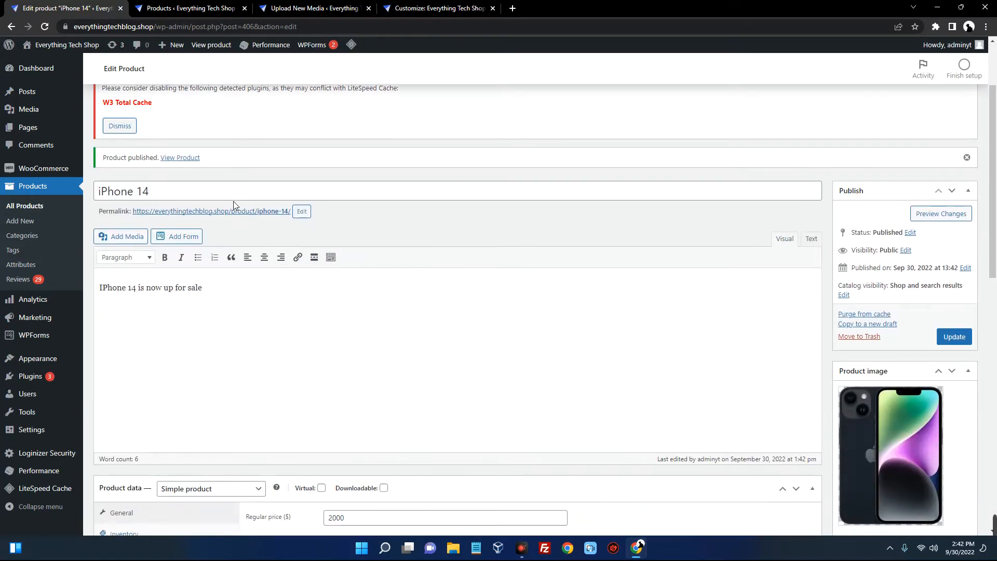
pyautogui.rightClick(236, 217)
pyautogui.click(249, 222)
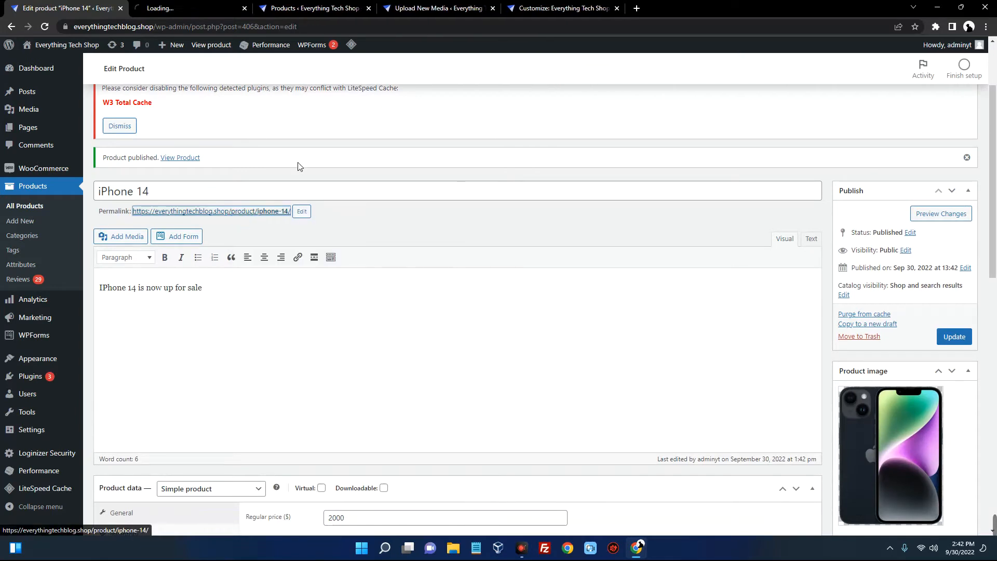
# Inspect the live iPhone 14 page's $2,000.00 struck-through price and short description
pyautogui.click(191, 9)
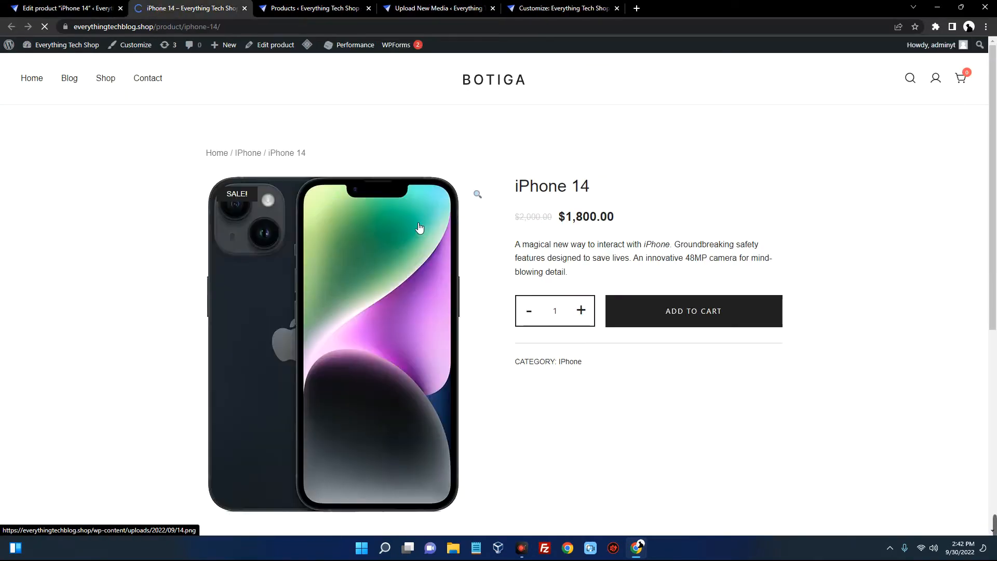
pyautogui.scroll(-2, 502, 214)
pyautogui.scroll(2, 508, 212)
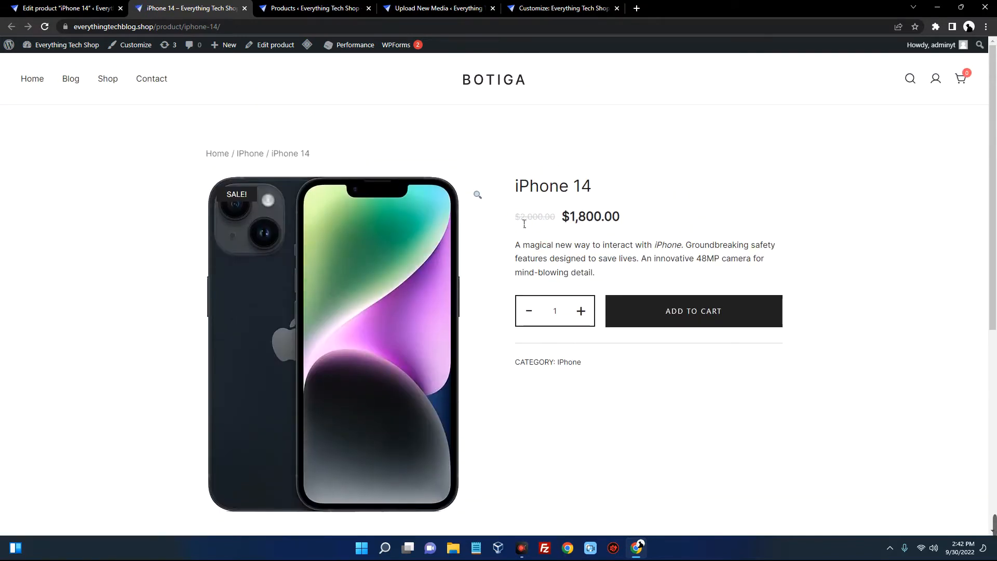
pyautogui.moveTo(520, 223); pyautogui.dragTo(616, 219)
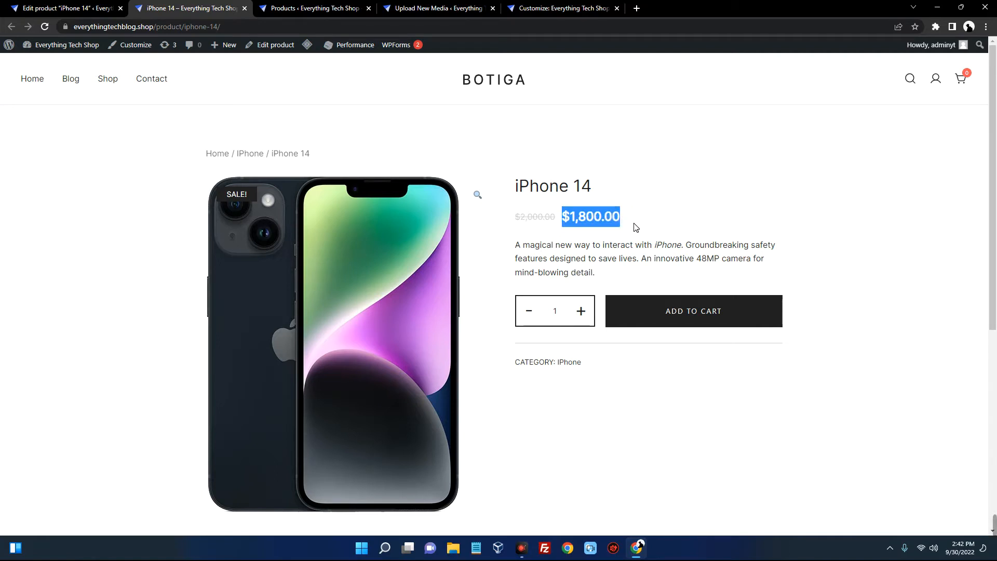
pyautogui.click(637, 280)
pyautogui.moveTo(540, 257); pyautogui.dragTo(621, 270)
# Compare against the product description text in the iPhone 14 editor
pyautogui.click(67, 8)
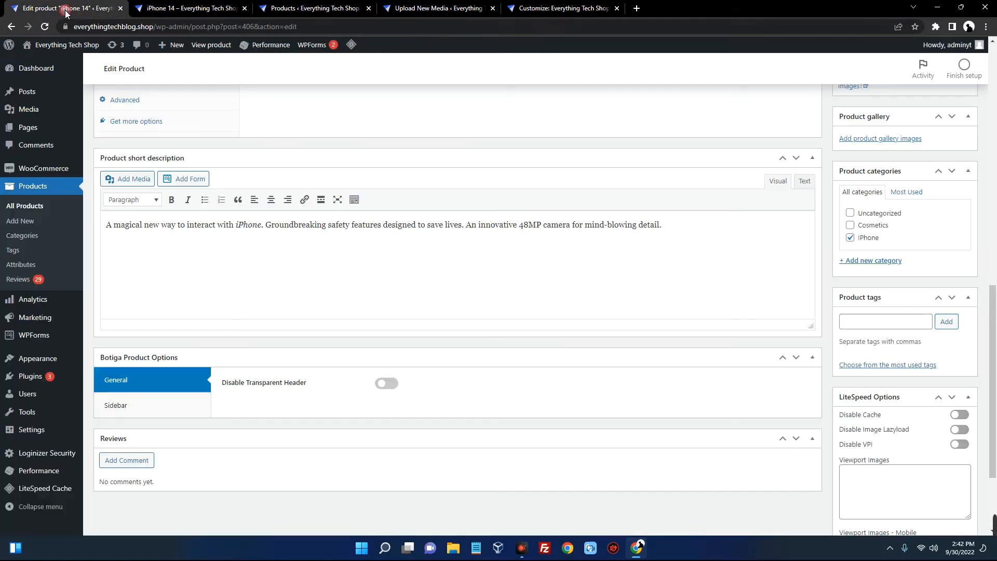
pyautogui.scroll(4, 436, 166)
pyautogui.scroll(-4, 284, 239)
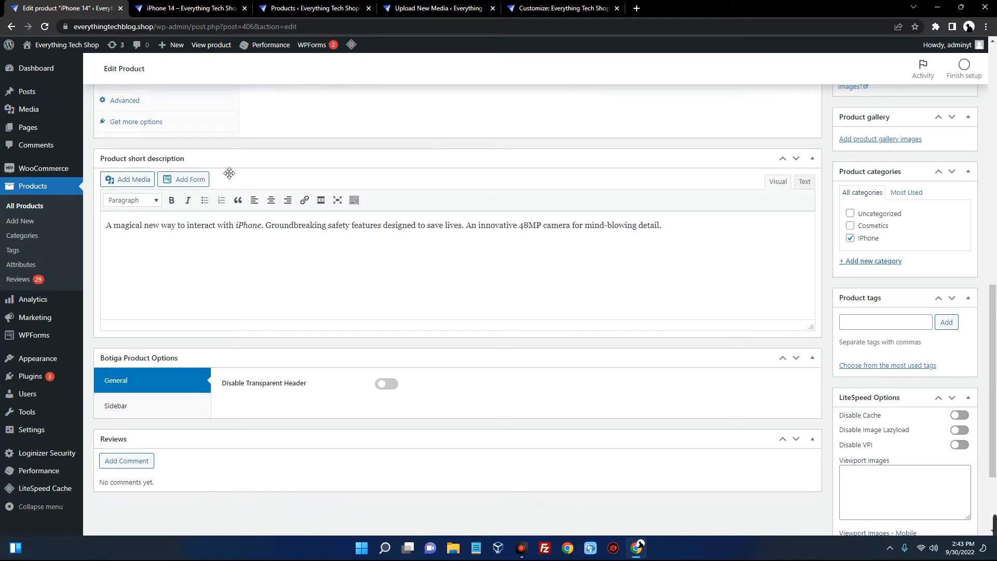
pyautogui.scroll(10, 198, 163)
pyautogui.doubleClick(195, 288)
pyautogui.moveTo(203, 289); pyautogui.dragTo(101, 289)
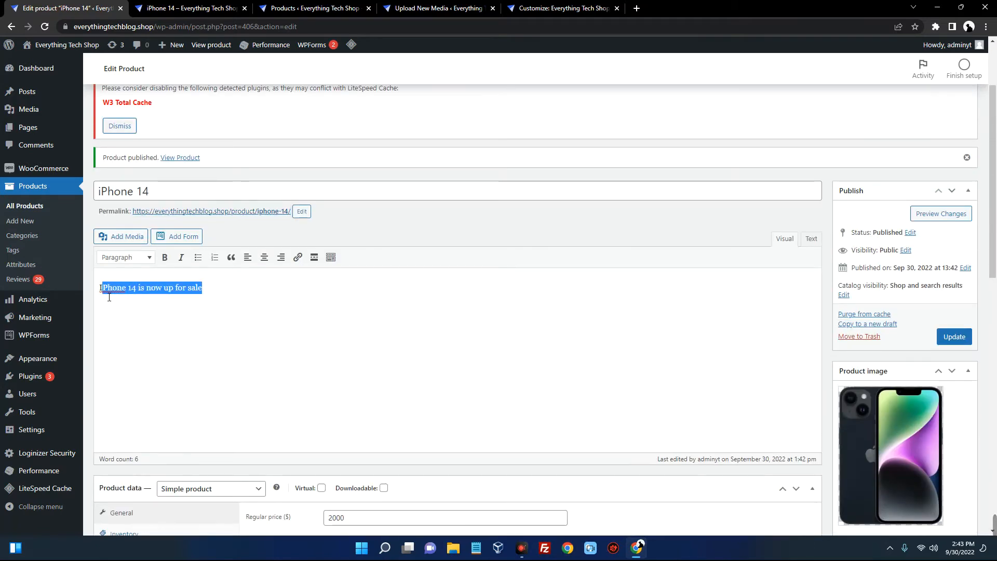
# Review the Reviews and Description sections on the live iPhone 14 page
pyautogui.click(206, 9)
pyautogui.scroll(-7, 260, 209)
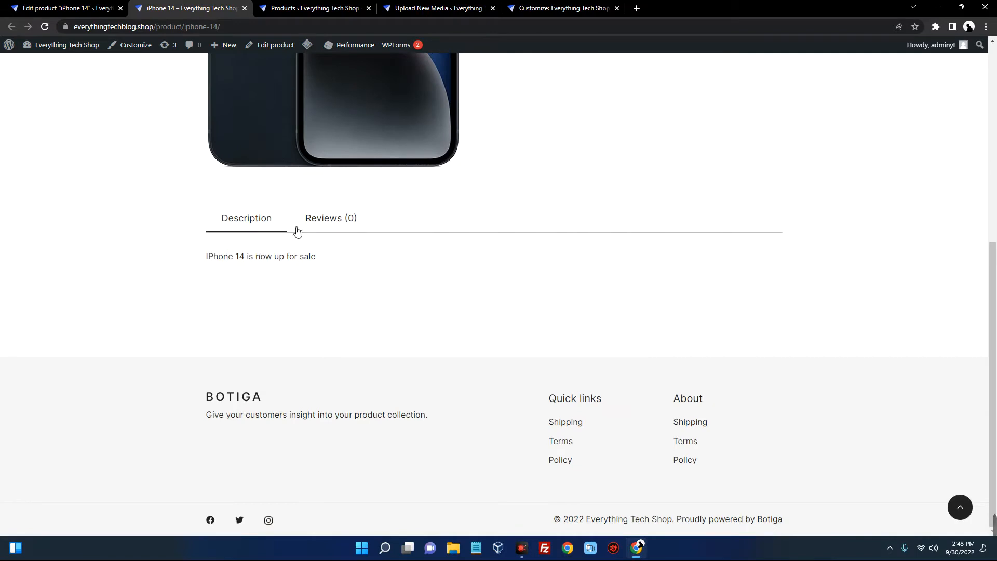
pyautogui.click(340, 223)
pyautogui.scroll(-2, 341, 225)
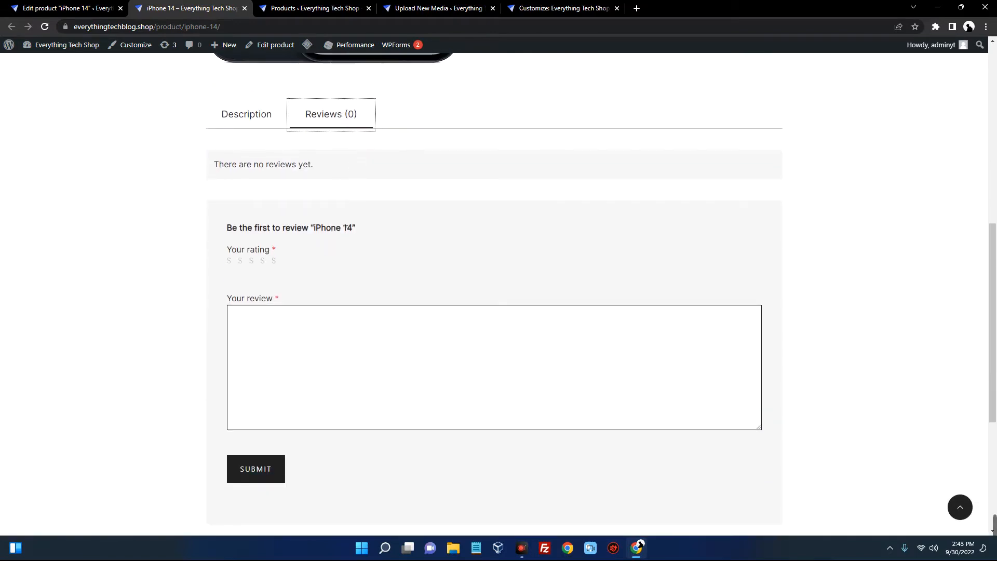
pyautogui.scroll(-3, 345, 228)
pyautogui.scroll(6, 345, 239)
pyautogui.click(265, 271)
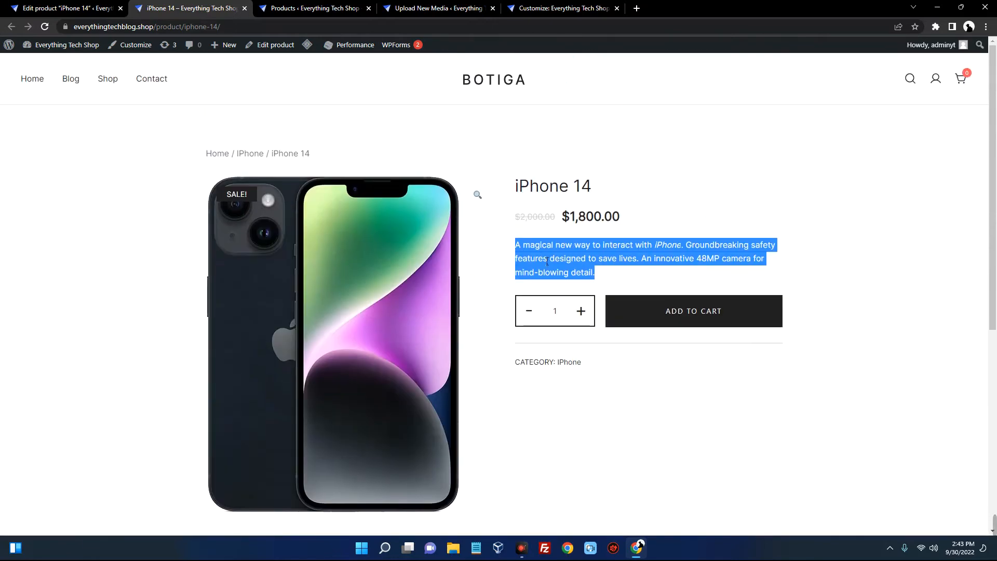
pyautogui.click(536, 179)
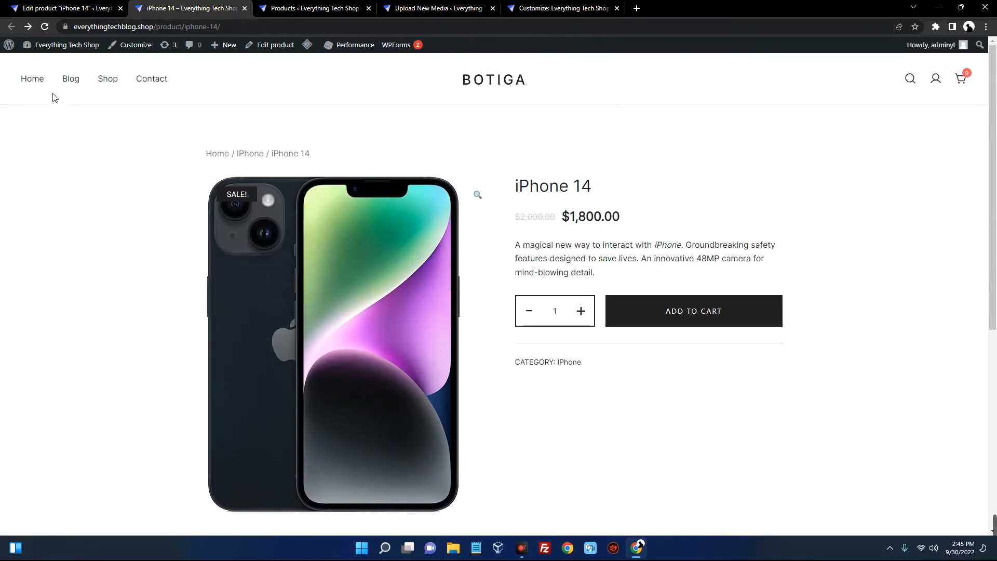
# Confirm iPhone 14 shows at $1,800.00 in the homepage Featured section, then return to its editor
pyautogui.click(32, 79)
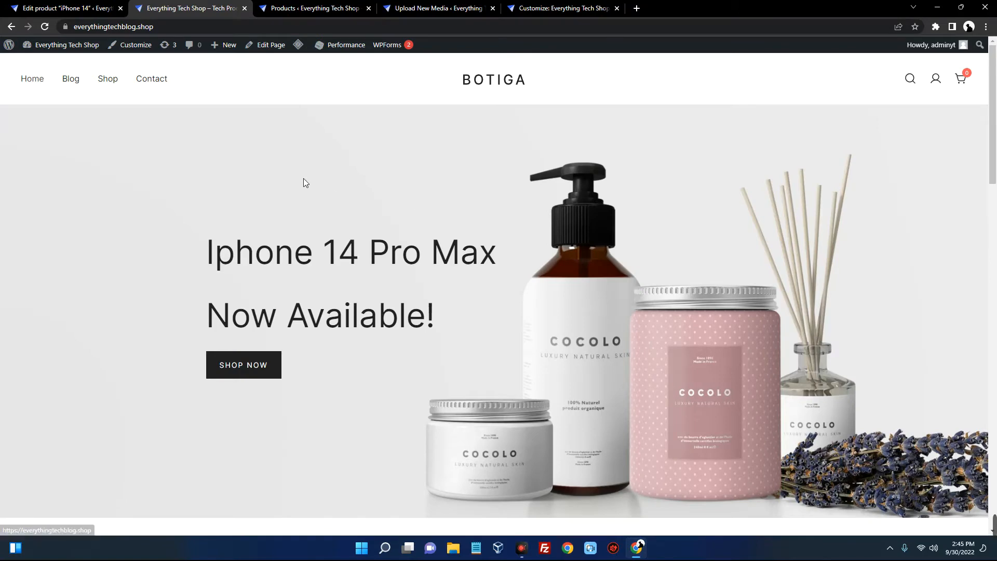
pyautogui.scroll(-10, 304, 182)
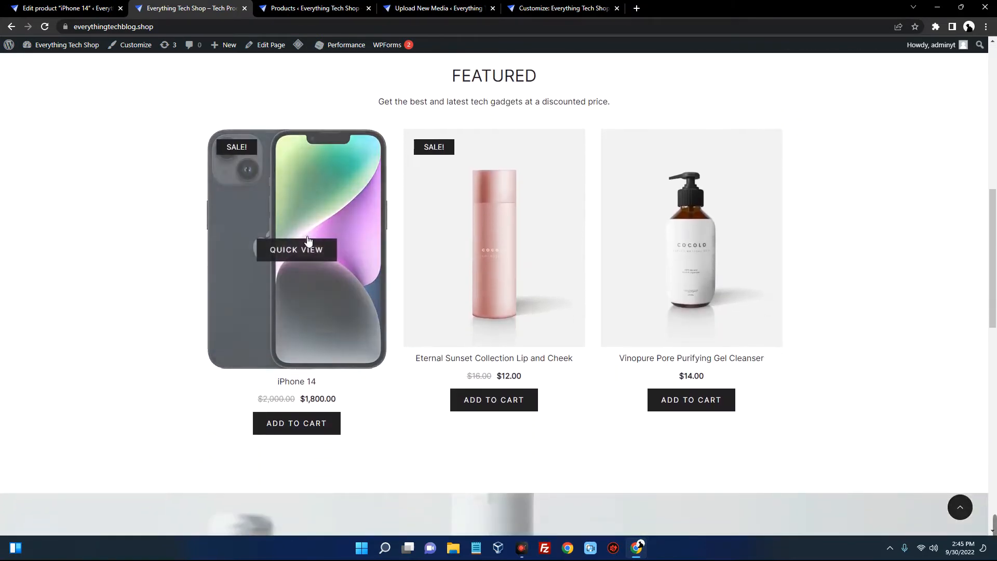
pyautogui.scroll(-2, 340, 330)
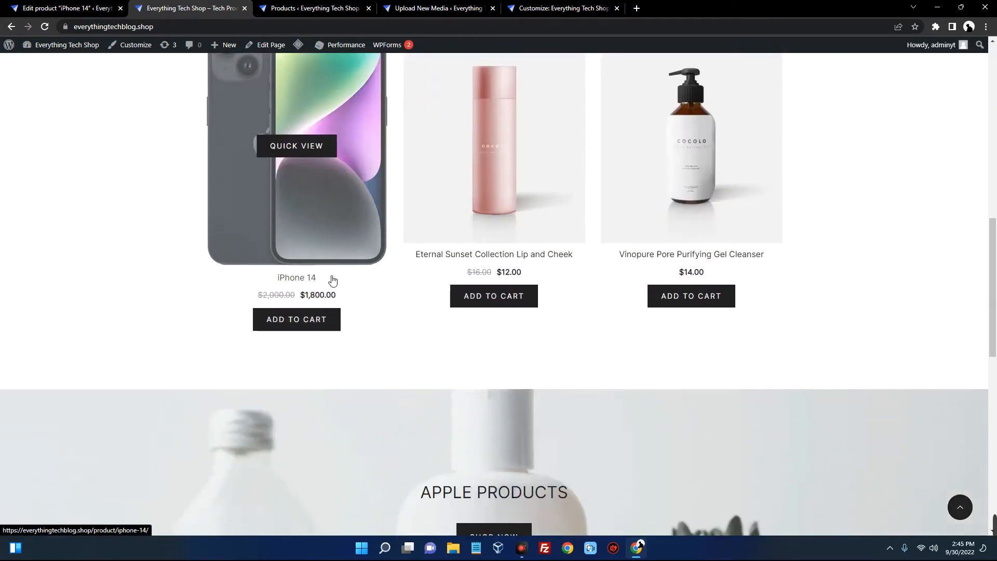
pyautogui.moveTo(257, 295); pyautogui.dragTo(299, 295)
pyautogui.click(417, 311)
pyautogui.scroll(1, 418, 311)
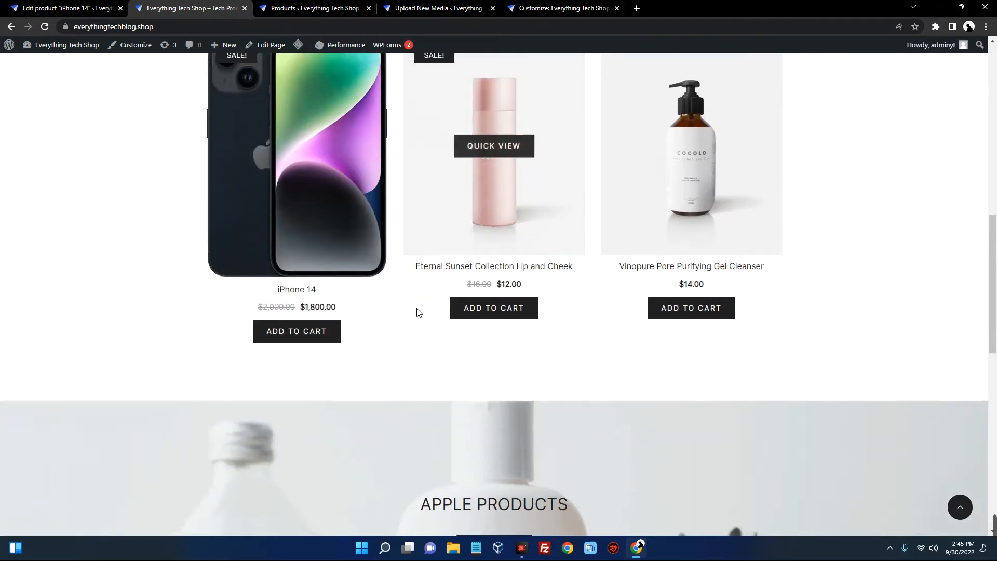
pyautogui.scroll(2, 418, 312)
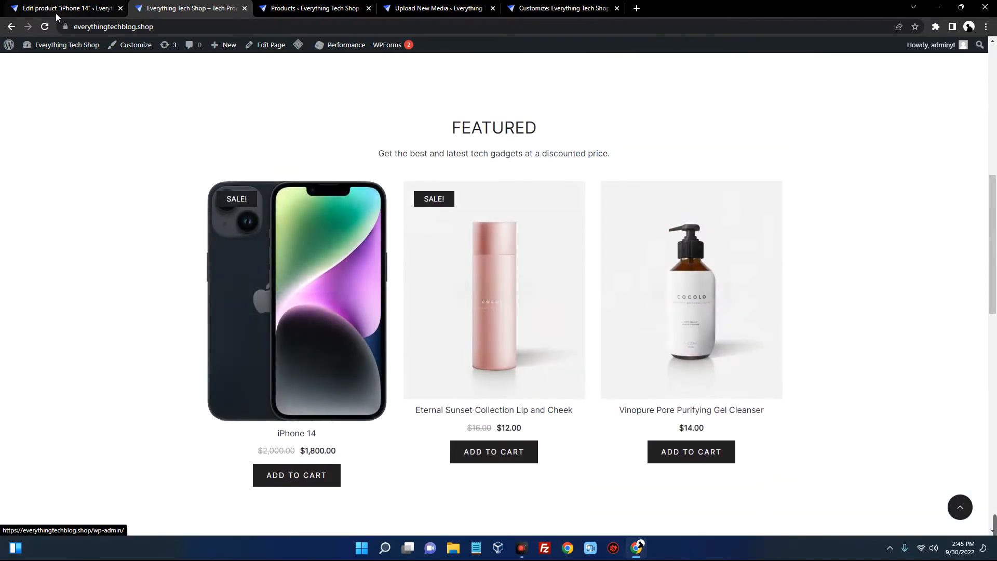
pyautogui.click(35, 11)
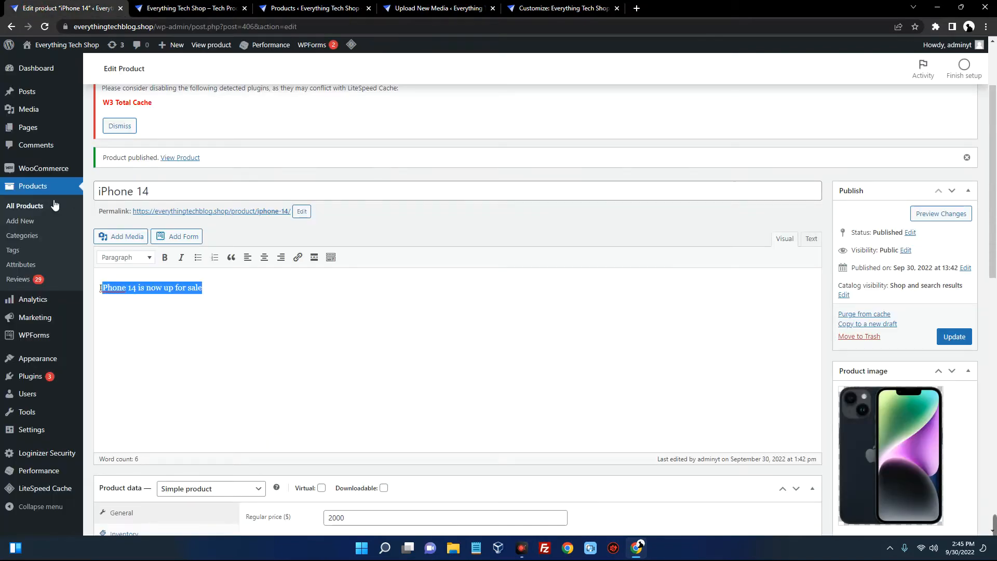
# Tick six cosmetics products, from Vinopure Gel Cleanser to Facial Treatment Essence, in All Products
pyautogui.click(23, 221)
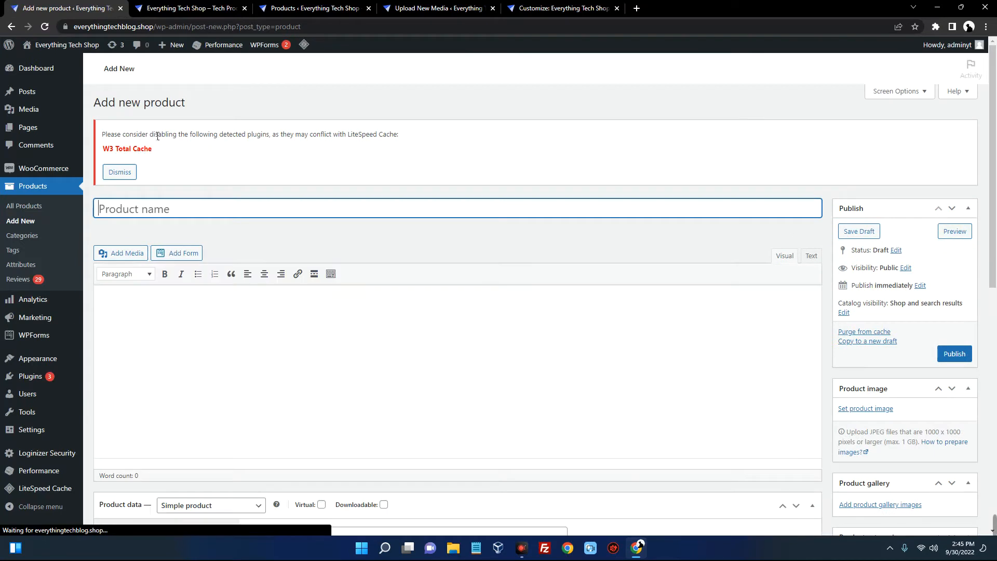
pyautogui.click(171, 212)
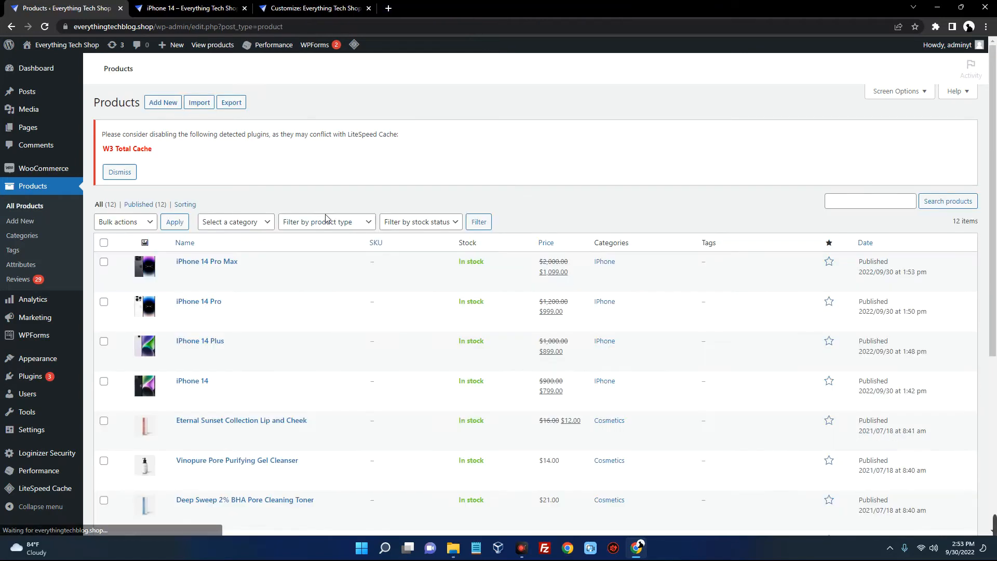
pyautogui.scroll(-2, 366, 225)
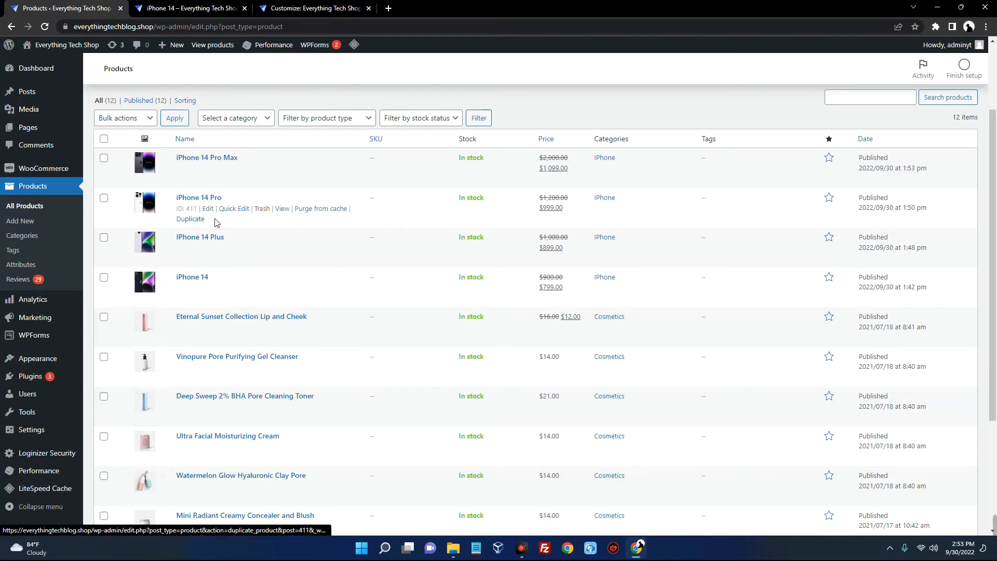
pyautogui.scroll(-3, 259, 175)
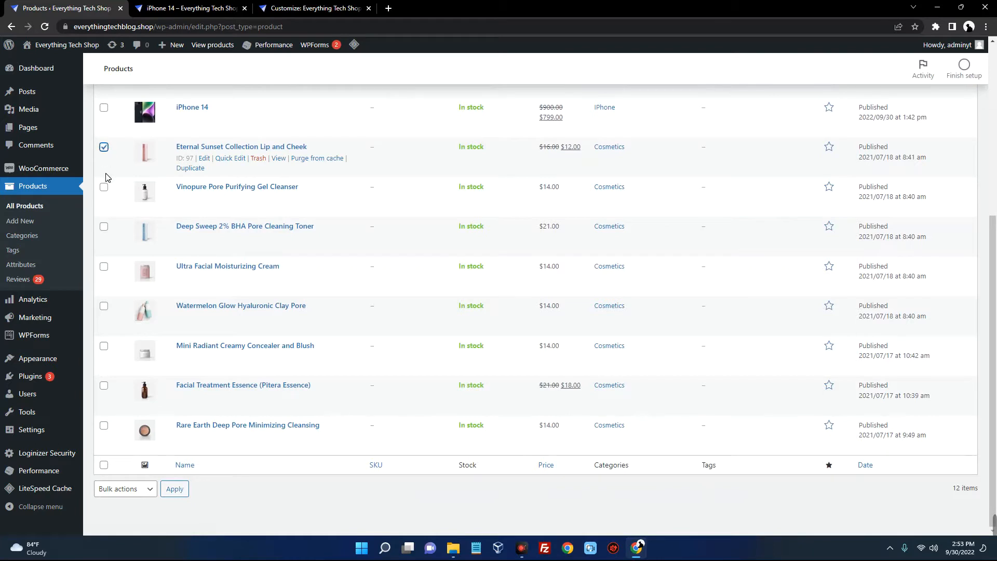
pyautogui.click(104, 187)
pyautogui.click(104, 226)
pyautogui.click(104, 267)
pyautogui.click(104, 306)
pyautogui.click(104, 346)
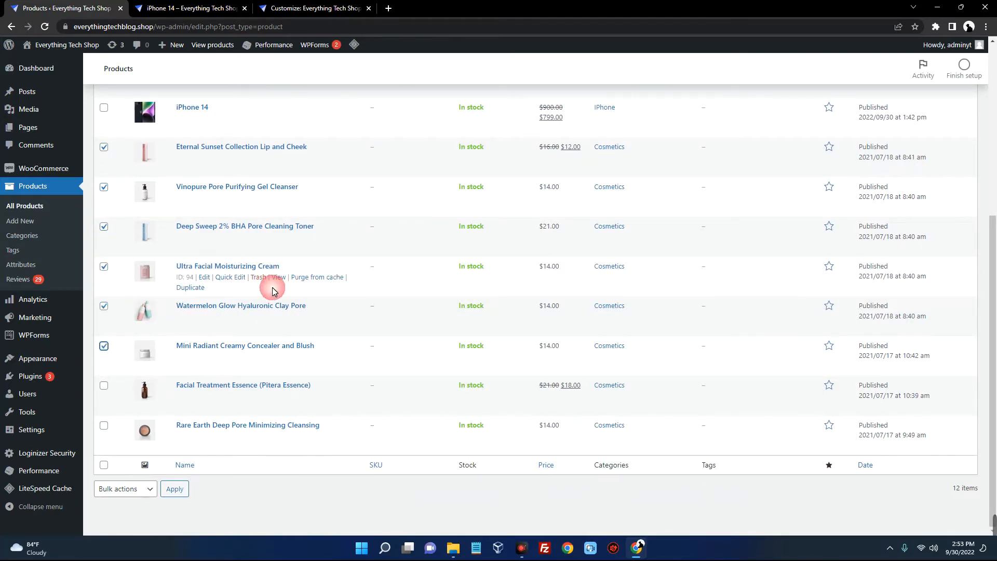
pyautogui.click(104, 385)
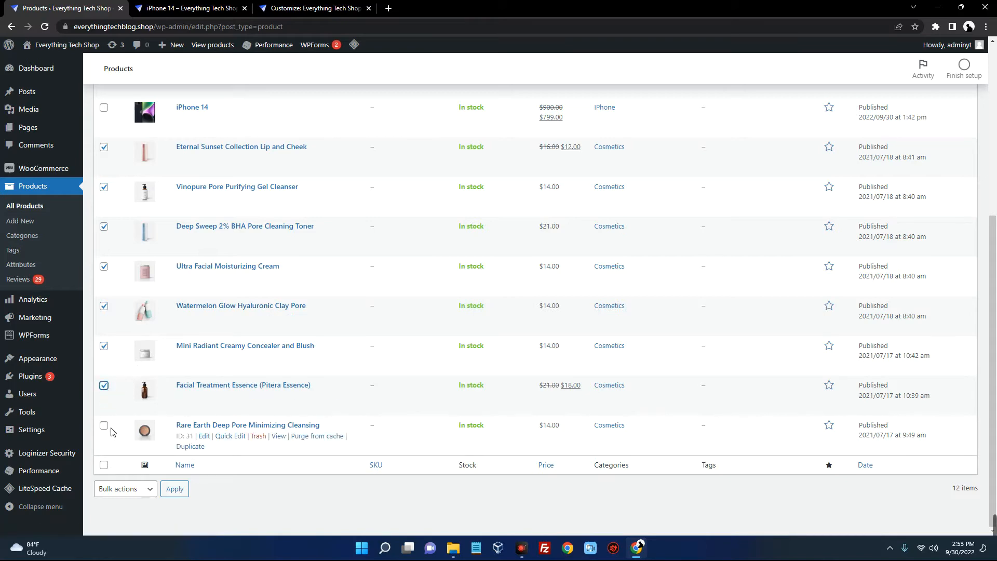
# Move the checked cosmetics products to Trash with the Move to Trash bulk action
pyautogui.scroll(5, 270, 364)
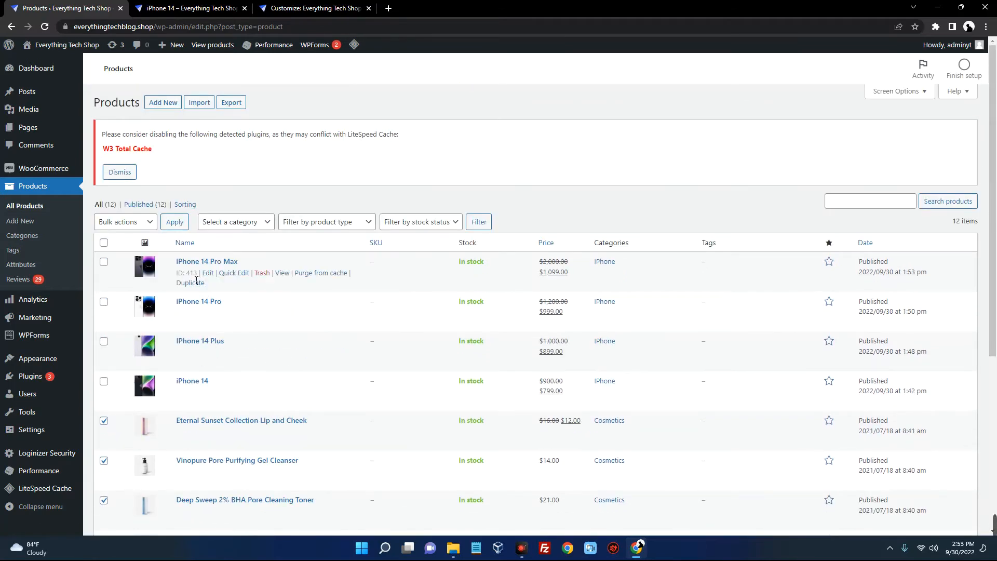
pyautogui.click(139, 224)
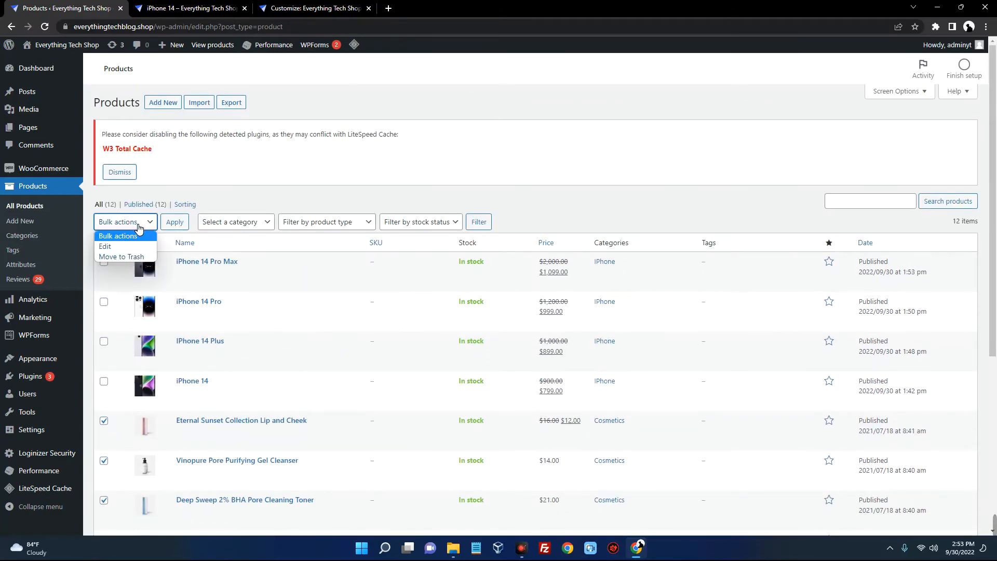
pyautogui.click(122, 257)
pyautogui.click(175, 224)
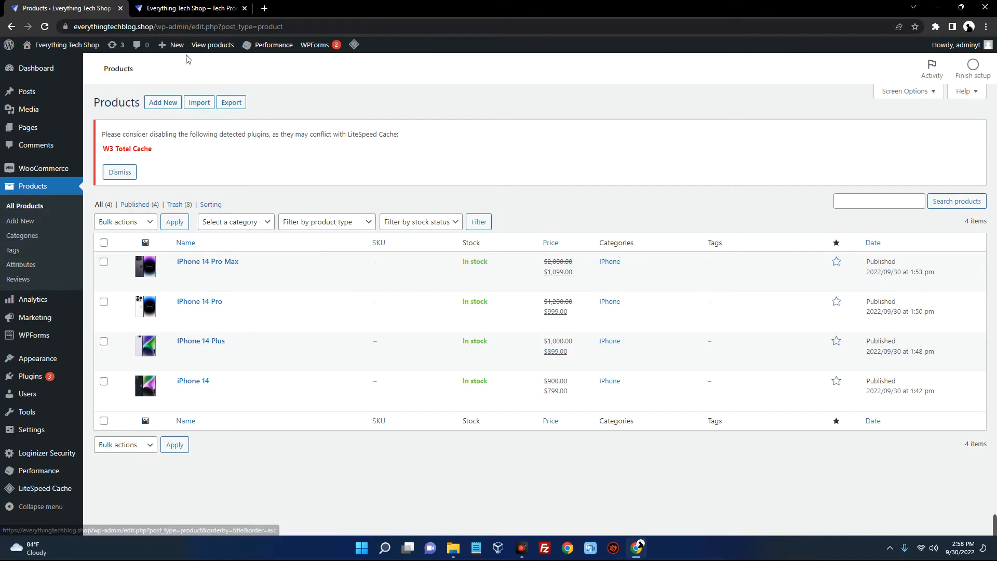
# Browse the live Home page's banner and Featured products section
pyautogui.click(180, 14)
pyautogui.scroll(-6, 430, 249)
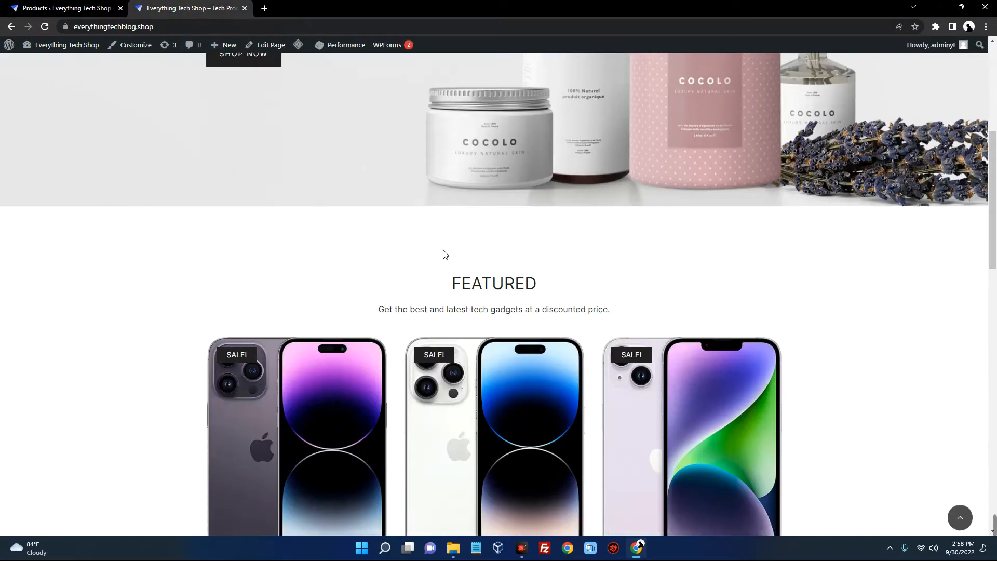
pyautogui.scroll(-3, 431, 246)
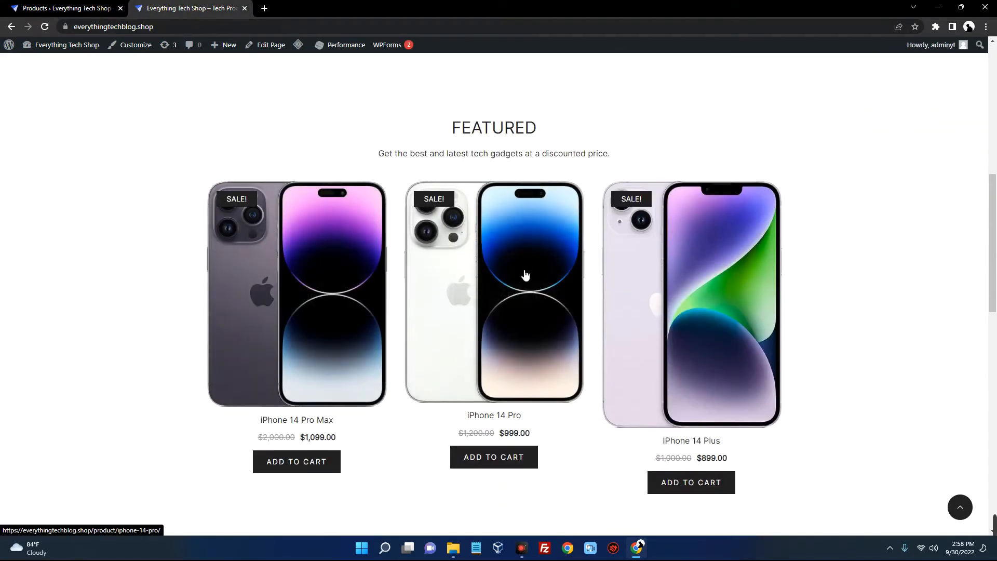
pyautogui.scroll(6, 317, 197)
pyautogui.middleClick(317, 197)
pyautogui.scroll(-6, 334, 164)
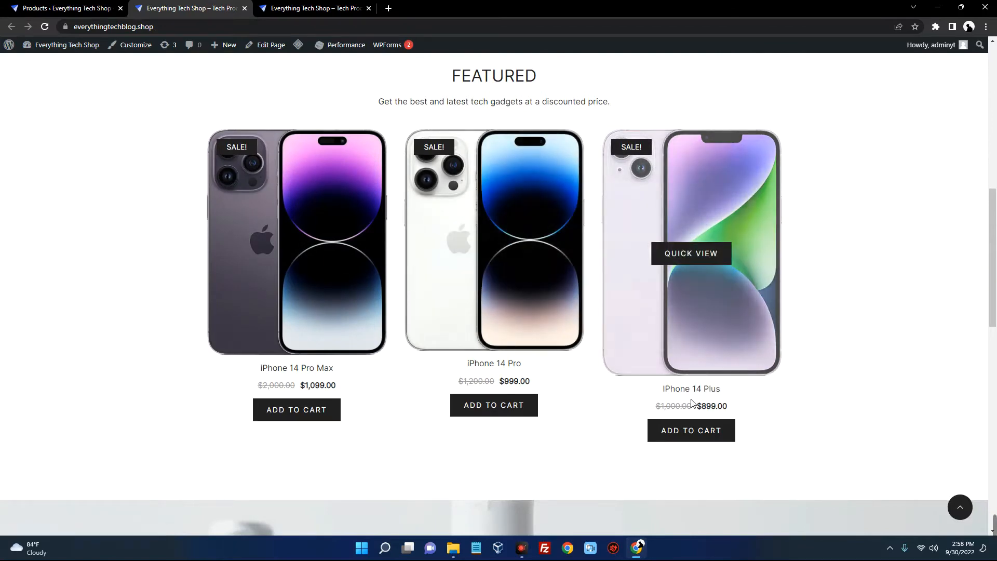
pyautogui.scroll(2, 576, 337)
pyautogui.scroll(-2, 576, 337)
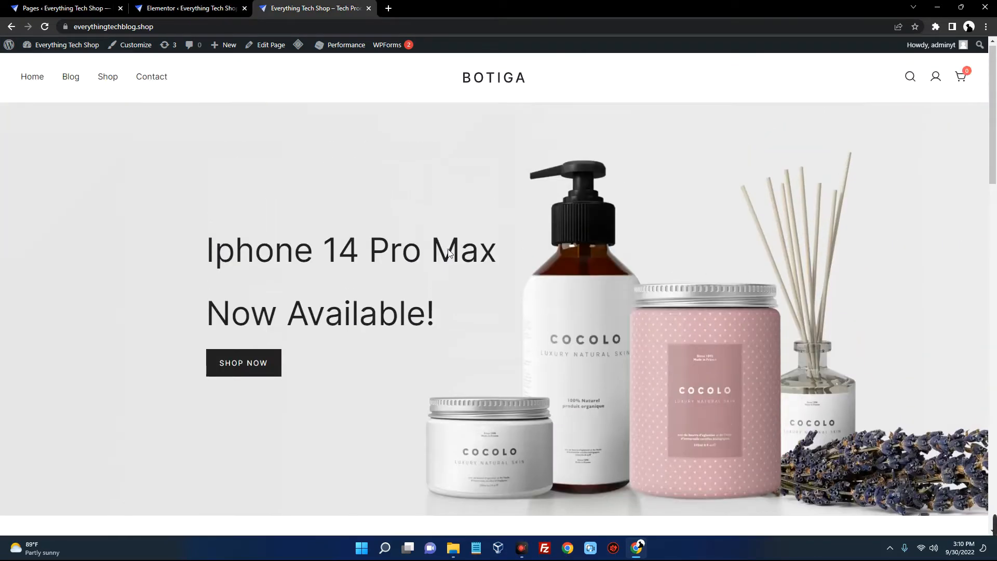
# Review the live Shop page's product listing and select its web address
pyautogui.click(108, 78)
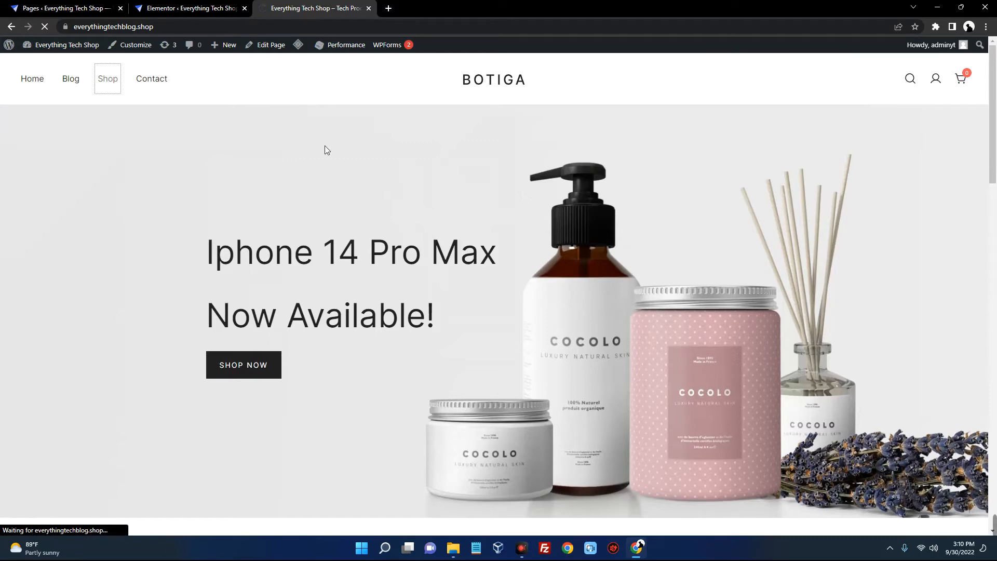
pyautogui.scroll(-10, 329, 140)
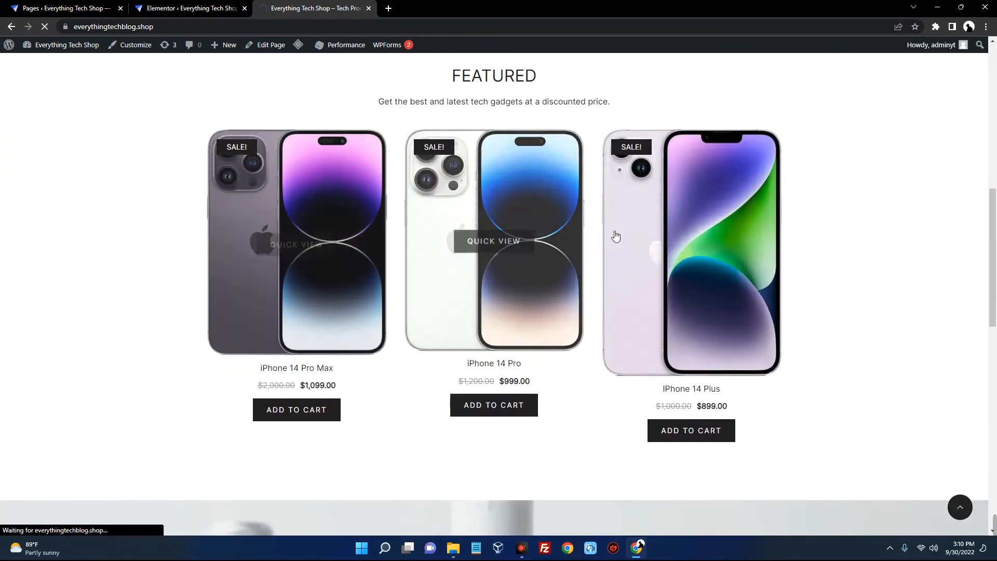
pyautogui.scroll(10, 329, 201)
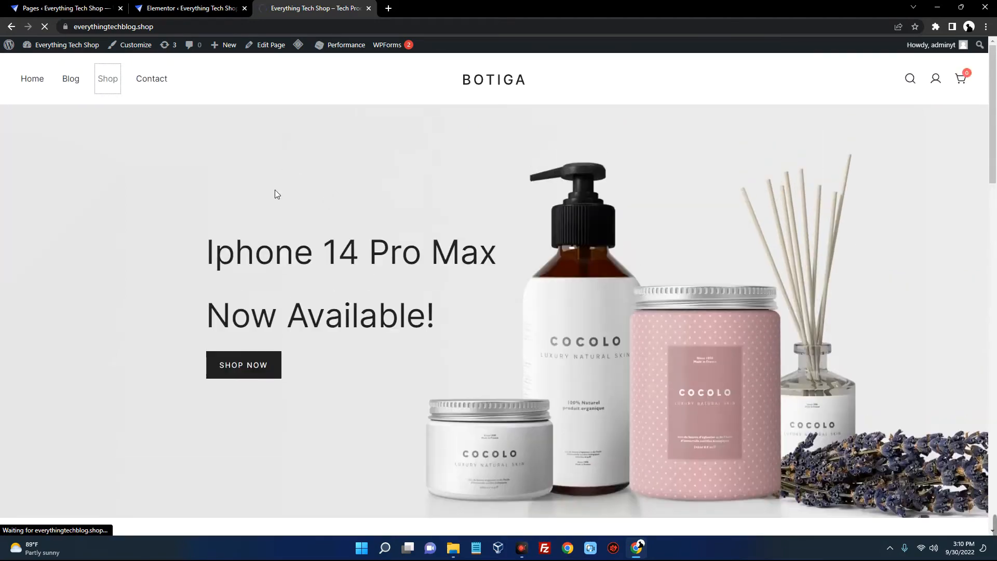
pyautogui.scroll(-6, 574, 273)
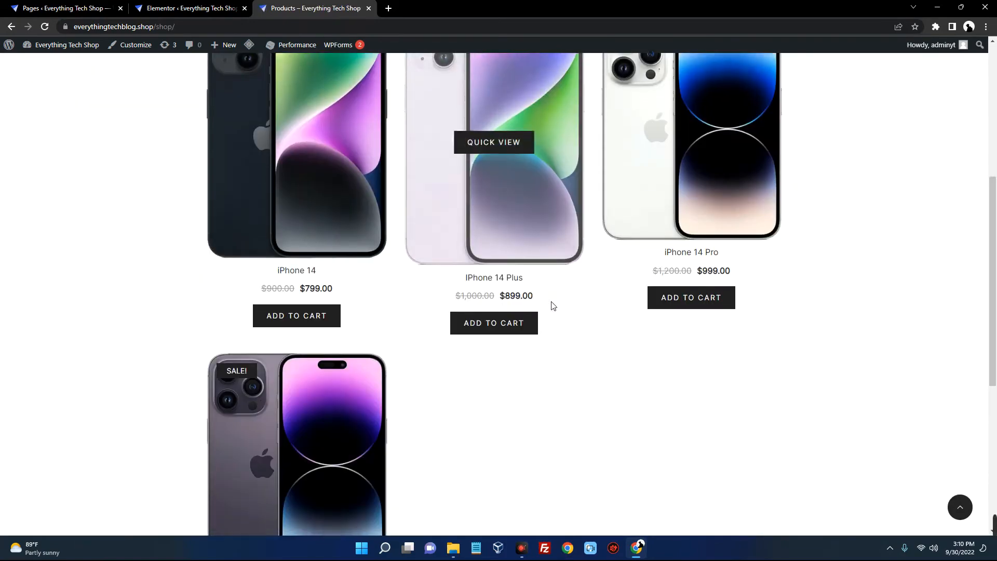
pyautogui.scroll(-5, 526, 292)
pyautogui.scroll(4, 469, 294)
pyautogui.scroll(6, 452, 285)
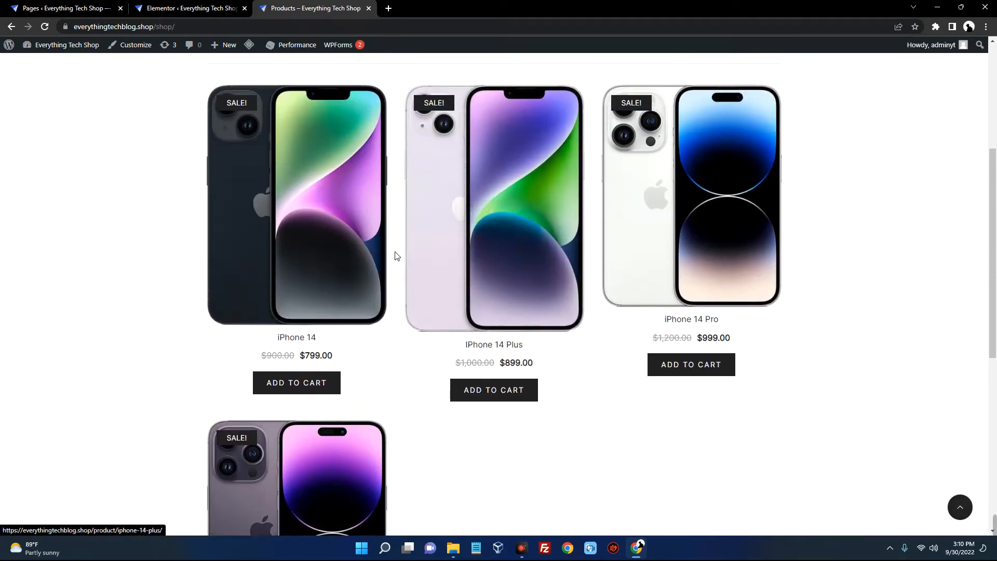
pyautogui.scroll(-6, 396, 256)
pyautogui.scroll(6, 412, 273)
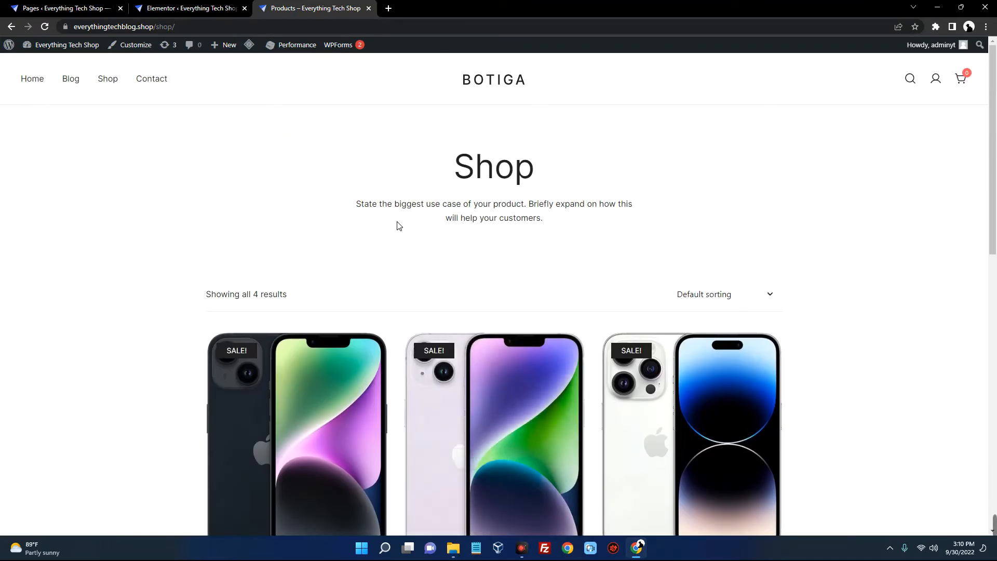
pyautogui.click(141, 27)
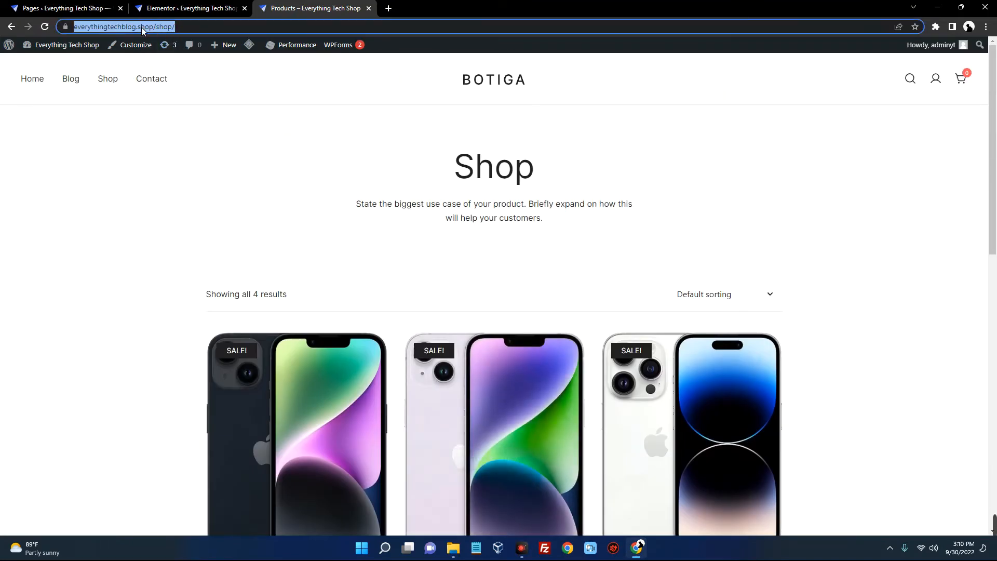
pyautogui.click(416, 216)
pyautogui.scroll(-8, 416, 229)
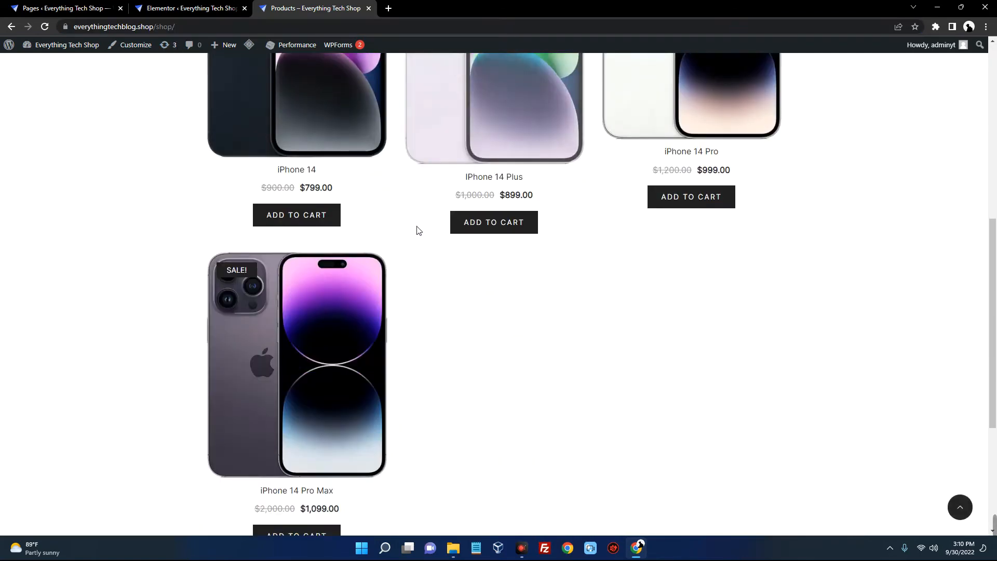
pyautogui.scroll(7, 416, 229)
pyautogui.scroll(2, 360, 134)
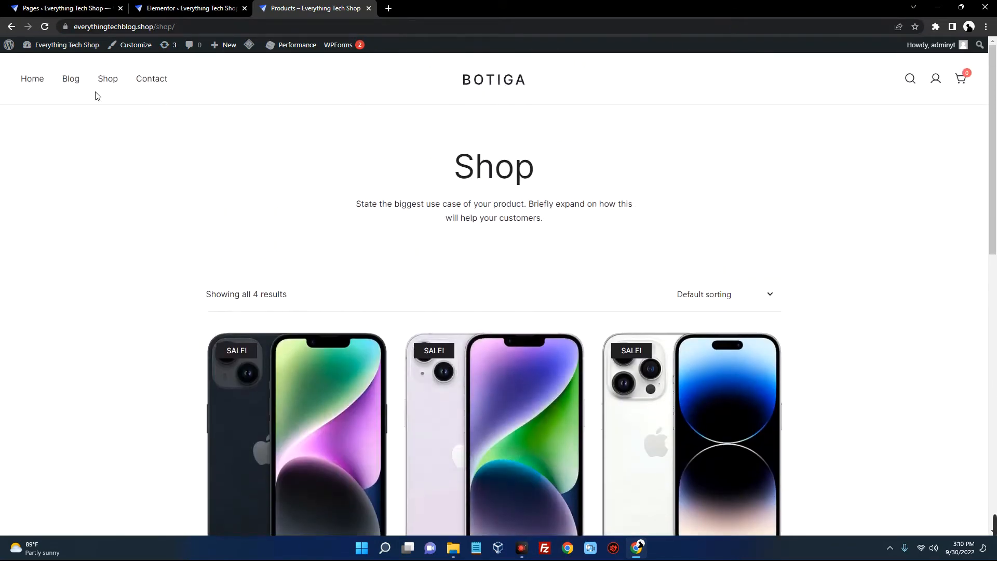
# Revisit the live Home page, then return to the admin Pages list
pyautogui.click(44, 85)
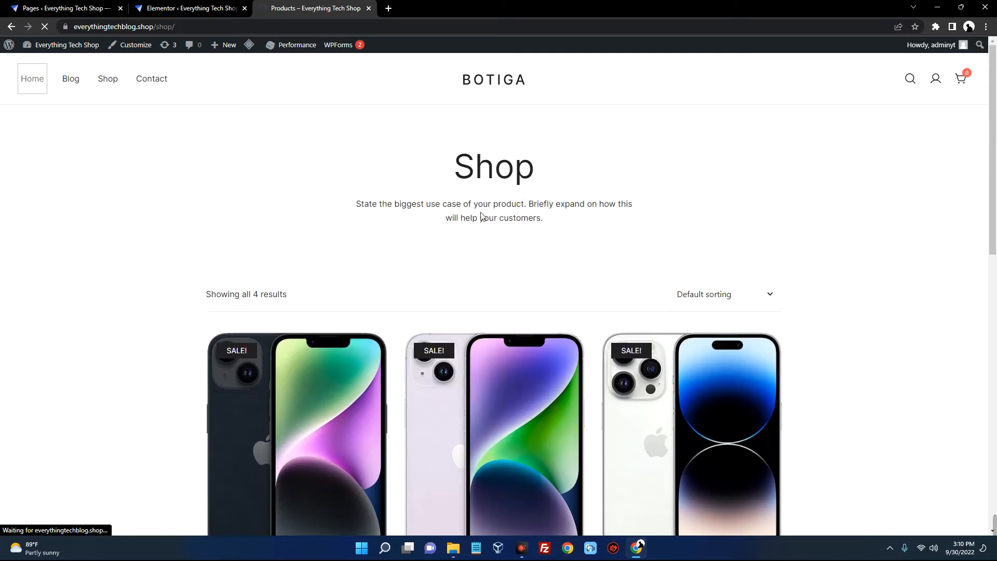
pyautogui.scroll(-10, 460, 201)
pyautogui.scroll(6, 459, 202)
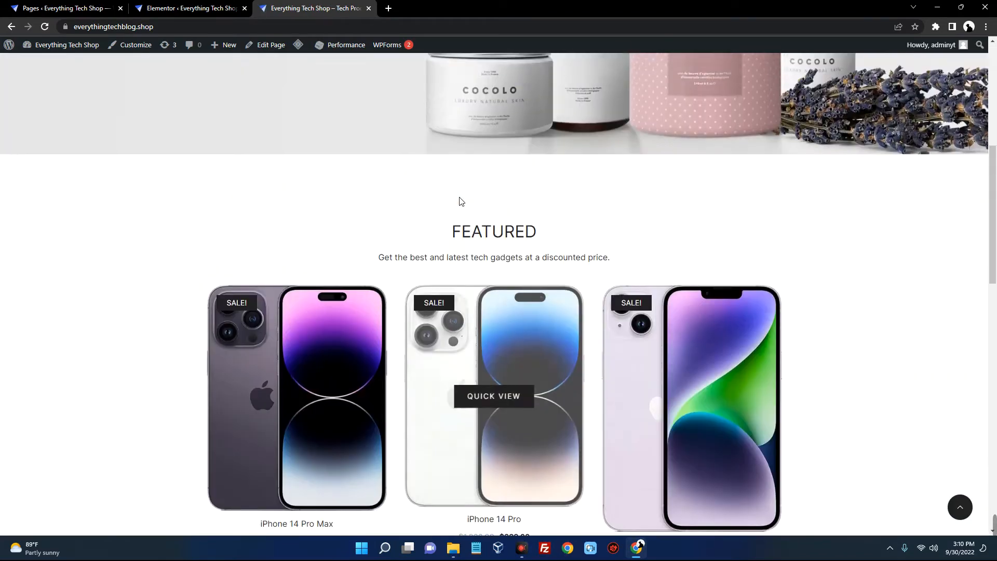
pyautogui.scroll(-4, 476, 203)
pyautogui.scroll(1, 477, 203)
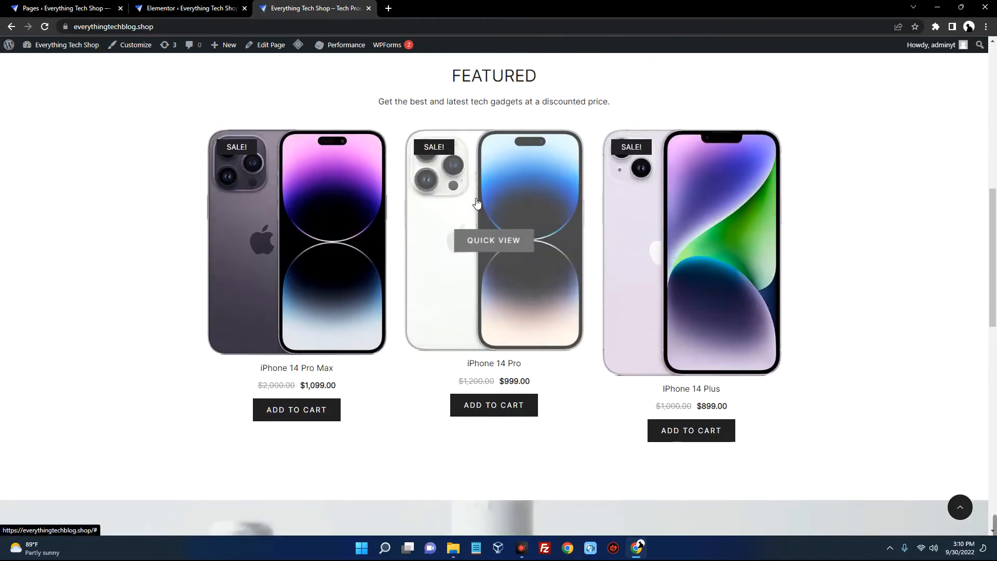
pyautogui.click(82, 7)
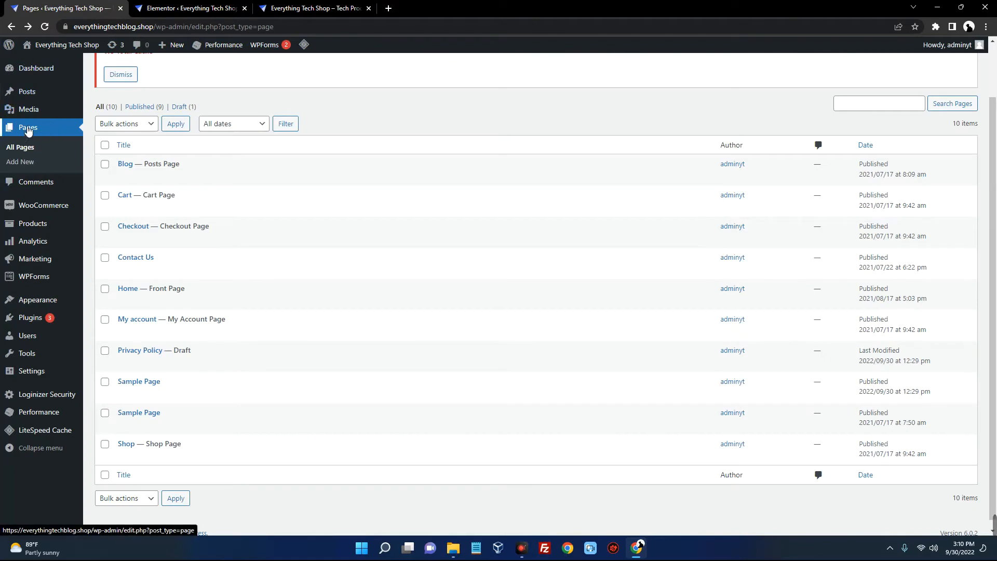
# Edit the Home page and show Transform to options for its Featured Newest Products block
pyautogui.scroll(-1, 239, 196)
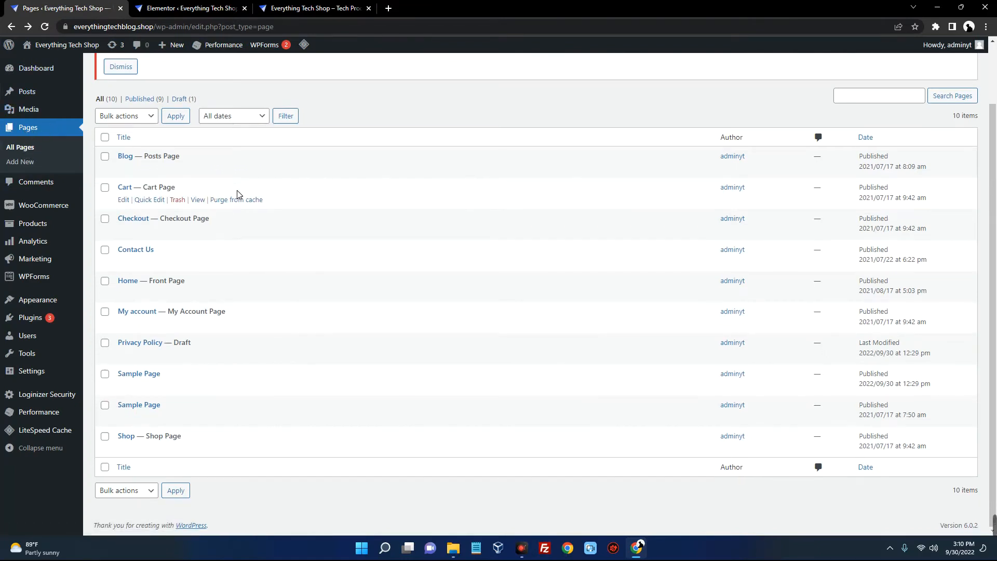
pyautogui.click(123, 292)
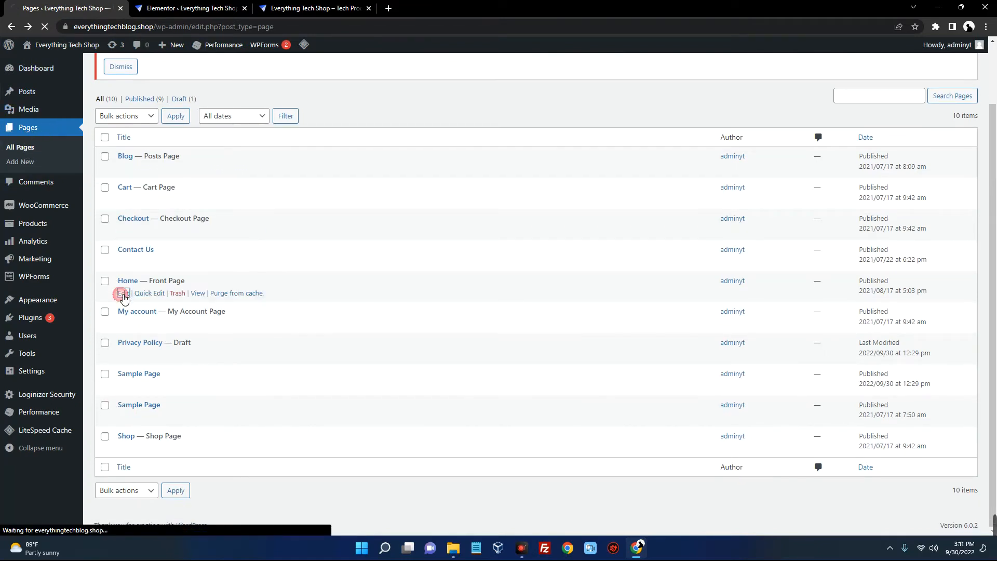
pyautogui.scroll(-5, 328, 217)
pyautogui.scroll(-5, 328, 216)
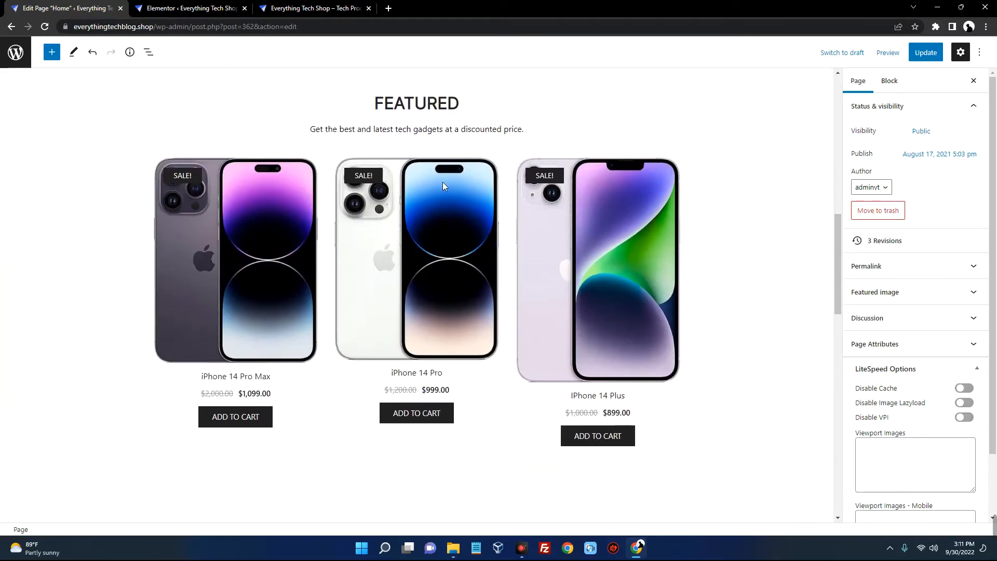
pyautogui.click(394, 237)
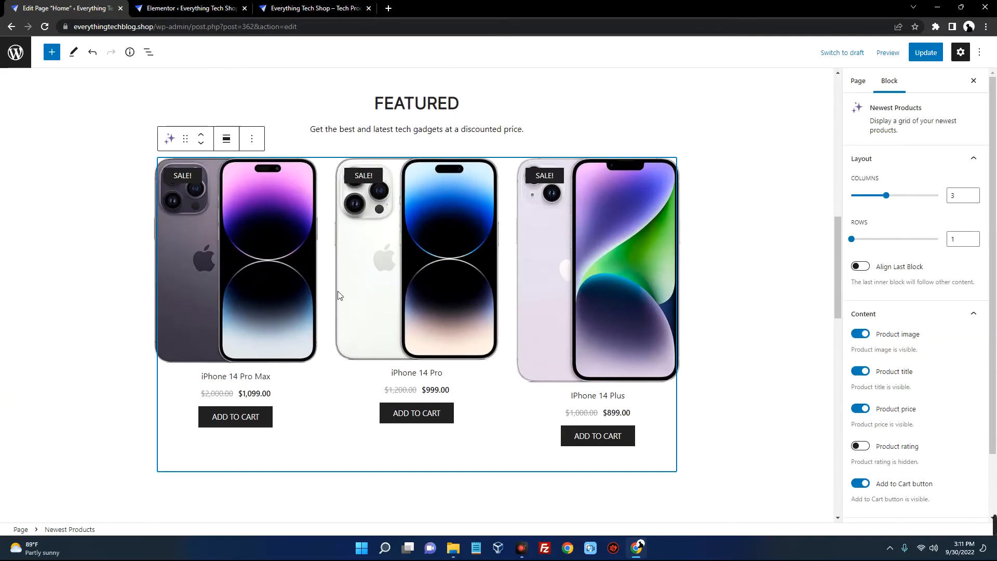
pyautogui.click(170, 140)
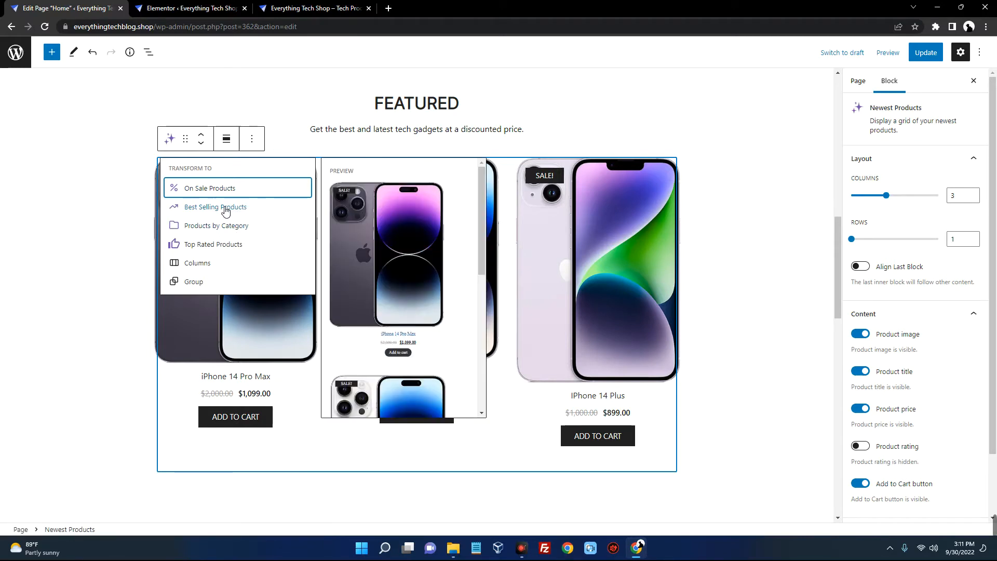
# Transform the Featured Newest Products grid into a Best Selling Products block
pyautogui.click(225, 207)
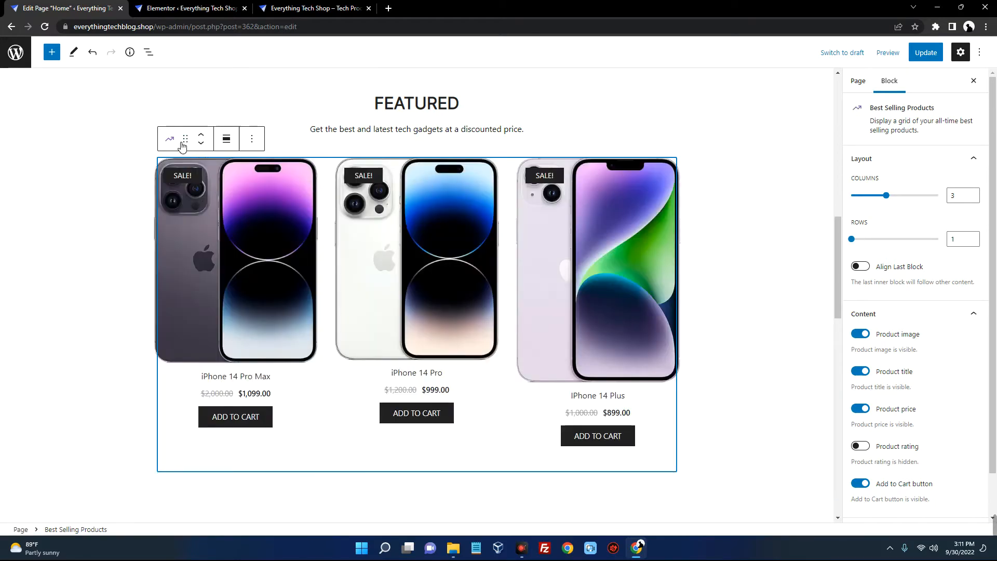
pyautogui.click(170, 140)
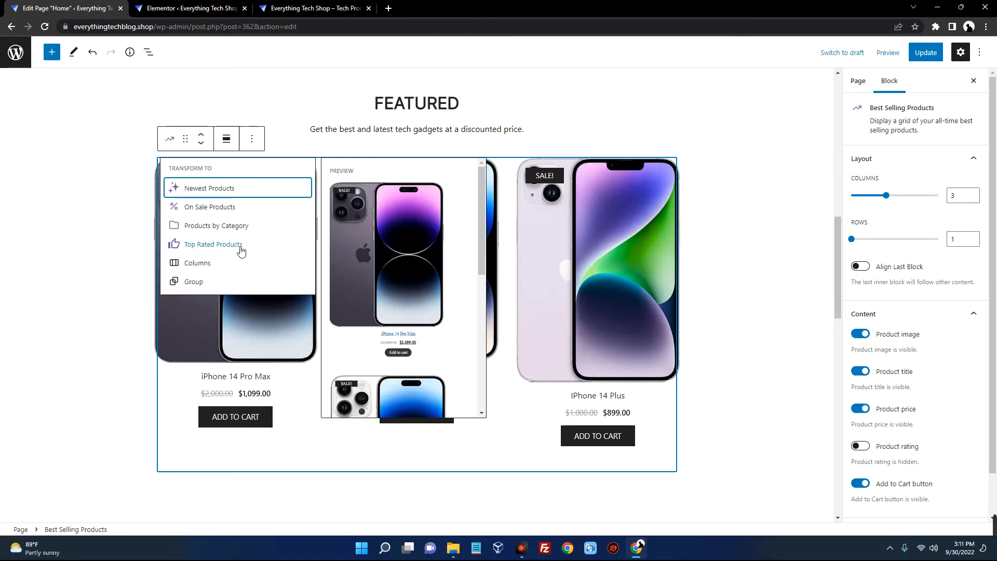
pyautogui.click(752, 216)
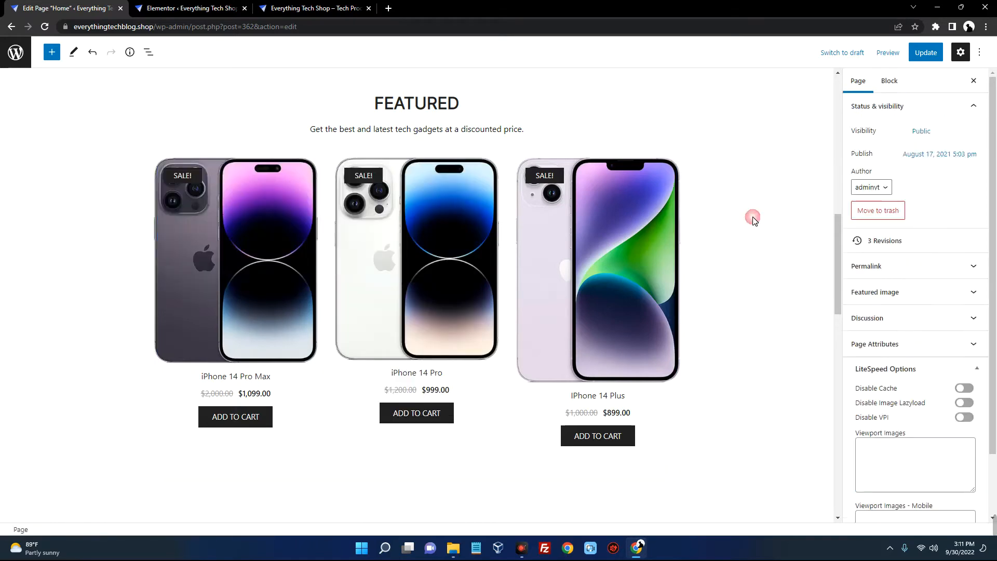
# Select the Container Block behind the 'Now Available!' hero banner
pyautogui.scroll(-1, 741, 216)
pyautogui.scroll(1, 741, 215)
pyautogui.scroll(6, 614, 255)
pyautogui.scroll(4, 383, 216)
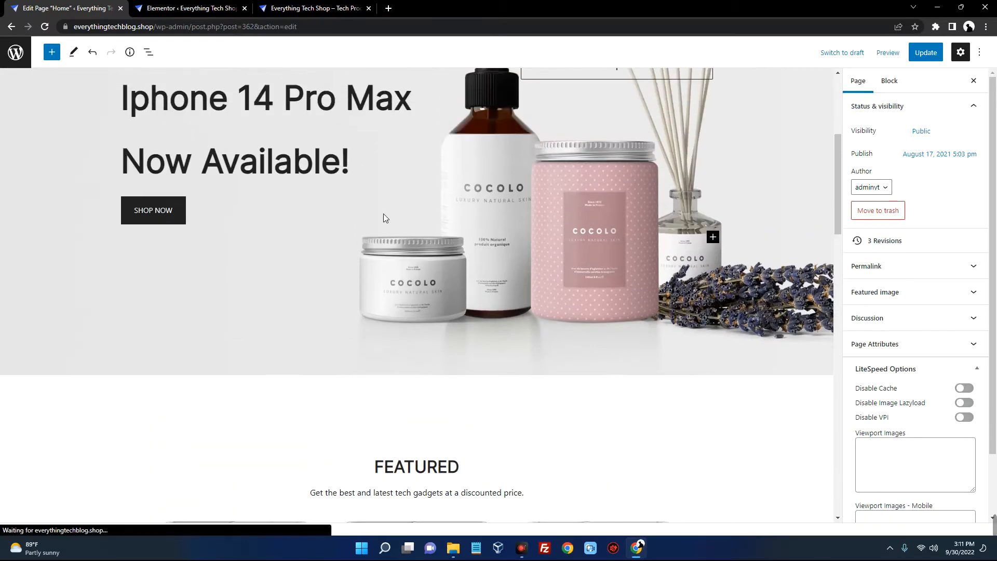
pyautogui.scroll(-2, 434, 228)
pyautogui.click(321, 130)
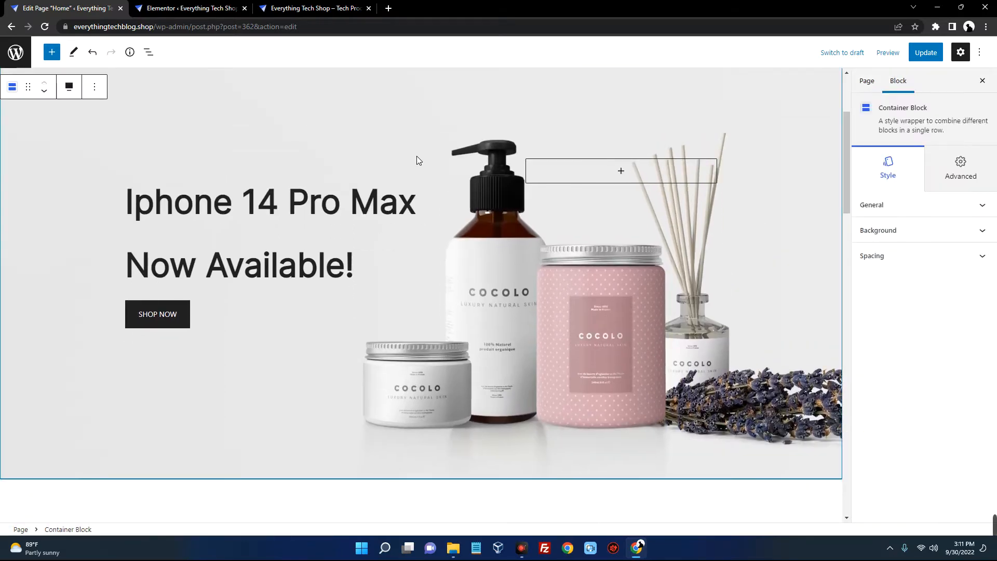
pyautogui.scroll(2, 483, 142)
pyautogui.scroll(-2, 470, 143)
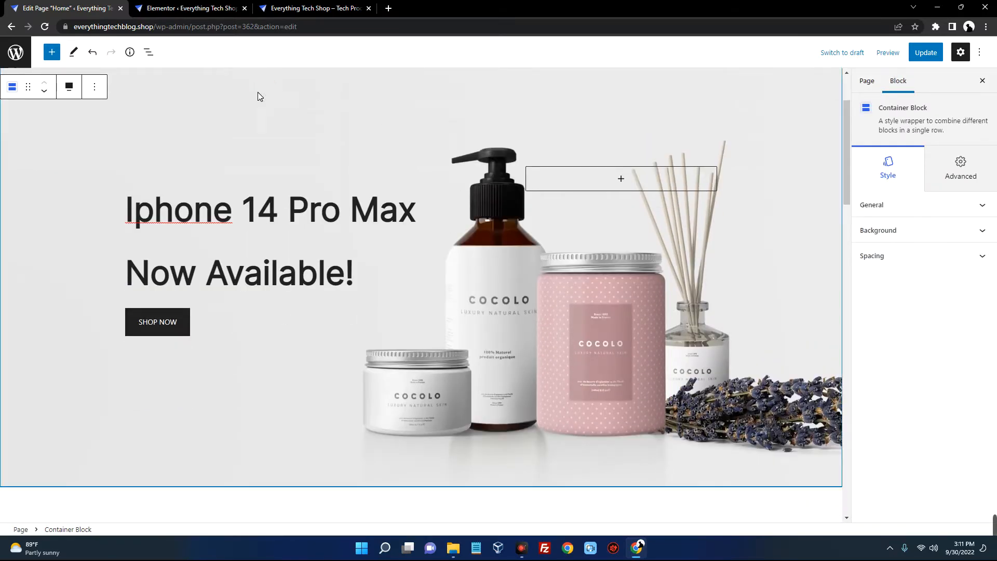
pyautogui.scroll(2, 201, 118)
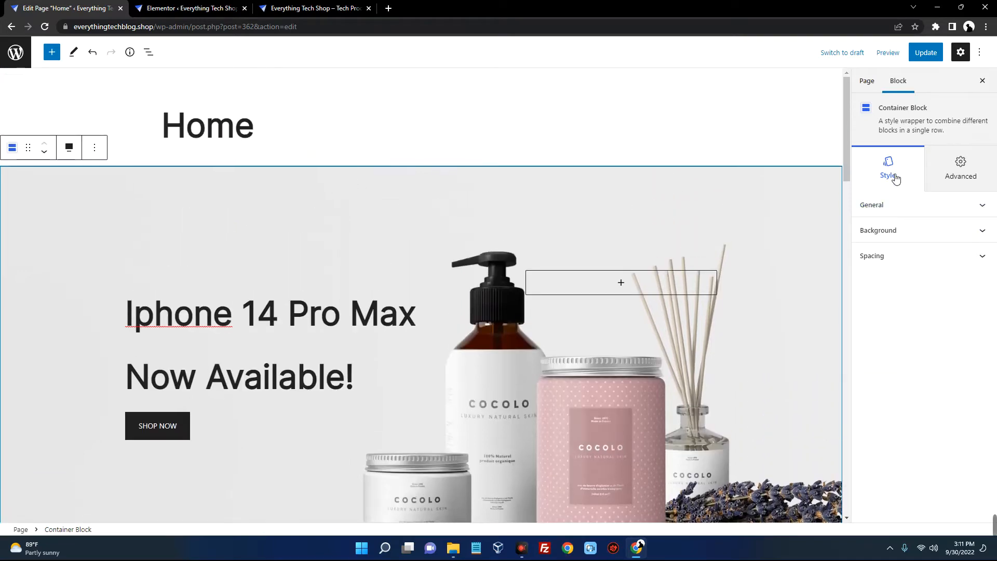
# Remove the product-jars image in the container's Style > Background settings
pyautogui.click(894, 206)
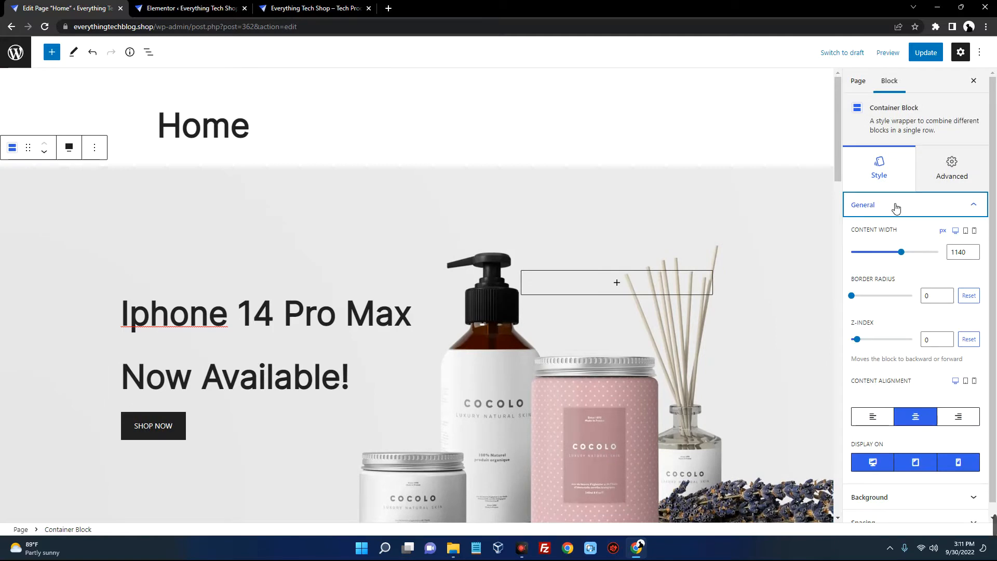
pyautogui.click(896, 206)
pyautogui.click(898, 230)
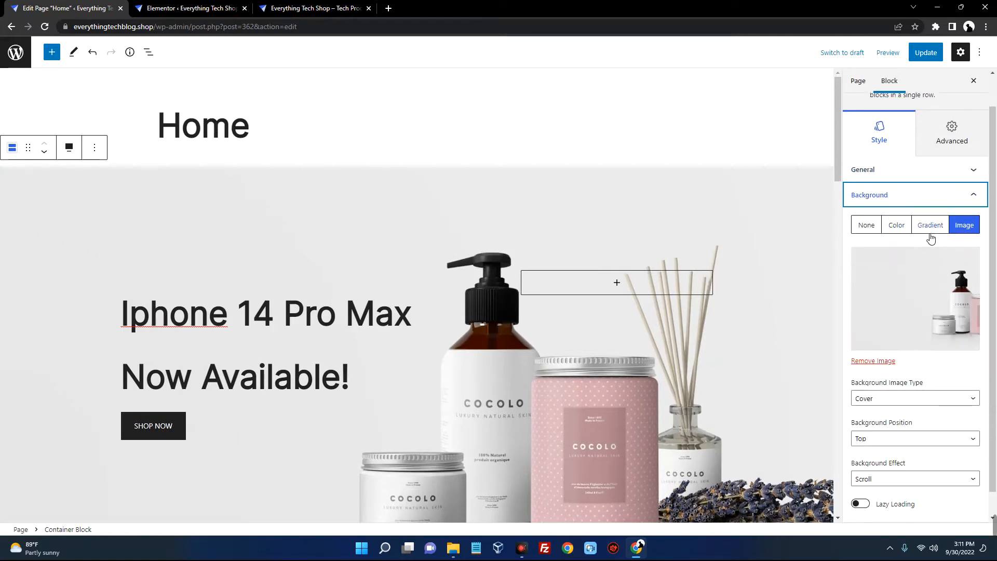
pyautogui.scroll(-1, 885, 276)
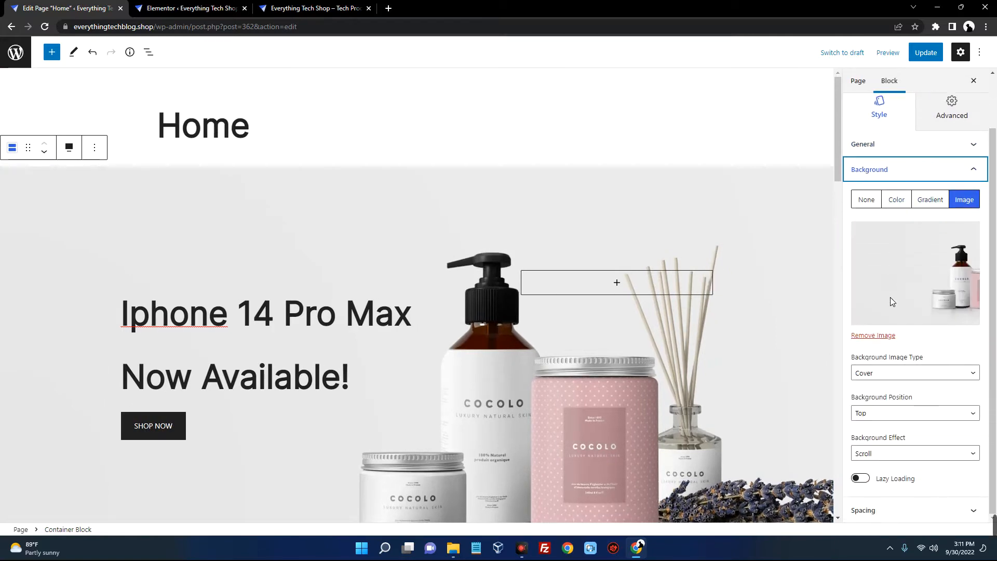
pyautogui.click(872, 336)
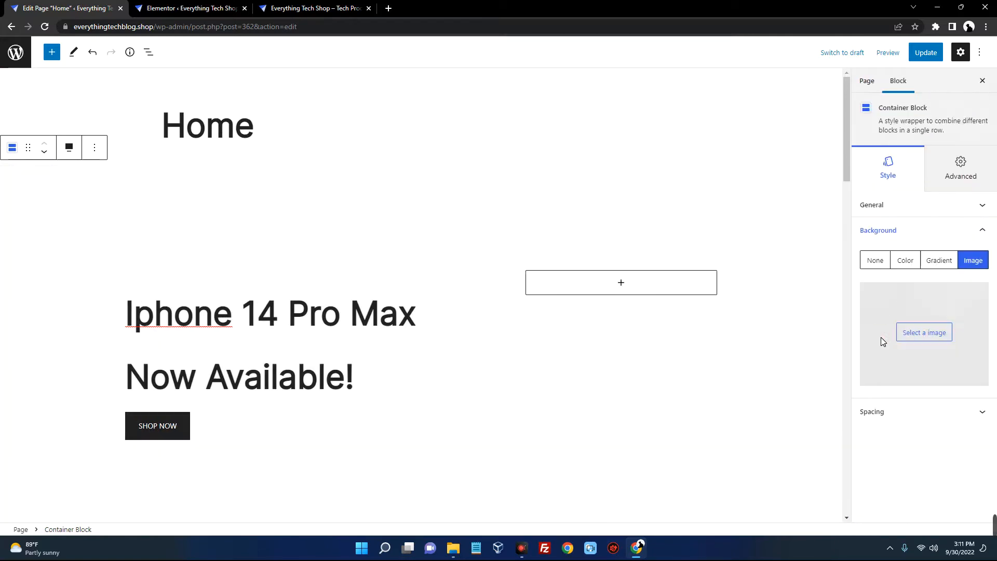
pyautogui.click(920, 337)
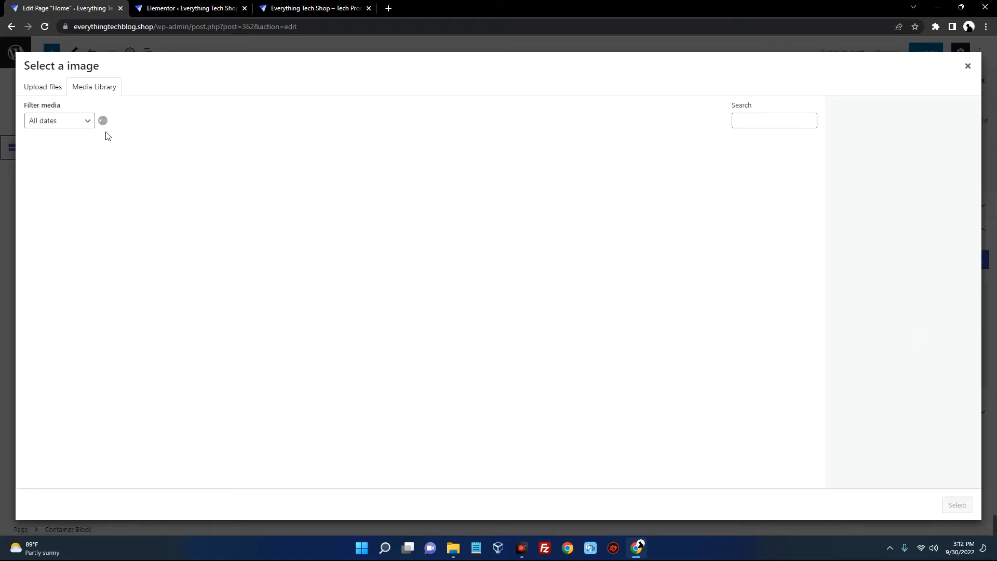
pyautogui.click(47, 88)
pyautogui.click(486, 268)
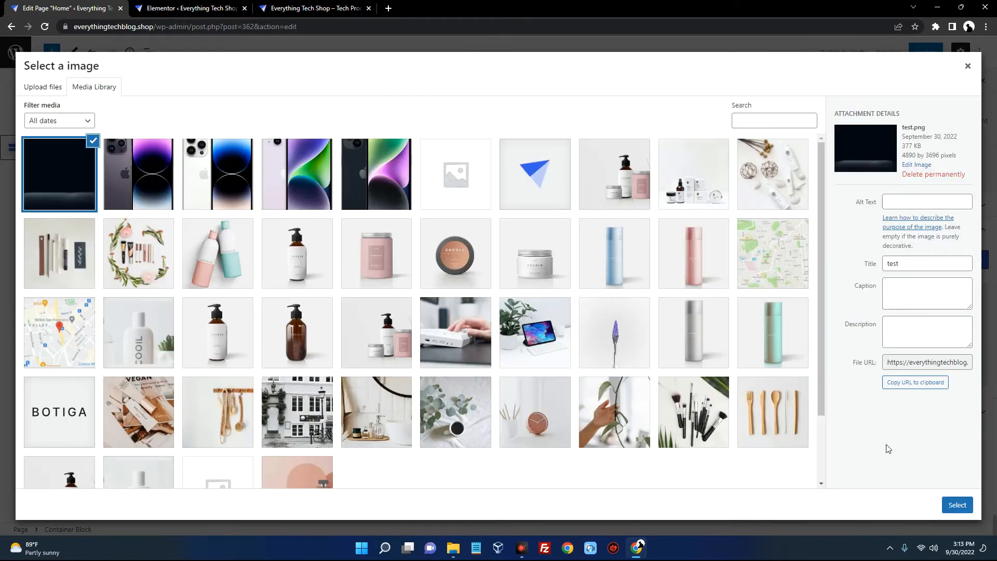
pyautogui.click(956, 504)
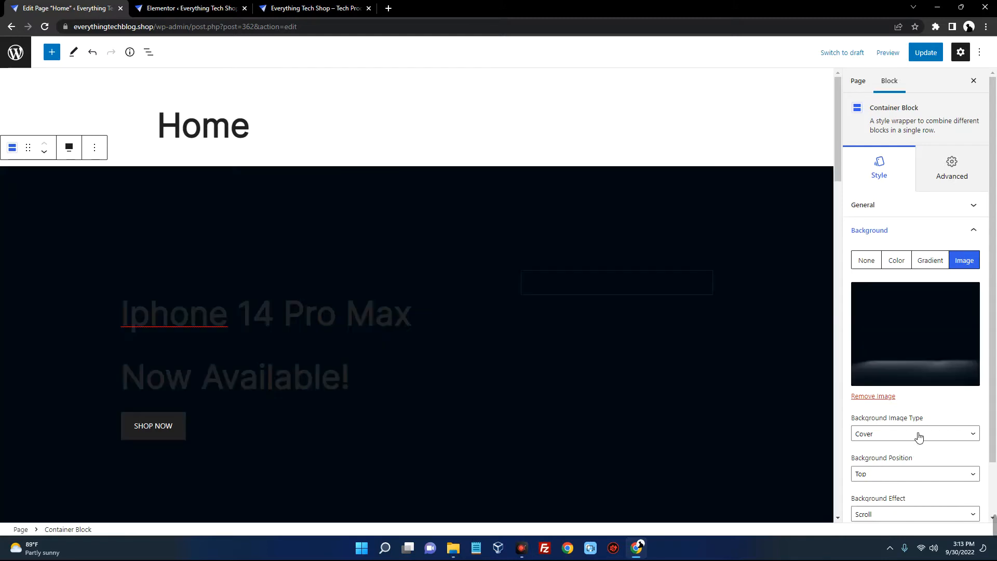
pyautogui.scroll(-6, 817, 423)
pyautogui.scroll(5, 815, 422)
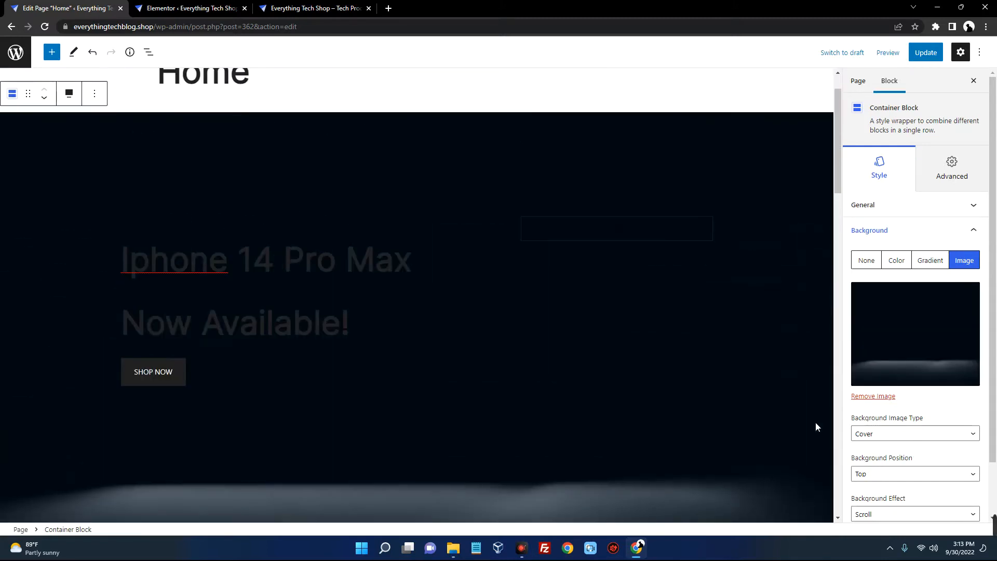
pyautogui.scroll(-1, 951, 358)
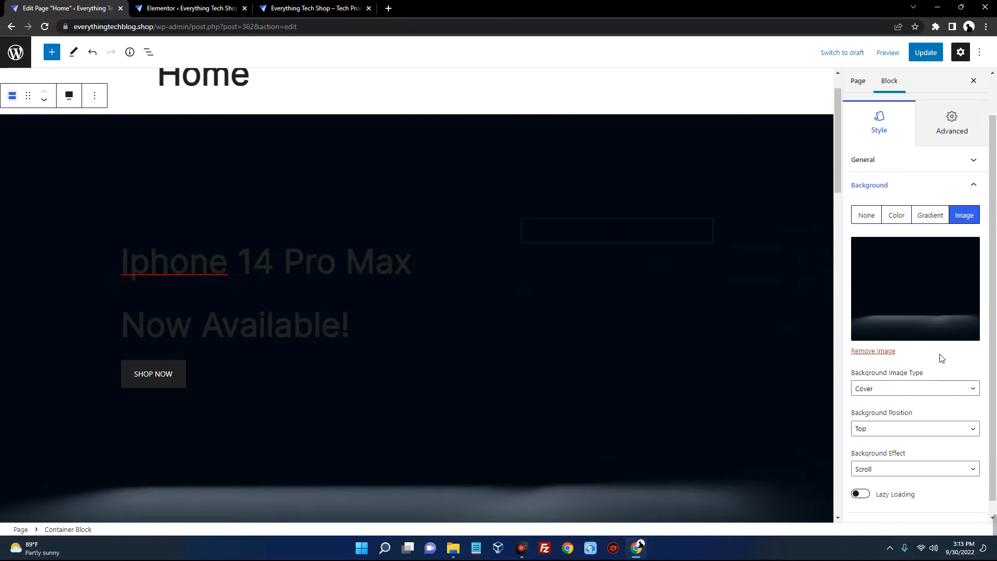
pyautogui.click(888, 346)
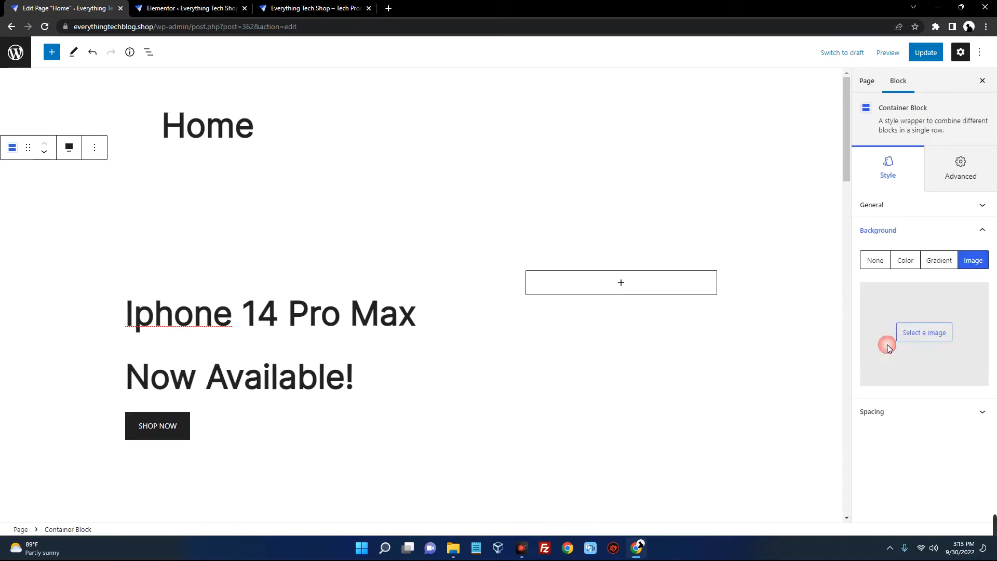
pyautogui.click(931, 335)
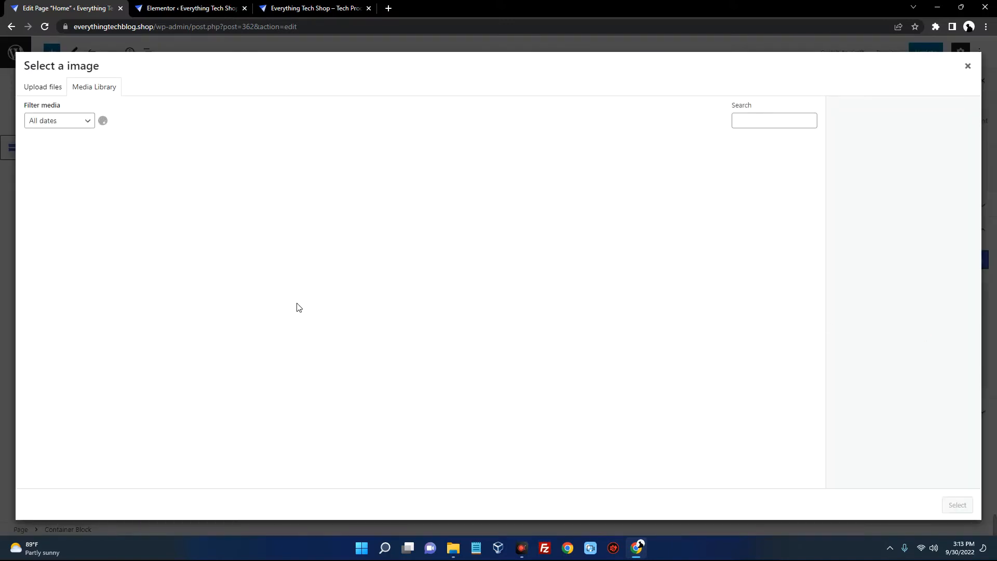
pyautogui.scroll(-2, 592, 273)
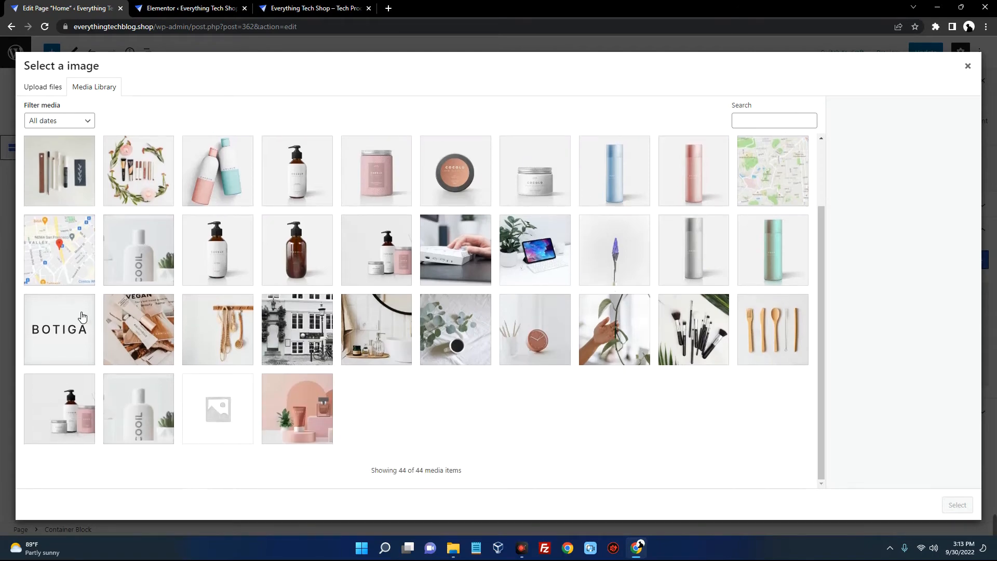
pyautogui.scroll(-5, 696, 378)
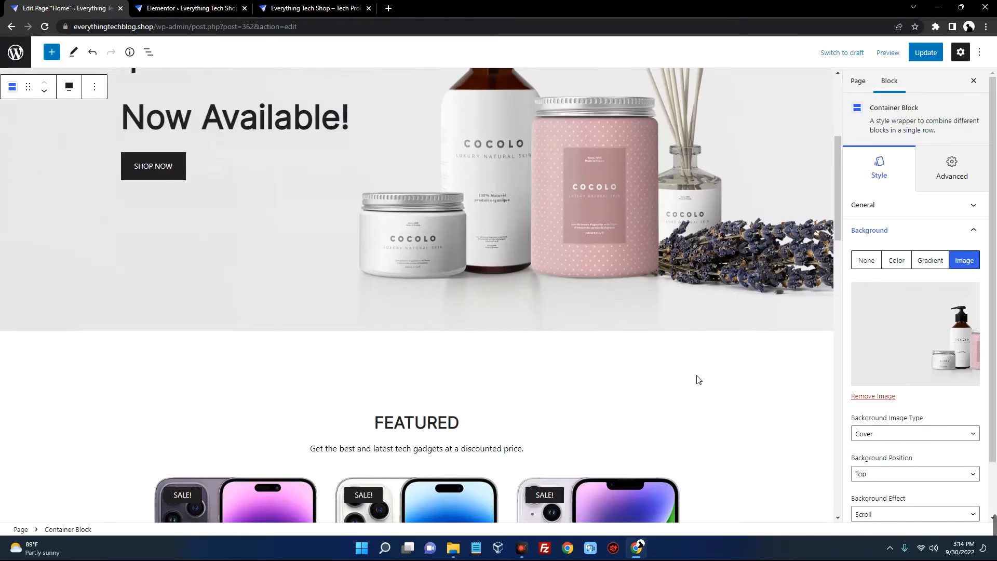
pyautogui.scroll(4, 715, 348)
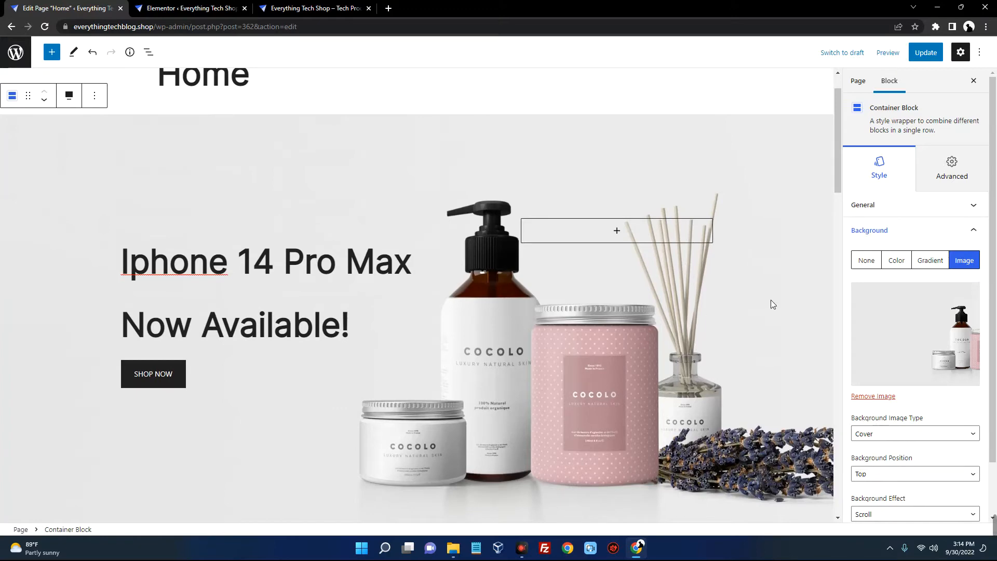
pyautogui.scroll(-2, 773, 297)
pyautogui.scroll(3, 681, 298)
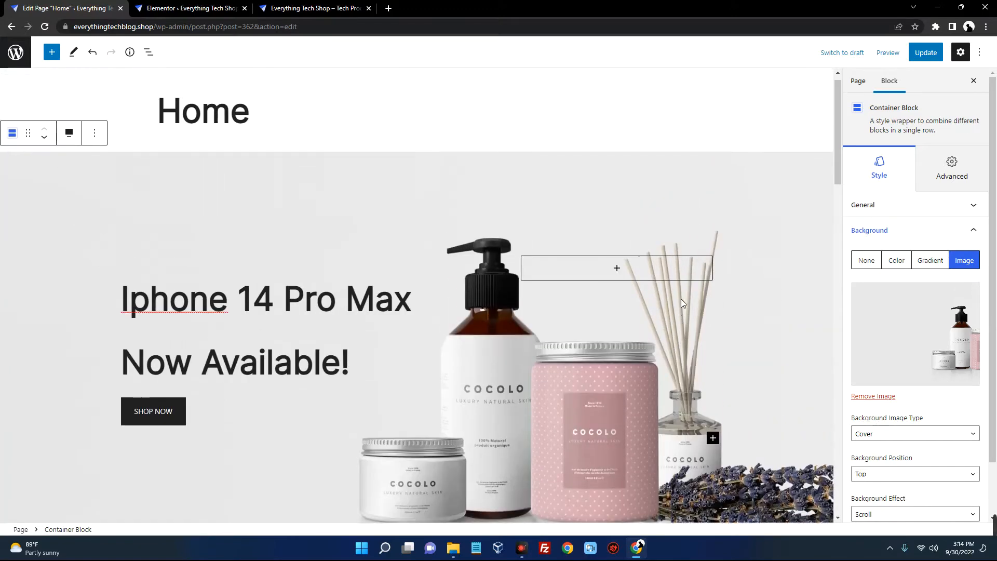
pyautogui.scroll(-7, 681, 302)
pyautogui.scroll(-1, 675, 285)
pyautogui.scroll(6, 665, 270)
pyautogui.scroll(1, 384, 208)
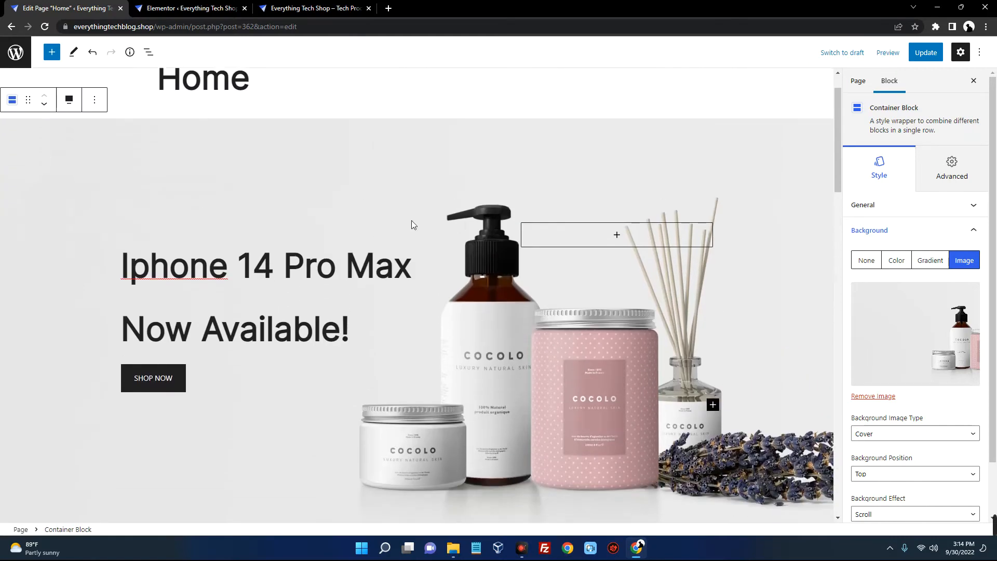
pyautogui.scroll(-6, 395, 224)
pyautogui.scroll(-3, 375, 229)
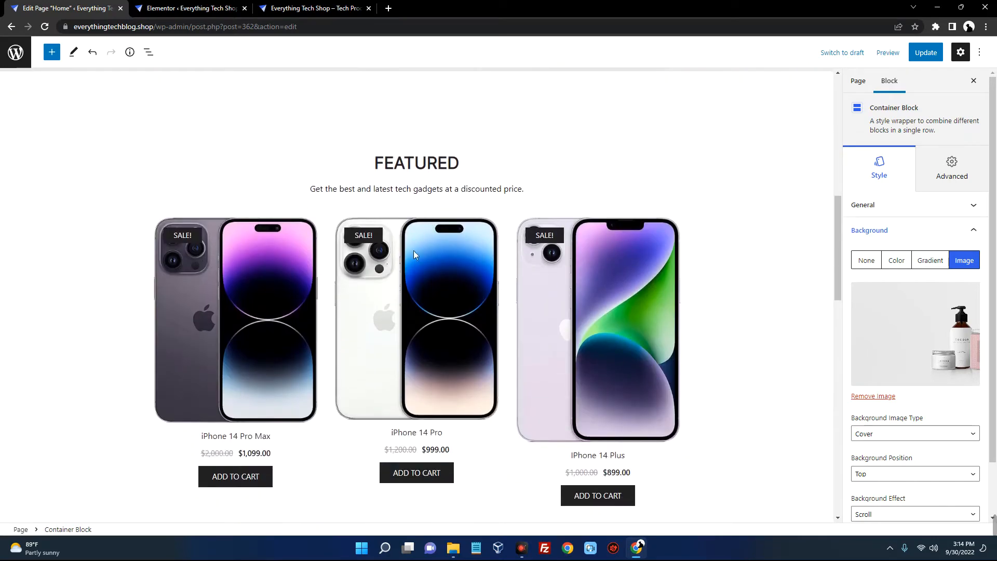
pyautogui.scroll(-11, 443, 290)
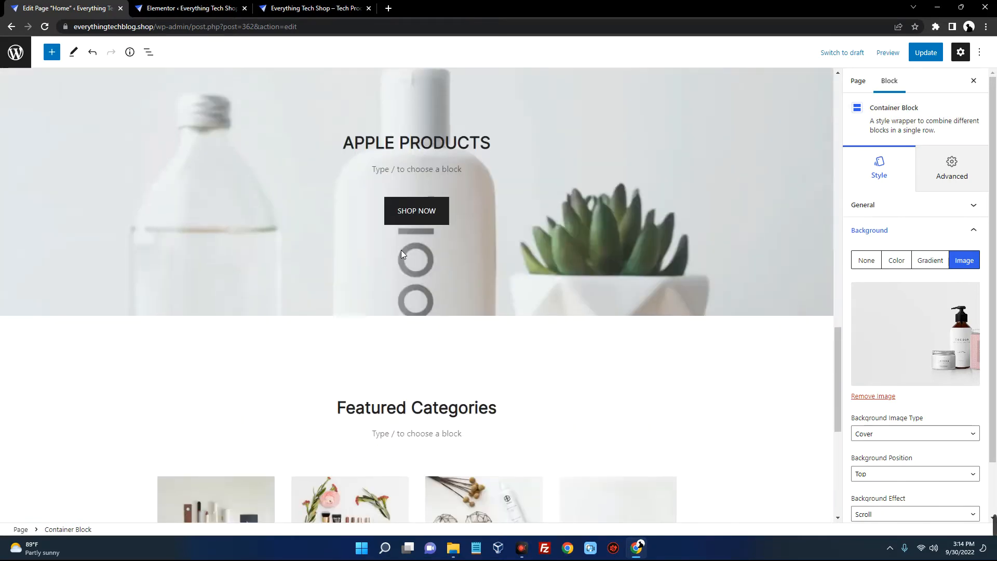
pyautogui.scroll(7, 434, 270)
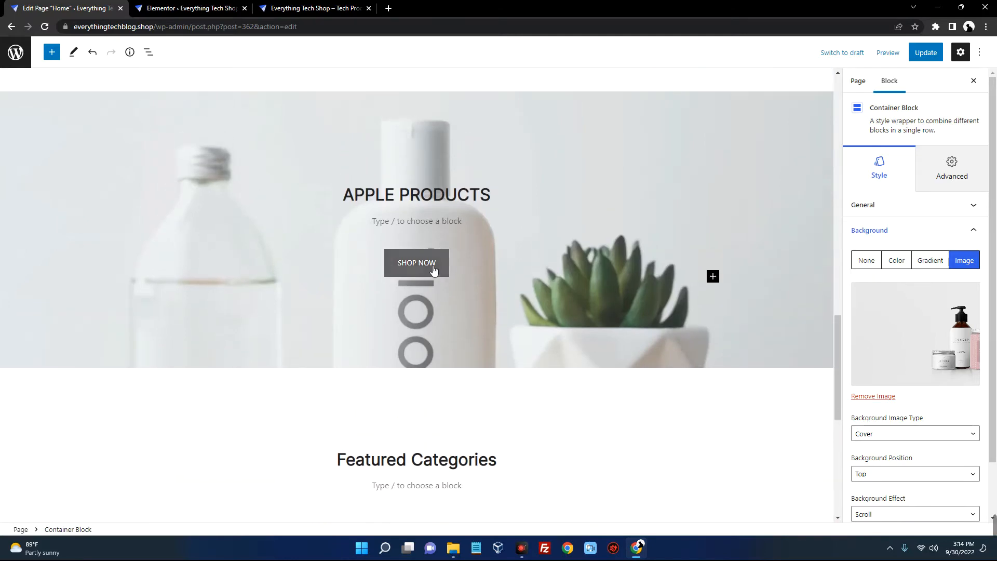
pyautogui.scroll(9, 434, 270)
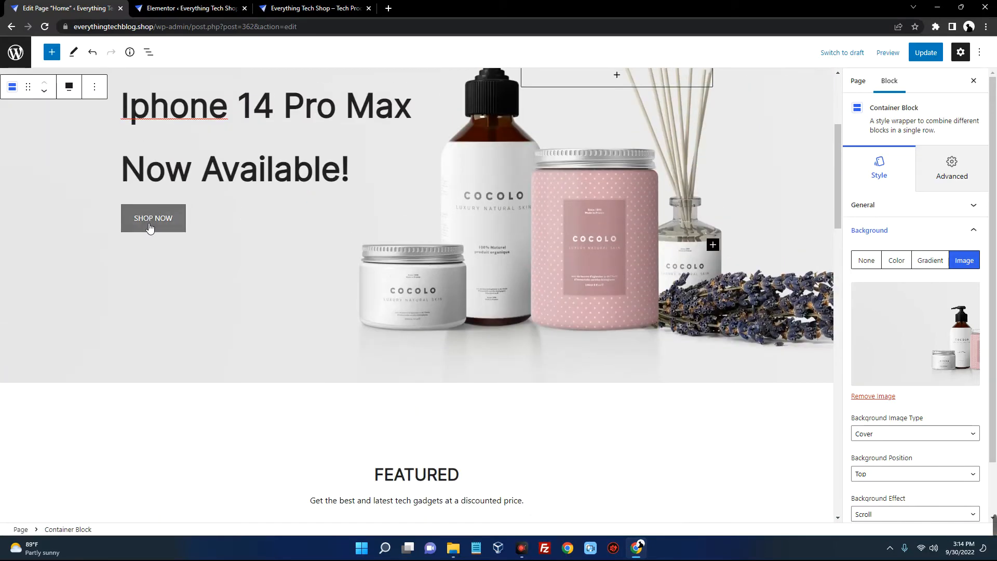
# Copy the live site's Shop menu link address for the hero Shop Now button
pyautogui.click(151, 221)
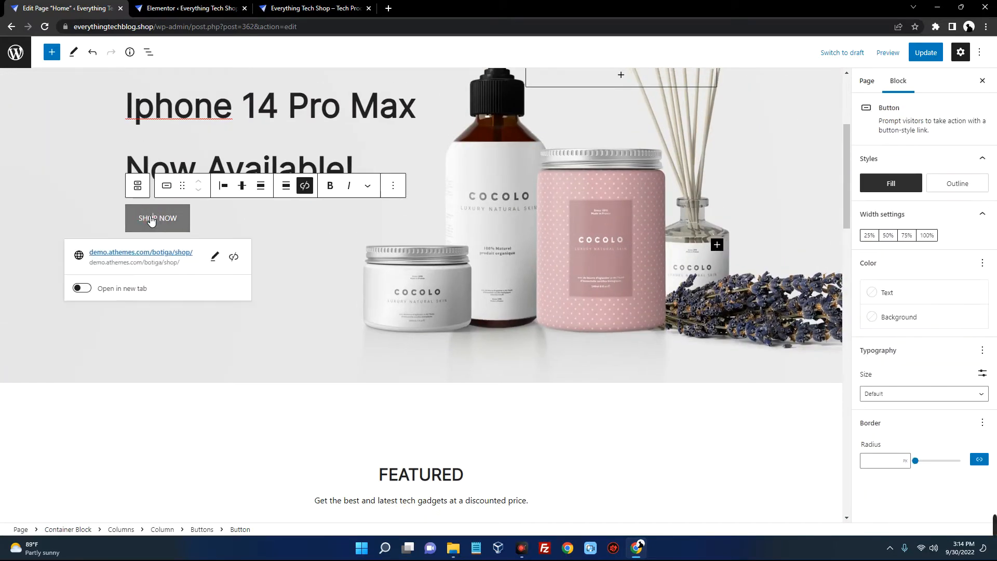
pyautogui.click(215, 256)
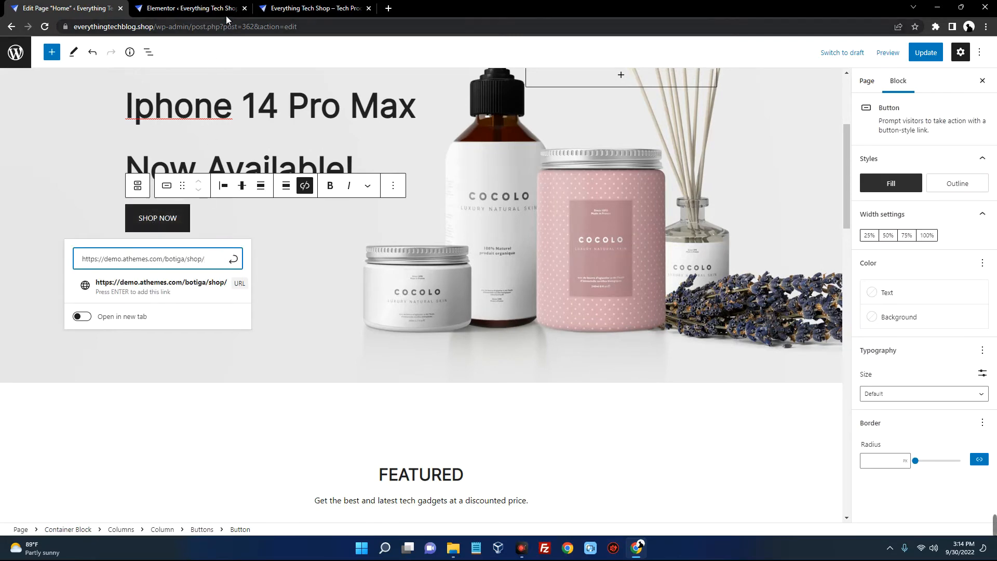
pyautogui.click(307, 11)
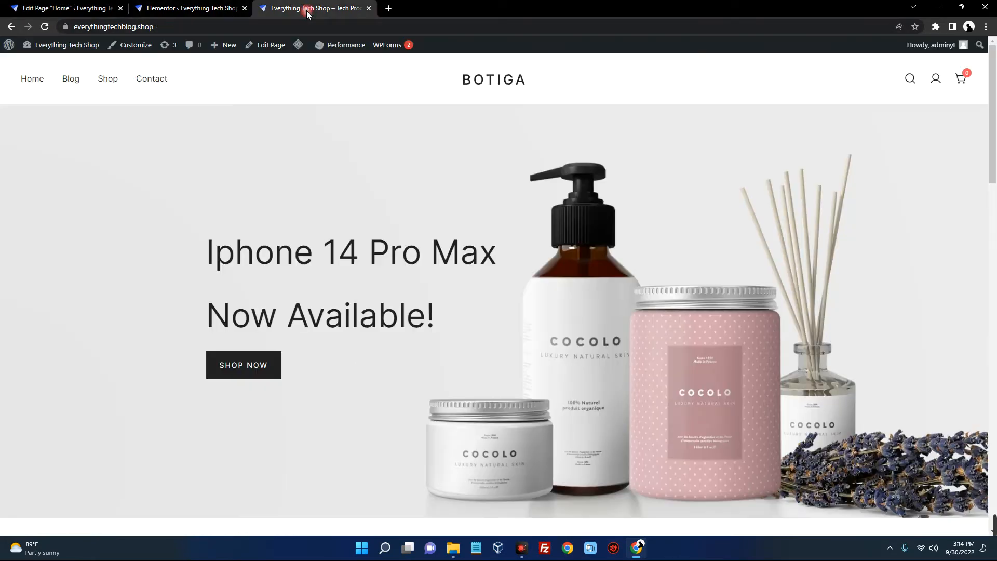
pyautogui.rightClick(112, 85)
pyautogui.click(140, 140)
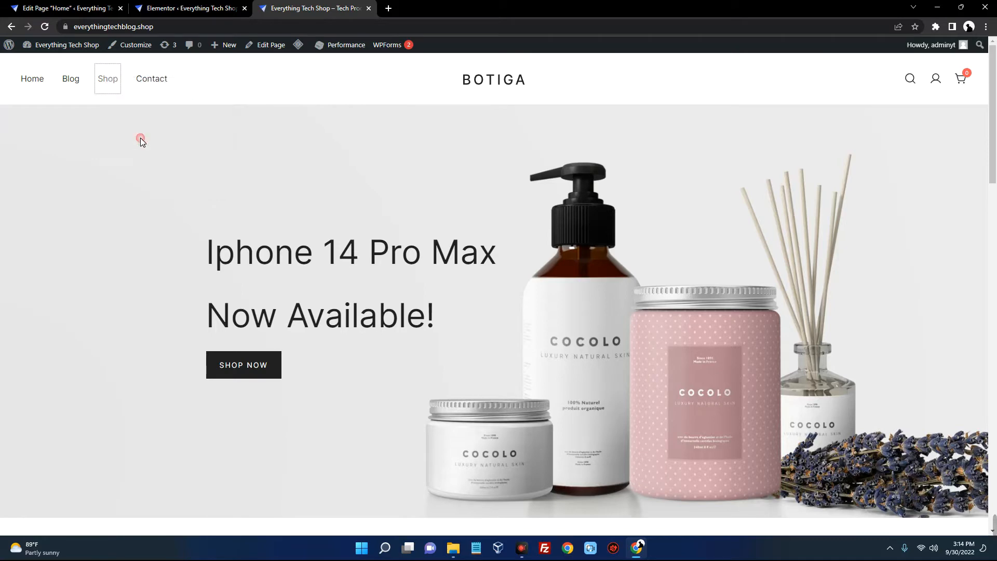
# Replace the button's demo shop link with the copied everythingtechblog.shop/shop/ URL
pyautogui.click(89, 11)
pyautogui.tripleClick(179, 262)
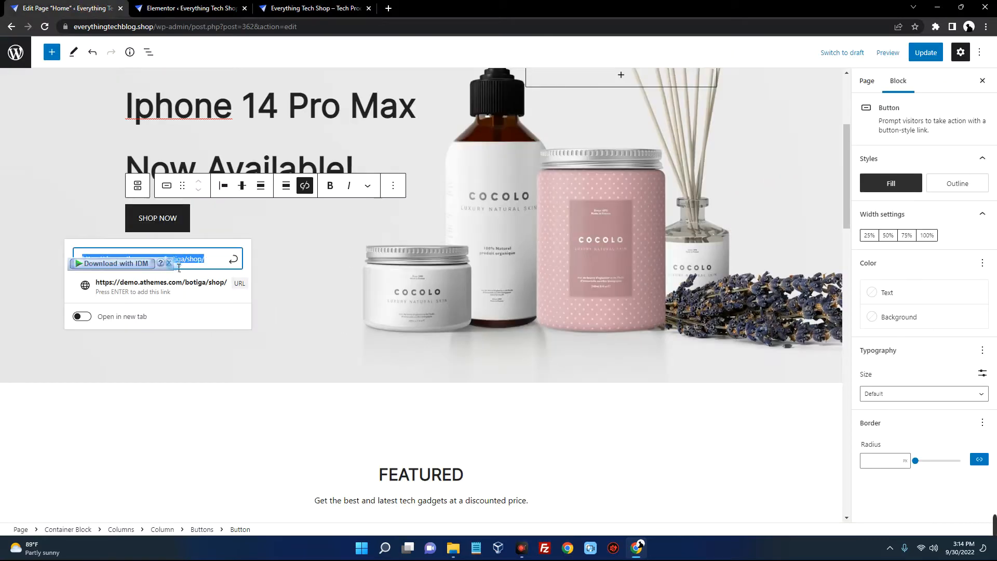
pyautogui.rightClick(180, 263)
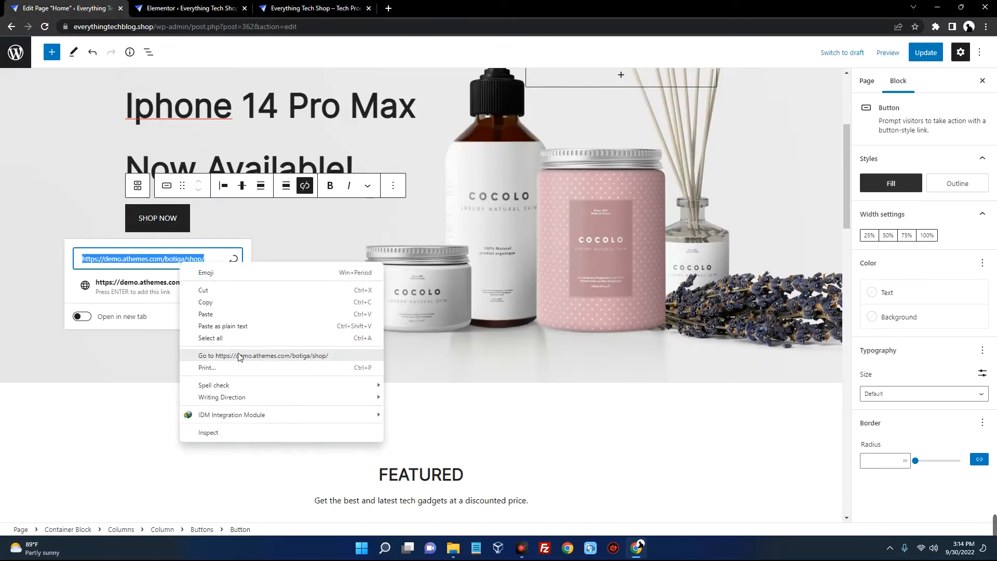
pyautogui.click(247, 326)
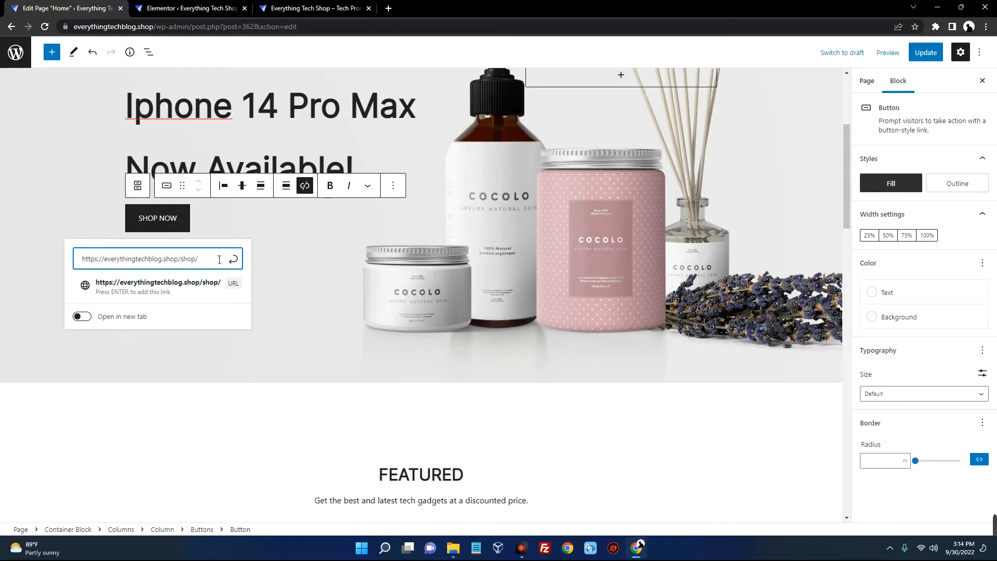
pyautogui.press('Return')
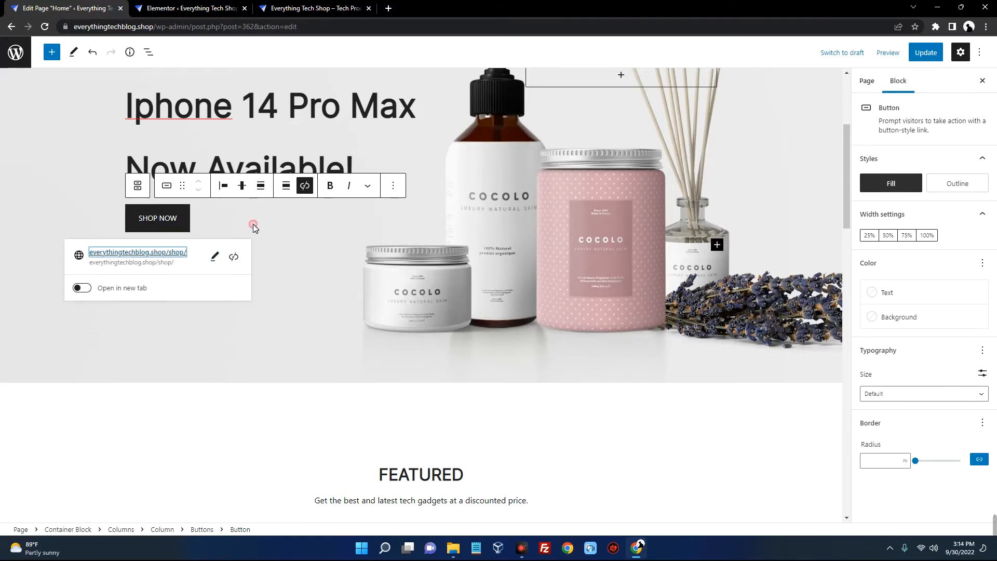
pyautogui.scroll(-1, 312, 234)
pyautogui.scroll(-15, 312, 228)
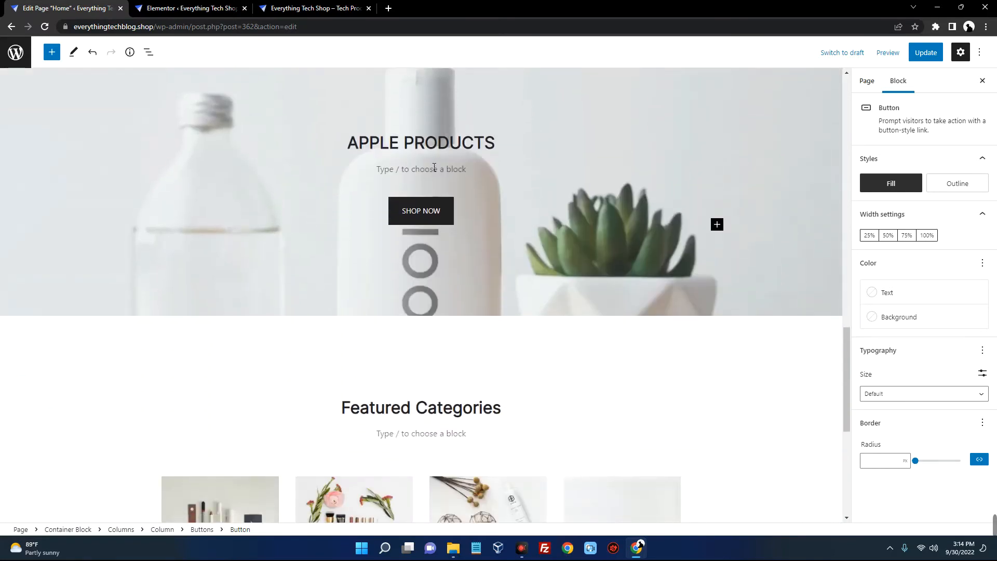
# Point the APPLE PRODUCTS Shop Now button to everythingtechblog.shop/shop/, matching the hero button
pyautogui.click(416, 214)
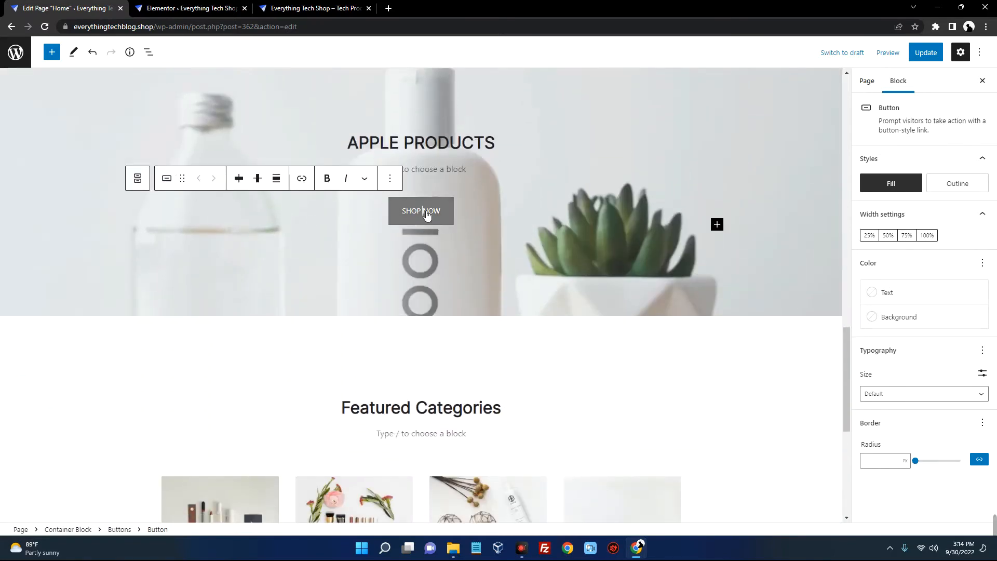
pyautogui.click(302, 179)
pyautogui.rightClick(388, 249)
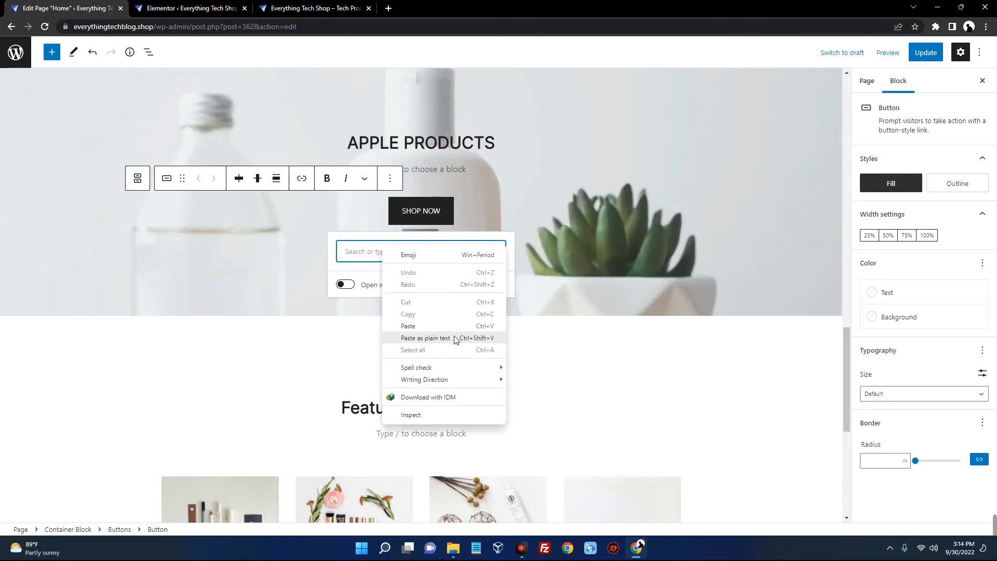
pyautogui.click(456, 335)
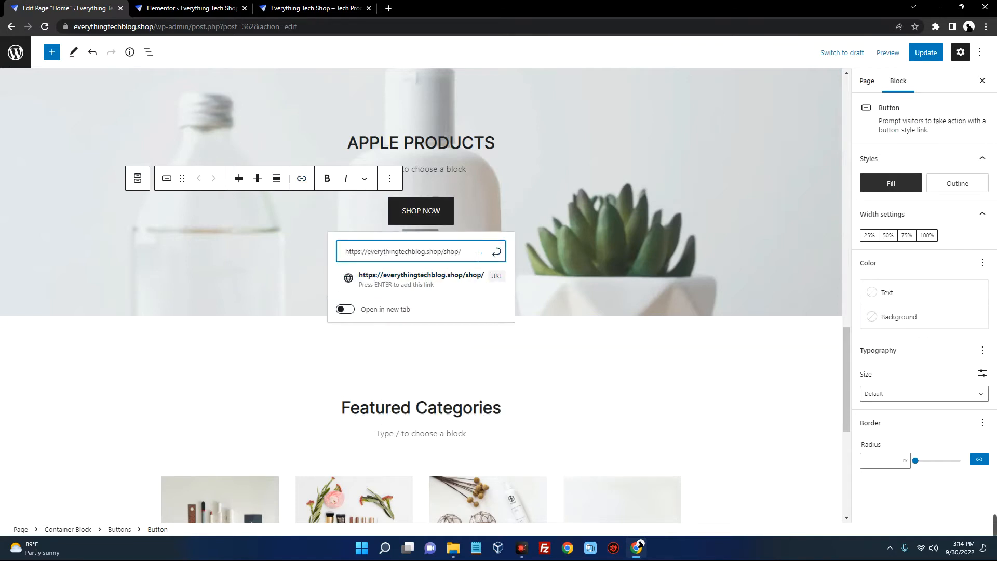
pyautogui.press('Return')
pyautogui.click(589, 201)
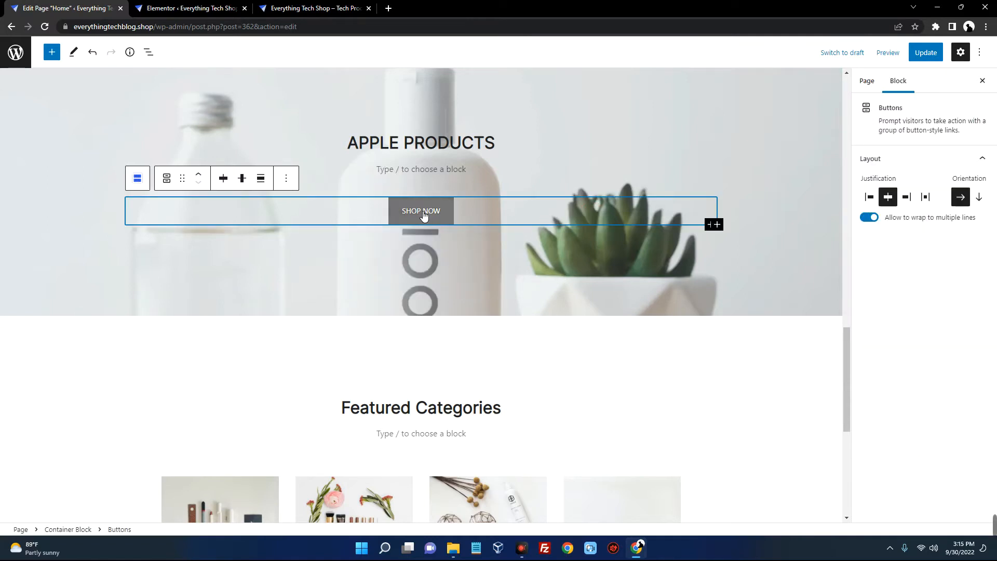
pyautogui.scroll(12, 445, 219)
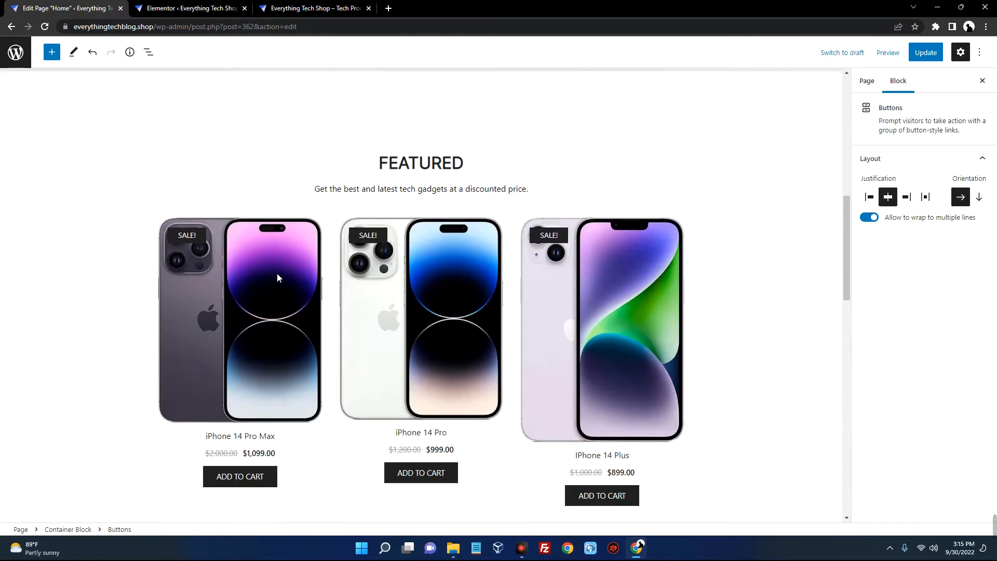
pyautogui.scroll(5, 425, 328)
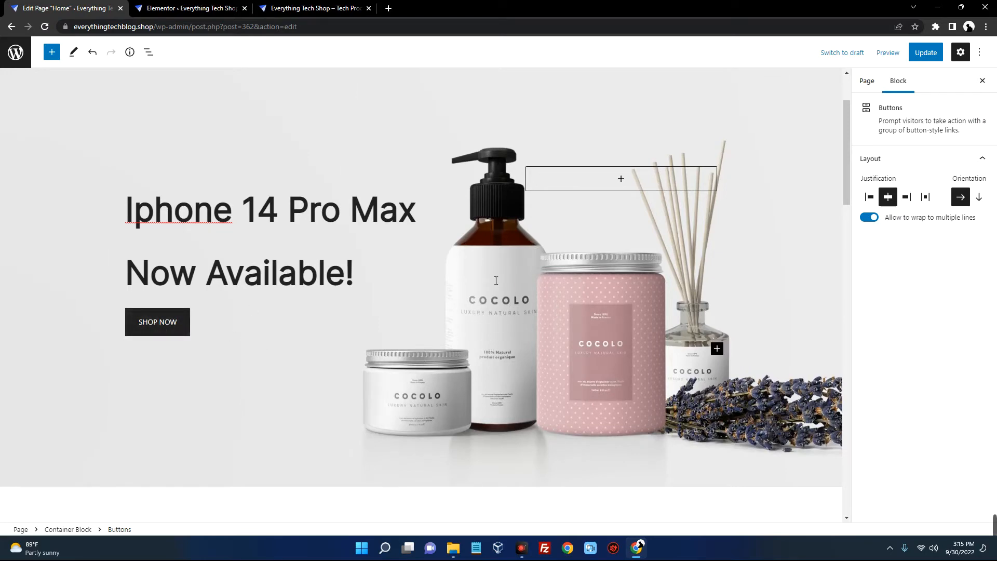
# Scroll the Home page editor past the featured products down to Featured Categories
pyautogui.scroll(-20, 498, 280)
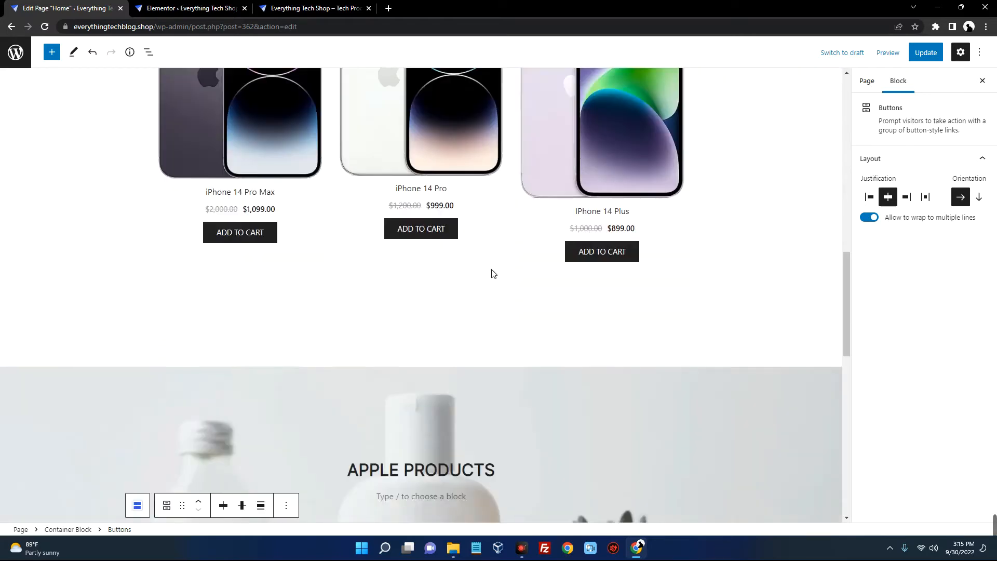
pyautogui.scroll(-5, 494, 273)
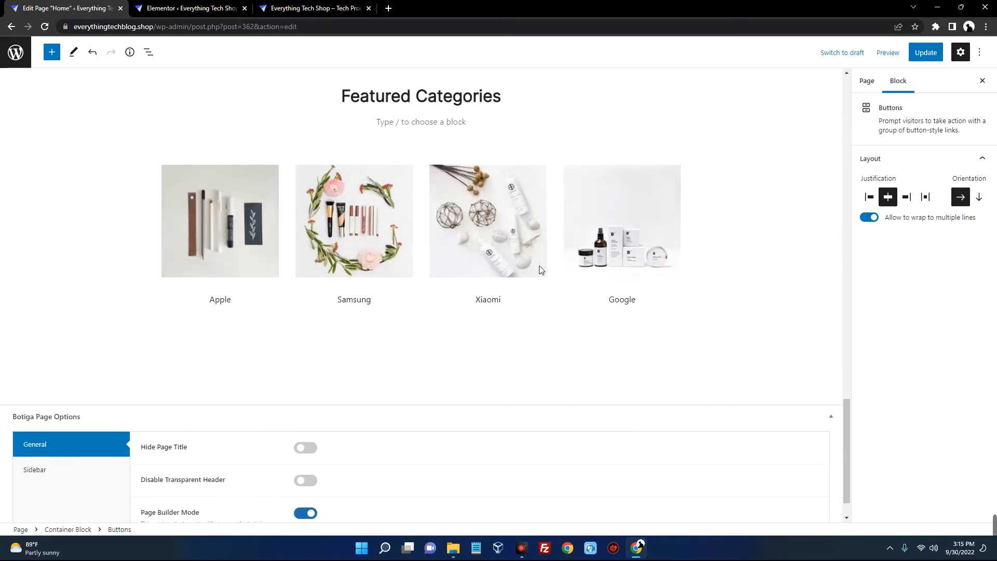
# Delete the Google, Xiaomi, Samsung and Apple category images
pyautogui.scroll(1, 631, 278)
pyautogui.click(637, 266)
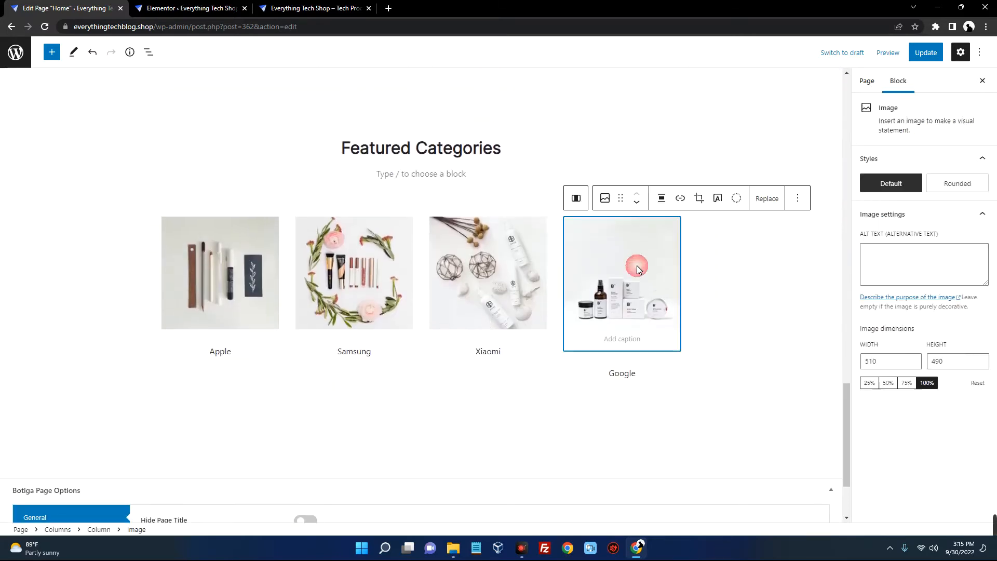
pyautogui.click(798, 198)
pyautogui.click(823, 456)
pyautogui.click(502, 247)
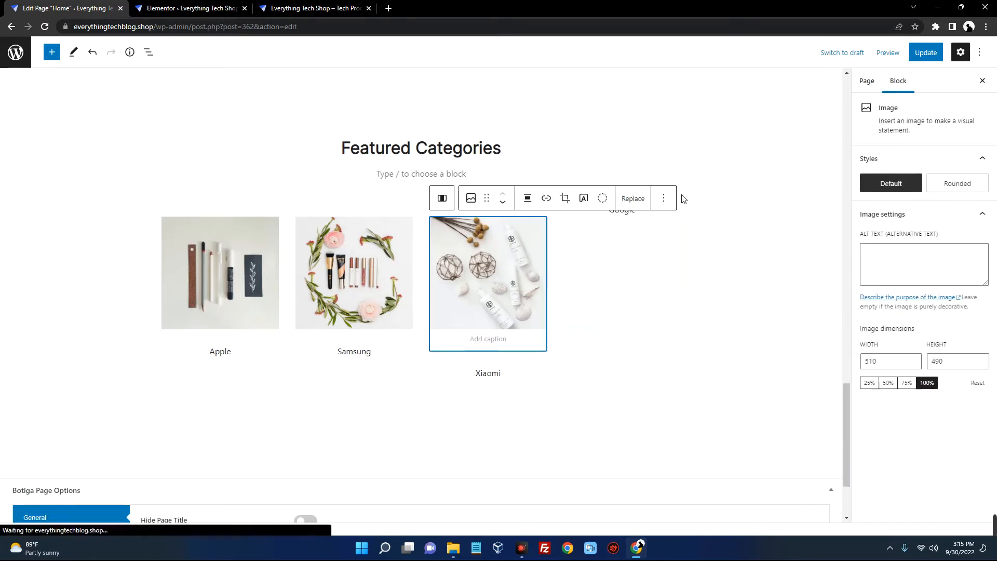
pyautogui.click(664, 200)
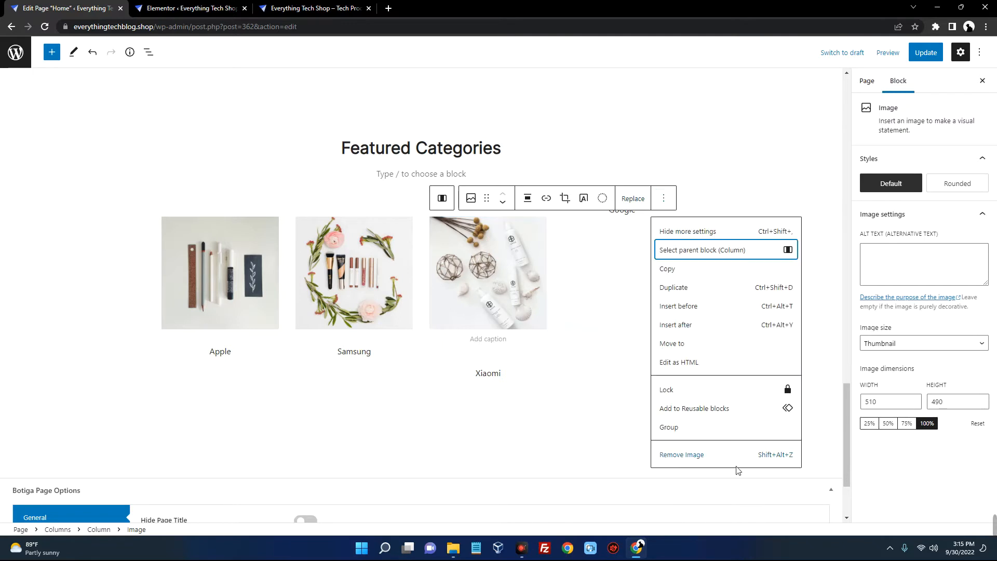
pyautogui.click(714, 455)
pyautogui.click(338, 292)
pyautogui.click(530, 200)
pyautogui.click(593, 455)
pyautogui.click(231, 293)
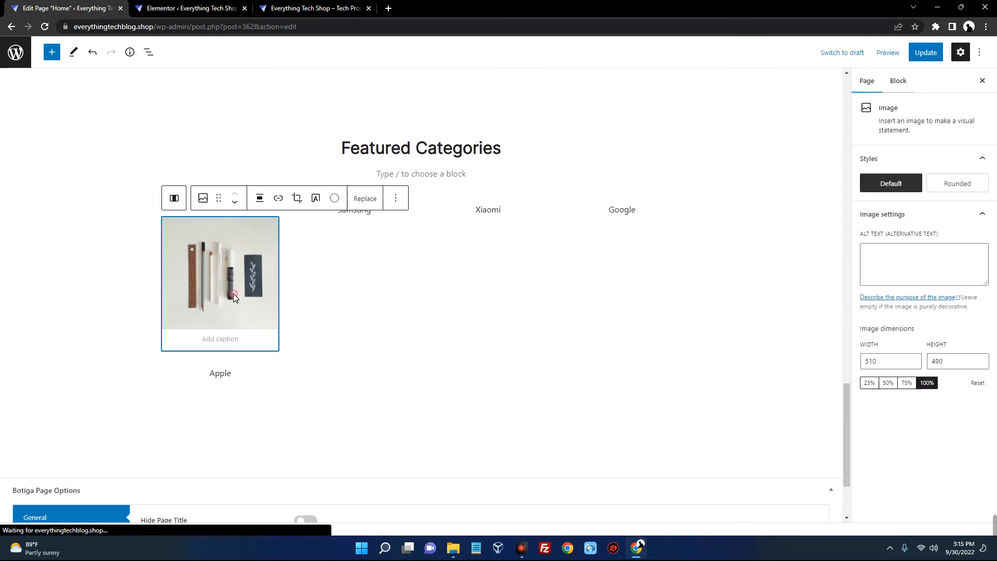
pyautogui.click(393, 198)
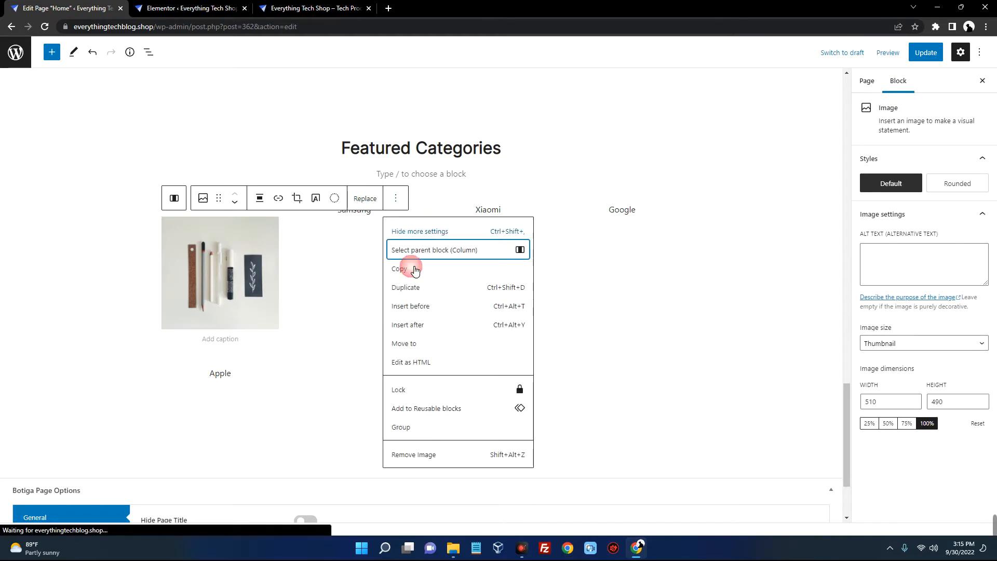
pyautogui.click(475, 454)
# Remove the emptied Apple and Google columns and the Samsung and Xiaomi labels
pyautogui.click(228, 235)
pyautogui.click(301, 230)
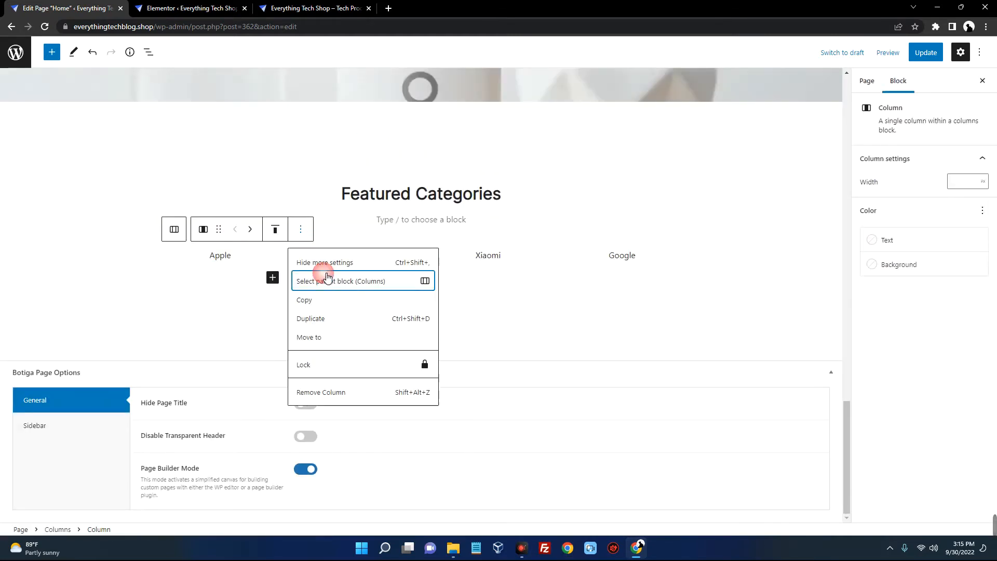
pyautogui.click(386, 393)
pyautogui.click(244, 255)
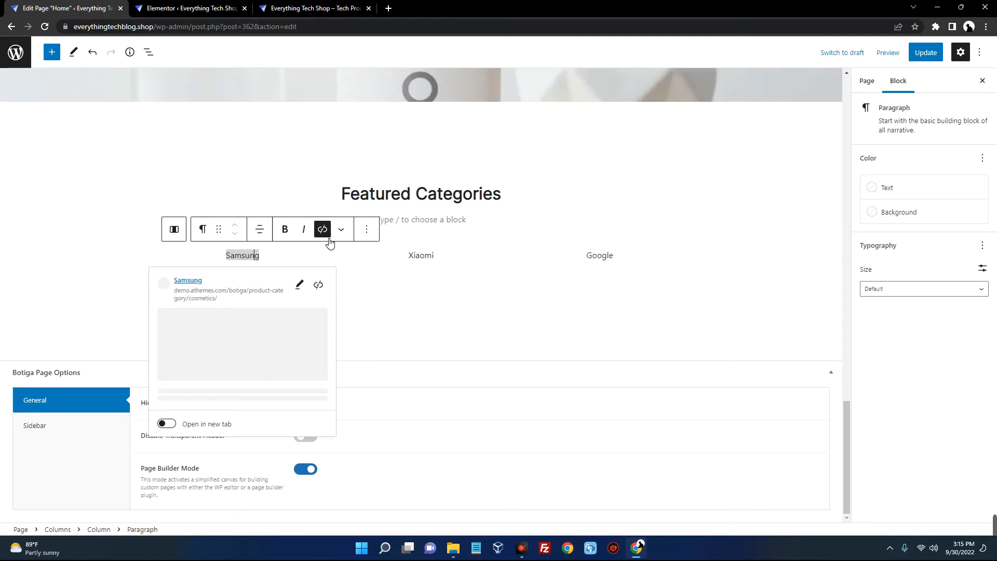
pyautogui.click(367, 229)
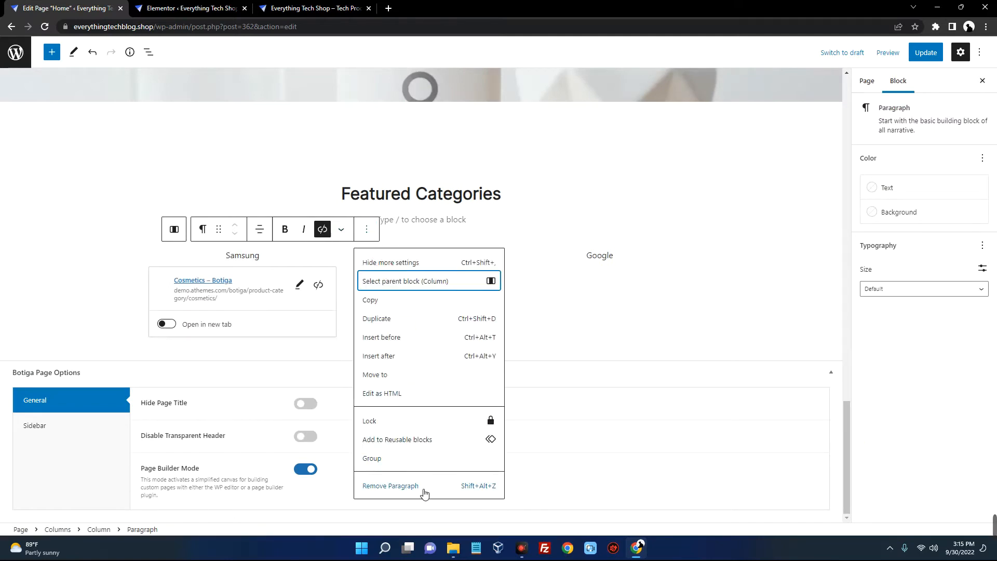
pyautogui.click(422, 487)
pyautogui.click(436, 255)
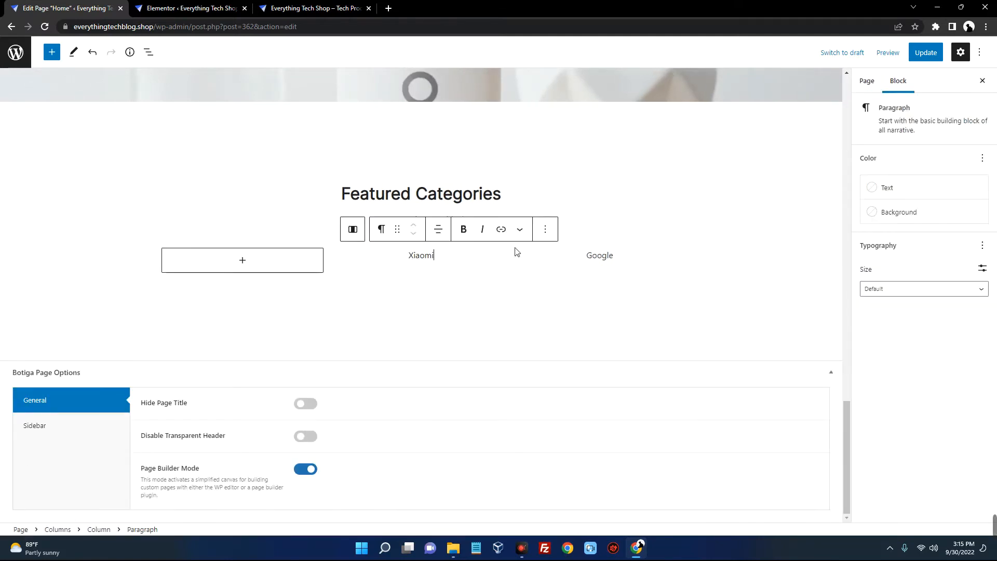
pyautogui.click(550, 235)
pyautogui.click(596, 485)
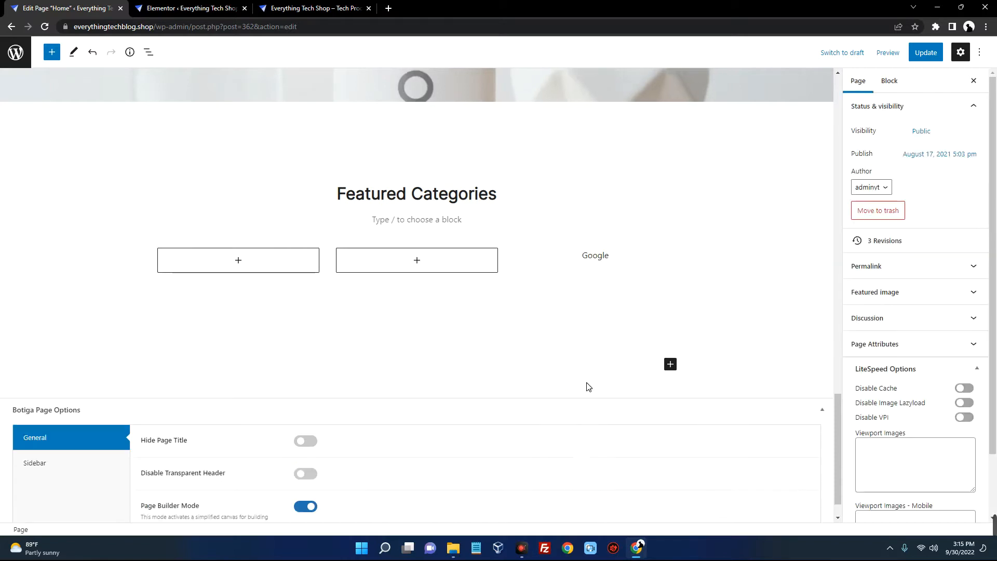
pyautogui.click(603, 269)
pyautogui.click(658, 229)
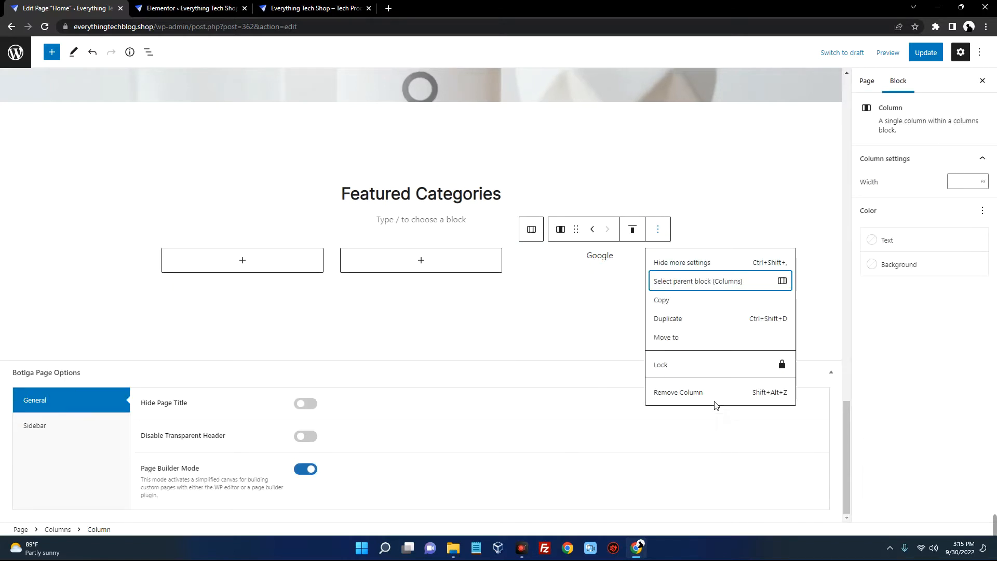
pyautogui.click(705, 393)
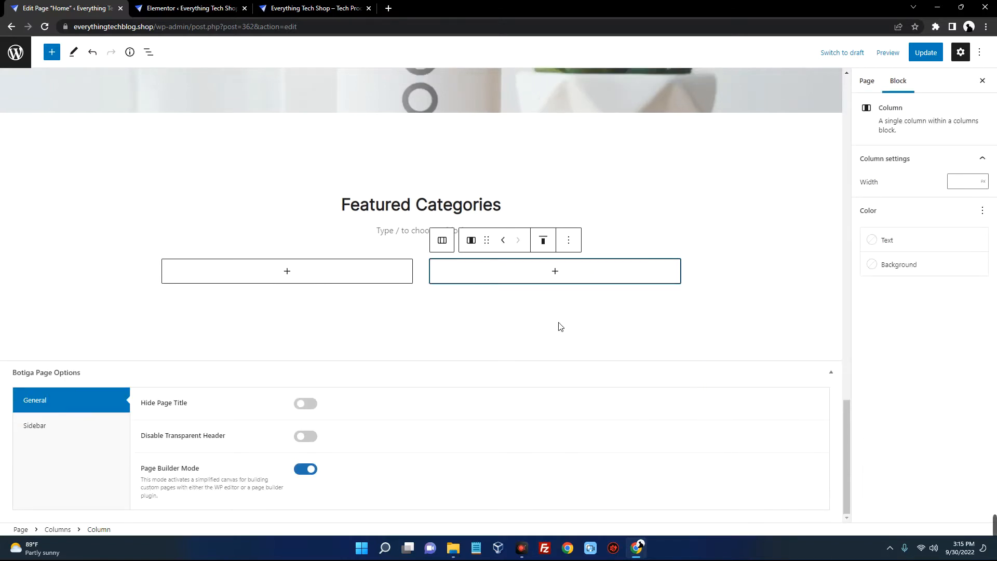
# Delete the Featured Categories heading, the empty two-column layout and the leftover empty paragraph
pyautogui.click(425, 209)
pyautogui.click(374, 176)
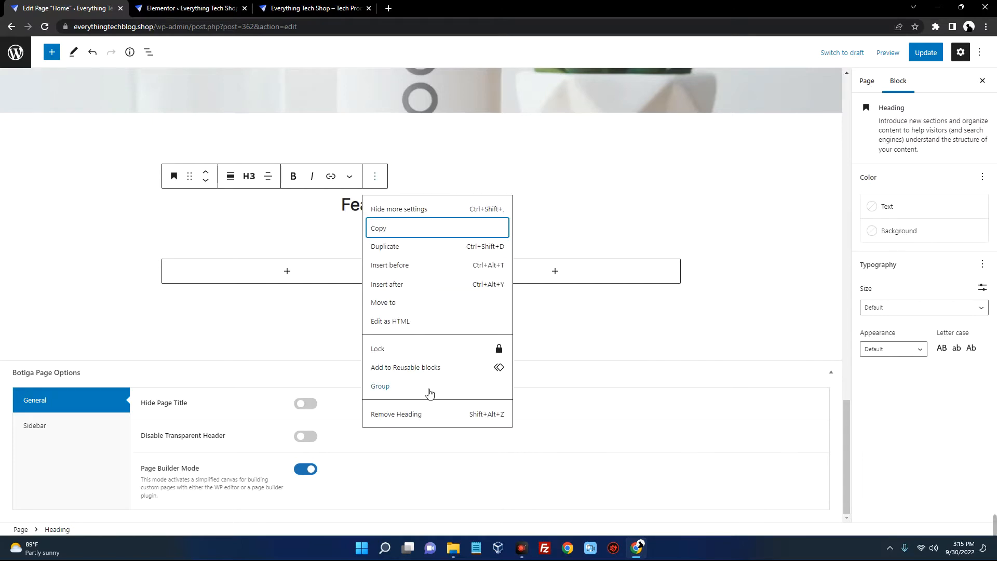
pyautogui.click(433, 414)
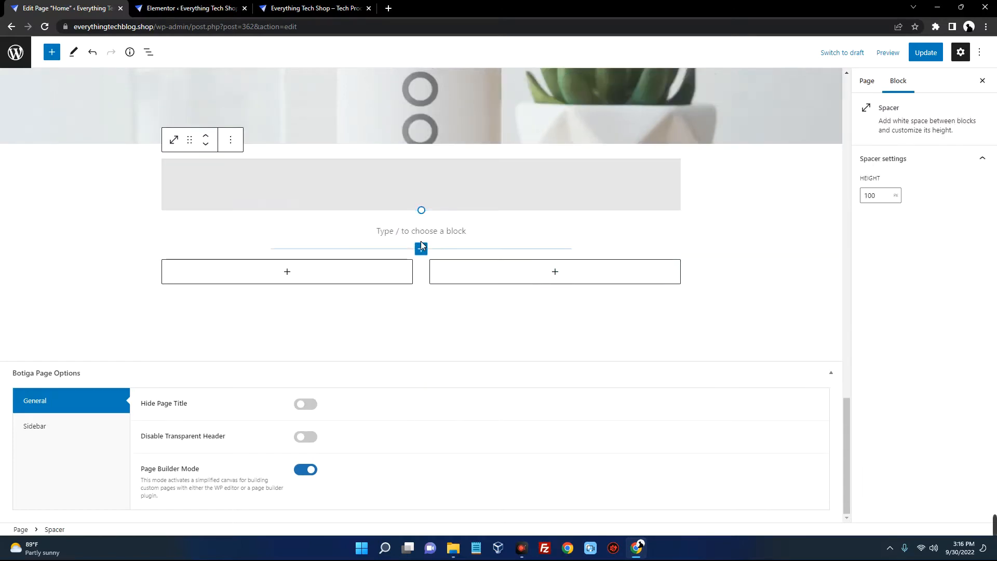
pyautogui.click(421, 265)
pyautogui.click(281, 241)
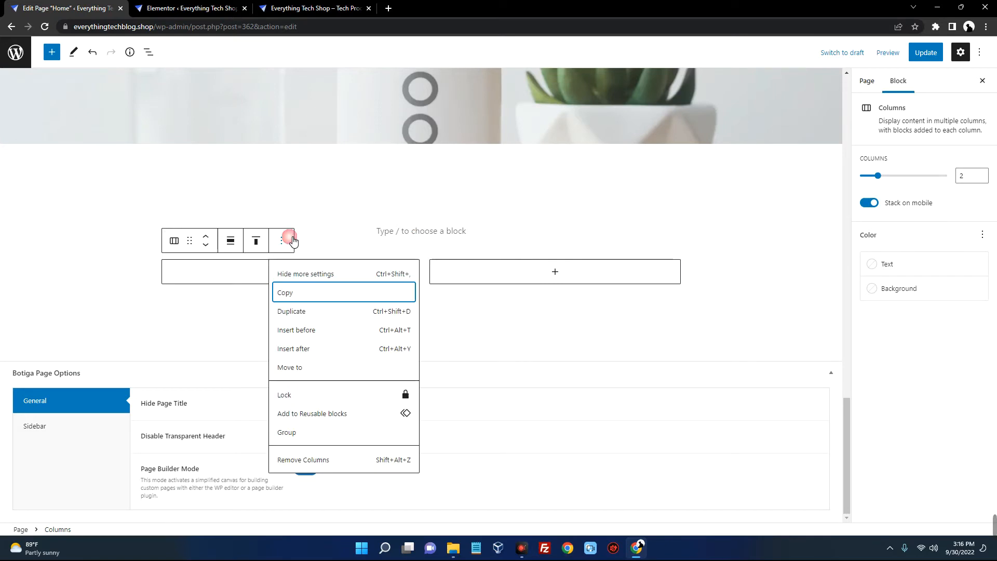
pyautogui.click(378, 454)
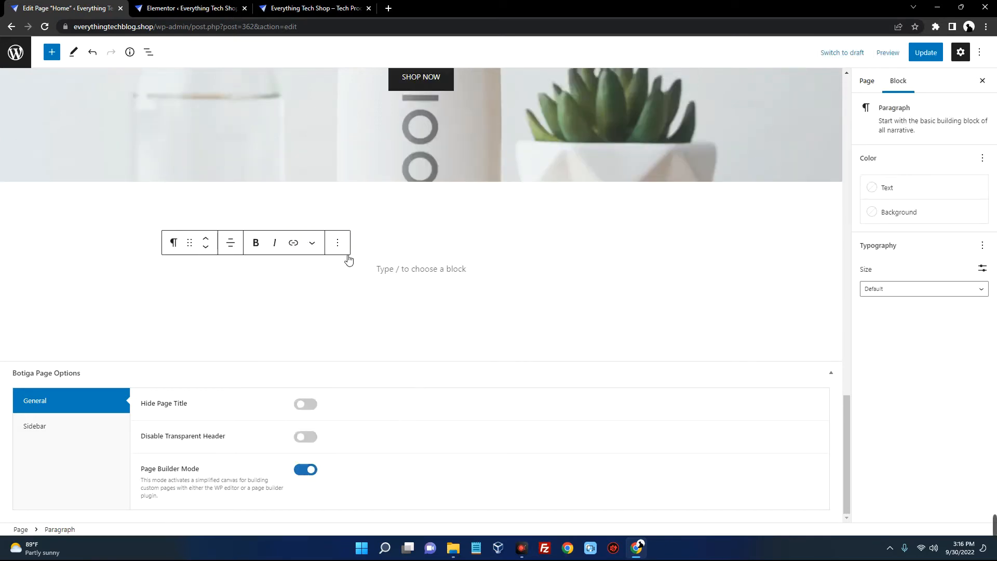
pyautogui.click(338, 242)
pyautogui.click(406, 479)
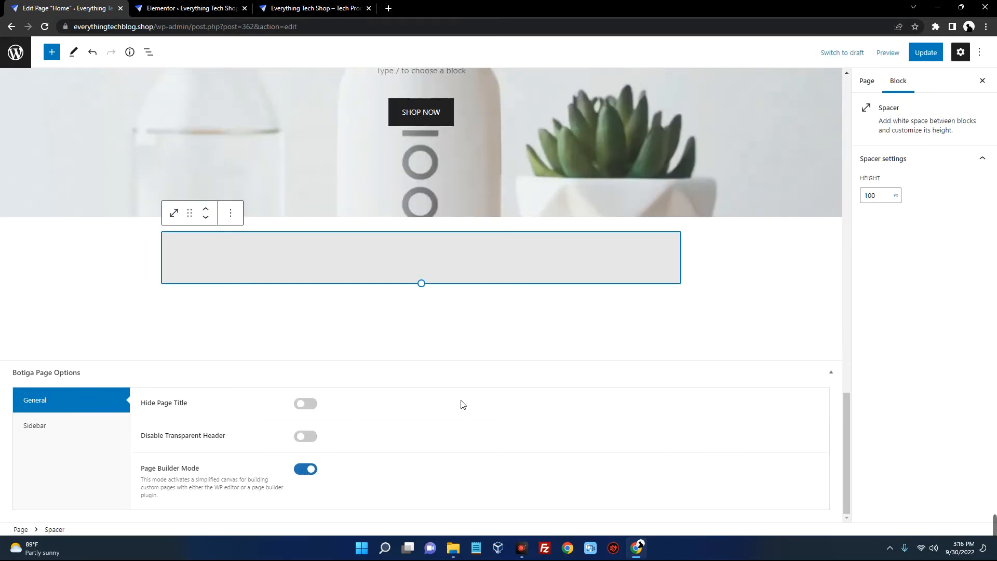
pyautogui.click(382, 310)
pyautogui.scroll(8, 753, 291)
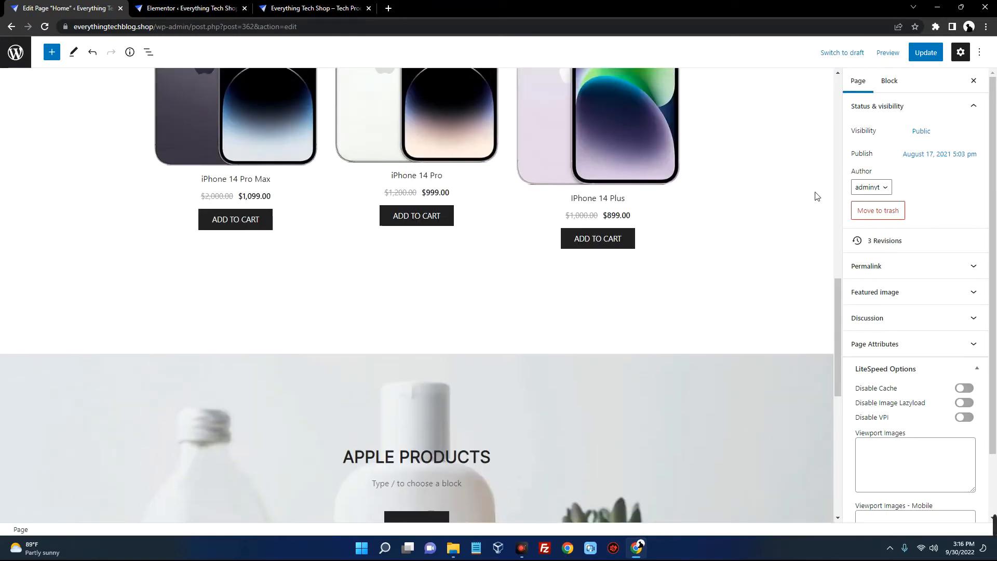
# Save the Home page and review the result on the live storefront
pyautogui.click(923, 54)
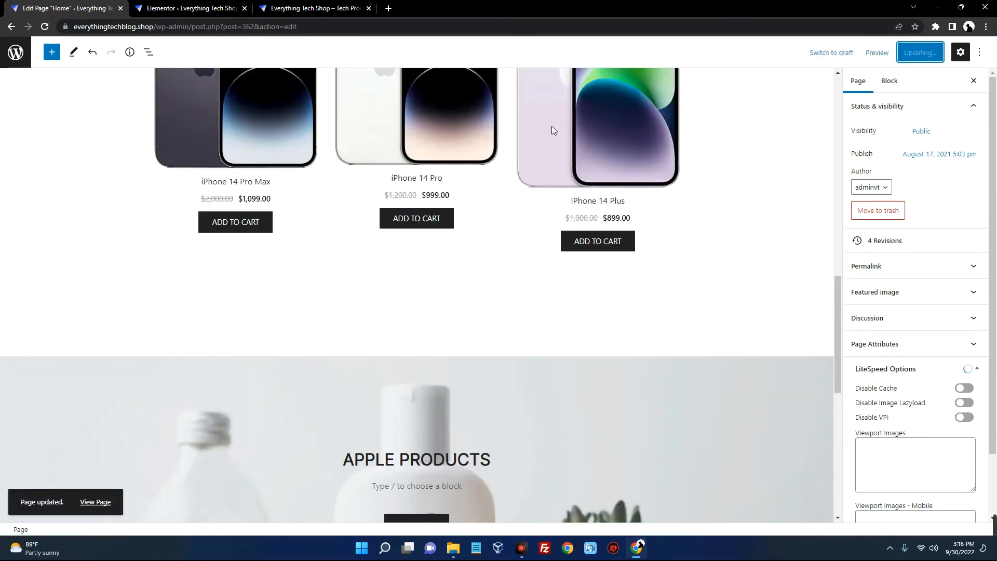
pyautogui.click(204, 9)
pyautogui.click(300, 9)
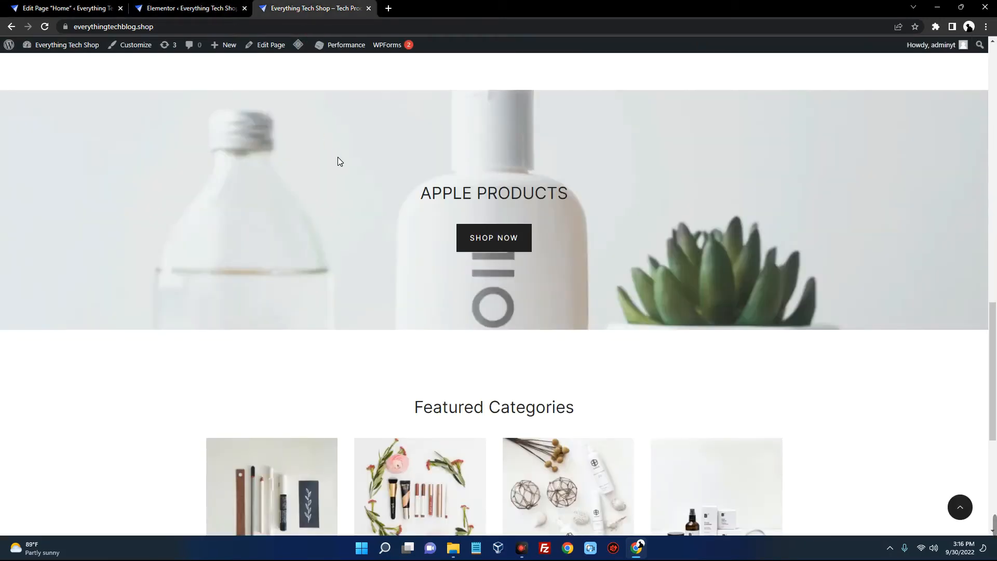
pyautogui.rightClick(338, 158)
pyautogui.click(263, 205)
pyautogui.scroll(14, 300, 129)
pyautogui.scroll(-9, 301, 128)
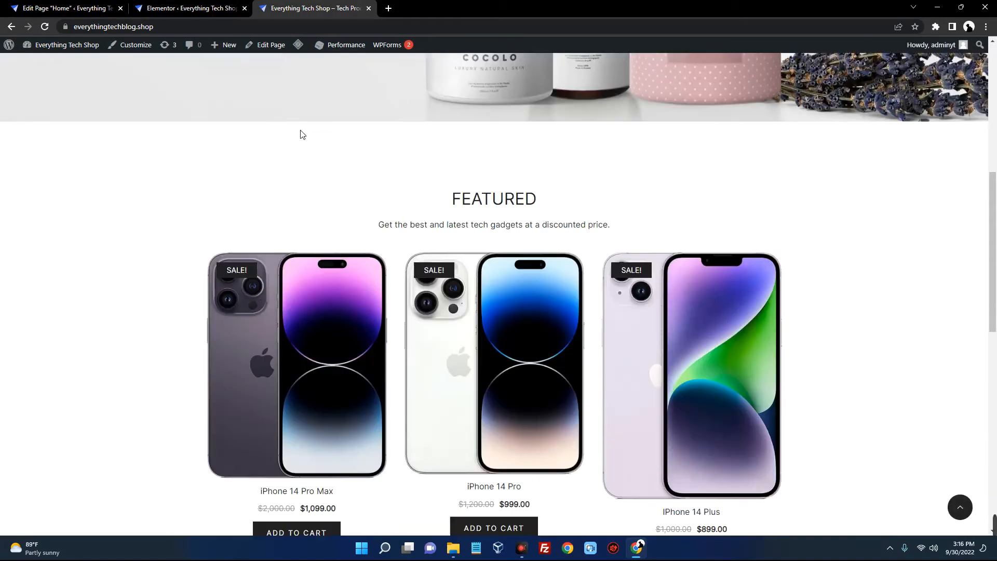
pyautogui.scroll(-6, 300, 131)
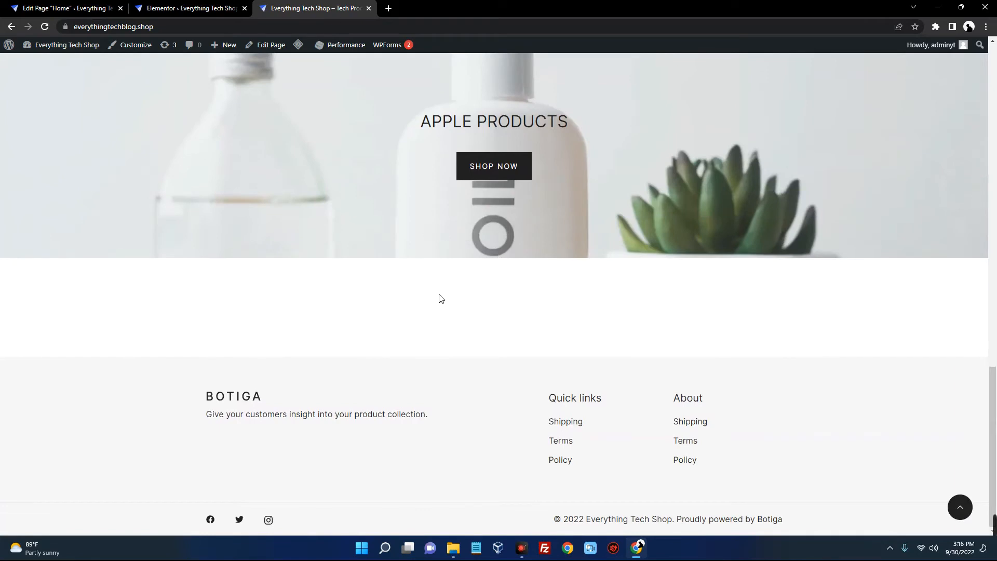
# Delete the leftover spacer block from the Home page and save again
pyautogui.click(68, 9)
pyautogui.click(393, 229)
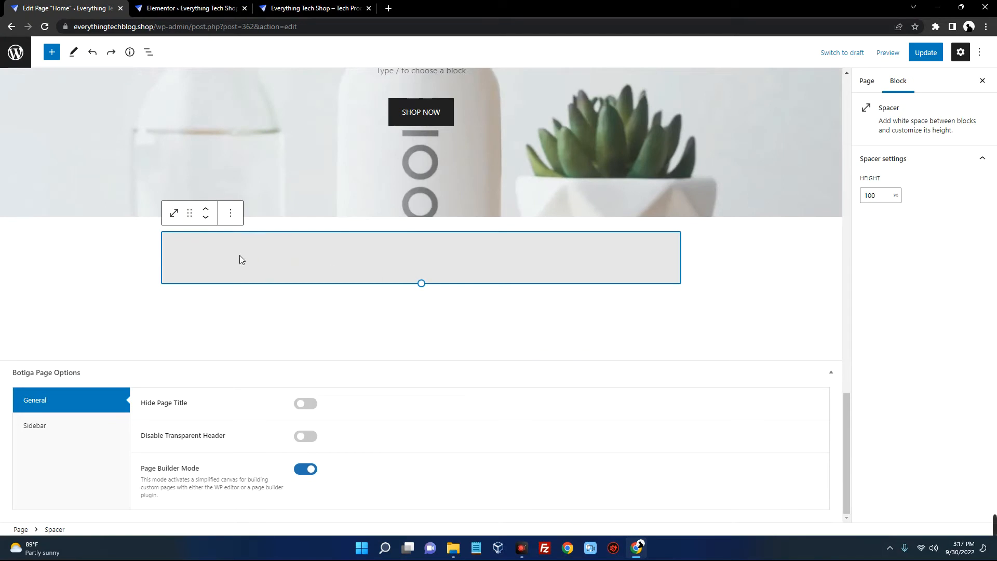
pyautogui.click(231, 213)
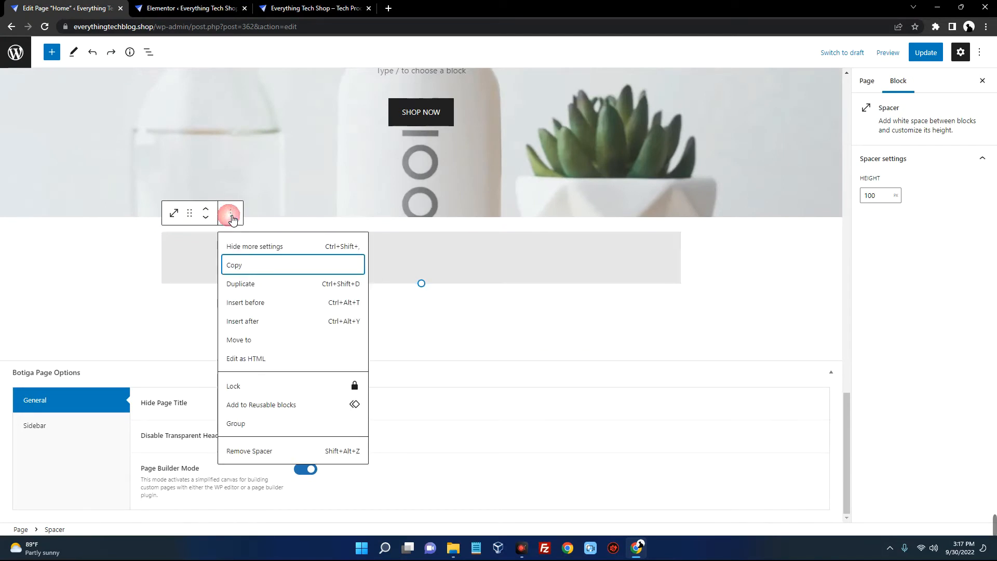
pyautogui.click(305, 450)
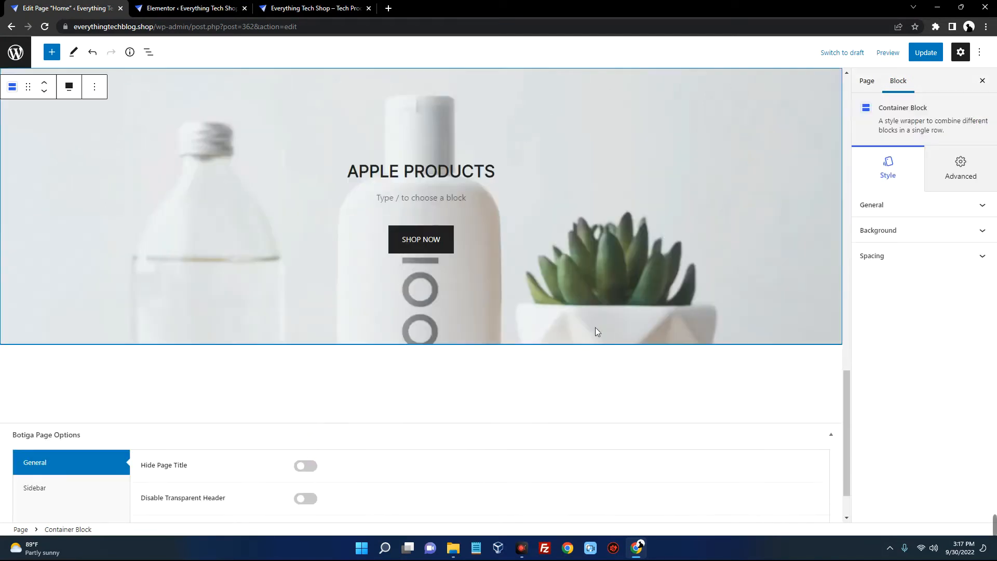
pyautogui.click(927, 53)
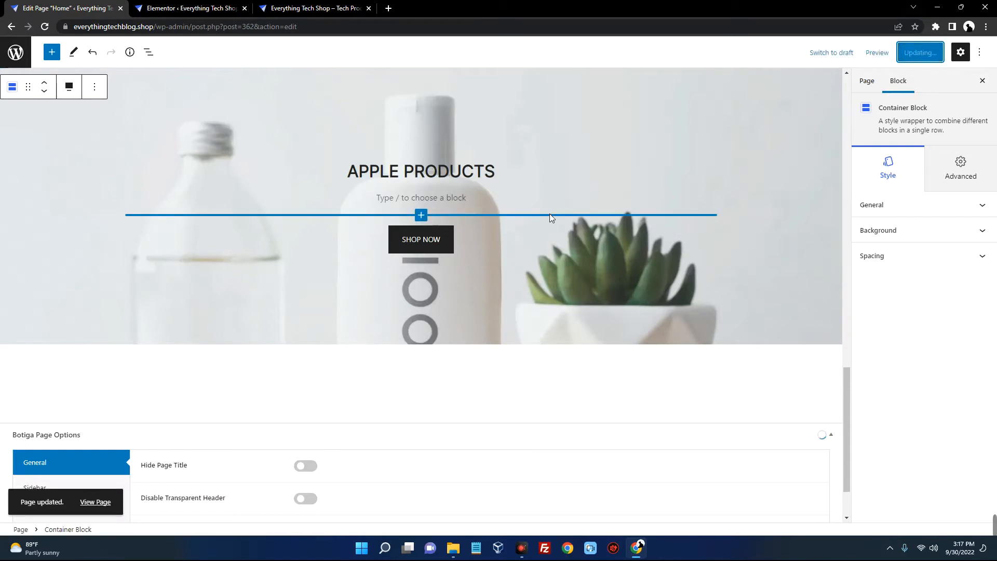
# Check the storefront's footer text and BOTIGA header logo, then return to the Pages list
pyautogui.click(311, 8)
pyautogui.rightClick(381, 108)
pyautogui.rightClick(338, 78)
pyautogui.scroll(-2, 414, 186)
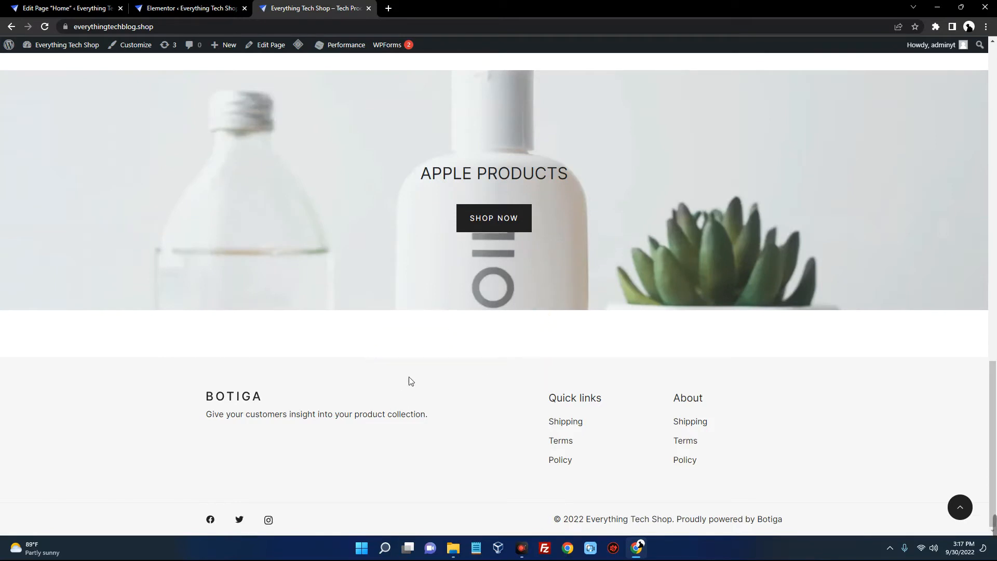
pyautogui.moveTo(201, 394); pyautogui.dragTo(449, 434)
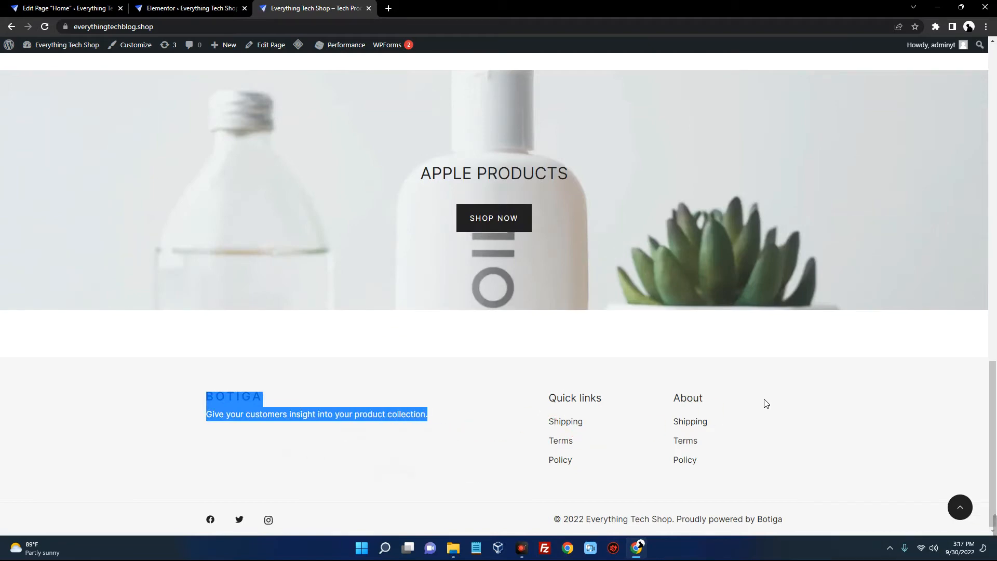
pyautogui.click(811, 378)
pyautogui.click(757, 377)
pyautogui.scroll(18, 437, 391)
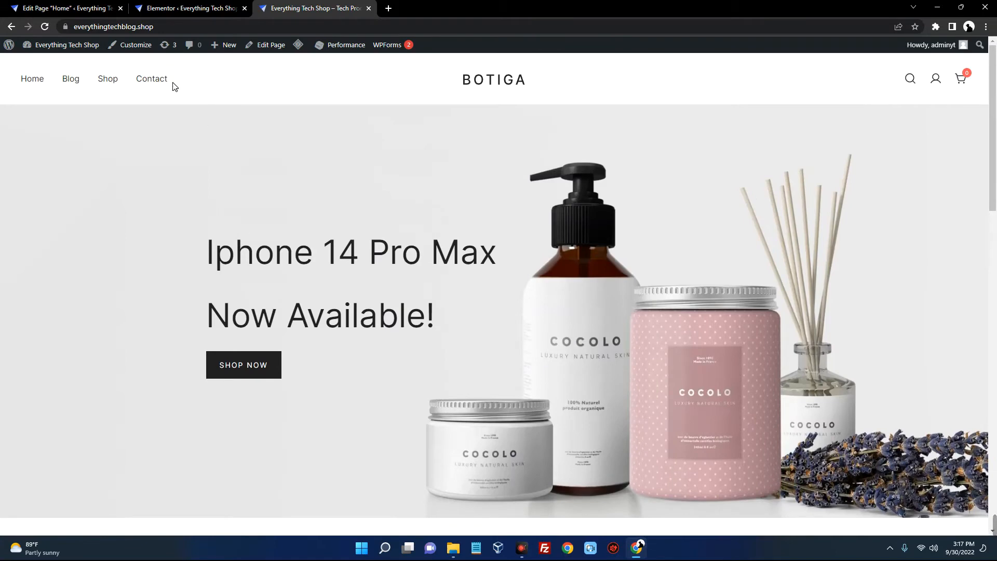
pyautogui.moveTo(174, 87); pyautogui.dragTo(202, 105)
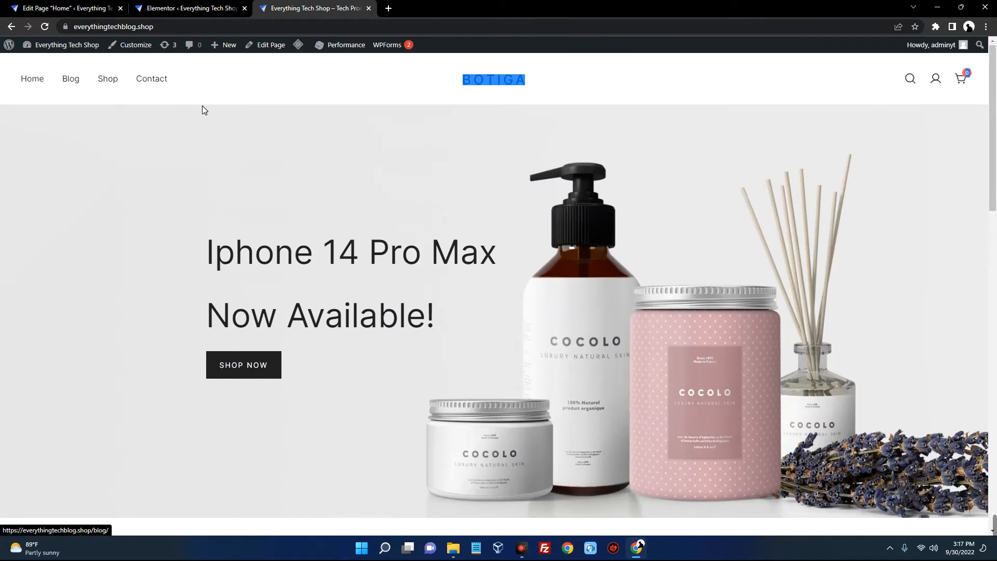
pyautogui.click(306, 101)
pyautogui.click(99, 10)
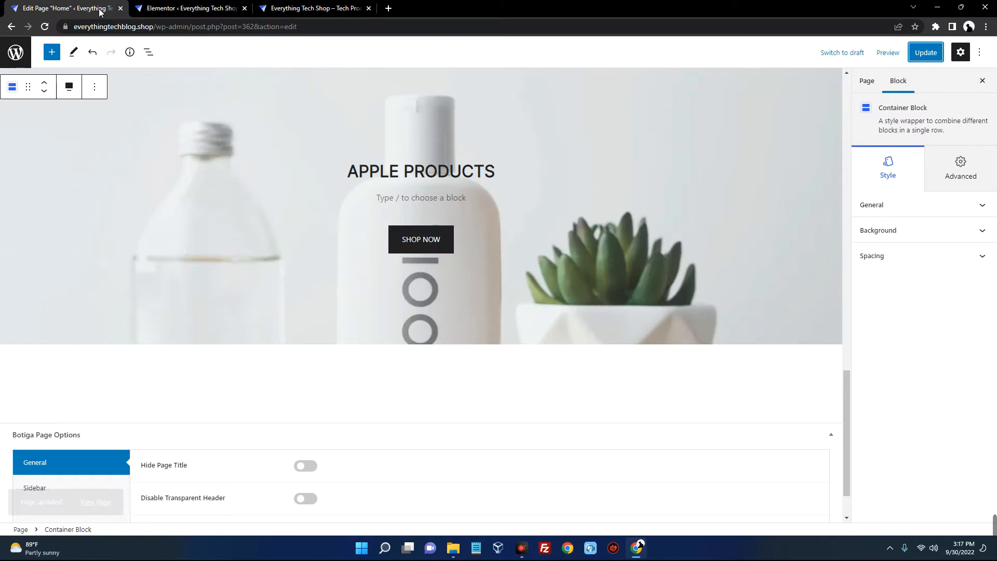
pyautogui.click(11, 56)
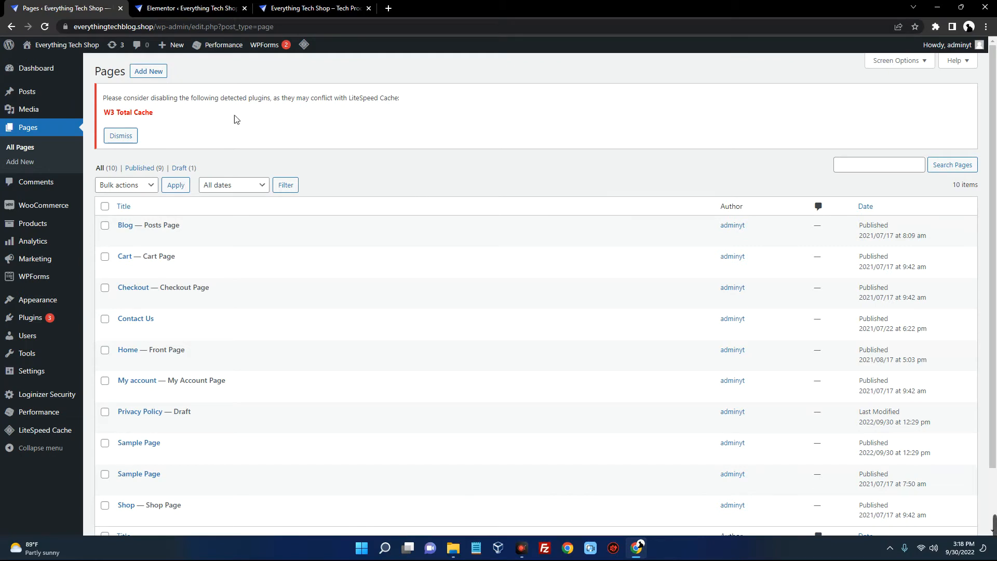
# Start a new Privacy Policy page and bring up Zyro's privacy policy generator
pyautogui.click(162, 74)
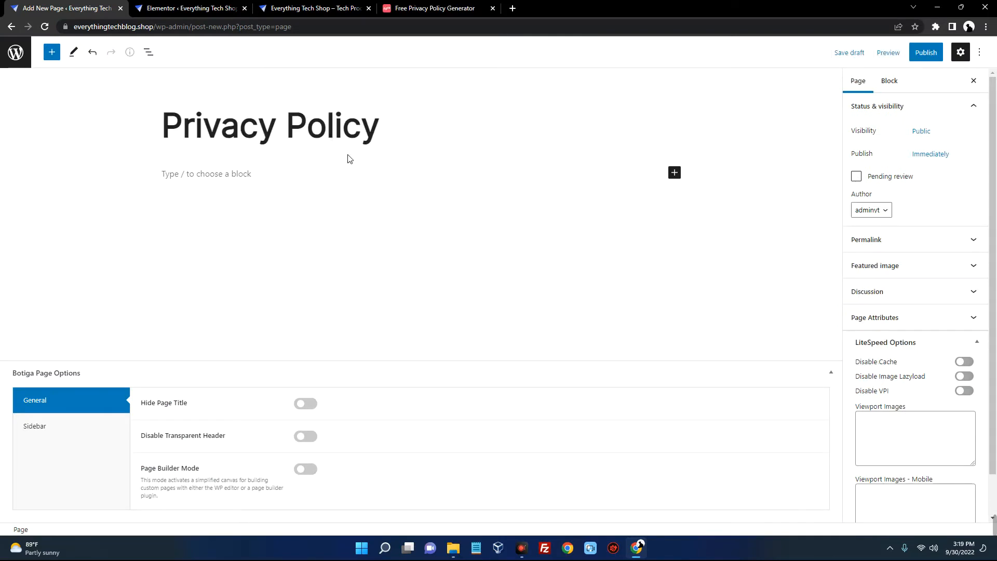
pyautogui.click(270, 174)
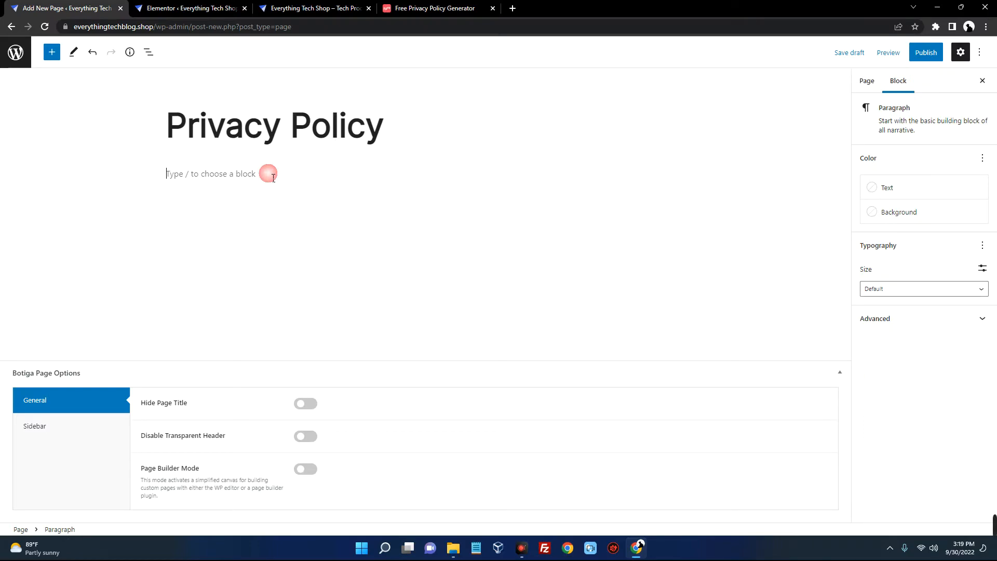
pyautogui.click(421, 11)
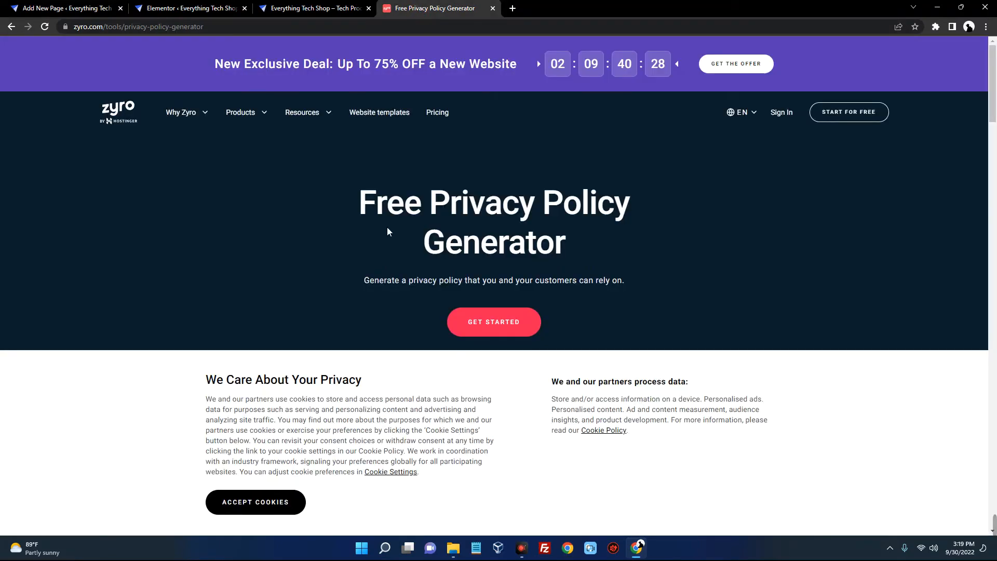
# Accept cookies and enter company name Everything Tech and website name Everything Tech Shop
pyautogui.scroll(-3, 541, 244)
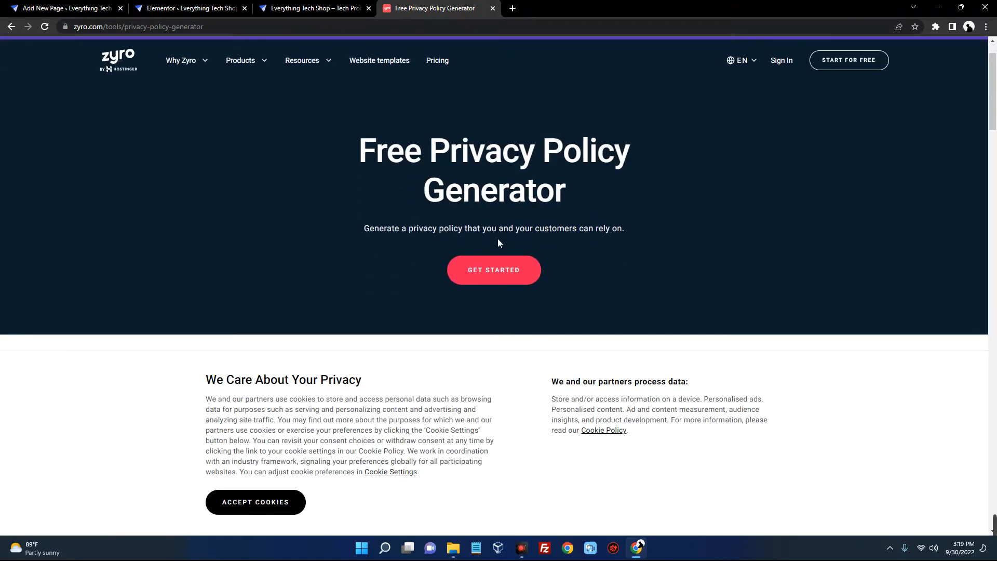
pyautogui.click(285, 503)
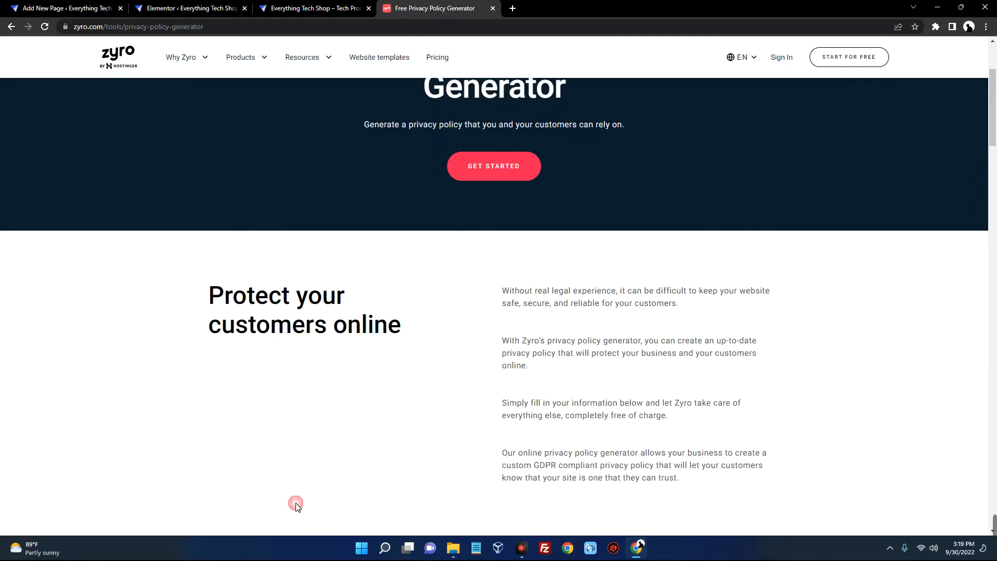
pyautogui.scroll(-5, 447, 342)
pyautogui.scroll(2, 447, 341)
pyautogui.scroll(-4, 447, 341)
pyautogui.click(555, 255)
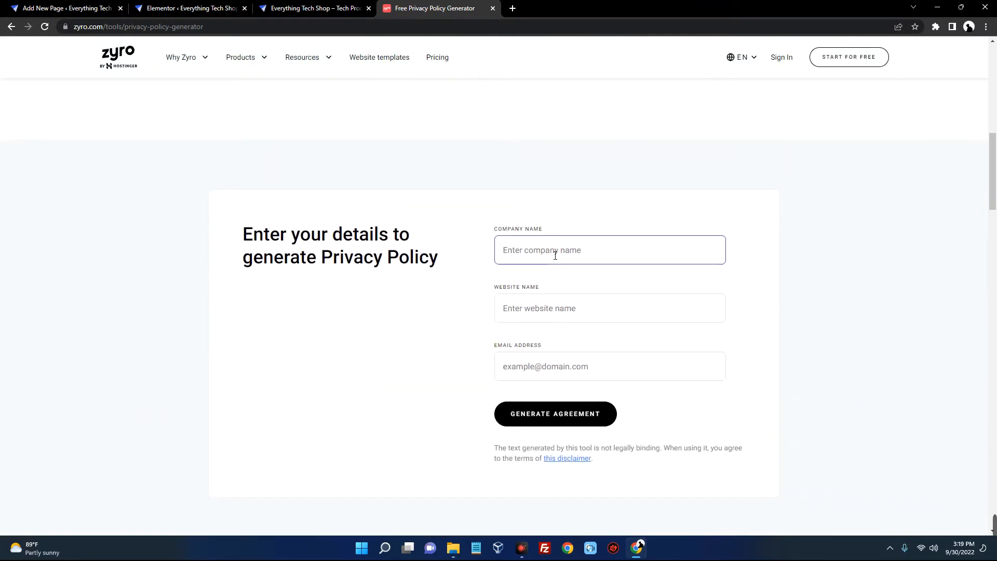
pyautogui.write('Everything Tech')
pyautogui.press('Tab')
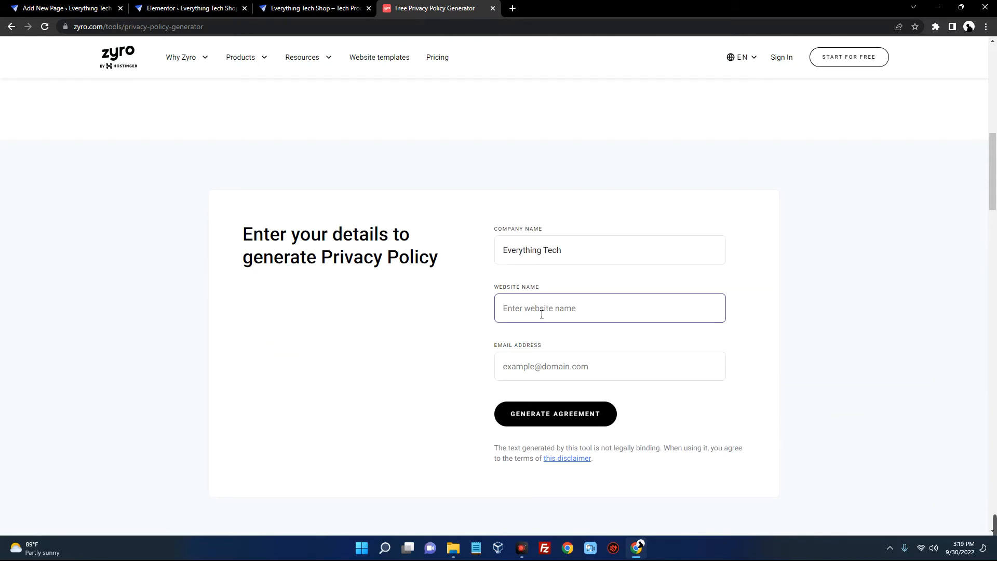
pyautogui.write('Everything Tech Shop')
# Enter the shop's contact e-mail, fixing the domain typo, and generate the privacy policy
pyautogui.click(537, 367)
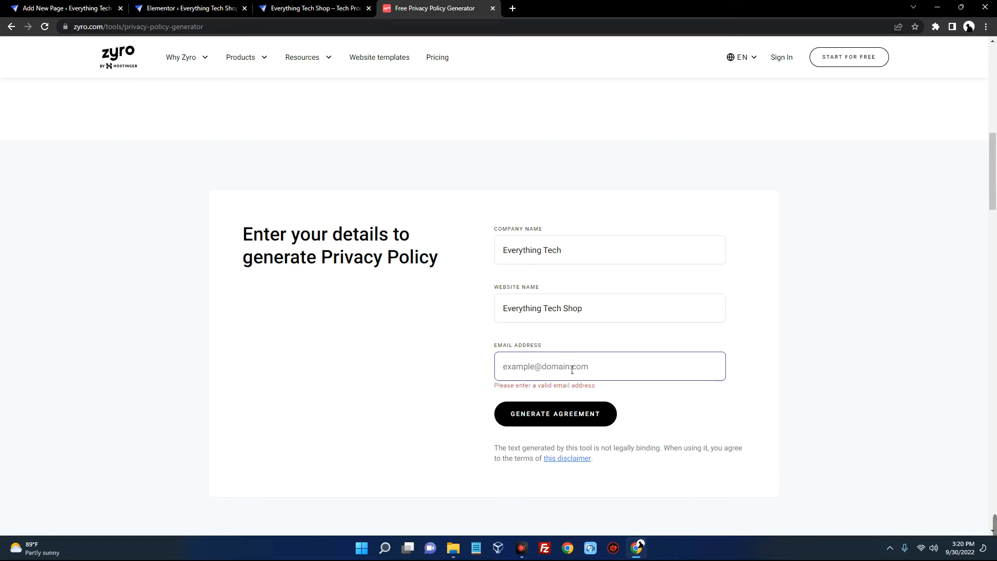
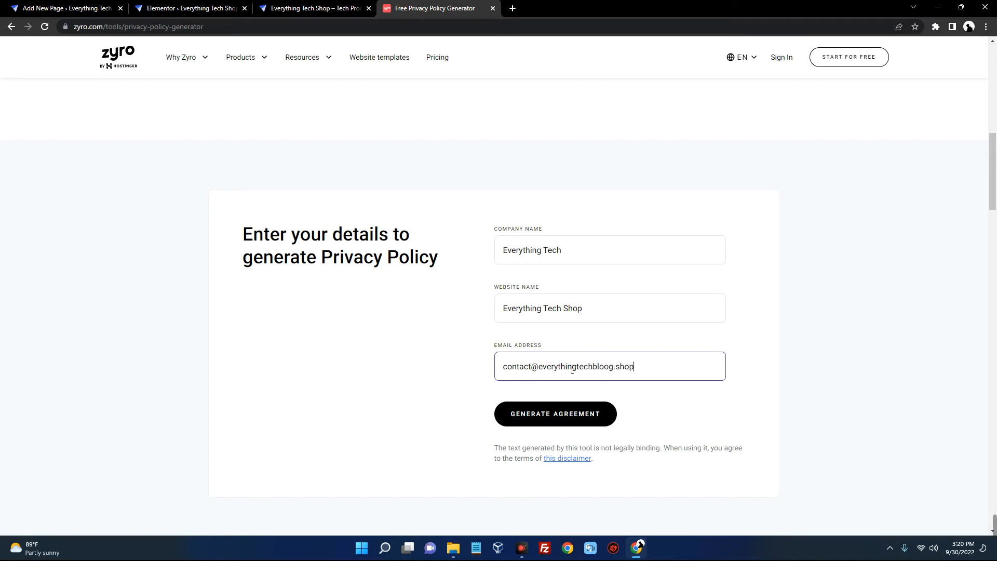
pyautogui.click(603, 366)
pyautogui.press('BackSpace')
pyautogui.moveTo(636, 371); pyautogui.dragTo(540, 382)
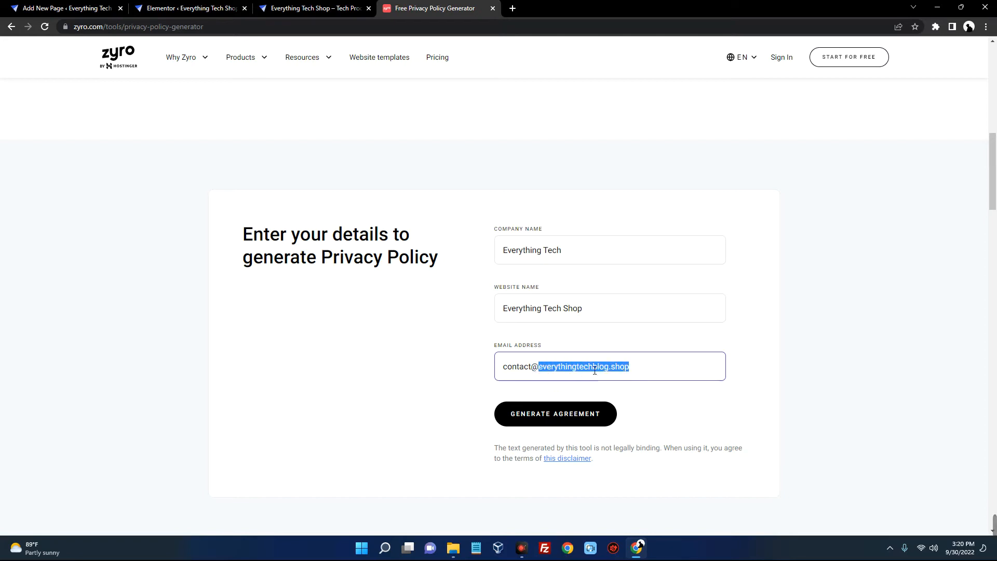
pyautogui.click(320, 8)
pyautogui.click(189, 26)
pyautogui.click(431, 9)
pyautogui.click(537, 369)
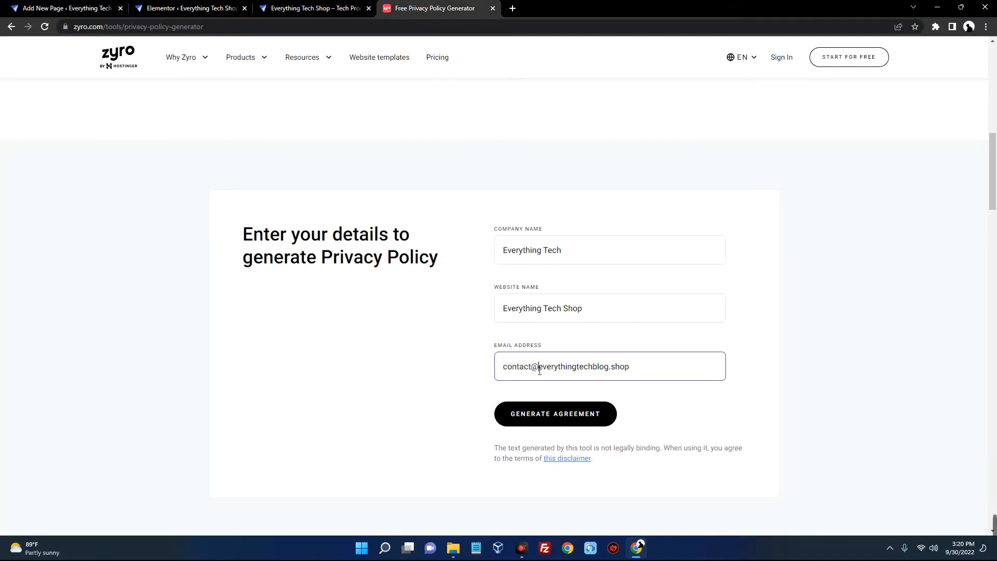
pyautogui.click(517, 367)
pyautogui.moveTo(506, 369); pyautogui.dragTo(530, 382)
pyautogui.click(536, 371)
pyautogui.doubleClick(544, 373)
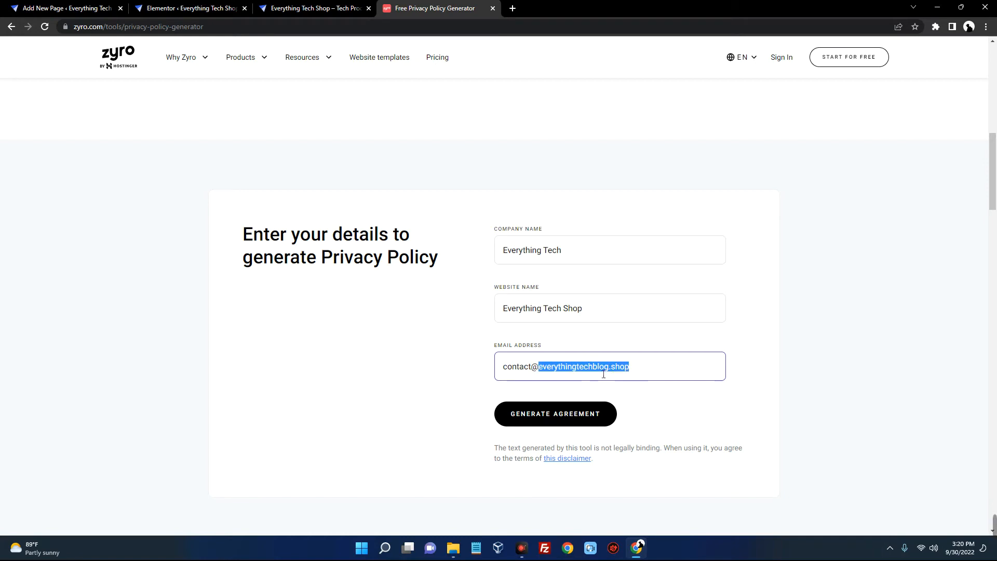
pyautogui.click(640, 367)
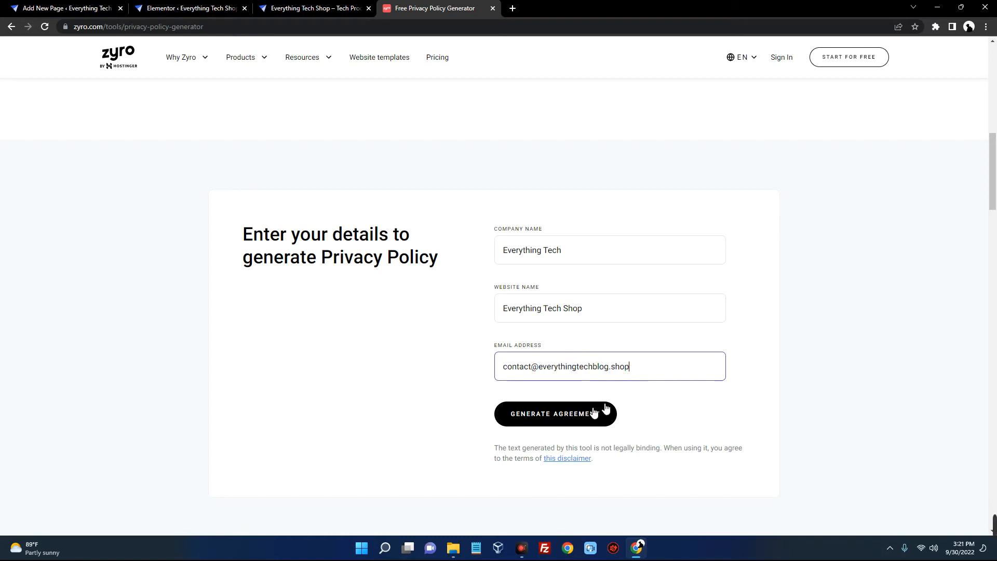
pyautogui.click(554, 406)
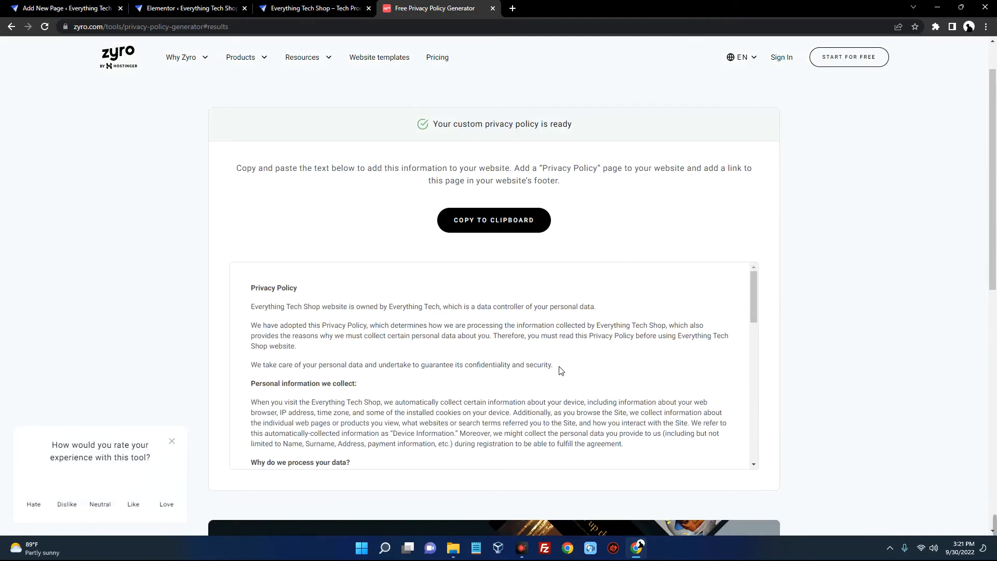
# Select and copy the whole generated privacy policy text
pyautogui.scroll(-1, 638, 369)
pyautogui.scroll(1, 465, 344)
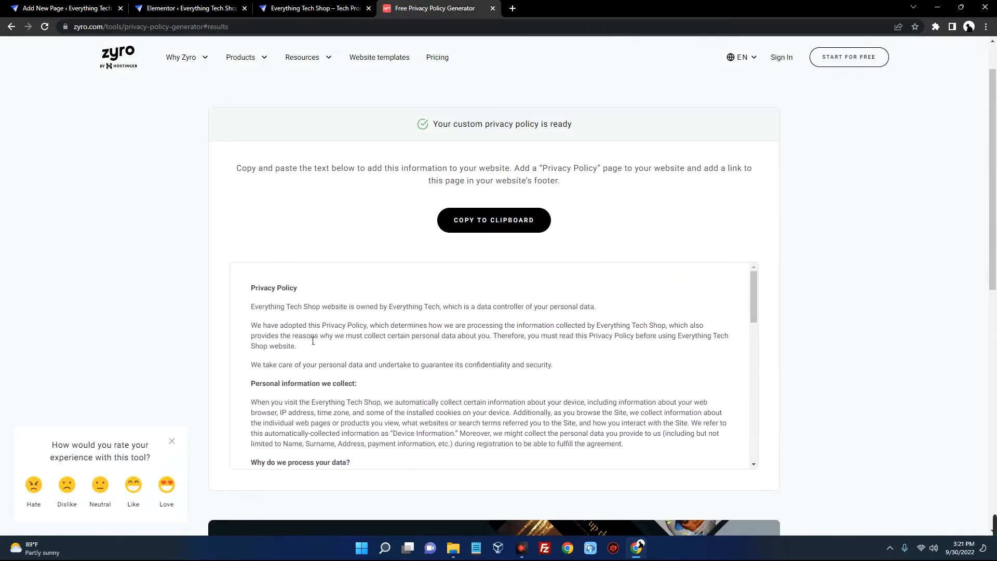
pyautogui.moveTo(256, 292); pyautogui.dragTo(524, 445)
pyautogui.rightClick(296, 378)
pyautogui.click(312, 388)
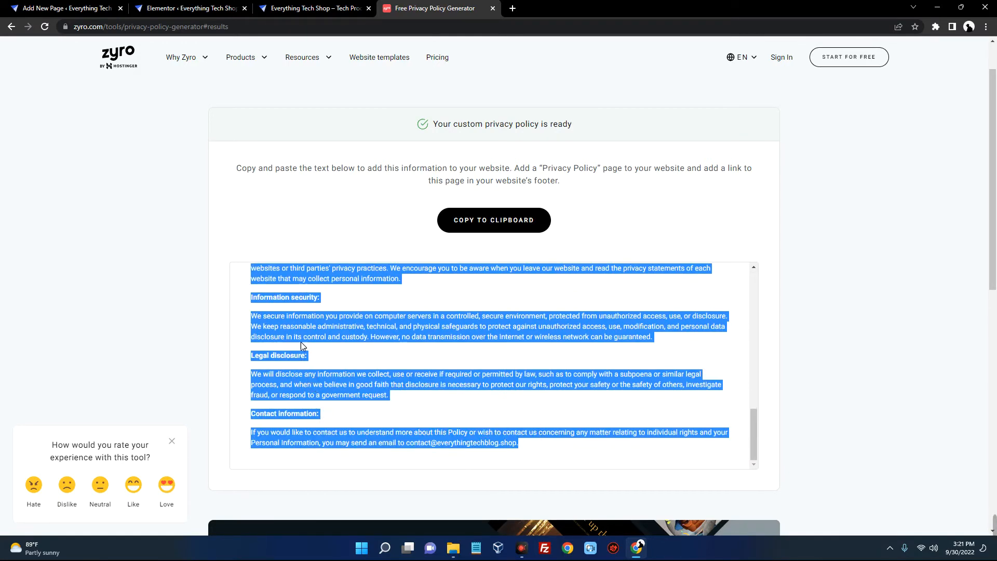
# Paste the policy as plain text into the Privacy Policy page, publish it, and return to Pages
pyautogui.click(95, 9)
pyautogui.rightClick(212, 179)
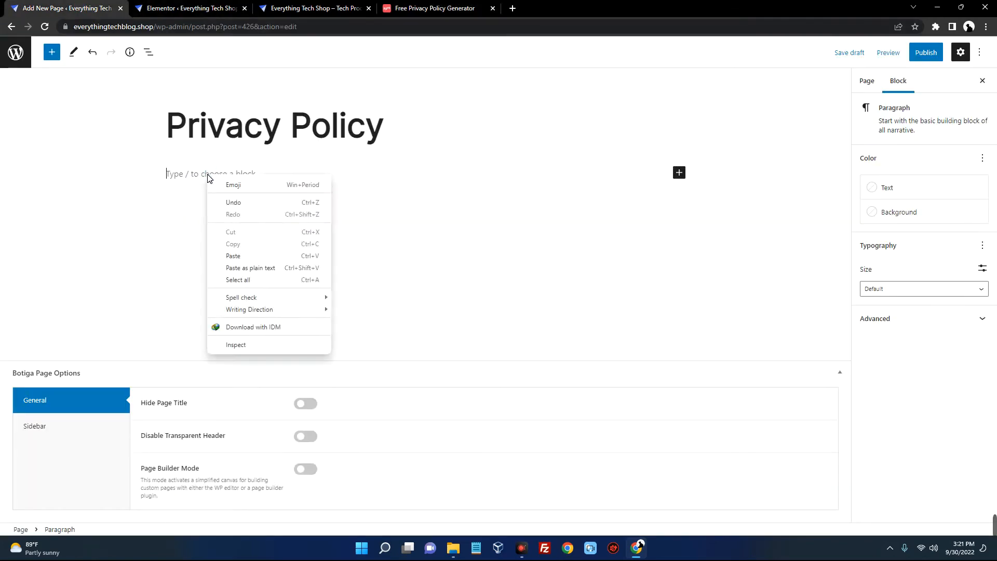
pyautogui.click(260, 267)
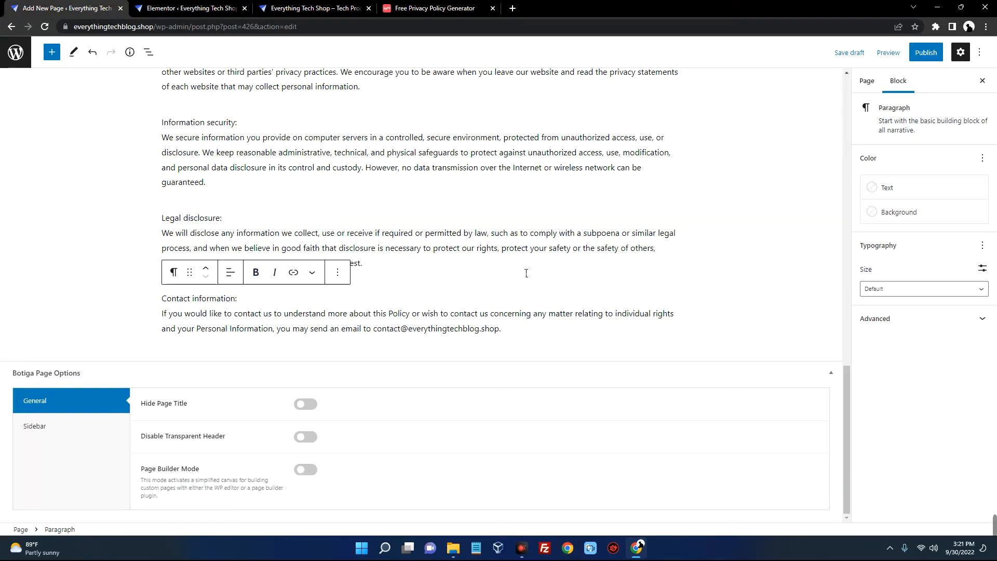
pyautogui.scroll(20, 418, 297)
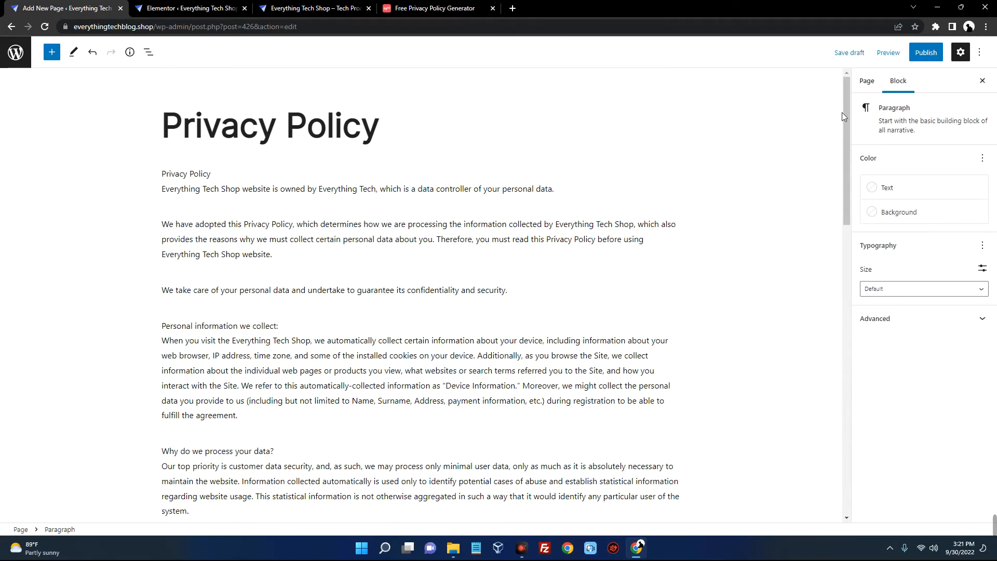
pyautogui.click(926, 52)
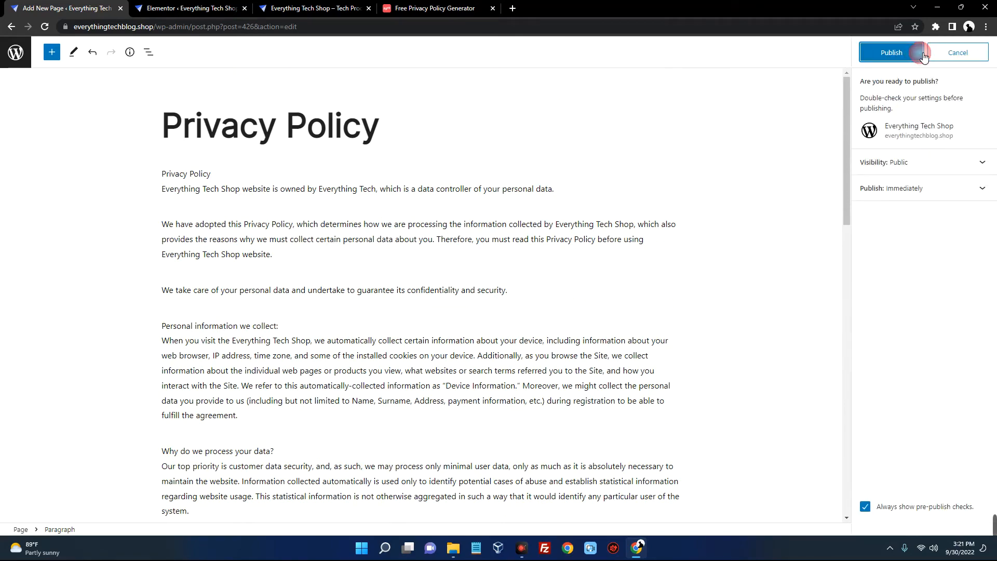
pyautogui.click(894, 56)
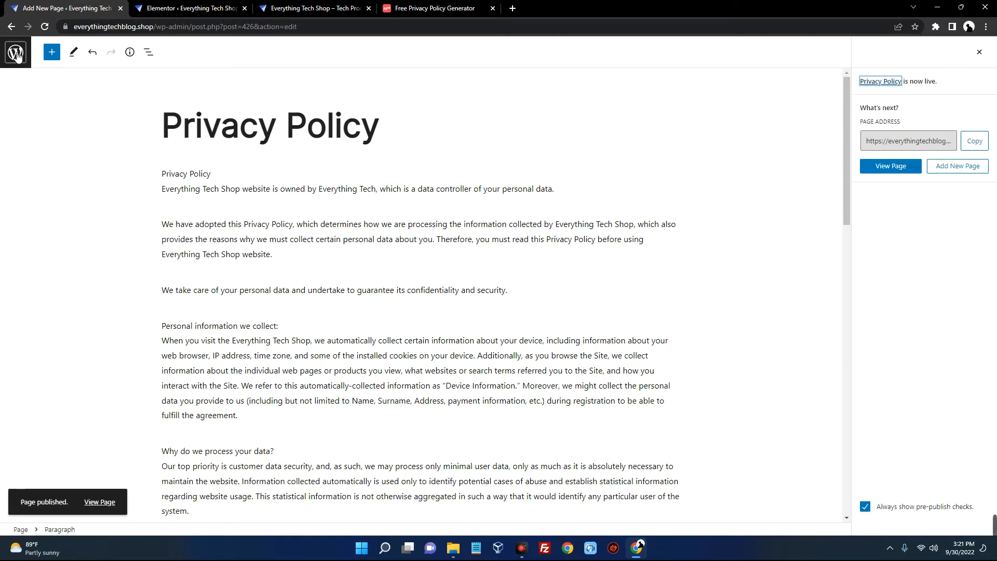
pyautogui.click(16, 54)
pyautogui.scroll(-2, 189, 305)
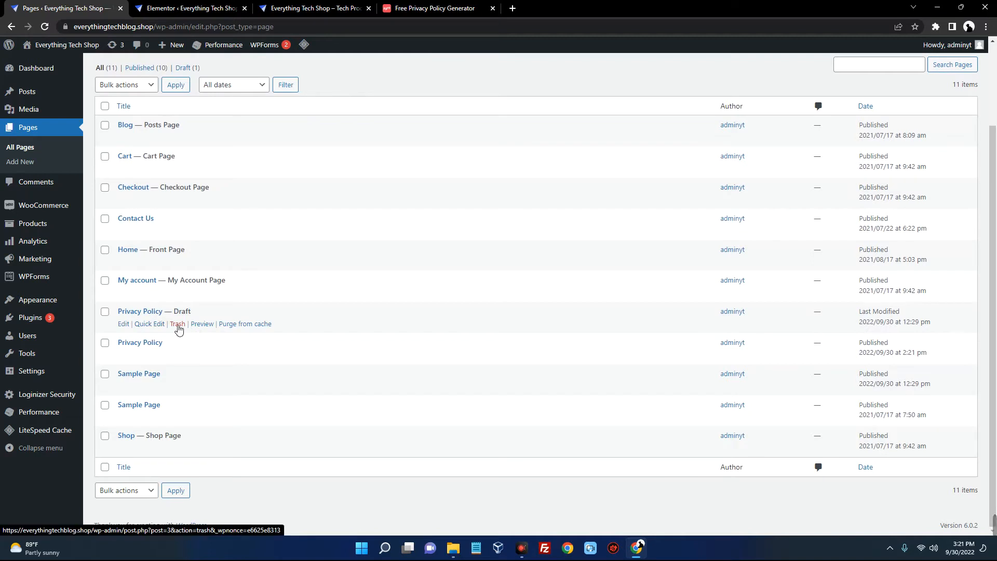
# Trash the old Privacy Policy draft and create a new page
pyautogui.click(177, 324)
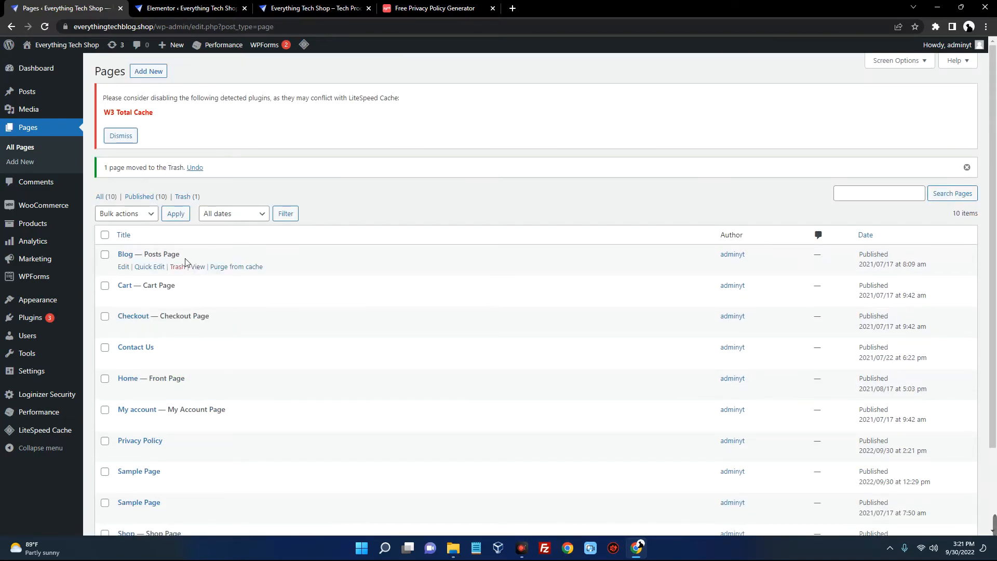
pyautogui.click(151, 73)
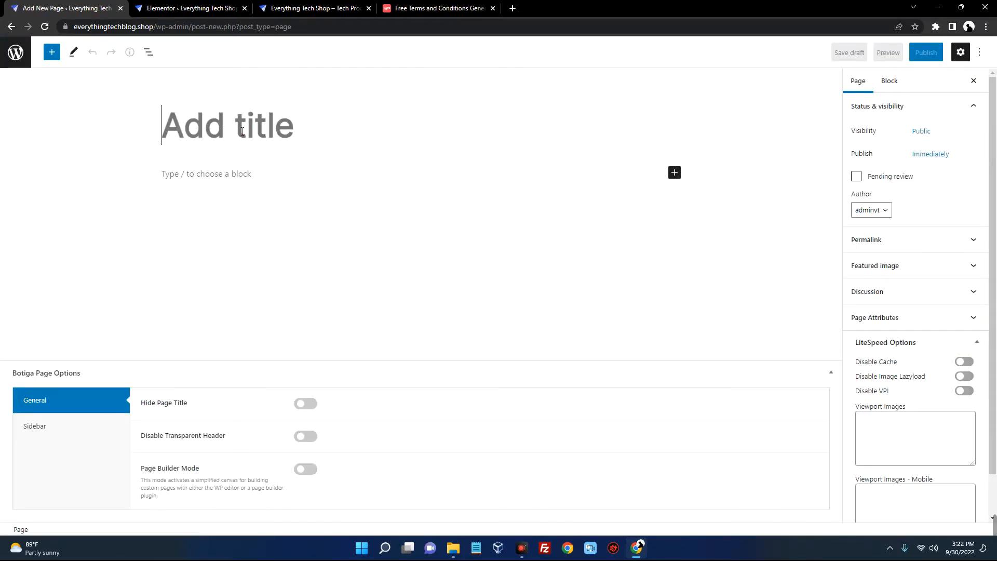
# Title the page Terms Of Service and fill Zyro's terms form with Everything Tech / Everything Tech Shop
pyautogui.write('Terms Of Service')
pyautogui.click(435, 10)
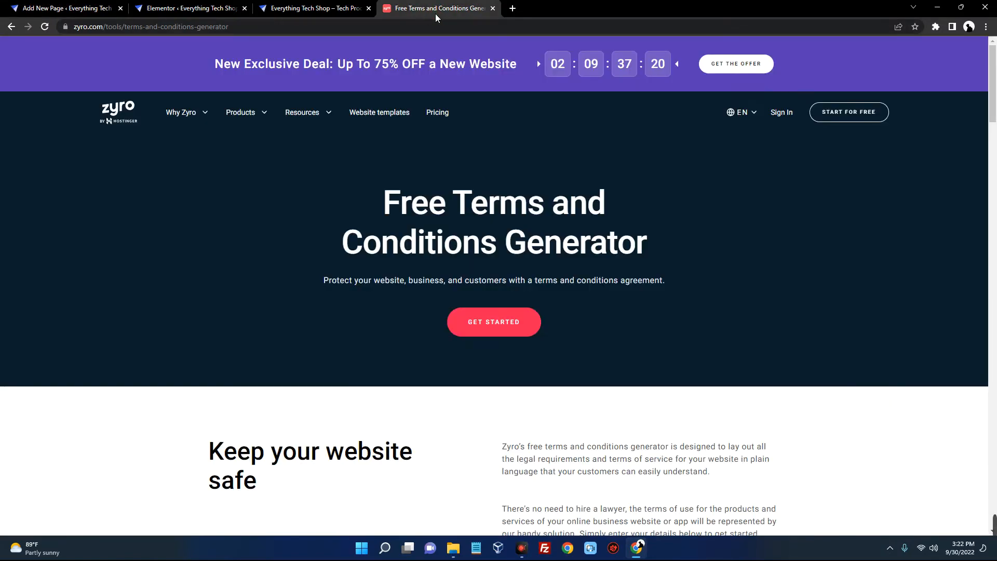
pyautogui.scroll(-9, 491, 241)
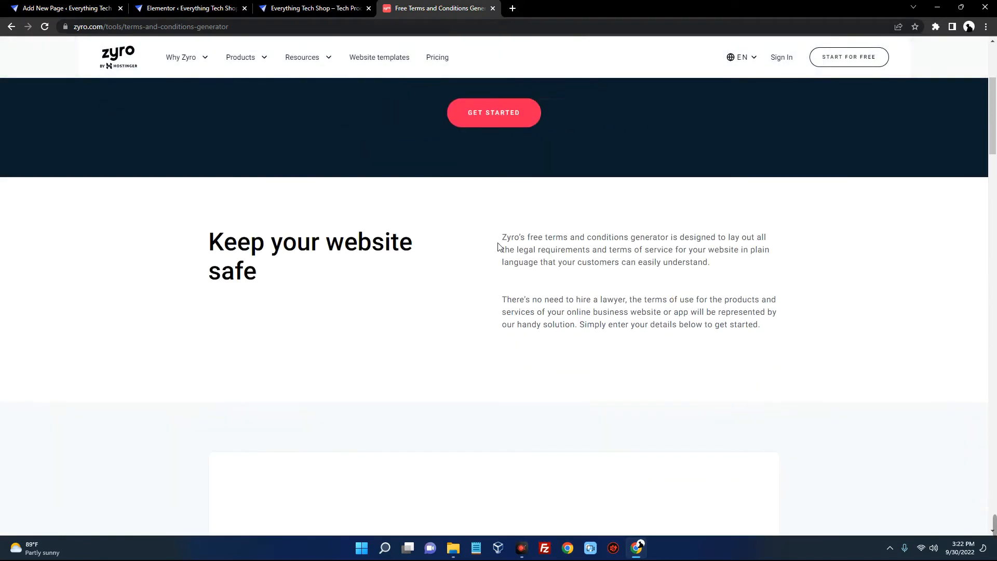
pyautogui.scroll(-1, 549, 250)
pyautogui.click(507, 203)
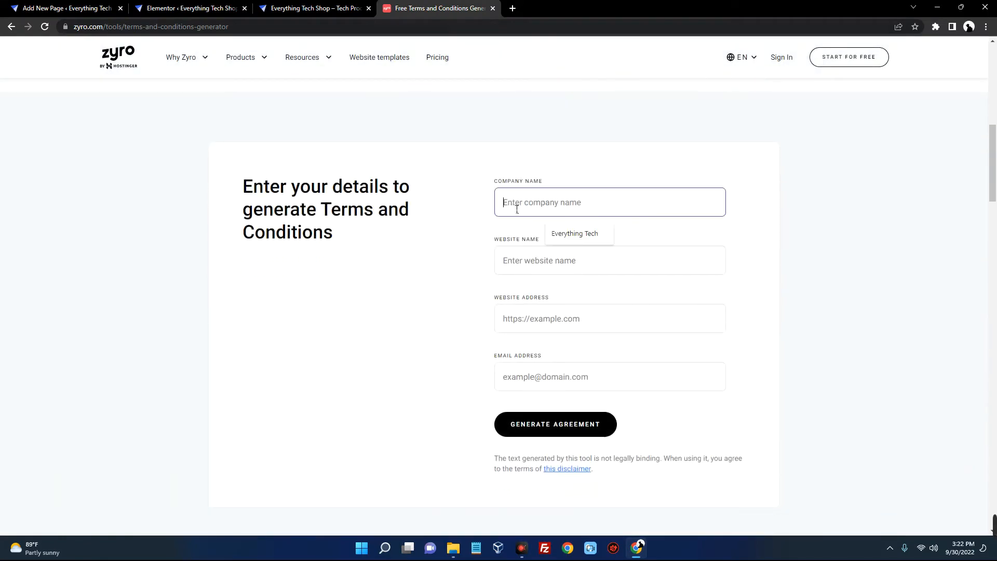
pyautogui.click(571, 233)
pyautogui.click(536, 256)
pyautogui.click(577, 294)
pyautogui.click(555, 317)
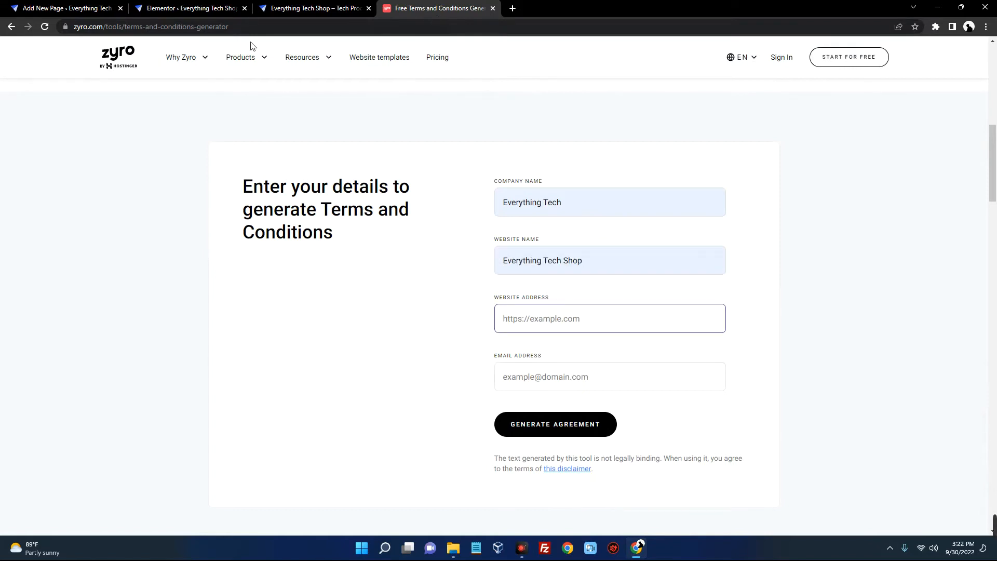
# Paste the store's web address and contact e-mail into the form and generate the terms
pyautogui.click(298, 9)
pyautogui.rightClick(132, 26)
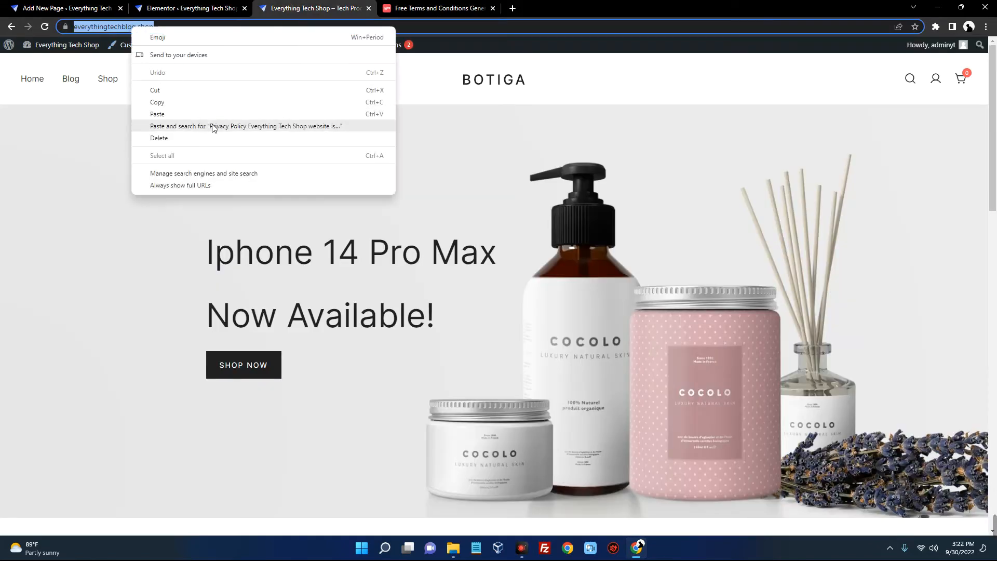
pyautogui.click(206, 100)
pyautogui.click(433, 9)
pyautogui.scroll(-3, 456, 181)
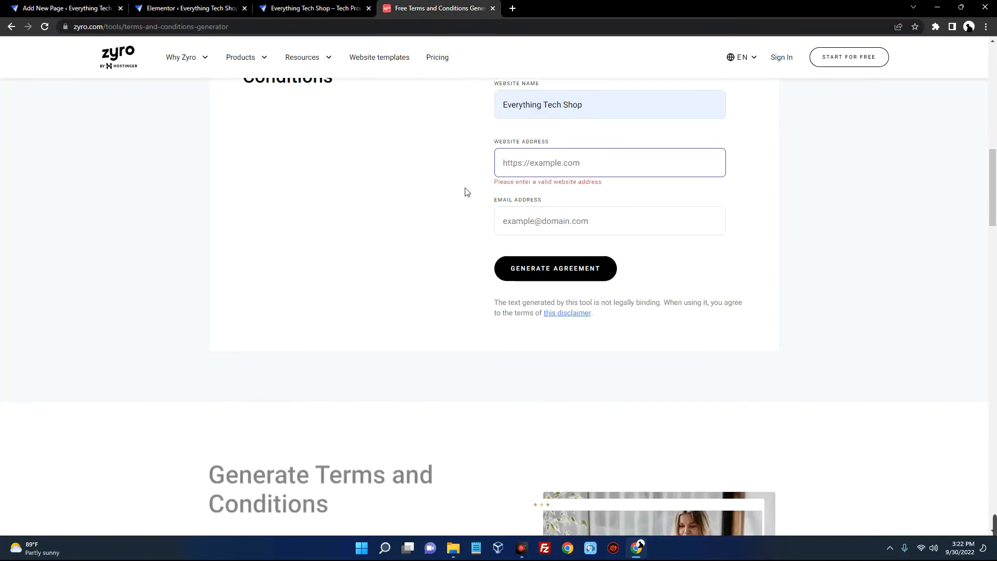
pyautogui.rightClick(539, 154)
pyautogui.click(597, 245)
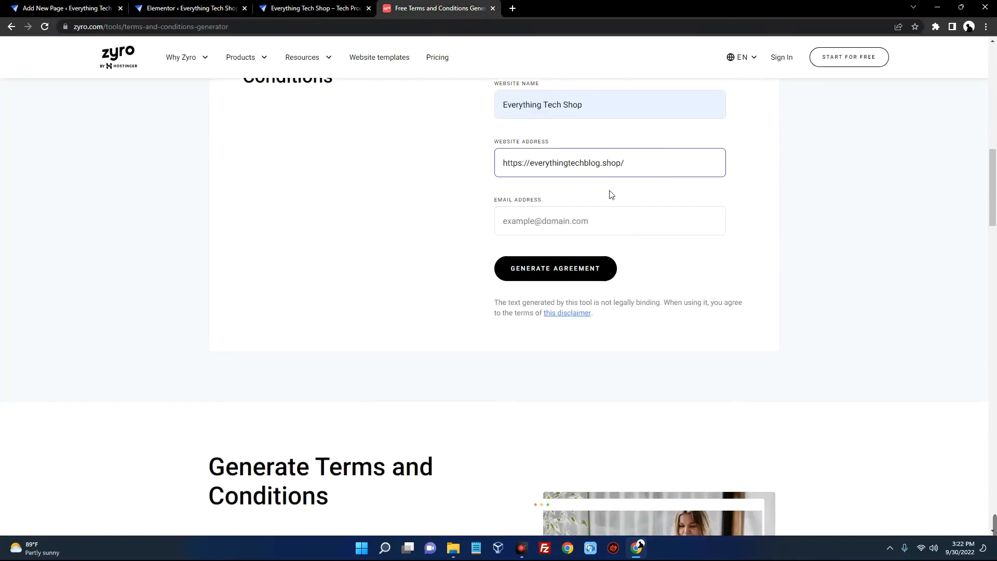
pyautogui.click(584, 226)
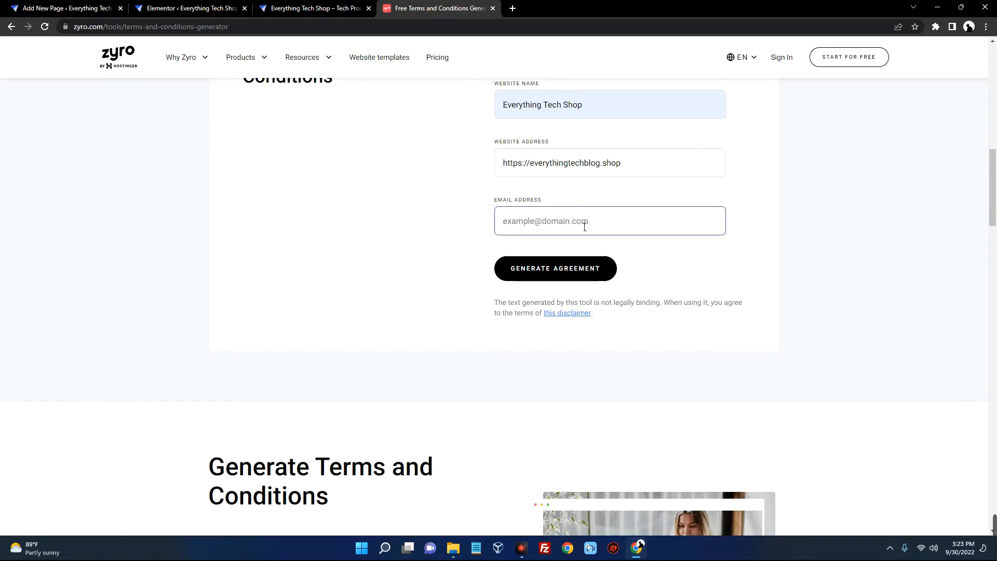
pyautogui.press('super+v')
pyautogui.click(587, 404)
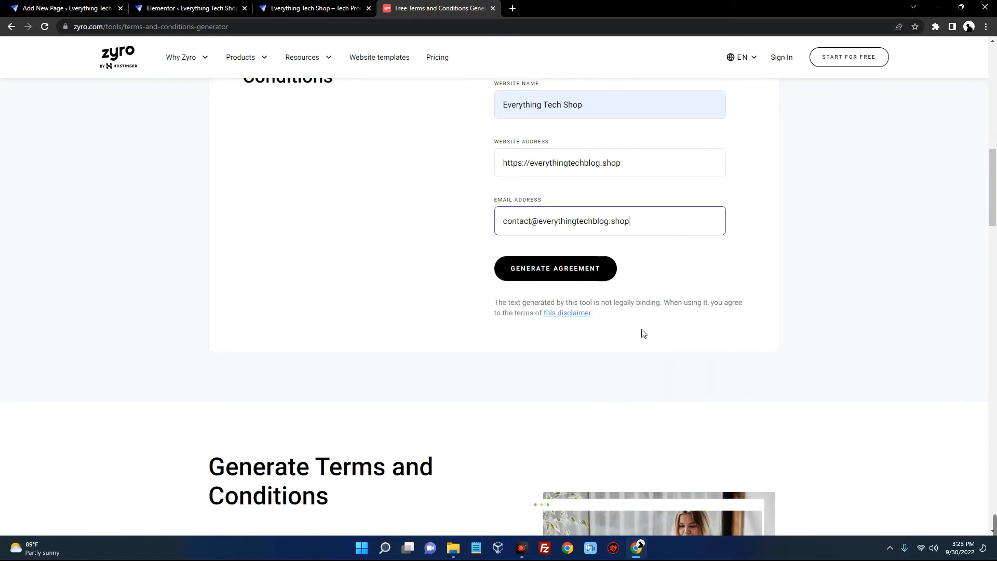
pyautogui.click(569, 269)
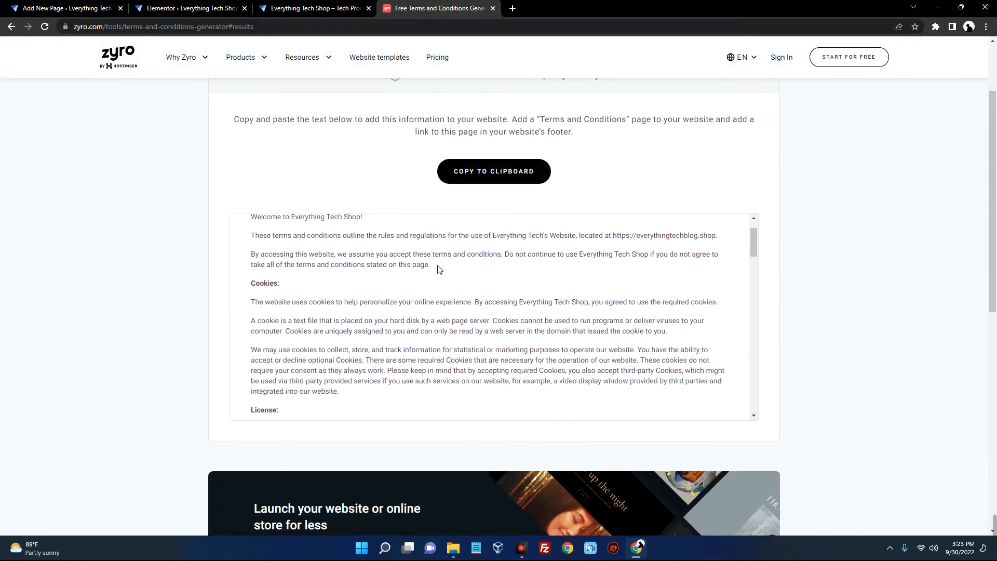
# Copy all of the generated terms text and return to the Terms Of Service draft
pyautogui.moveTo(250, 238); pyautogui.dragTo(413, 441)
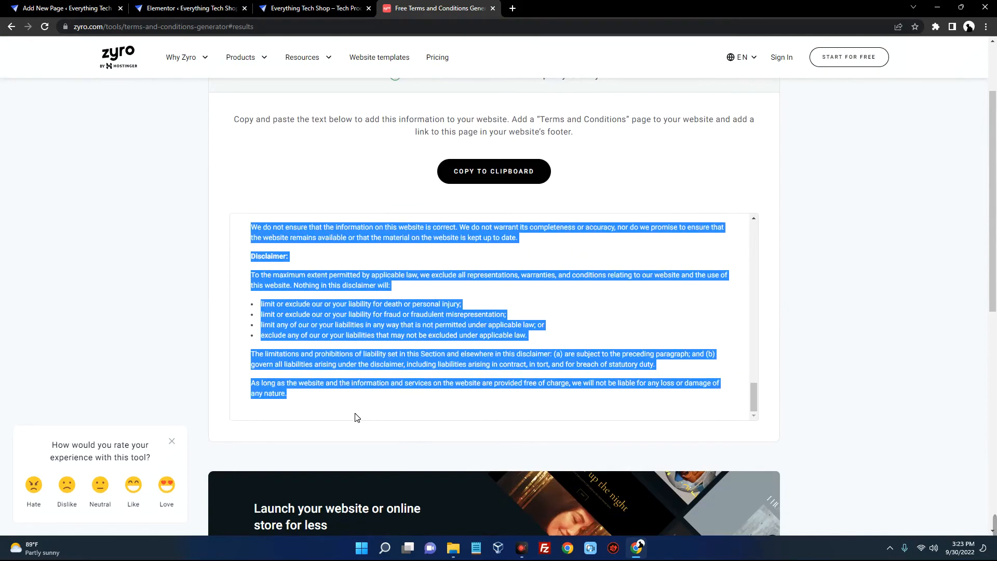
pyautogui.rightClick(329, 322)
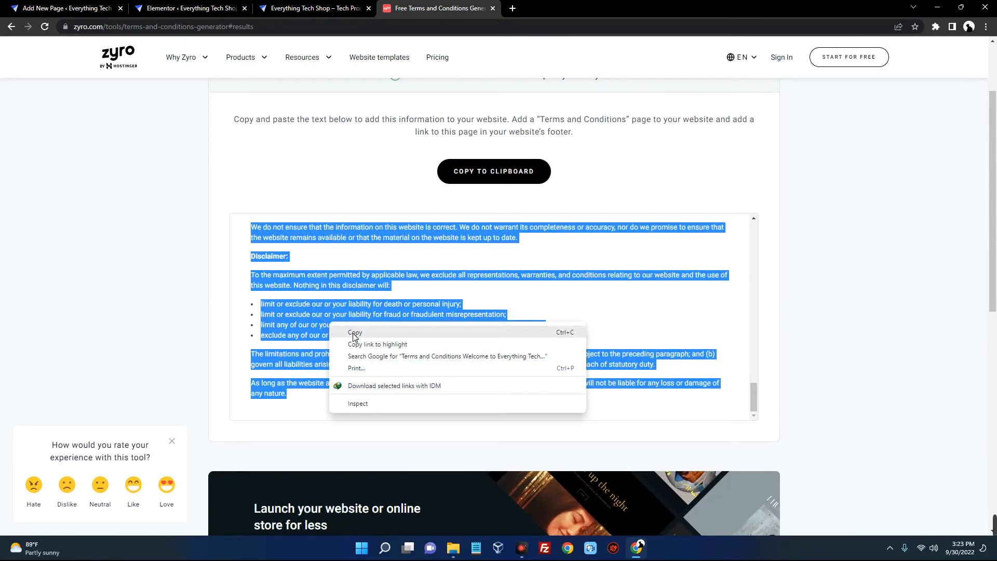
pyautogui.click(355, 334)
pyautogui.click(73, 9)
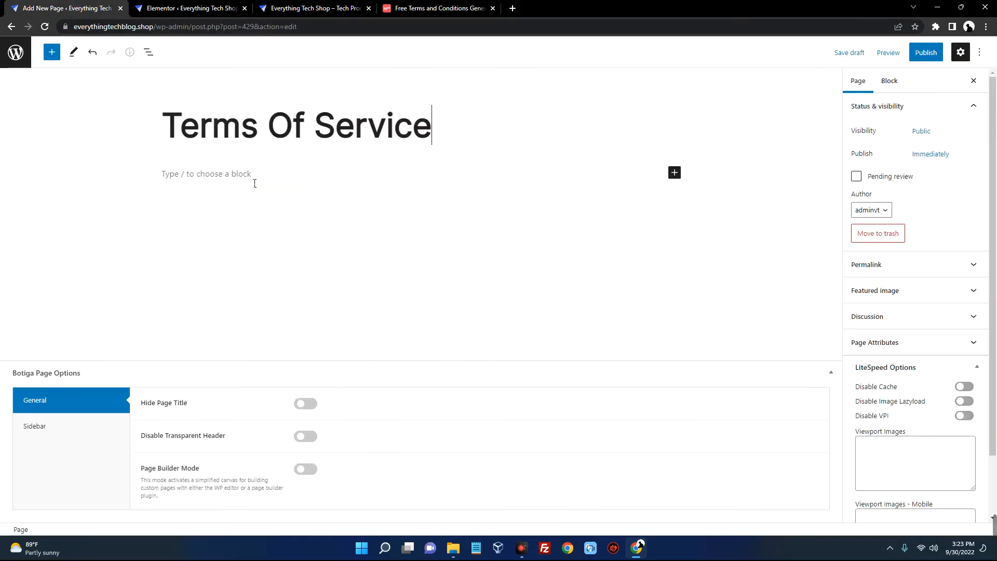
# Paste the terms as plain text into Terms Of Service, publish it, and return to Pages
pyautogui.rightClick(221, 174)
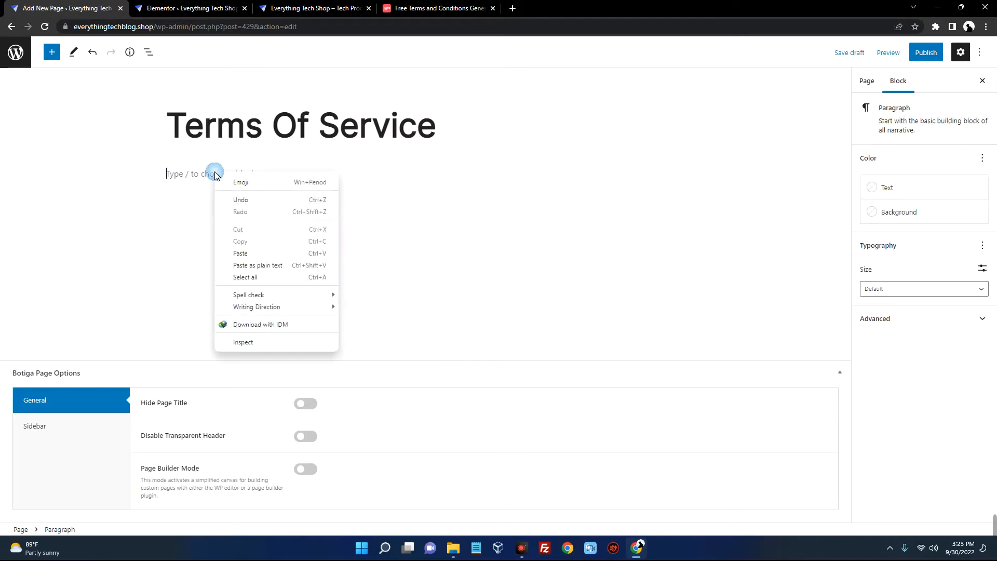
pyautogui.click(277, 266)
pyautogui.scroll(20, 418, 241)
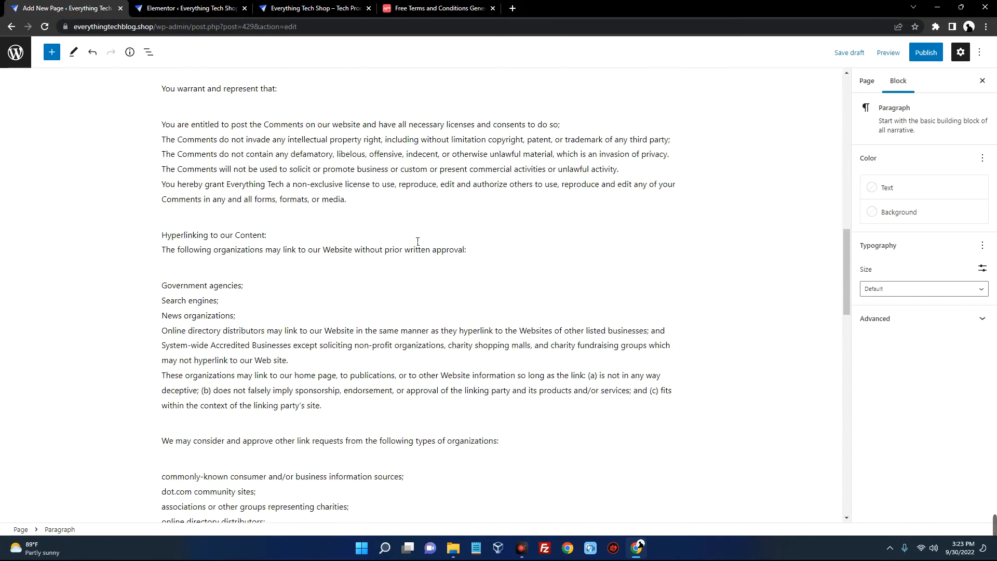
pyautogui.scroll(5, 417, 241)
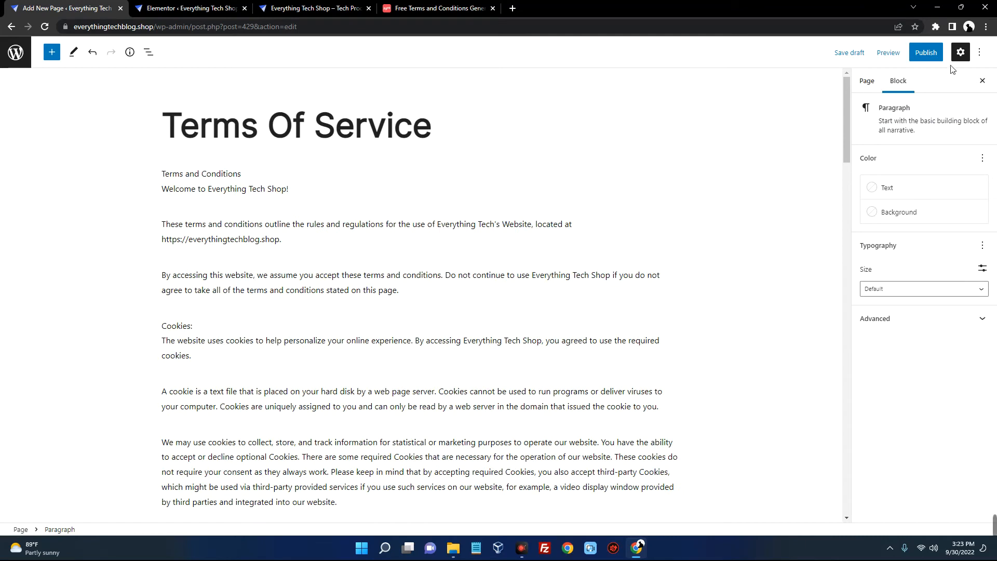
pyautogui.click(926, 52)
pyautogui.click(892, 57)
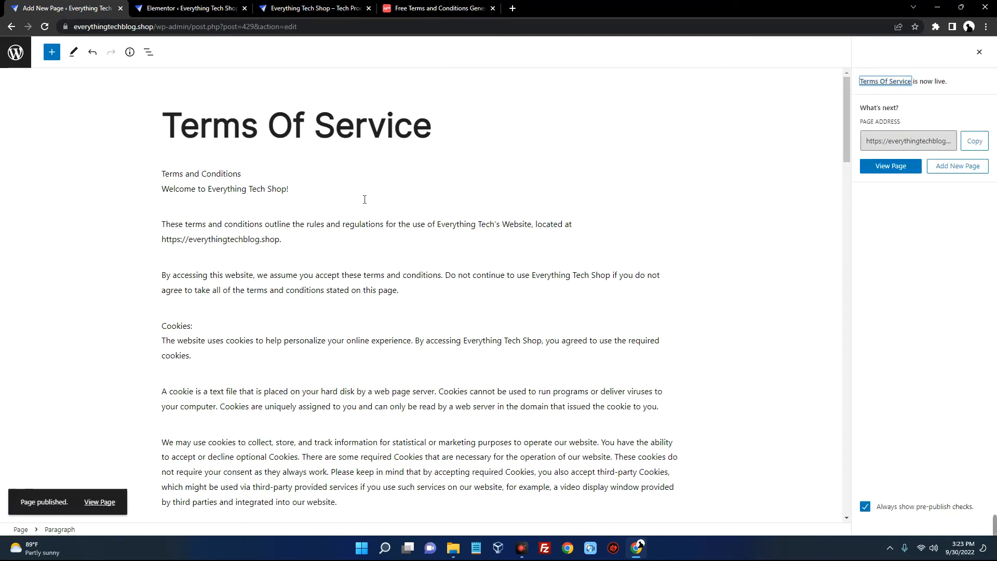
pyautogui.click(16, 52)
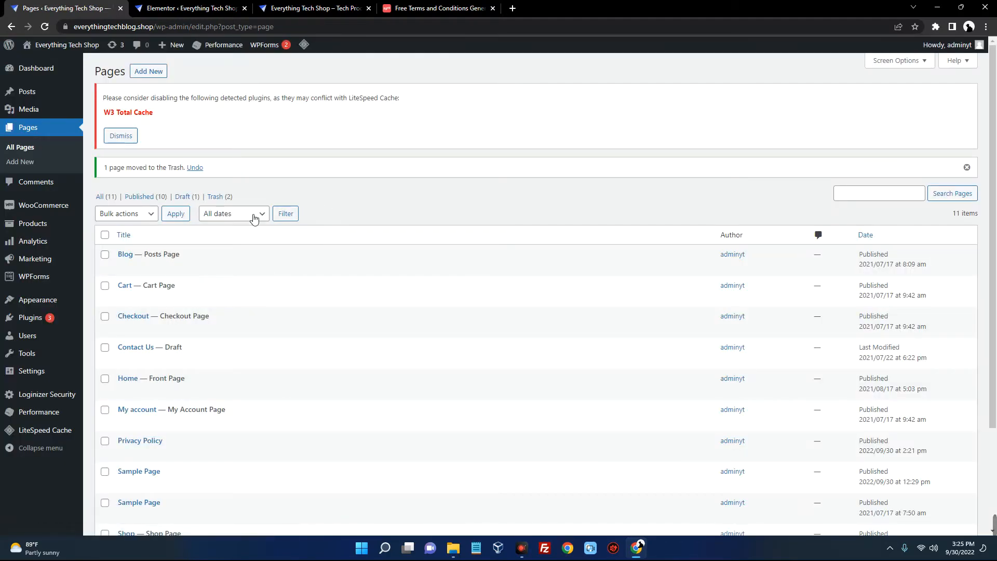
# Open the Contact Us page and delete its map image and the leftover spacer block
pyautogui.scroll(-2, 245, 227)
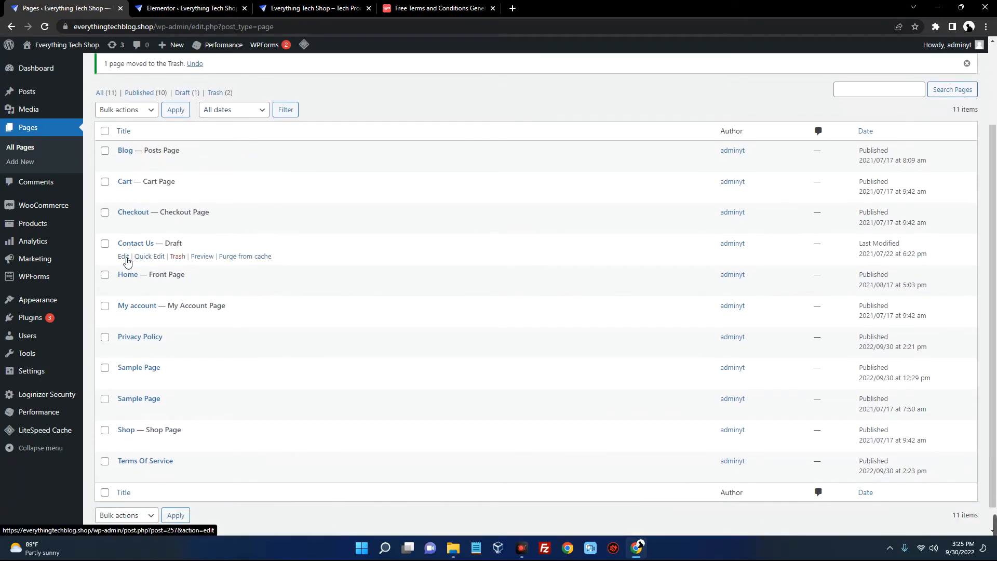
pyautogui.click(125, 257)
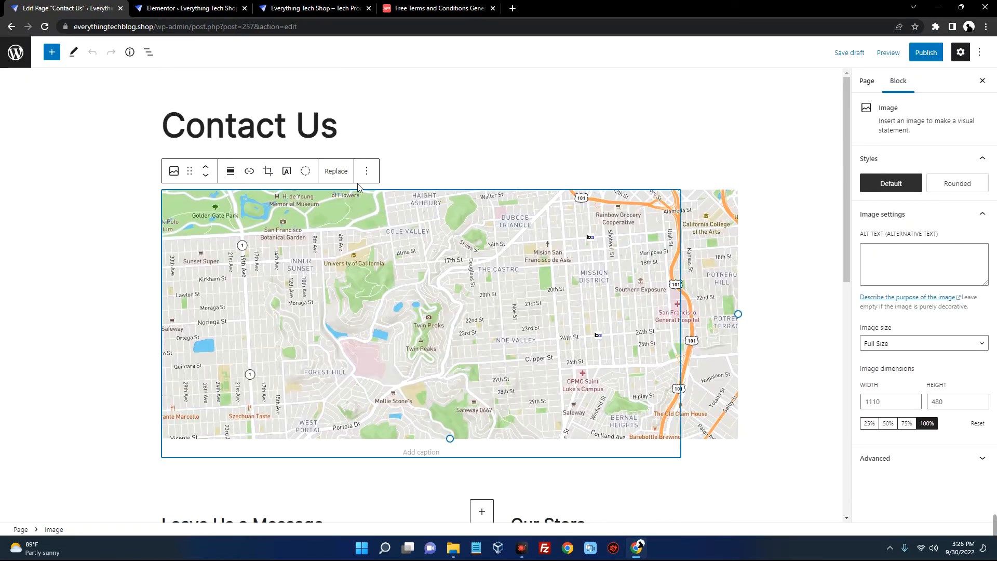
pyautogui.click(366, 171)
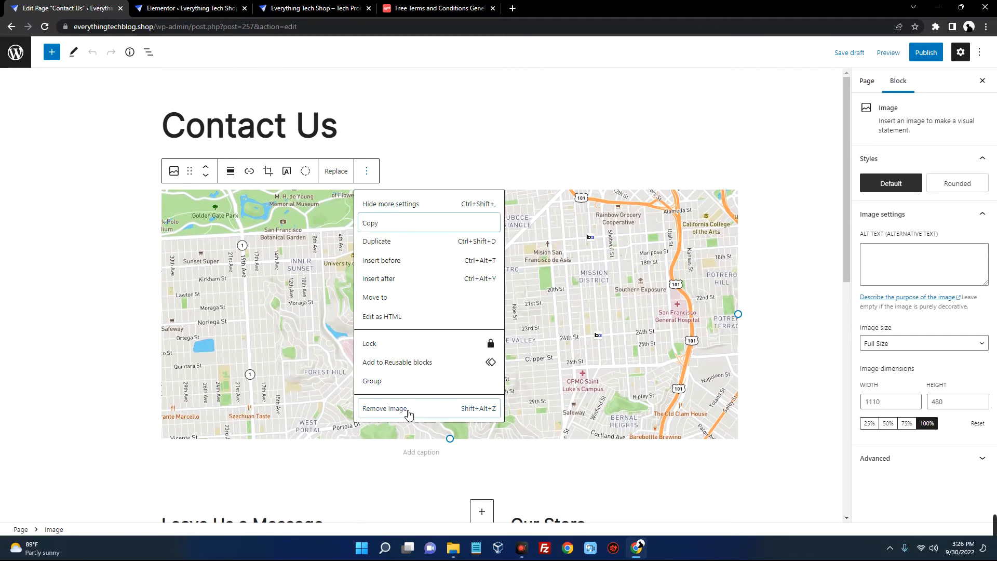
pyautogui.click(407, 411)
pyautogui.click(231, 148)
pyautogui.click(322, 383)
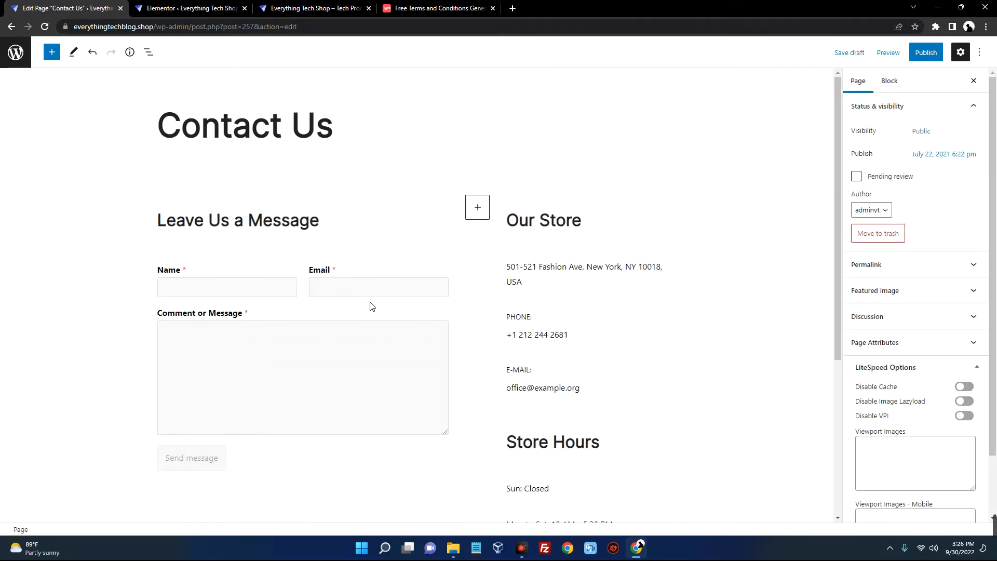
# In the Our Store details, replace the placeholder e-mail with the shop's contact e-mail from the clipboard
pyautogui.click(200, 218)
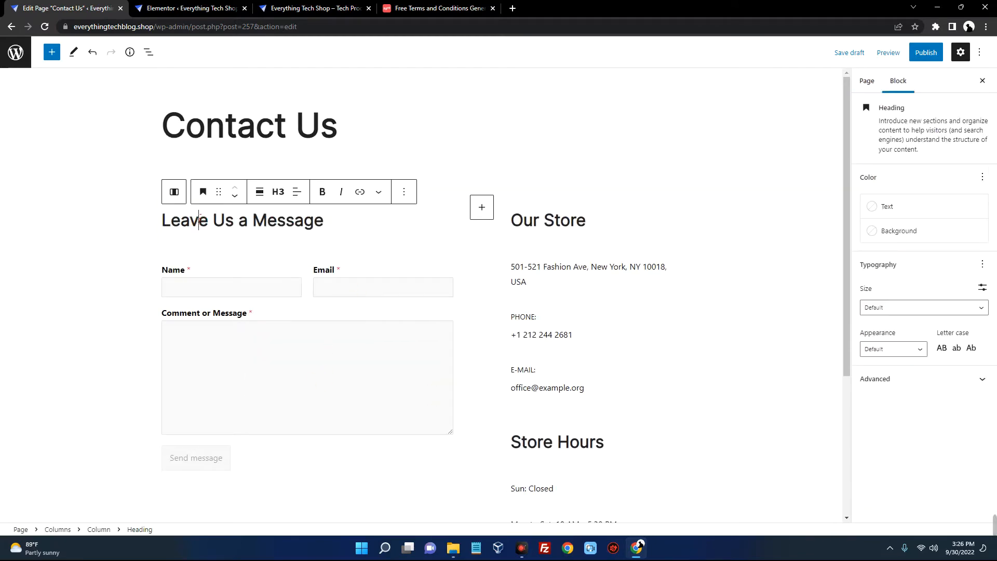
pyautogui.click(216, 290)
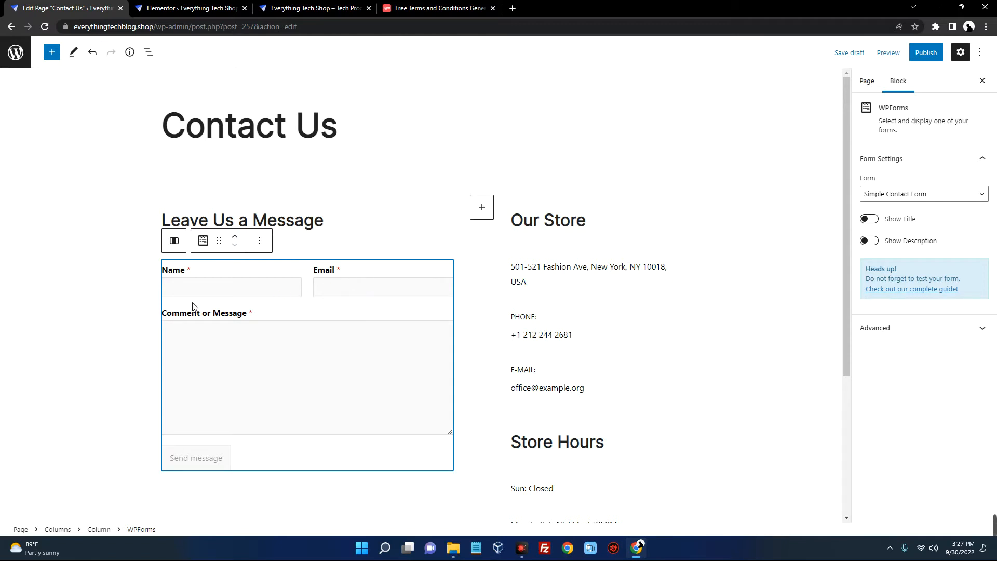
pyautogui.click(540, 230)
pyautogui.click(544, 266)
pyautogui.scroll(-1, 555, 292)
pyautogui.click(549, 283)
pyautogui.scroll(-2, 565, 275)
pyautogui.click(550, 235)
pyautogui.moveTo(511, 234); pyautogui.dragTo(586, 235)
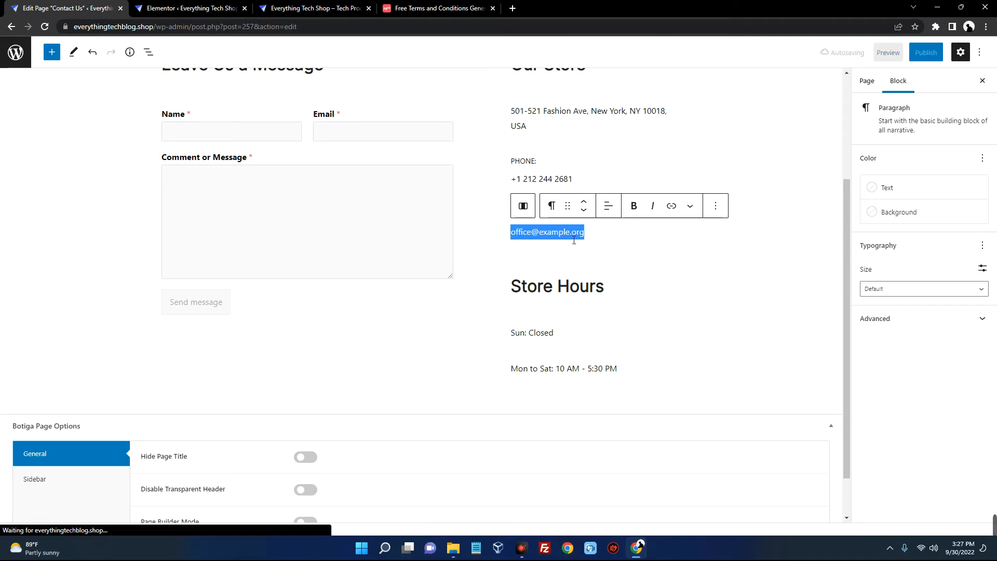
pyautogui.press('super+v')
pyautogui.scroll(-3, 628, 352)
pyautogui.click(596, 374)
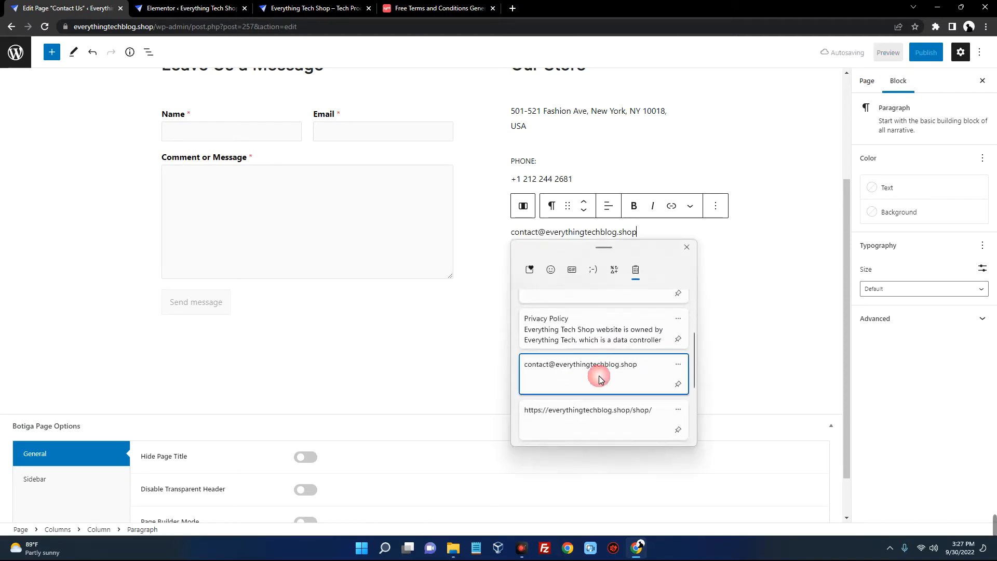
# Review the Store Hours lines, publish the Contact Us page and return to All Pages
pyautogui.click(590, 286)
pyautogui.click(561, 334)
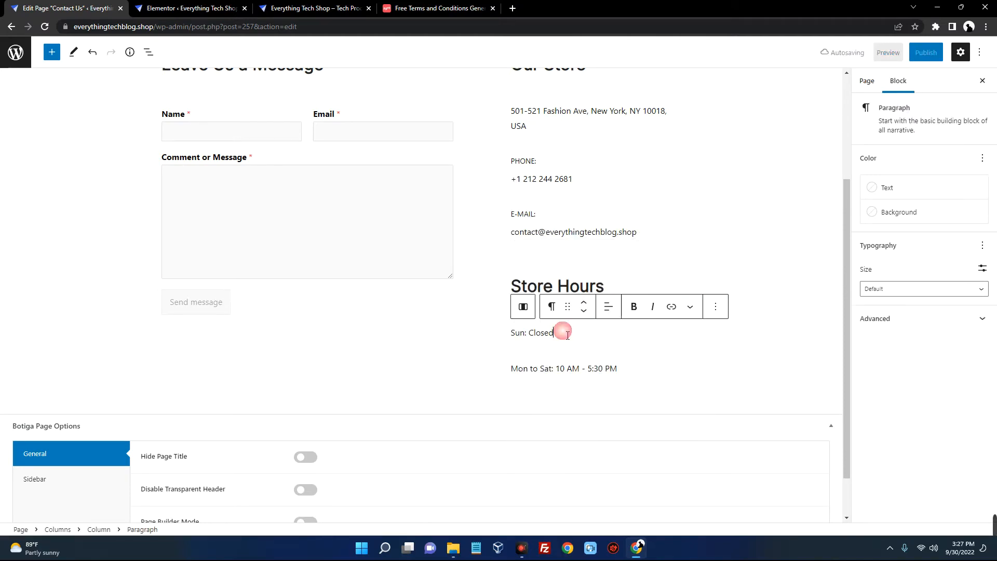
pyautogui.click(612, 368)
pyautogui.scroll(2, 655, 372)
pyautogui.scroll(1, 655, 372)
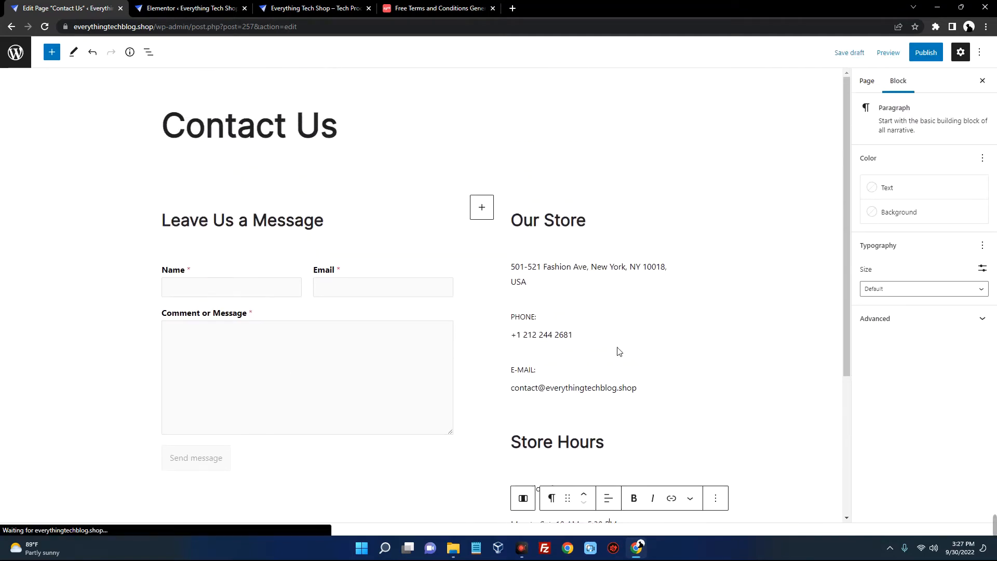
pyautogui.click(917, 53)
pyautogui.click(890, 52)
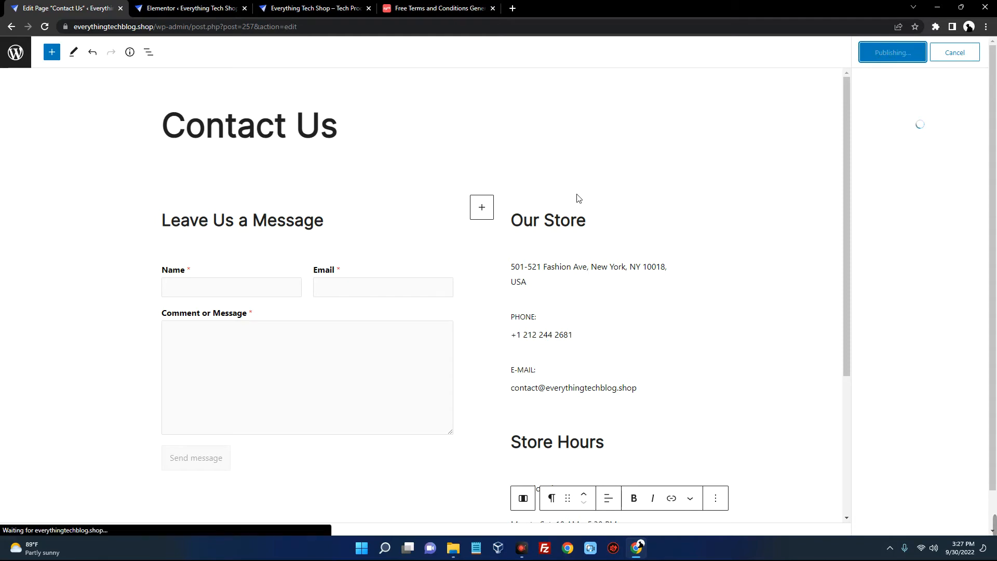
pyautogui.click(15, 52)
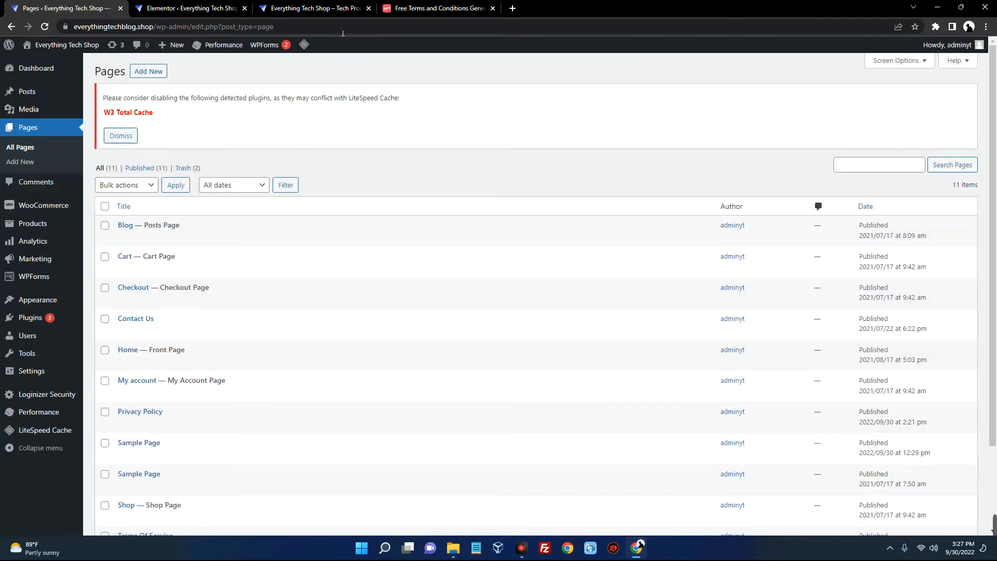
pyautogui.click(312, 8)
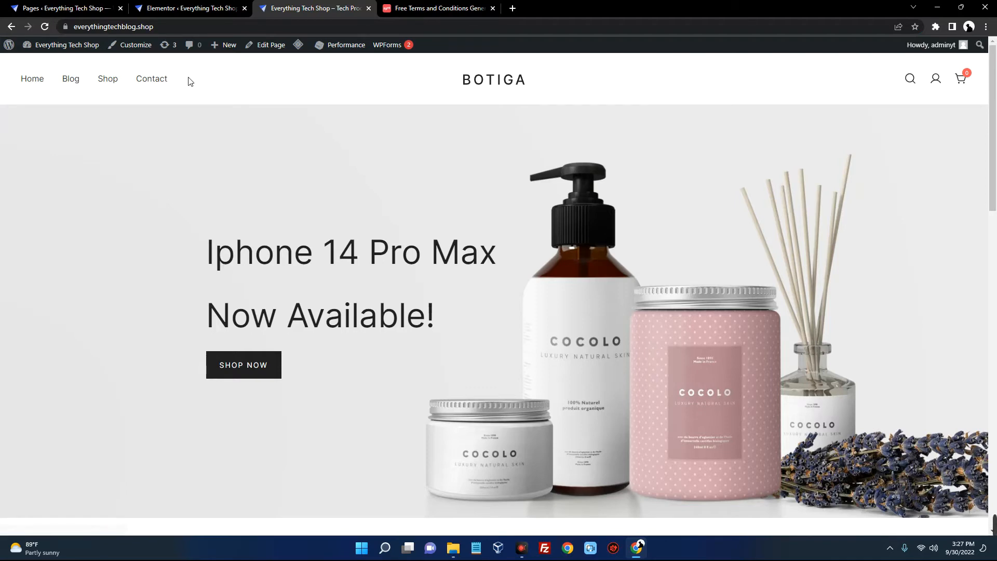
pyautogui.click(97, 14)
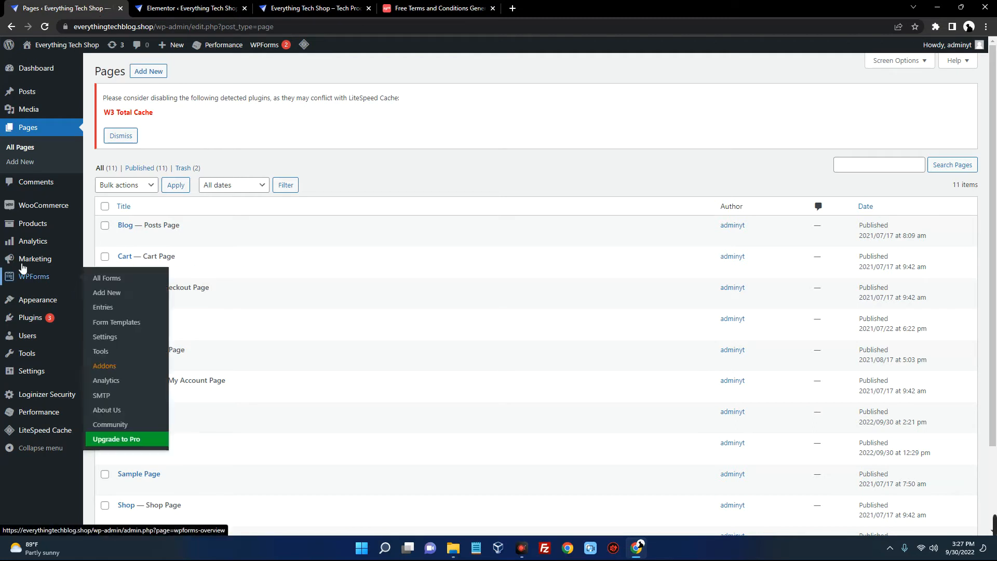
pyautogui.moveTo(40, 306)
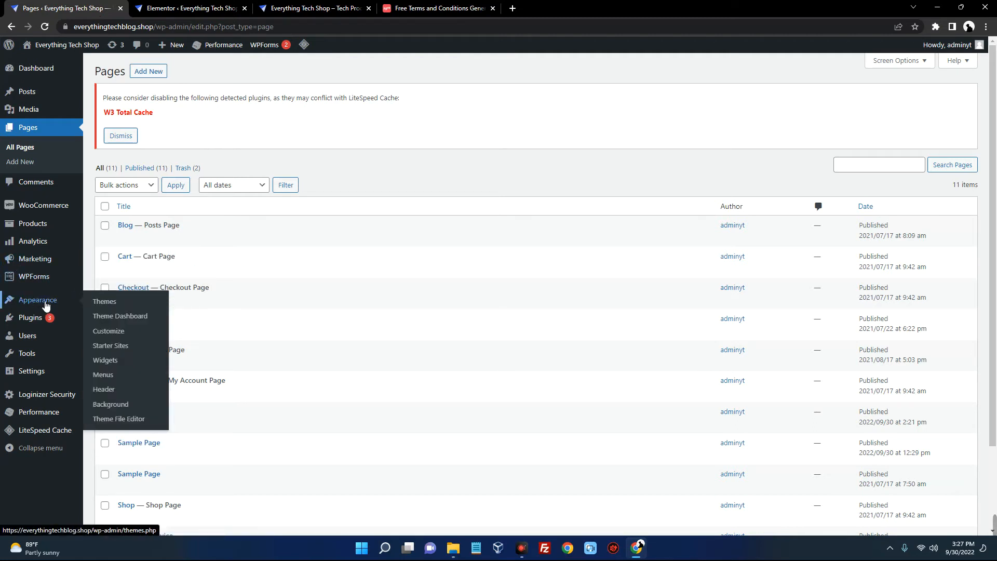
# Load the Main (Primary) menu in Appearance > Menus and remove its Blog item
pyautogui.click(103, 375)
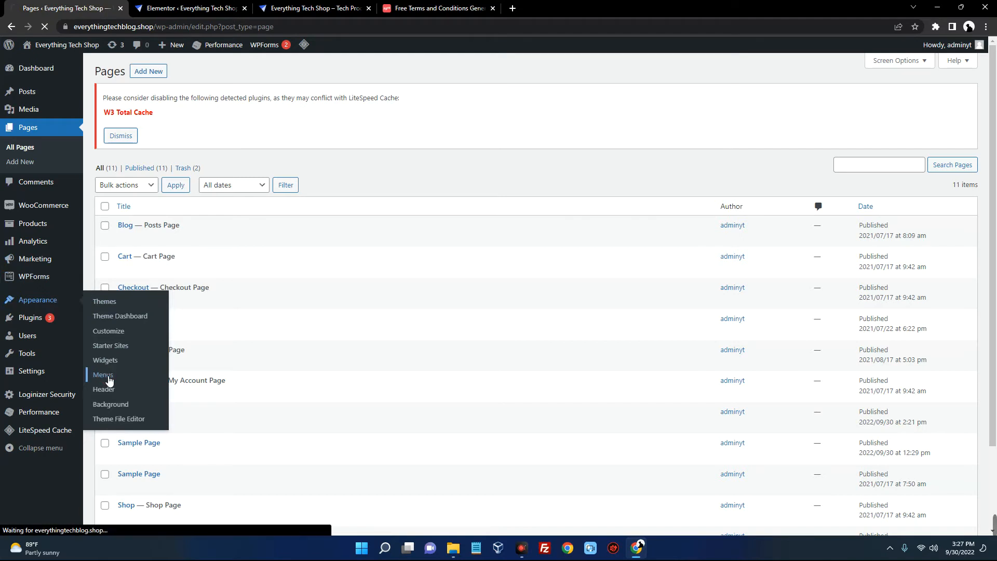
pyautogui.click(214, 210)
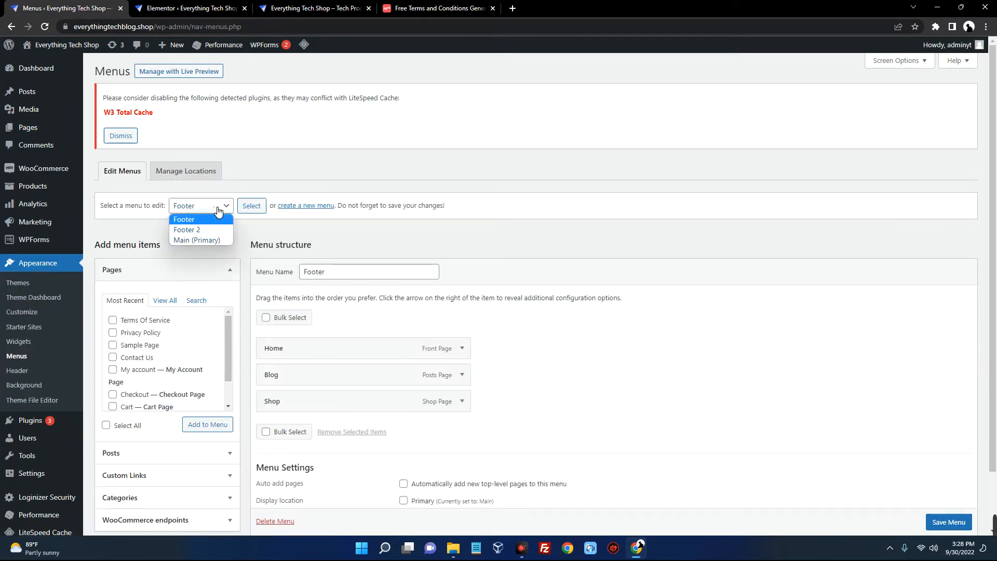
pyautogui.click(213, 240)
pyautogui.click(249, 207)
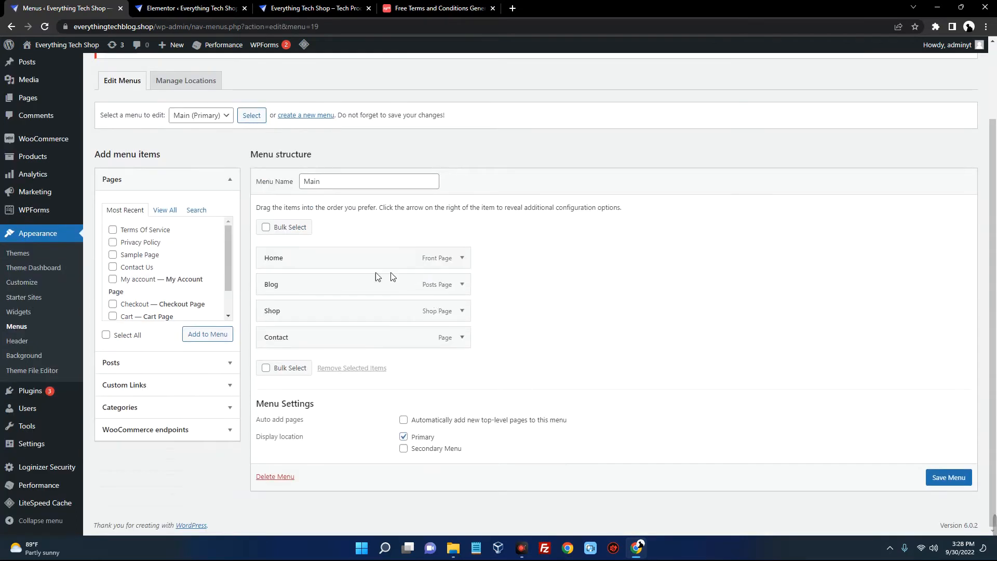
pyautogui.click(462, 285)
pyautogui.click(280, 382)
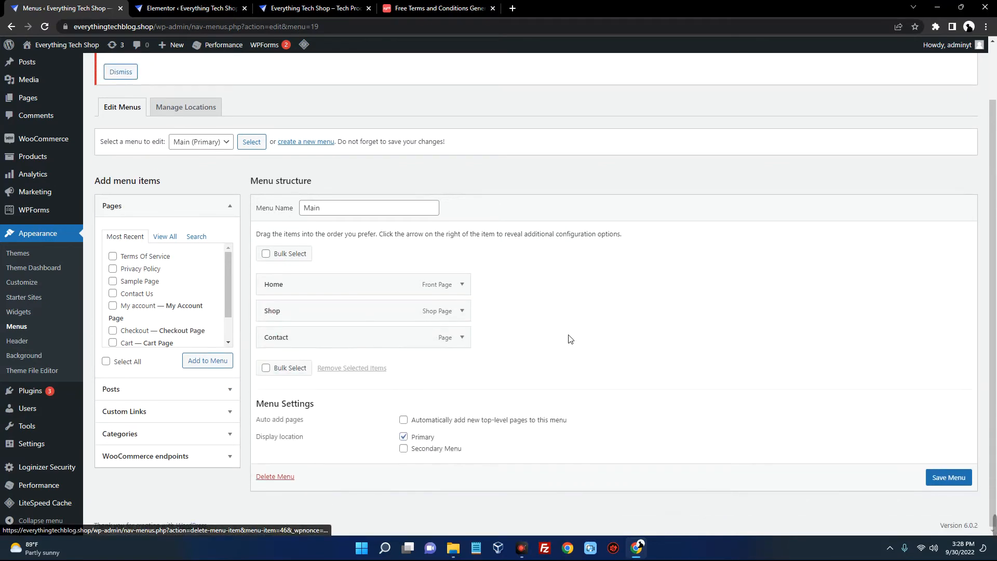
# Drop the old Contact item and add the Terms Of Service, Privacy Policy and Contact Us pages
pyautogui.click(114, 257)
pyautogui.click(113, 269)
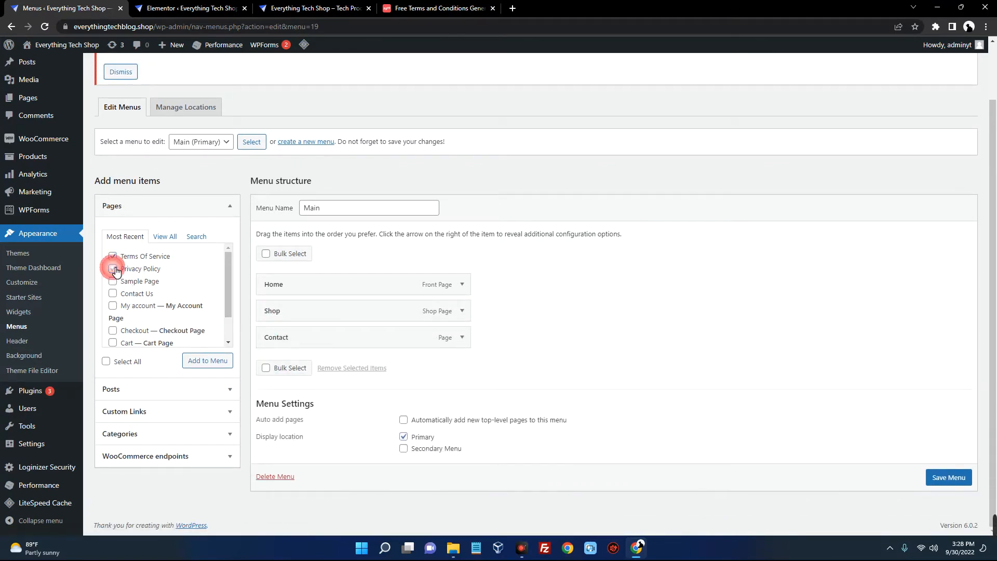
pyautogui.click(113, 294)
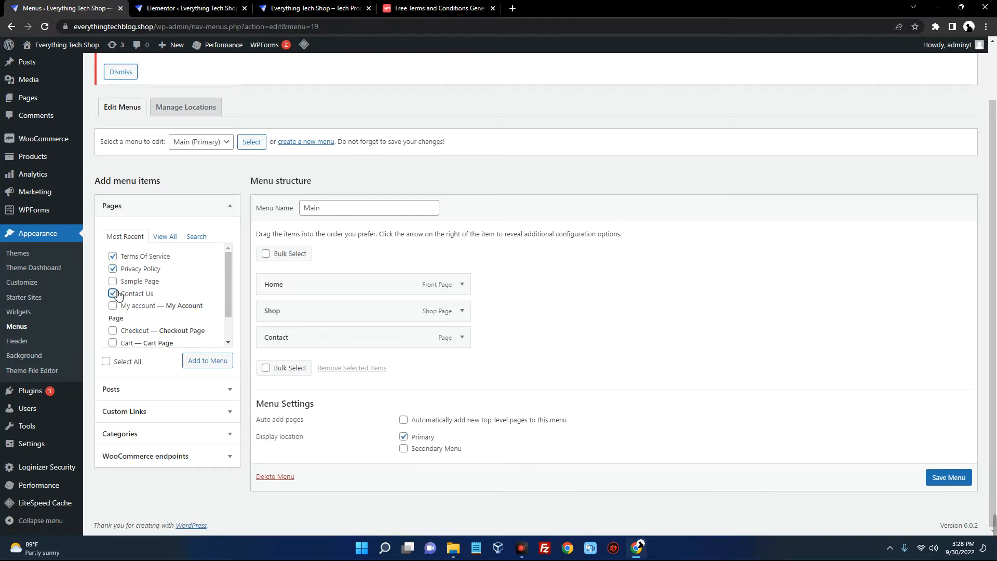
pyautogui.click(462, 337)
pyautogui.click(273, 433)
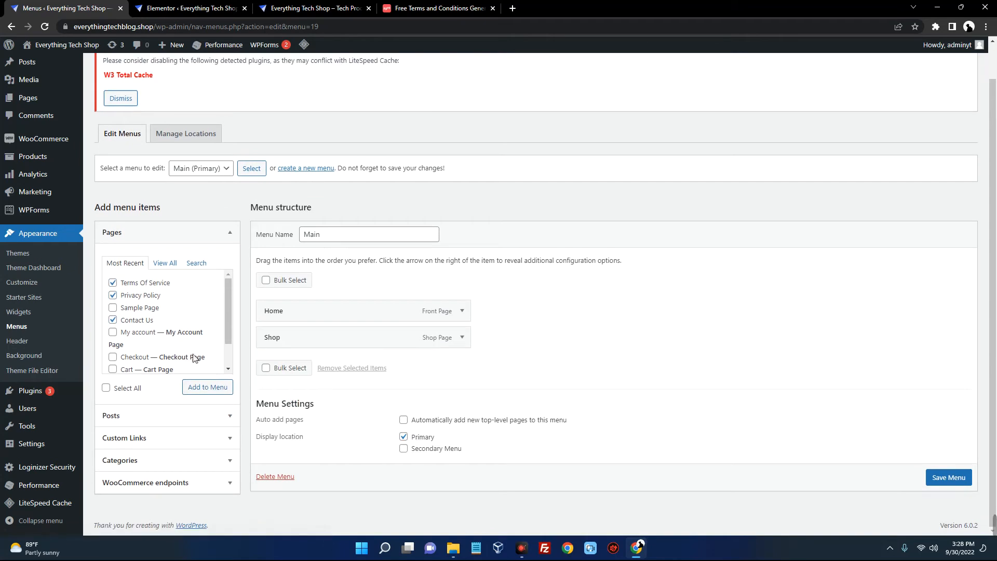
pyautogui.click(205, 388)
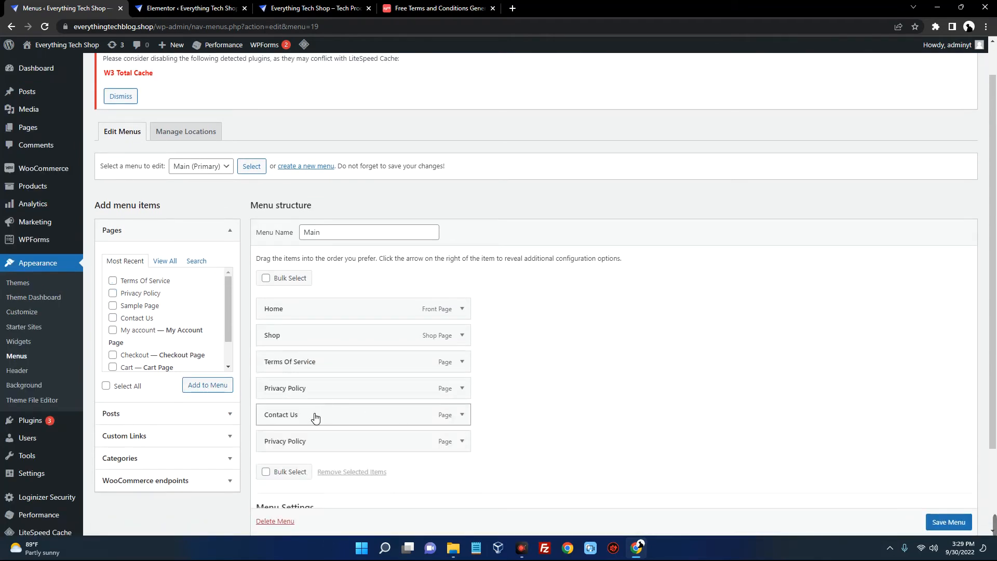
# Order items as Home, Shop, Contact Us, Privacy Policy, Terms Of Service, remove the duplicate, and save
pyautogui.moveTo(316, 417); pyautogui.dragTo(310, 371)
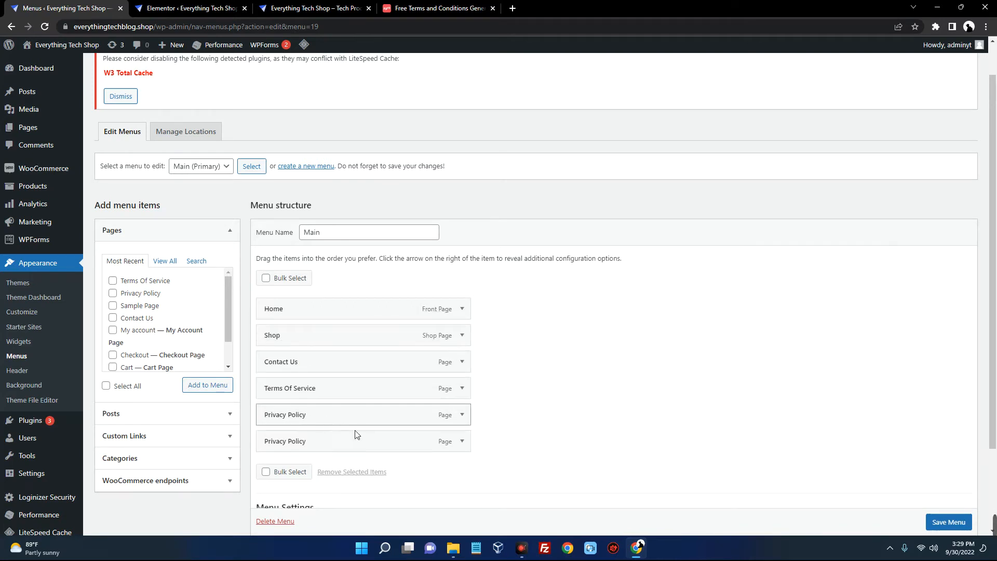
pyautogui.click(459, 448)
pyautogui.scroll(-1, 405, 444)
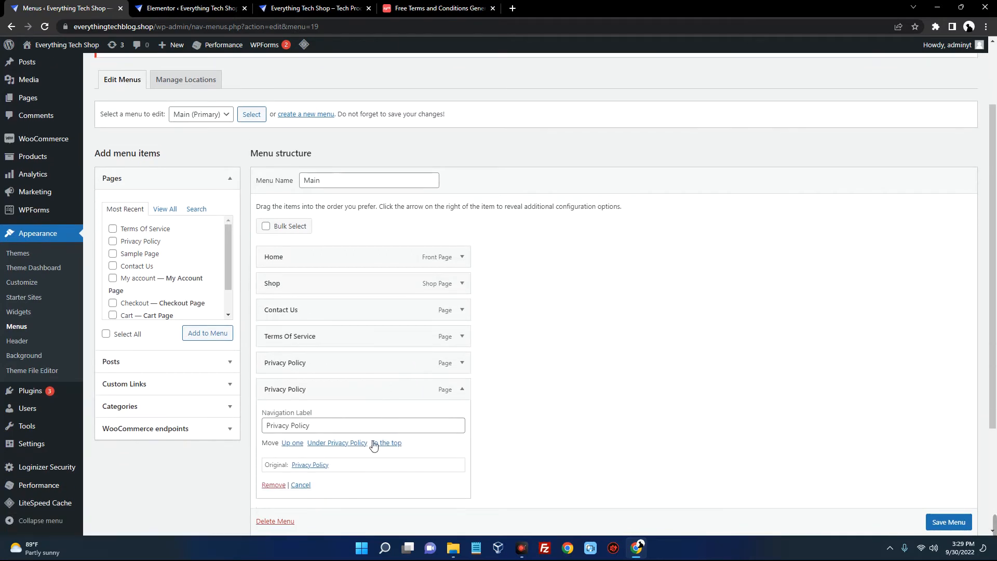
pyautogui.click(282, 486)
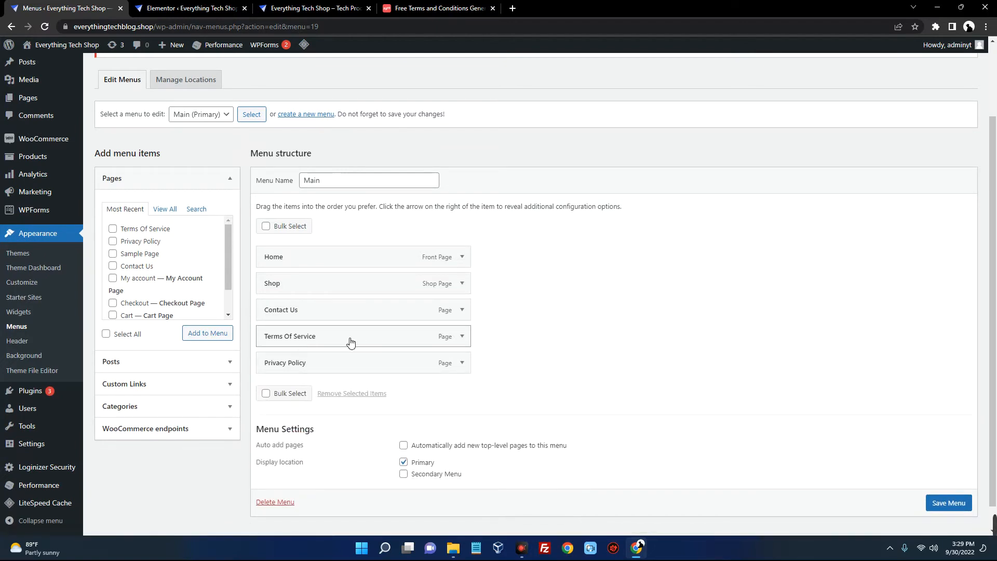
pyautogui.moveTo(334, 363); pyautogui.dragTo(339, 335)
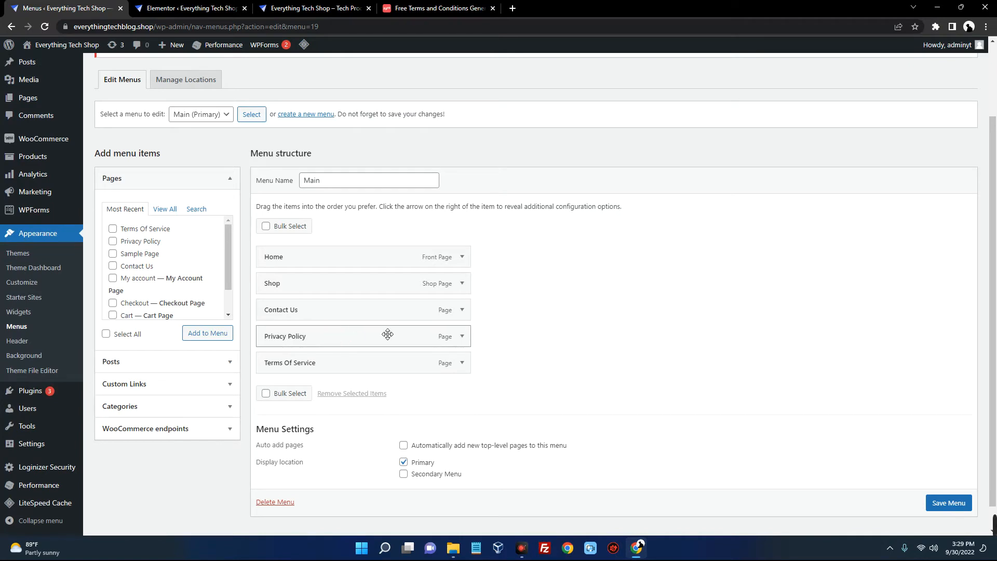
pyautogui.scroll(-1, 710, 352)
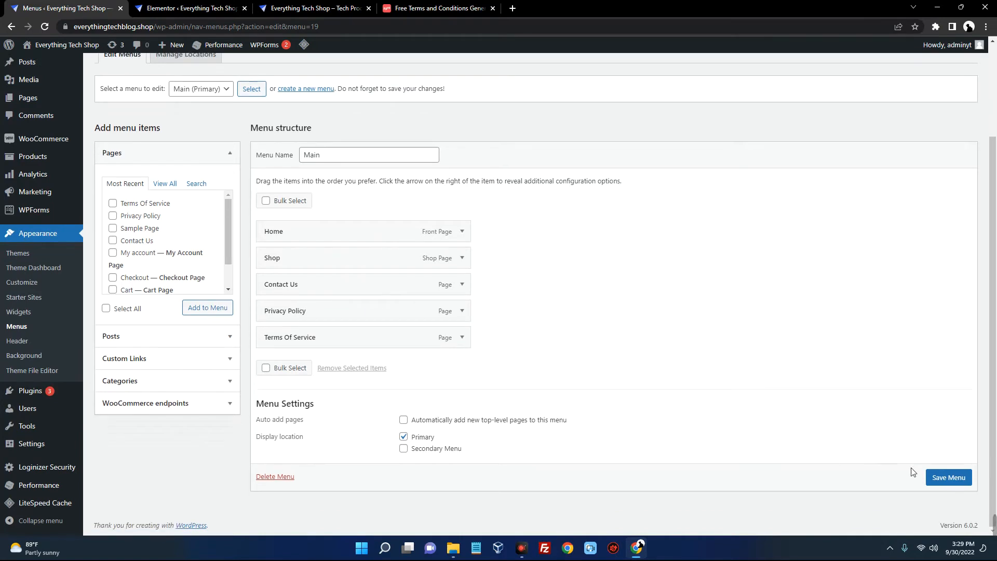
pyautogui.click(955, 483)
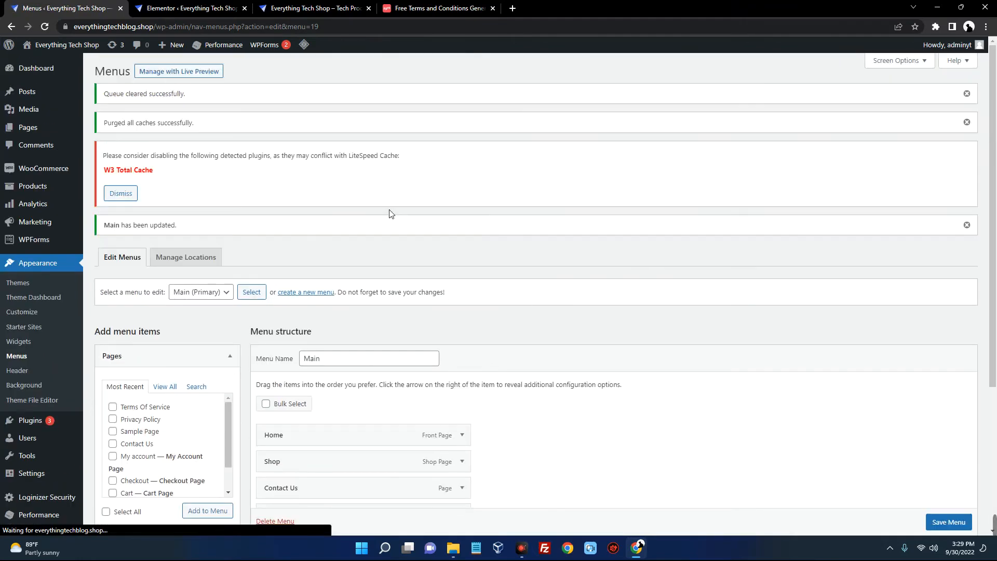
# Inspect the new header menu and the footer's Shipping, Terms and Policy columns on the live storefront
pyautogui.click(332, 8)
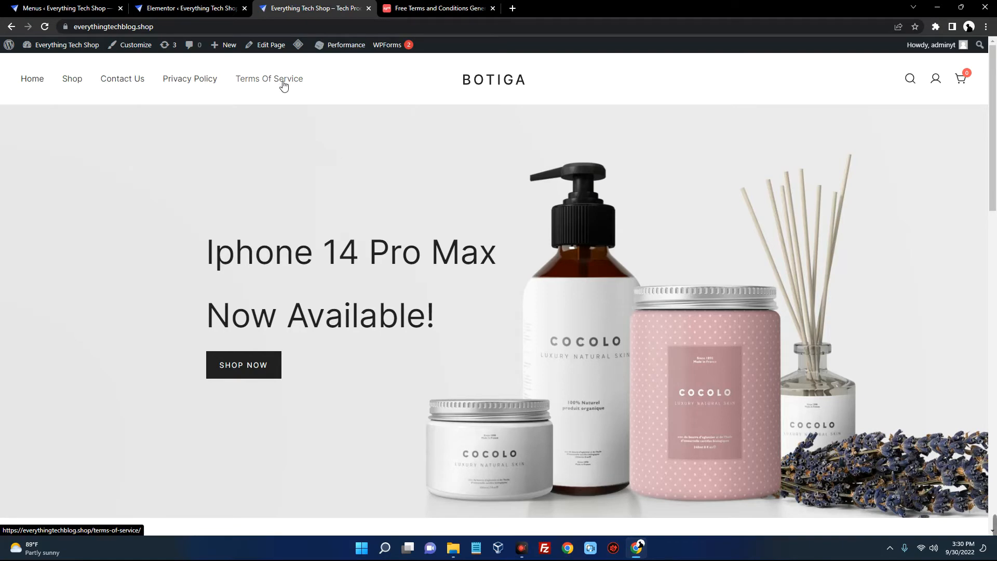
pyautogui.scroll(-15, 283, 88)
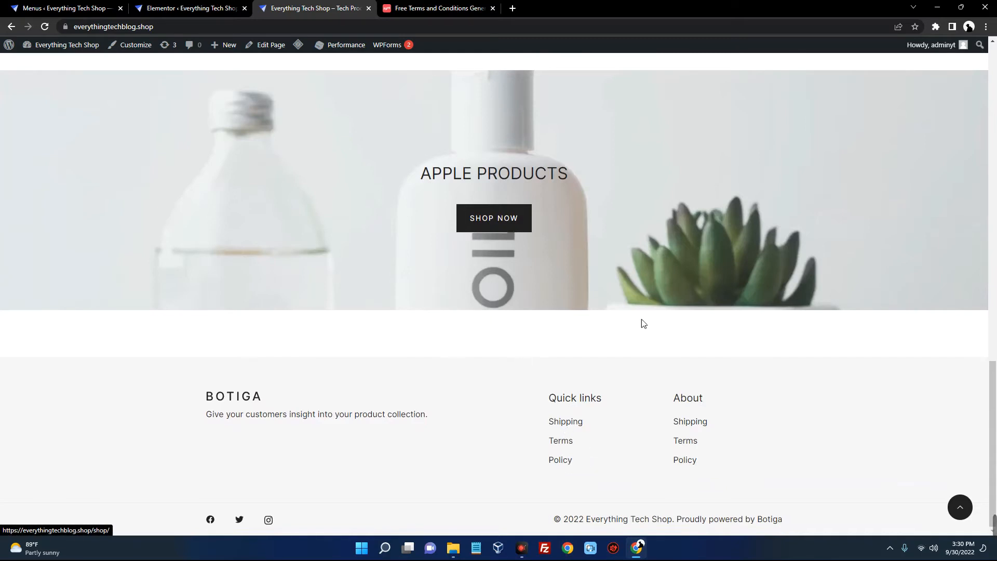
pyautogui.click(245, 8)
pyautogui.click(70, 8)
# Load the Footer 2 menu and remove its Shipping, Terms and Policy links
pyautogui.click(205, 206)
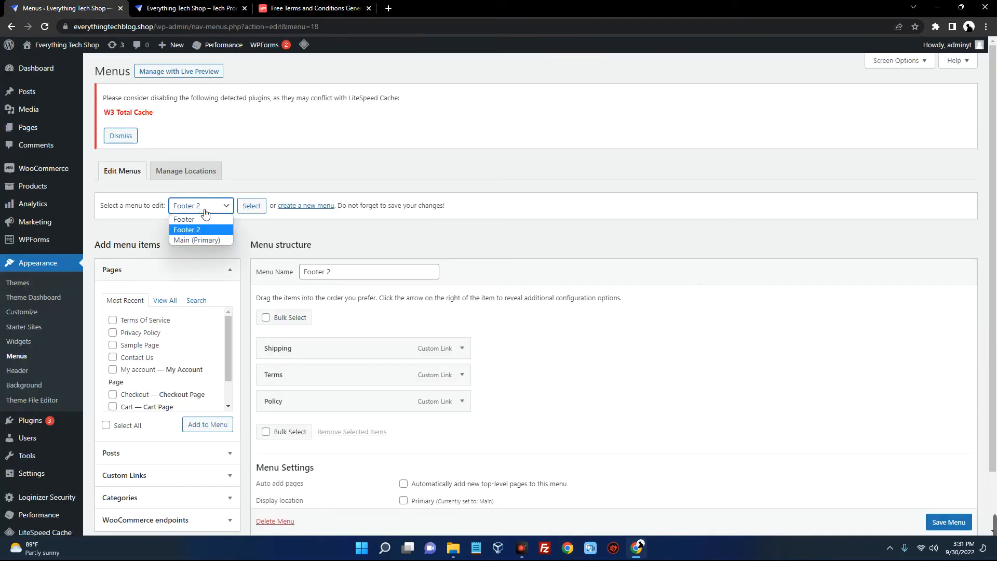
pyautogui.click(200, 237)
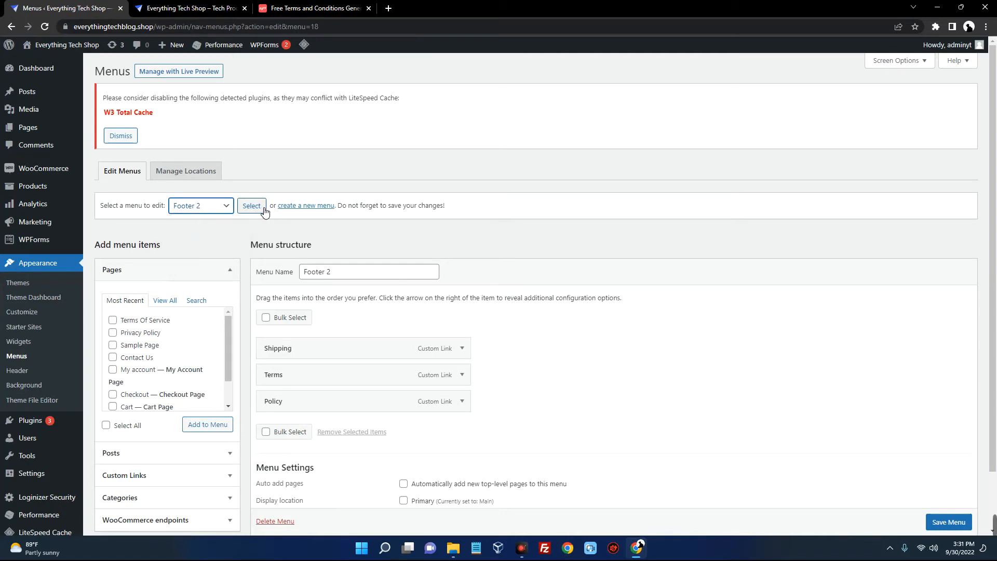
pyautogui.scroll(-1, 265, 210)
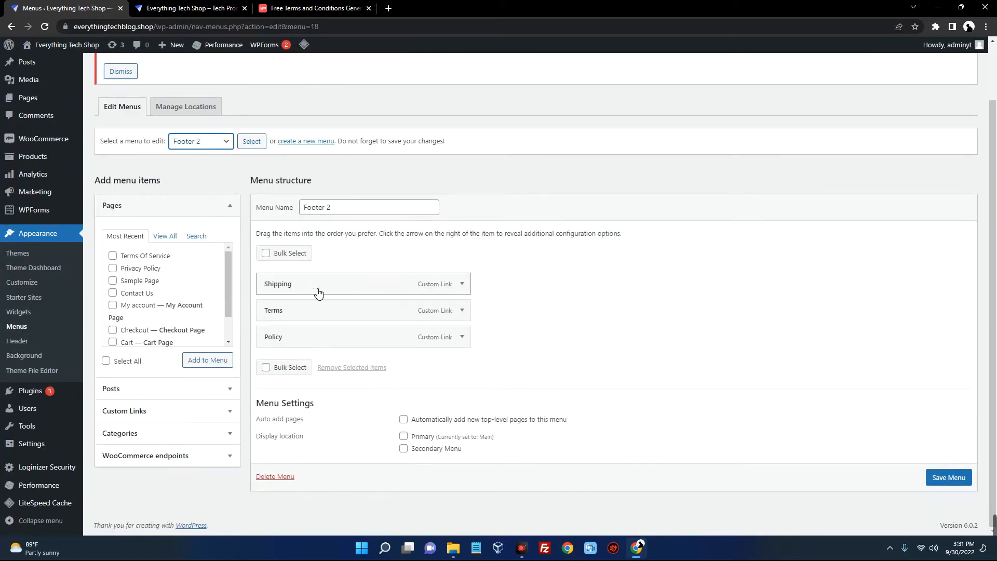
pyautogui.click(462, 284)
pyautogui.click(283, 389)
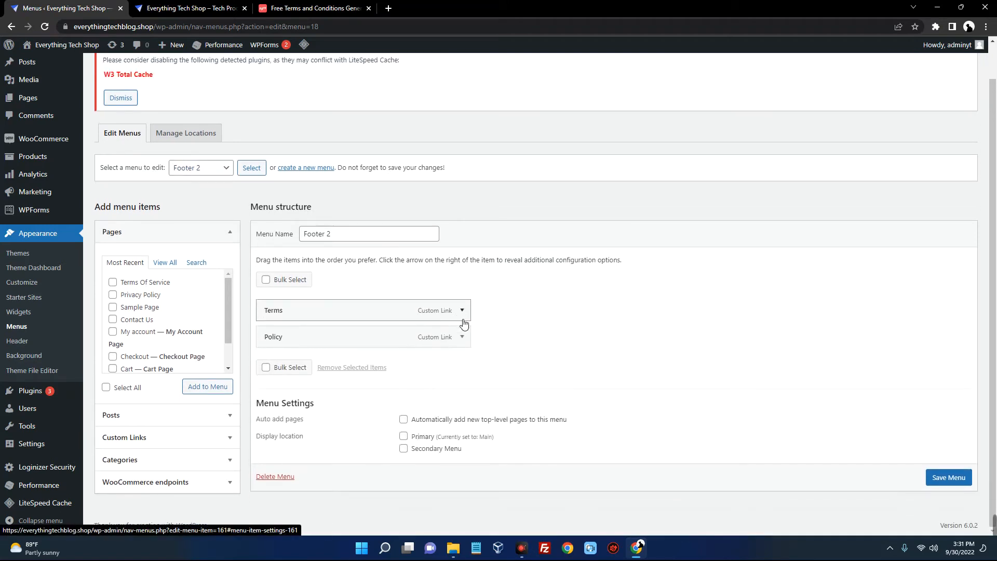
pyautogui.click(461, 312)
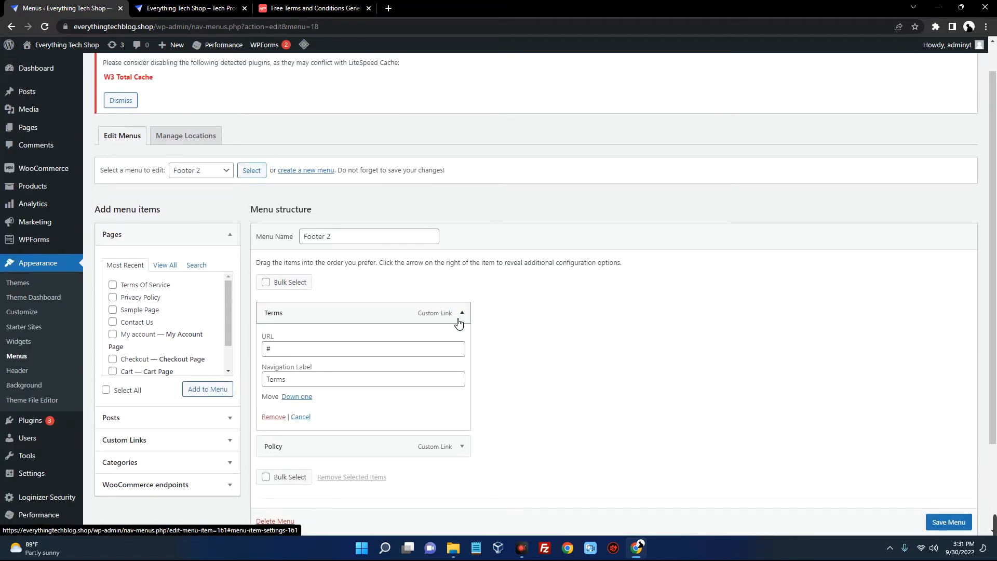
pyautogui.click(274, 417)
pyautogui.click(462, 314)
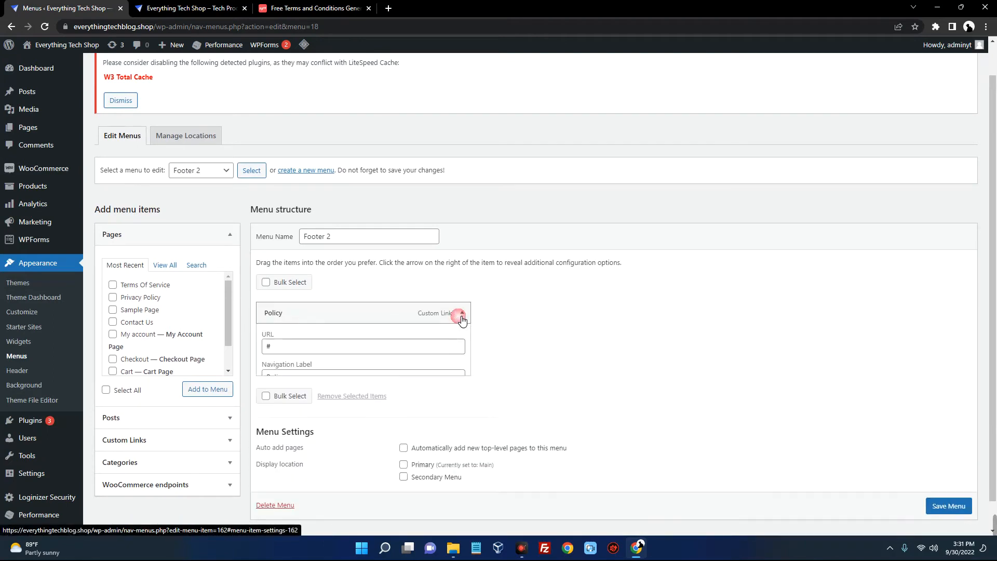
pyautogui.click(273, 406)
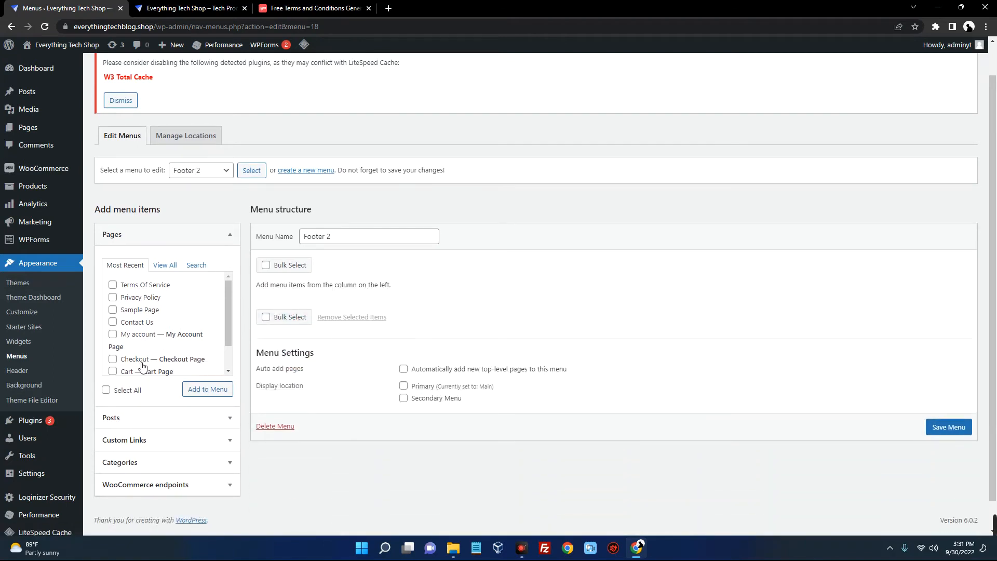
# Add the Terms Of Service, Privacy Policy and Contact Us pages to Footer 2 and save it
pyautogui.scroll(-2, 143, 366)
pyautogui.scroll(2, 135, 363)
pyautogui.click(113, 298)
pyautogui.click(113, 284)
pyautogui.click(113, 322)
pyautogui.click(207, 394)
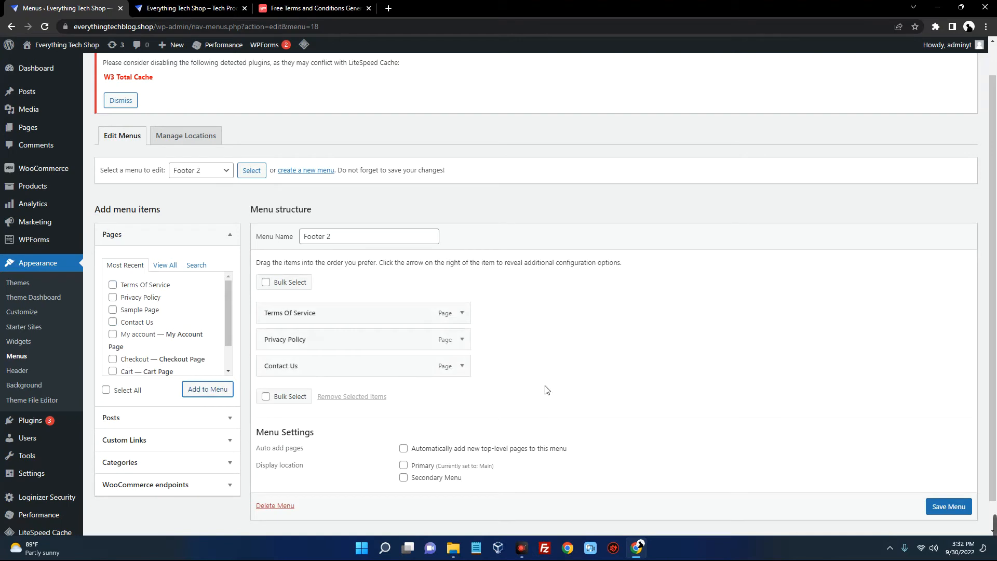
pyautogui.scroll(-1, 956, 512)
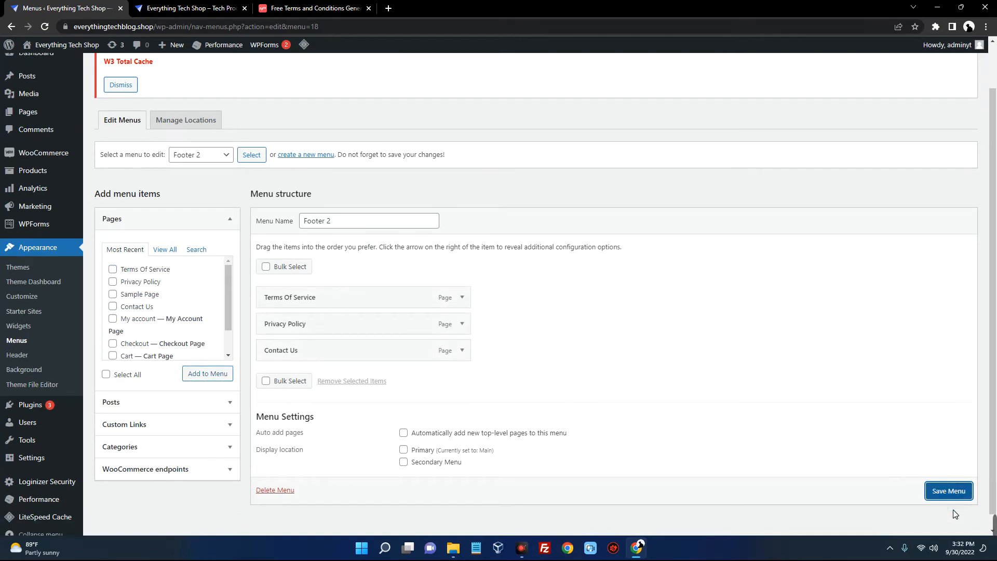
pyautogui.click(948, 491)
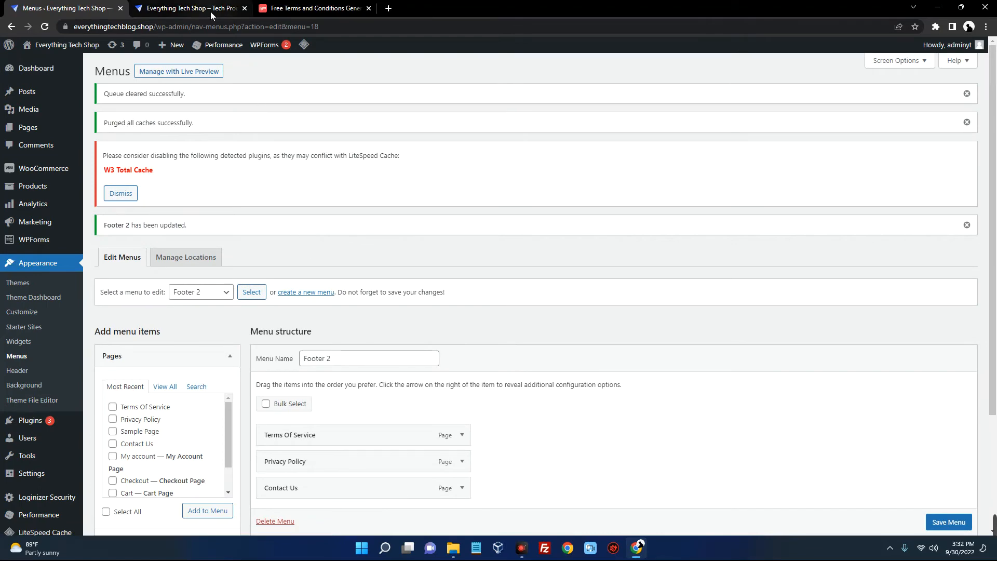
pyautogui.click(210, 10)
pyautogui.rightClick(391, 137)
pyautogui.rightClick(326, 82)
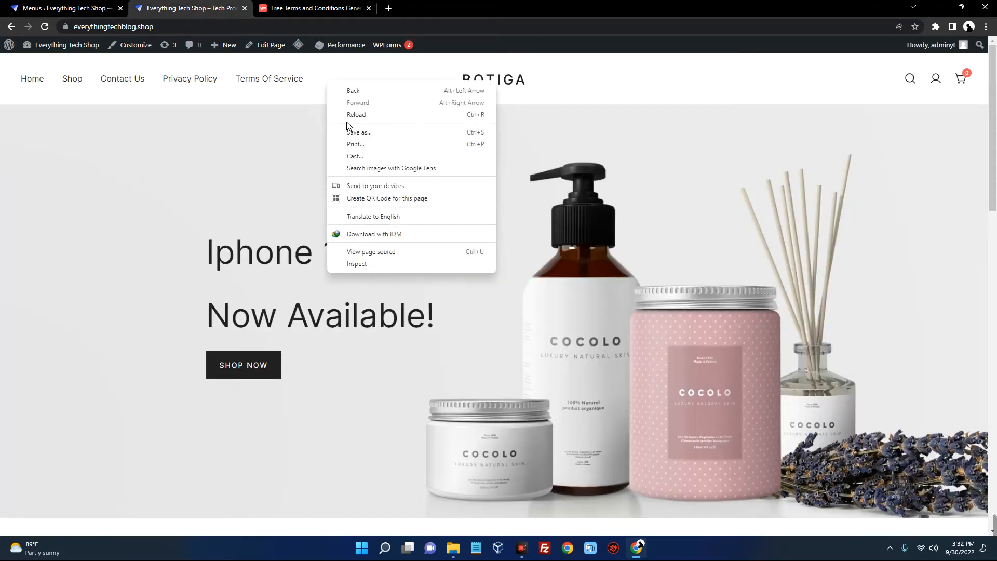
pyautogui.click(344, 113)
pyautogui.scroll(-20, 361, 166)
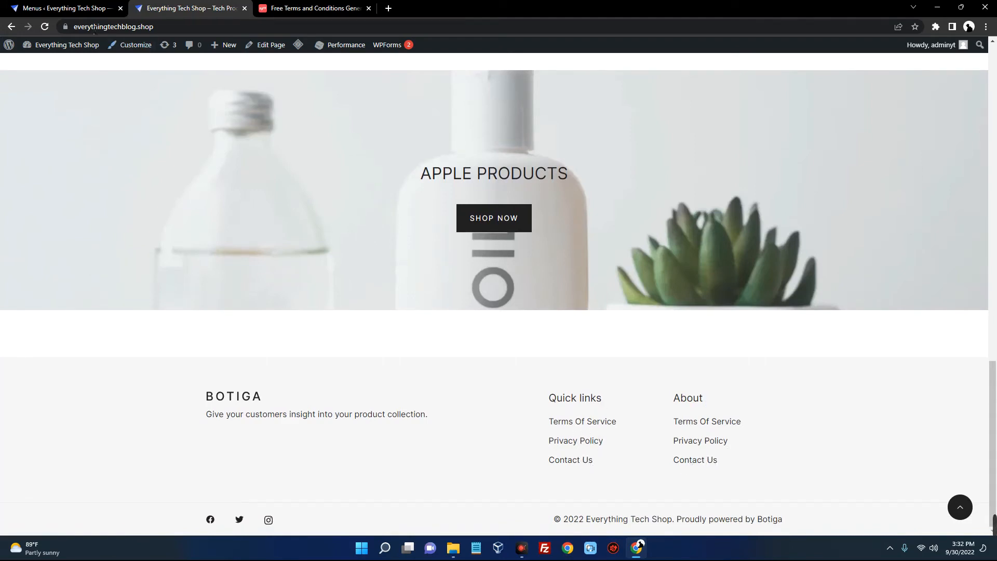
pyautogui.click(67, 10)
pyautogui.scroll(-2, 245, 198)
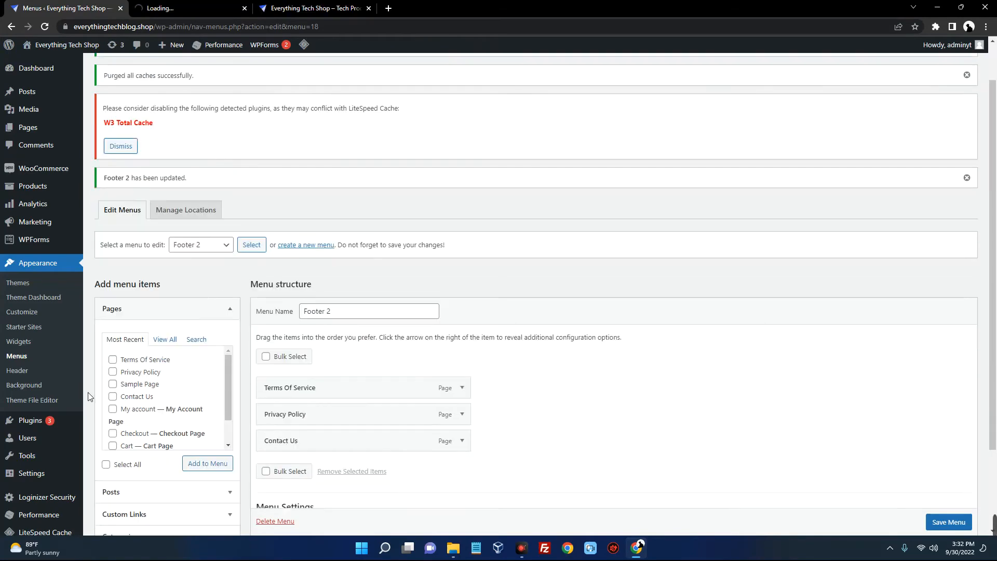
# Open the Widgets screen and compare the Footer 2 and Footer 3 areas with the live footer
pyautogui.click(27, 342)
pyautogui.scroll(-15, 683, 181)
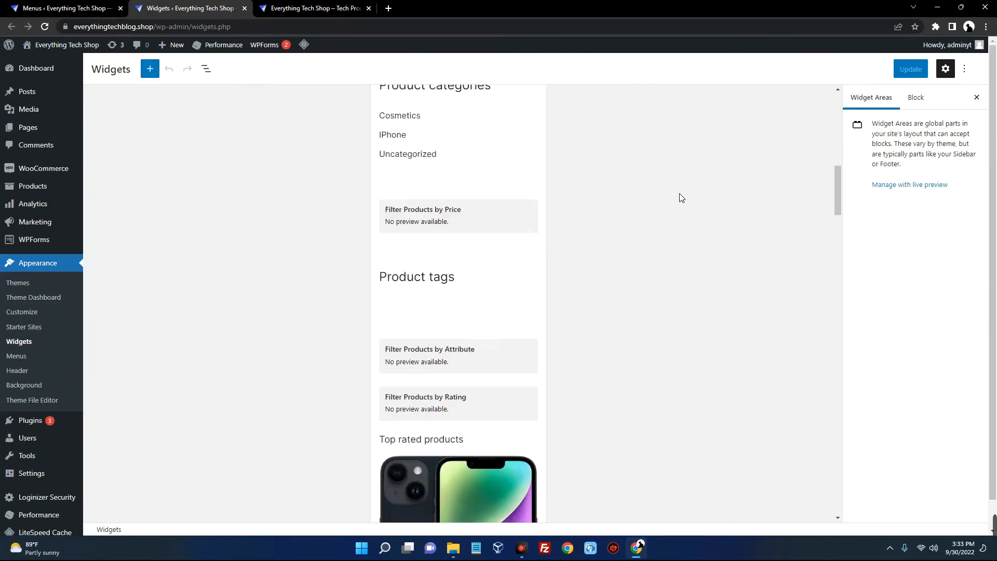
pyautogui.scroll(-15, 672, 220)
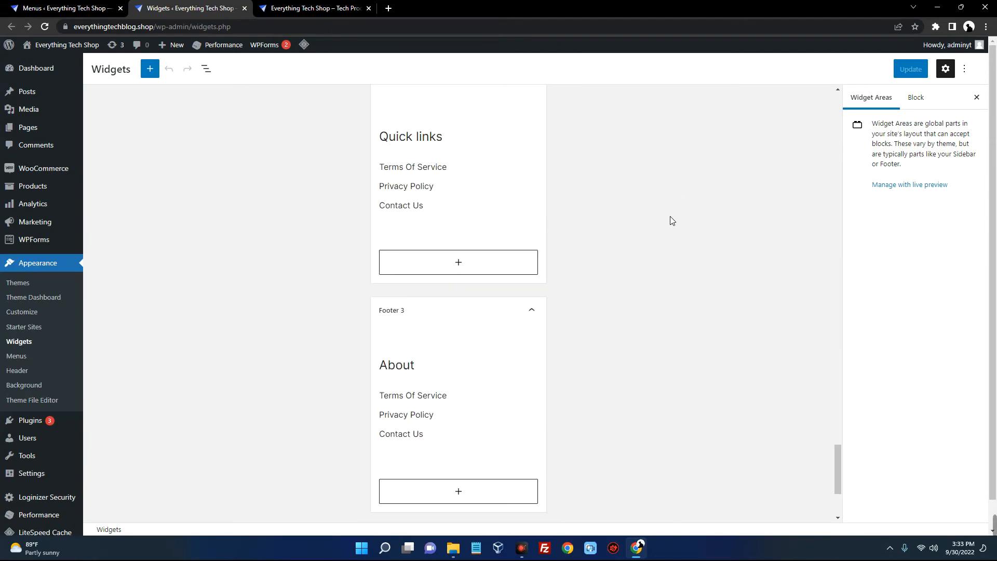
pyautogui.click(532, 139)
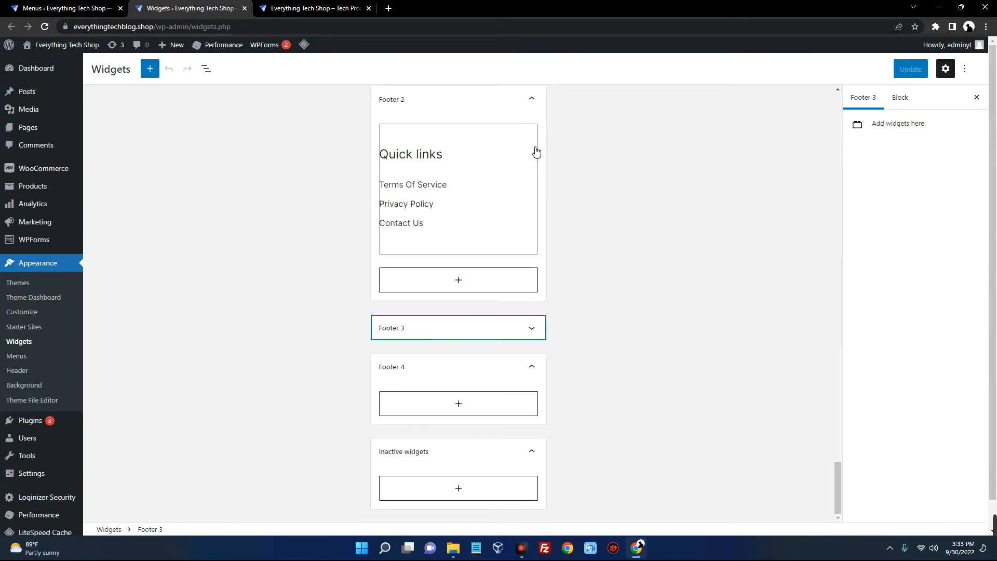
pyautogui.click(532, 98)
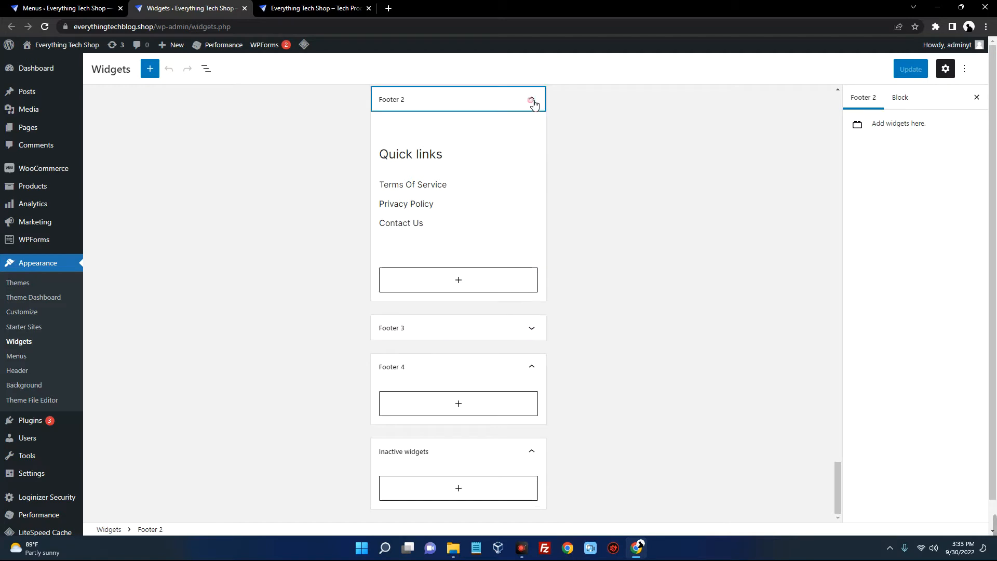
pyautogui.scroll(-1, 526, 218)
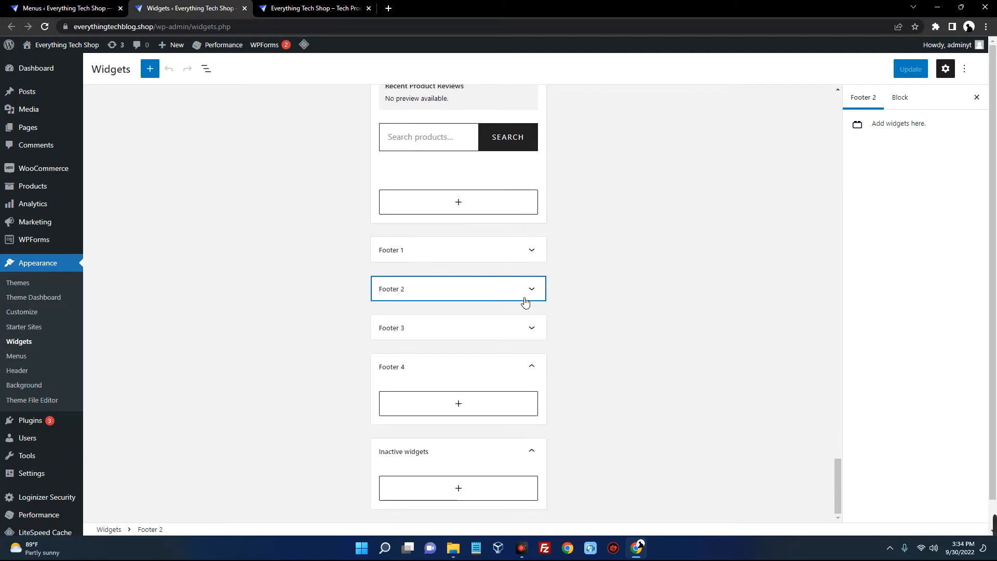
pyautogui.click(532, 289)
pyautogui.scroll(-3, 532, 296)
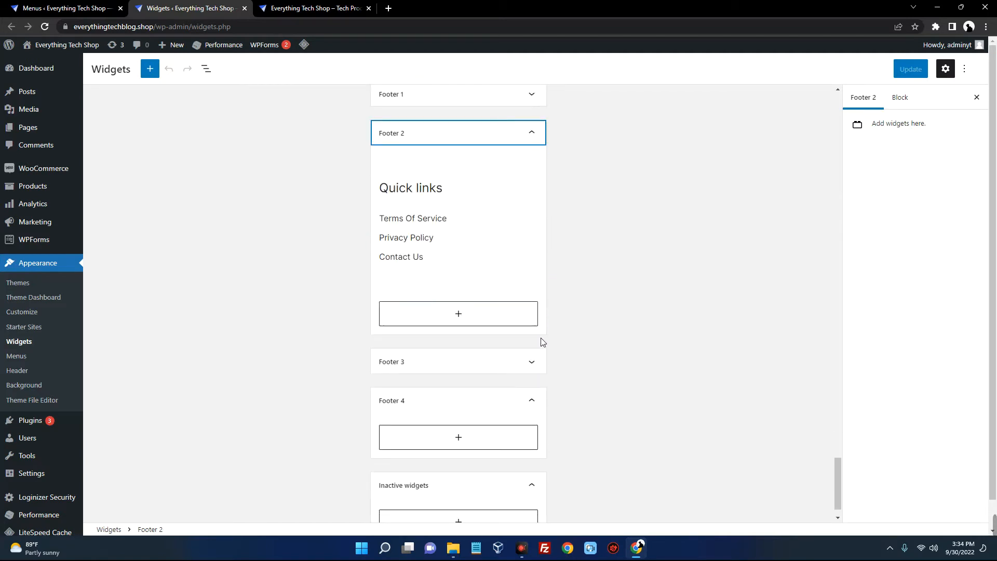
pyautogui.click(531, 361)
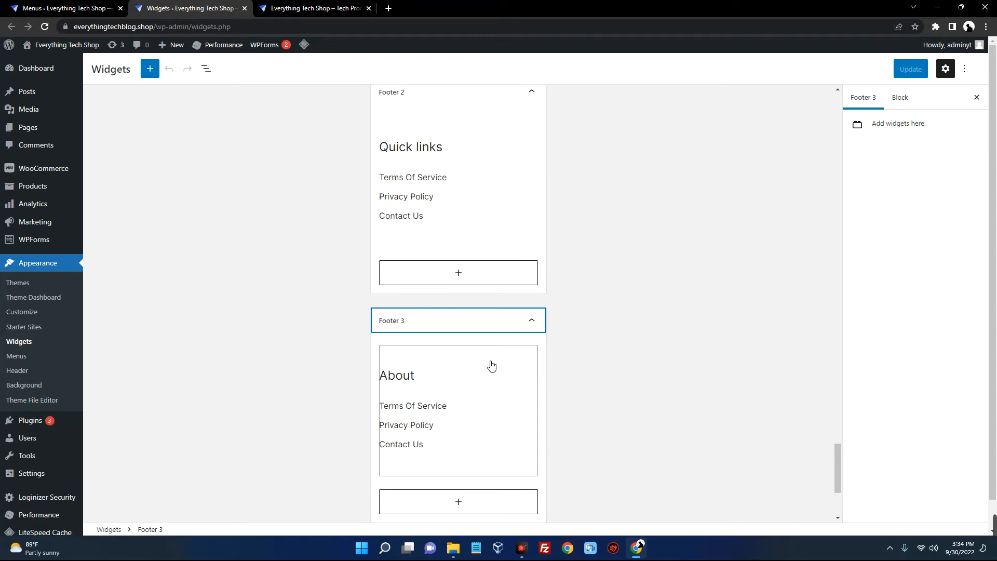
pyautogui.scroll(2, 484, 350)
pyautogui.click(316, 8)
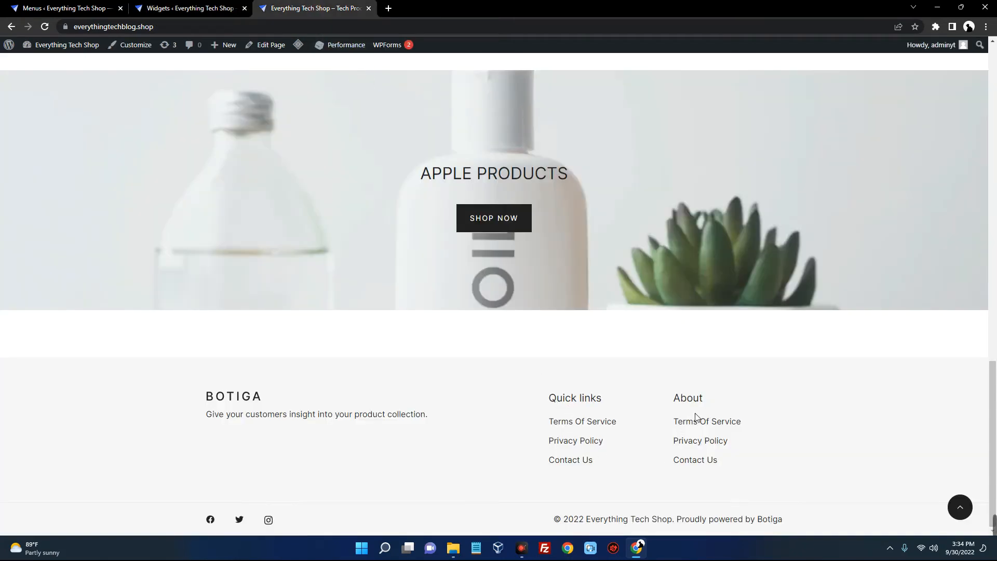
pyautogui.click(208, 8)
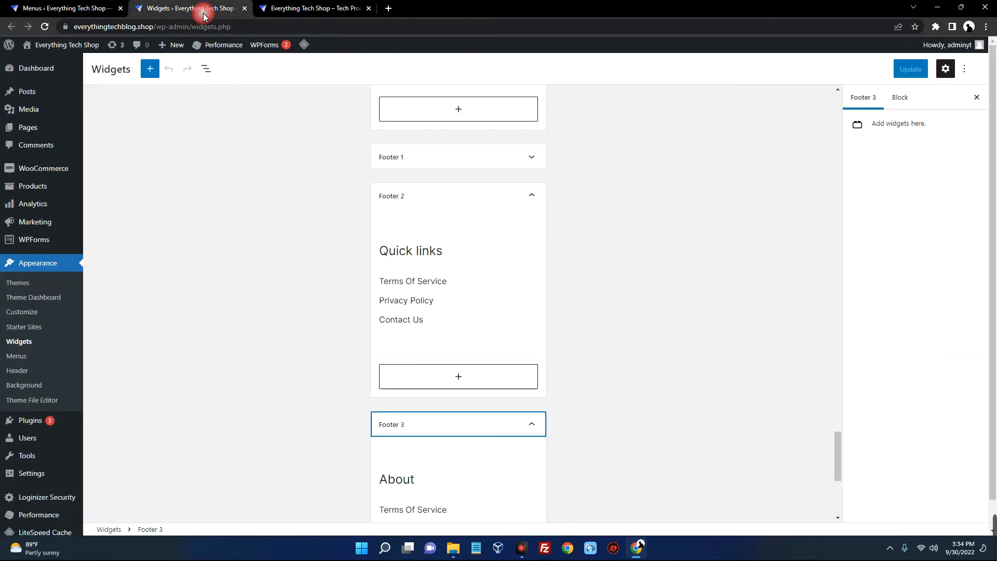
# Delete Footer 2's Quick links widget, retitle Footer 3's widget 'Quick Links' using the Footer 2 menu, and save
pyautogui.click(478, 254)
pyautogui.click(474, 203)
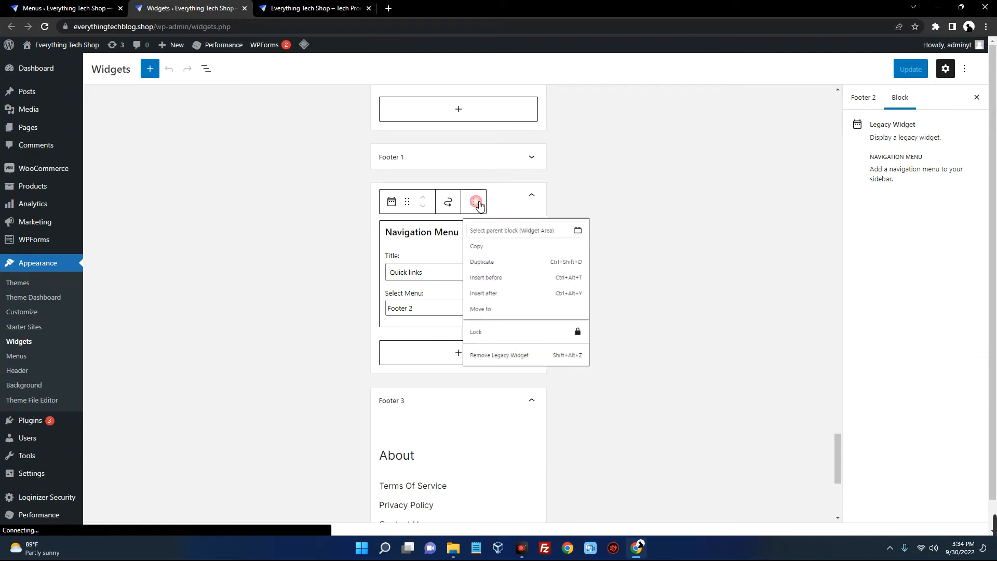
pyautogui.click(509, 384)
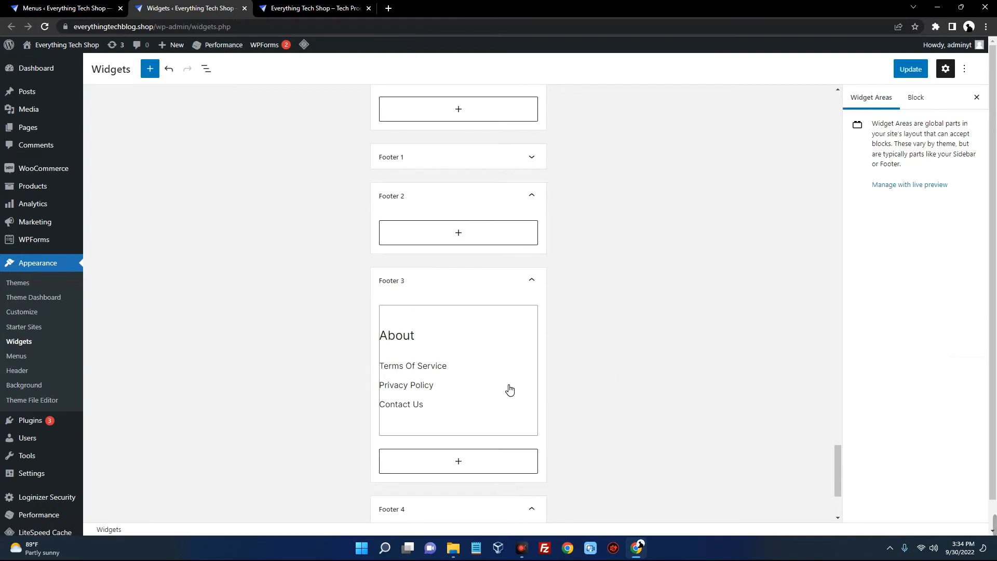
pyautogui.scroll(-2, 483, 338)
pyautogui.click(426, 226)
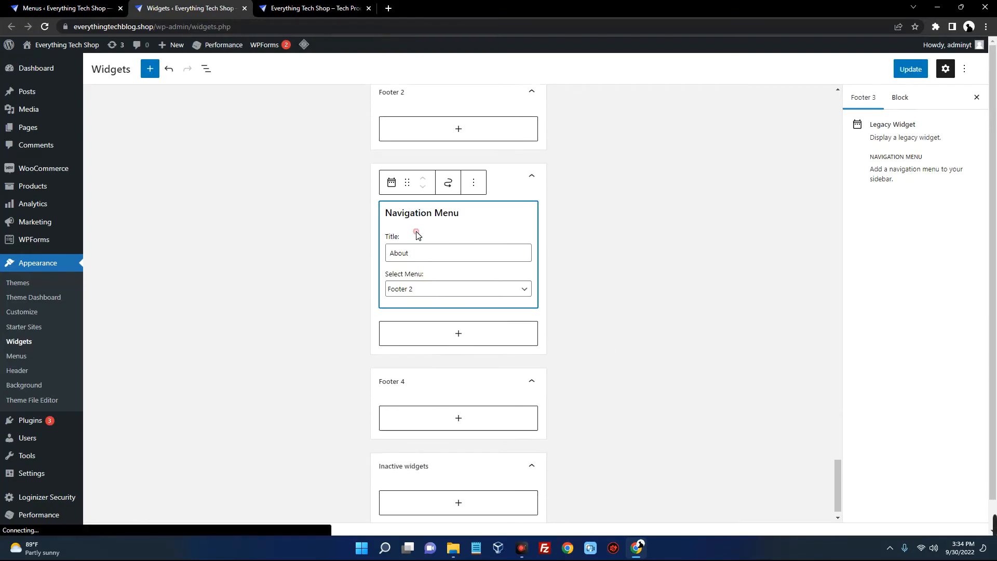
pyautogui.doubleClick(415, 259)
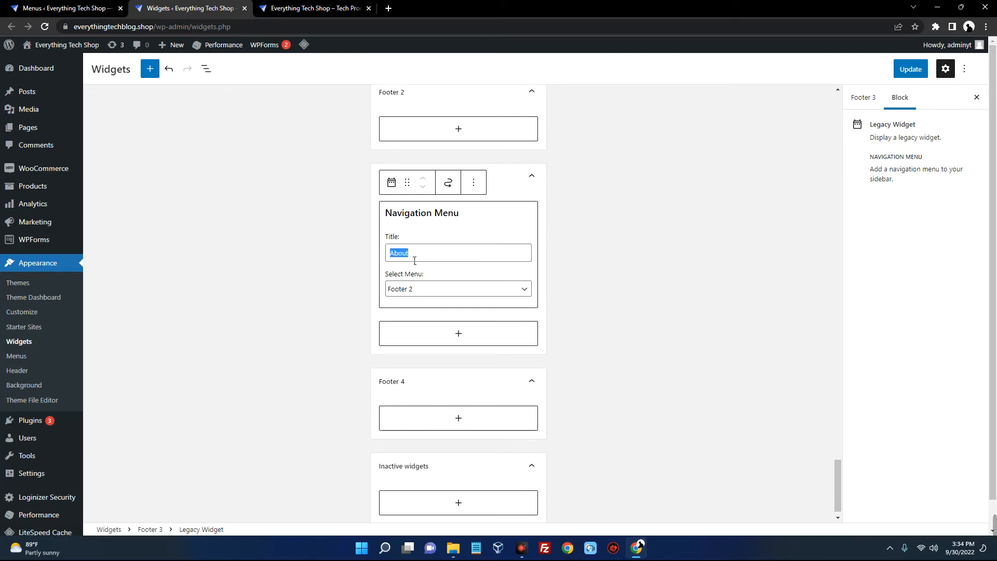
pyautogui.write('Quick Links')
pyautogui.click(424, 296)
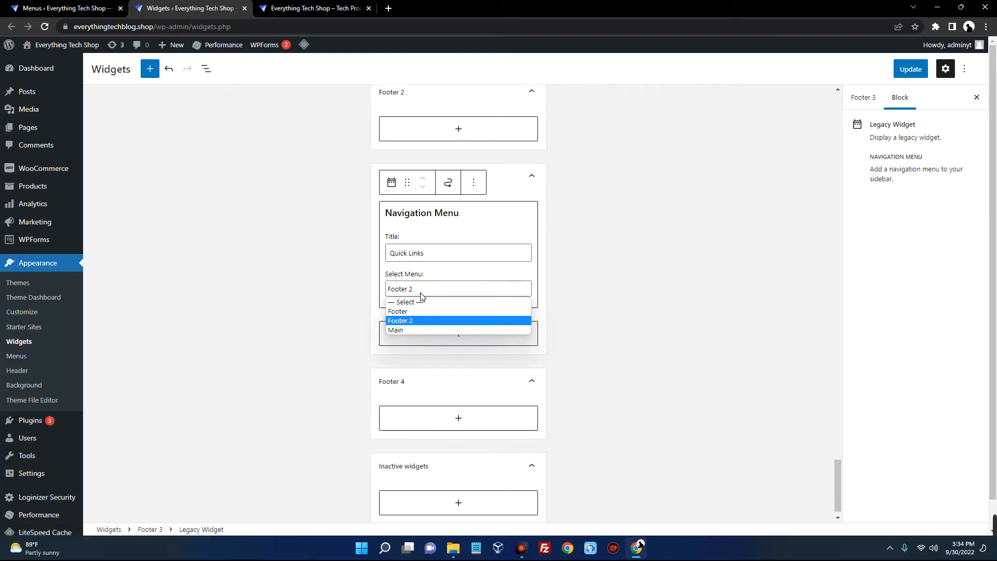
pyautogui.click(656, 257)
pyautogui.click(910, 69)
# Copy the live site's featured subtitle sentence for use in the Footer 1 text widget
pyautogui.click(539, 195)
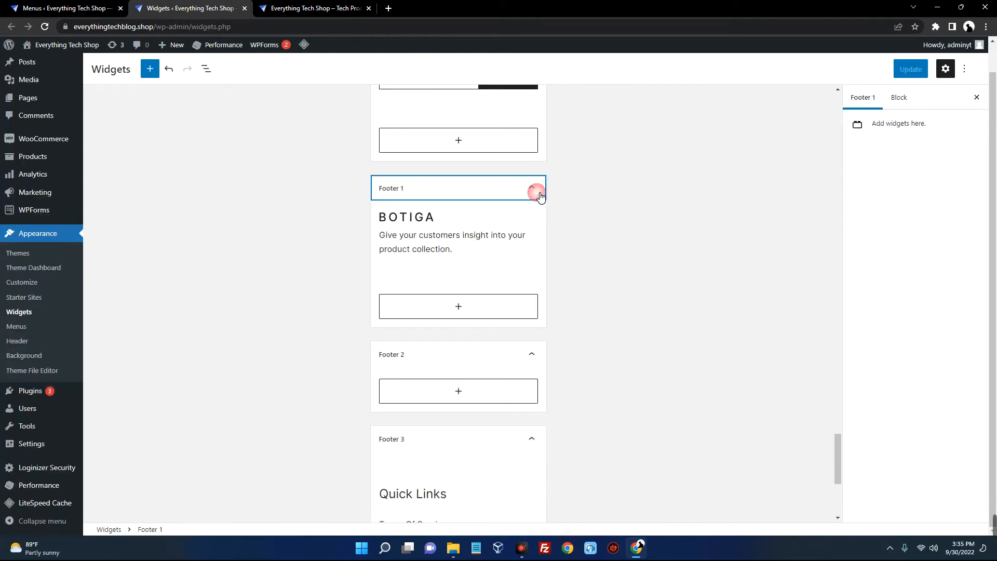
pyautogui.click(421, 253)
pyautogui.scroll(-3, 451, 281)
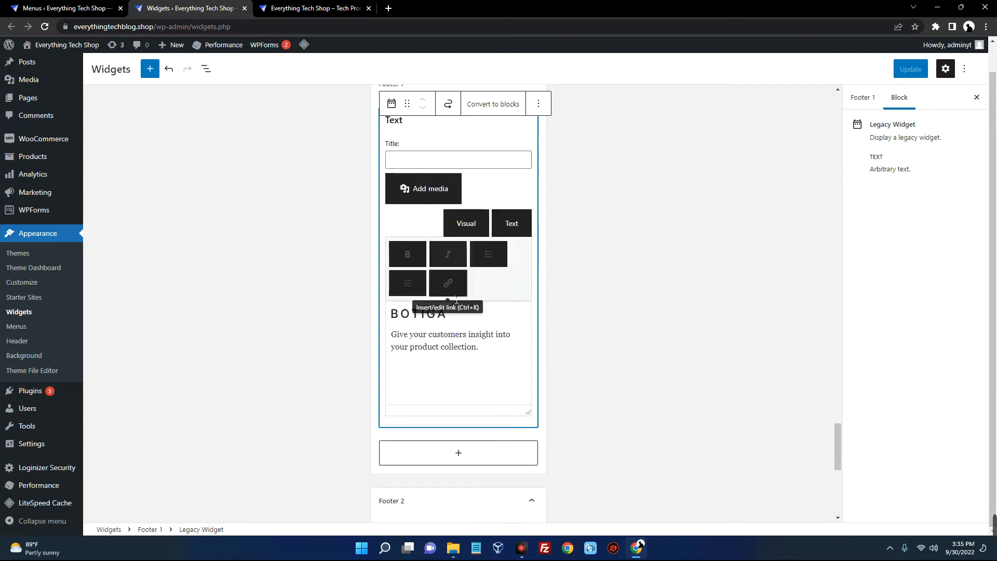
pyautogui.click(304, 8)
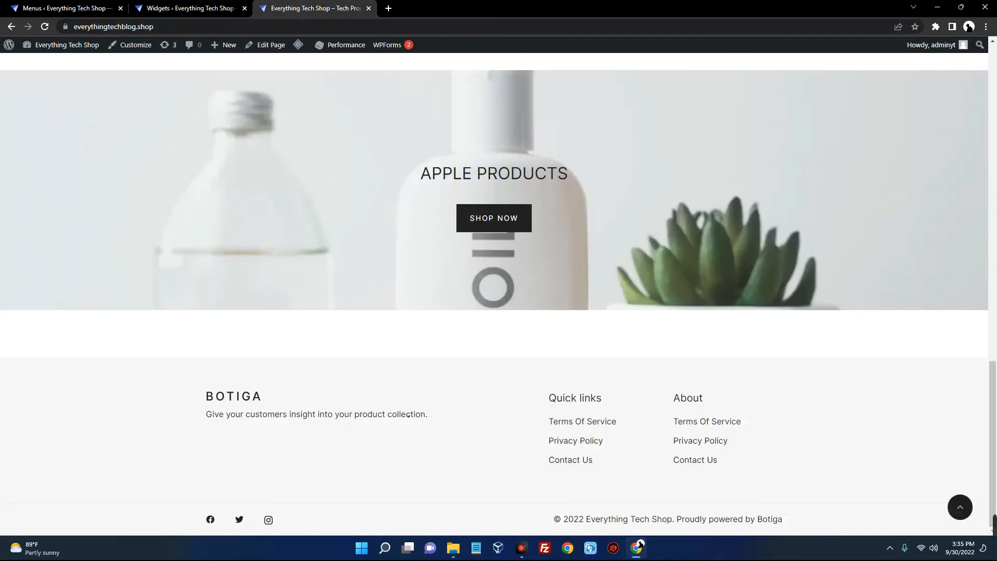
pyautogui.click(189, 8)
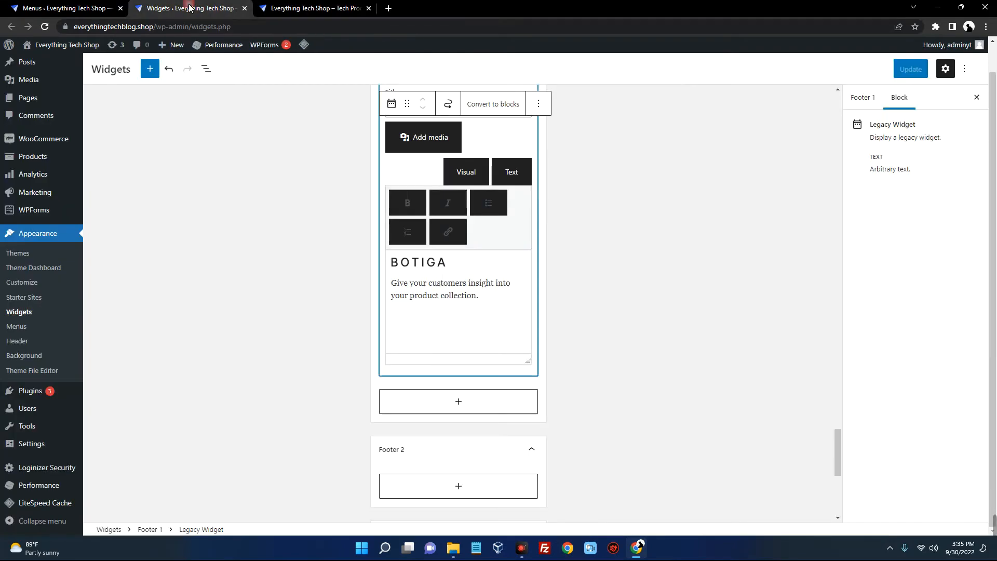
pyautogui.click(311, 8)
pyautogui.scroll(20, 413, 306)
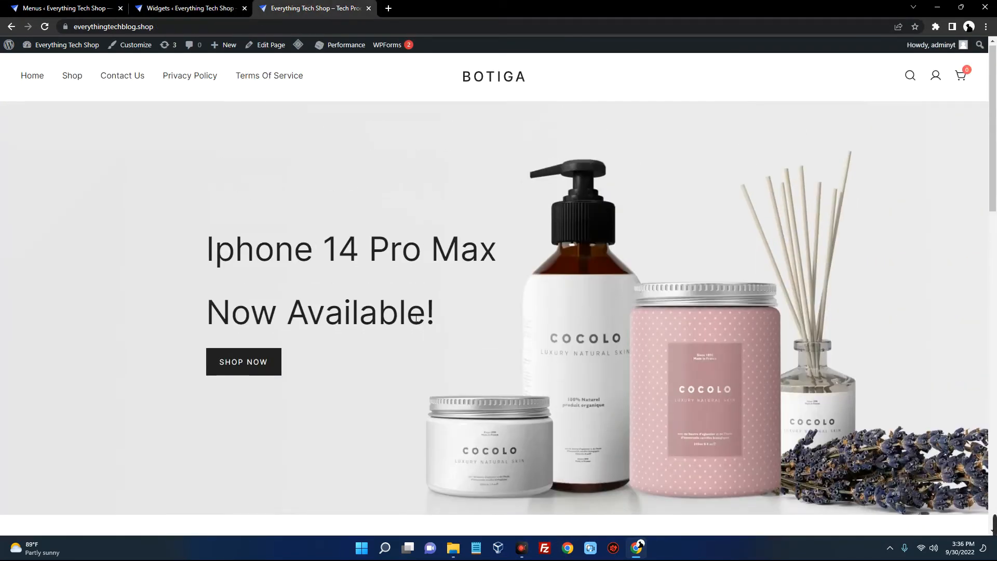
pyautogui.scroll(-4, 478, 368)
pyautogui.moveTo(383, 362); pyautogui.dragTo(621, 367)
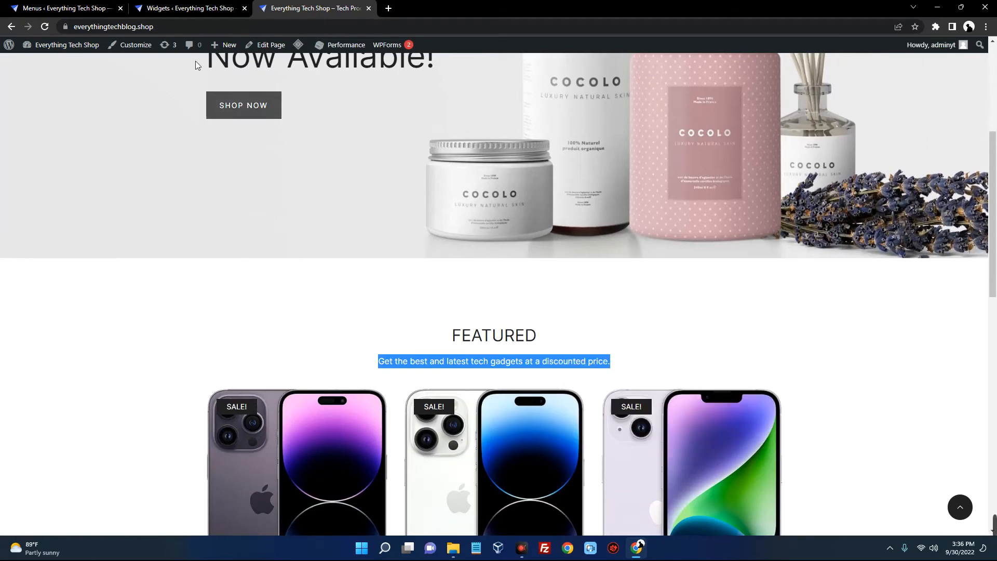
pyautogui.click(159, 10)
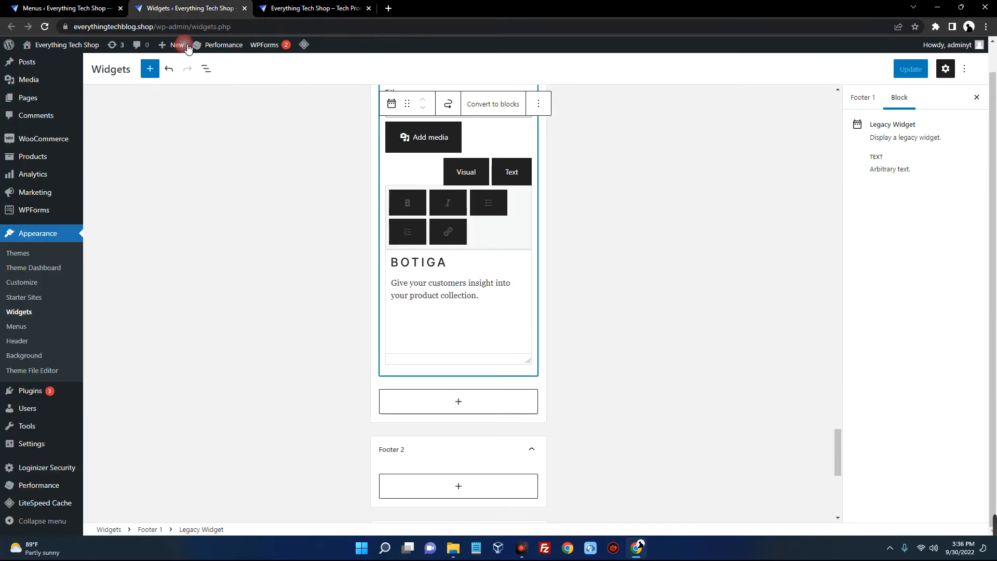
# Replace the Footer 1 description with the tech gadgets tagline, remove the BOTIGA logo, and save
pyautogui.tripleClick(462, 300)
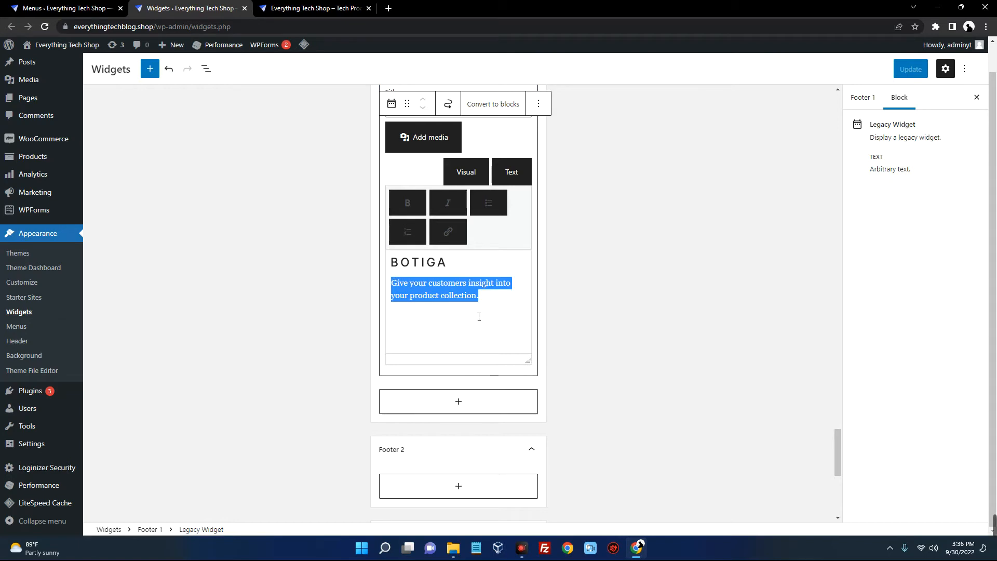
pyautogui.hotkey('ctrl', 'v')
pyautogui.click(446, 262)
pyautogui.moveTo(446, 267)
pyautogui.mouseDown()
pyautogui.moveTo(503, 279)
pyautogui.moveTo(457, 269)
pyautogui.mouseUp()
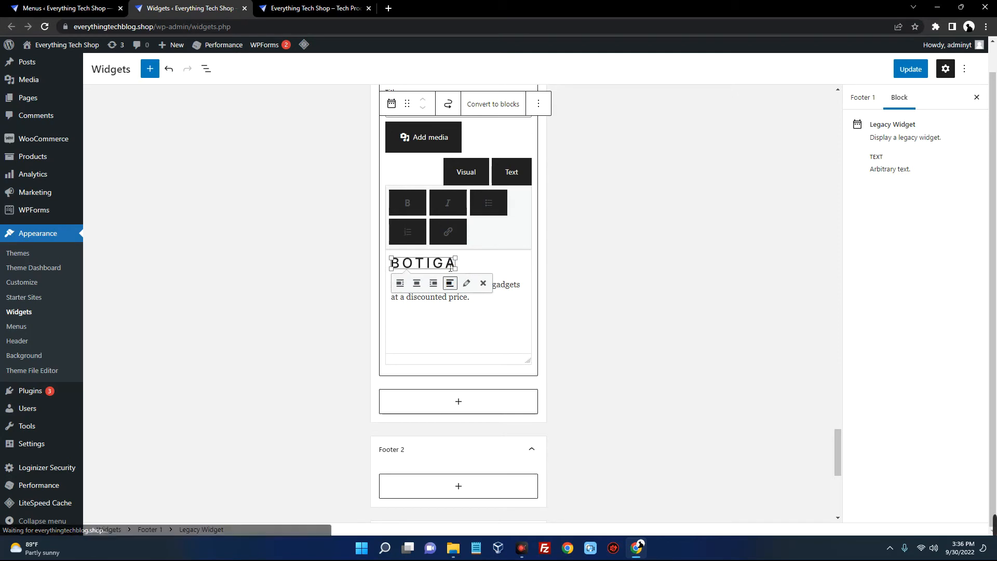
pyautogui.click(483, 283)
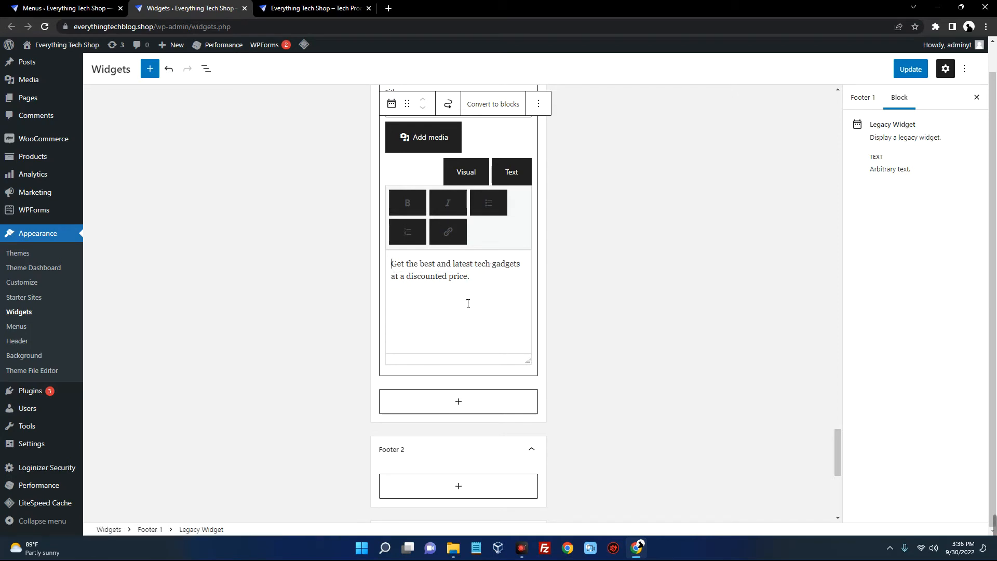
pyautogui.click(616, 289)
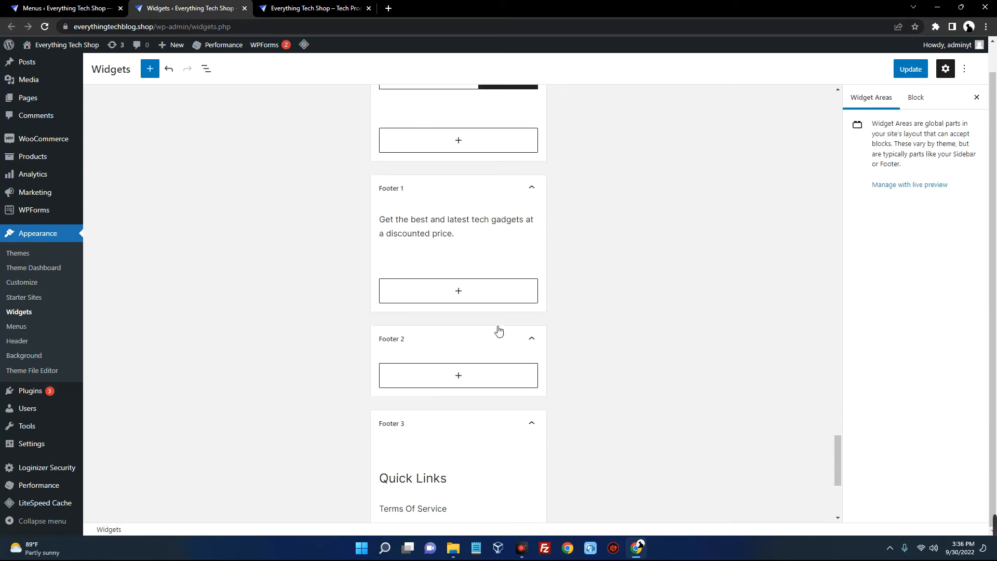
pyautogui.click(911, 69)
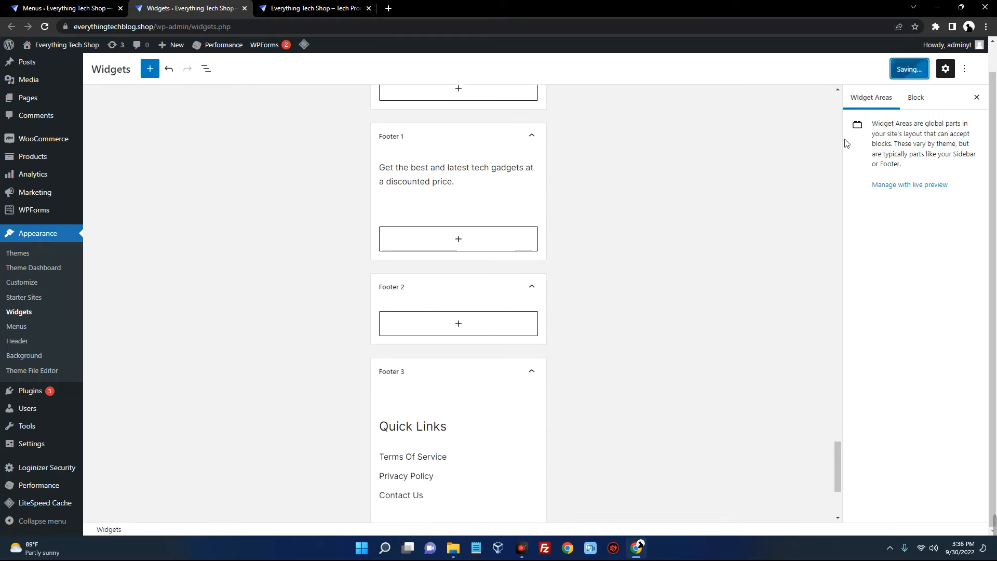
pyautogui.click(322, 9)
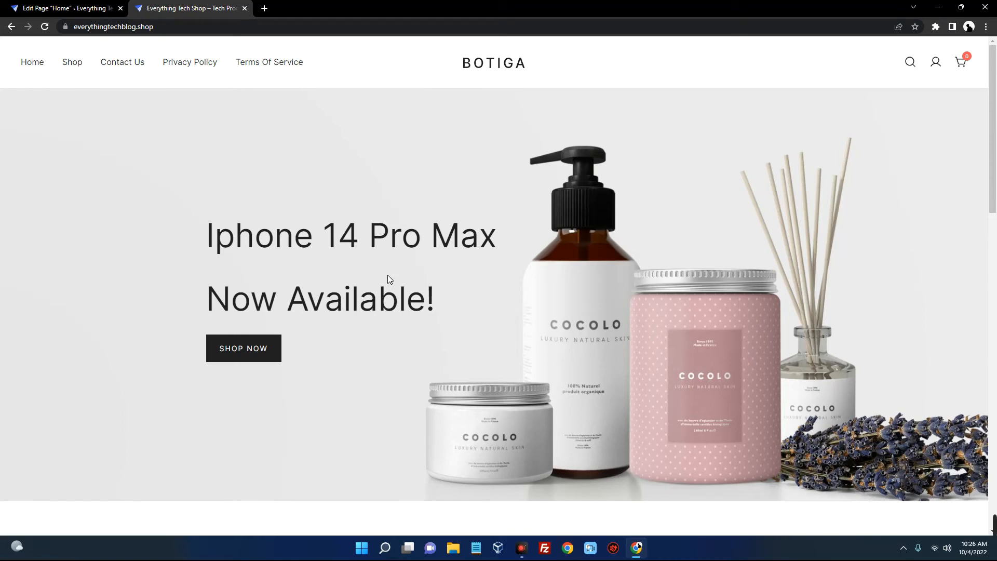
pyautogui.scroll(-15, 387, 271)
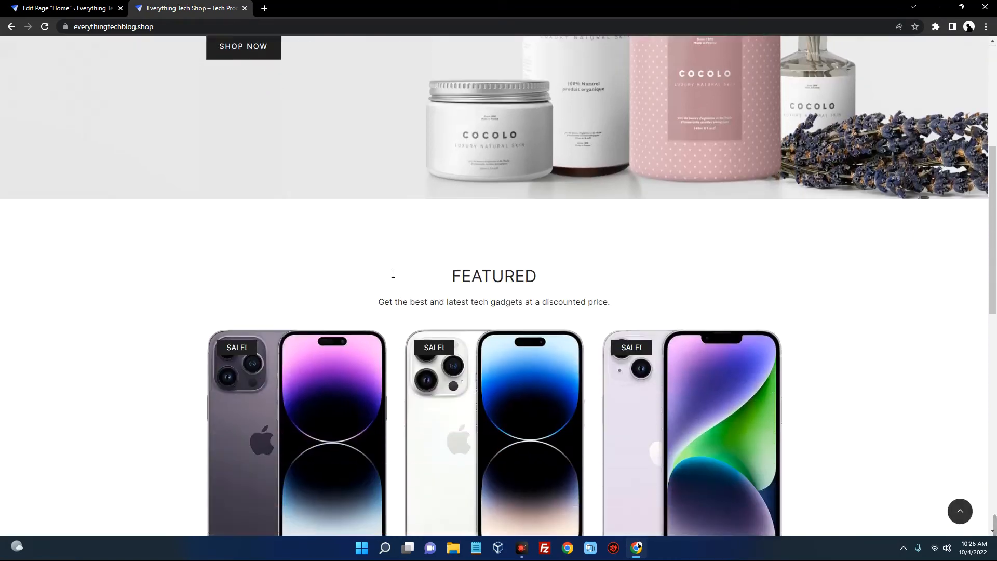
pyautogui.scroll(-1, 386, 272)
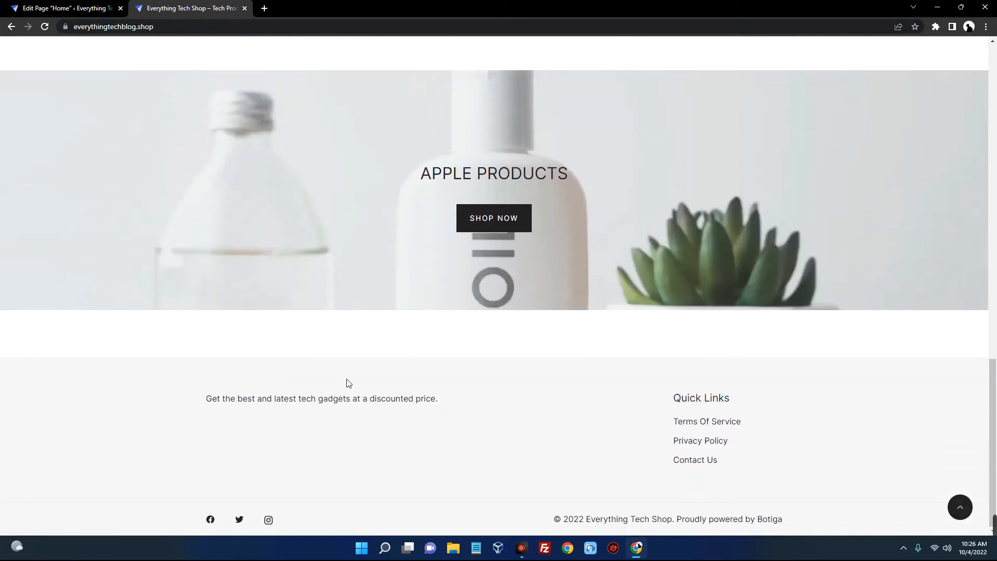
pyautogui.moveTo(322, 409); pyautogui.dragTo(484, 405)
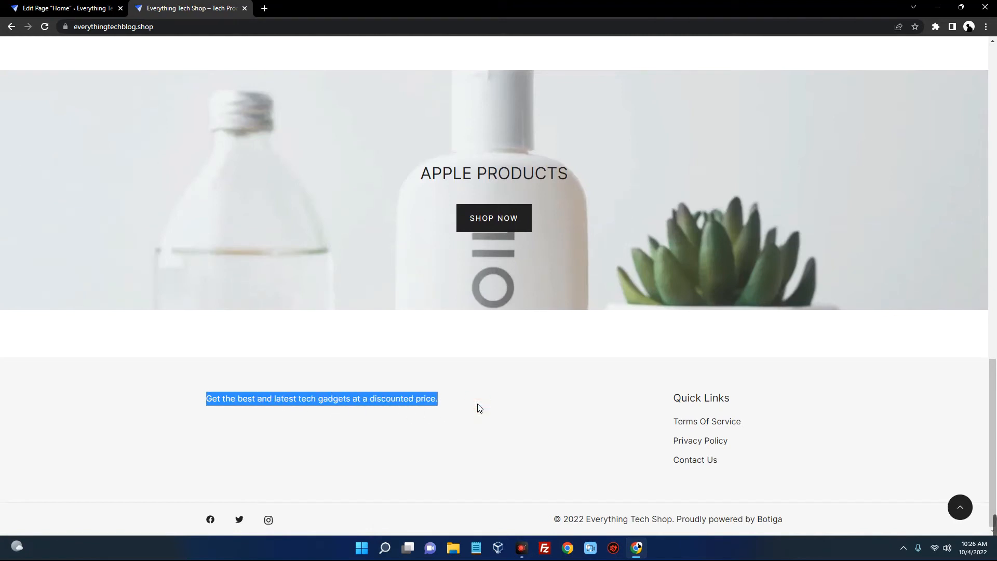
pyautogui.moveTo(669, 386); pyautogui.dragTo(754, 469)
pyautogui.click(762, 449)
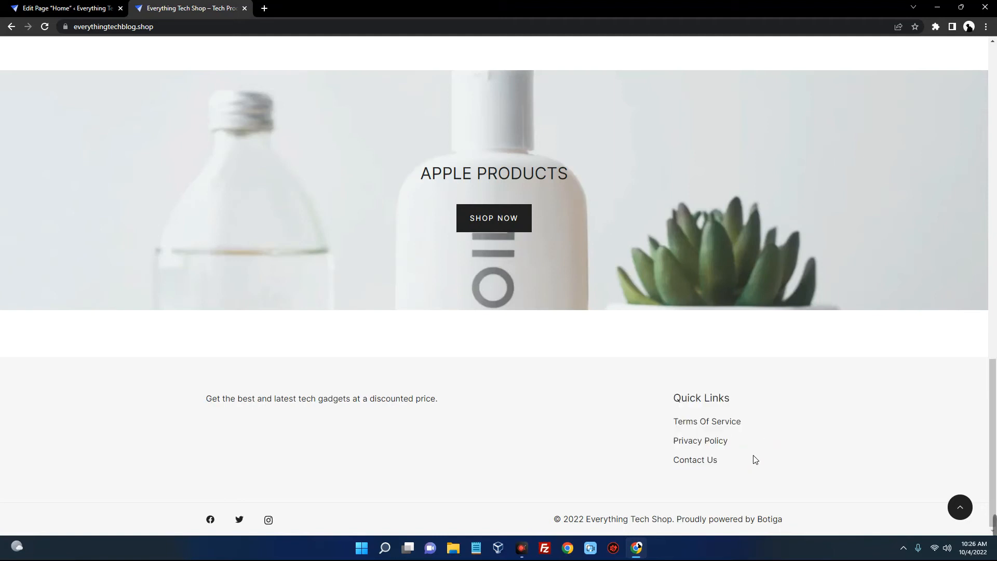
pyautogui.scroll(1, 757, 457)
pyautogui.scroll(-1, 754, 460)
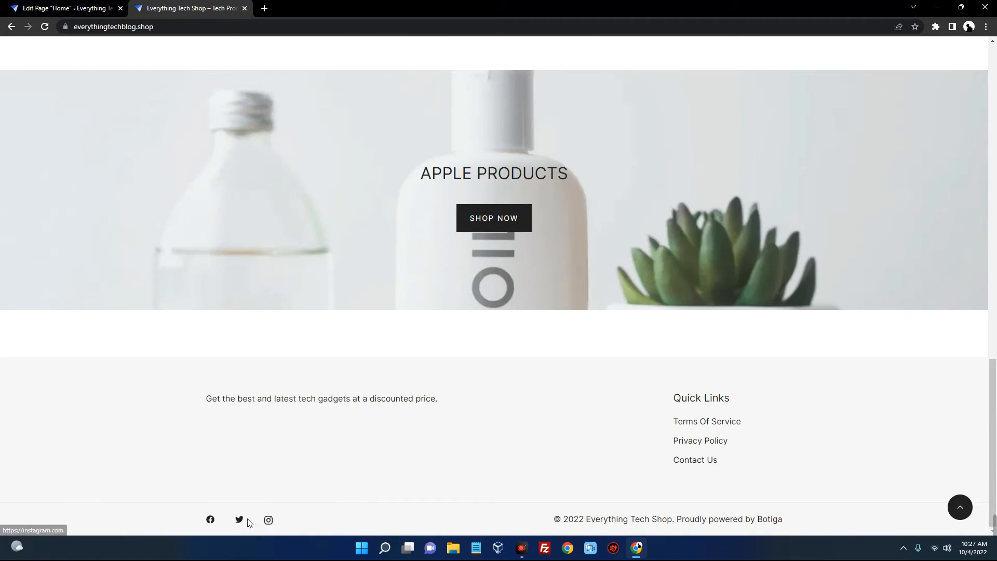
pyautogui.moveTo(563, 525); pyautogui.dragTo(678, 532)
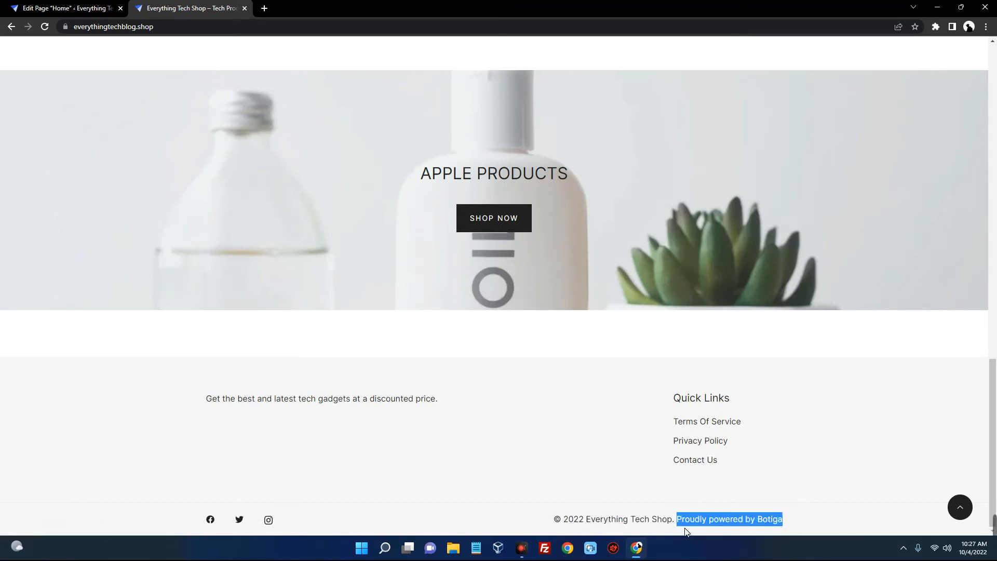
pyautogui.click(686, 531)
pyautogui.scroll(12, 724, 481)
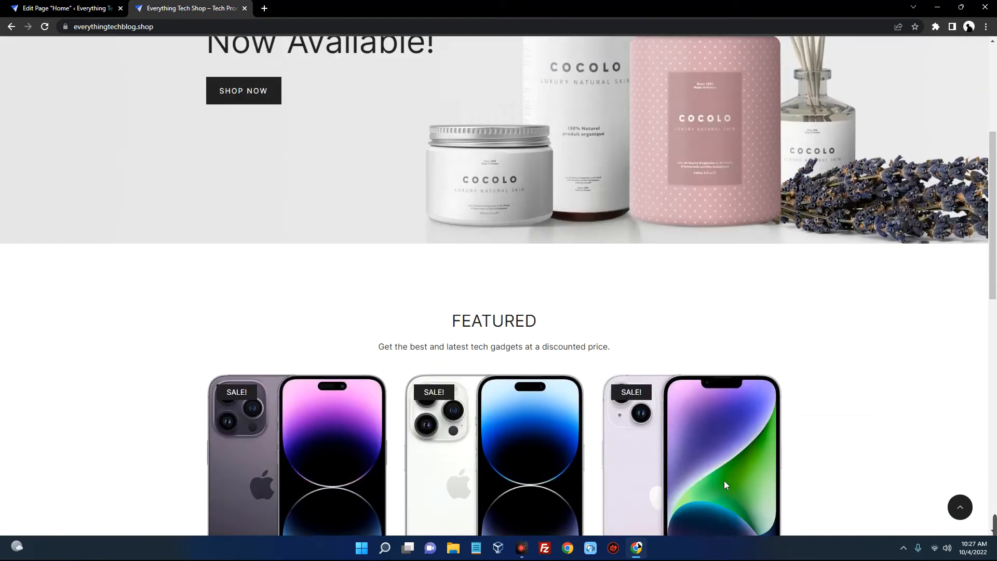
pyautogui.scroll(5, 724, 481)
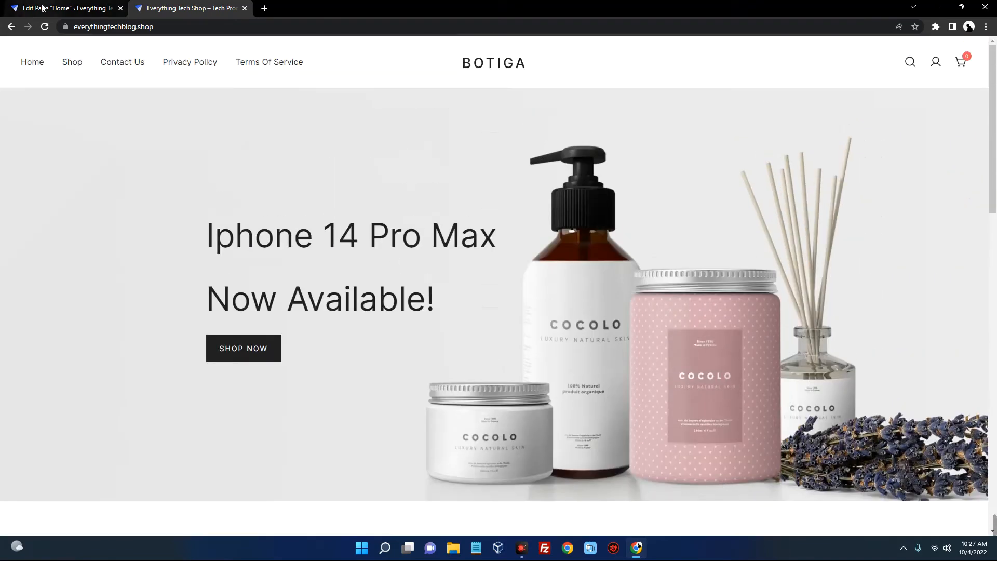
pyautogui.click(68, 9)
pyautogui.click(15, 52)
# In Customize > Footer Builder > Copyright, delete 'Proudly powered by {theme_author}' from the credits and publish
pyautogui.click(549, 84)
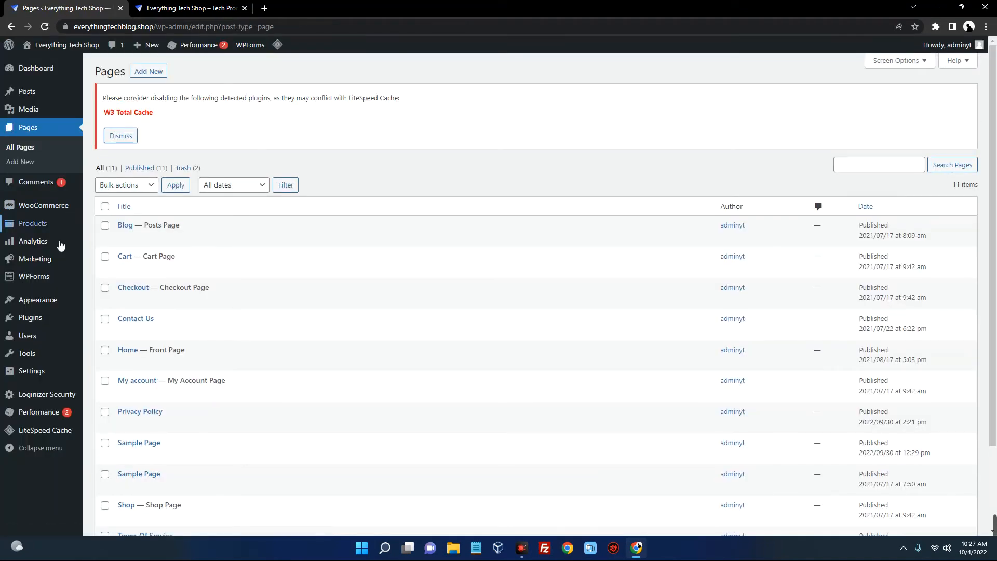
pyautogui.scroll(-1, 60, 244)
pyautogui.moveTo(50, 306)
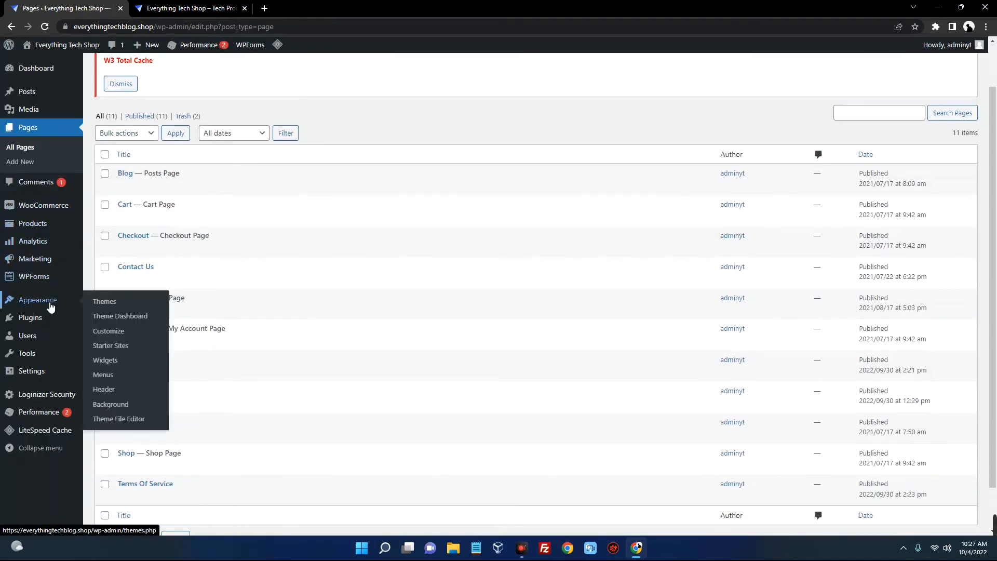
pyautogui.click(119, 338)
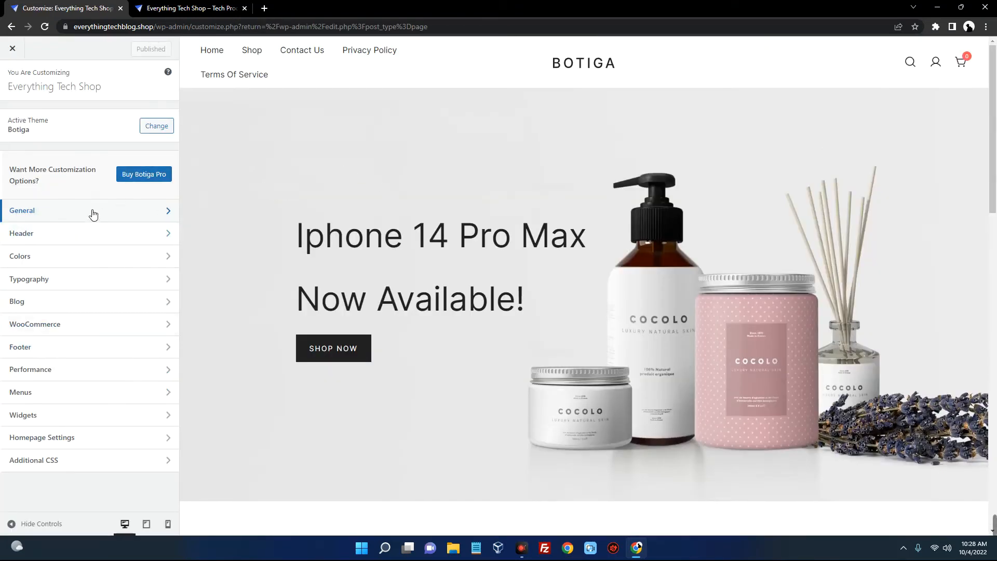
pyautogui.click(67, 347)
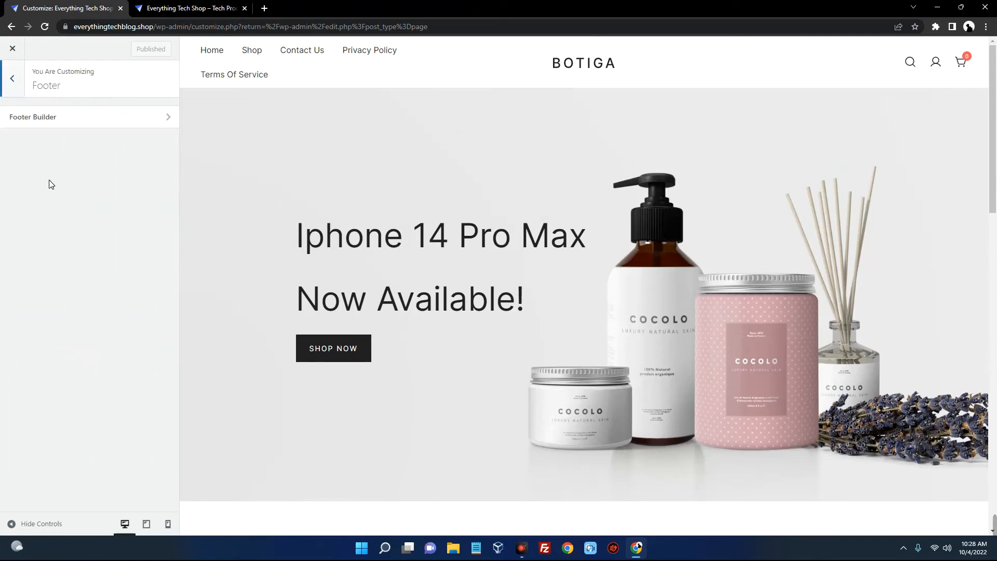
pyautogui.click(62, 122)
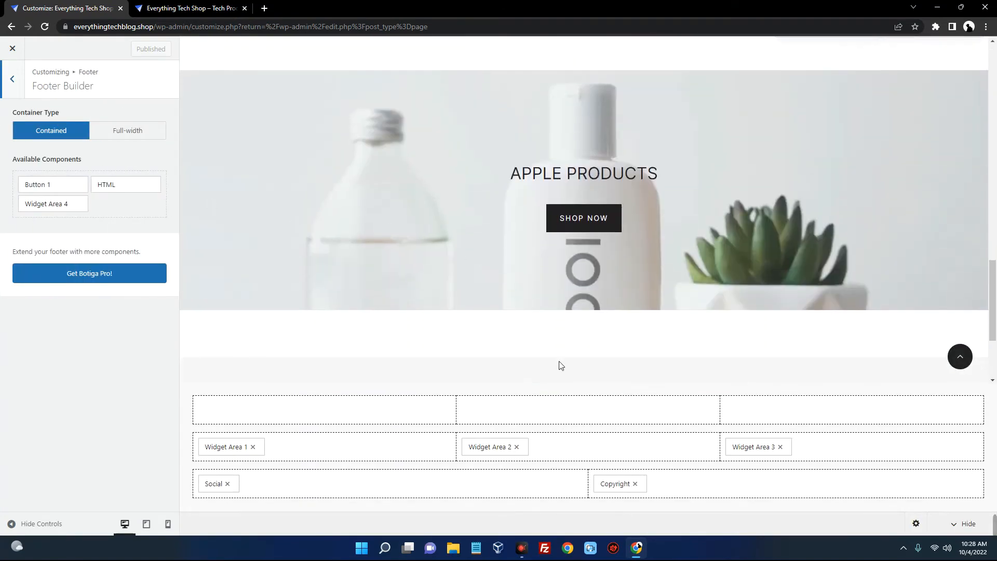
pyautogui.click(621, 495)
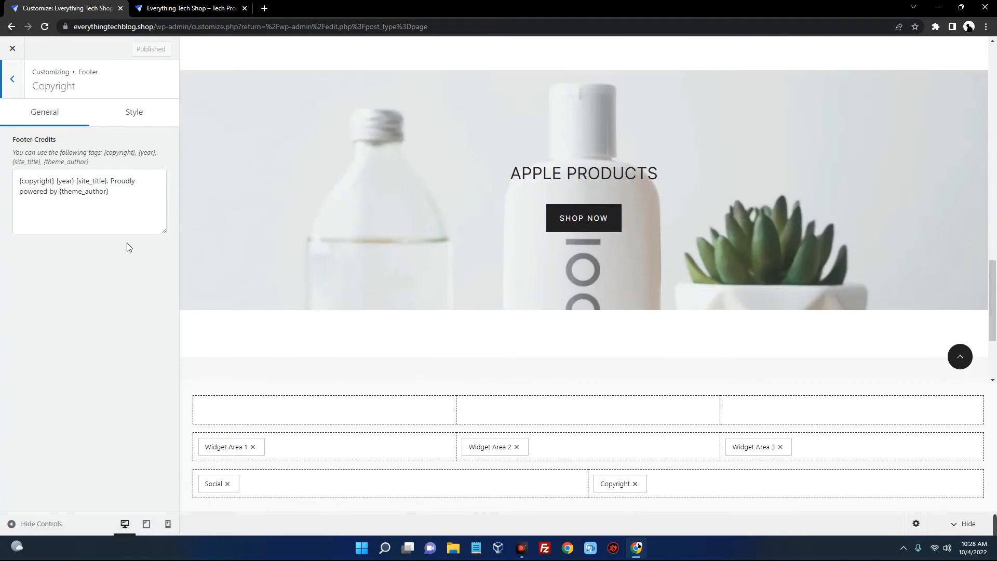
pyautogui.click(118, 190)
pyautogui.moveTo(111, 182); pyautogui.dragTo(127, 199)
pyautogui.press('BackSpace')
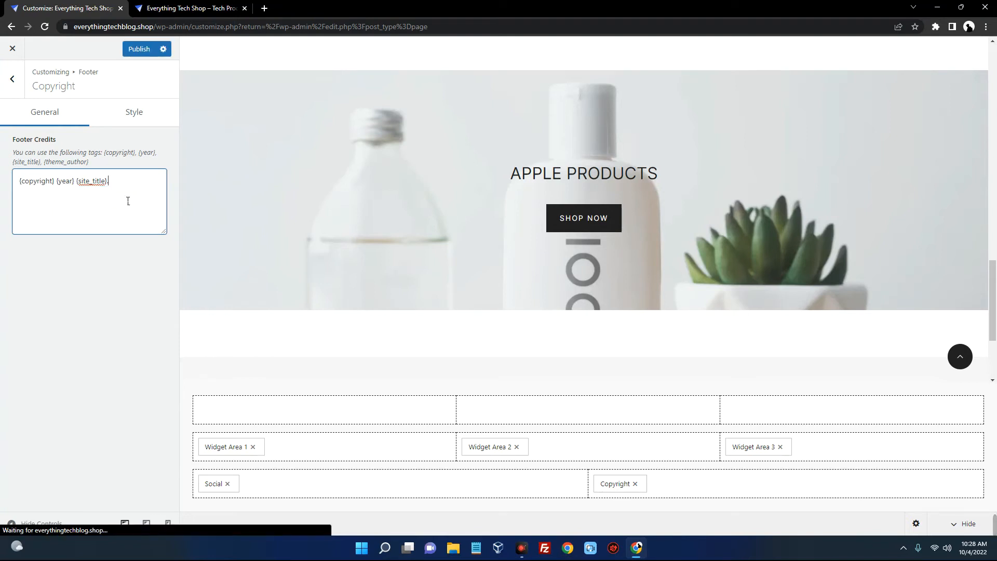
pyautogui.click(146, 50)
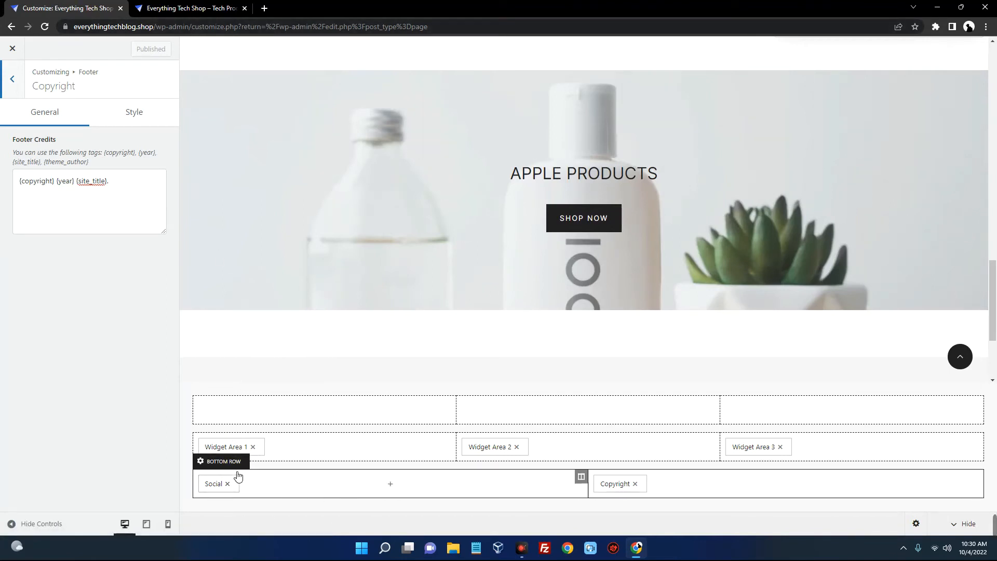
# Inspect the Facebook, Twitter and Instagram profile URLs, restoring the deleted Facebook URL, then view the live store
pyautogui.click(220, 490)
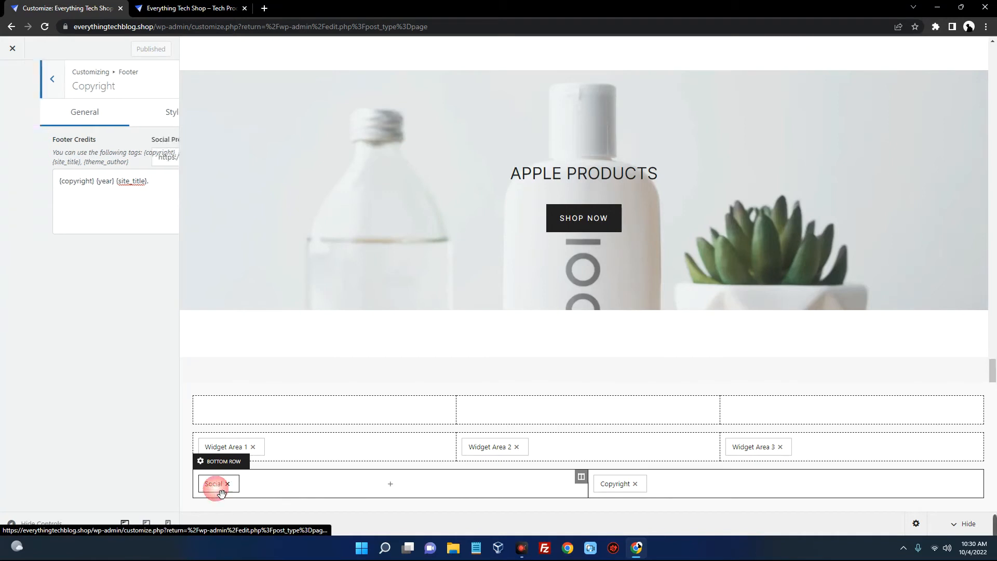
pyautogui.moveTo(104, 156); pyautogui.dragTo(21, 159)
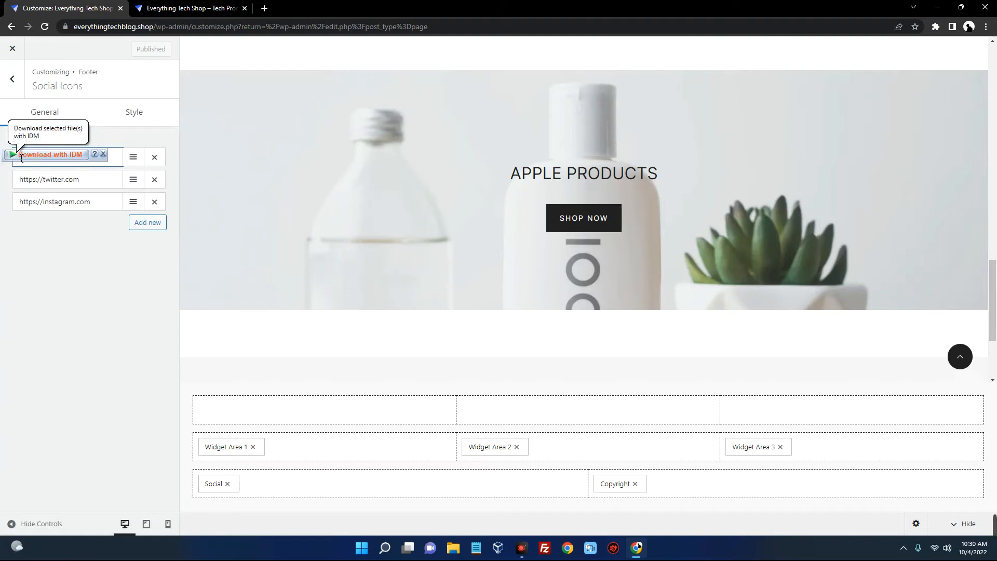
pyautogui.press('BackSpace')
pyautogui.click(86, 179)
pyautogui.click(107, 211)
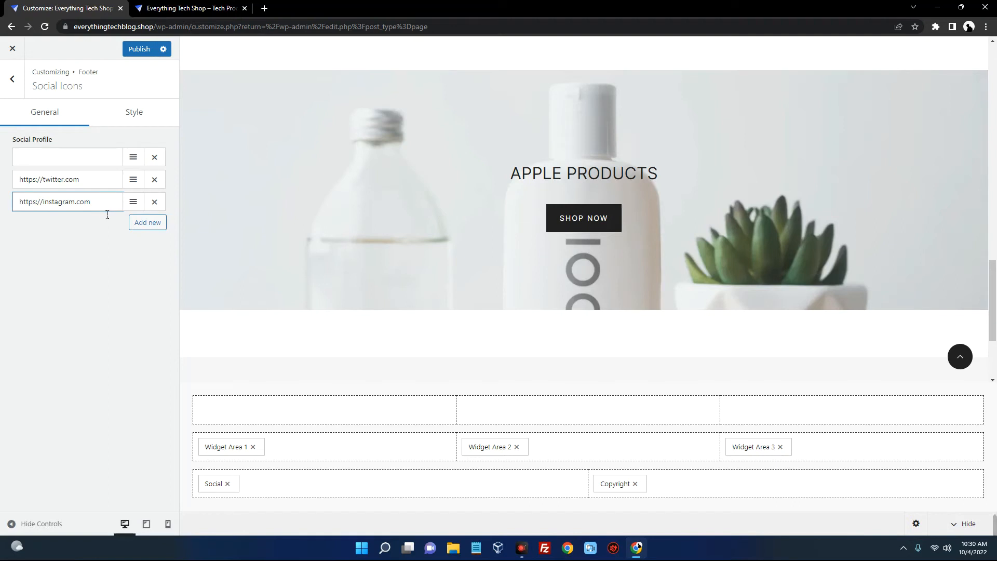
pyautogui.hotkey('ctrl', 'z')
pyautogui.click(89, 159)
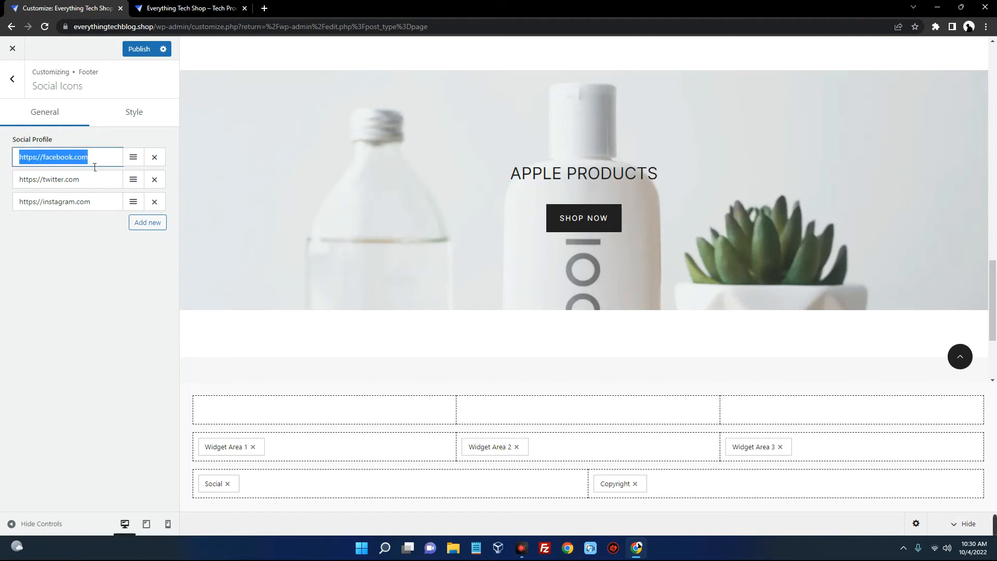
pyautogui.moveTo(95, 161); pyautogui.dragTo(5, 164)
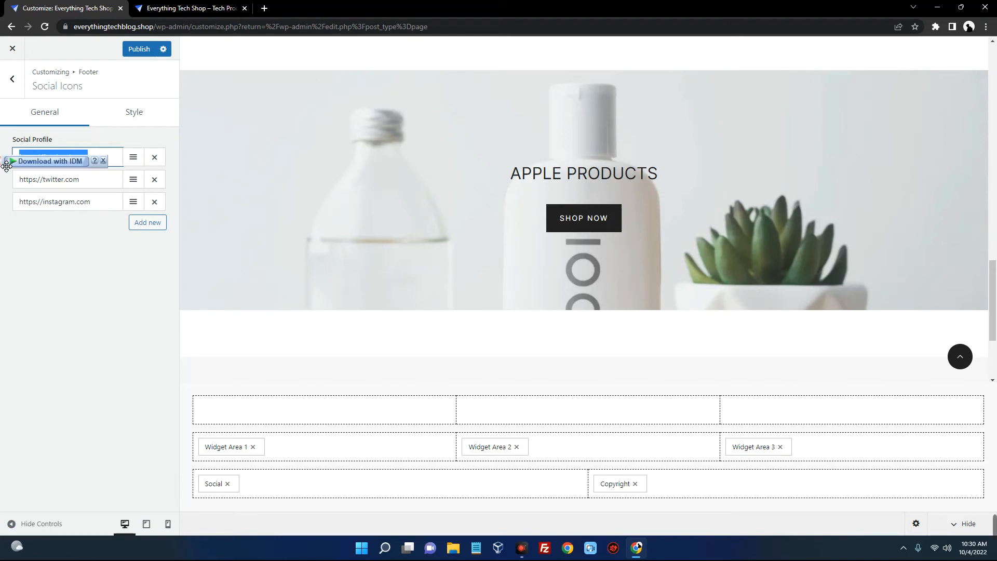
pyautogui.click(105, 237)
pyautogui.click(154, 11)
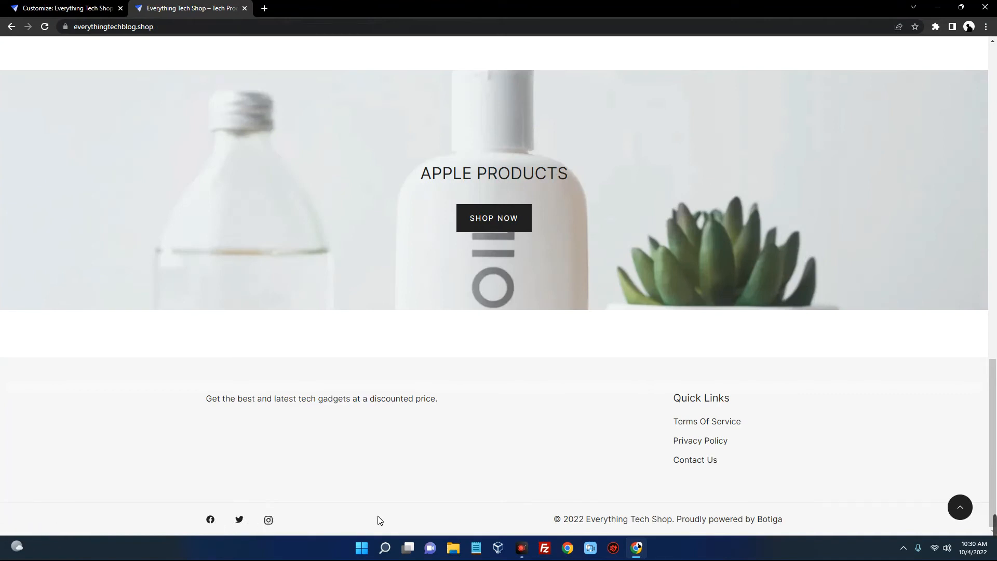
# Reload the store to check the new credit, Quick Links column and tagline, then return to the customizer
pyautogui.click(45, 28)
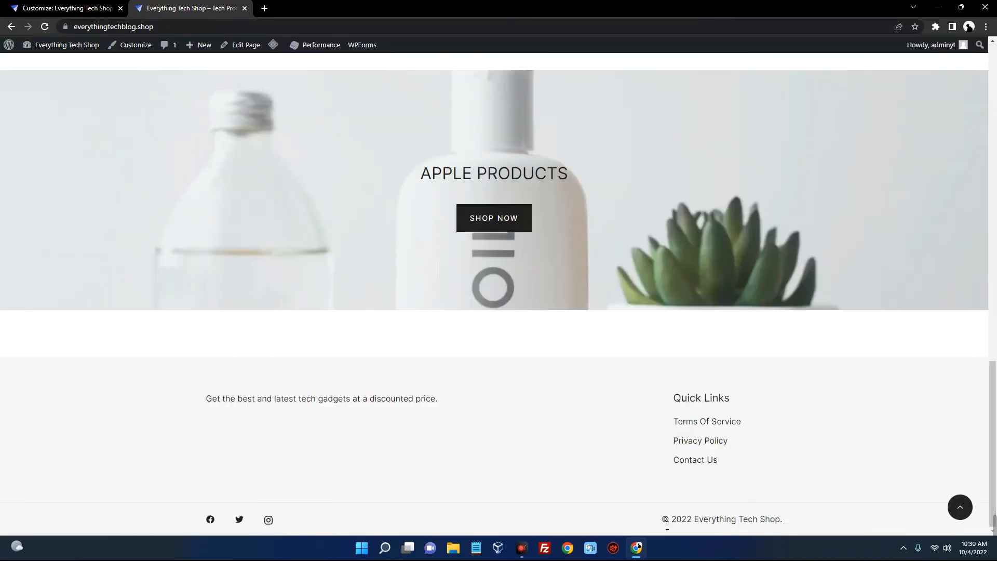
pyautogui.moveTo(668, 526); pyautogui.dragTo(794, 518)
pyautogui.click(792, 519)
pyautogui.moveTo(667, 399); pyautogui.dragTo(819, 440)
pyautogui.click(819, 440)
pyautogui.moveTo(448, 401); pyautogui.dragTo(206, 398)
pyautogui.scroll(20, 349, 408)
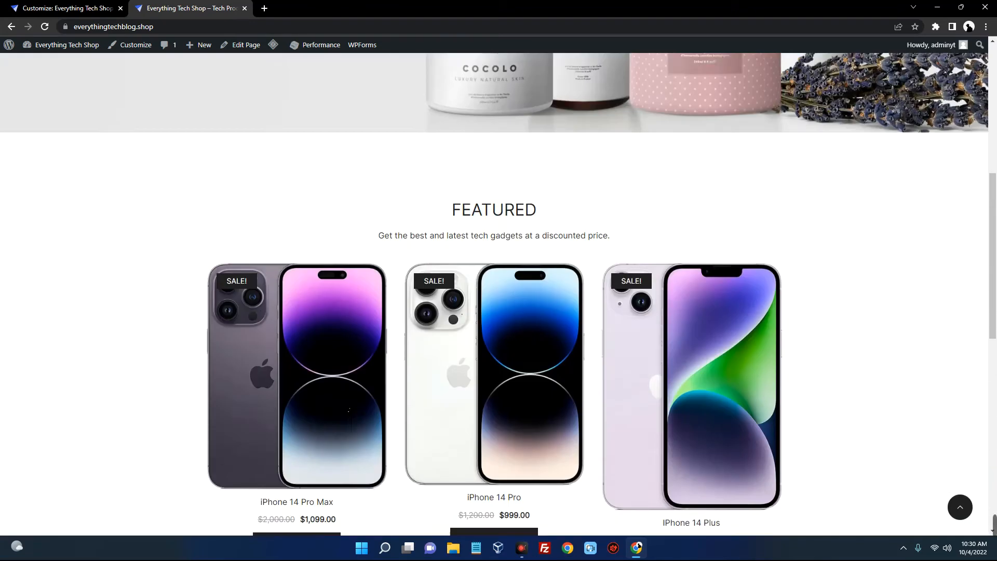
pyautogui.moveTo(481, 78); pyautogui.dragTo(482, 99)
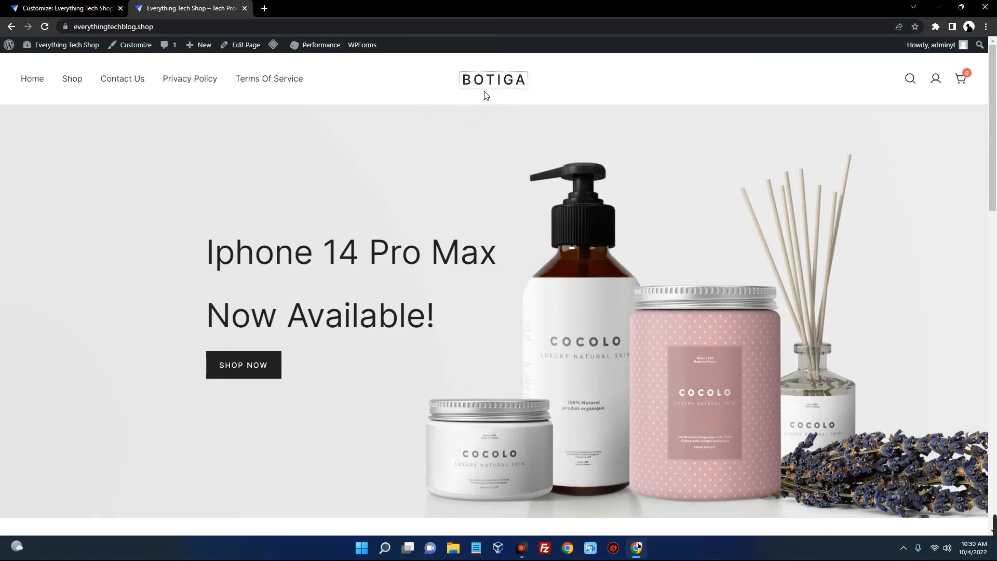
pyautogui.click(89, 14)
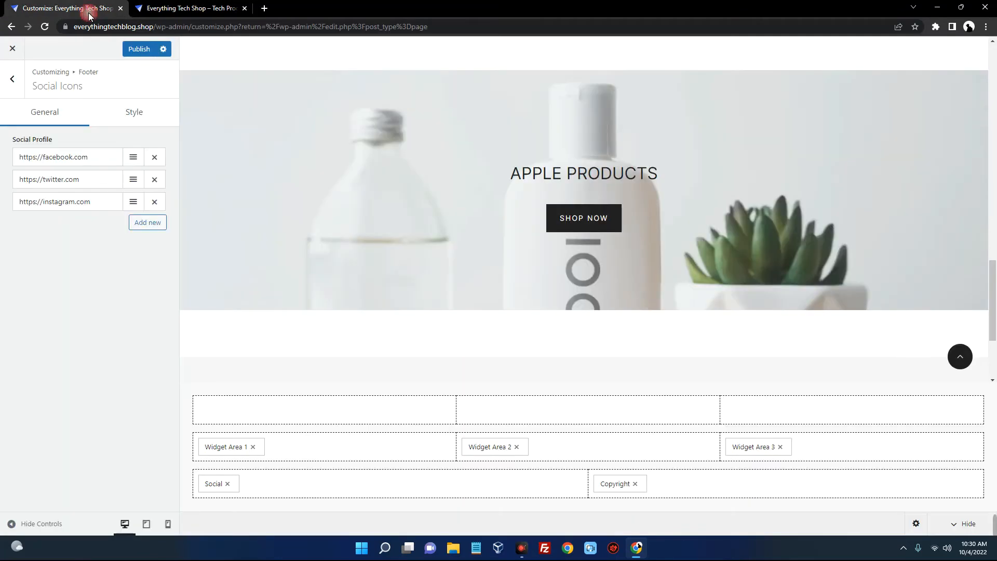
# Leave the footer social icons and open the header builder's logo settings
pyautogui.click(12, 79)
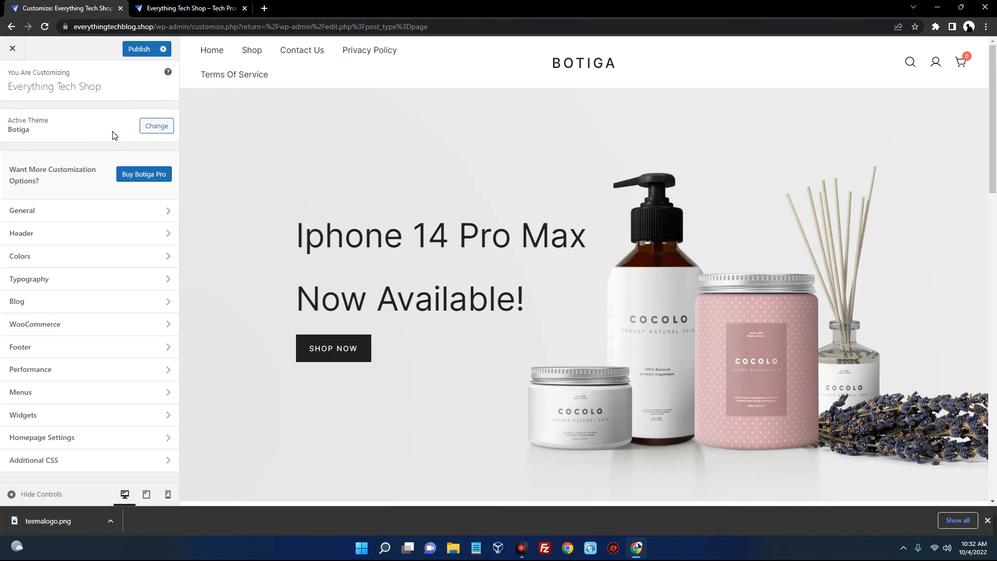
pyautogui.click(77, 236)
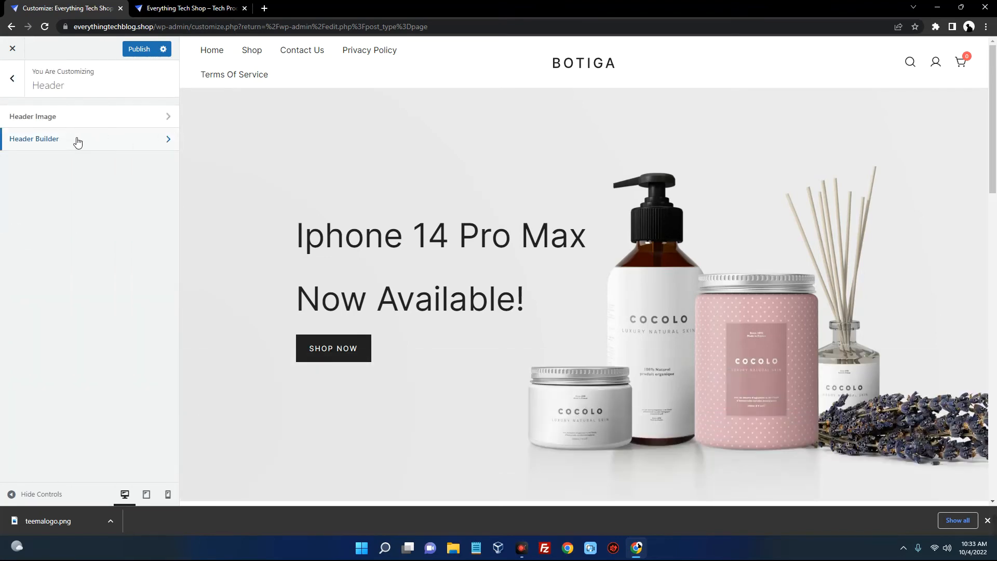
pyautogui.click(78, 140)
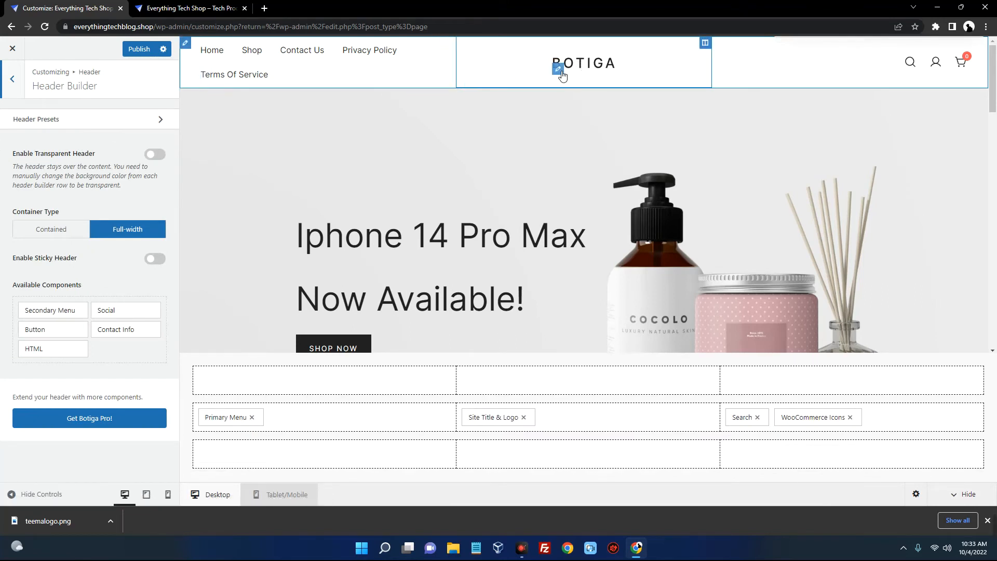
pyautogui.click(559, 70)
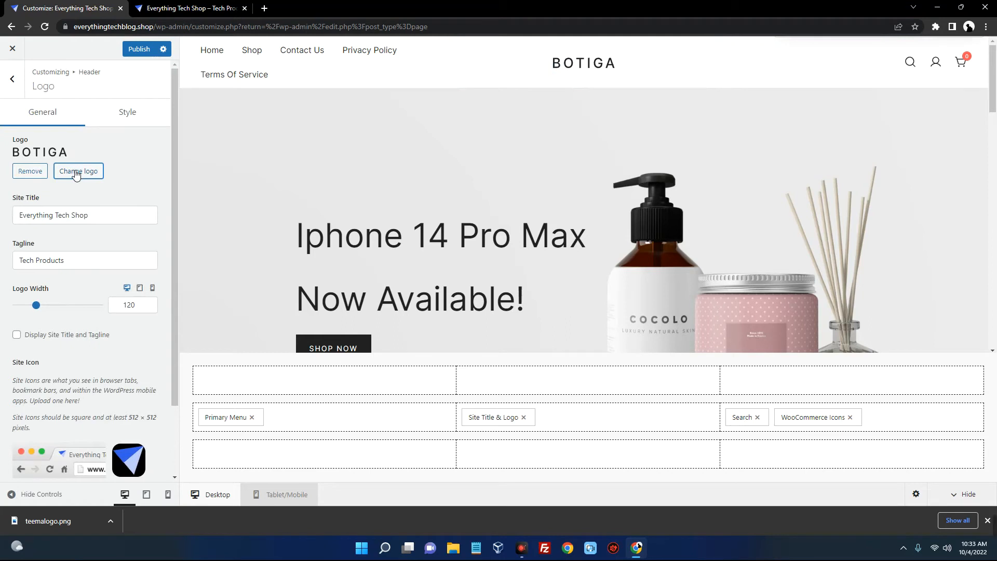
# Upload teemalogo.png as the new header logo, widening the crop to its full width
pyautogui.click(76, 172)
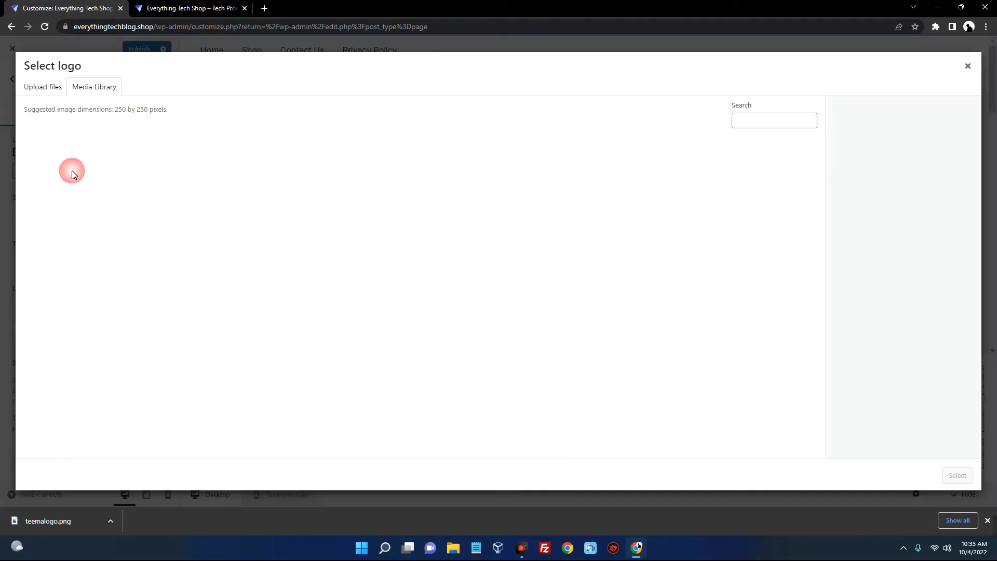
pyautogui.click(45, 90)
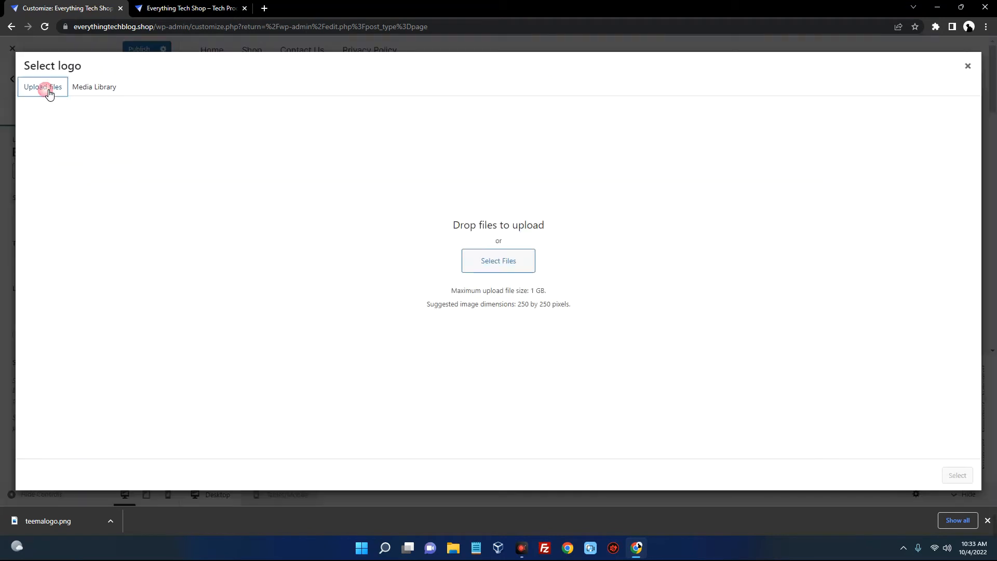
pyautogui.click(498, 261)
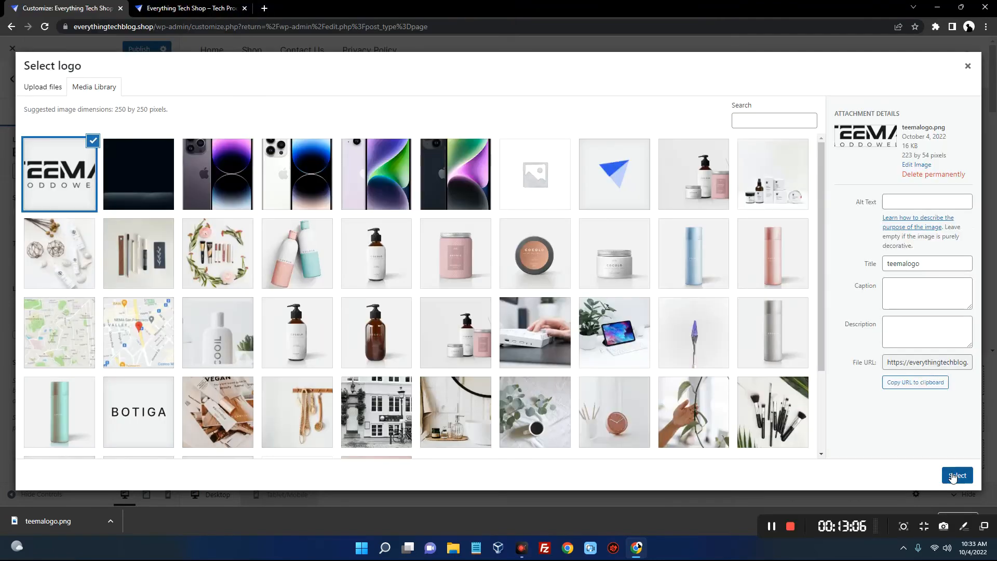
pyautogui.click(961, 477)
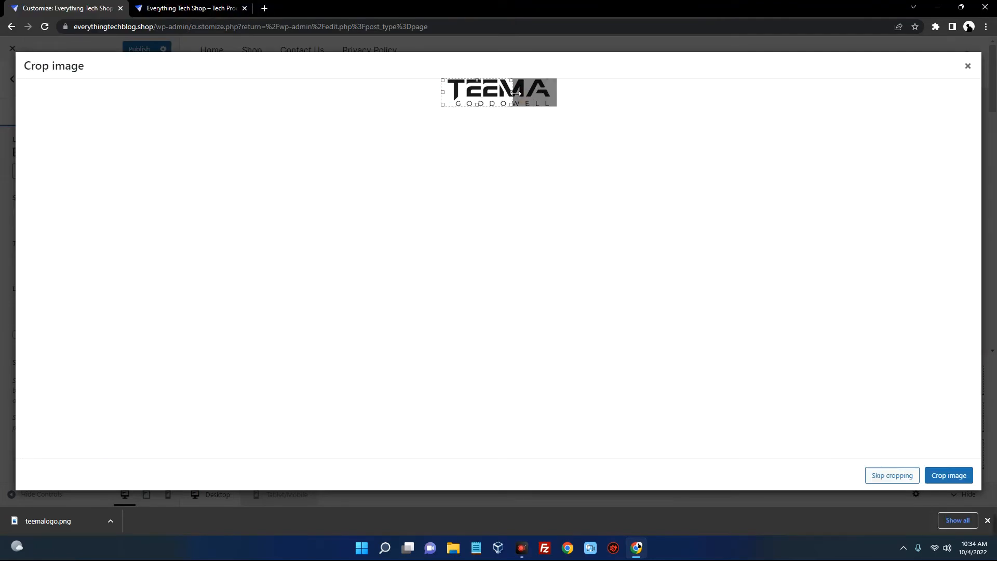
pyautogui.moveTo(516, 92); pyautogui.dragTo(563, 95)
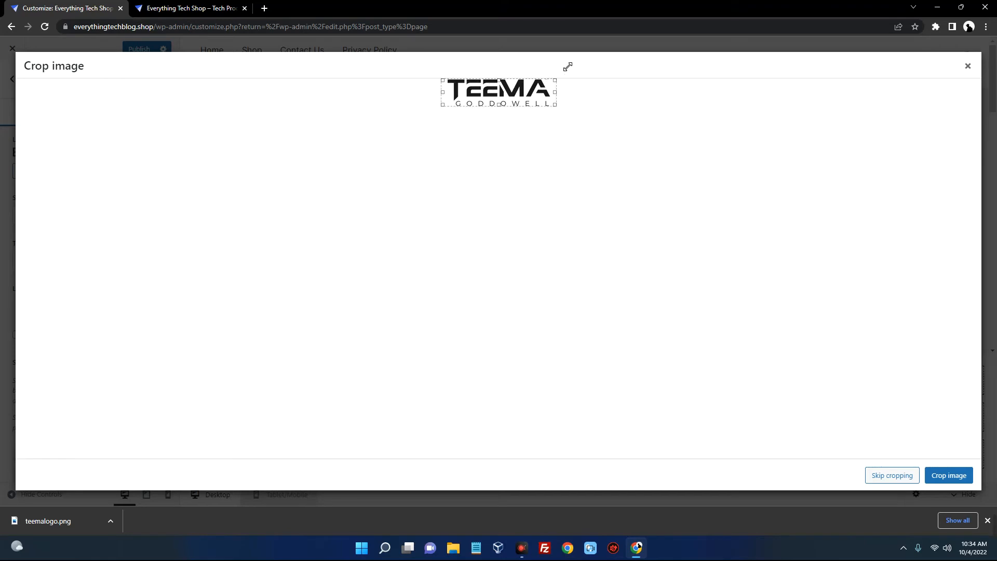
pyautogui.click(622, 225)
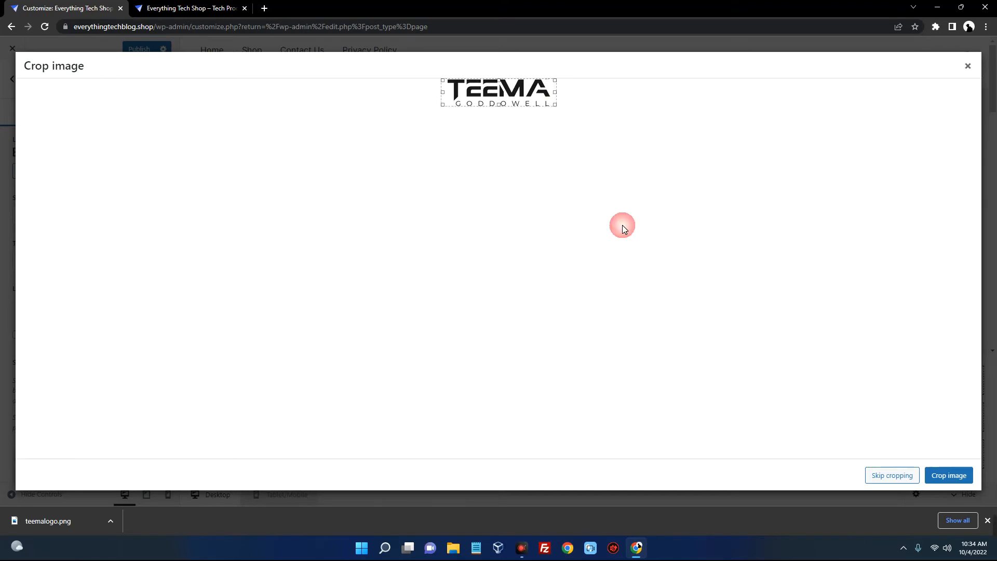
pyautogui.click(948, 475)
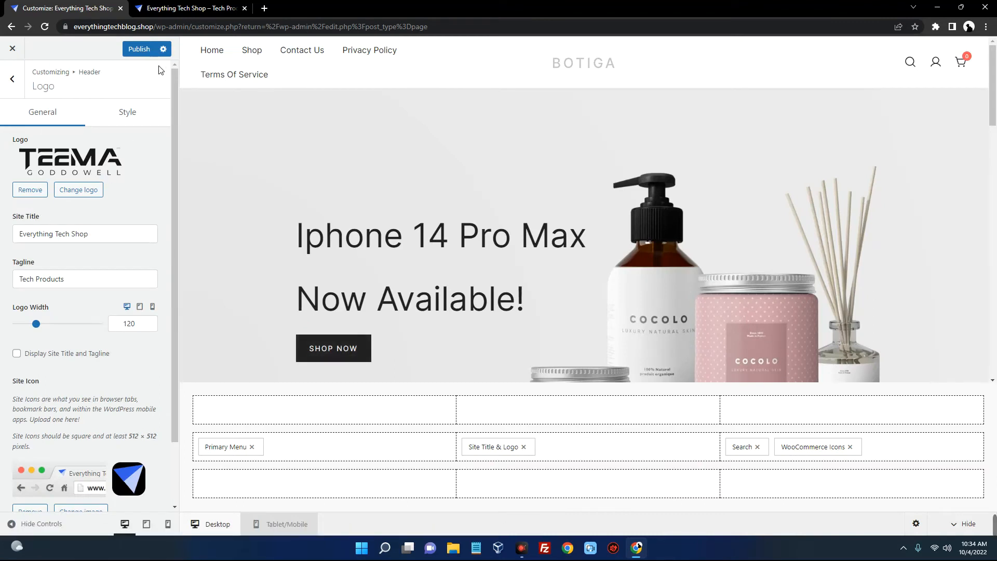
# Publish the TEEMA logo, then raise the logo width to 241 and publish again
pyautogui.click(139, 49)
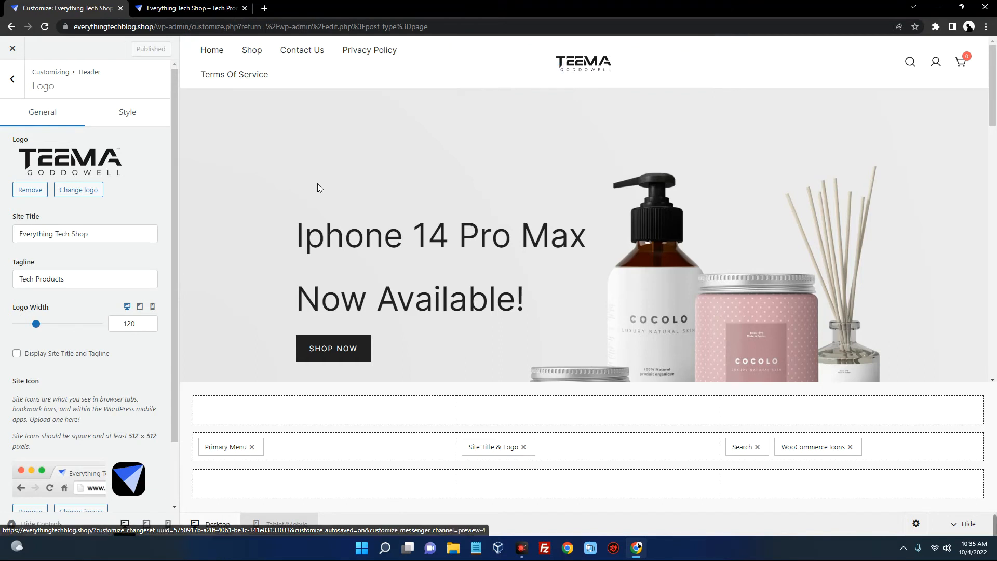
pyautogui.scroll(-2, 88, 234)
pyautogui.moveTo(36, 254); pyautogui.dragTo(60, 255)
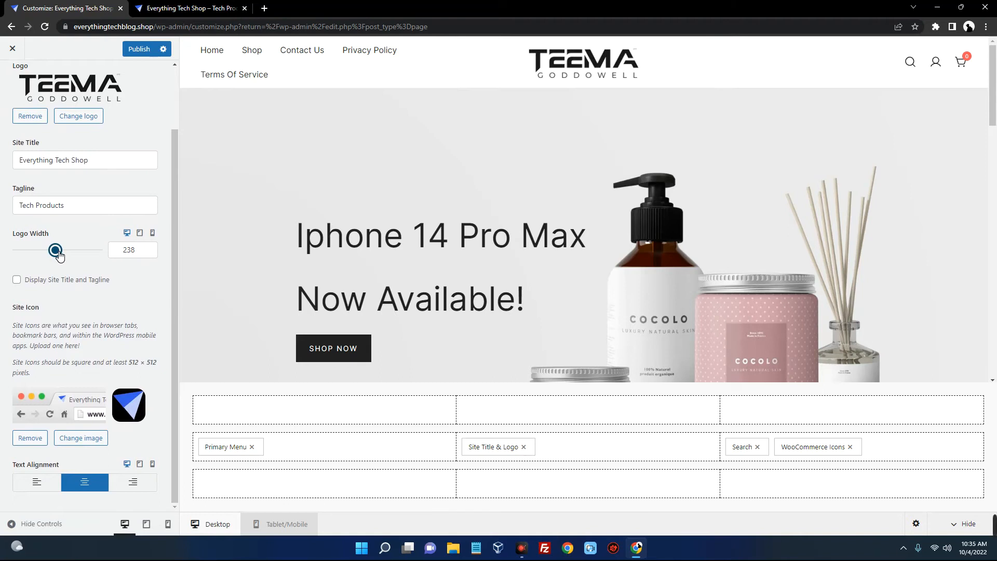
pyautogui.moveTo(60, 255); pyautogui.dragTo(60, 256)
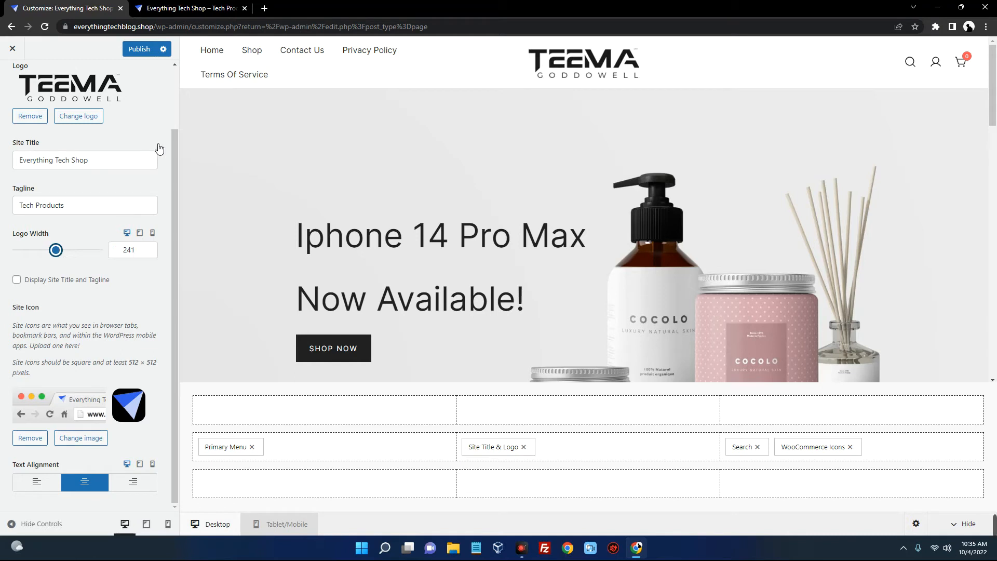
pyautogui.click(140, 49)
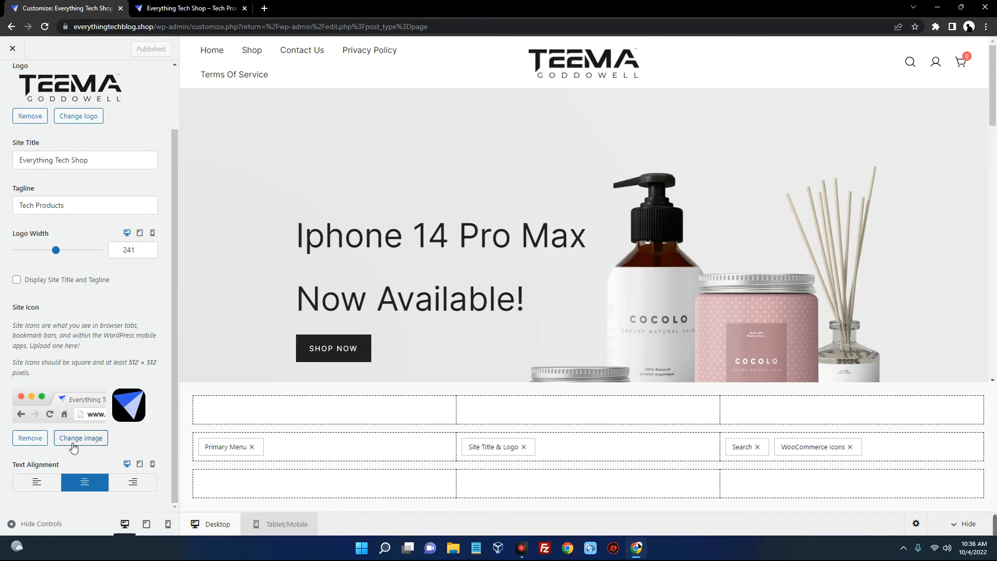
# Upload teemalogo.png and choose it as the new site icon image
pyautogui.click(102, 438)
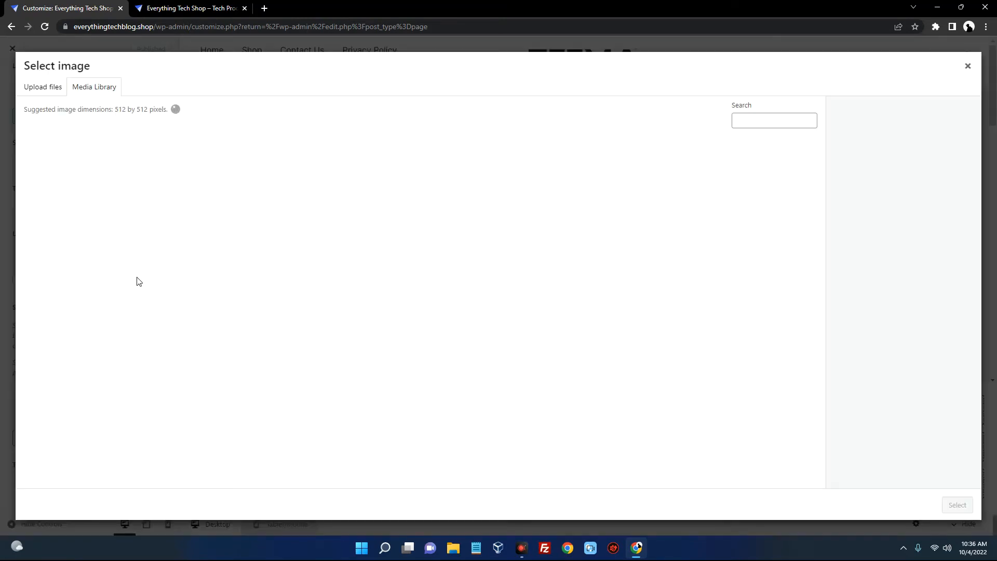
pyautogui.click(47, 88)
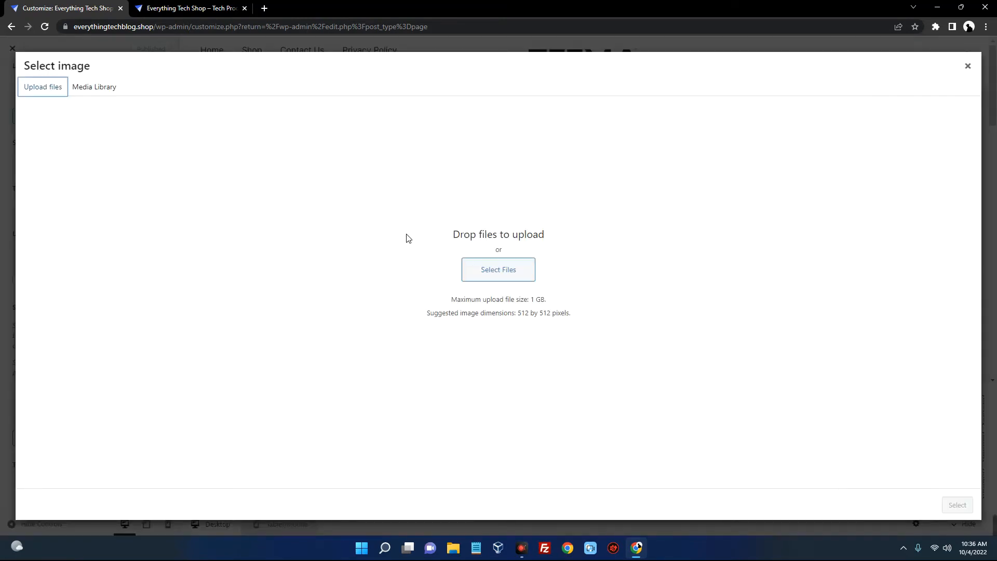
pyautogui.click(503, 272)
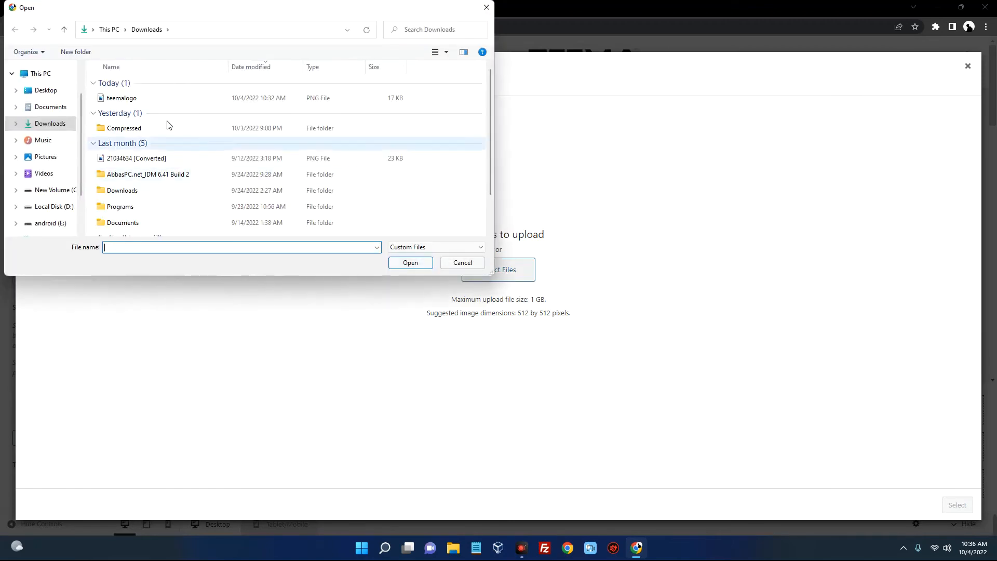
pyautogui.doubleClick(148, 100)
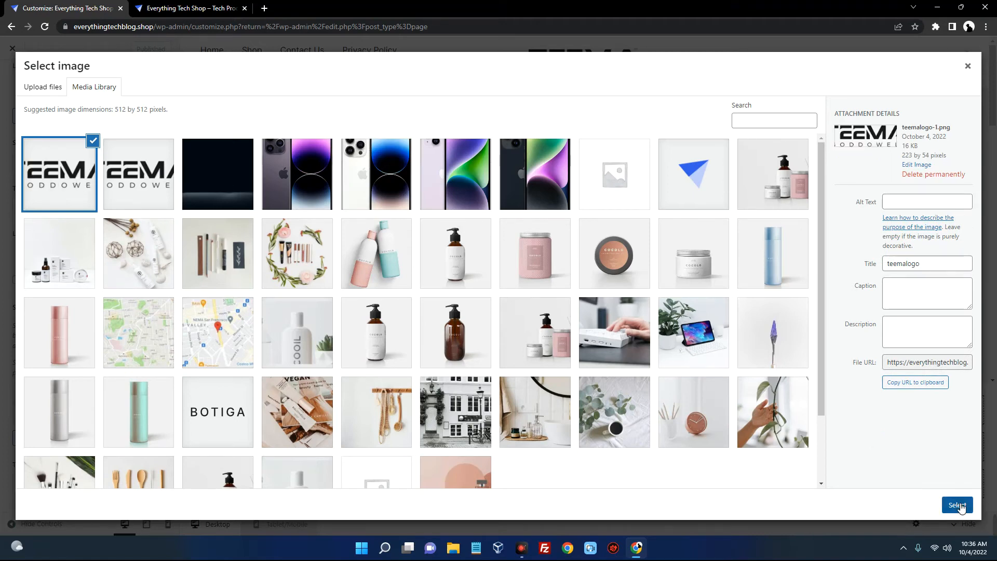
pyautogui.click(958, 505)
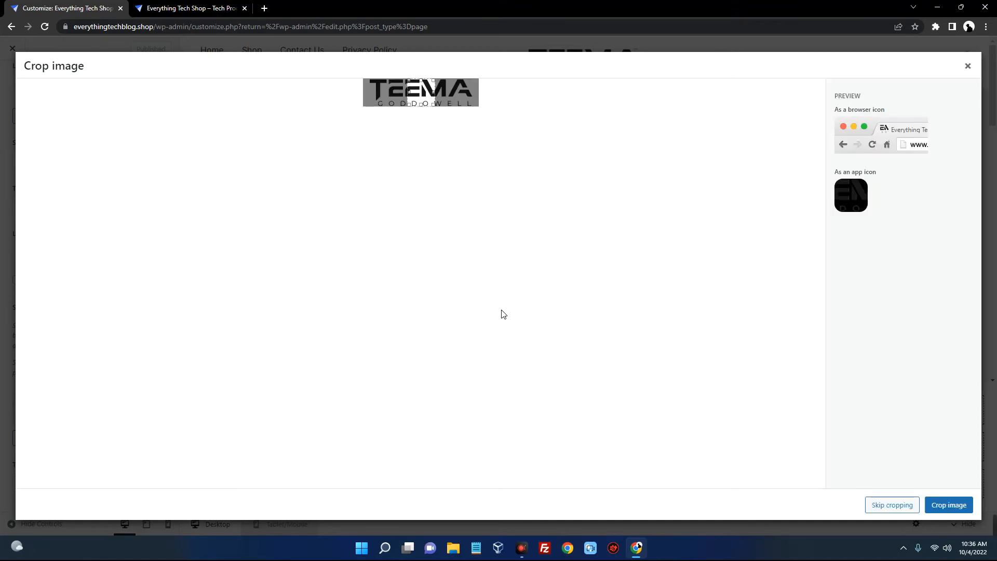
# Crop the square around the TEEMA logo's T and publish the site icon
pyautogui.moveTo(421, 95); pyautogui.dragTo(393, 107)
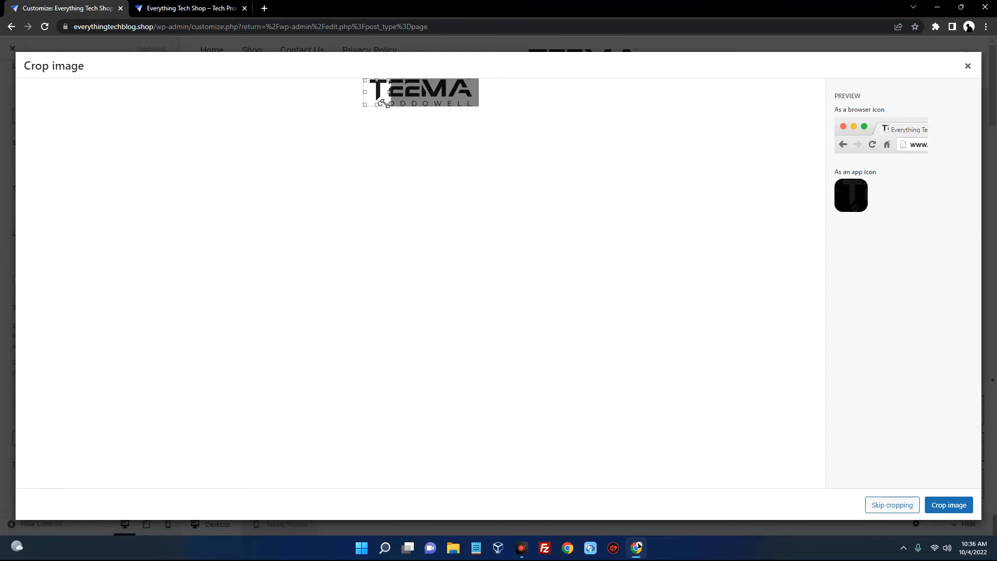
pyautogui.moveTo(379, 94); pyautogui.dragTo(377, 96)
pyautogui.click(954, 505)
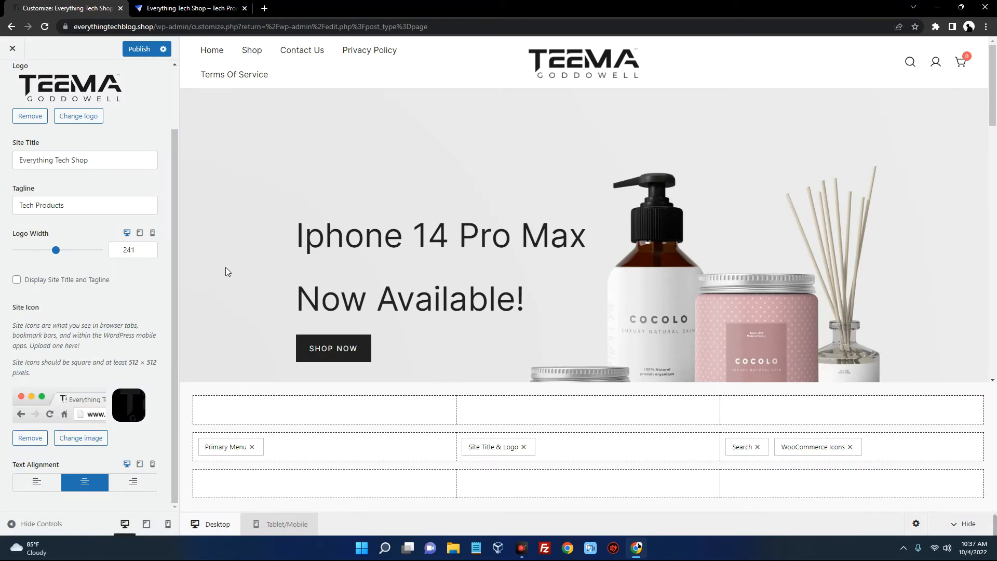
pyautogui.click(139, 49)
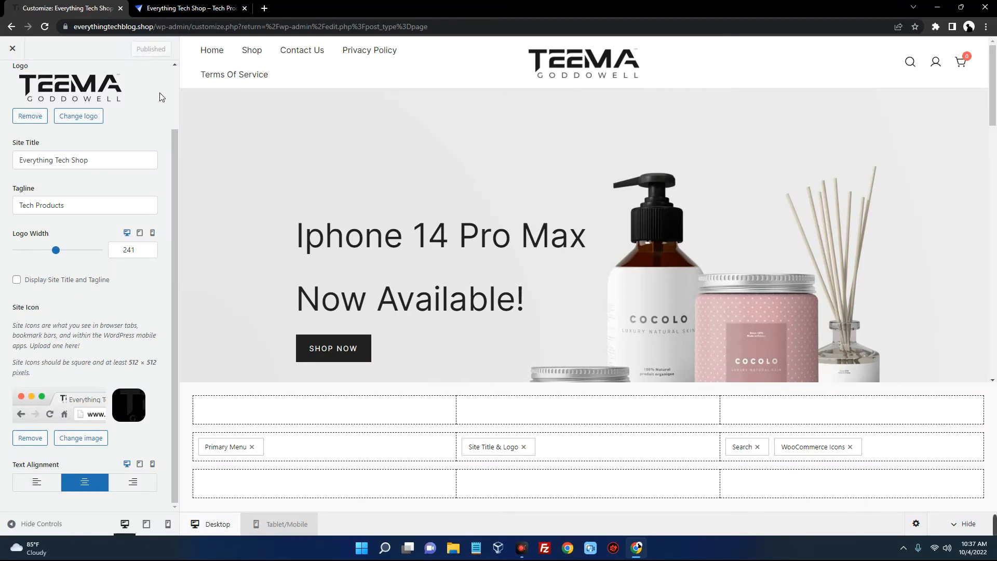
# Reload the live shop site to see the new TEEMA logo
pyautogui.click(167, 8)
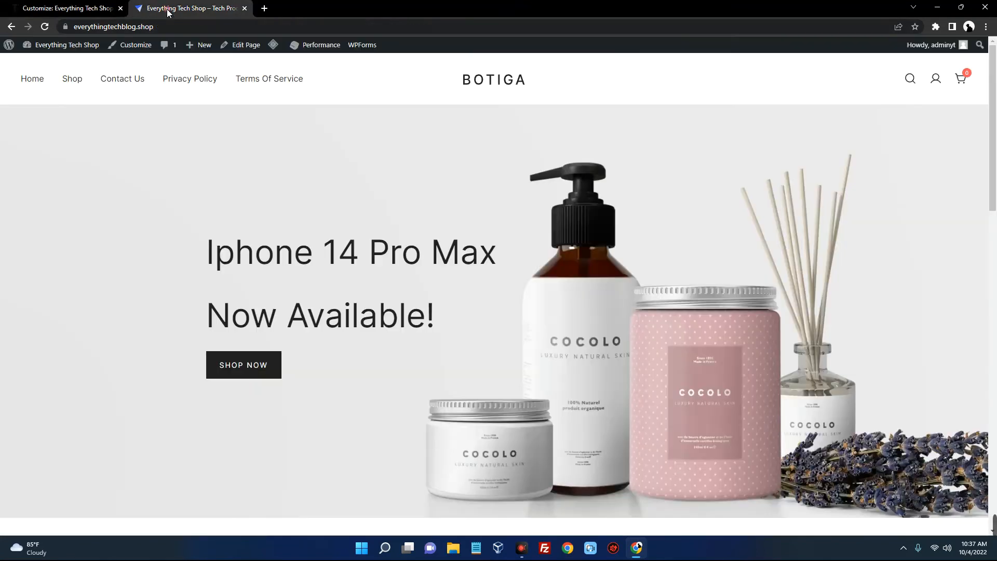
pyautogui.rightClick(207, 146)
pyautogui.click(46, 27)
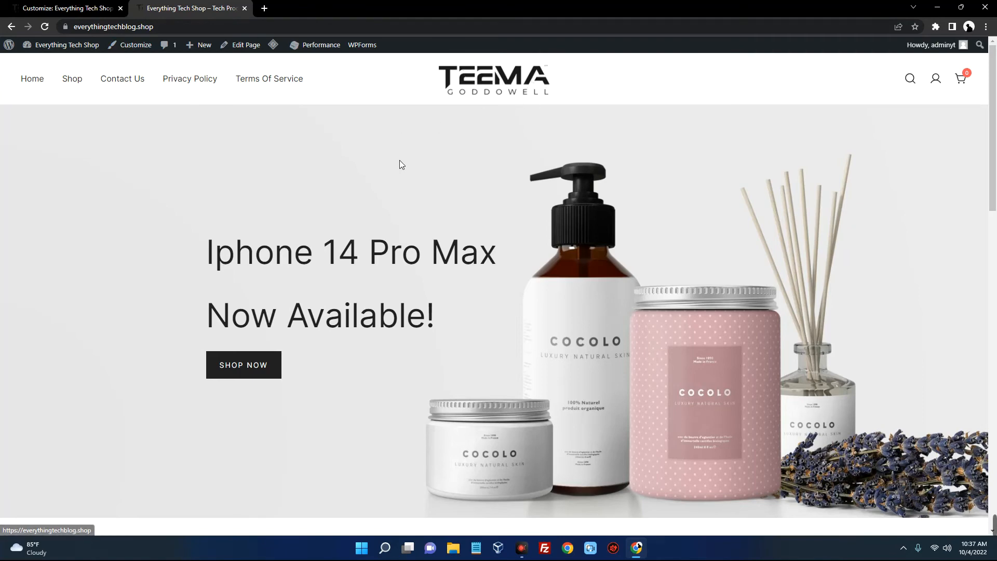
# Scroll the storefront homepage to the featured iPhone 14 Pro Max
pyautogui.scroll(-1, 401, 160)
pyautogui.scroll(-10, 401, 160)
pyautogui.scroll(1, 401, 160)
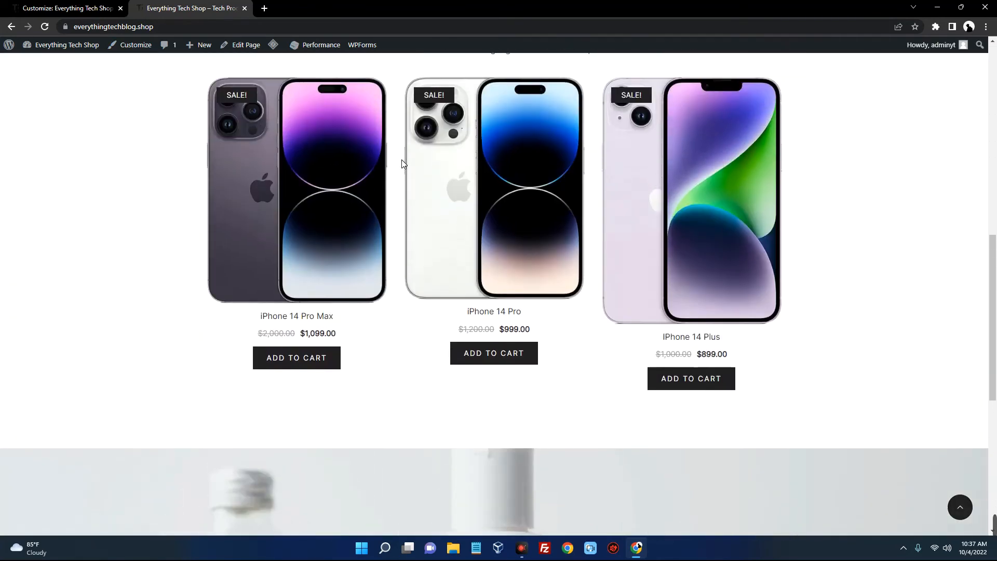
pyautogui.scroll(-6, 401, 160)
pyautogui.scroll(-1, 401, 159)
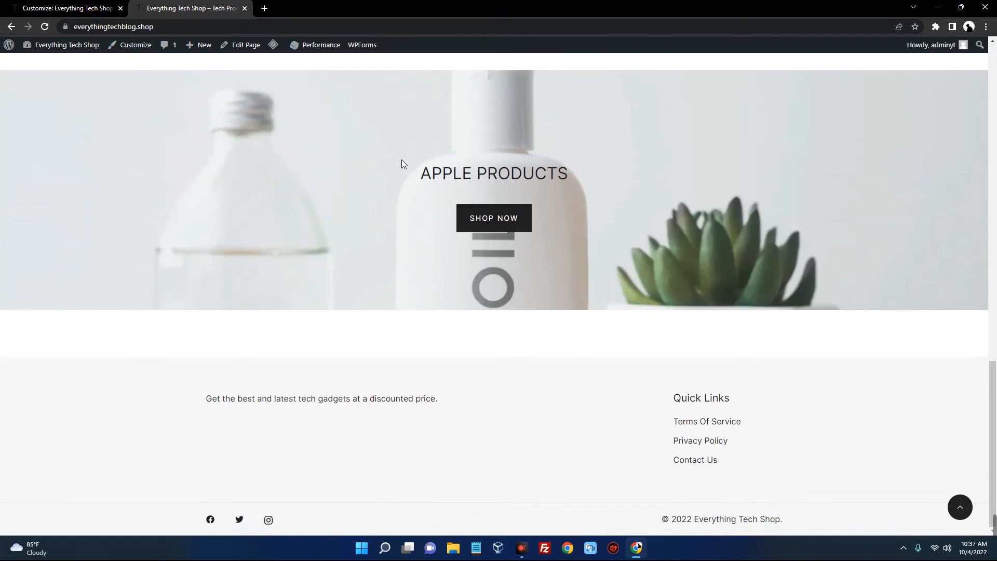
pyautogui.scroll(15, 401, 161)
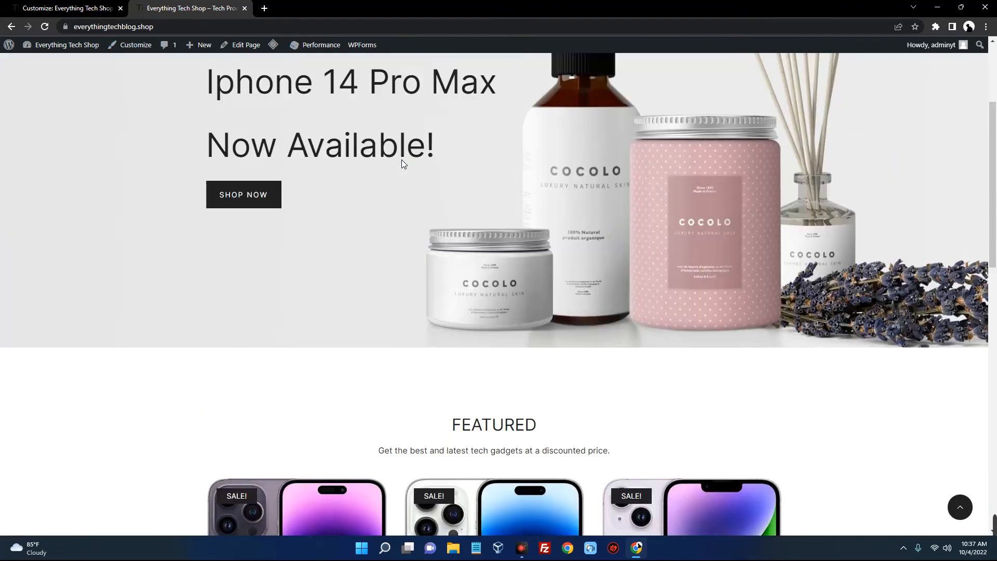
pyautogui.scroll(3, 402, 161)
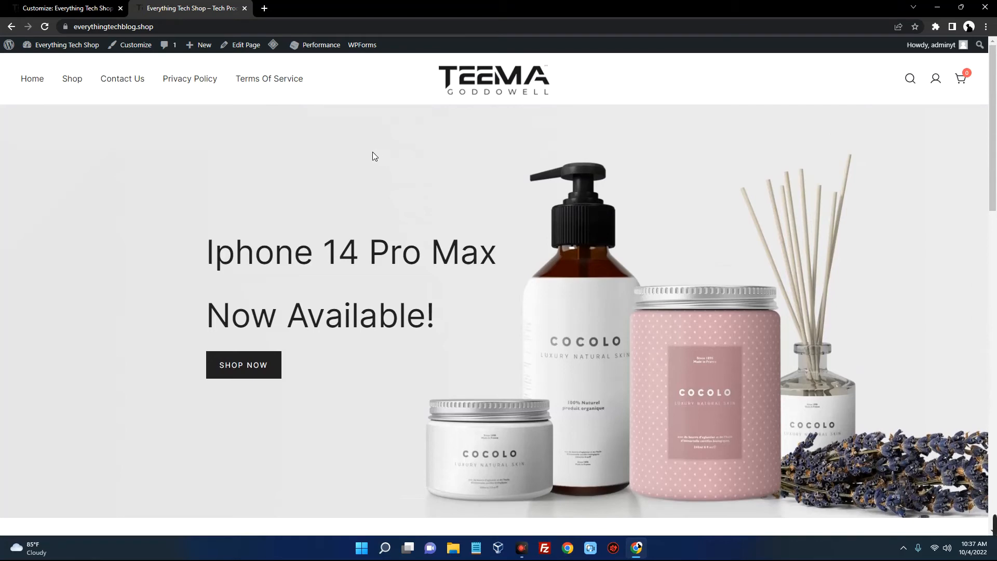
pyautogui.scroll(-8, 356, 150)
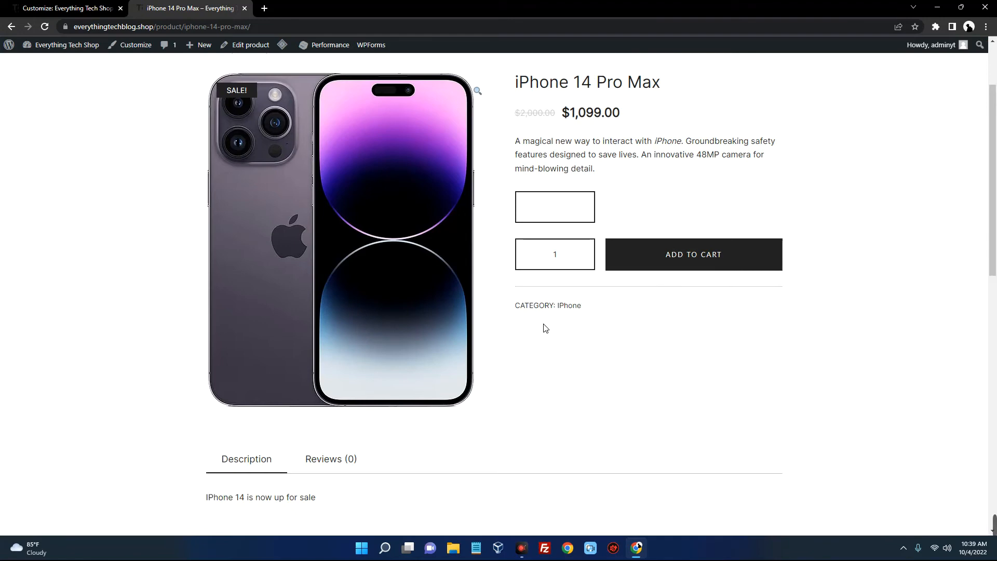
# Add the iPhone 14 Pro Max to the cart and view the cart
pyautogui.scroll(2, 546, 328)
pyautogui.scroll(-3, 679, 279)
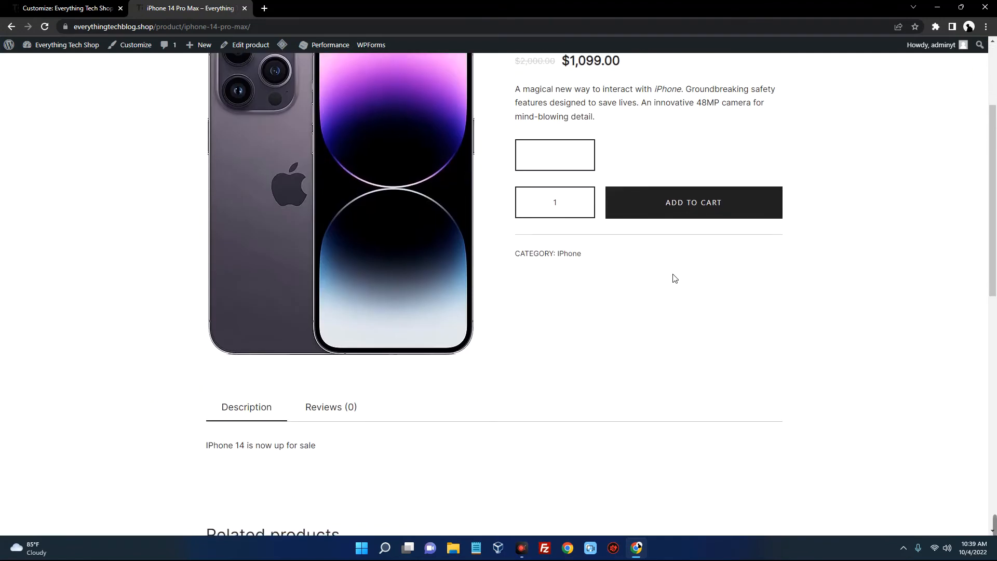
pyautogui.click(656, 206)
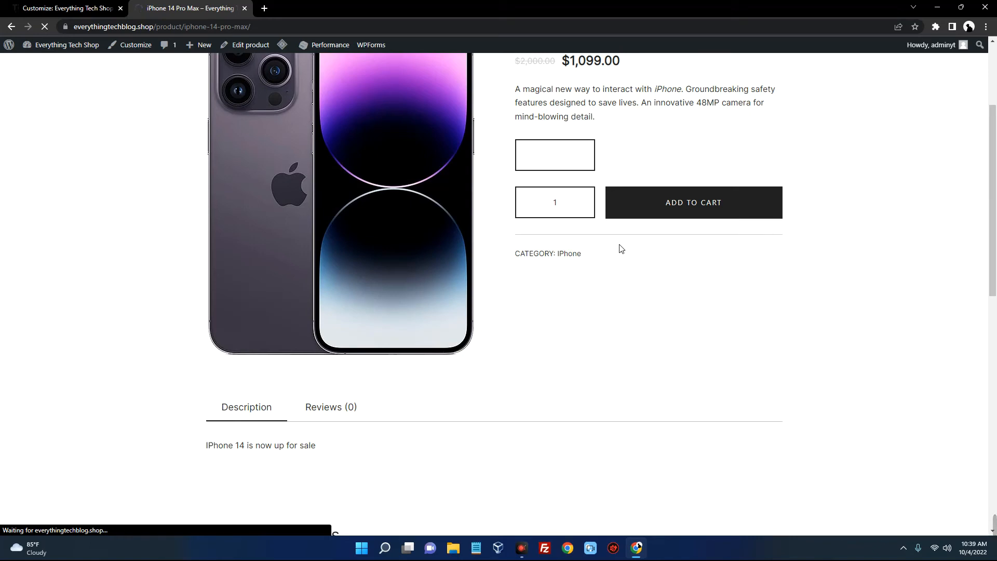
pyautogui.scroll(3, 686, 242)
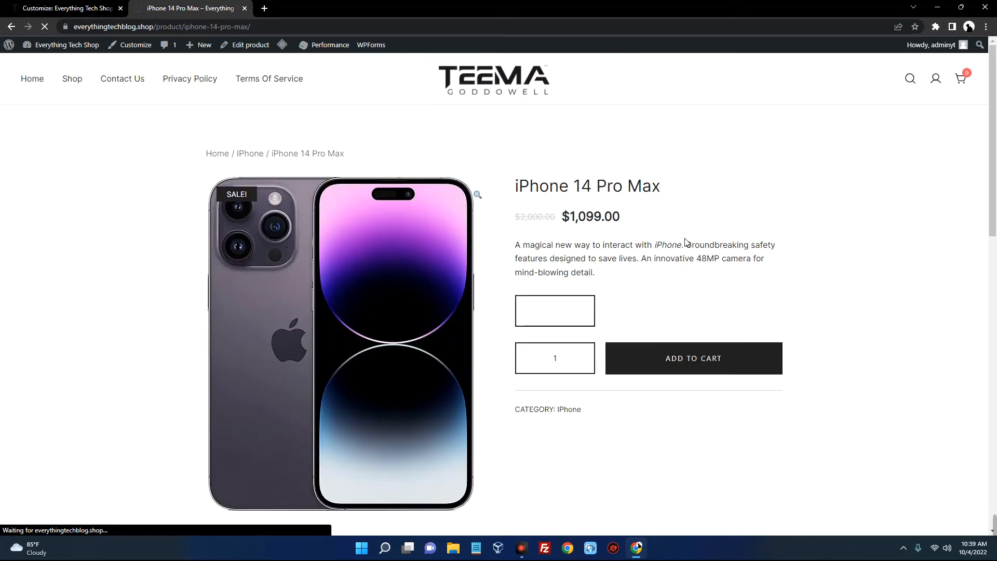
pyautogui.scroll(-3, 686, 242)
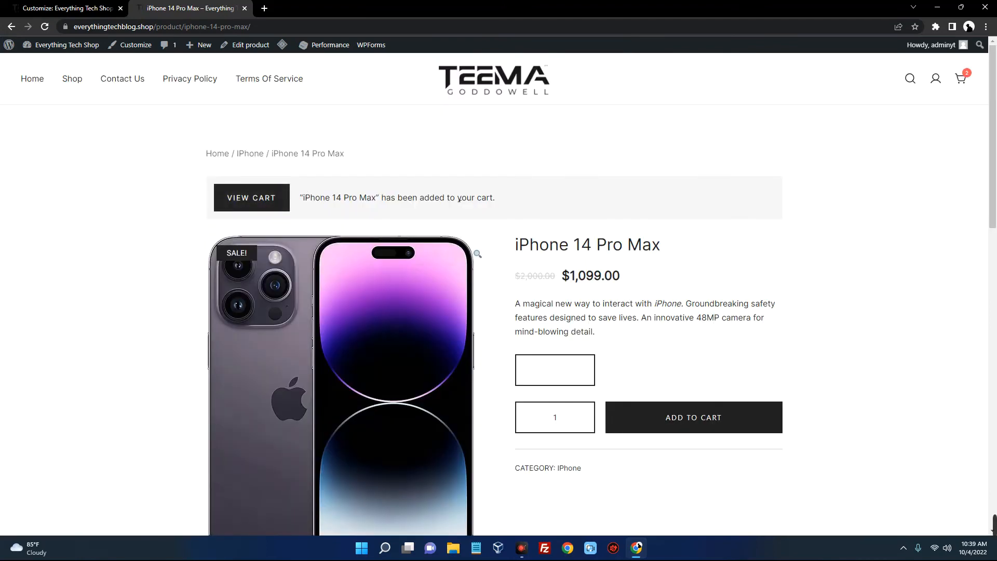
pyautogui.click(259, 199)
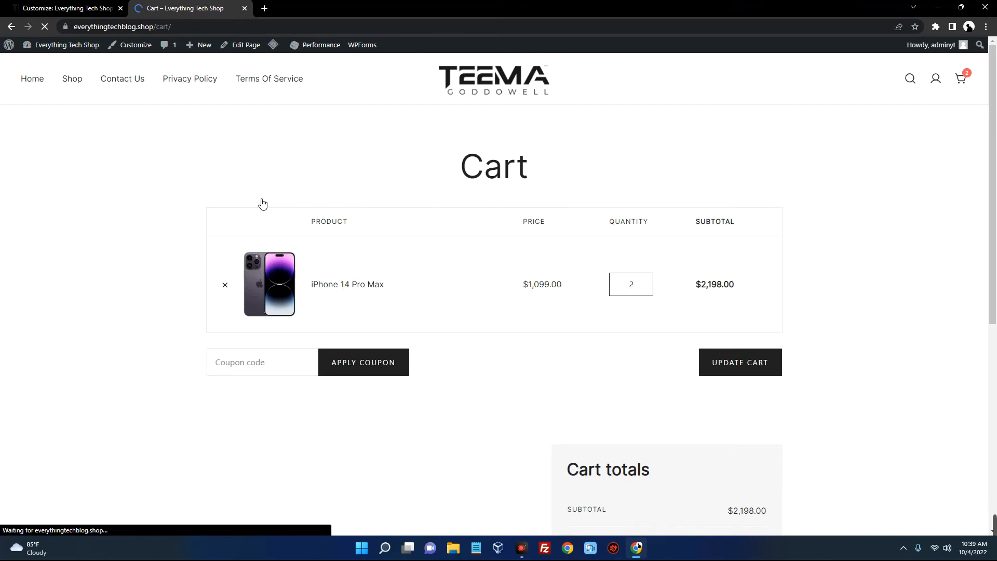
# Set the iPhone quantity to 3, update the total to $3,297.00, and proceed to checkout
pyautogui.click(647, 285)
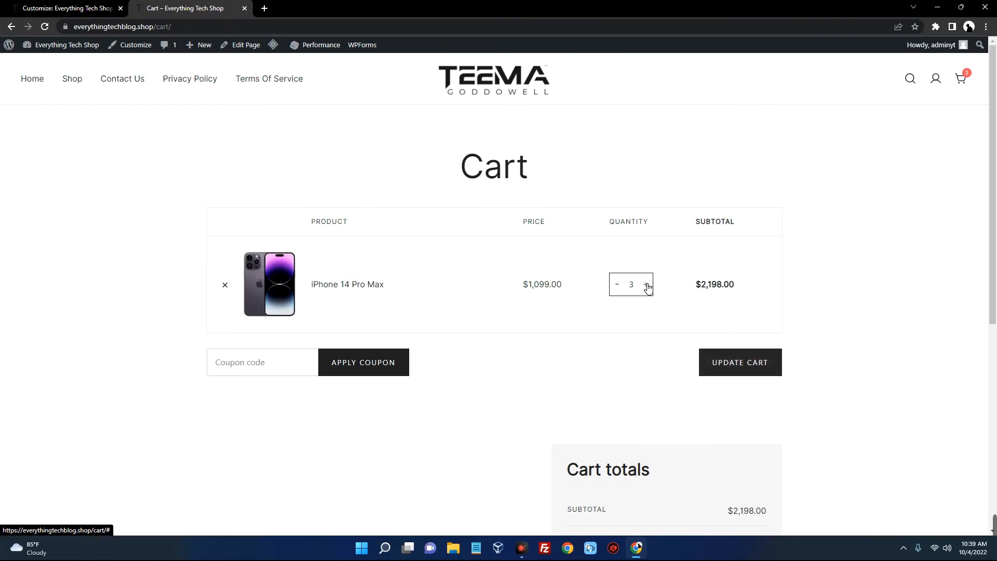
pyautogui.click(619, 286)
pyautogui.click(620, 287)
pyautogui.scroll(-2, 621, 288)
pyautogui.click(644, 180)
pyautogui.click(651, 181)
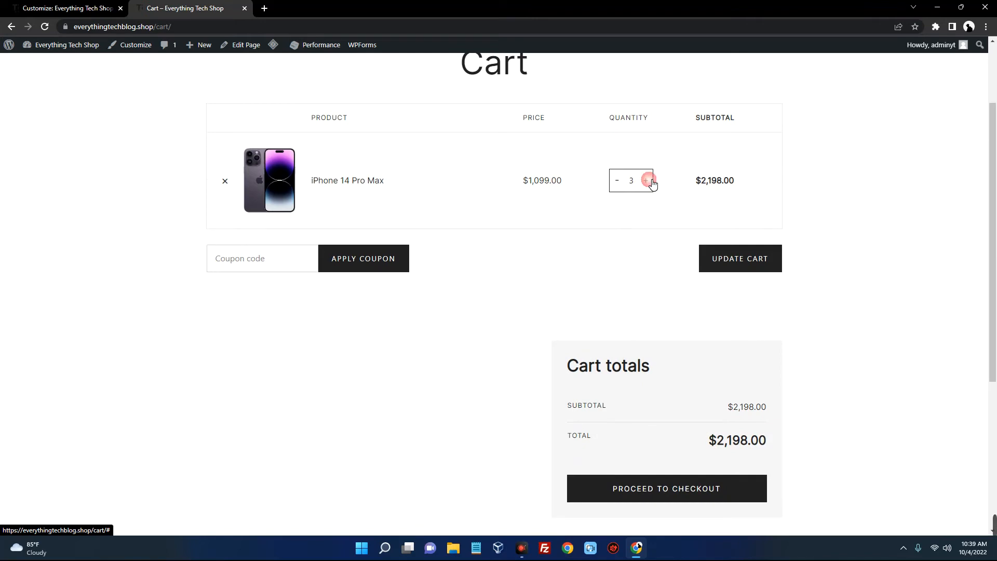
pyautogui.click(744, 258)
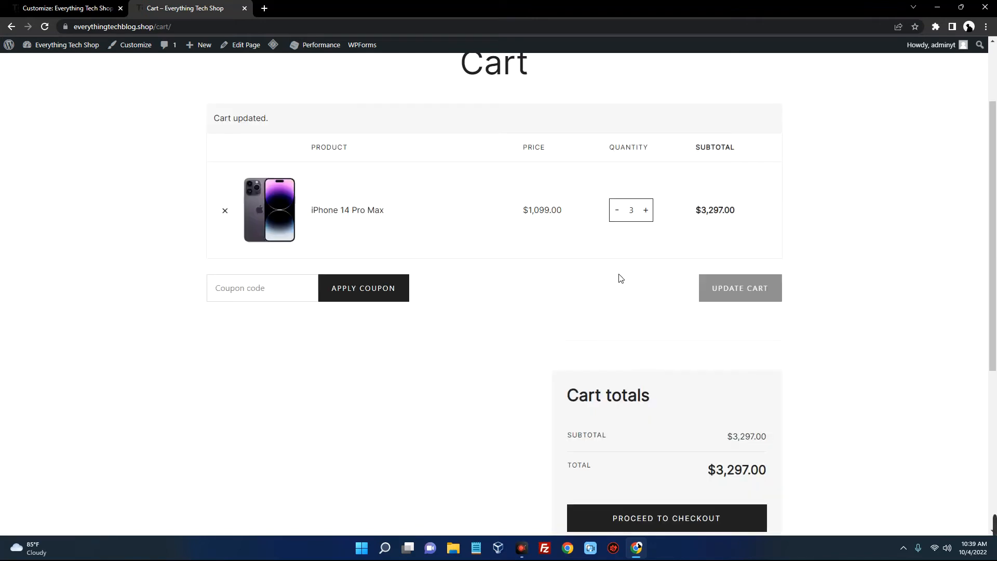
pyautogui.scroll(-5, 621, 278)
pyautogui.scroll(2, 619, 278)
pyautogui.click(668, 392)
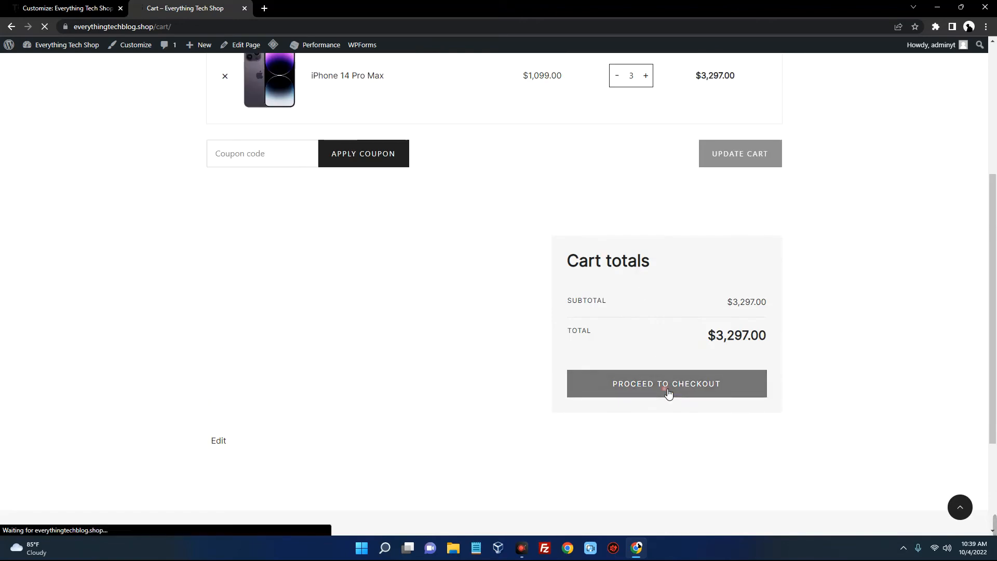
# Review the checkout's First name field and the no-payment-methods message
pyautogui.scroll(-5, 524, 325)
pyautogui.scroll(3, 467, 312)
pyautogui.click(261, 221)
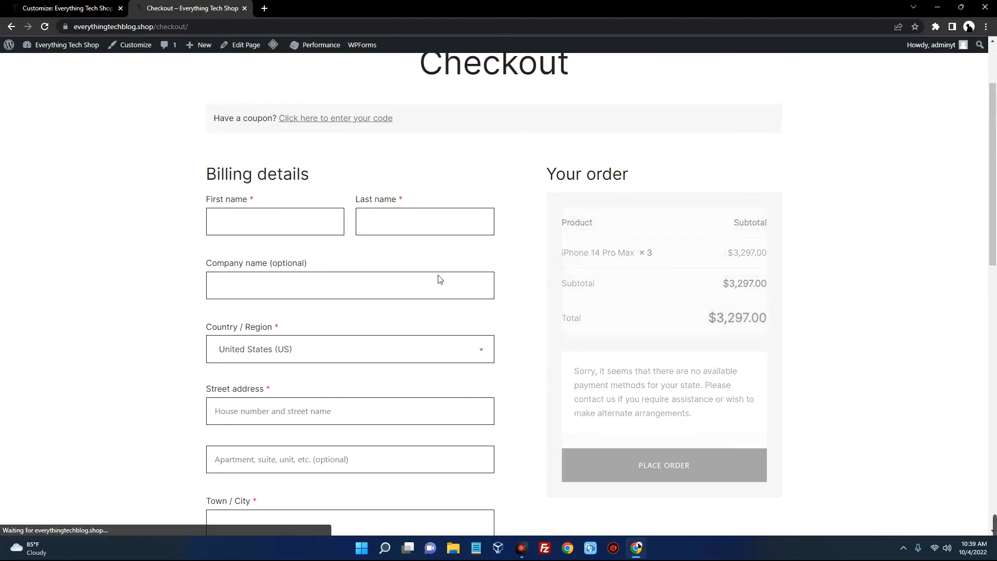
pyautogui.scroll(-2, 583, 267)
pyautogui.moveTo(580, 269); pyautogui.dragTo(708, 318)
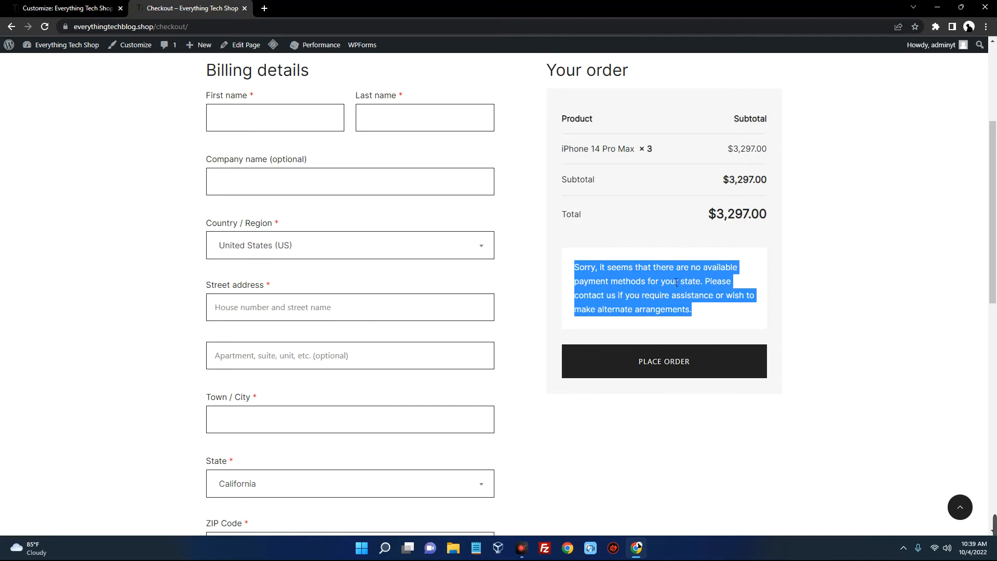
pyautogui.scroll(-8, 676, 282)
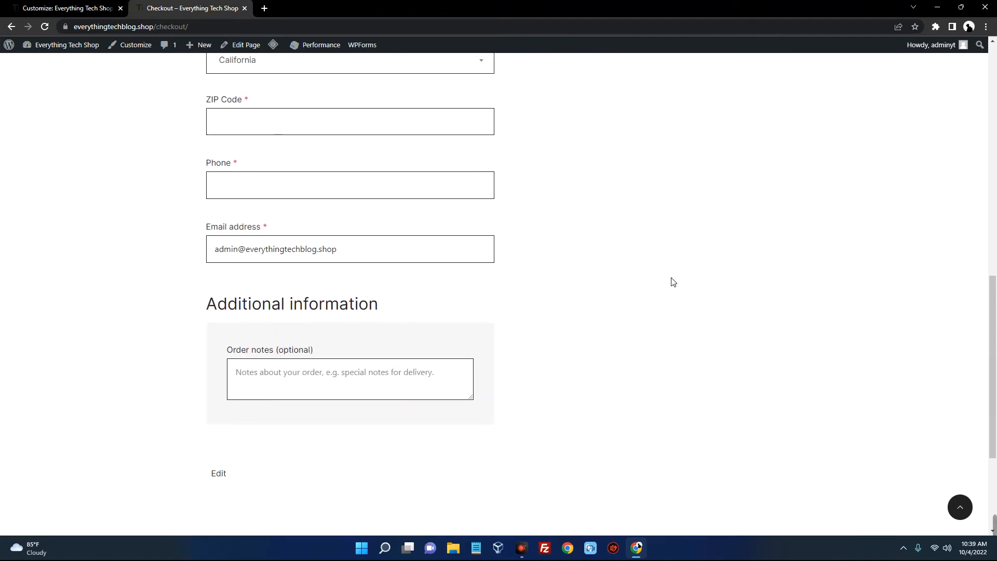
pyautogui.scroll(-3, 673, 282)
pyautogui.scroll(6, 674, 282)
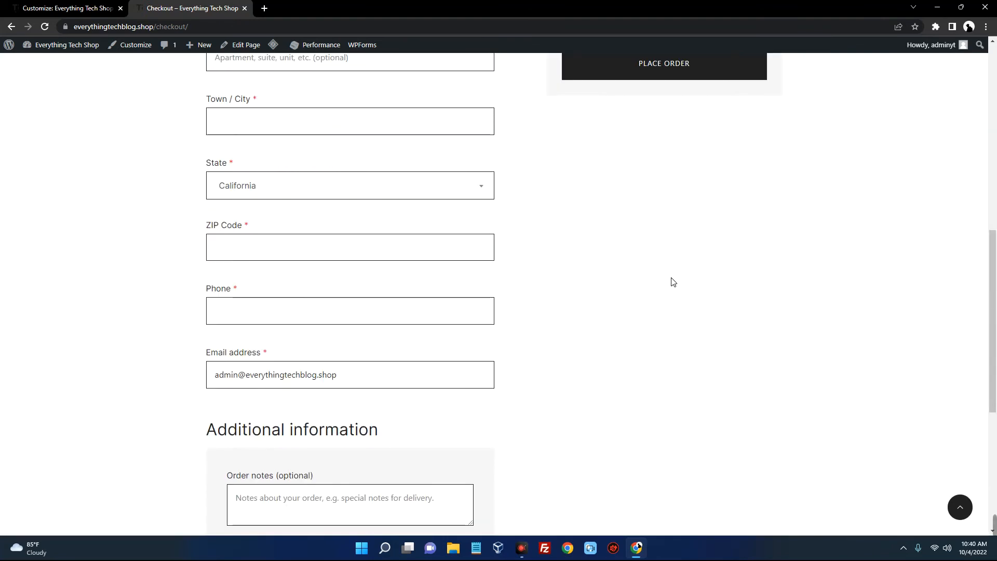
pyautogui.scroll(6, 673, 282)
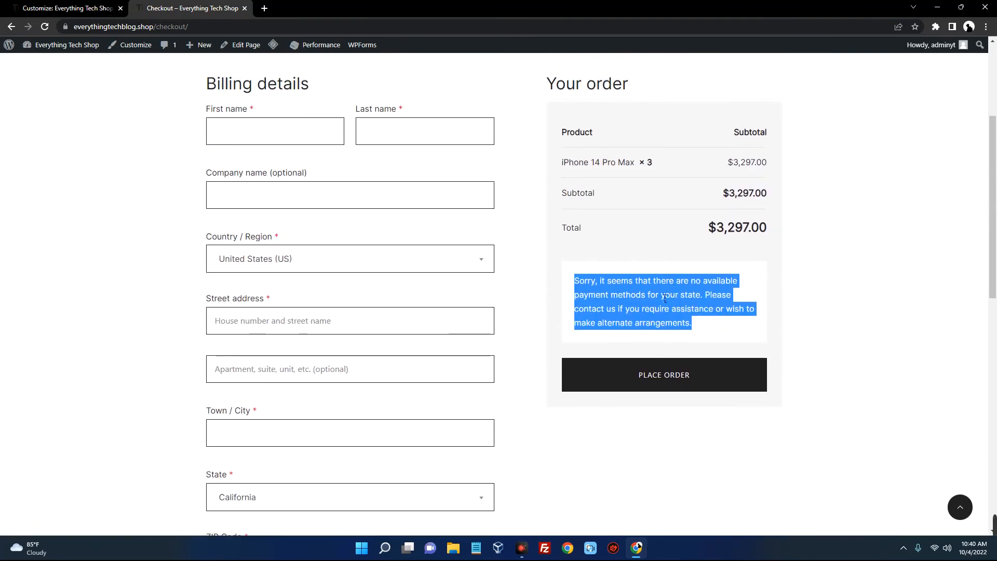
pyautogui.click(701, 318)
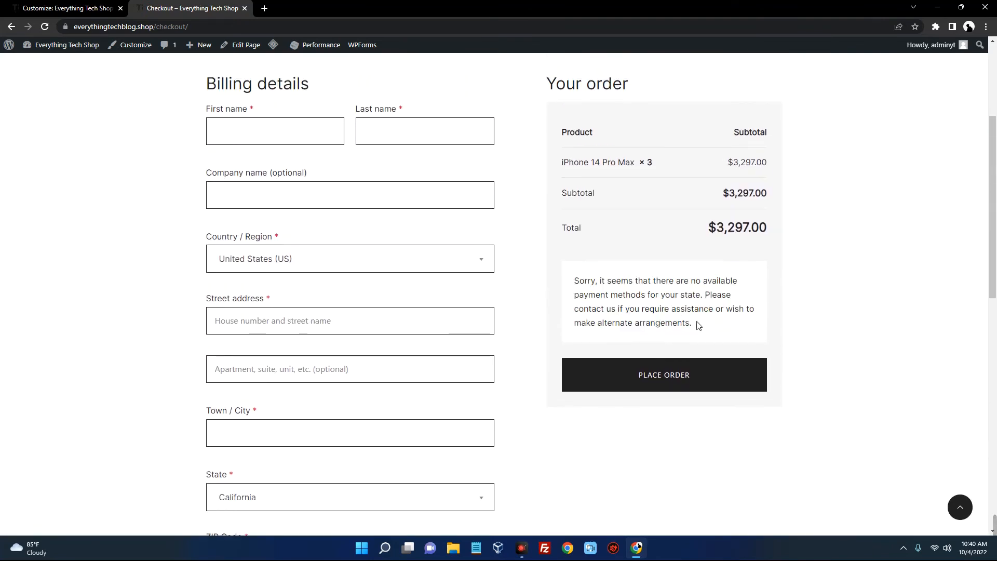
# Look over the Billing details and state list, then close the site customizer
pyautogui.scroll(2, 703, 326)
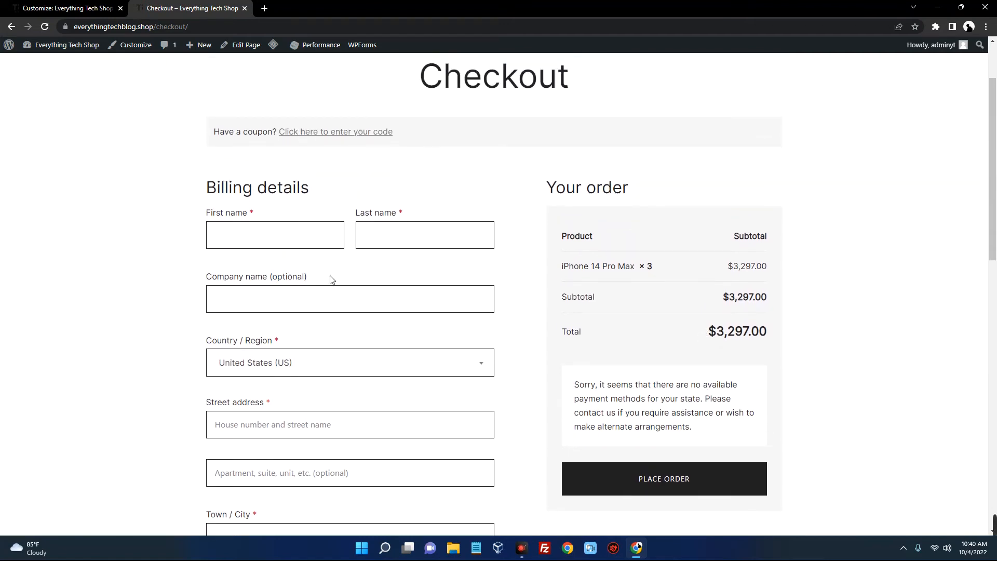
pyautogui.moveTo(195, 188); pyautogui.dragTo(377, 200)
pyautogui.scroll(-5, 279, 200)
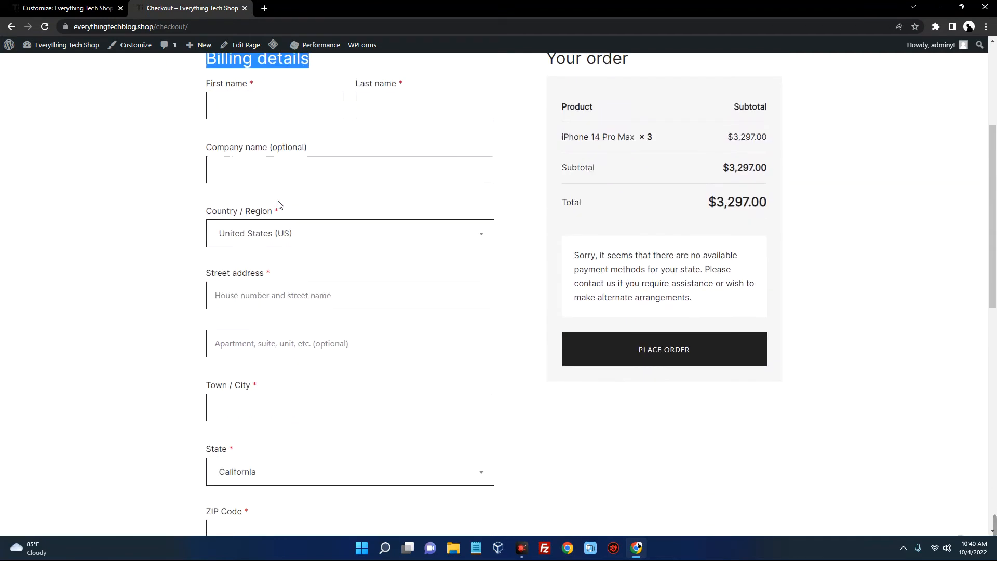
pyautogui.scroll(-6, 279, 201)
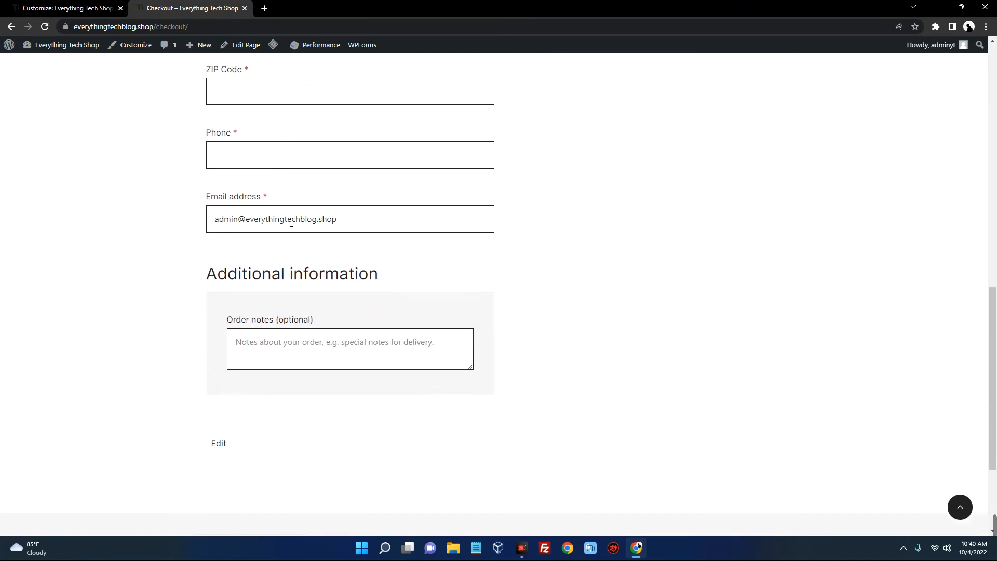
pyautogui.scroll(7, 290, 223)
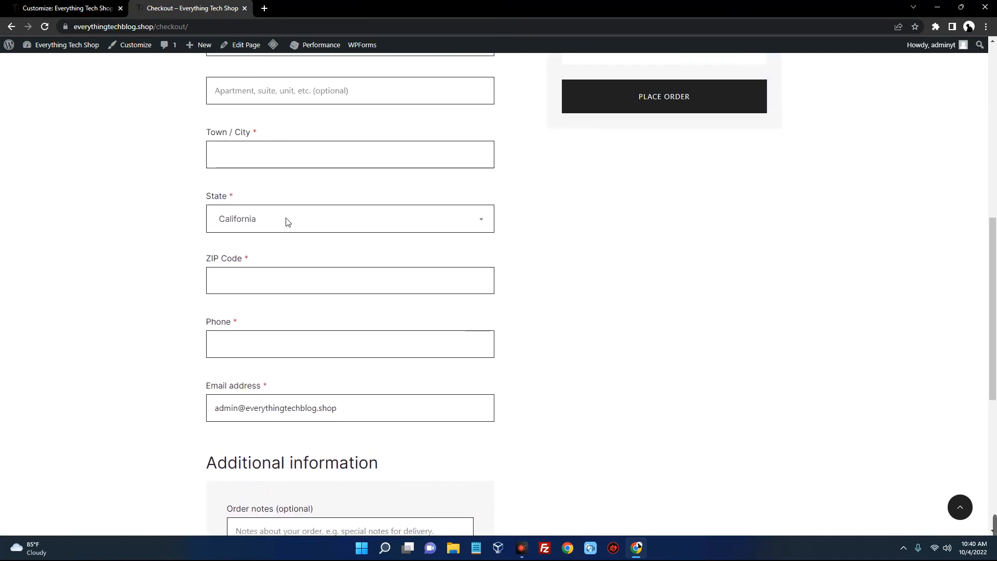
pyautogui.scroll(-3, 316, 260)
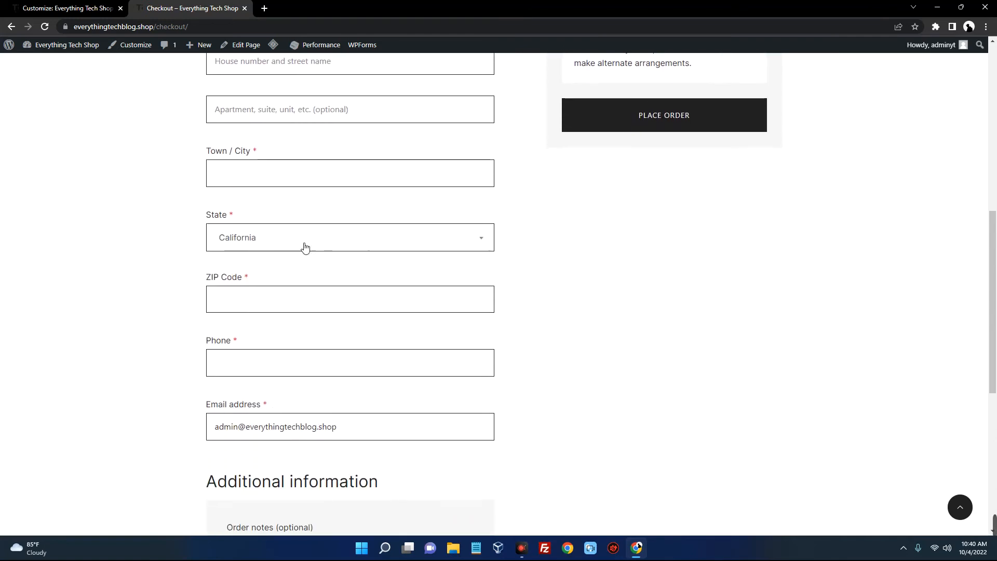
pyautogui.click(291, 236)
pyautogui.scroll(9, 332, 218)
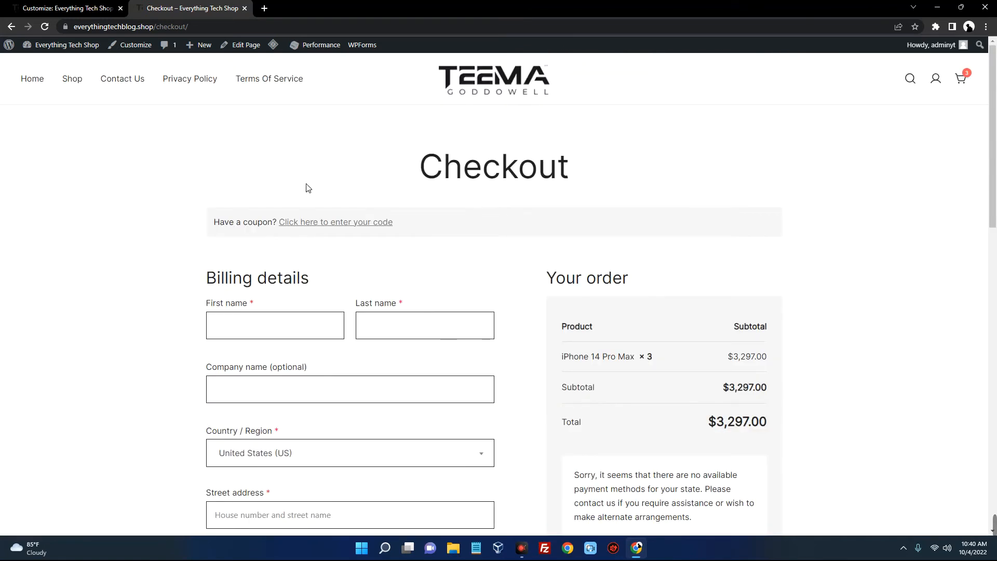
pyautogui.click(71, 12)
pyautogui.click(12, 48)
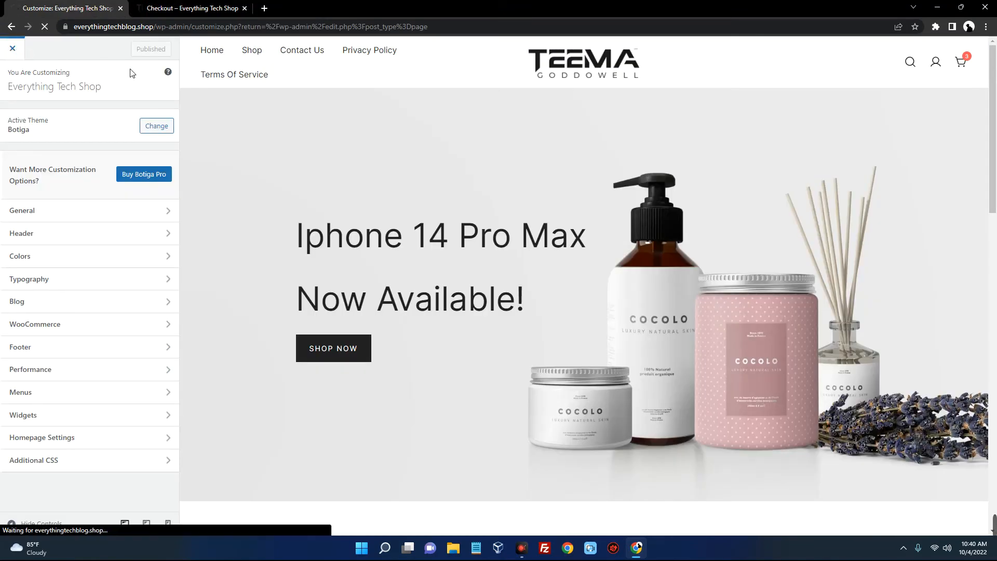
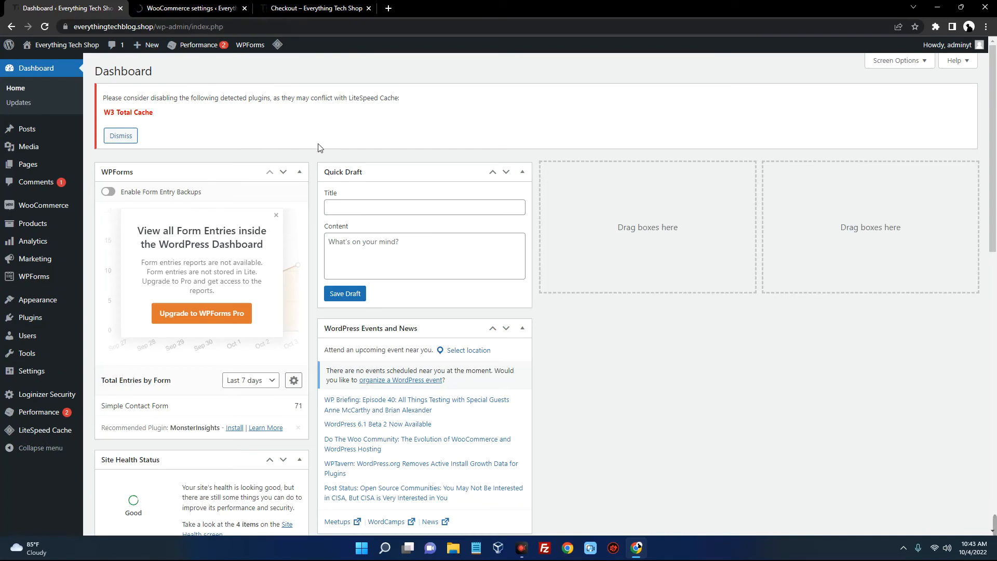
# Open WooCommerce Settings and review the store country, keeping California
pyautogui.scroll(-1, 318, 151)
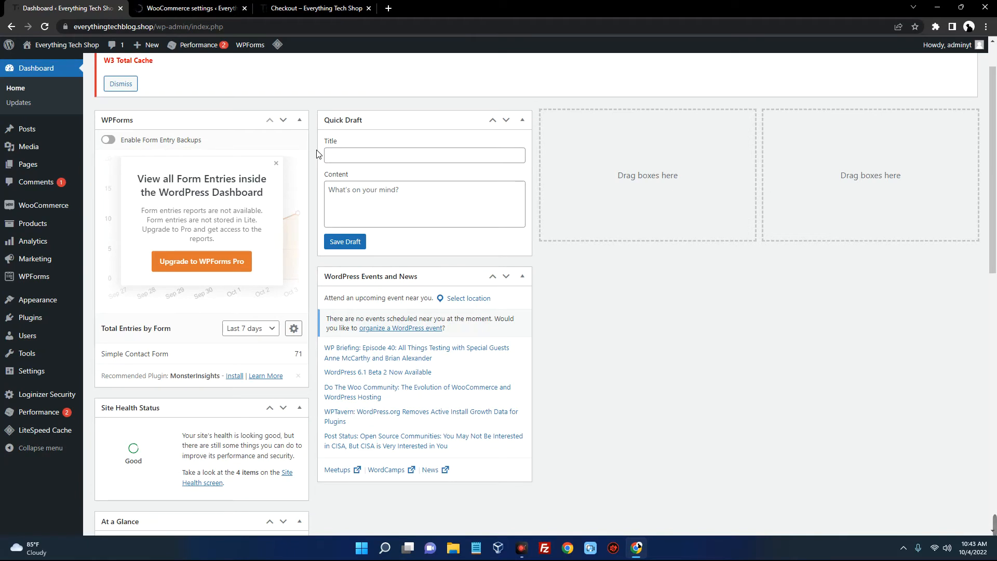
pyautogui.scroll(-2, 313, 151)
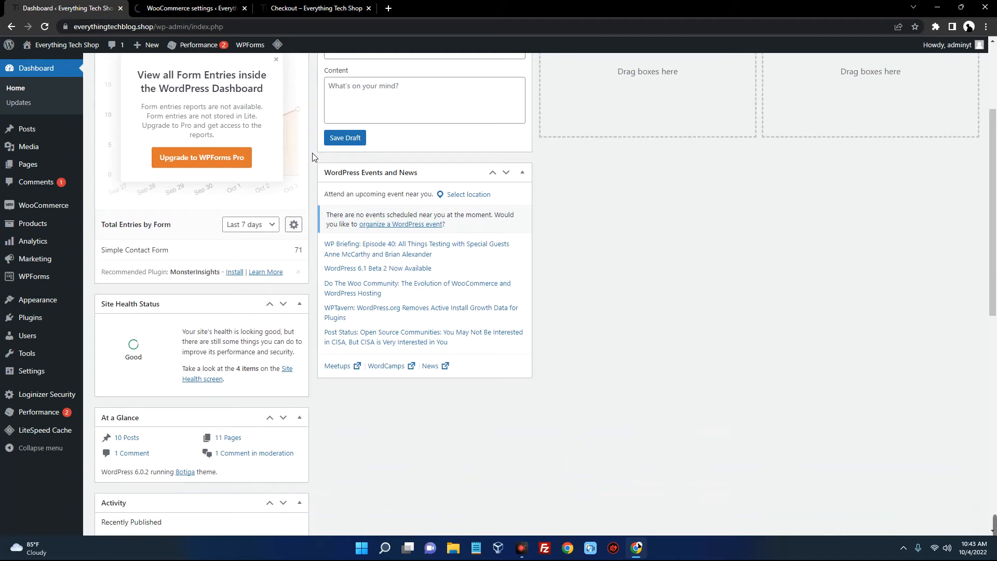
pyautogui.scroll(1, 313, 157)
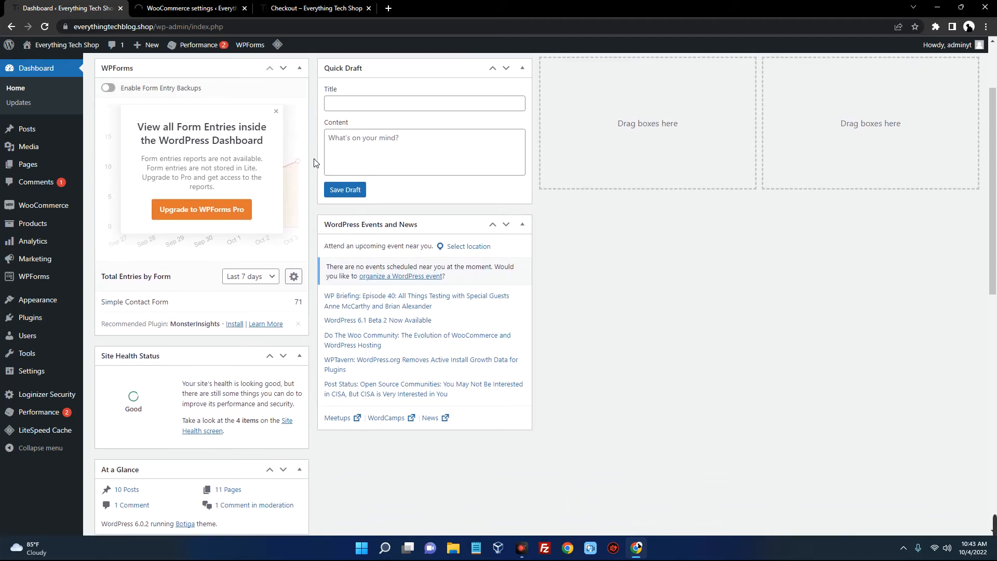
pyautogui.scroll(2, 314, 163)
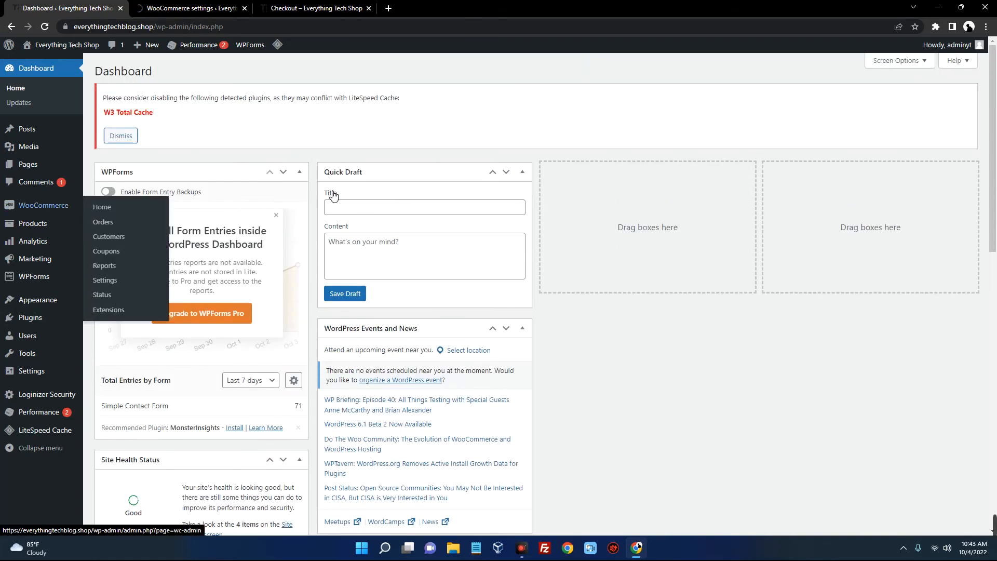
pyautogui.moveTo(57, 212)
pyautogui.click(105, 281)
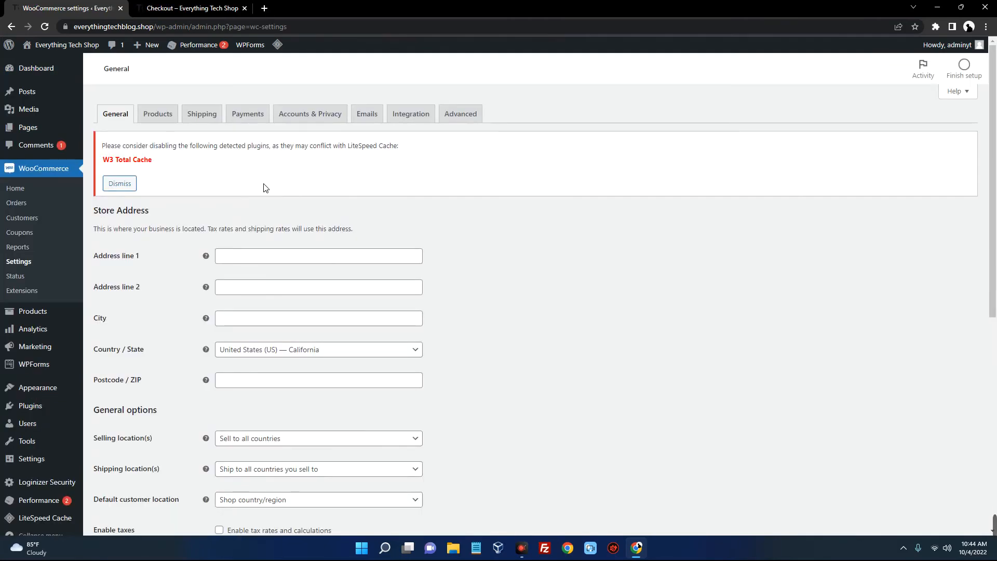
pyautogui.scroll(-3, 274, 181)
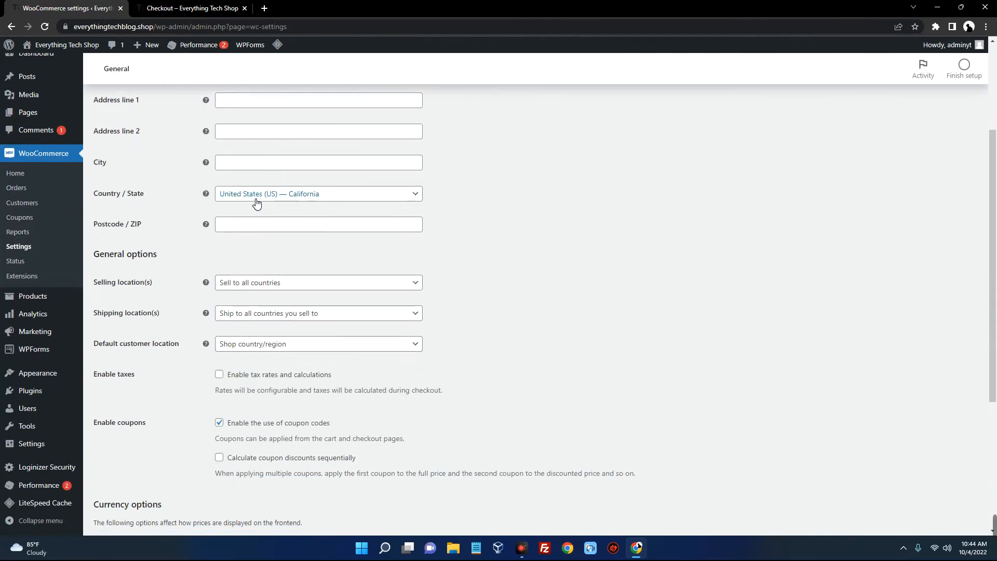
pyautogui.click(254, 203)
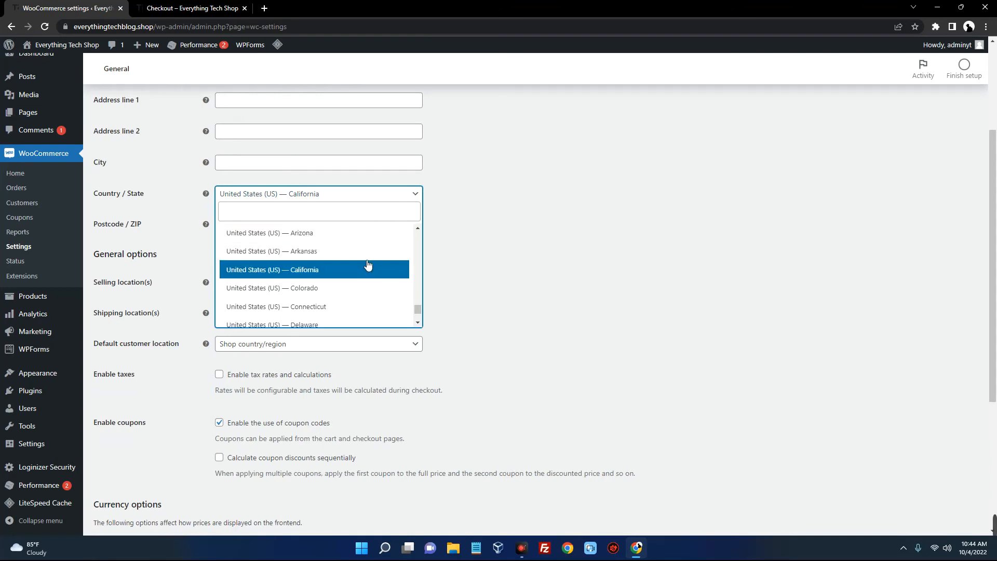
pyautogui.scroll(-4, 364, 279)
pyautogui.click(529, 241)
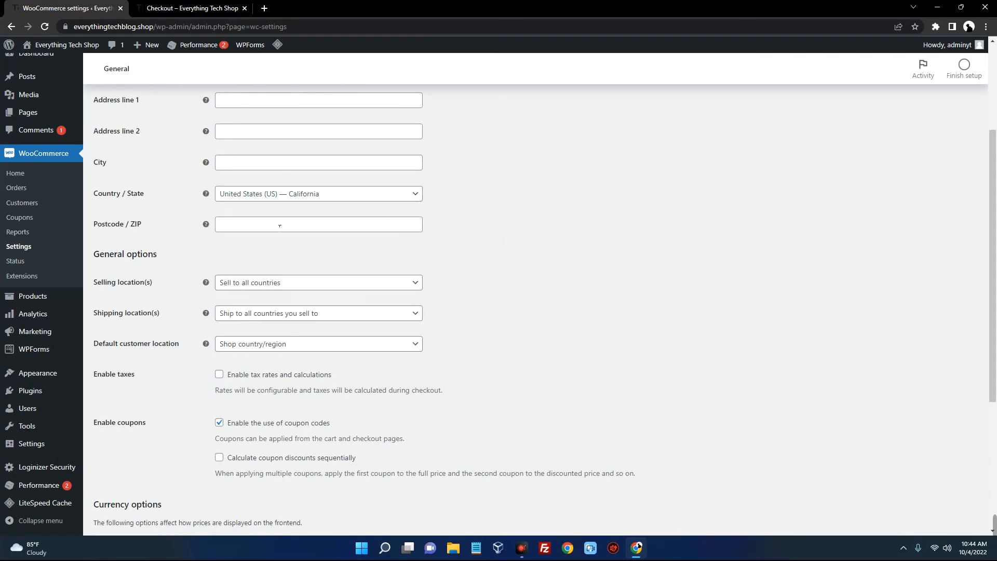
# Keep selling to all countries and US dollar currency, then go to Payments
pyautogui.scroll(-2, 366, 260)
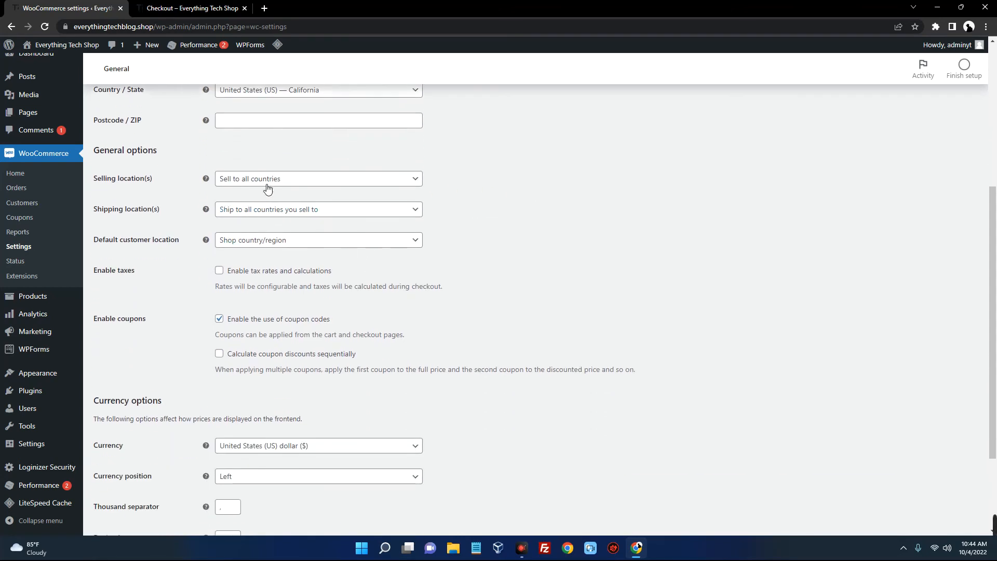
pyautogui.click(262, 178)
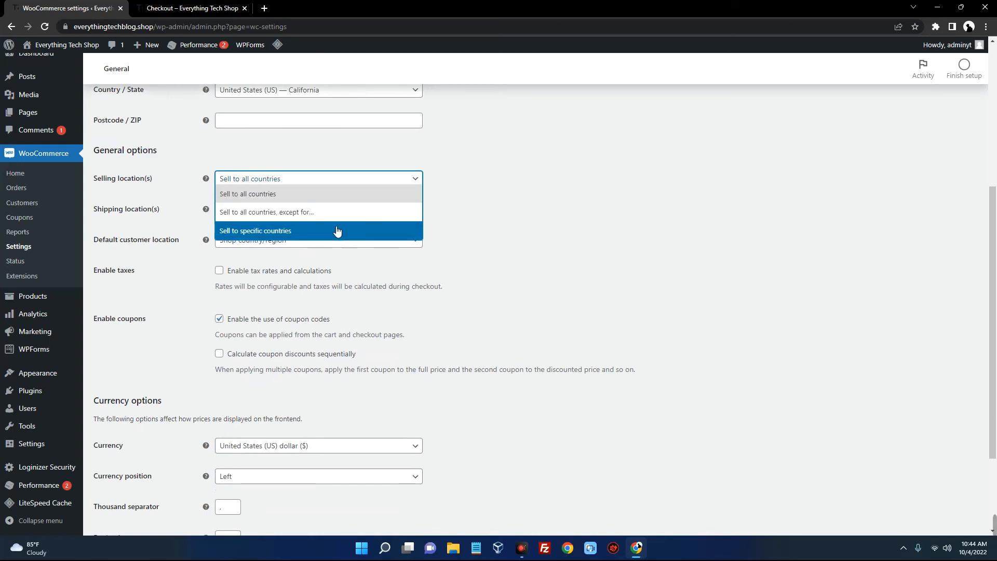
pyautogui.click(288, 214)
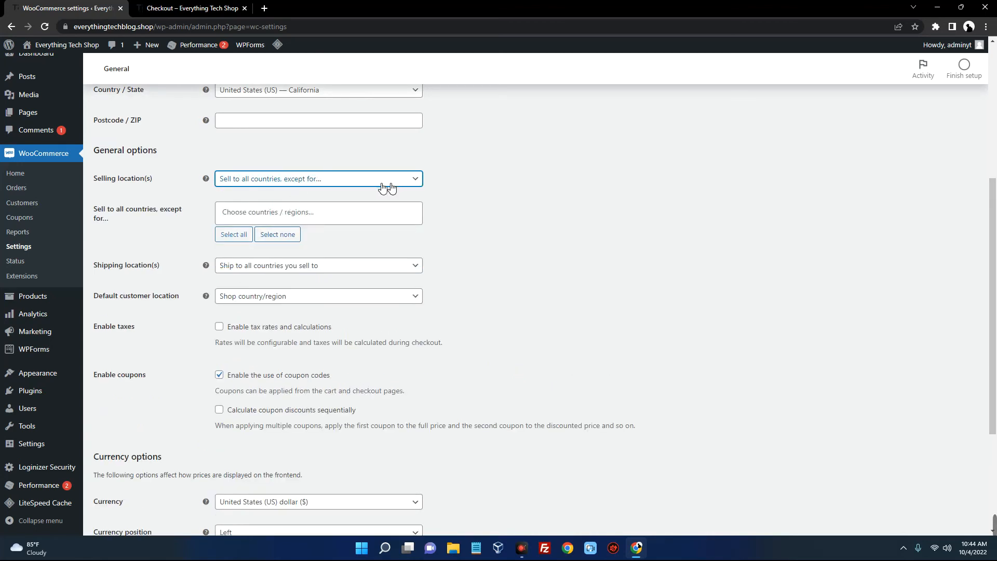
pyautogui.click(357, 180)
pyautogui.click(287, 194)
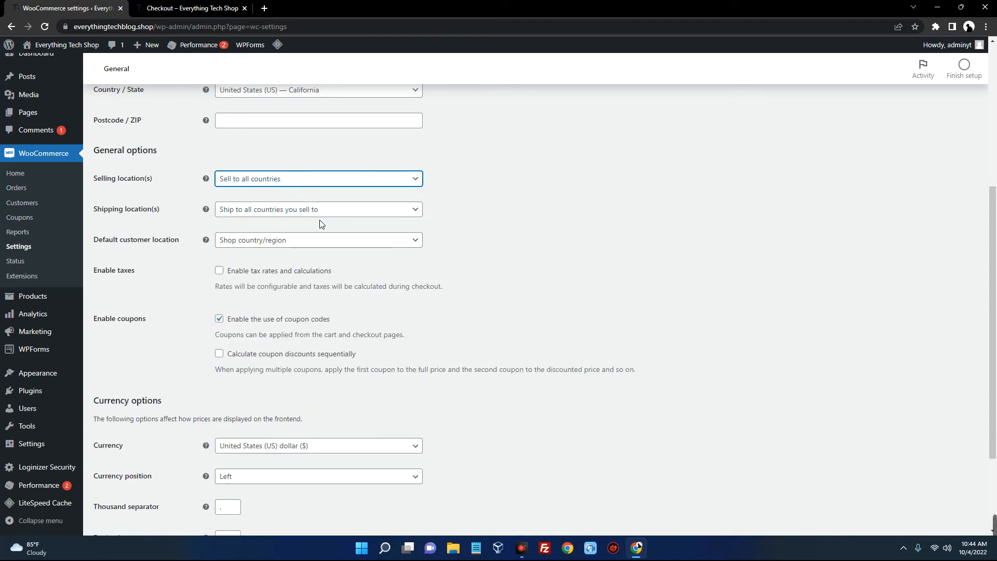
pyautogui.scroll(-3, 315, 223)
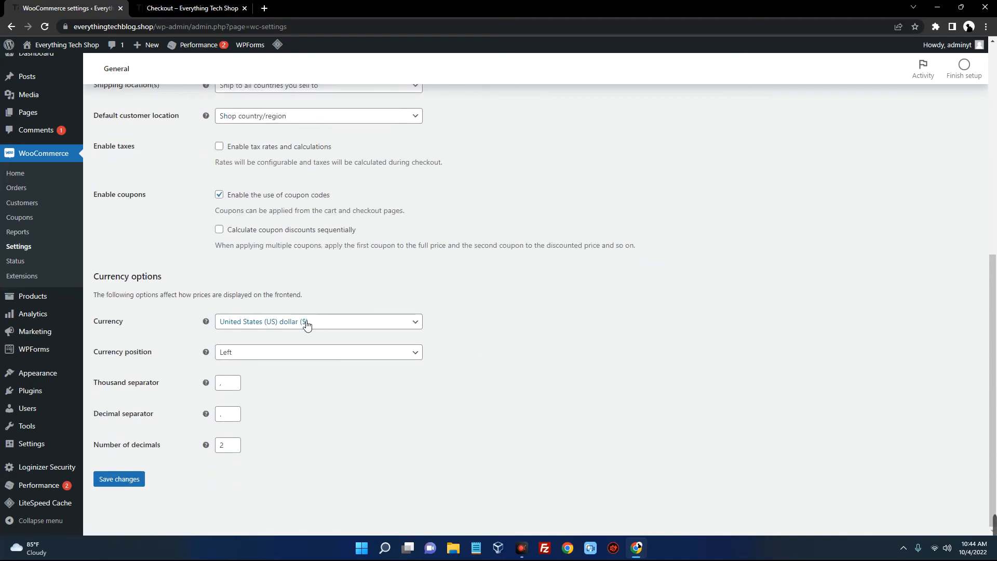
pyautogui.click(306, 325)
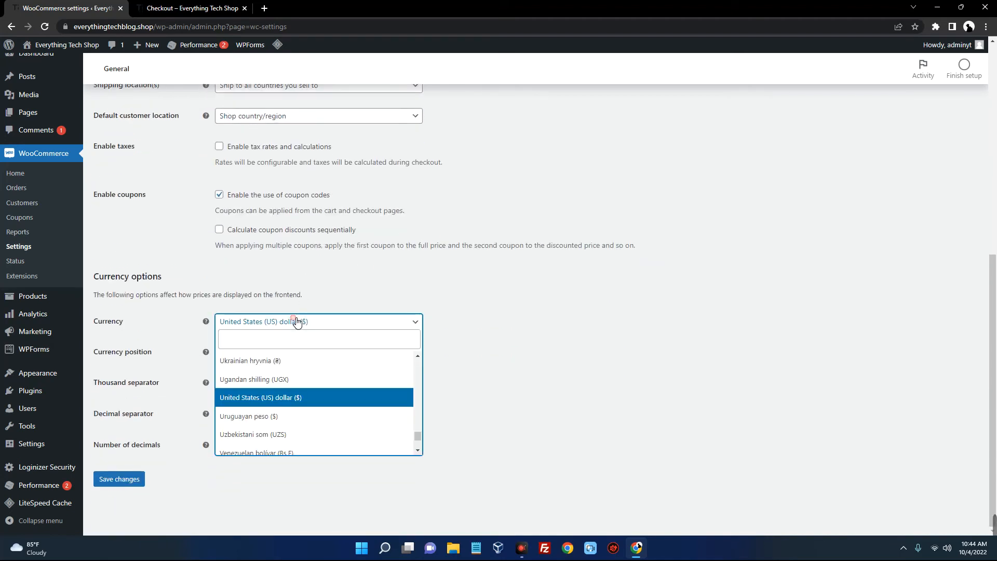
pyautogui.click(530, 400)
pyautogui.scroll(7, 375, 368)
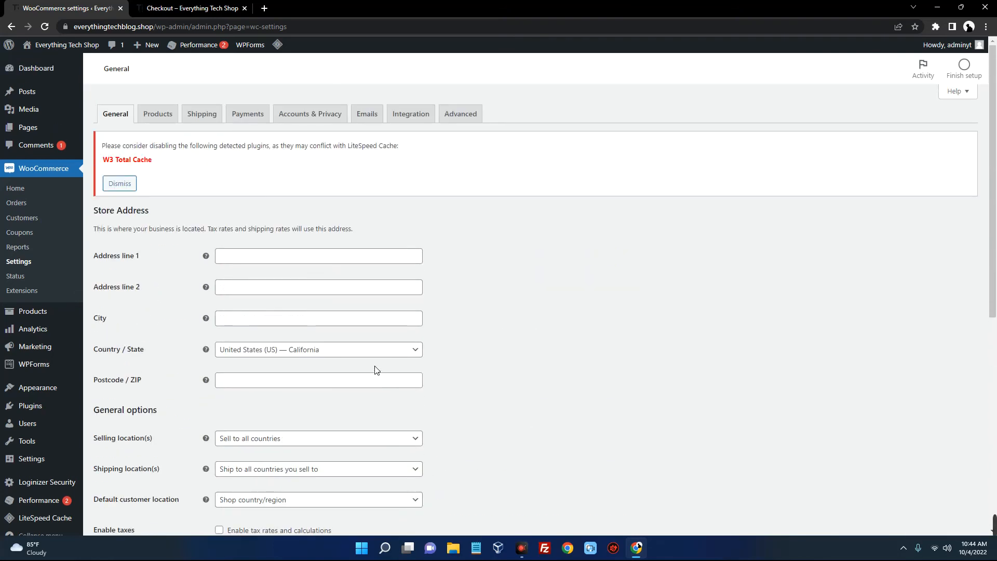
pyautogui.click(250, 116)
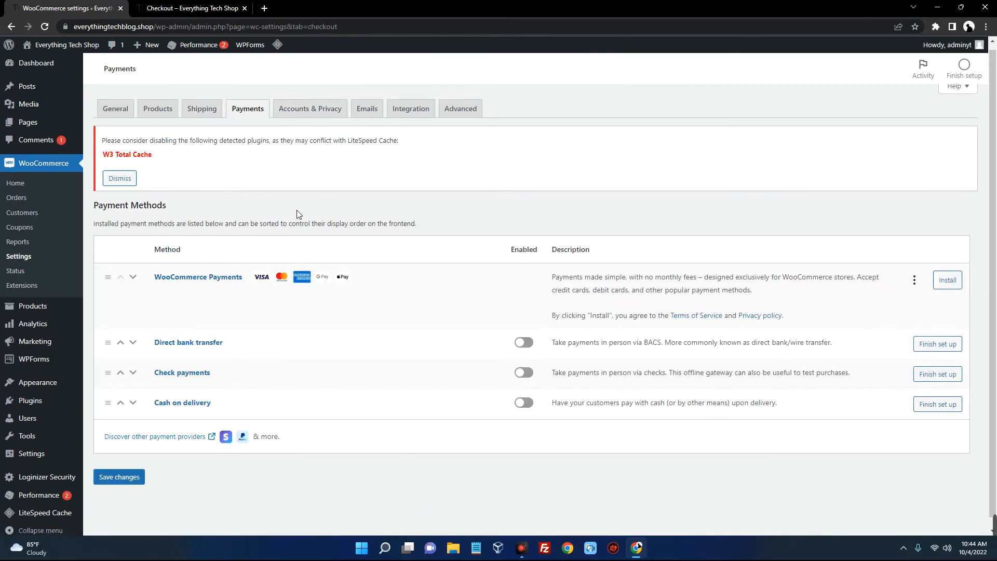
# Enable direct bank transfer payments and review the customer-facing description
pyautogui.scroll(-1, 280, 218)
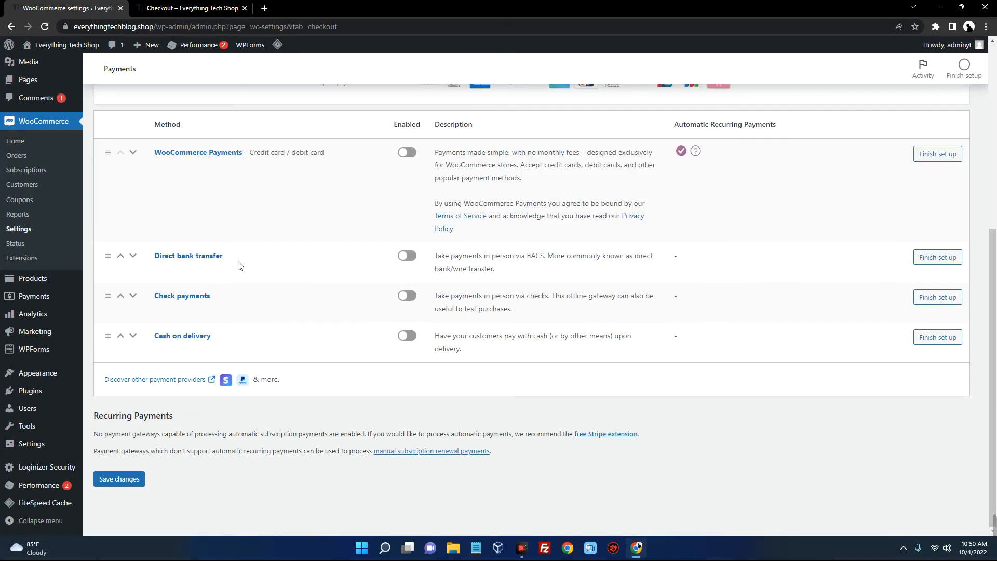
pyautogui.click(938, 258)
pyautogui.scroll(-1, 356, 315)
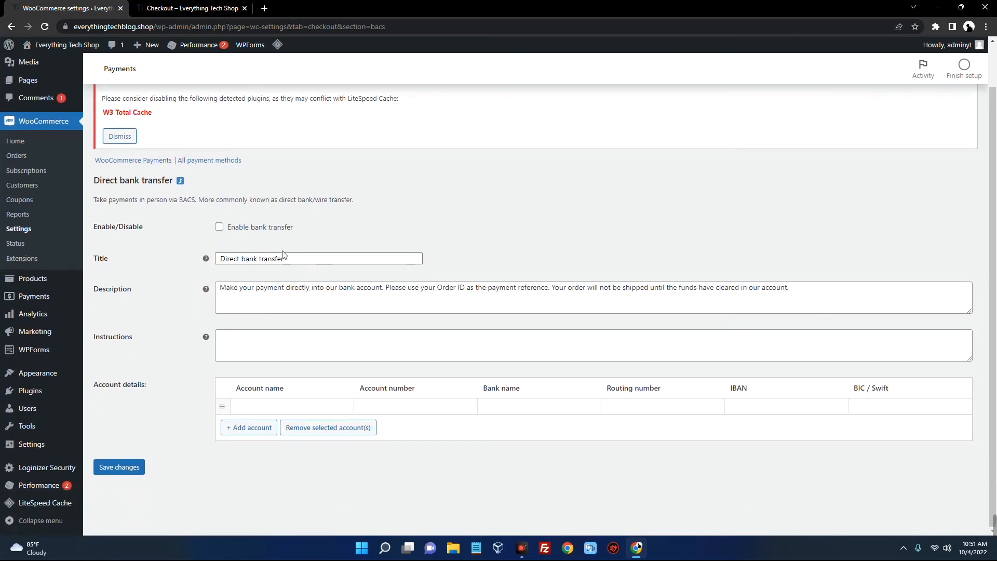
pyautogui.click(248, 229)
pyautogui.moveTo(284, 265); pyautogui.dragTo(668, 288)
pyautogui.click(283, 292)
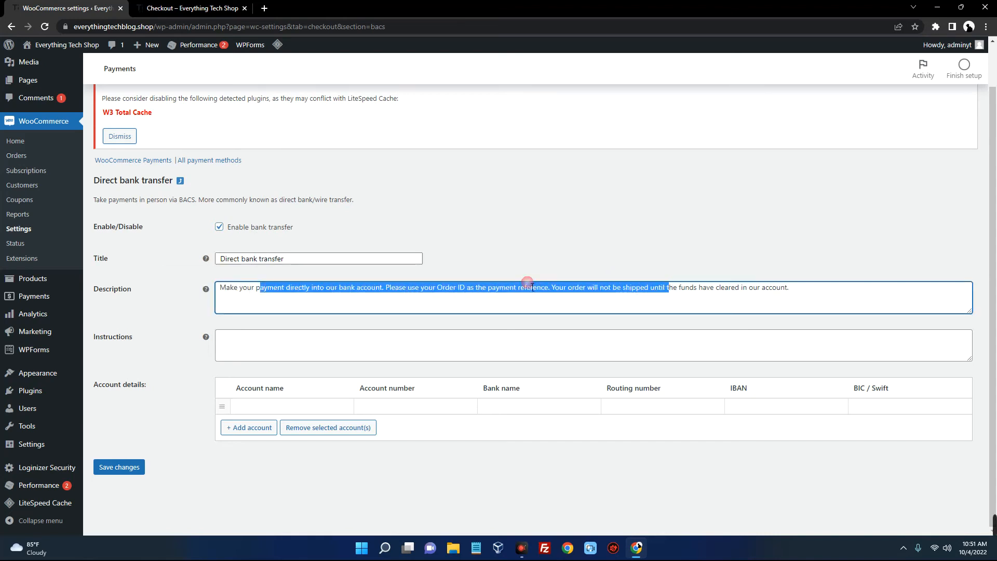
pyautogui.click(387, 226)
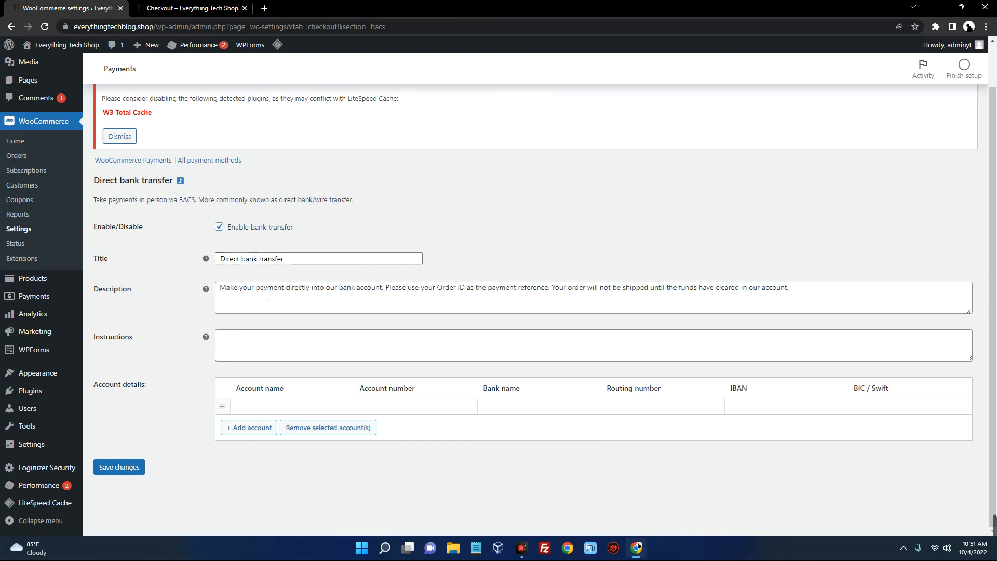
# Add an 'Everything Tech' account at TEEMA BANK with its account details and save
pyautogui.click(255, 430)
pyautogui.click(267, 424)
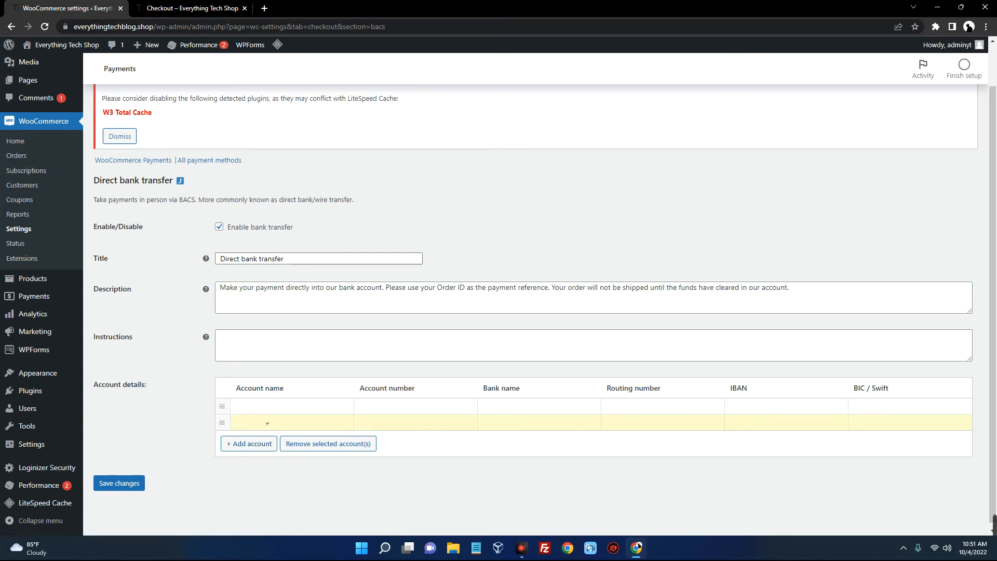
pyautogui.write('Everything Tech')
pyautogui.press('Tab')
pyautogui.write('0000000000')
pyautogui.press('Tab')
pyautogui.write('TEEMA BANK')
pyautogui.press('Tab')
pyautogui.write('8686868686868')
pyautogui.press('Tab')
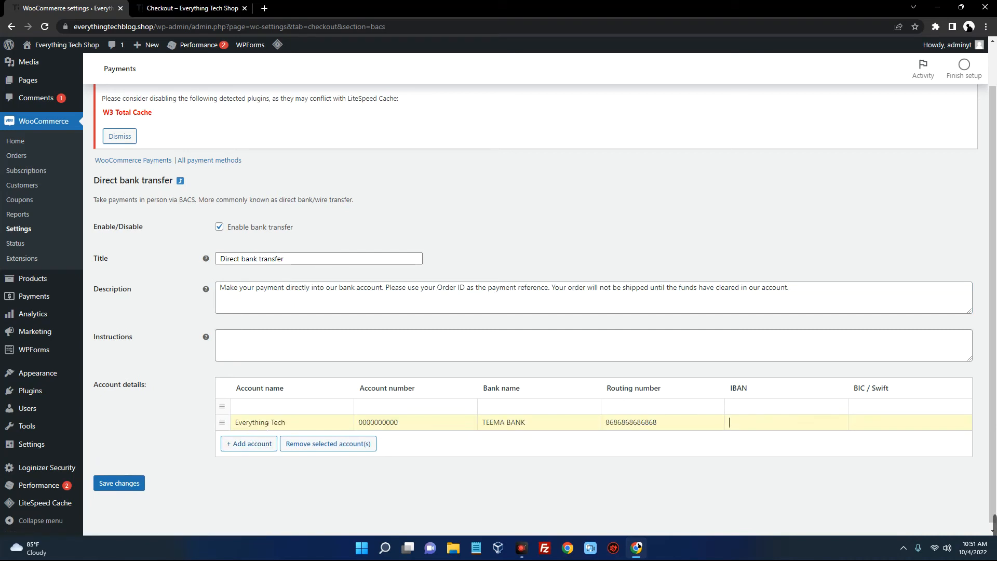
pyautogui.write('00000000')
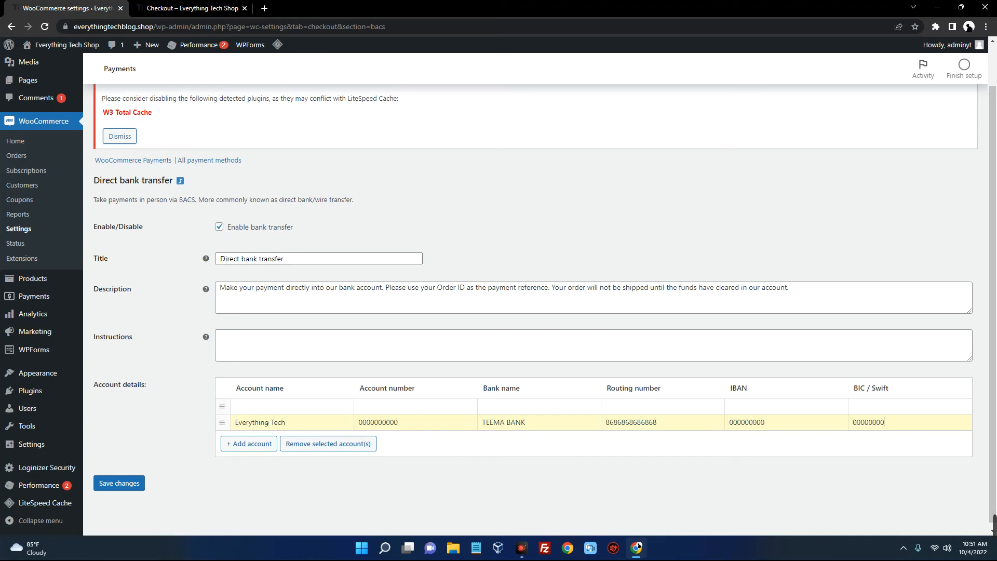
pyautogui.click(130, 488)
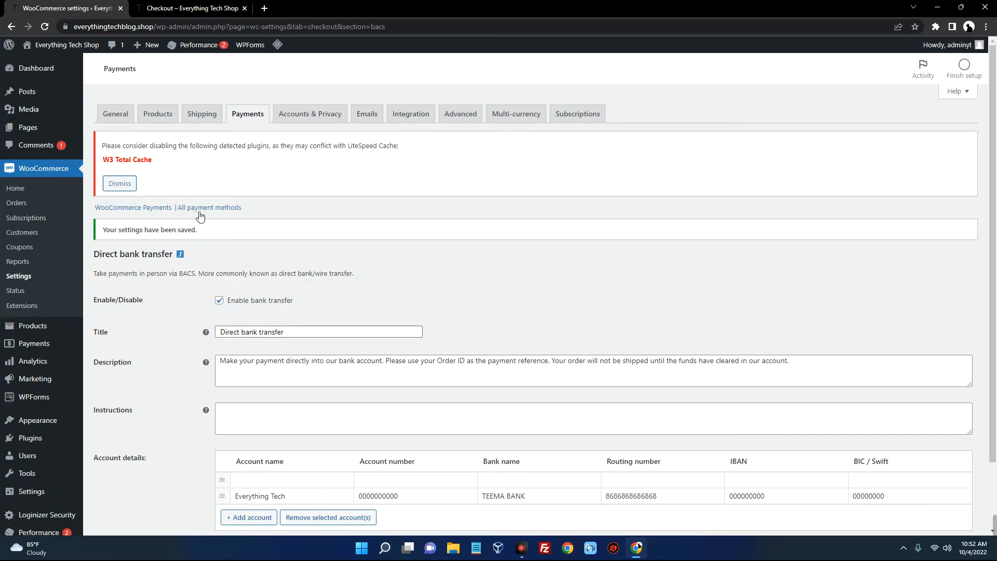
# Reload the storefront checkout, pick Direct bank transfer, and try placing the order
pyautogui.click(182, 11)
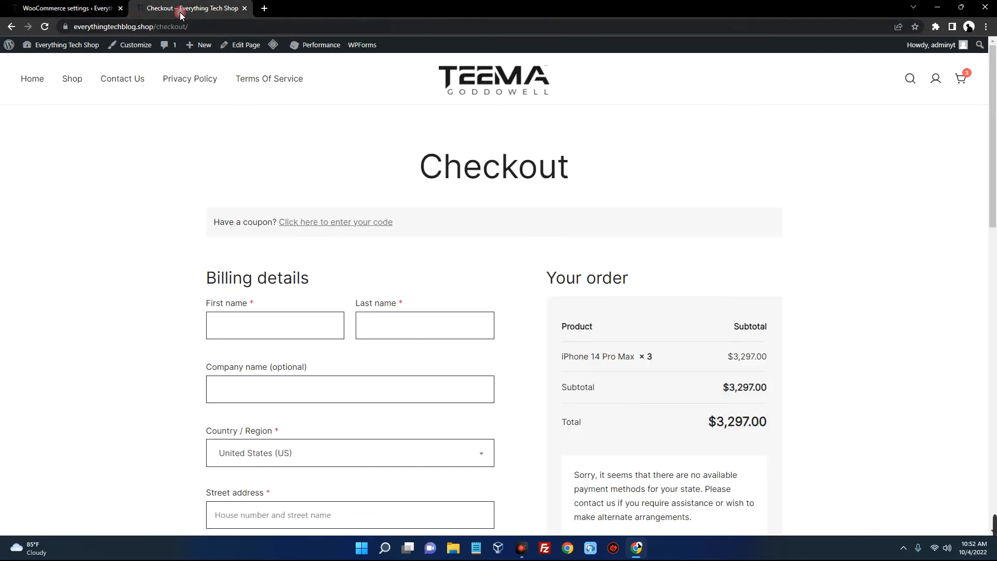
pyautogui.rightClick(252, 156)
pyautogui.click(291, 198)
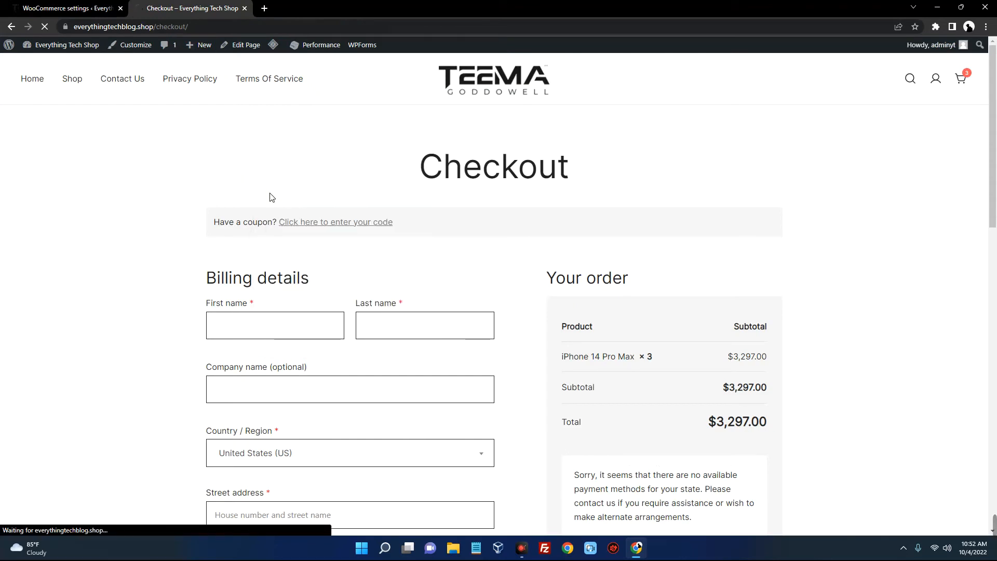
pyautogui.scroll(-4, 254, 178)
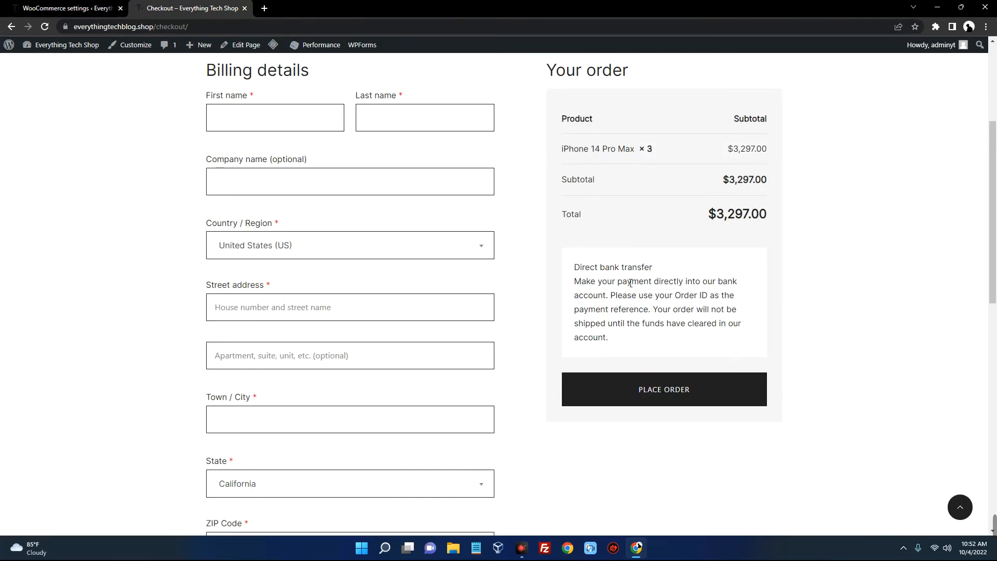
pyautogui.moveTo(574, 268); pyautogui.dragTo(666, 277)
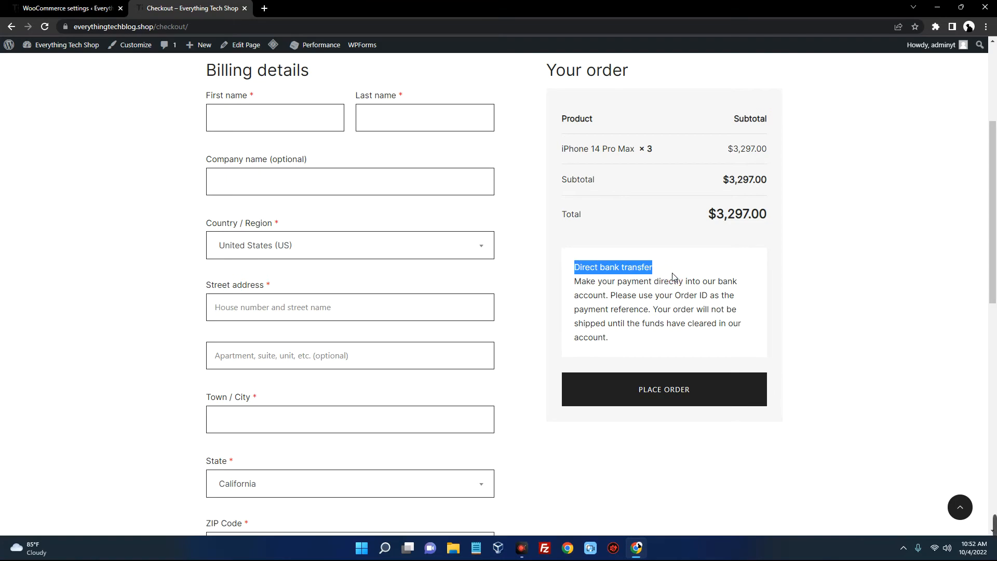
pyautogui.scroll(-2, 612, 289)
pyautogui.click(629, 283)
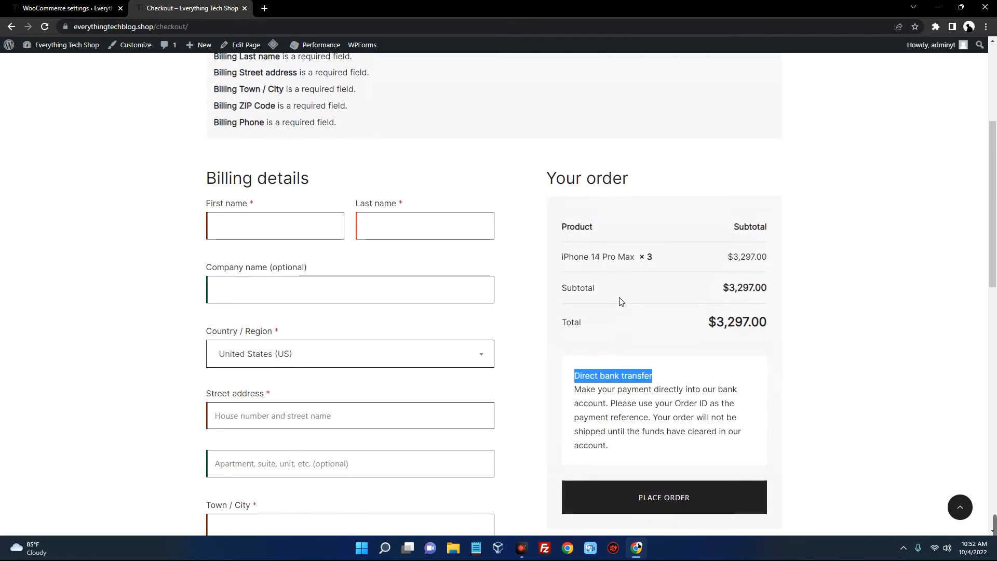
# Correct the billing details and resubmit the order until it goes through
pyautogui.click(256, 183)
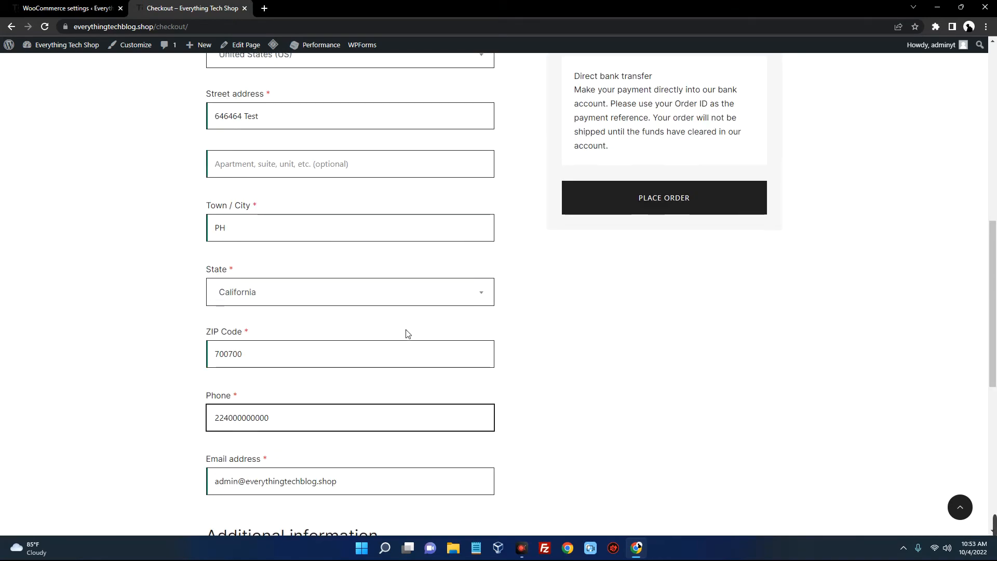
pyautogui.scroll(5, 407, 335)
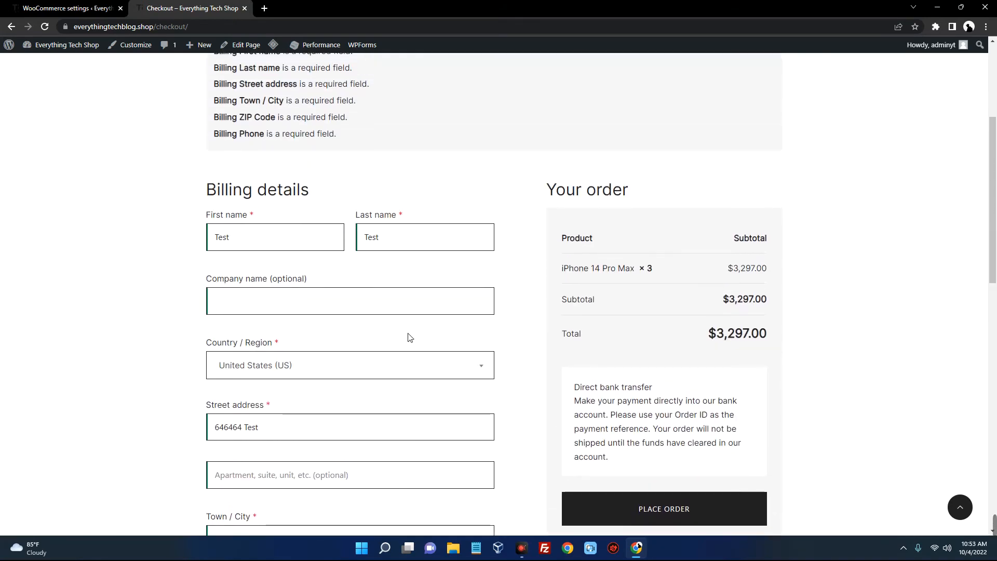
pyautogui.scroll(-4, 514, 356)
pyautogui.click(638, 254)
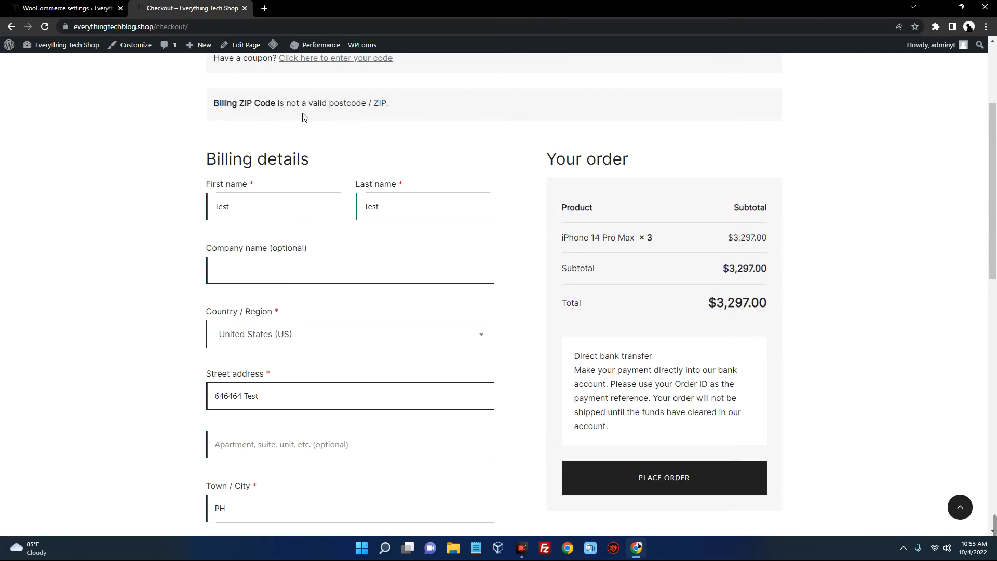
pyautogui.scroll(-2, 483, 236)
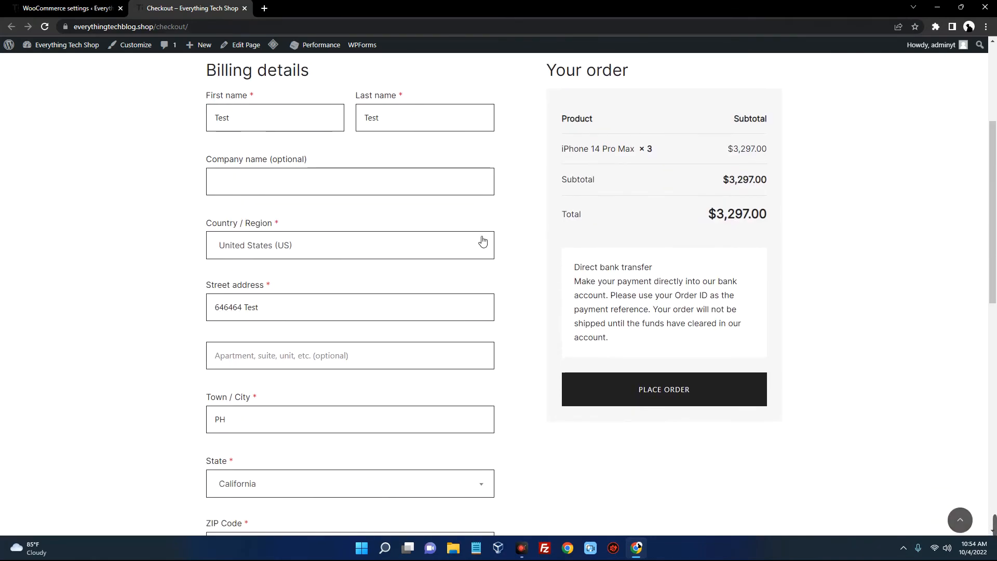
pyautogui.click(678, 389)
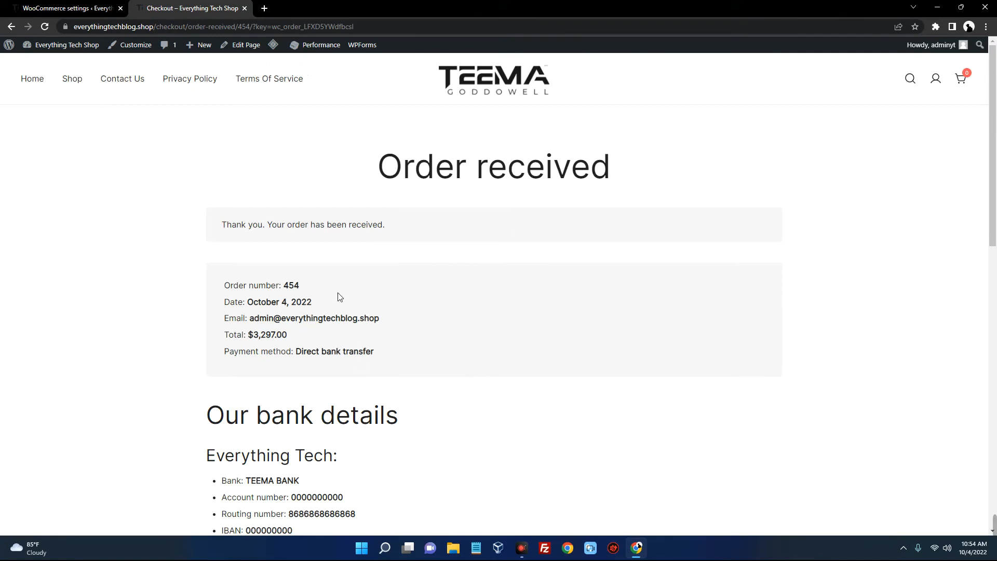
# Review the order number, date and the store's bank details on Order received
pyautogui.scroll(-2, 319, 241)
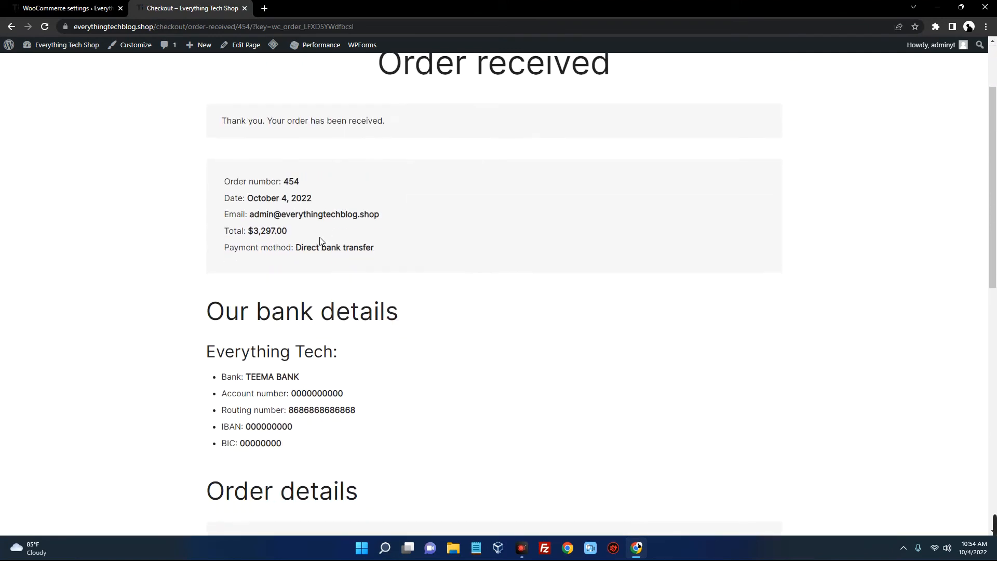
pyautogui.moveTo(232, 190); pyautogui.dragTo(317, 182)
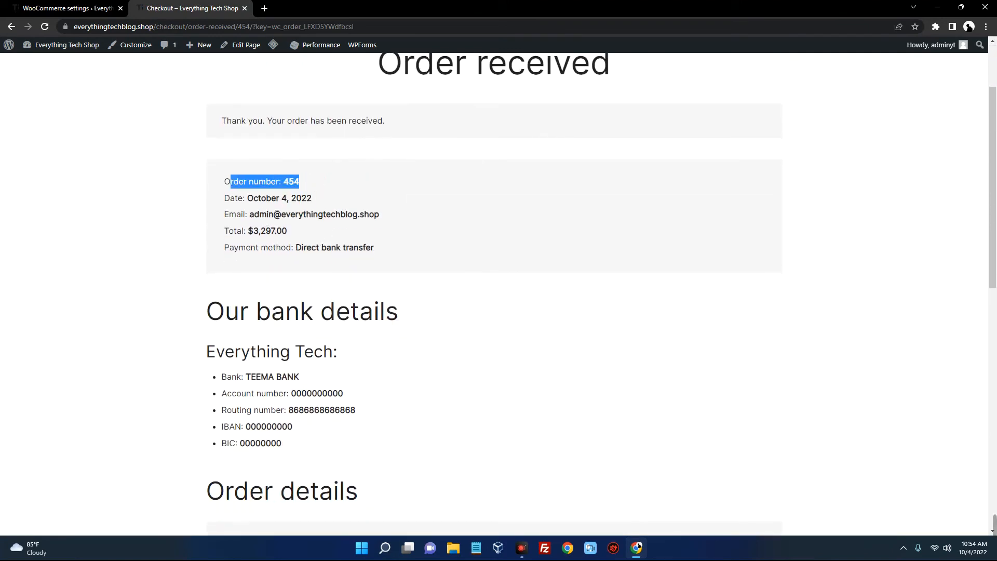
pyautogui.moveTo(223, 198); pyautogui.dragTo(302, 198)
pyautogui.moveTo(239, 232); pyautogui.dragTo(369, 249)
pyautogui.scroll(-4, 342, 236)
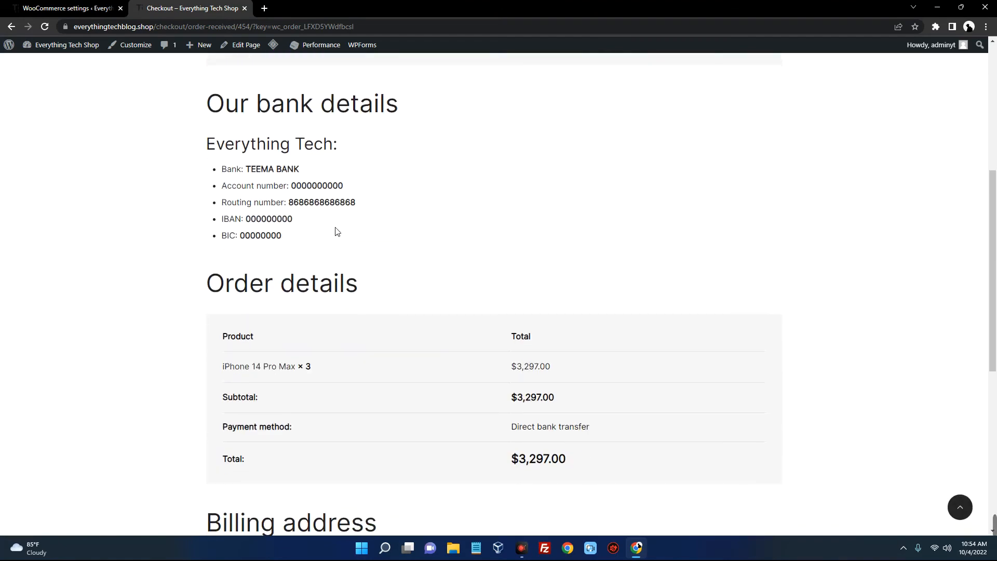
pyautogui.moveTo(222, 170); pyautogui.dragTo(312, 167)
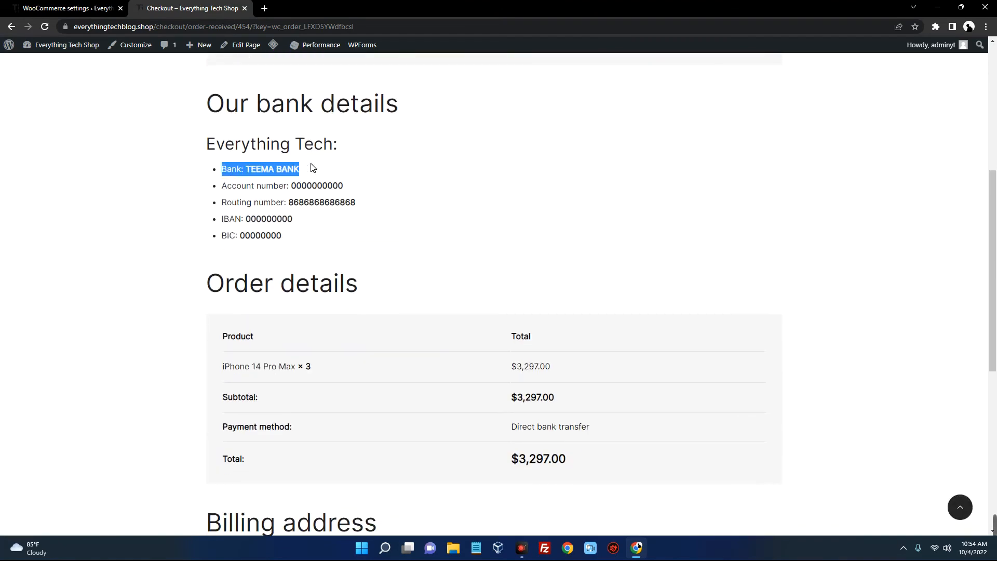
pyautogui.moveTo(257, 186); pyautogui.dragTo(345, 193)
pyautogui.scroll(-5, 266, 225)
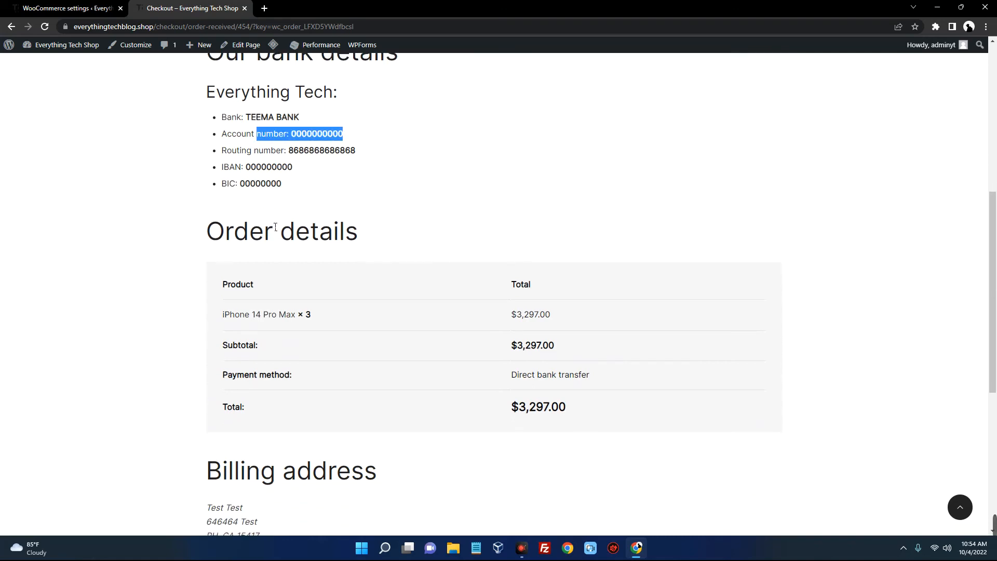
pyautogui.scroll(3, 420, 226)
pyautogui.scroll(1, 421, 226)
pyautogui.moveTo(284, 179); pyautogui.dragTo(226, 112)
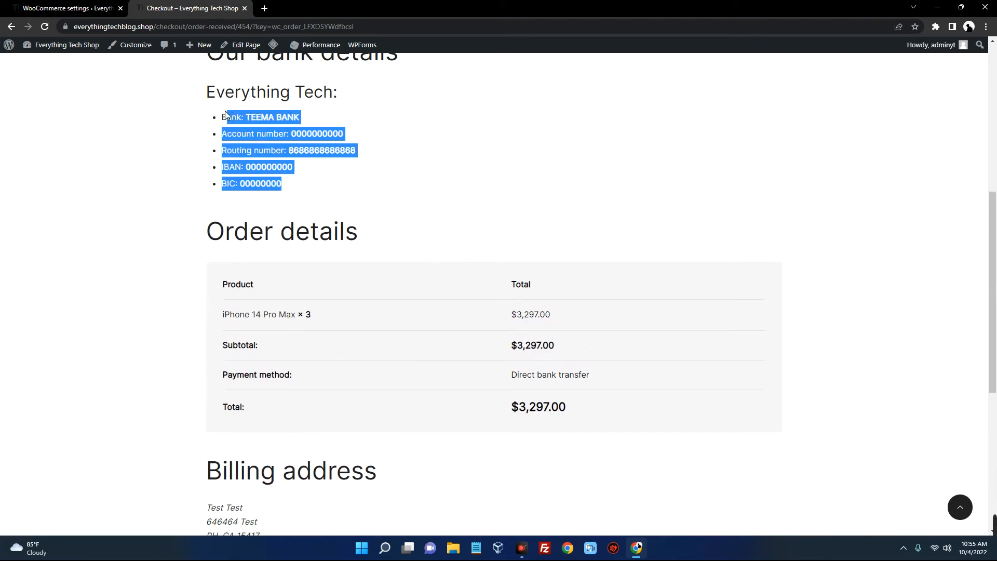
pyautogui.scroll(1, 318, 173)
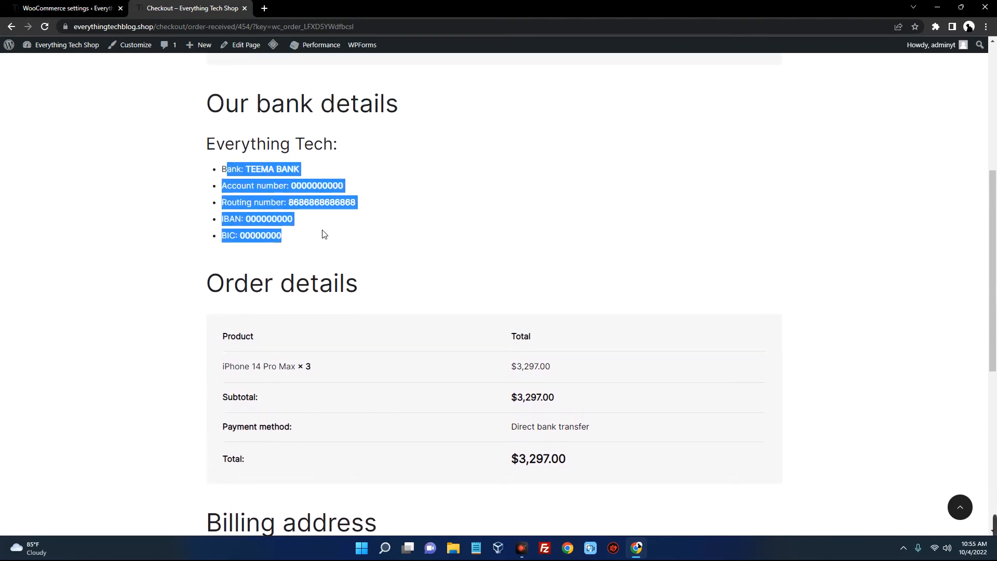
pyautogui.scroll(6, 323, 232)
pyautogui.scroll(-3, 323, 231)
pyautogui.click(367, 287)
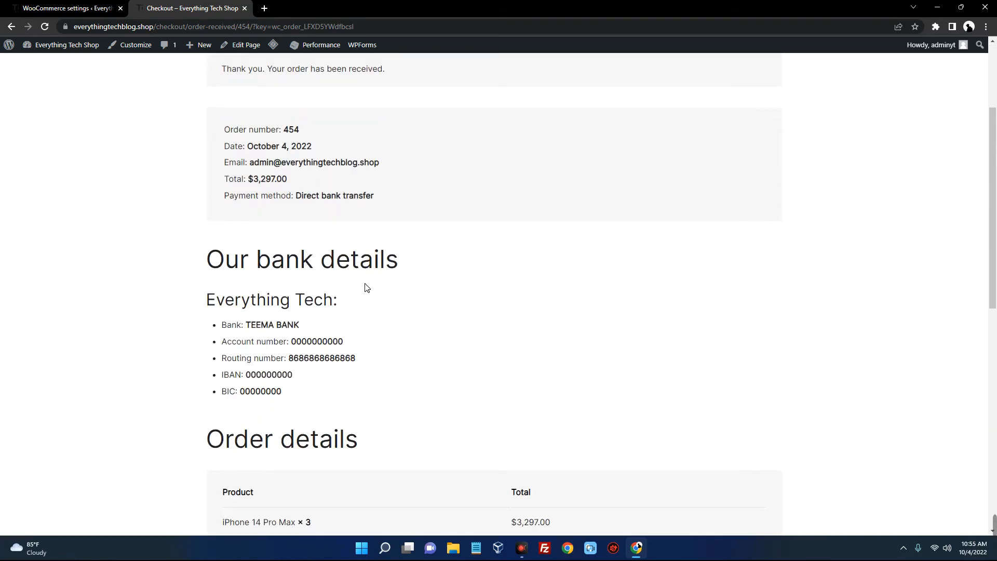
# Check the order details table with its $3,297.00 total, then close the checkout tab
pyautogui.scroll(-1, 367, 287)
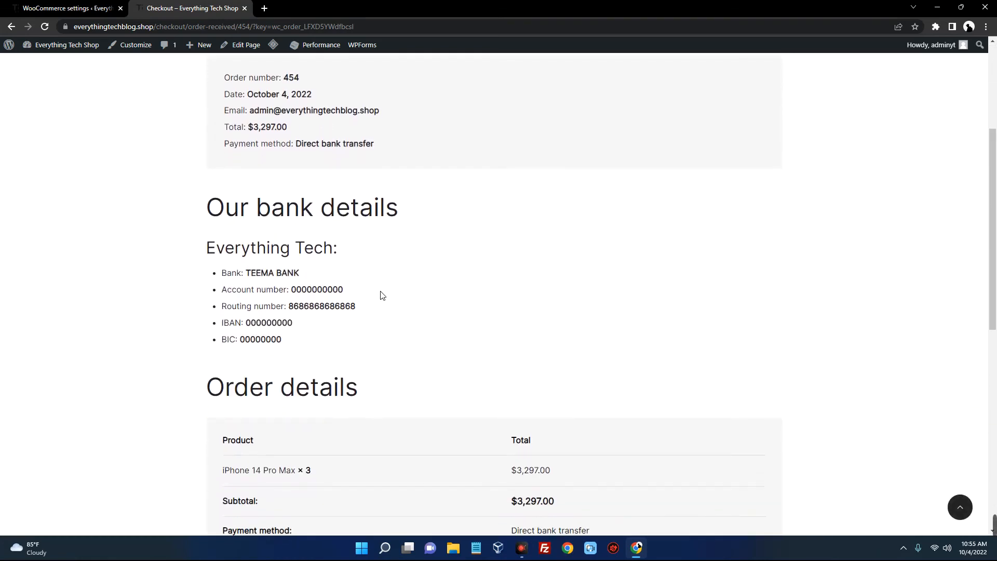
pyautogui.scroll(-1, 381, 295)
pyautogui.moveTo(295, 295); pyautogui.dragTo(223, 207)
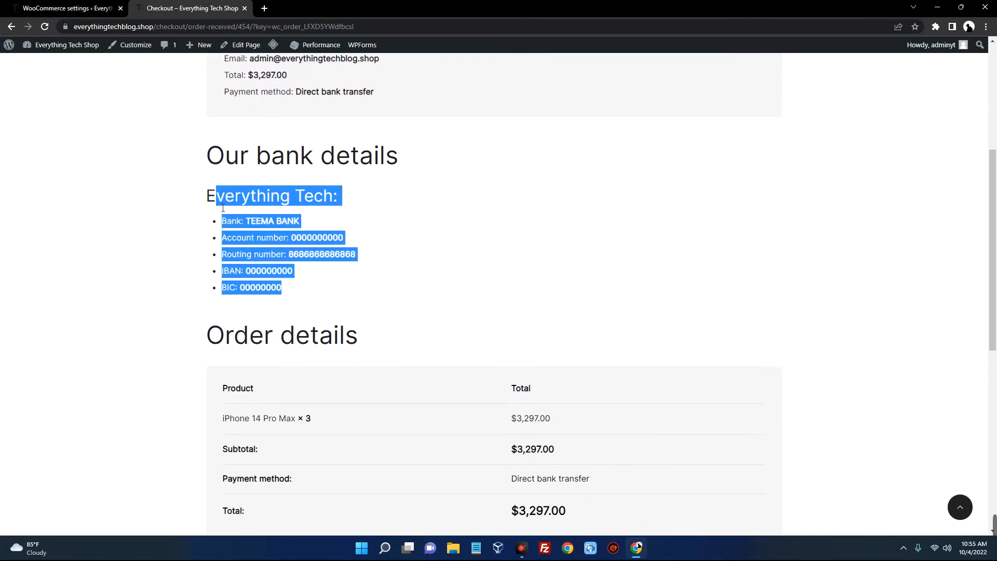
pyautogui.scroll(-4, 309, 267)
pyautogui.click(597, 314)
pyautogui.moveTo(597, 314); pyautogui.dragTo(204, 195)
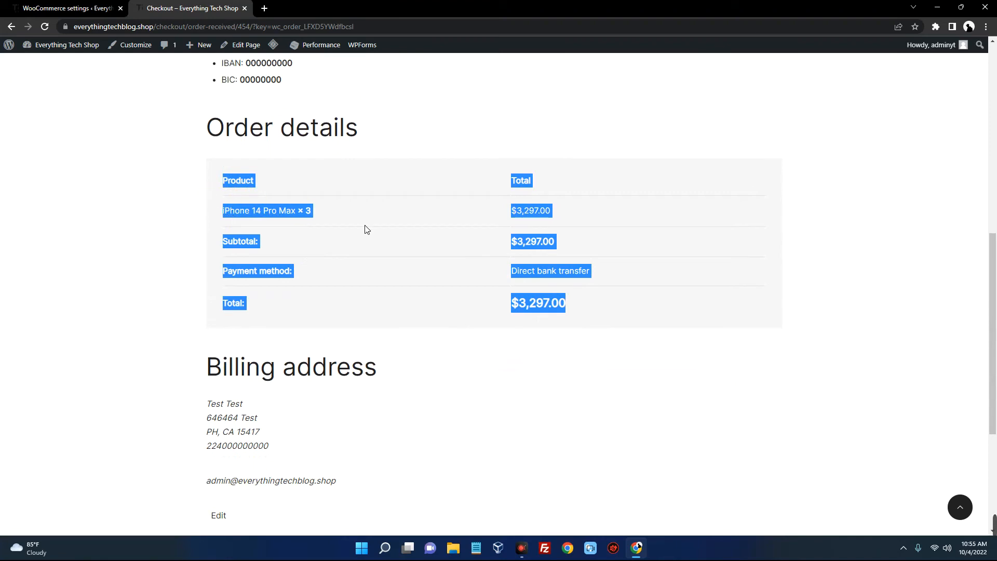
pyautogui.click(379, 222)
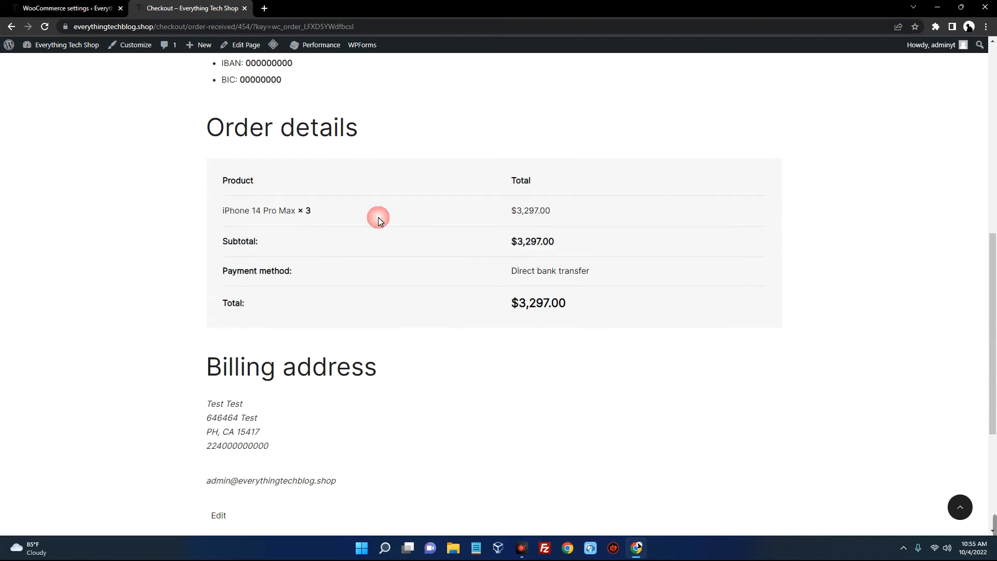
pyautogui.scroll(4, 379, 222)
pyautogui.scroll(2, 379, 221)
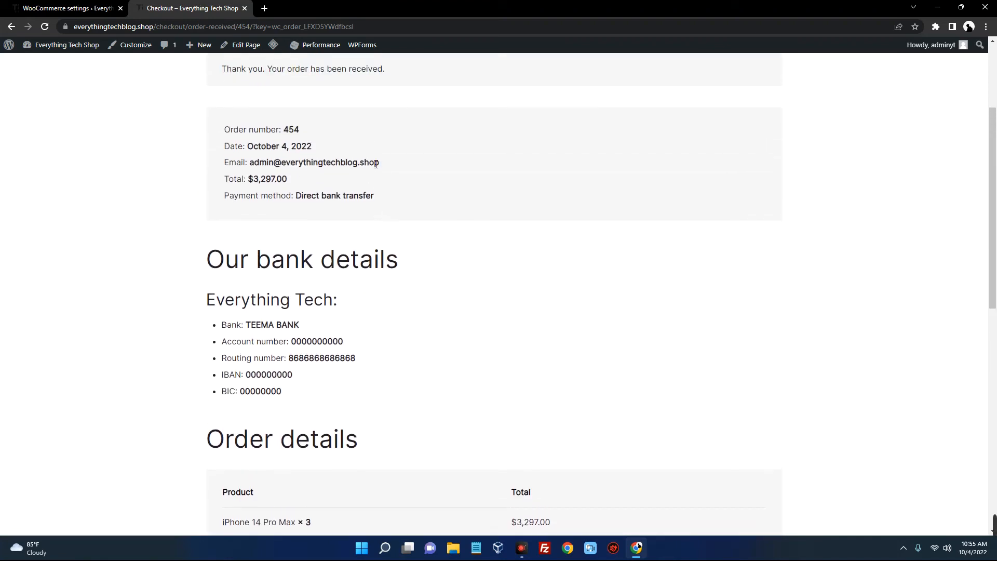
pyautogui.scroll(-2, 392, 162)
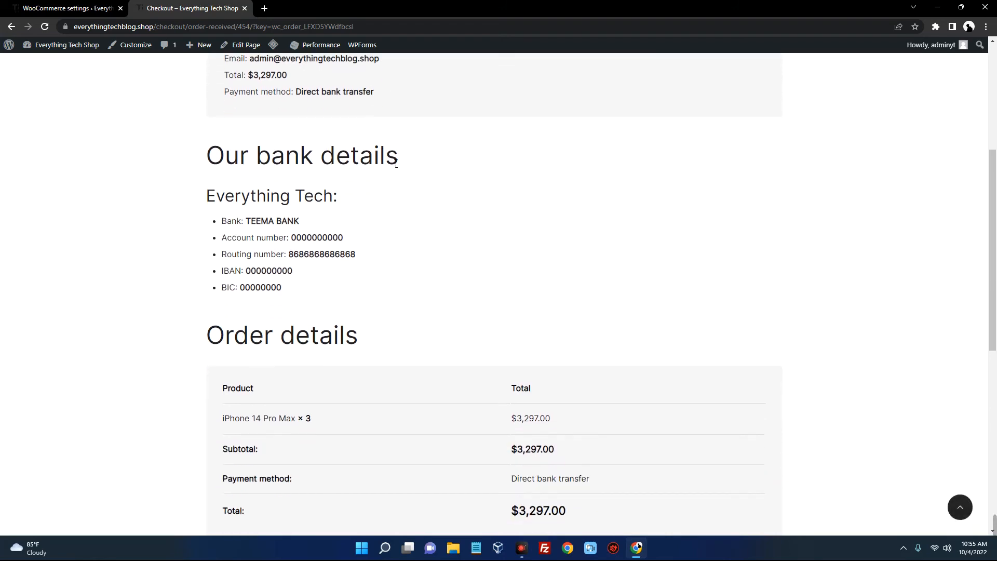
pyautogui.scroll(-5, 395, 163)
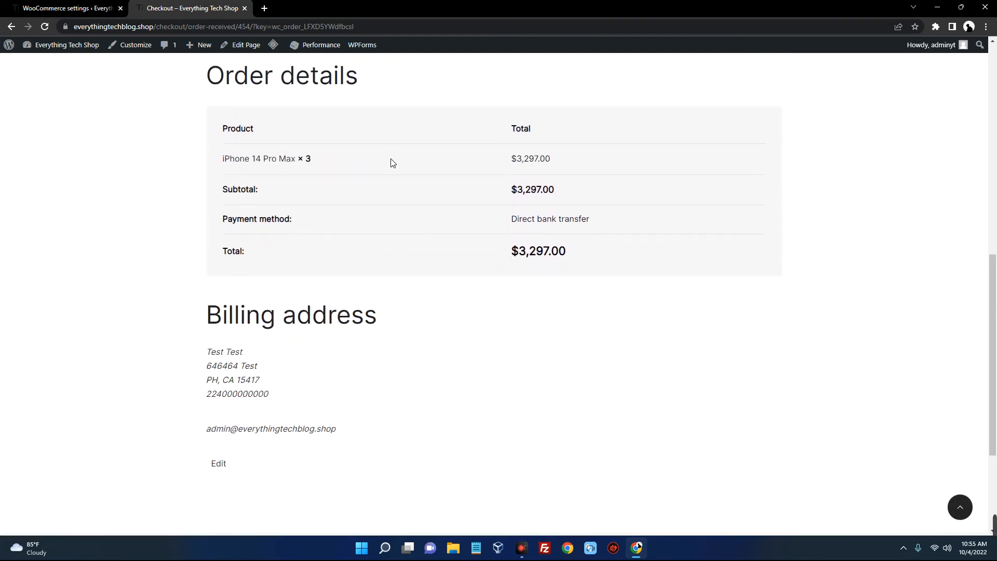
pyautogui.scroll(3, 392, 162)
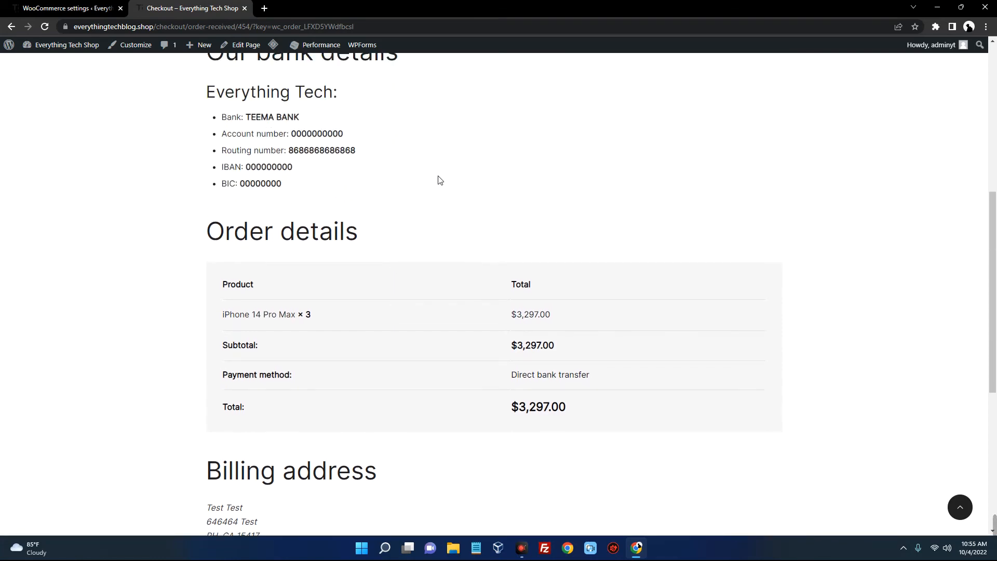
pyautogui.scroll(4, 429, 175)
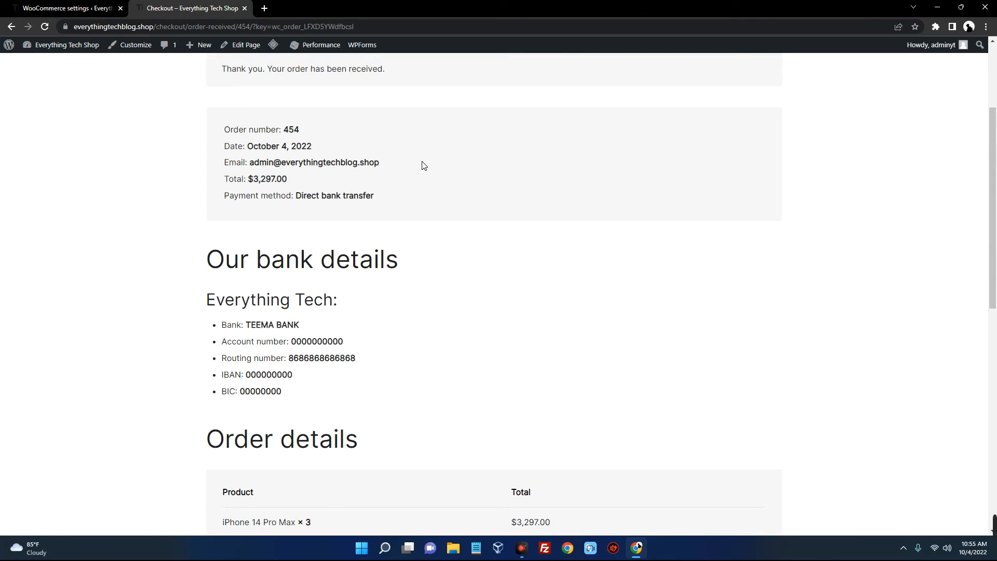
pyautogui.scroll(3, 423, 165)
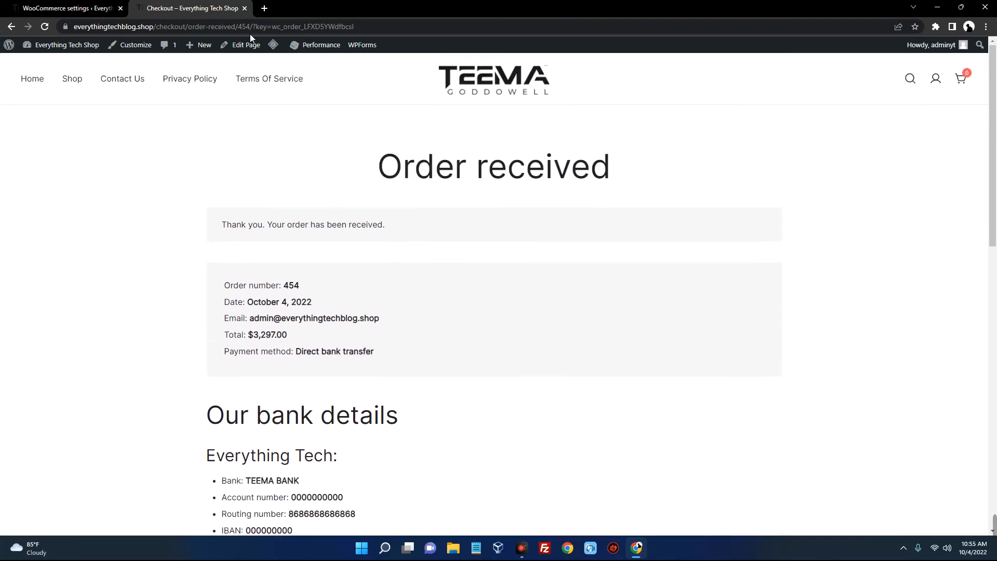
pyautogui.click(245, 9)
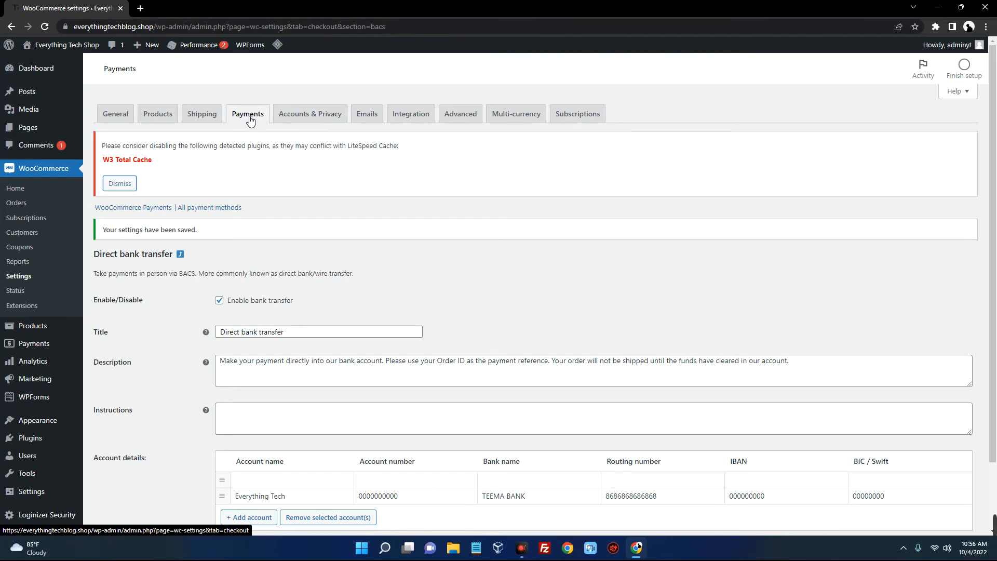
# Open WooCommerce Orders to find the $3,297.00 test order on hold
pyautogui.scroll(-1, 244, 125)
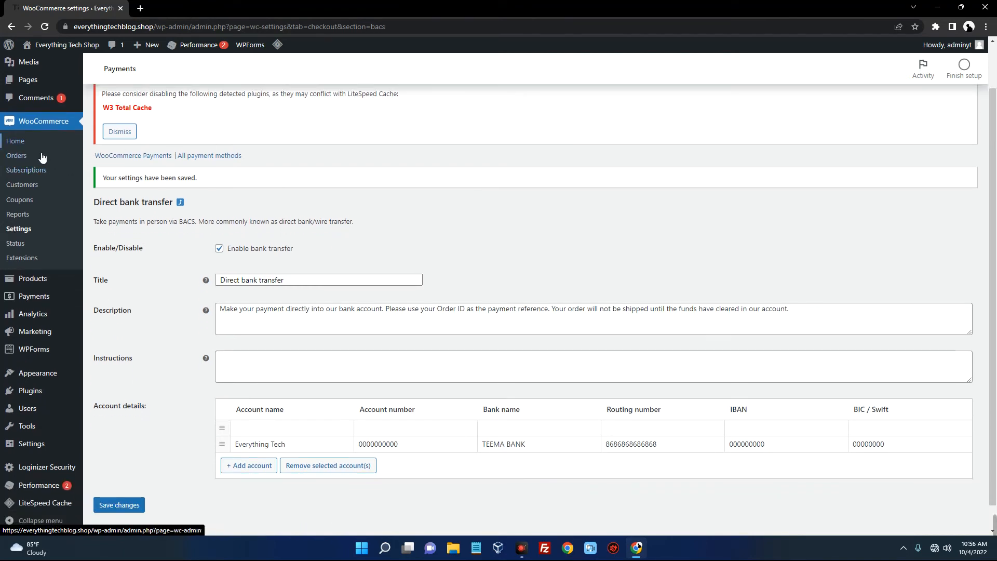
pyautogui.scroll(1, 34, 164)
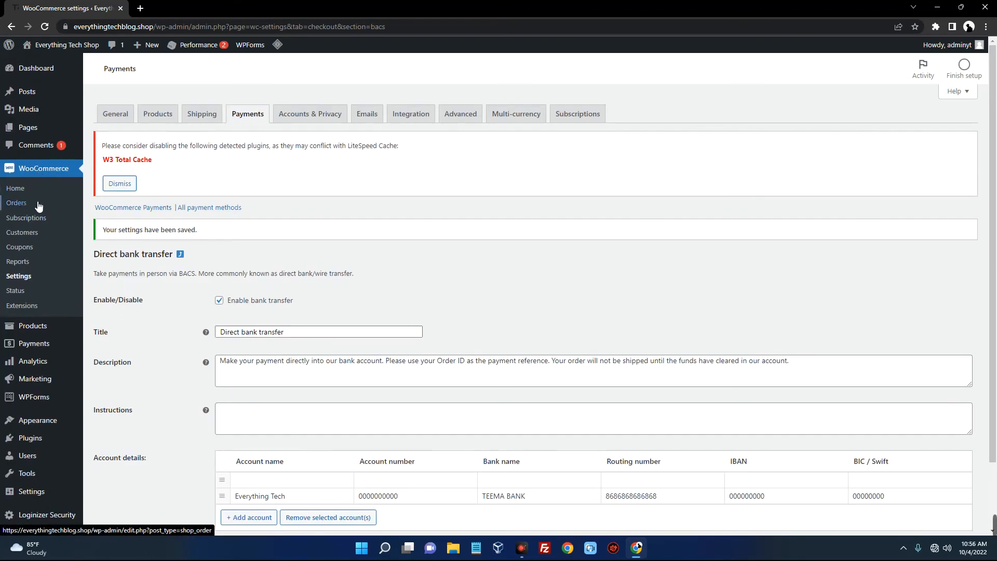
pyautogui.click(23, 205)
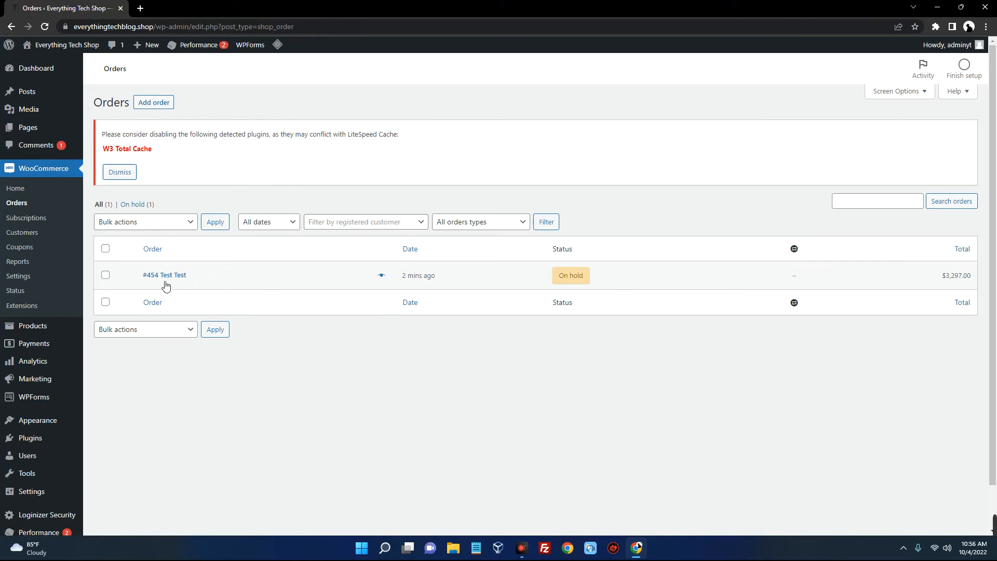
# Open the on-hold test order and check its three iPhone 14 Pro Max and $3,297.00 total
pyautogui.click(571, 276)
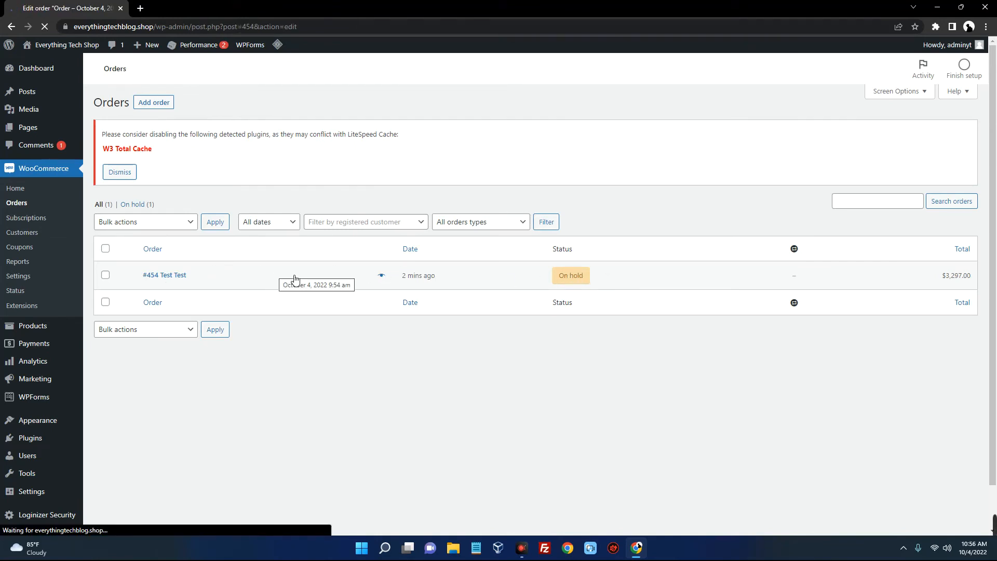
pyautogui.scroll(-3, 481, 249)
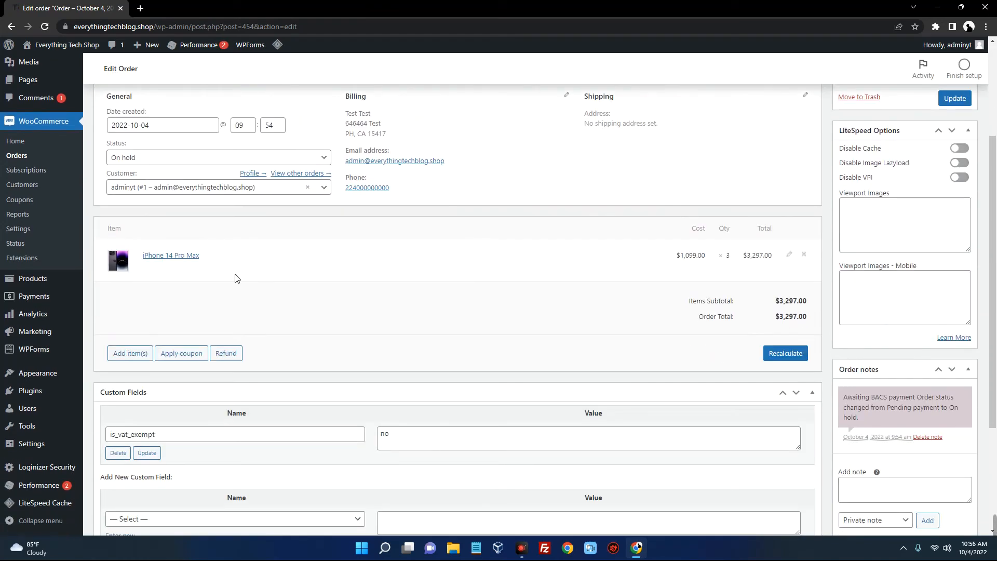
pyautogui.tripleClick(159, 256)
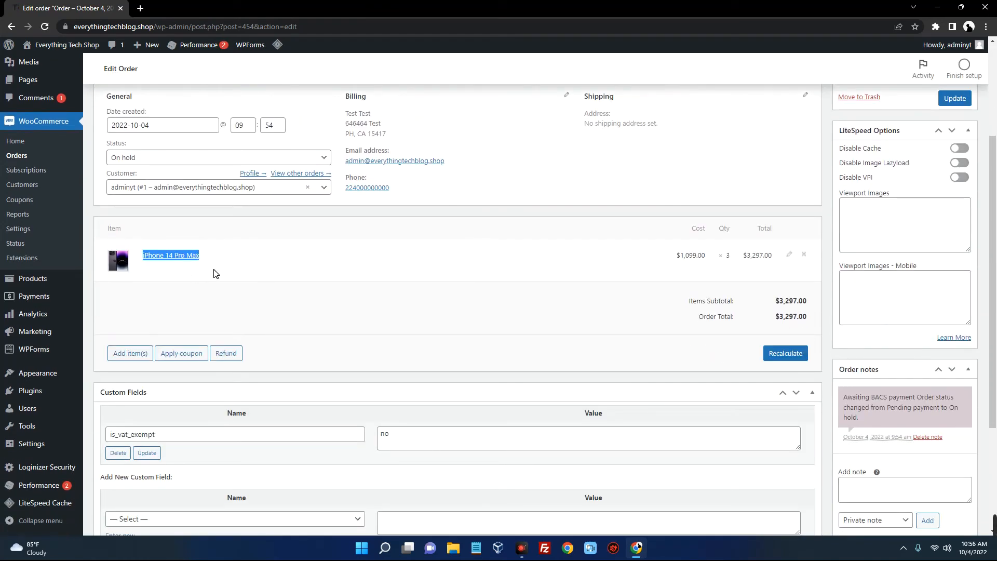
pyautogui.click(727, 265)
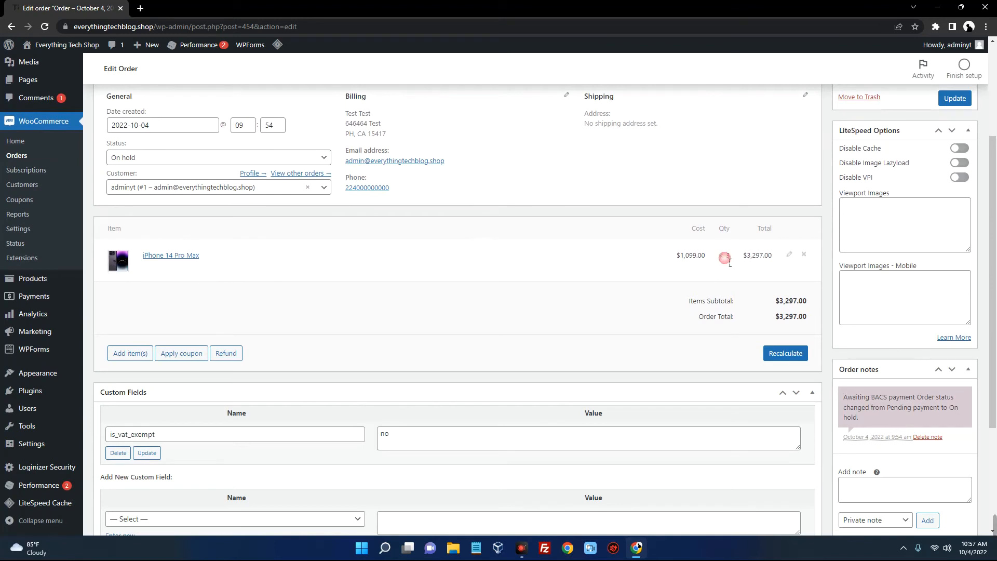
pyautogui.moveTo(771, 306); pyautogui.dragTo(809, 318)
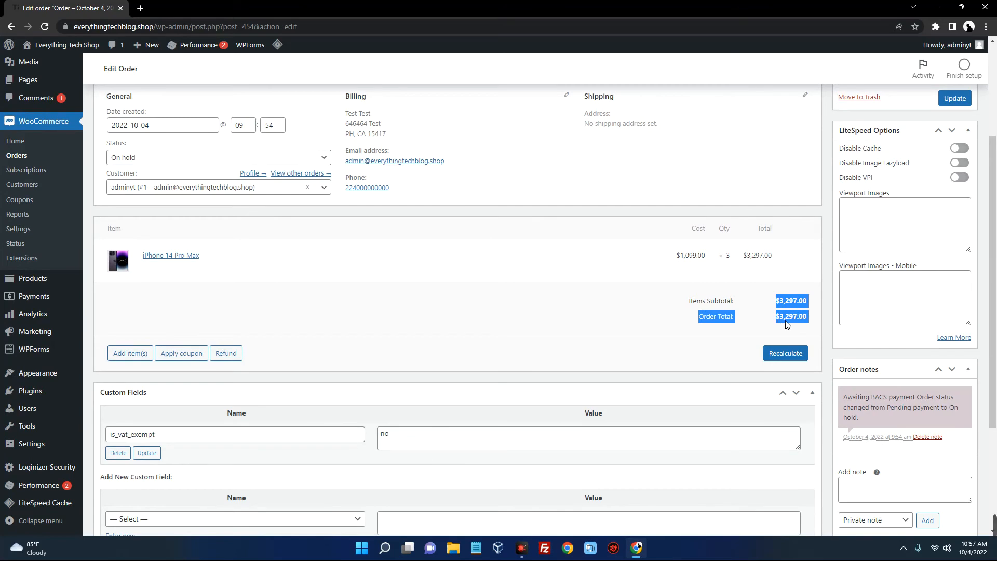
pyautogui.click(797, 325)
pyautogui.scroll(3, 797, 325)
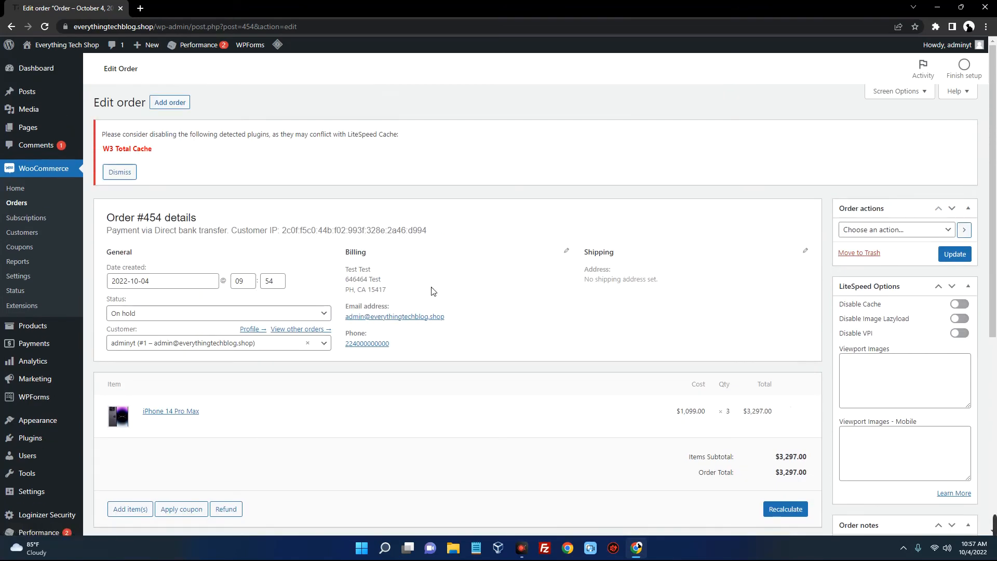
# Change the test order's status to Processing, then Completed, updating the order each time
pyautogui.scroll(-1, 431, 291)
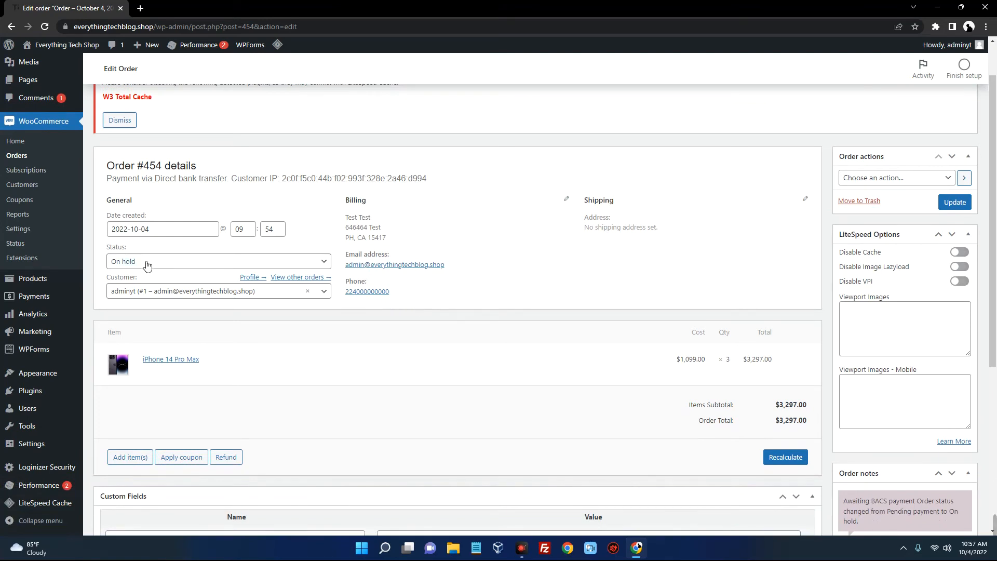
pyautogui.click(226, 265)
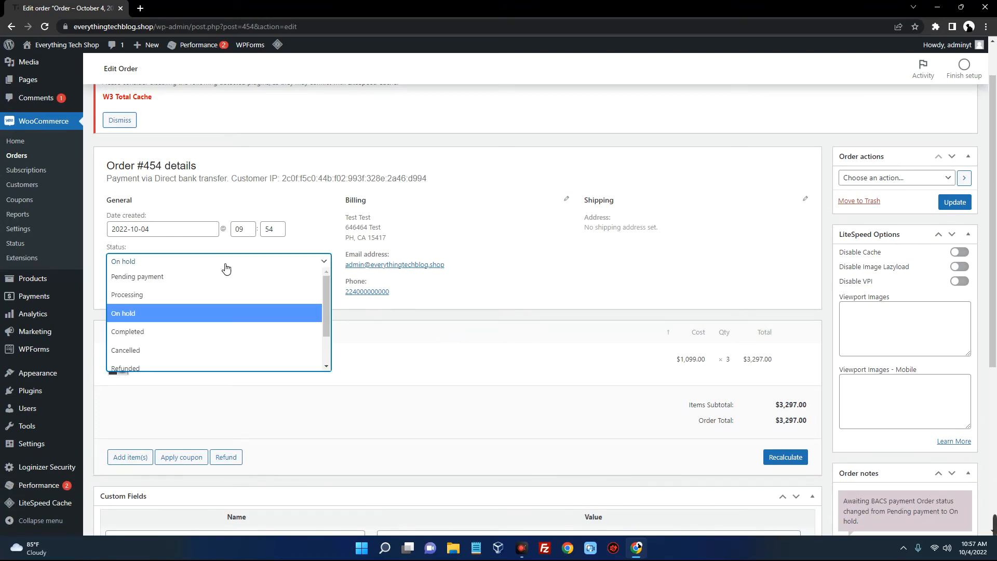
pyautogui.click(217, 296)
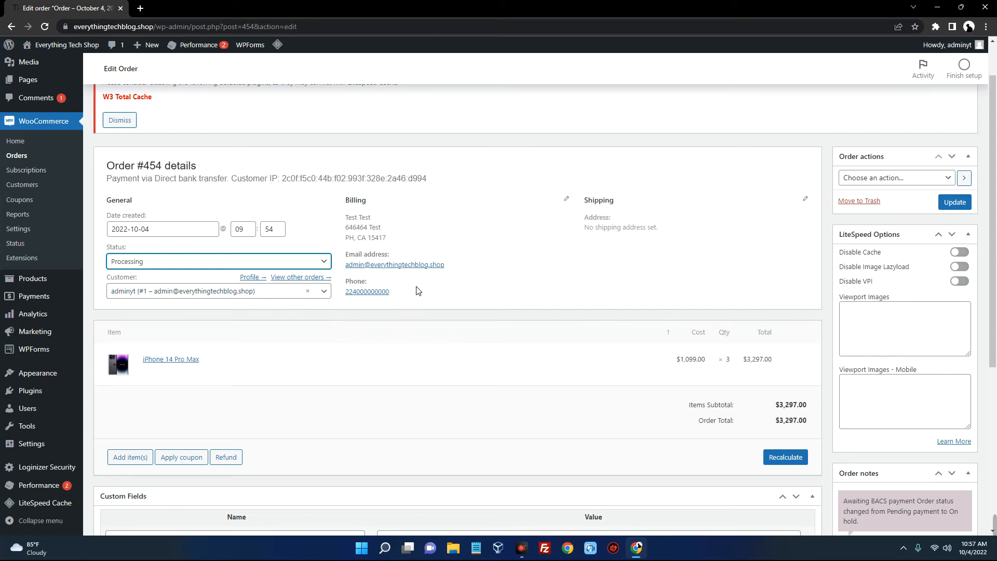
pyautogui.click(494, 289)
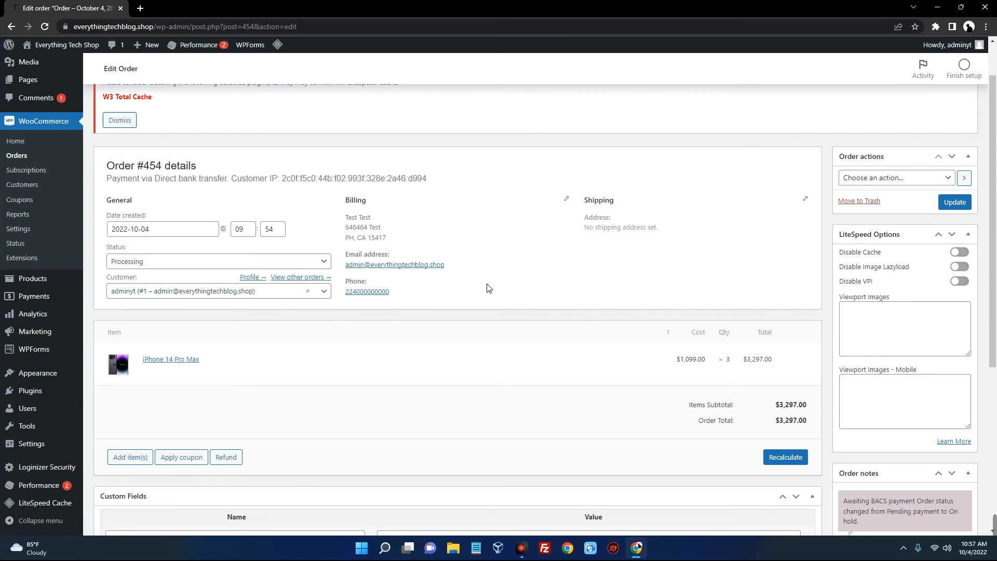
pyautogui.click(955, 202)
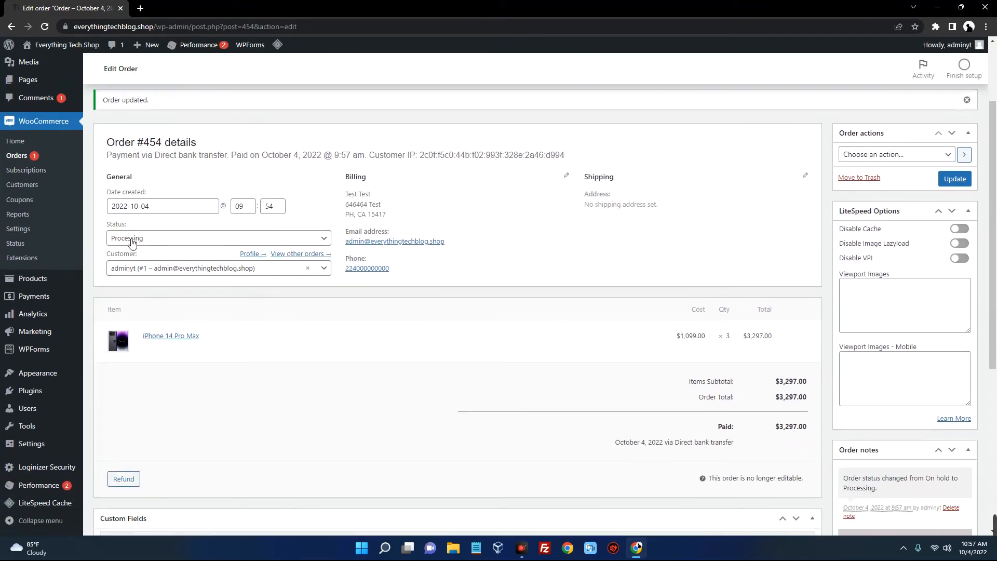
pyautogui.click(181, 242)
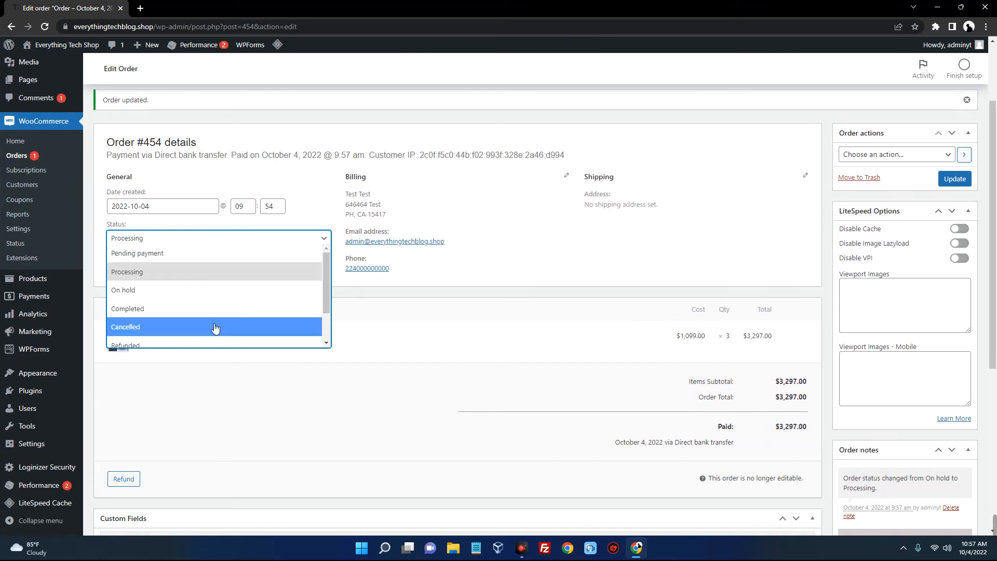
pyautogui.click(187, 310)
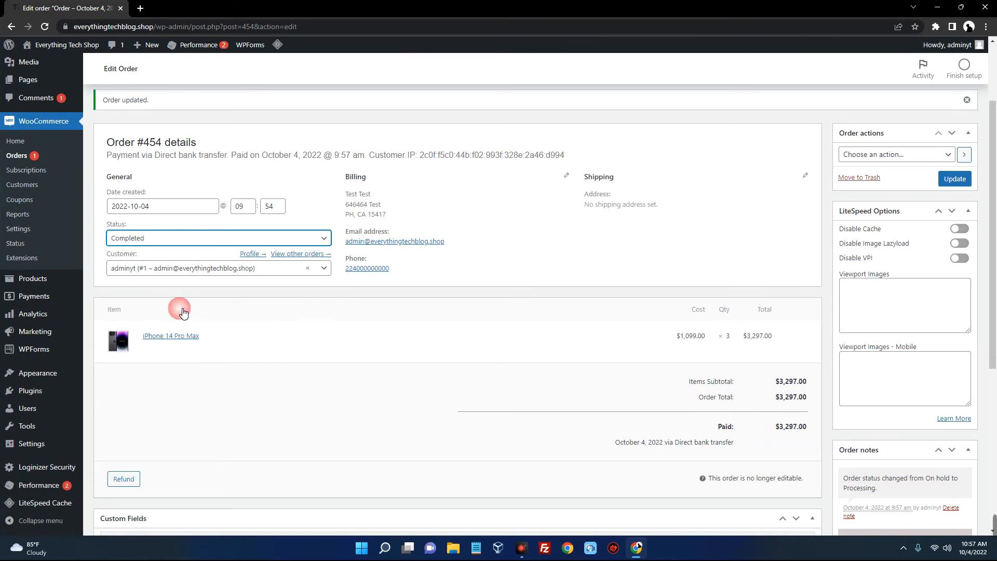
pyautogui.click(954, 179)
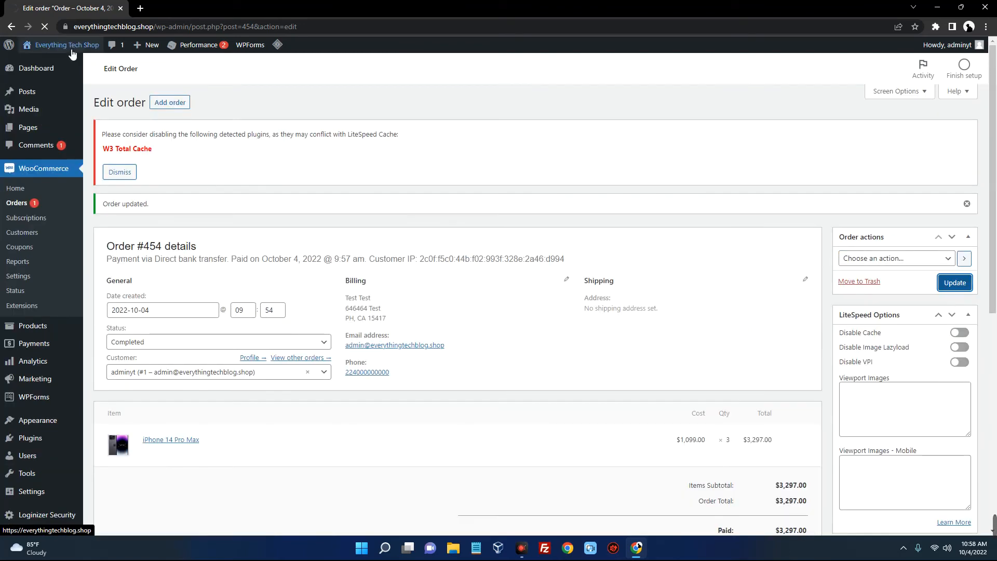
# Open the storefront in a new background tab via Visit Site
pyautogui.moveTo(62, 45)
pyautogui.rightClick(44, 67)
pyautogui.click(65, 75)
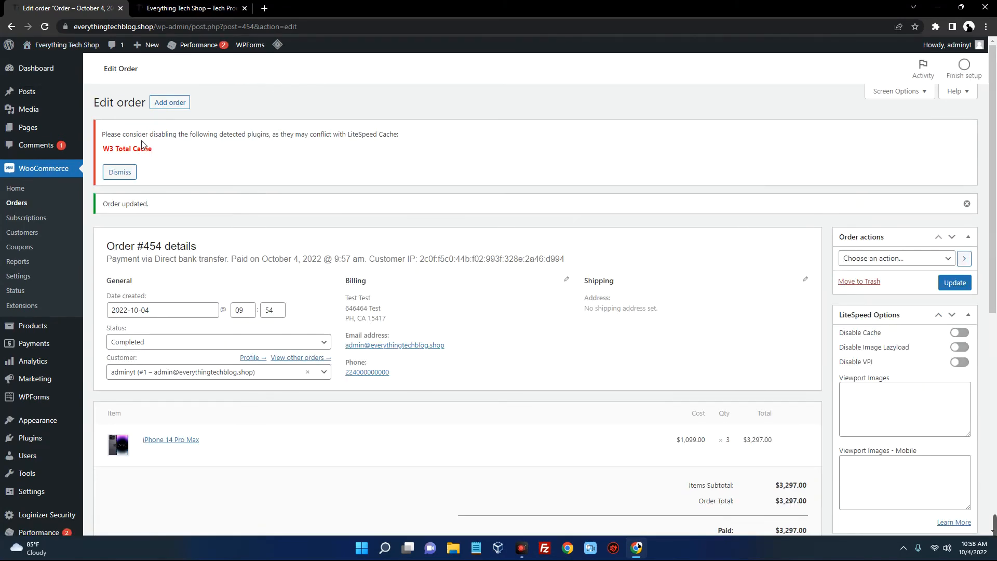
# Return to the Dashboard home and scroll through its widgets
pyautogui.moveTo(85, 81)
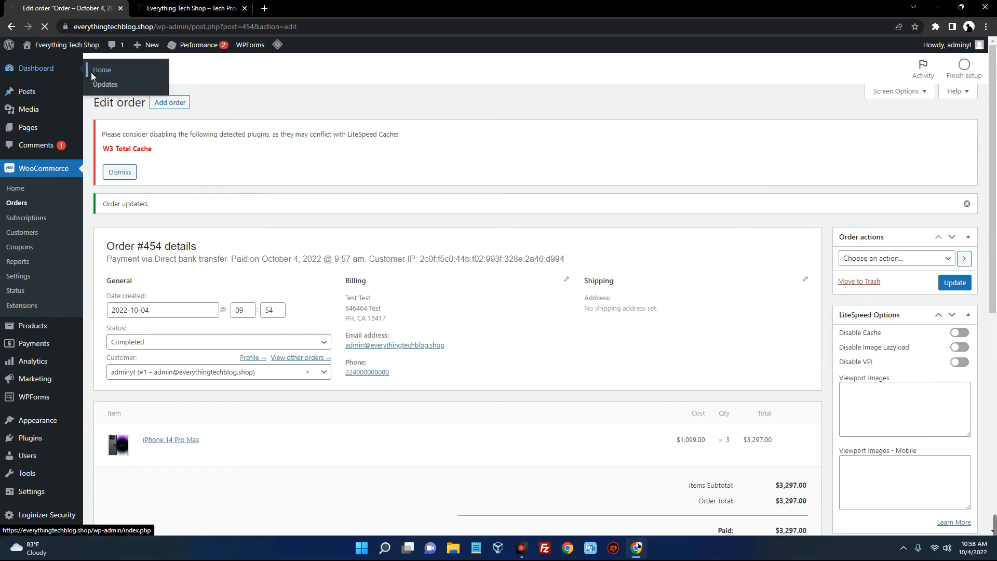
pyautogui.click(91, 73)
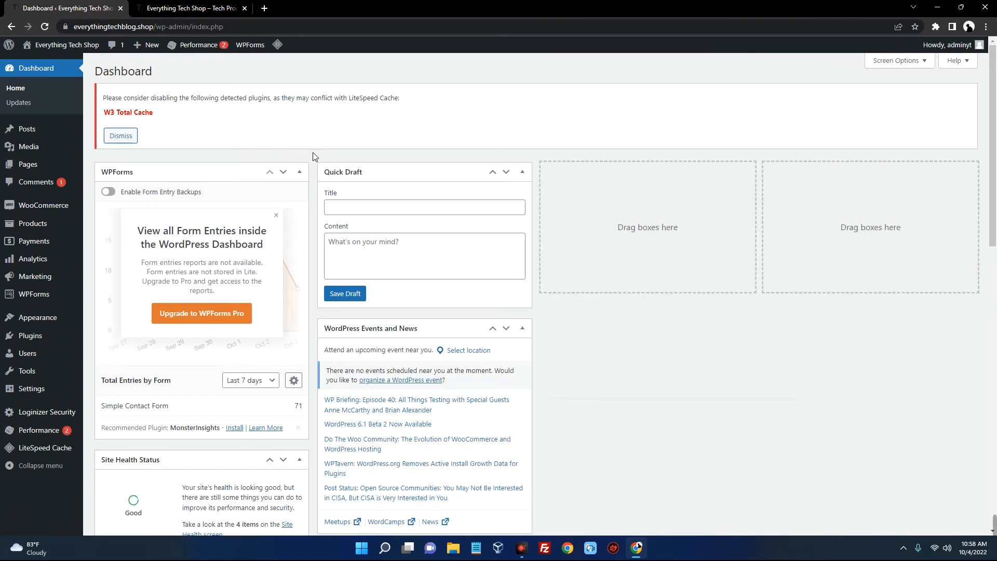
pyautogui.scroll(-1, 312, 152)
pyautogui.scroll(1, 313, 152)
pyautogui.scroll(-4, 313, 156)
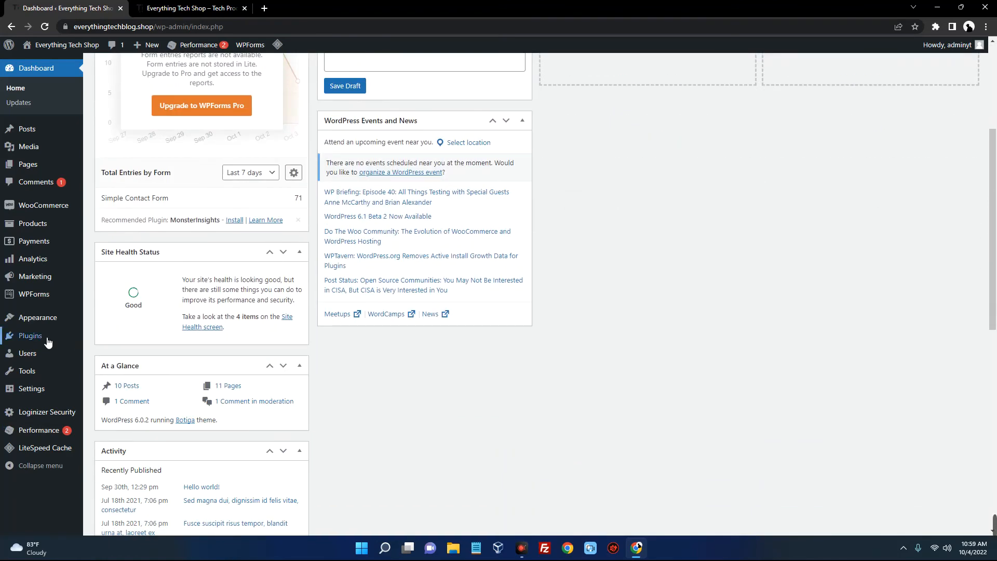
pyautogui.moveTo(46, 343)
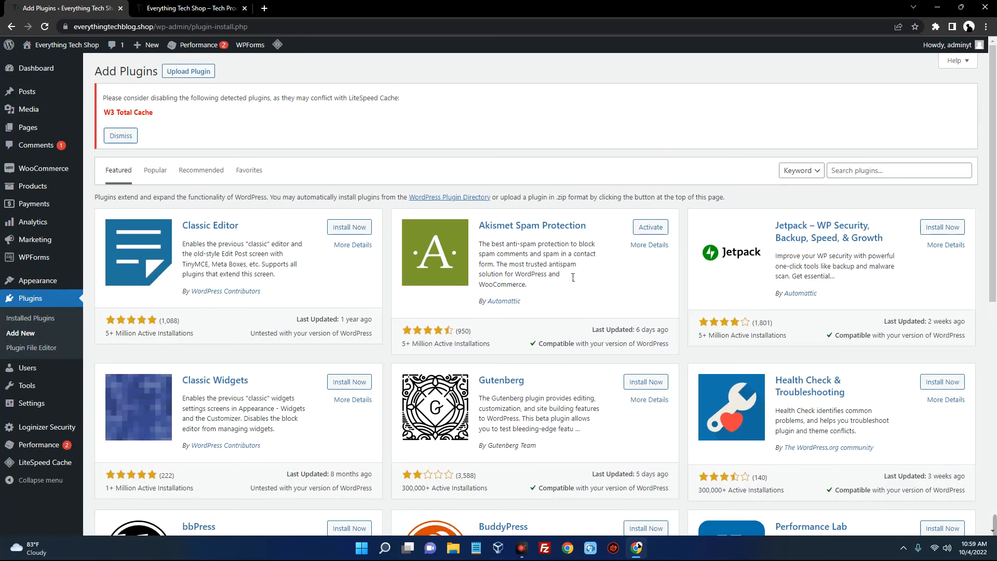
# Search plugins for 'yoast', then install and activate Yoast SEO
pyautogui.click(838, 175)
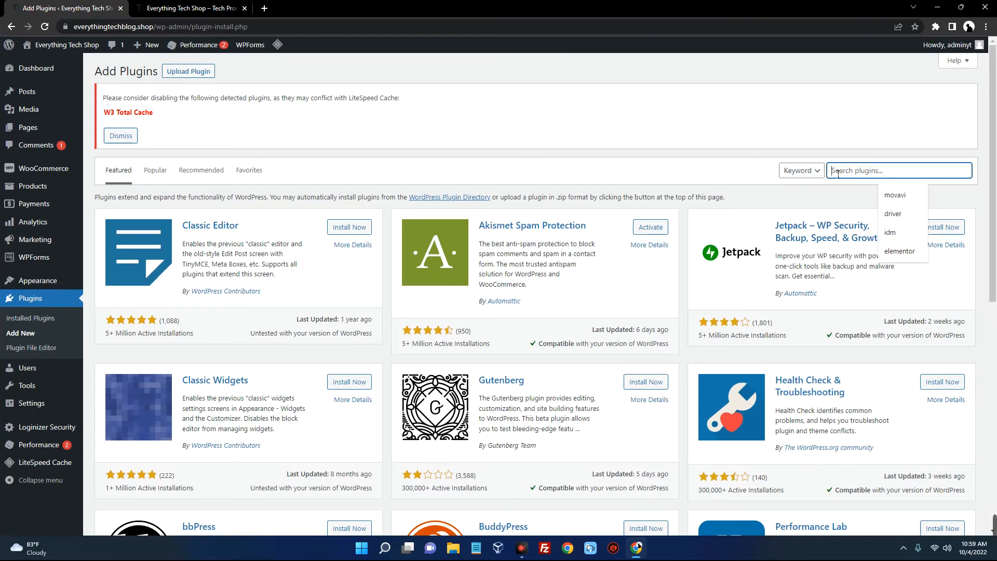
pyautogui.write('yoast')
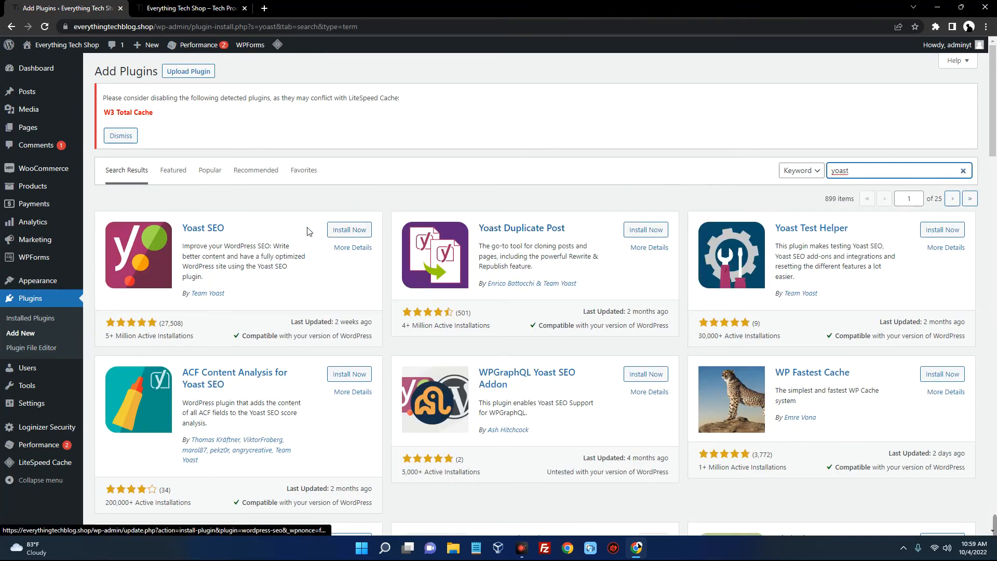
pyautogui.click(352, 230)
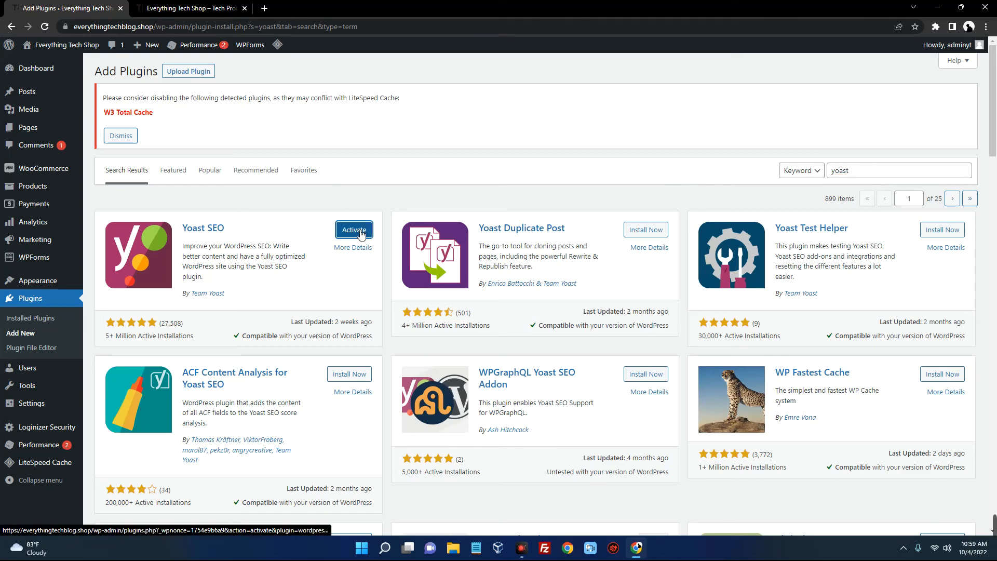
pyautogui.click(360, 233)
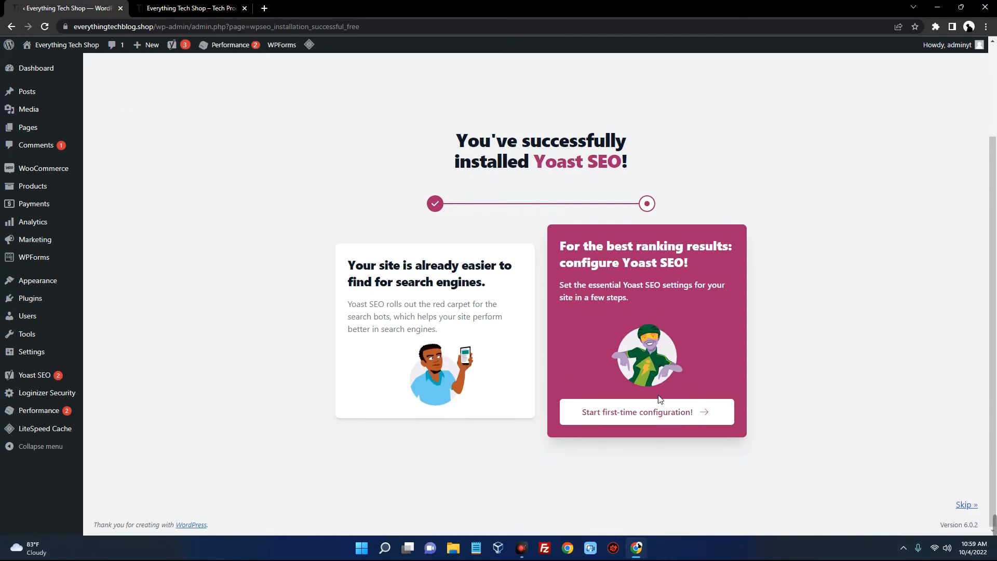
# Start Yoast's first-time configuration and complete the SEO data optimization
pyautogui.click(631, 423)
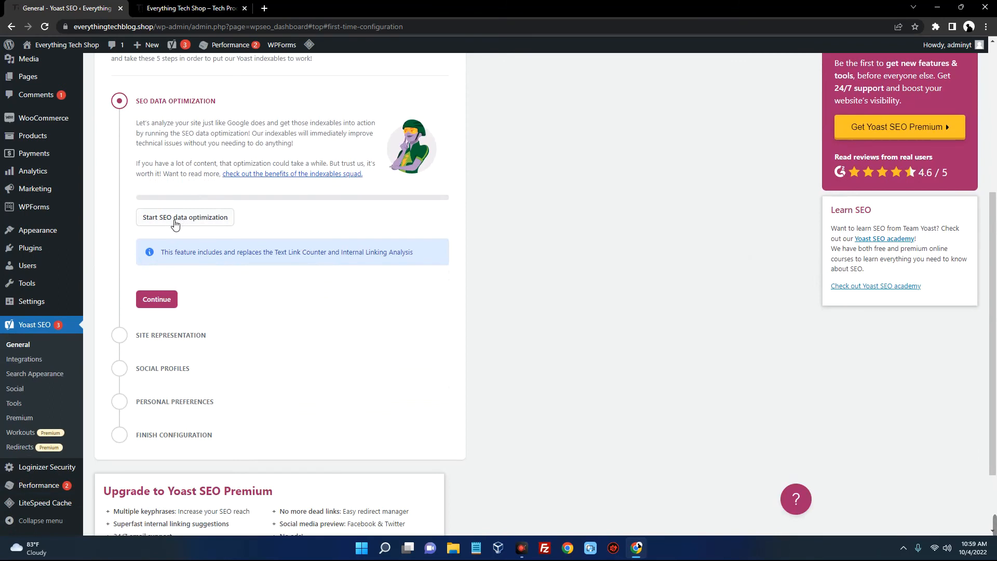
pyautogui.click(174, 221)
pyautogui.click(157, 287)
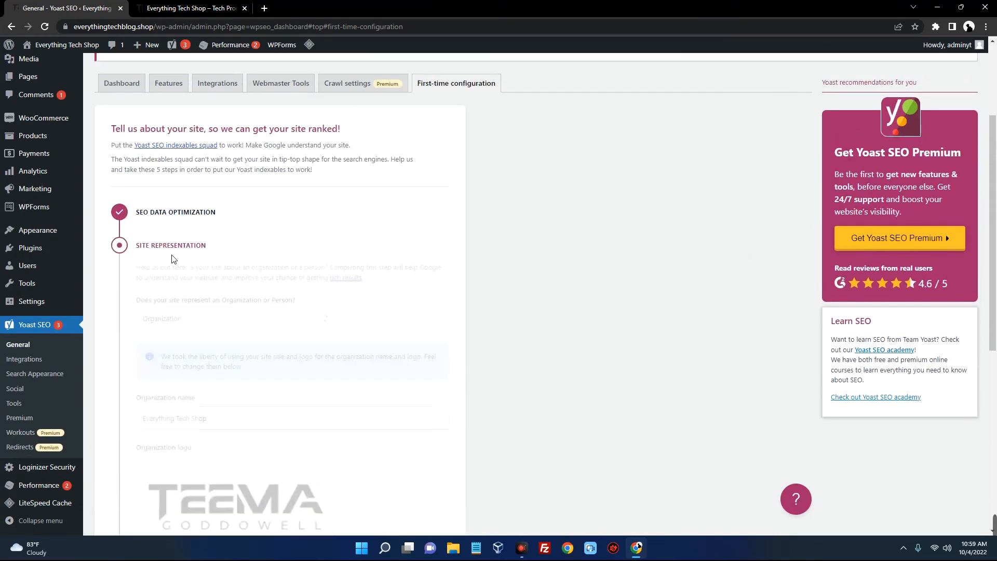
pyautogui.scroll(-3, 176, 255)
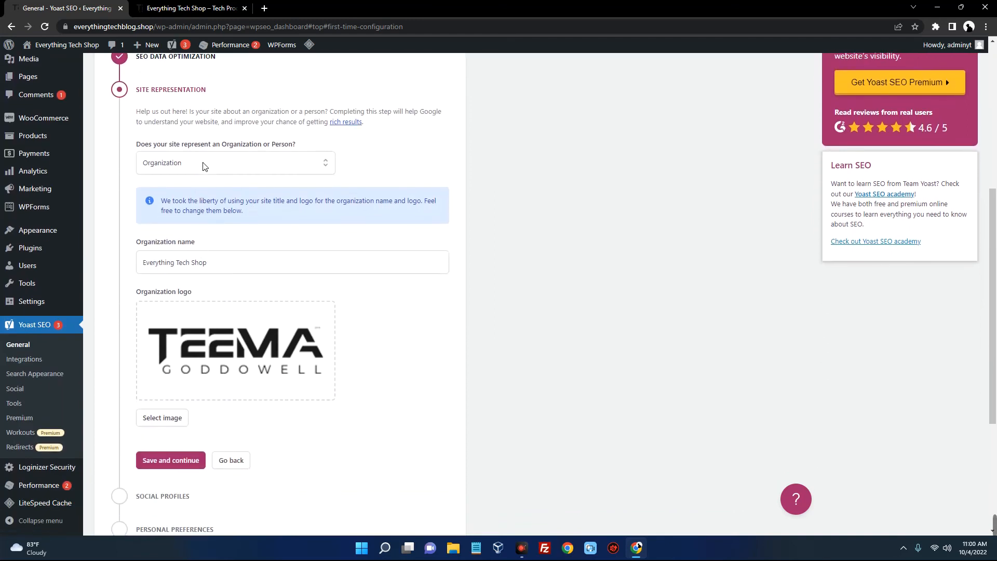
# Set the site to represent a Person, choosing the admin user
pyautogui.click(204, 164)
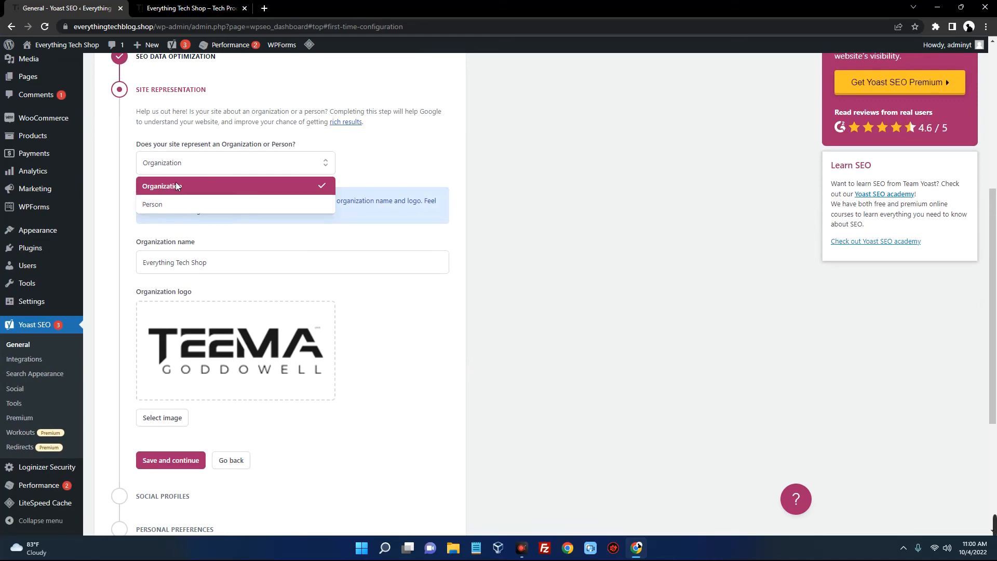
pyautogui.click(180, 202)
pyautogui.scroll(-2, 185, 203)
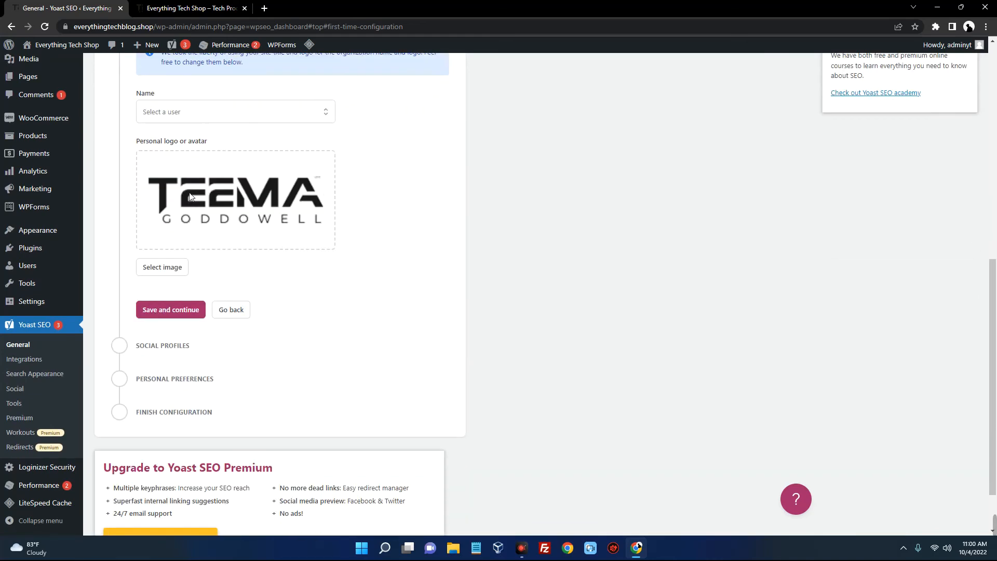
pyautogui.click(212, 157)
pyautogui.click(168, 178)
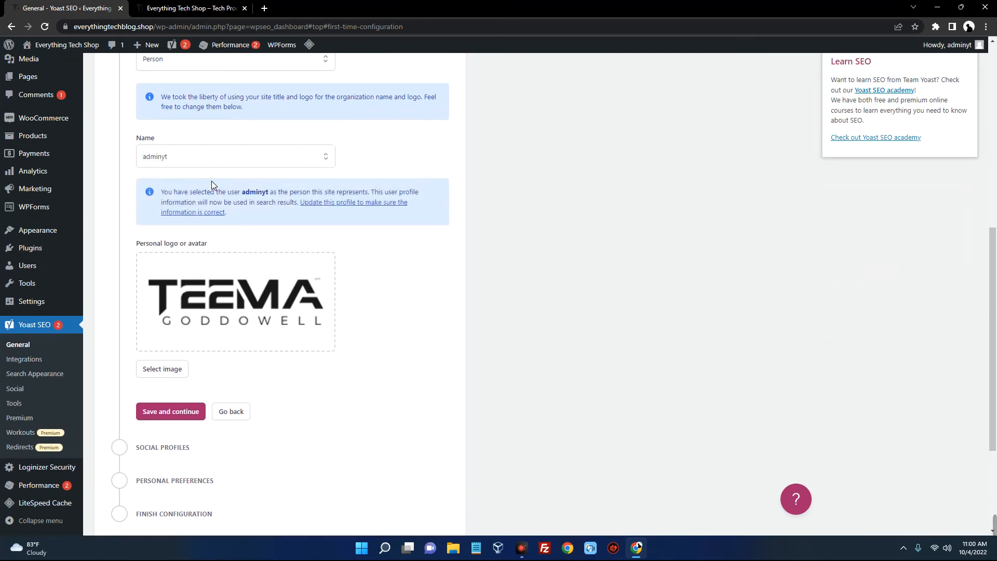
pyautogui.click(225, 132)
# Open the admin user's profile in a new tab, then save and continue
pyautogui.scroll(-1, 222, 135)
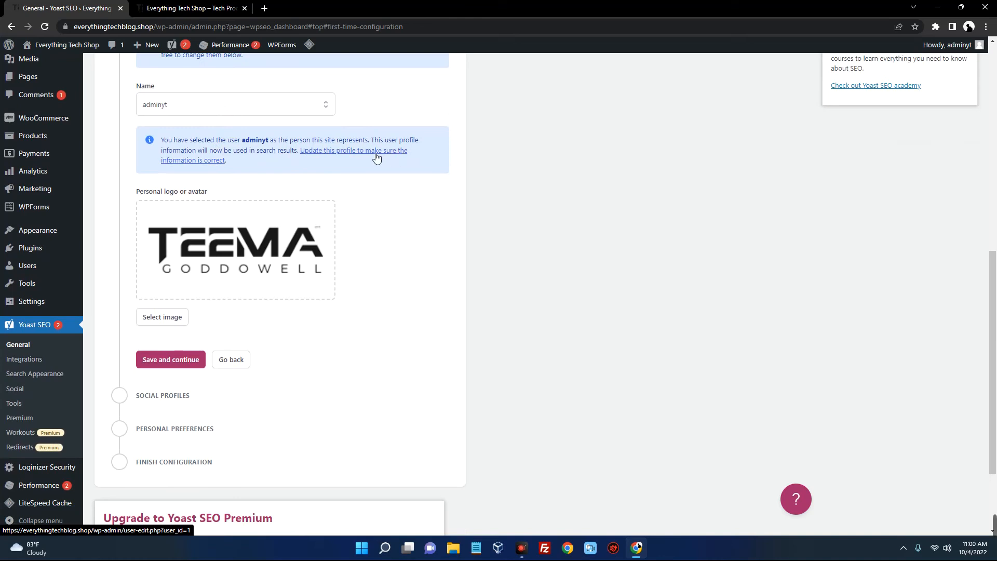
pyautogui.rightClick(211, 160)
pyautogui.rightClick(203, 161)
pyautogui.click(225, 174)
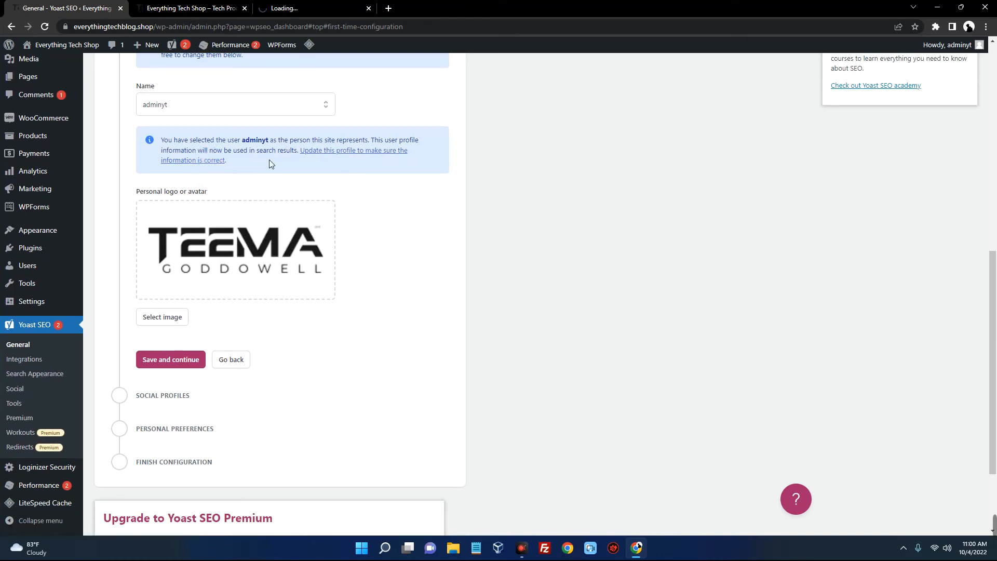
pyautogui.scroll(-2, 305, 121)
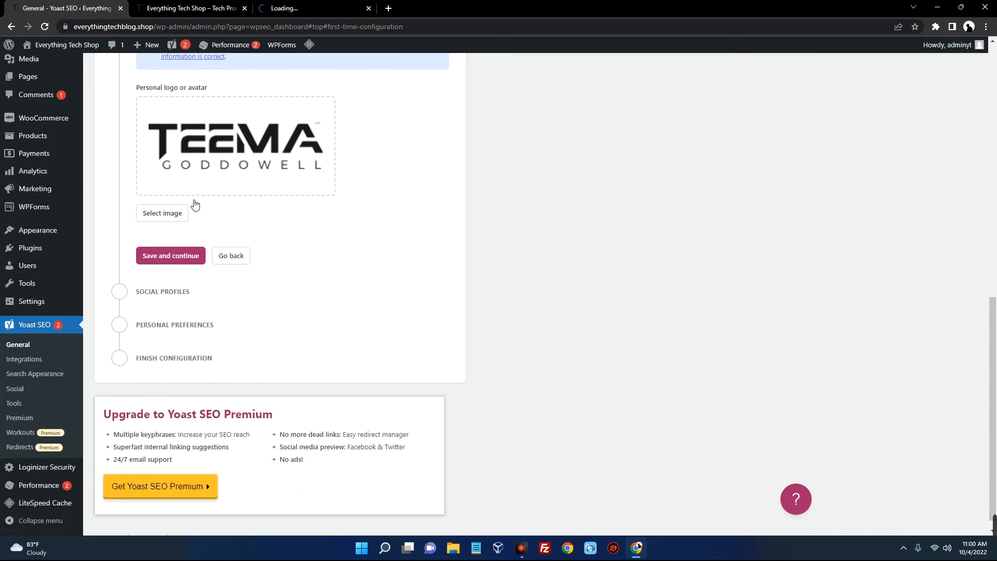
pyautogui.click(176, 260)
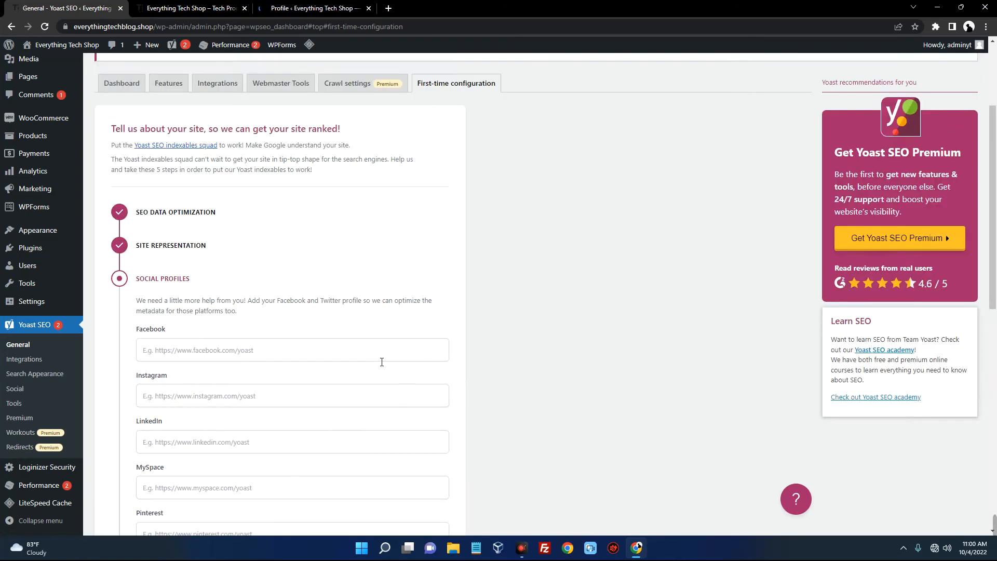
# Save the Social Profiles step, leaving the Facebook, Instagram and LinkedIn addresses empty
pyautogui.scroll(-2, 227, 243)
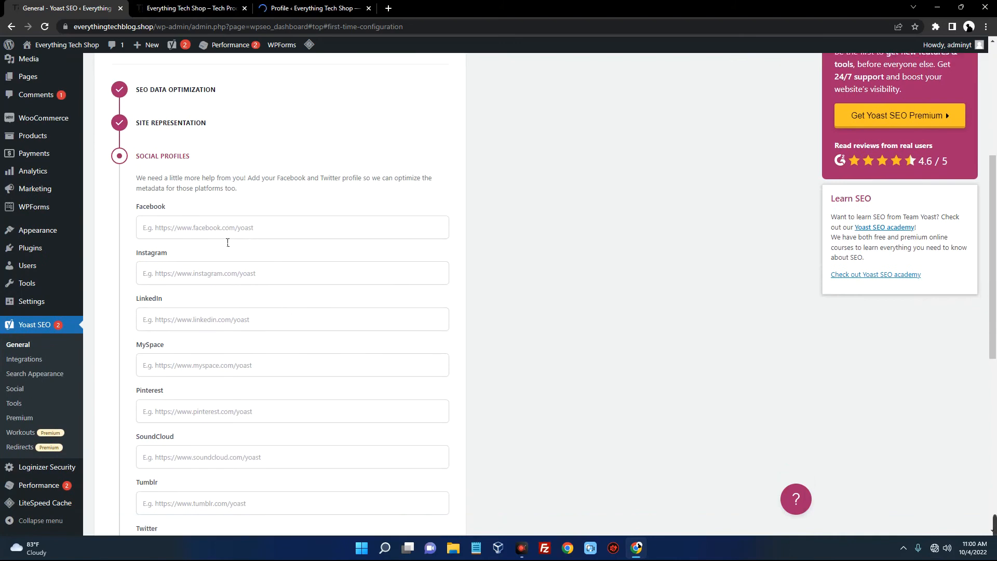
pyautogui.click(211, 146)
pyautogui.click(210, 190)
pyautogui.click(209, 236)
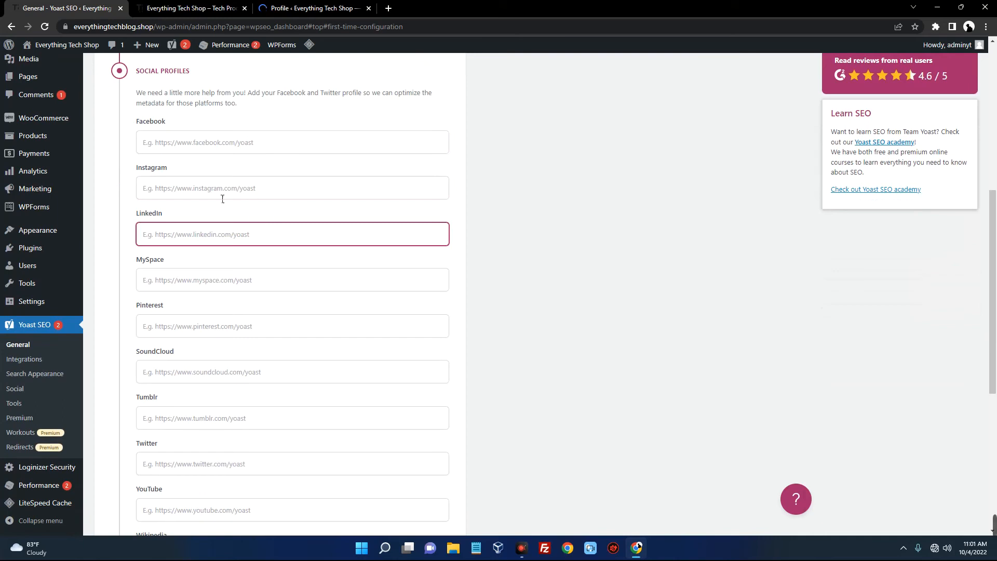
pyautogui.click(221, 223)
pyautogui.scroll(-6, 223, 225)
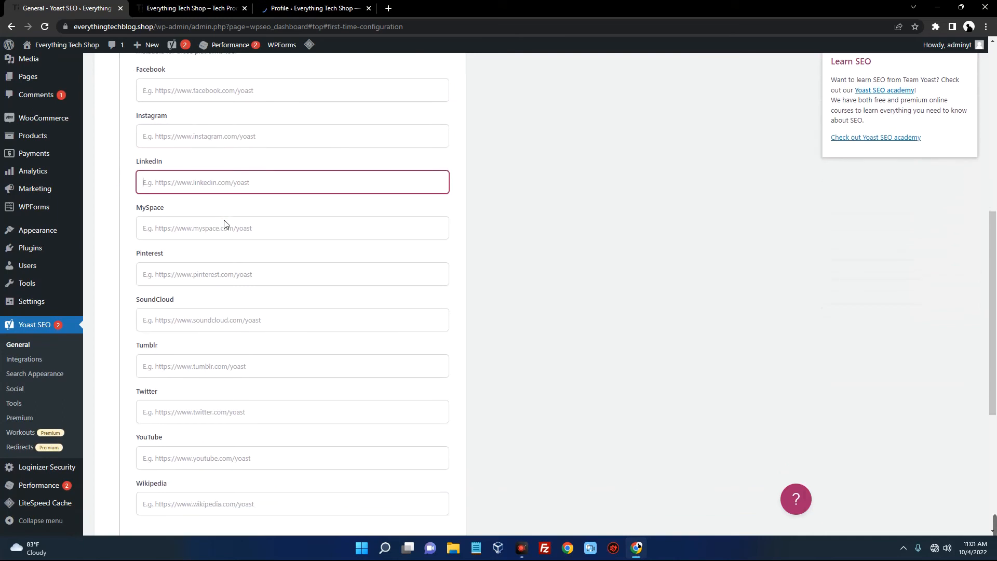
pyautogui.scroll(8, 229, 222)
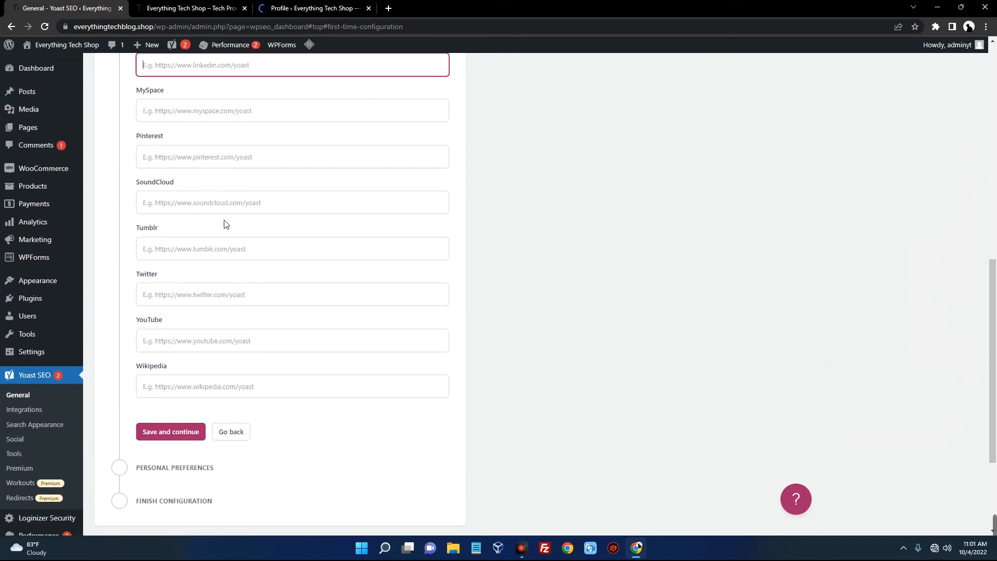
pyautogui.scroll(-8, 224, 223)
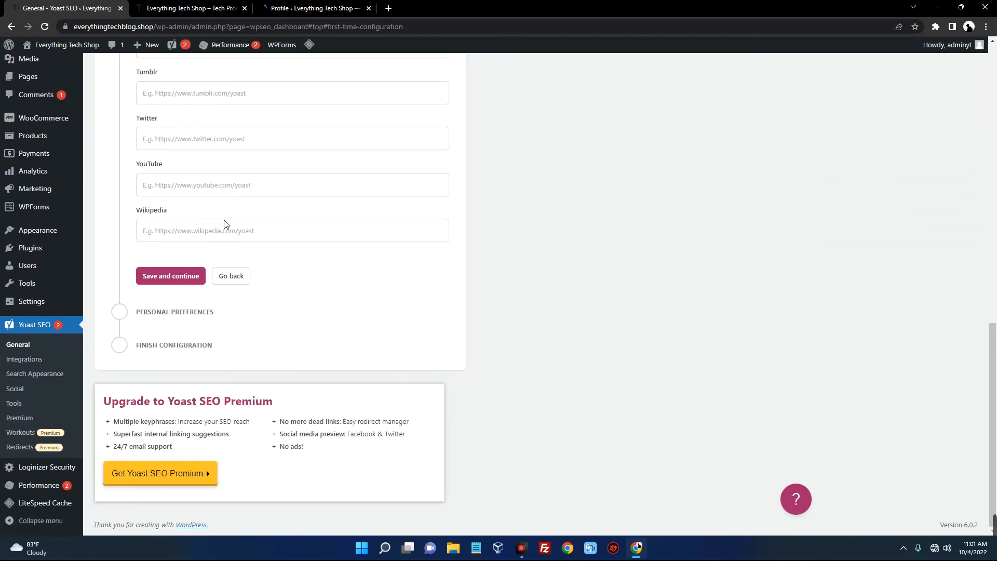
pyautogui.click(175, 278)
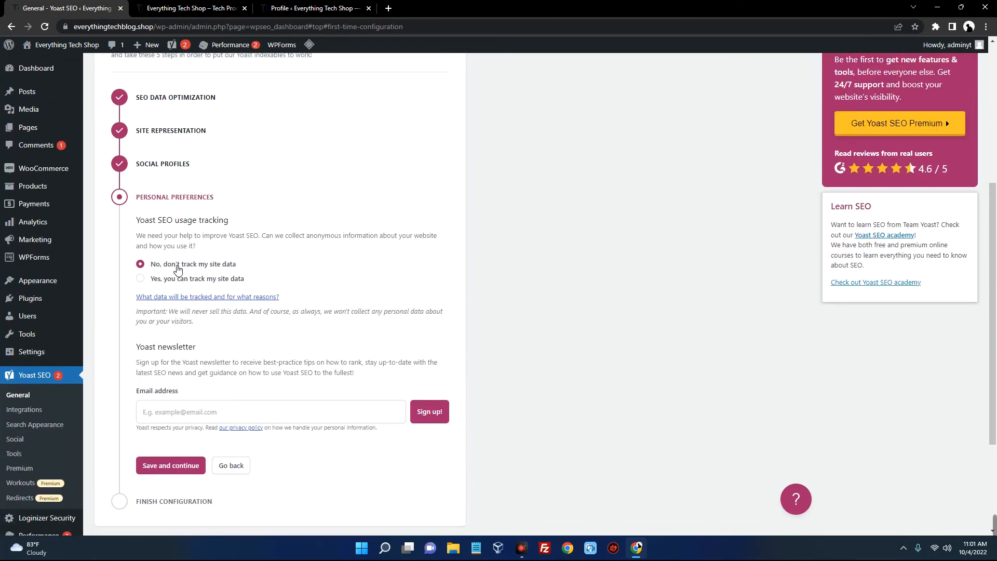
# Choose 'No, don't track my site data', finish the configuration, and go to the admin profile page
pyautogui.click(195, 265)
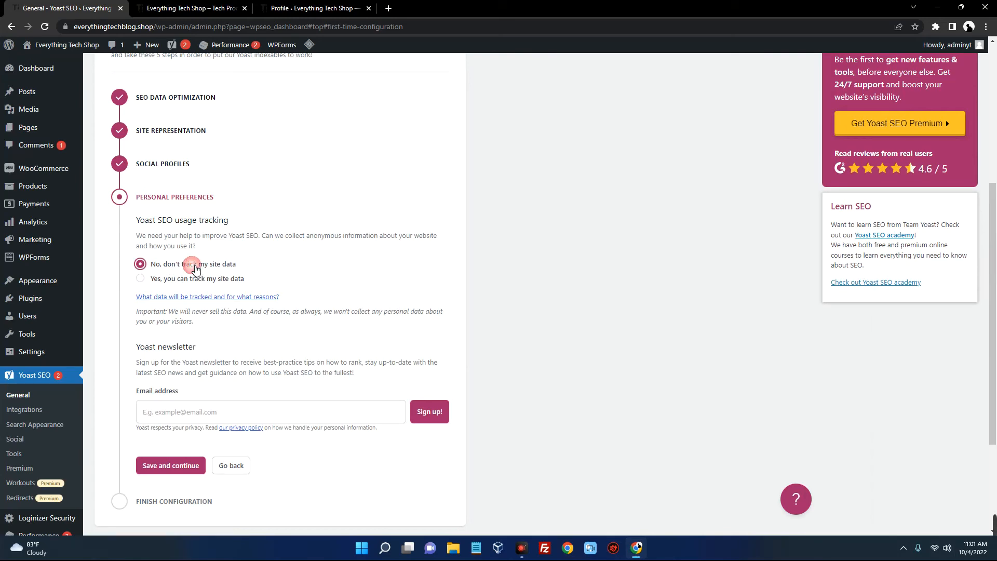
pyautogui.scroll(-1, 240, 263)
pyautogui.click(194, 405)
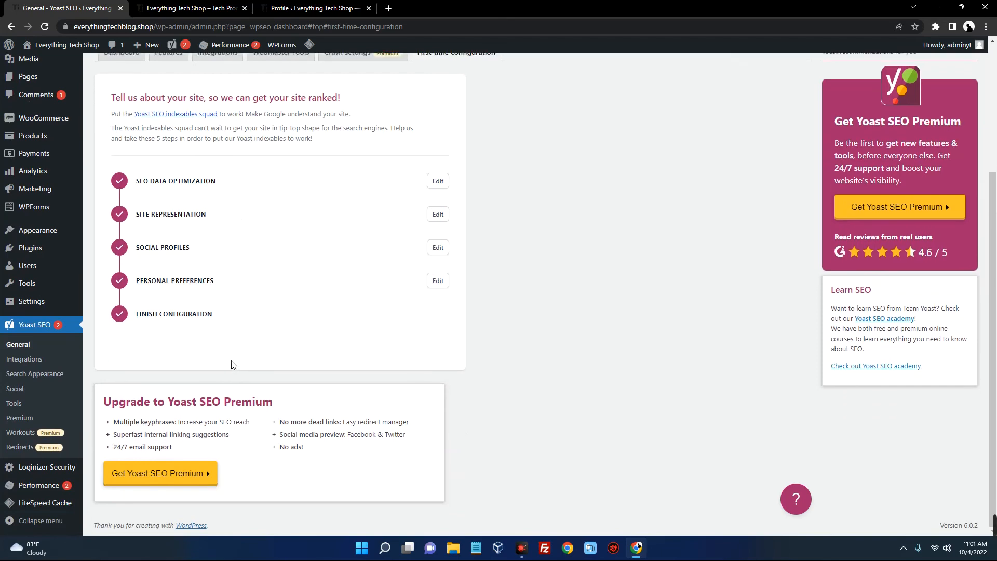
pyautogui.click(243, 346)
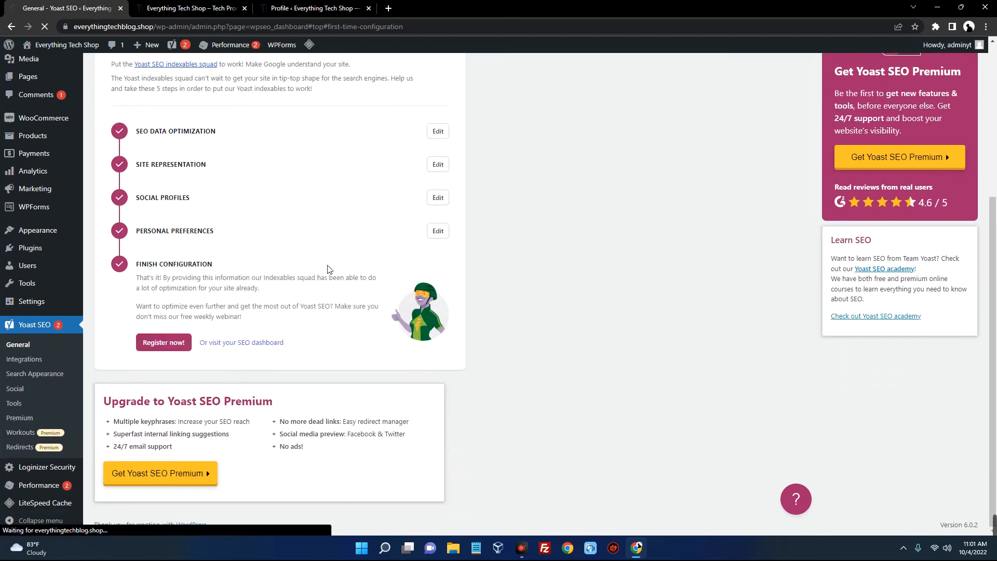
pyautogui.click(314, 9)
pyautogui.scroll(-9, 311, 116)
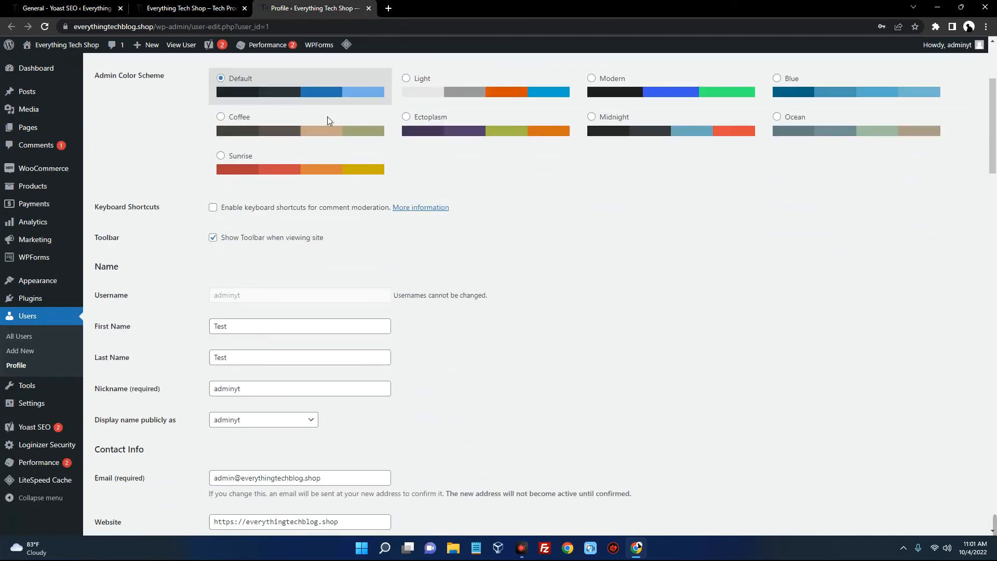
pyautogui.scroll(3, 269, 110)
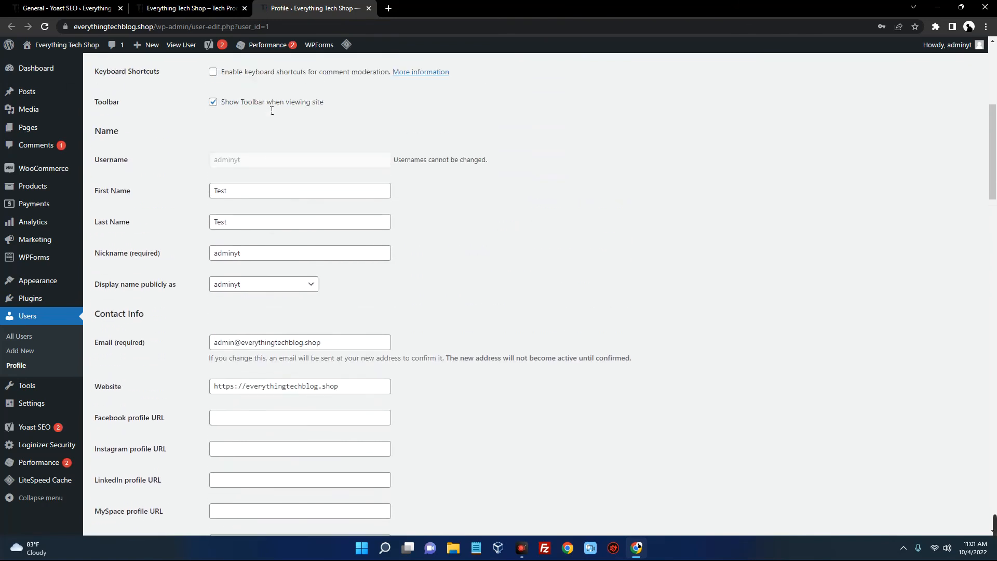
pyautogui.scroll(-1, 271, 106)
pyautogui.moveTo(242, 136); pyautogui.dragTo(182, 134)
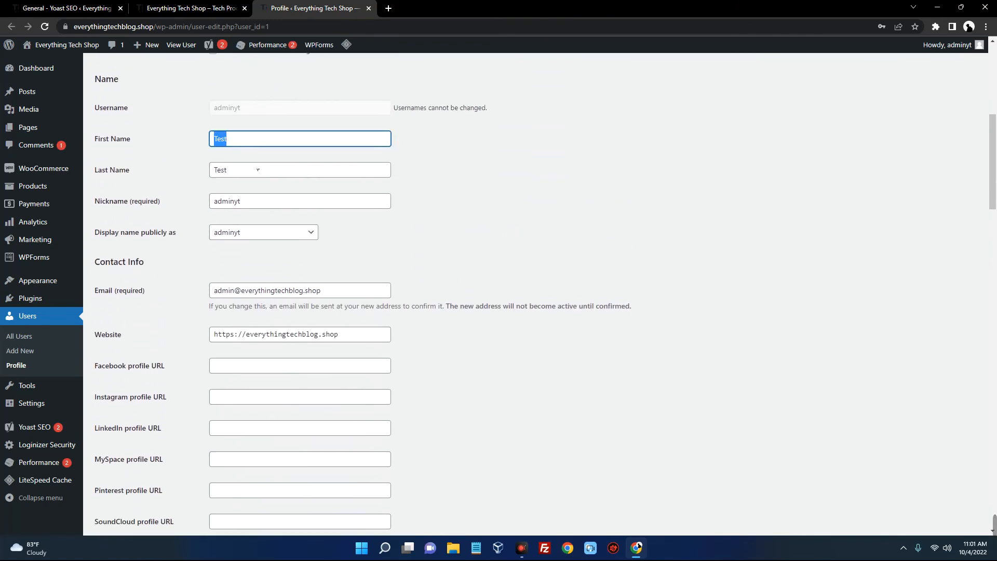
pyautogui.moveTo(231, 170); pyautogui.dragTo(212, 170)
pyautogui.moveTo(284, 202); pyautogui.dragTo(183, 202)
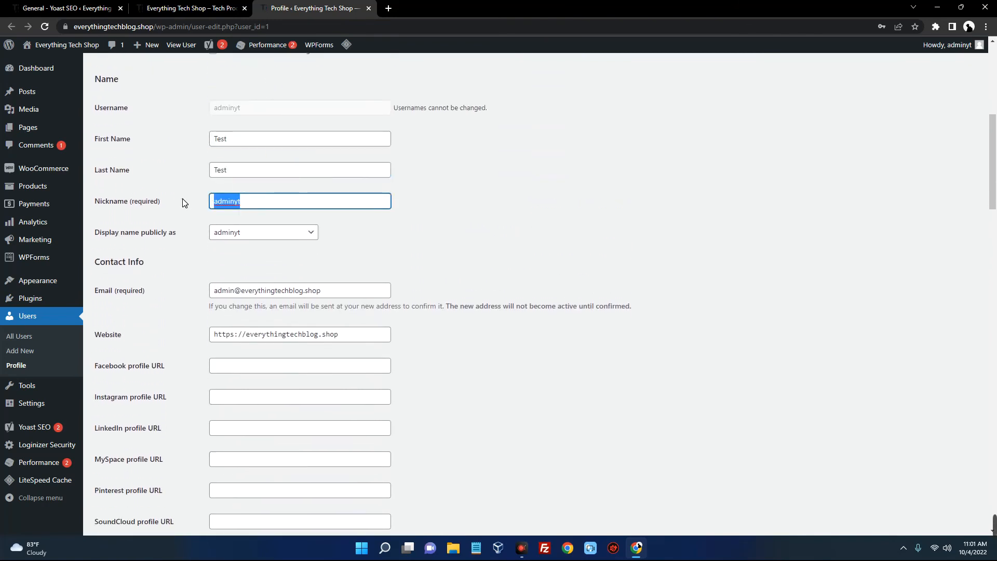
pyautogui.scroll(-2, 264, 203)
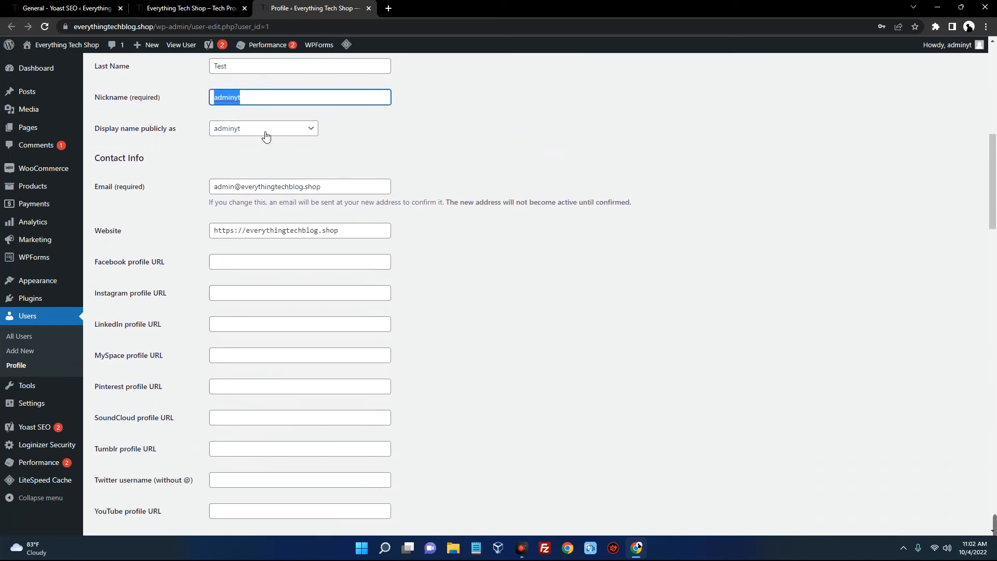
pyautogui.click(264, 132)
pyautogui.click(399, 134)
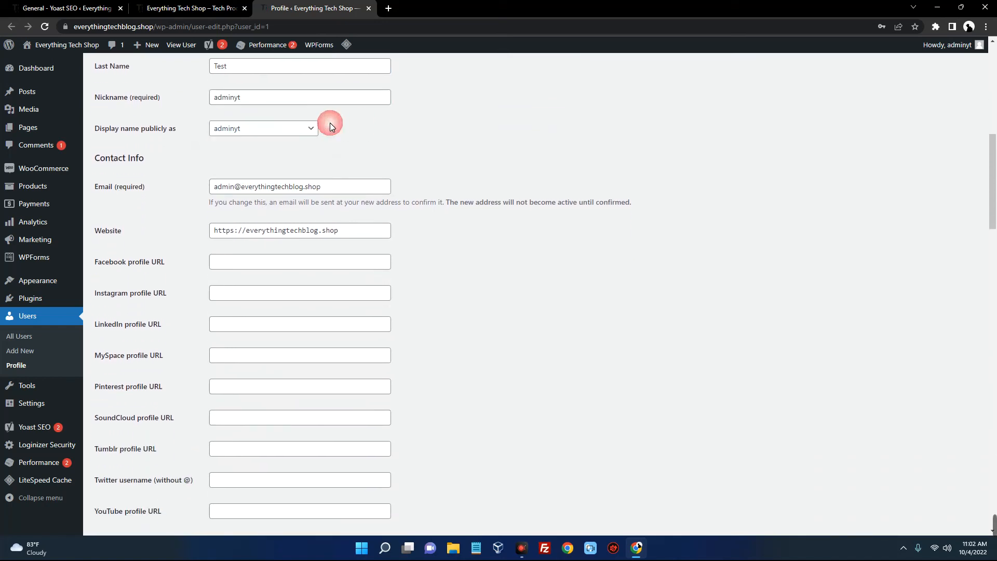
pyautogui.scroll(-9, 282, 198)
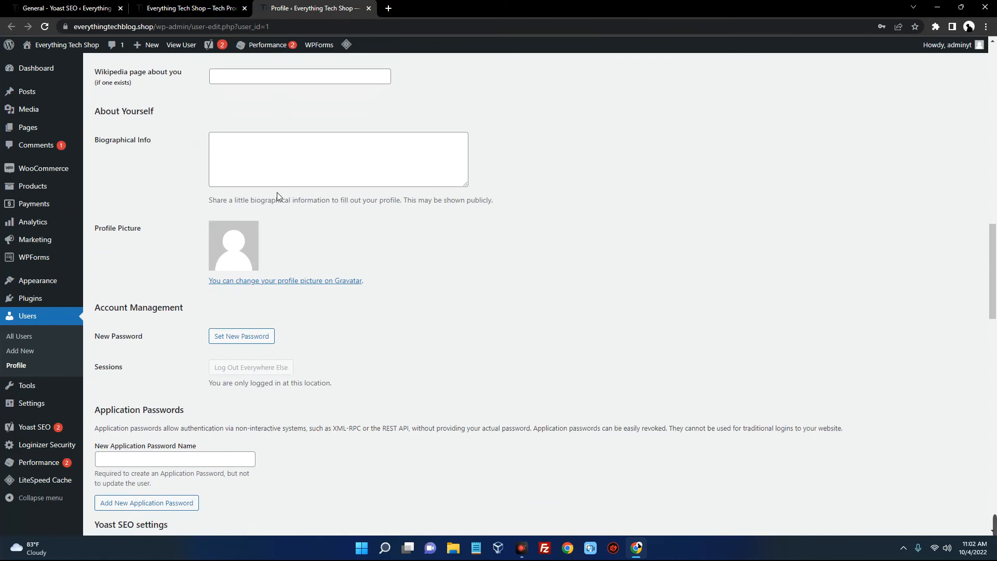
pyautogui.scroll(-1, 276, 192)
pyautogui.scroll(10, 277, 192)
pyautogui.scroll(4, 278, 196)
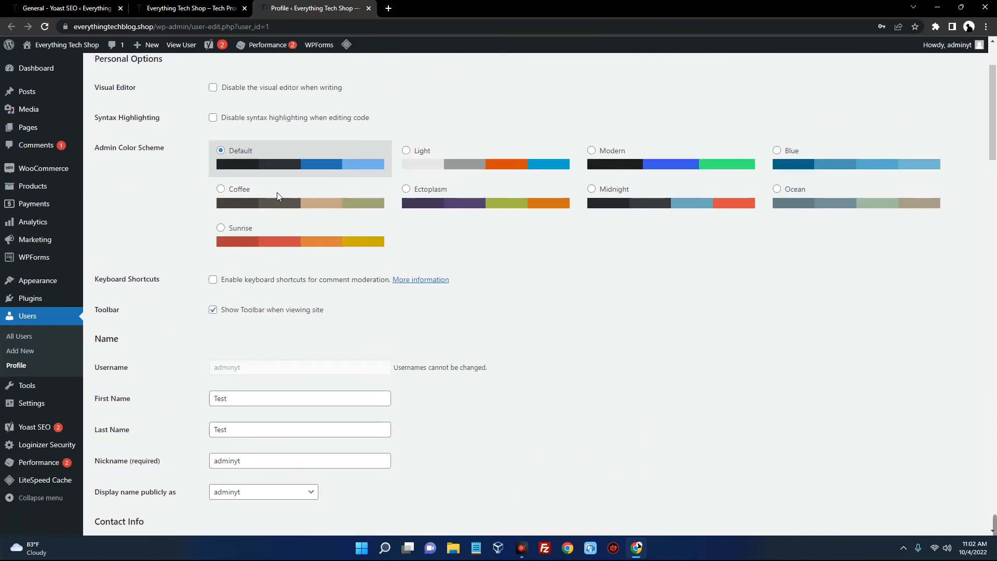
pyautogui.scroll(-8, 281, 196)
pyautogui.scroll(-12, 282, 197)
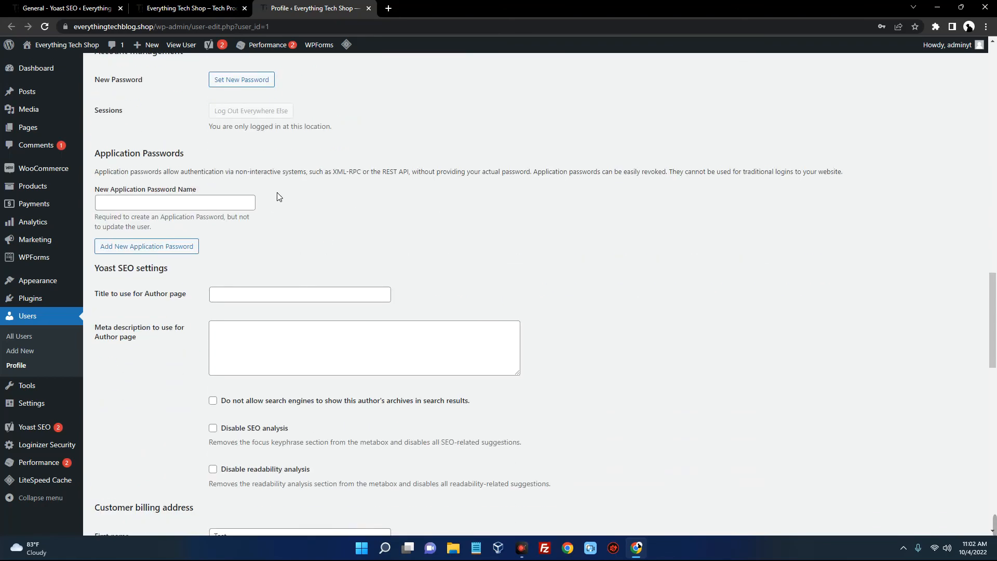
pyautogui.scroll(-10, 277, 196)
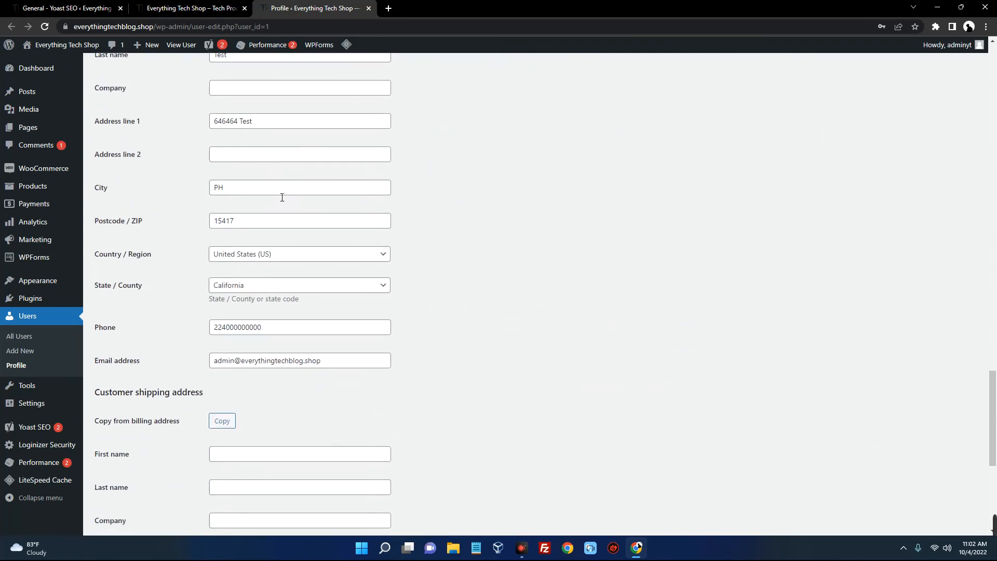
pyautogui.scroll(-6, 282, 197)
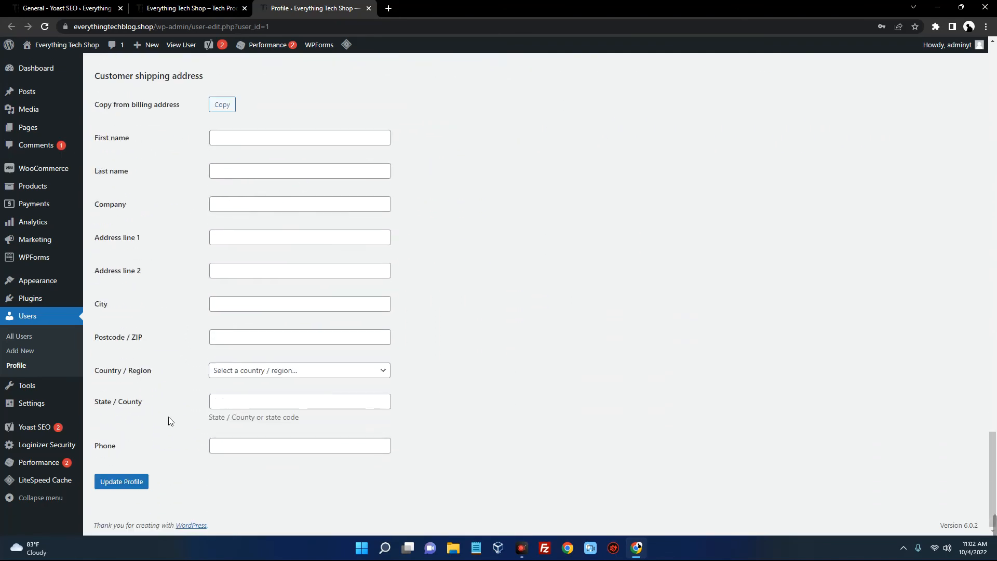
pyautogui.scroll(16, 380, 421)
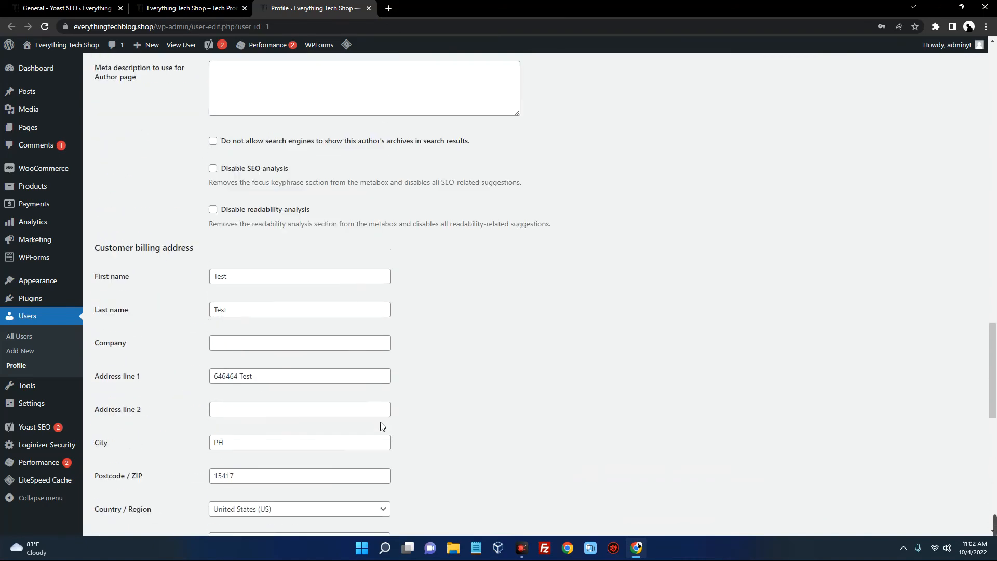
pyautogui.scroll(20, 381, 424)
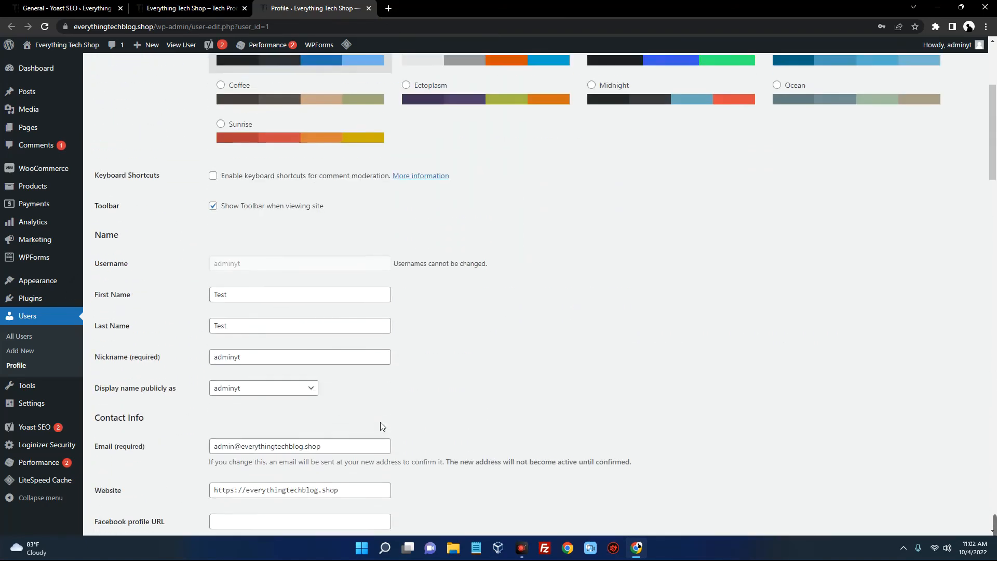
pyautogui.scroll(-4, 362, 393)
pyautogui.scroll(4, 419, 351)
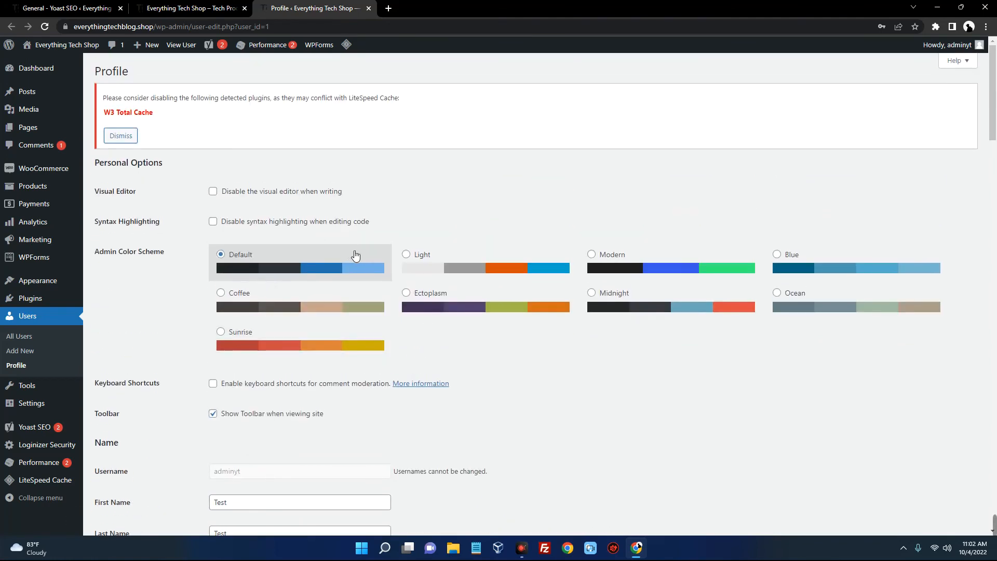
pyautogui.scroll(-1, 355, 255)
pyautogui.click(419, 204)
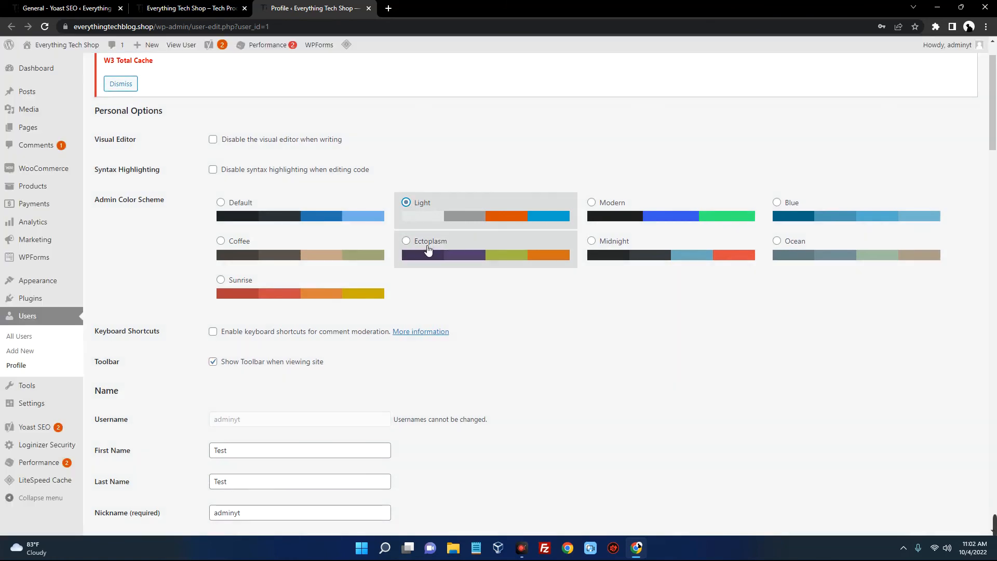
pyautogui.click(428, 251)
pyautogui.click(617, 256)
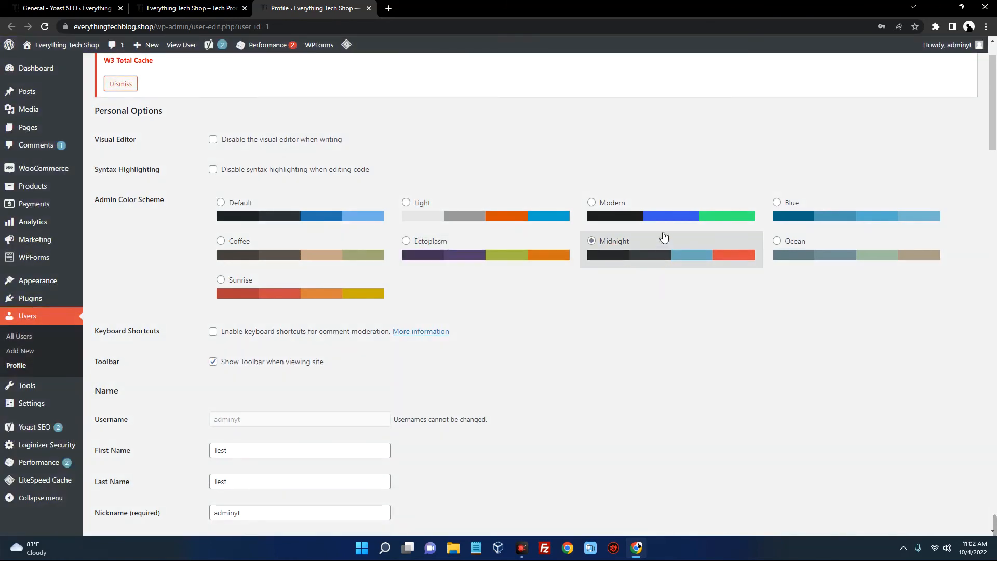
pyautogui.click(632, 216)
pyautogui.click(802, 212)
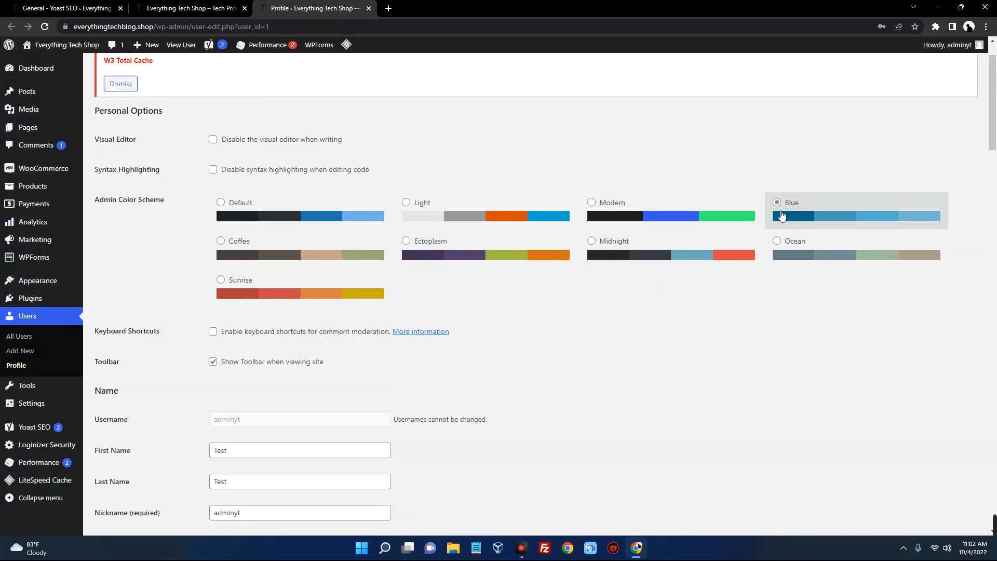
pyautogui.click(627, 236)
pyautogui.click(643, 212)
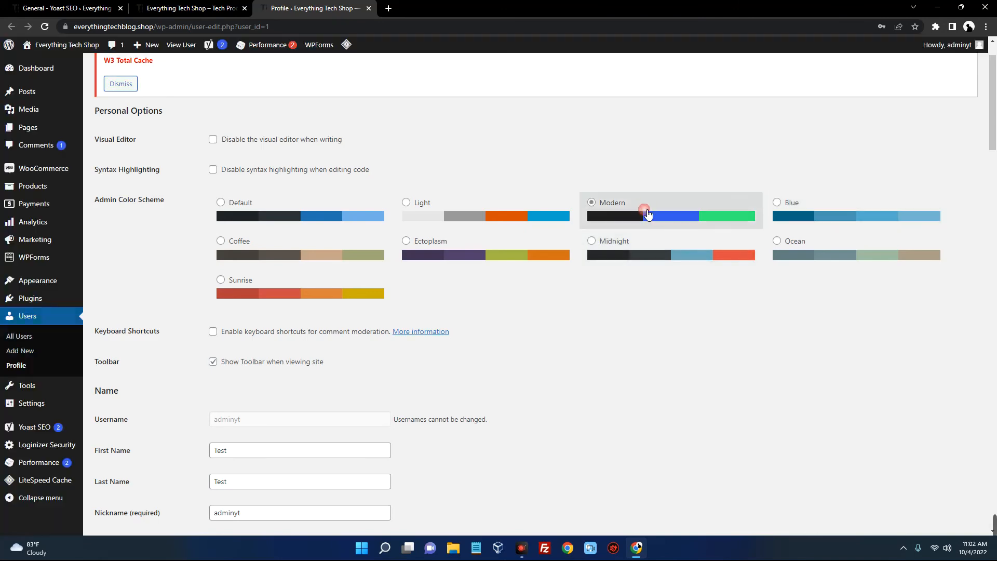
pyautogui.click(263, 217)
pyautogui.scroll(-6, 333, 207)
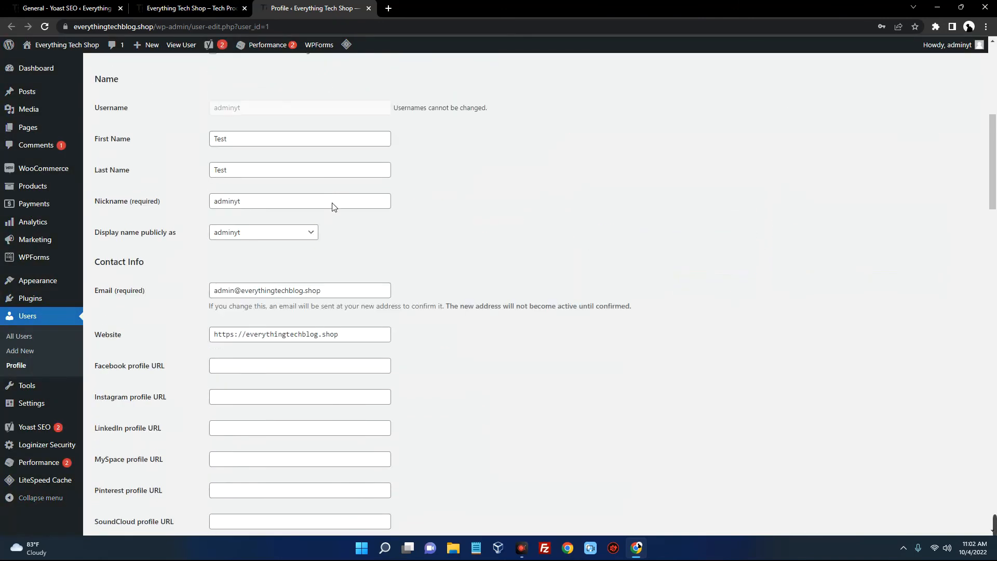
pyautogui.scroll(-20, 333, 206)
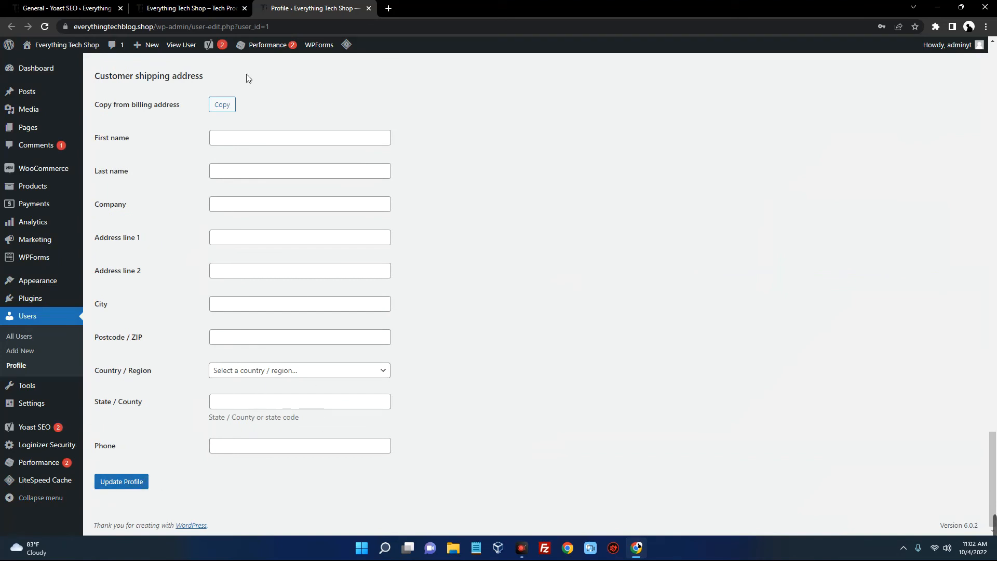
# Open the Home page for editing from the WordPress Pages list
pyautogui.click(180, 9)
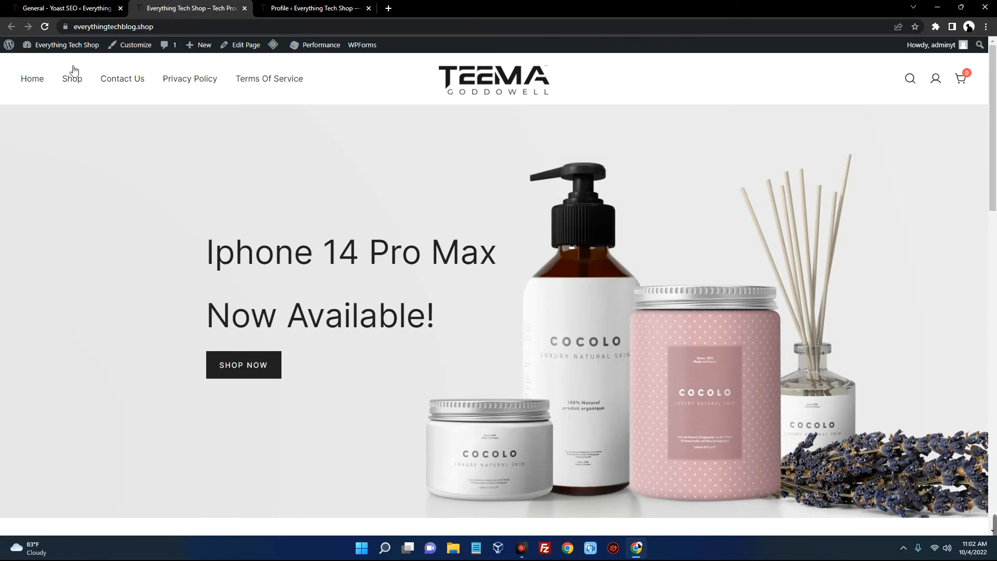
pyautogui.click(61, 10)
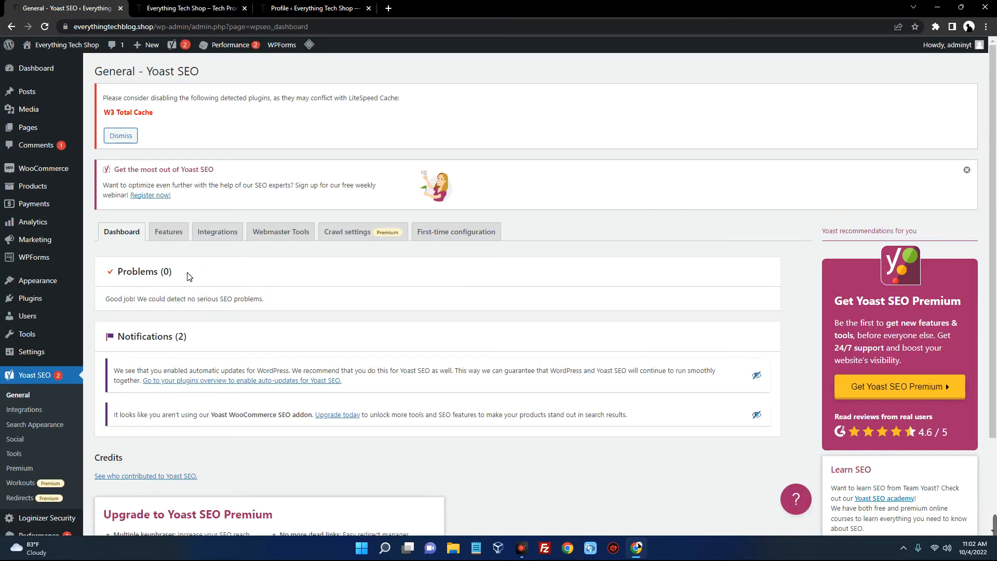
pyautogui.moveTo(37, 127)
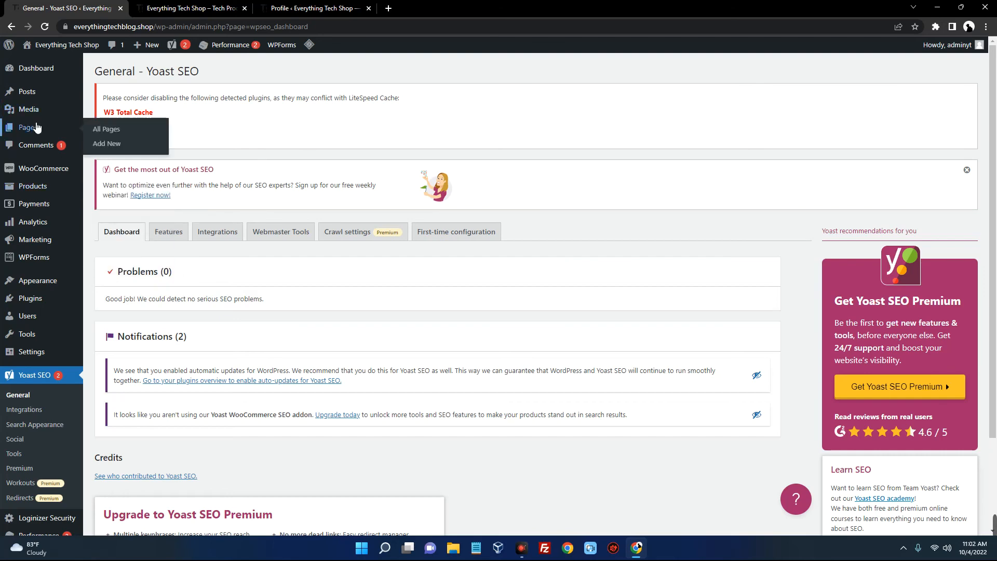
pyautogui.click(105, 132)
pyautogui.scroll(-2, 107, 256)
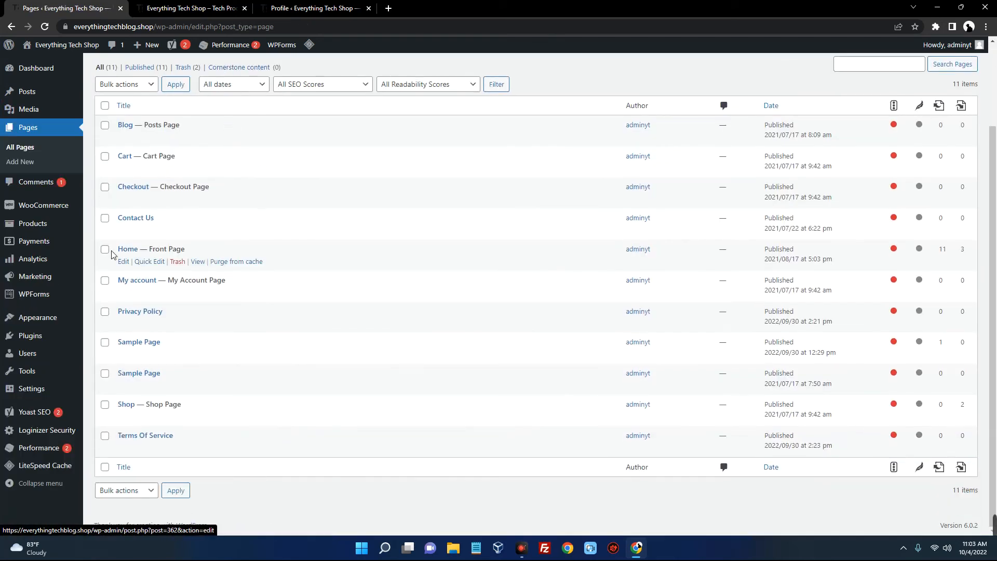
pyautogui.click(125, 262)
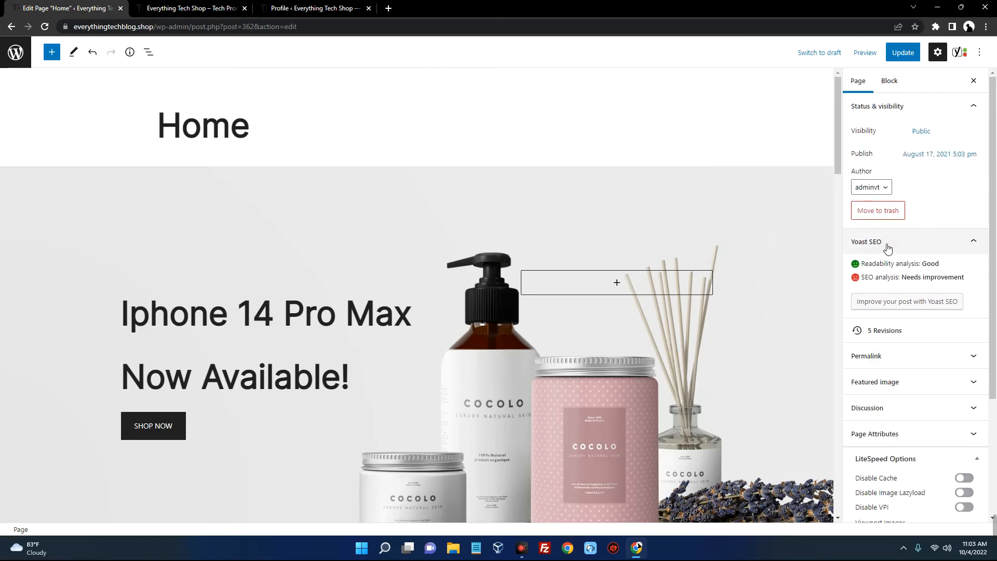
# Review Yoast's readability and SEO results, then highlight the Google preview's placeholder description
pyautogui.scroll(-1, 879, 229)
pyautogui.moveTo(850, 217); pyautogui.dragTo(942, 218)
pyautogui.moveTo(858, 226); pyautogui.dragTo(968, 231)
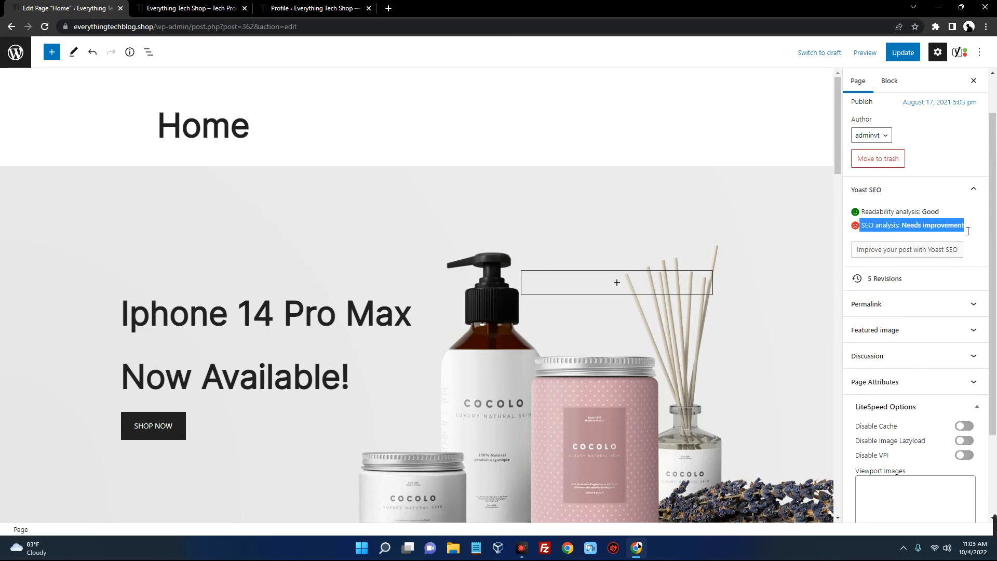
pyautogui.scroll(-20, 467, 265)
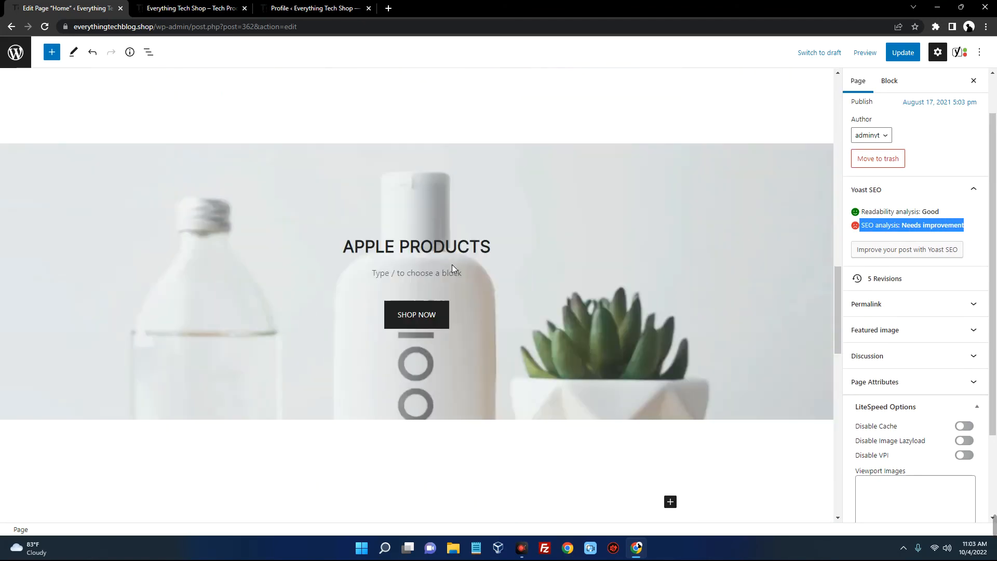
pyautogui.scroll(-2, 452, 270)
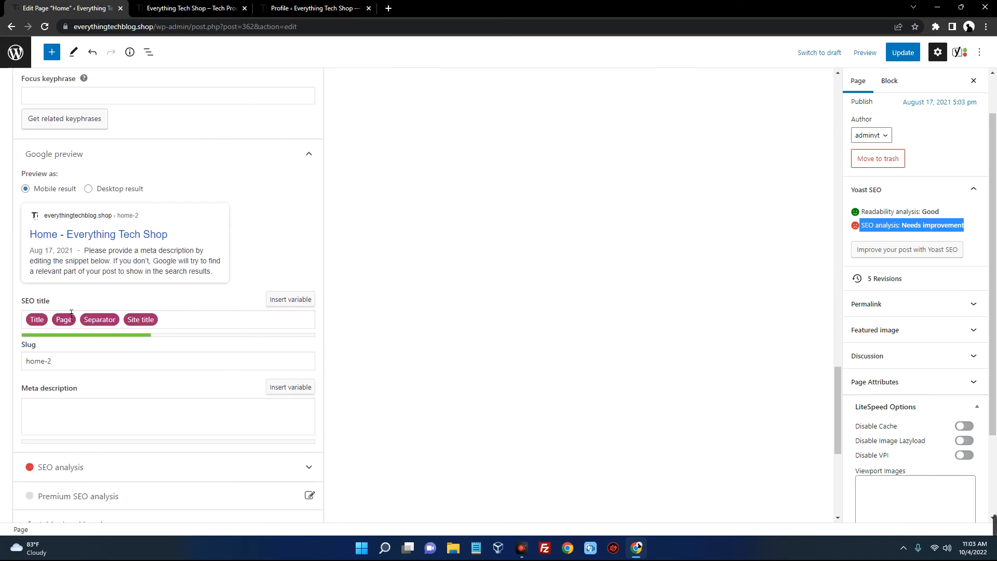
pyautogui.scroll(-1, 263, 218)
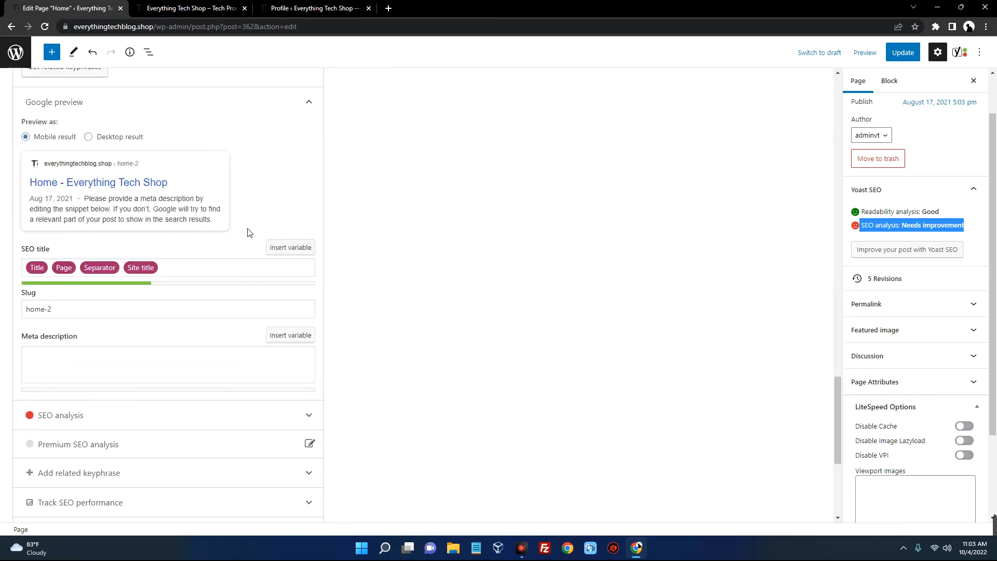
pyautogui.moveTo(248, 229); pyautogui.dragTo(241, 210)
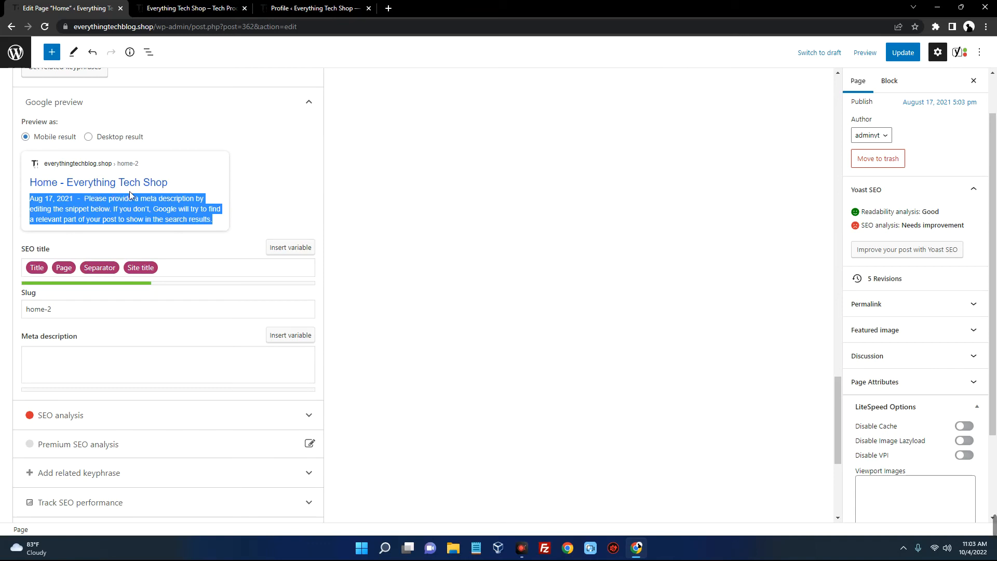
# Replace the default SEO title variables with 'Everything Tech Shop - #1 Tech Gadget Store'
pyautogui.scroll(-1, 159, 193)
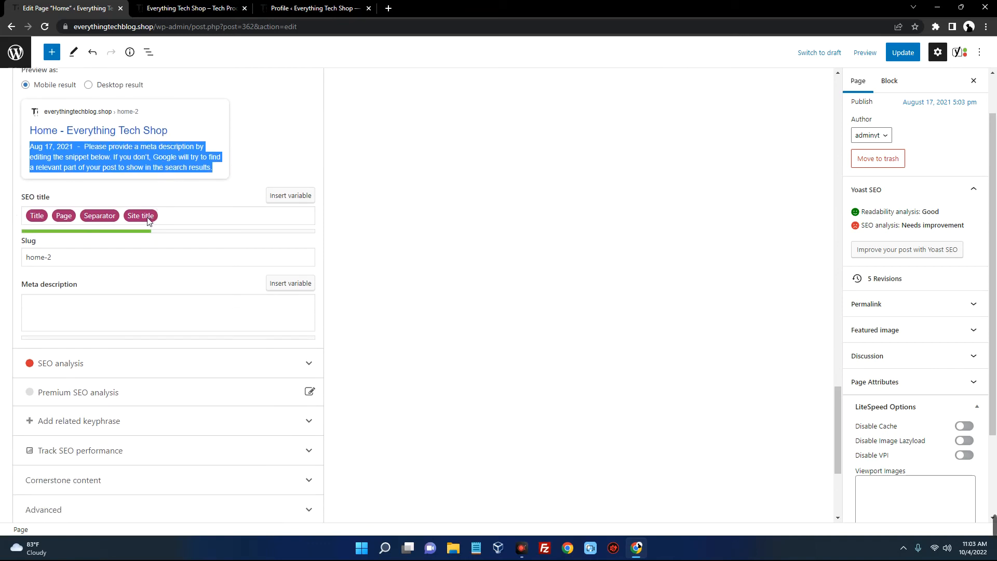
pyautogui.click(166, 203)
pyautogui.click(125, 220)
pyautogui.moveTo(178, 216); pyautogui.dragTo(4, 213)
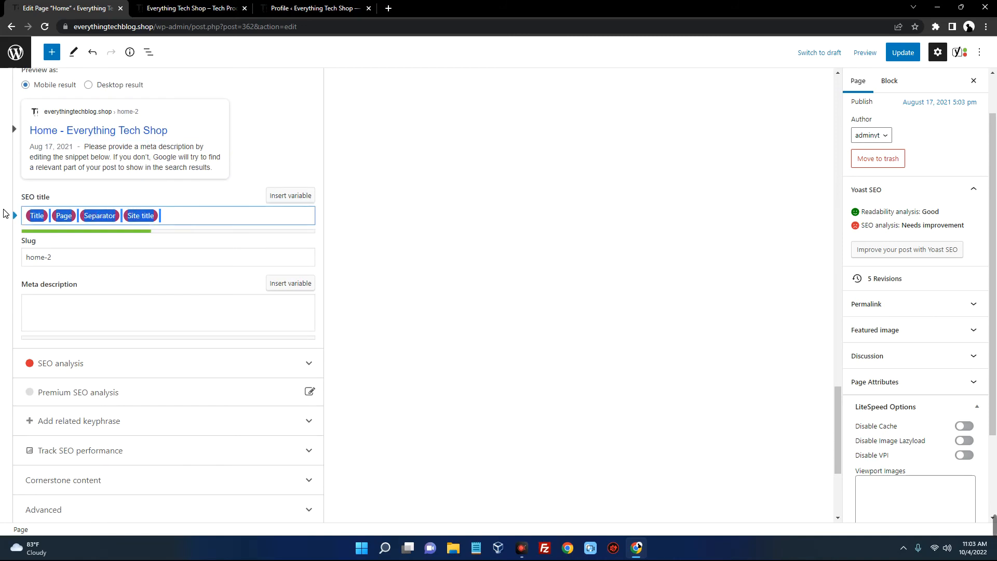
pyautogui.press('BackSpace')
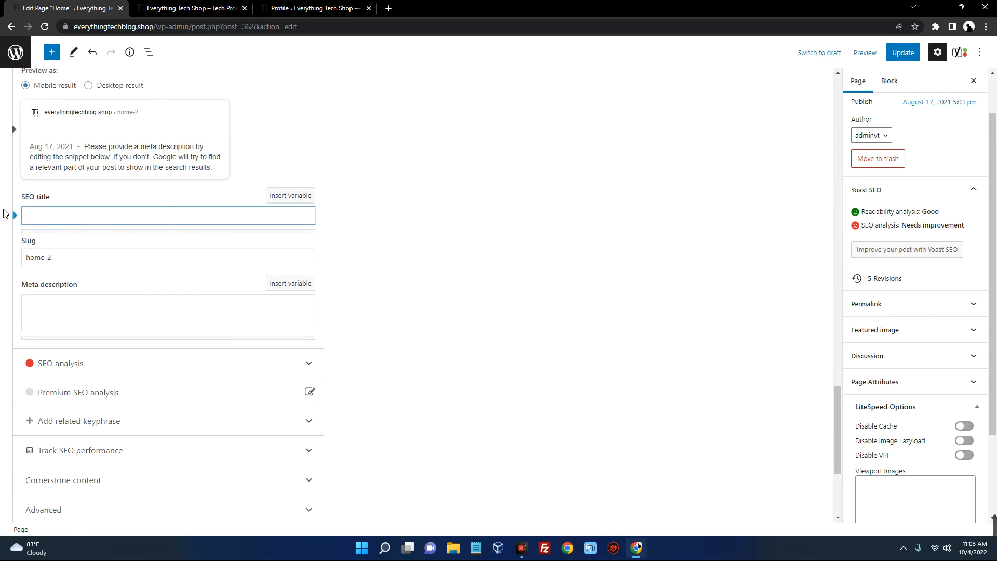
pyautogui.write('Everything Tech Shop - #1 Tech Gadget Store')
pyautogui.scroll(1, 307, 242)
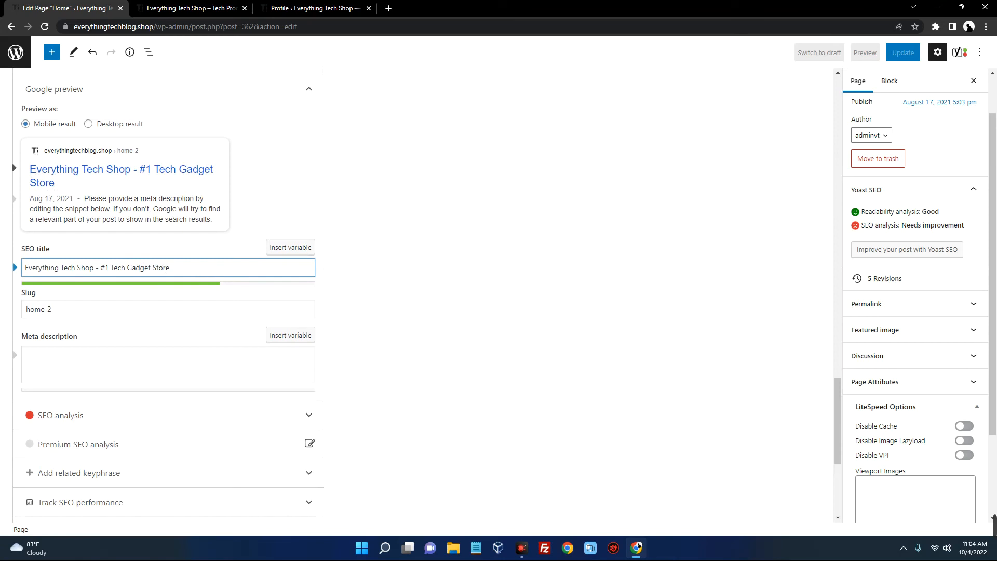
pyautogui.moveTo(183, 270); pyautogui.dragTo(23, 268)
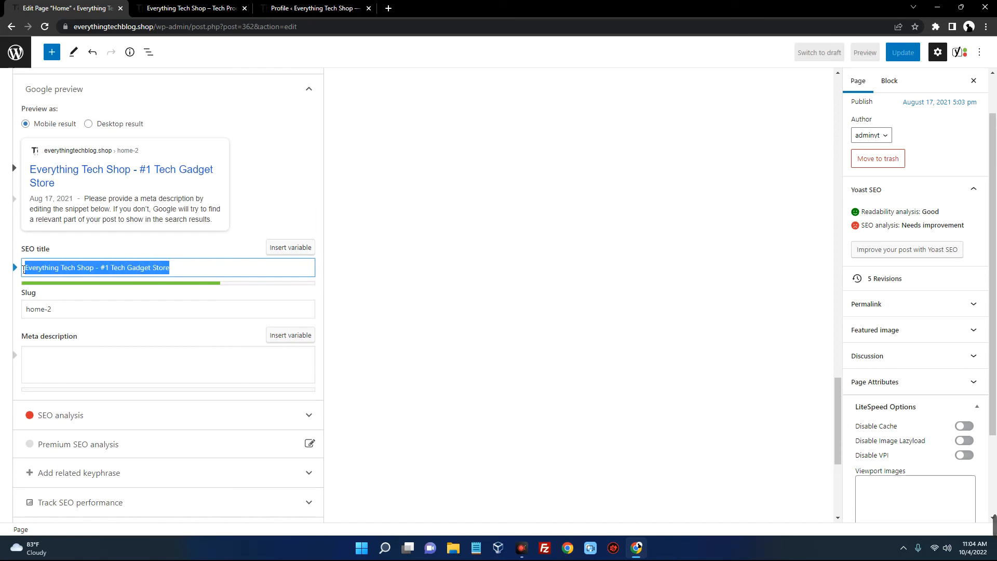
pyautogui.click(68, 312)
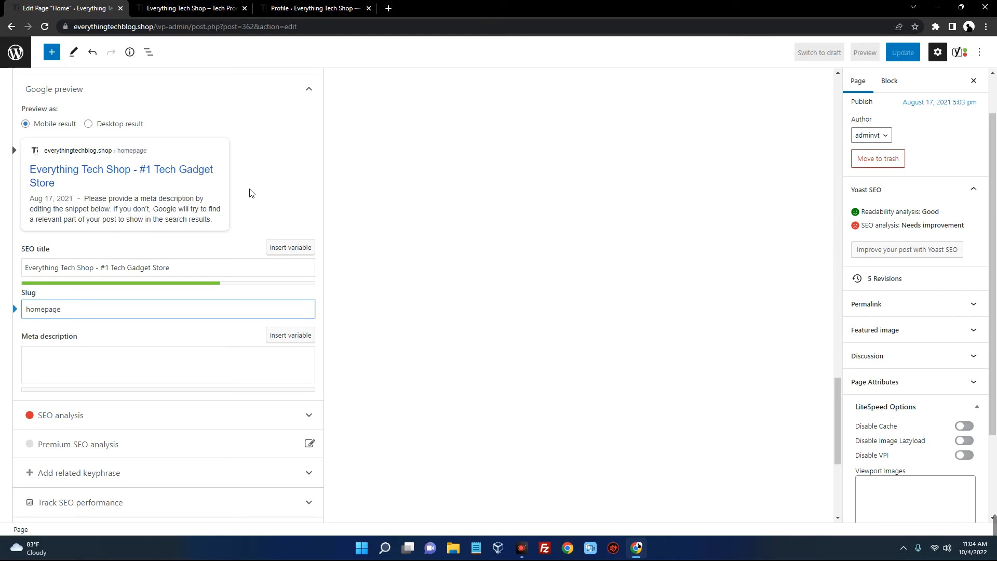
# Compare a Google 'youtube' result's title and description with the Home page's Yoast SEO title
pyautogui.click(138, 363)
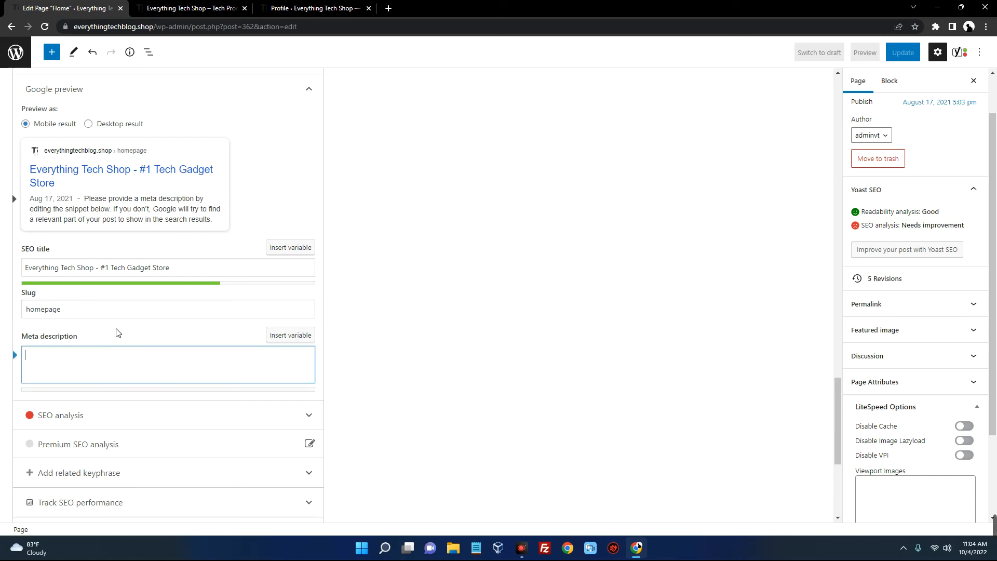
pyautogui.click(388, 9)
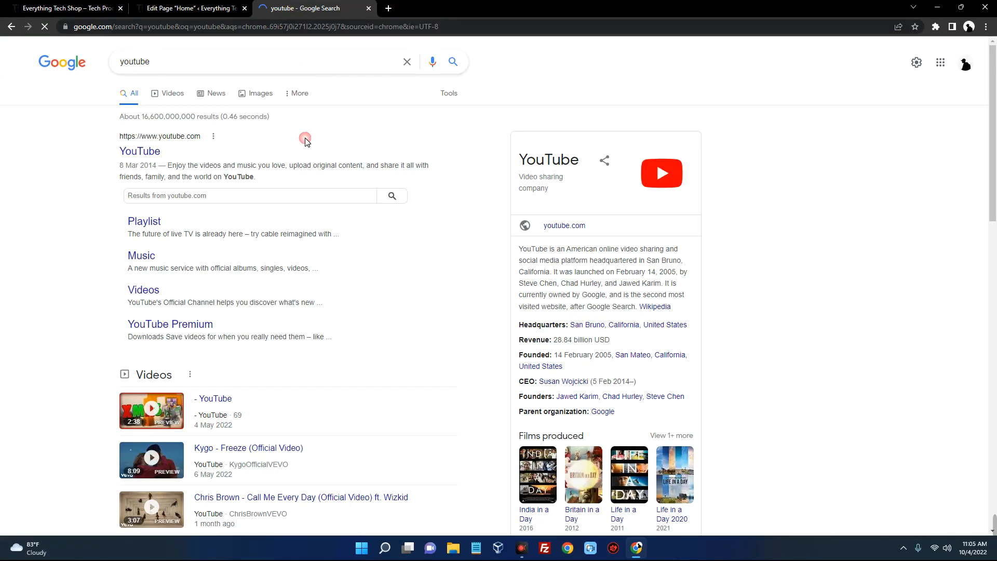
pyautogui.moveTo(173, 153); pyautogui.dragTo(118, 152)
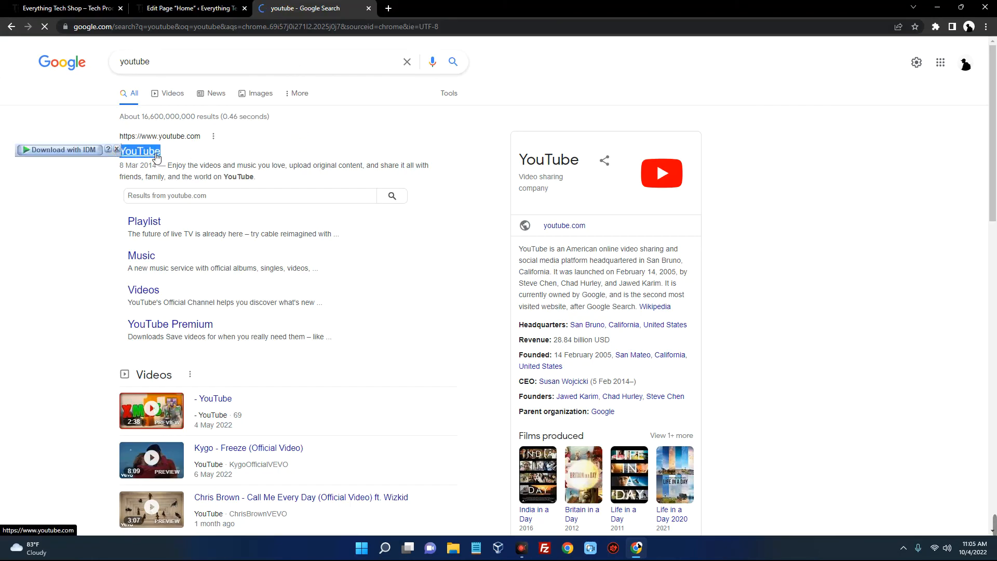
pyautogui.click(192, 8)
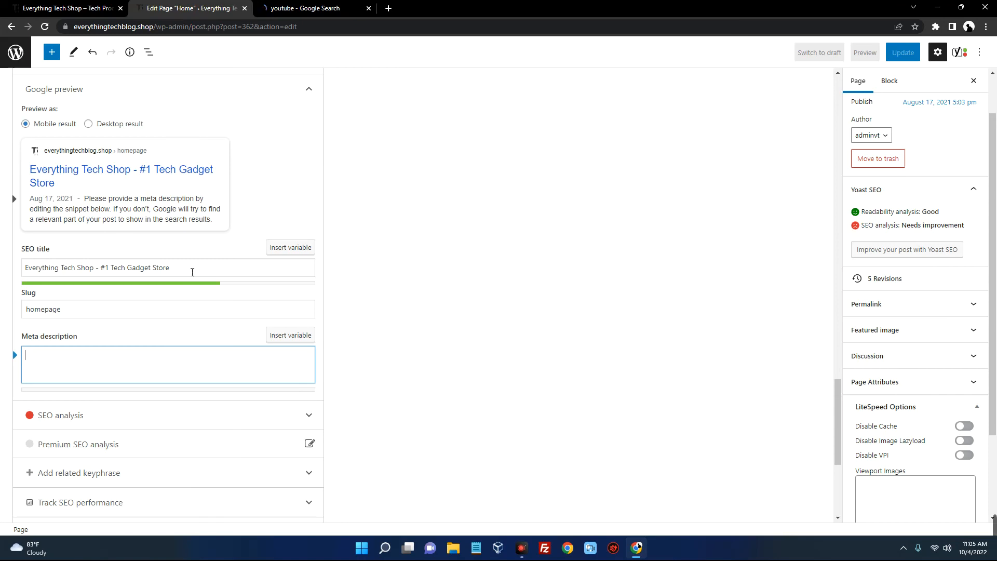
pyautogui.moveTo(192, 272); pyautogui.dragTo(24, 267)
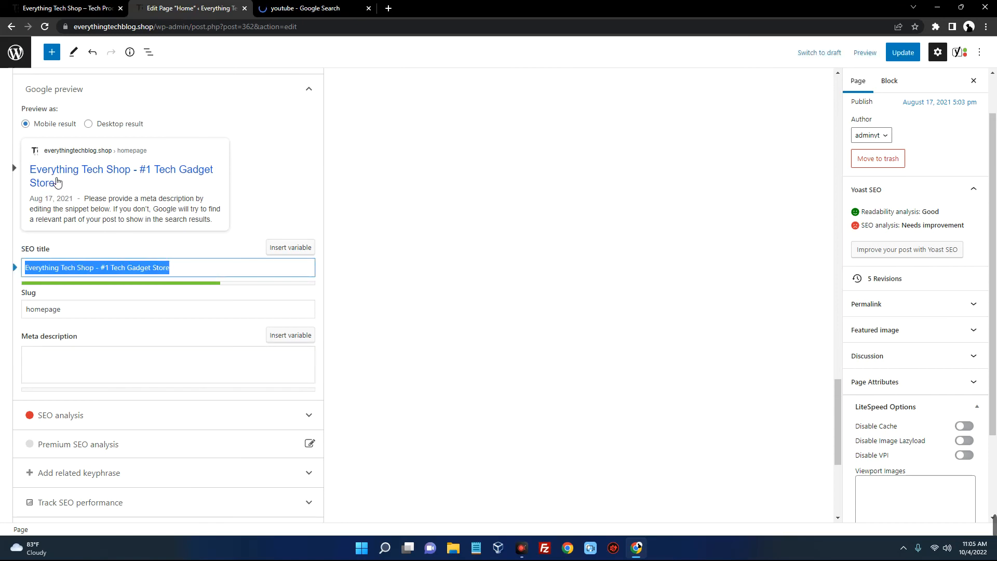
pyautogui.click(298, 8)
pyautogui.moveTo(262, 178); pyautogui.dragTo(173, 170)
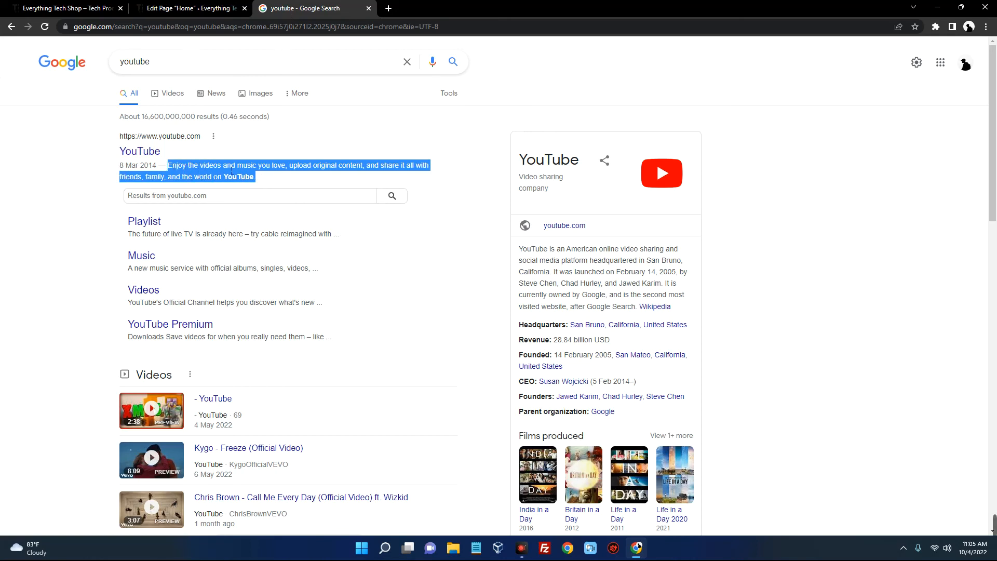
# Put the cursor in the meta description, then bring up the storefront's Featured products section
pyautogui.click(215, 8)
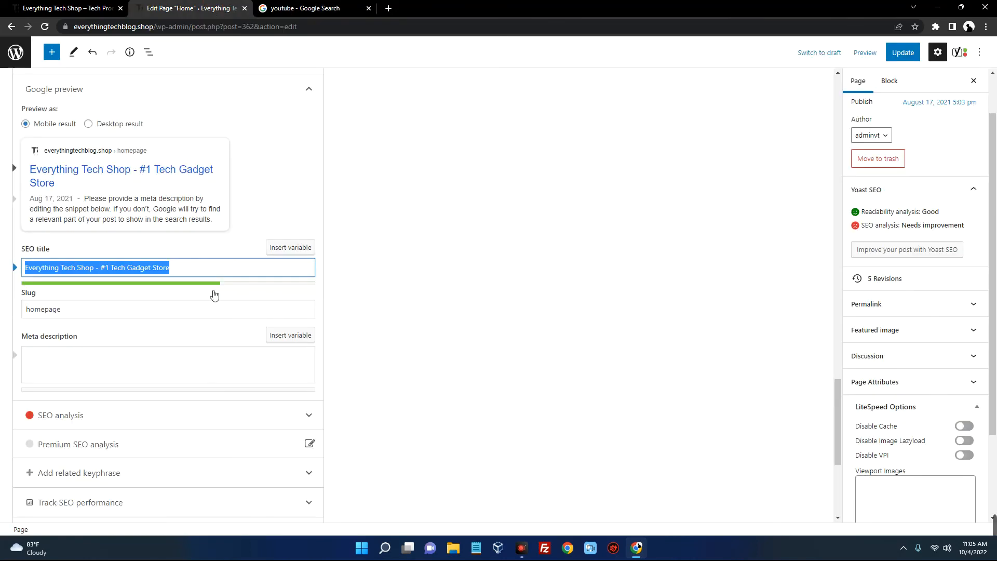
pyautogui.scroll(-1, 146, 336)
pyautogui.click(131, 310)
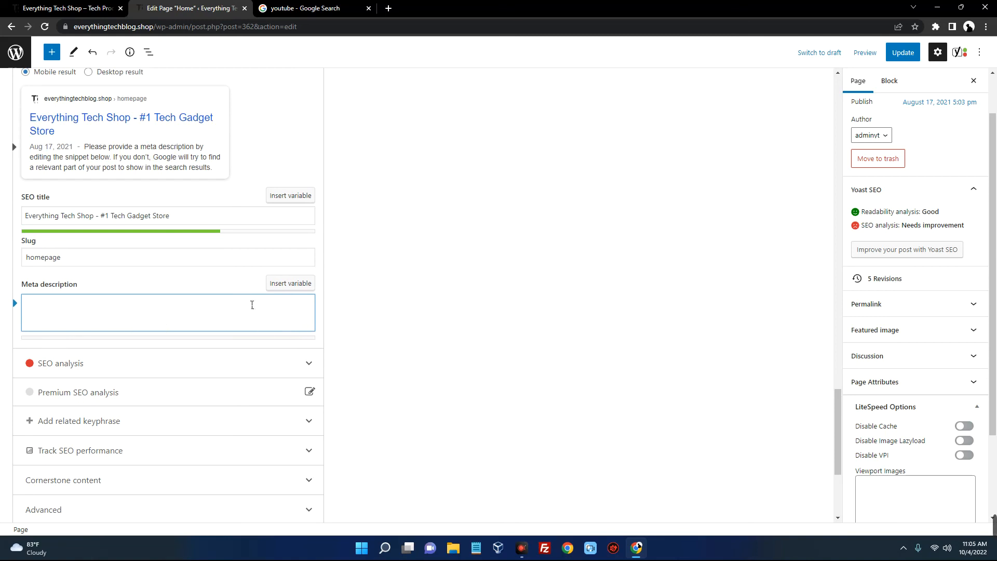
pyautogui.rightClick(314, 96)
pyautogui.click(294, 9)
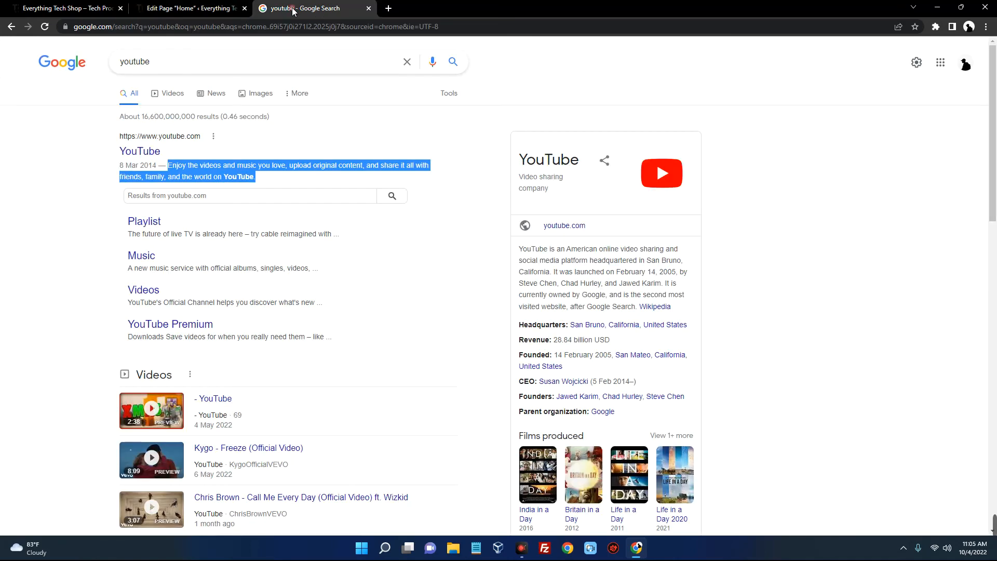
pyautogui.click(67, 8)
pyautogui.scroll(-5, 336, 278)
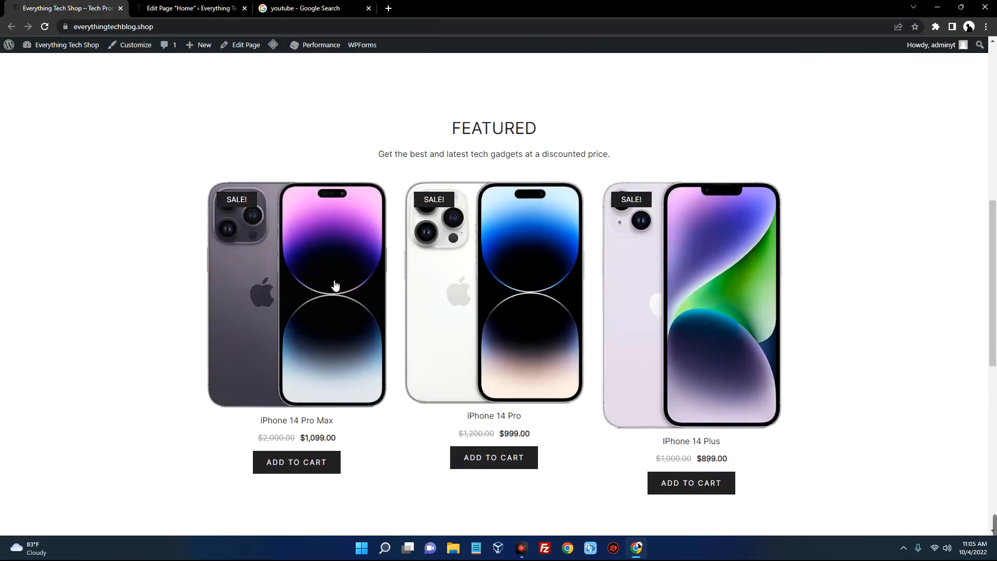
# Copy the Featured subtitle and paste it three times into the Home page's meta description
pyautogui.moveTo(617, 158); pyautogui.dragTo(385, 156)
pyautogui.hotkey('ctrl', 'c')
pyautogui.hotkey('ctrl', 'Tab')
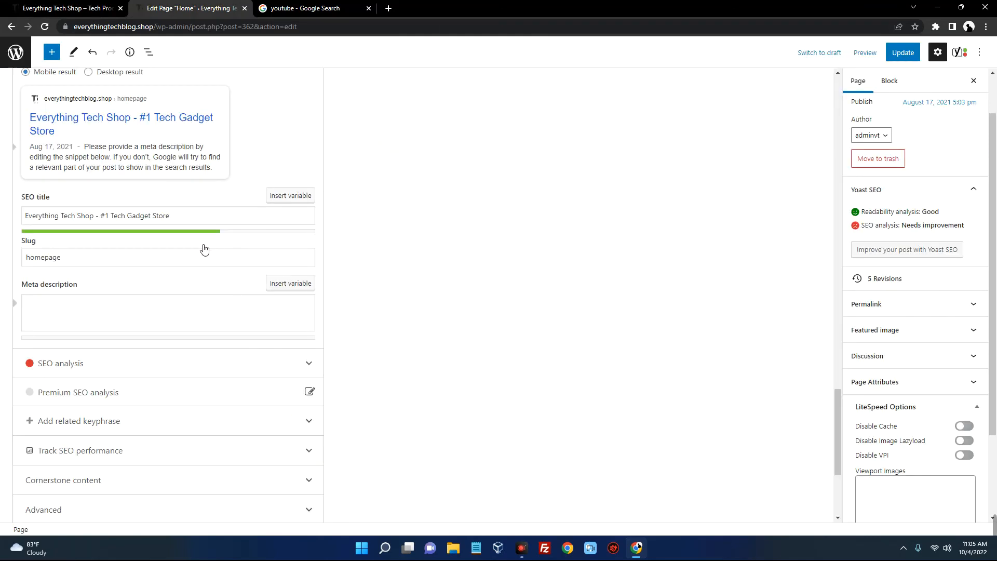
pyautogui.click(143, 305)
pyautogui.hotkey('ctrl', 'v')
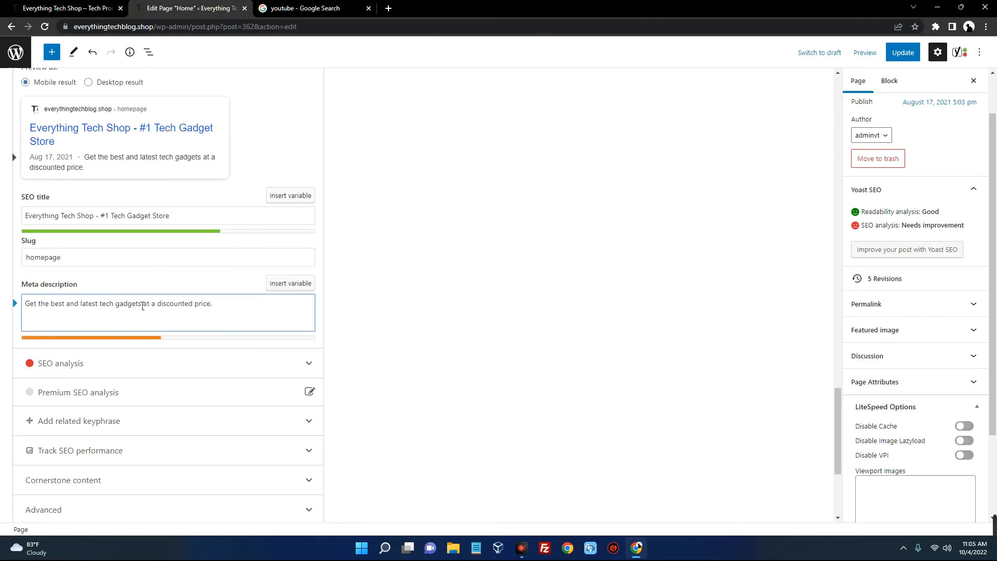
pyautogui.hotkey('ctrl', 'v')
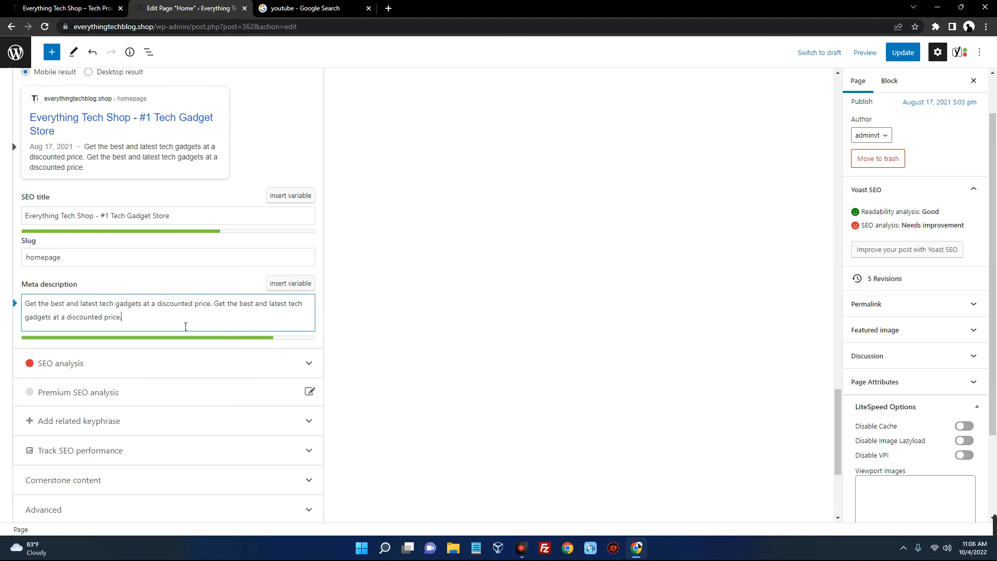
pyautogui.hotkey('ctrl', 'v')
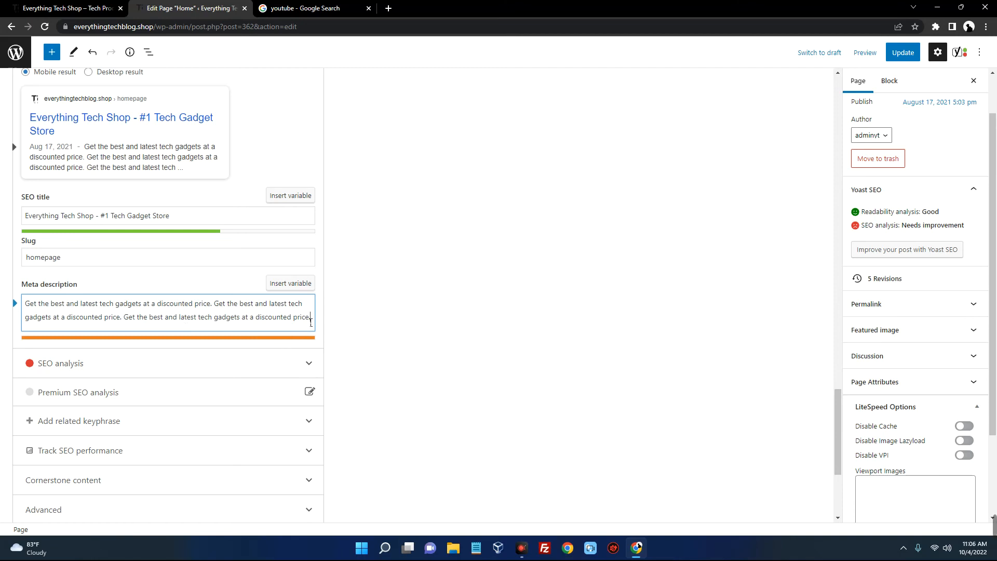
# Delete the third sentence and stray letters, leaving the subtitle twice, and scroll back to the top
pyautogui.write('dddddddddddddddddddd')
pyautogui.moveTo(127, 332); pyautogui.dragTo(129, 320)
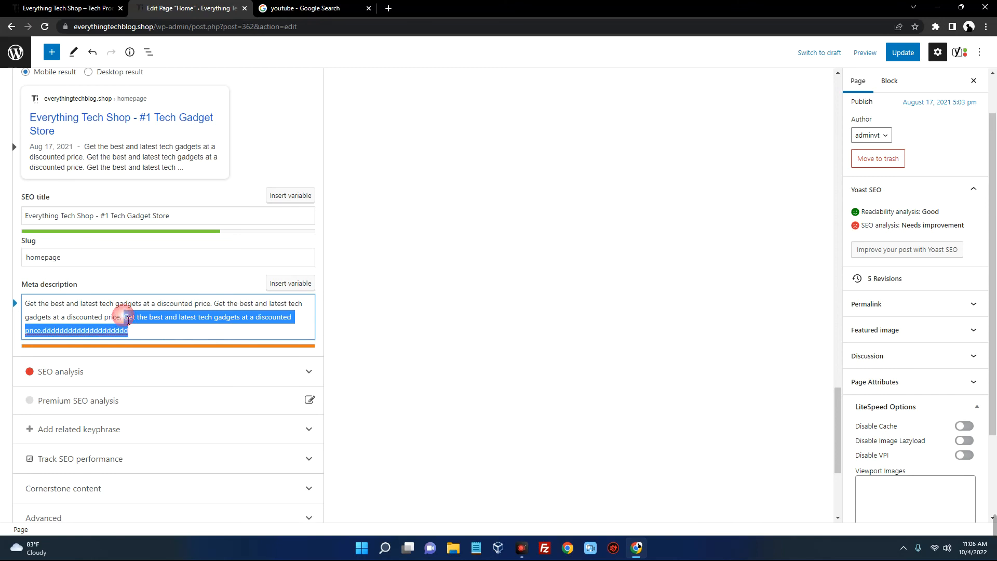
pyautogui.press('BackSpace')
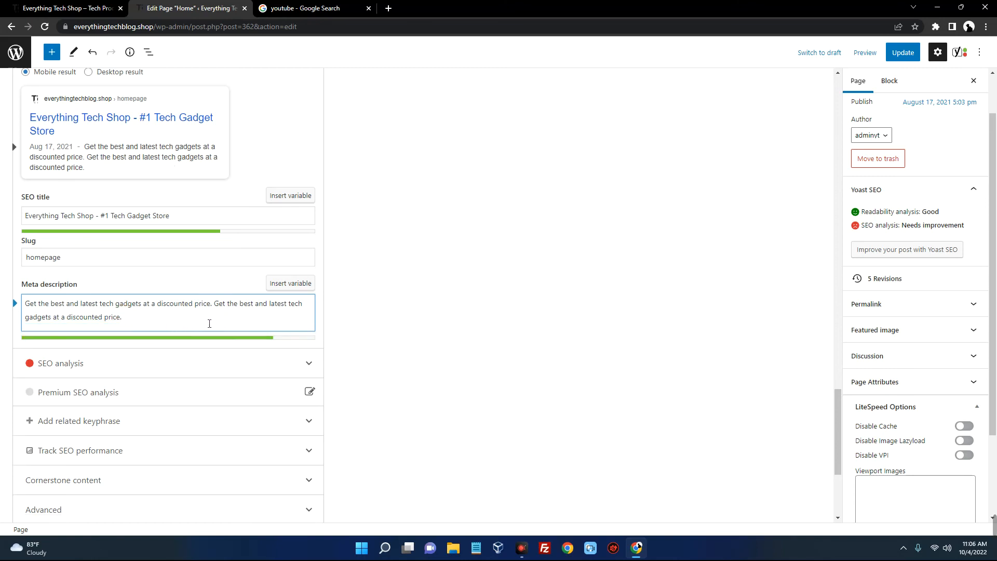
pyautogui.scroll(-2, 209, 324)
pyautogui.click(248, 267)
pyautogui.scroll(3, 160, 216)
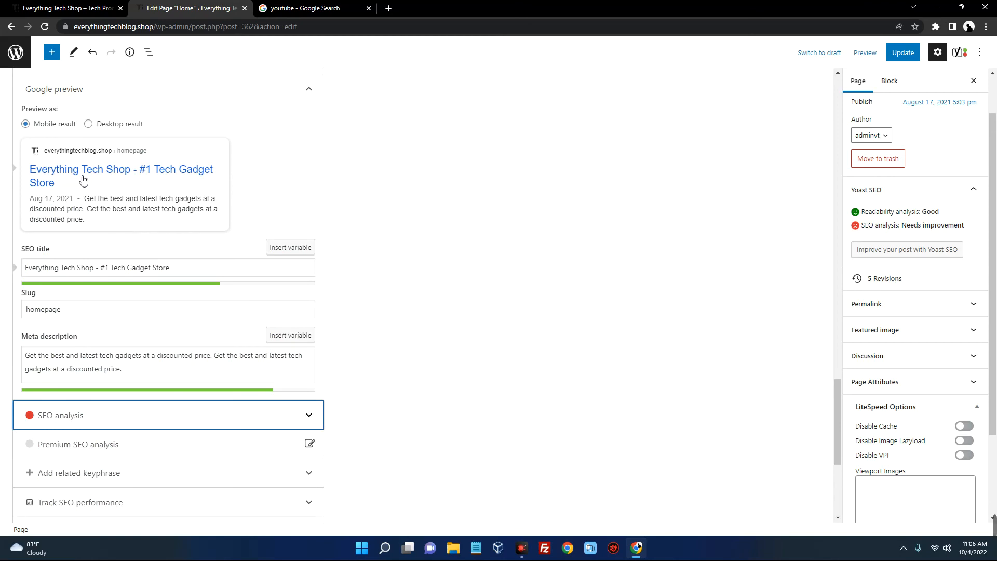
pyautogui.scroll(3, 694, 165)
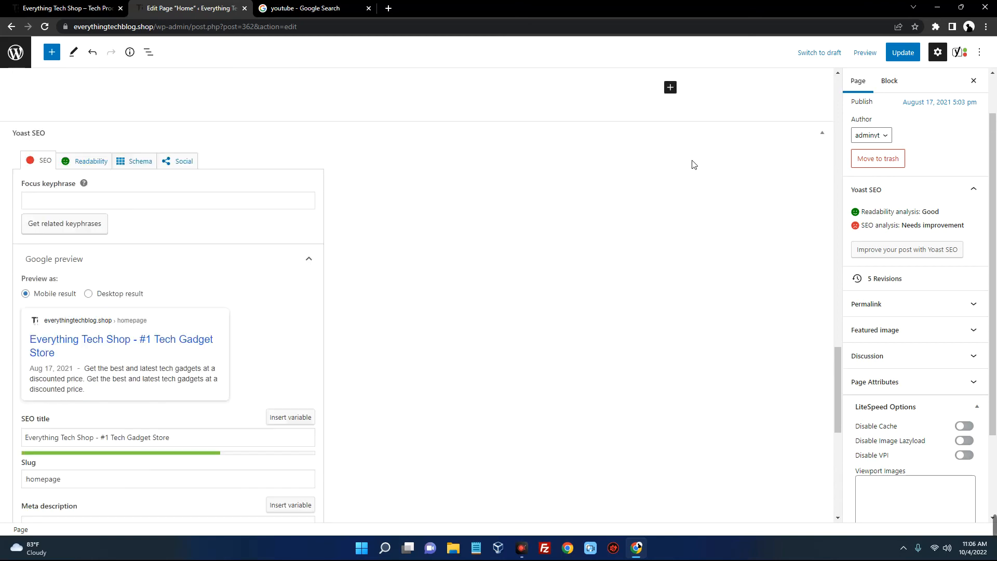
pyautogui.scroll(10, 694, 164)
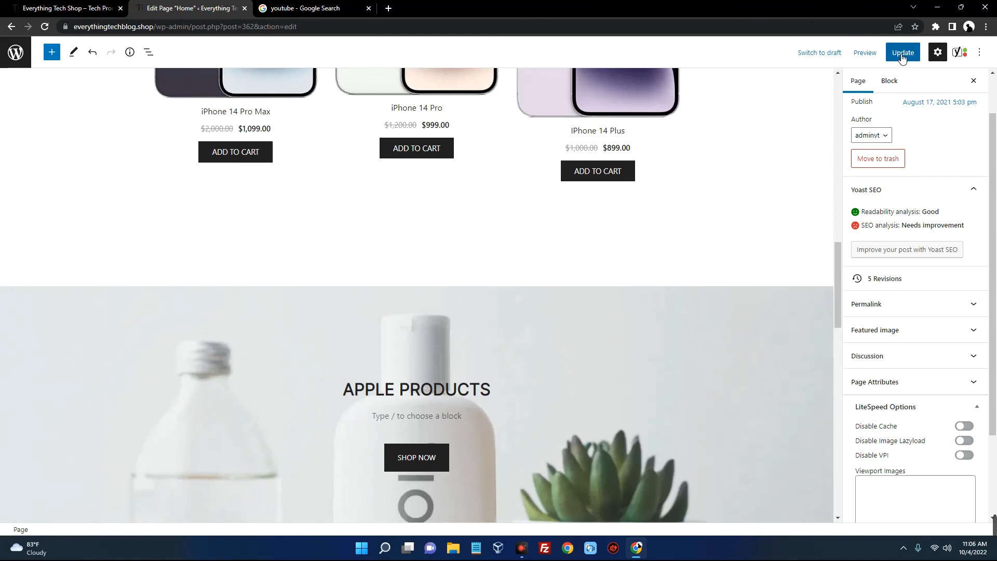
pyautogui.scroll(5, 762, 344)
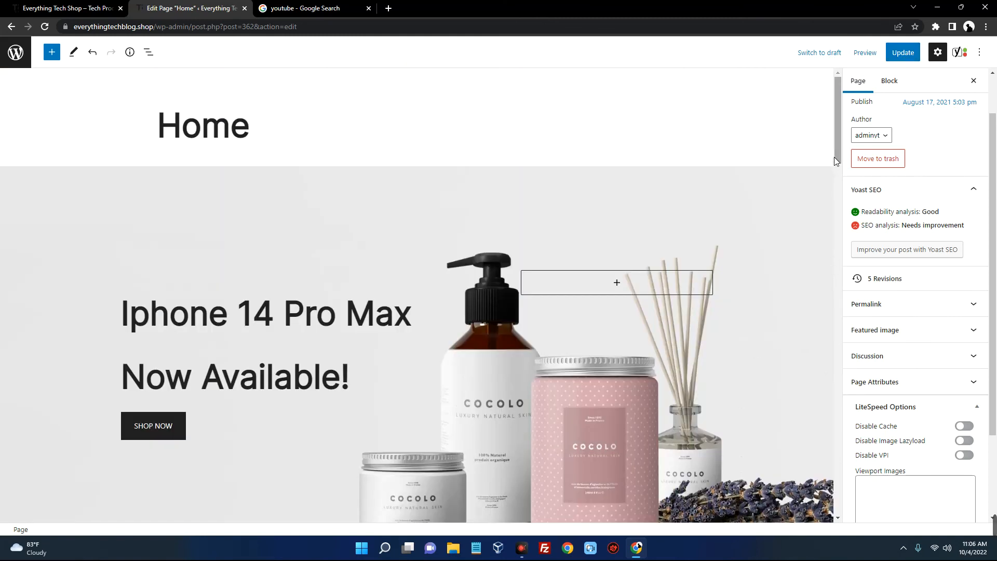
pyautogui.click(18, 61)
pyautogui.click(547, 84)
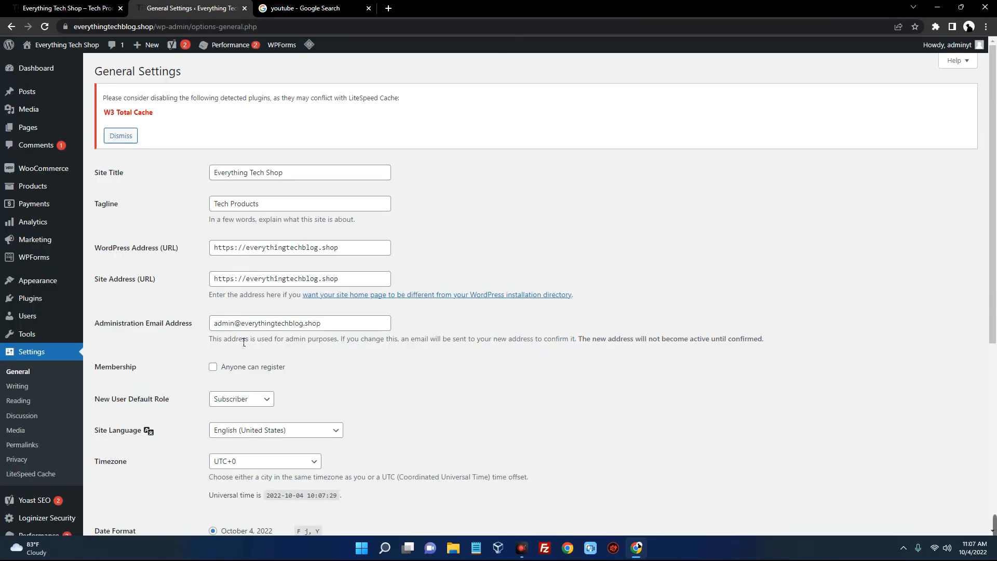
pyautogui.moveTo(340, 333); pyautogui.dragTo(246, 333)
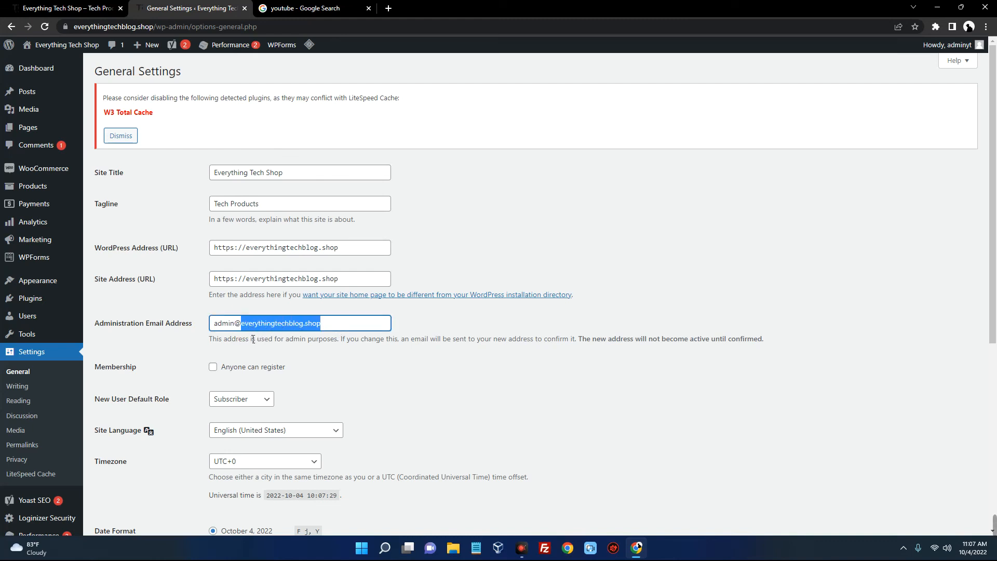
pyautogui.moveTo(239, 330); pyautogui.dragTo(239, 333)
pyautogui.moveTo(217, 327); pyautogui.dragTo(340, 329)
pyautogui.click(233, 330)
pyautogui.moveTo(241, 324); pyautogui.dragTo(354, 323)
# Close the youtube results and open the hosting email's cPanel login link in a new tab
pyautogui.click(388, 11)
pyautogui.click(368, 8)
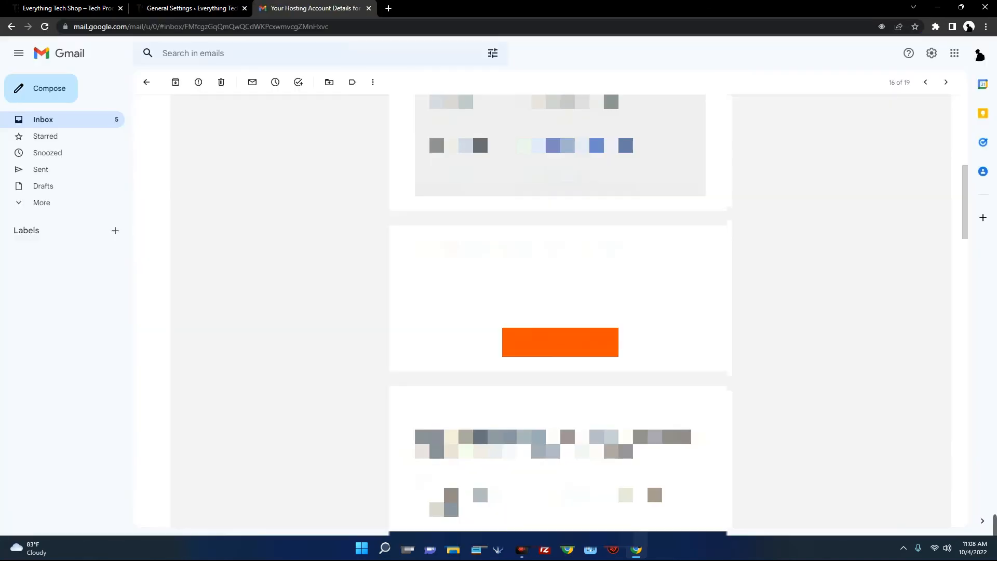
pyautogui.scroll(-7, 561, 312)
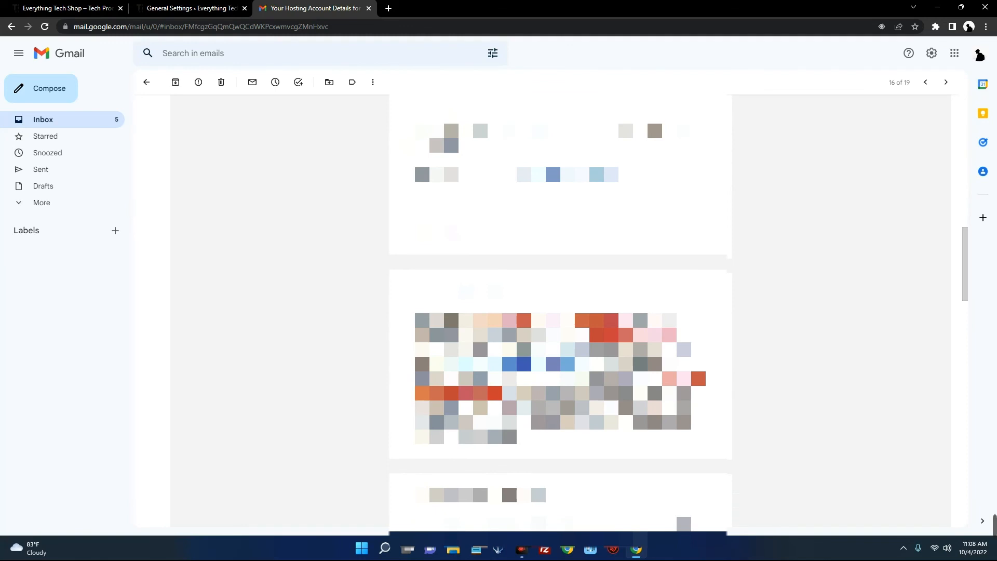
pyautogui.scroll(-5, 561, 311)
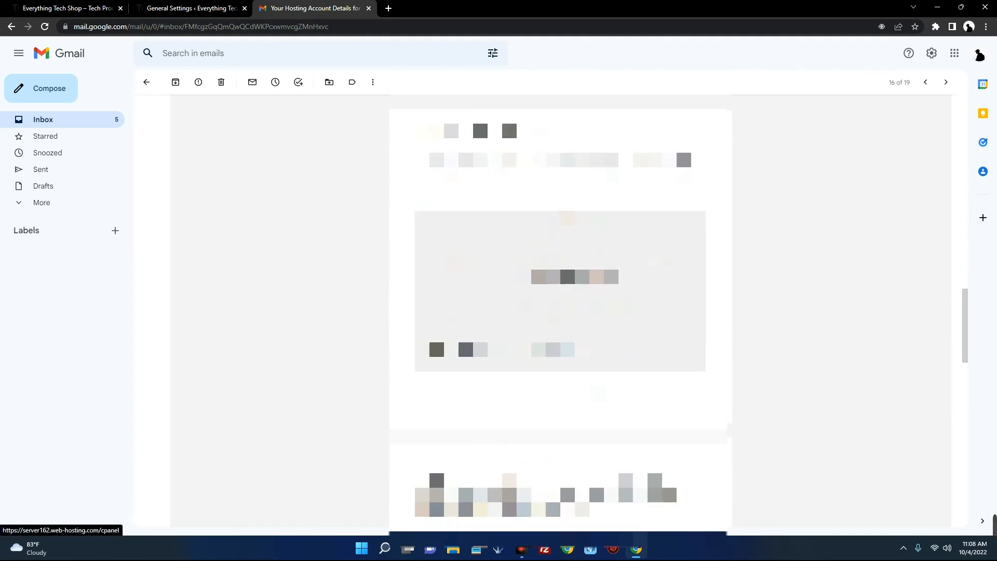
pyautogui.rightClick(534, 260)
pyautogui.click(539, 262)
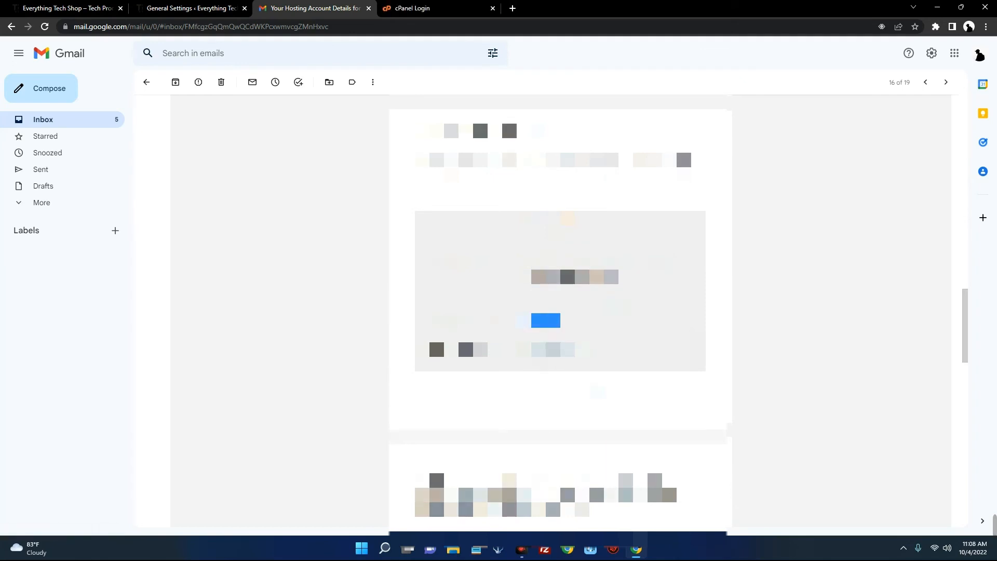
pyautogui.click(431, 8)
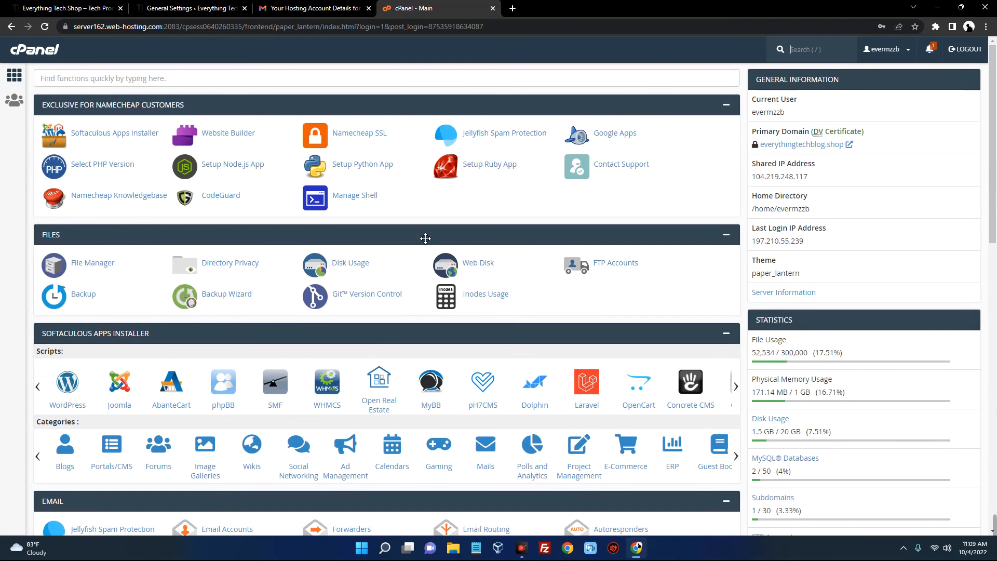
# Find 'email' on the cPanel dashboard with Ctrl+F and go to Email Accounts
pyautogui.scroll(-10, 425, 239)
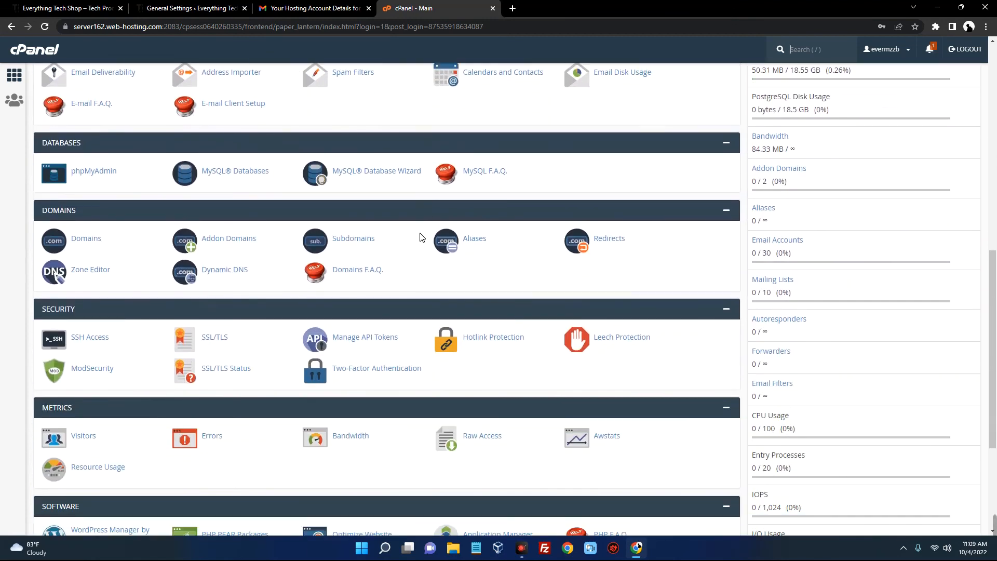
pyautogui.hotkey('ctrl', 'f')
pyautogui.write('email')
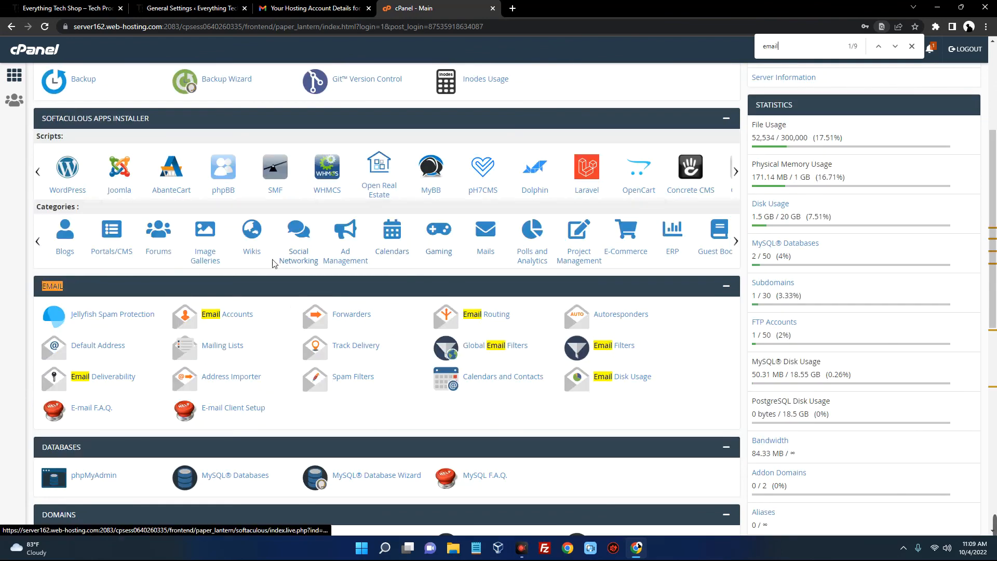
pyautogui.scroll(-2, 273, 263)
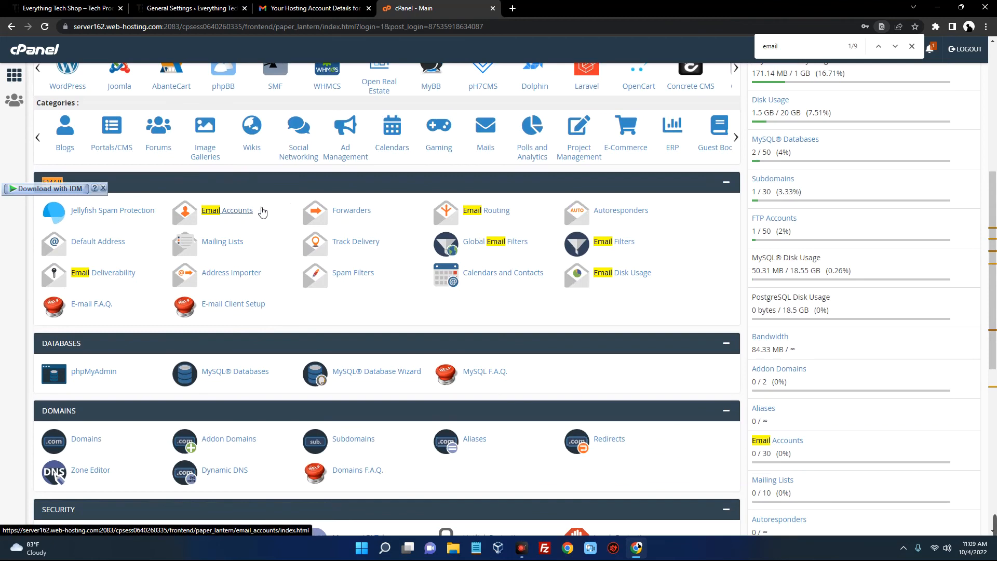
pyautogui.click(229, 213)
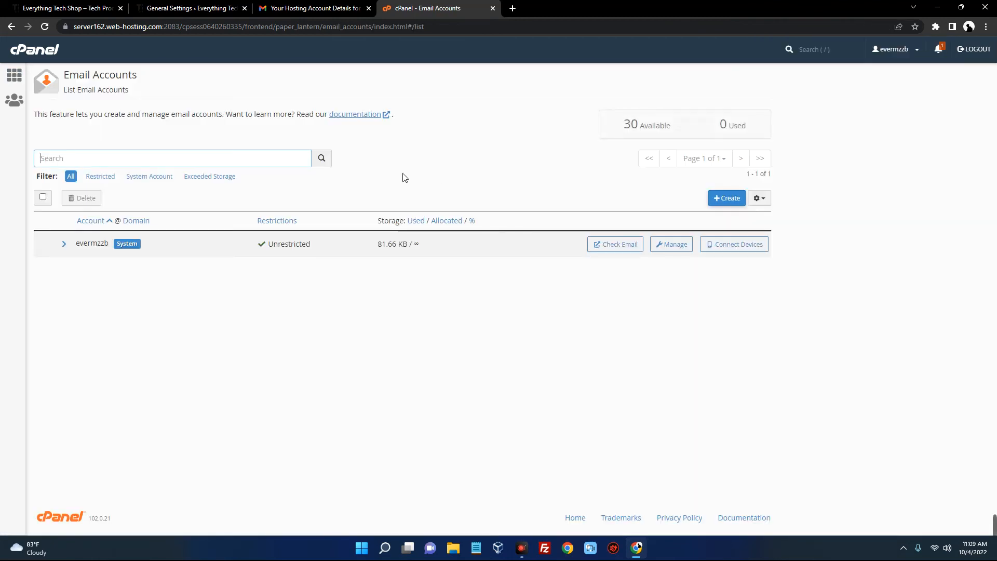
# Start a new email account with username admin, checking the admin address in WordPress settings
pyautogui.click(726, 201)
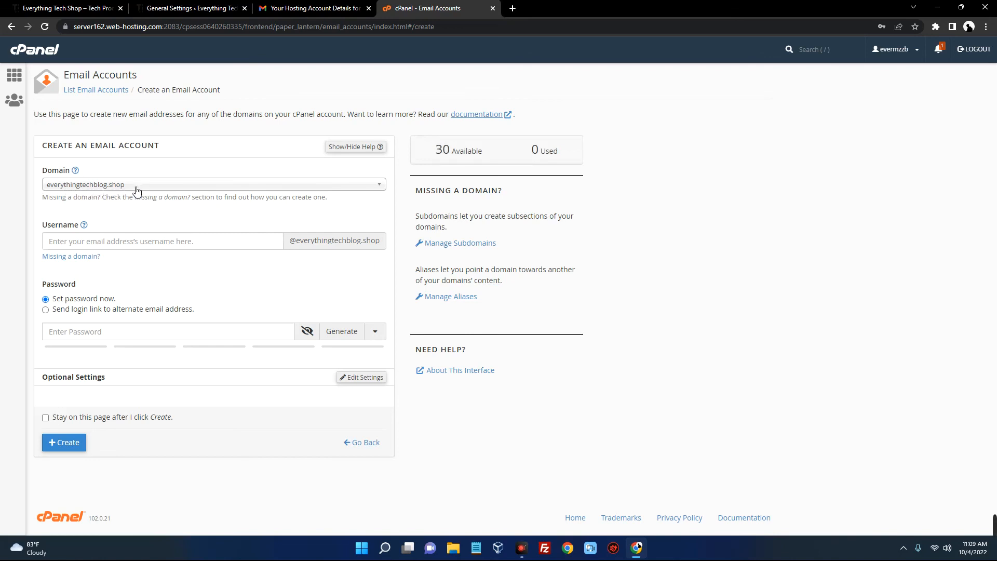
pyautogui.click(121, 246)
pyautogui.write('admin')
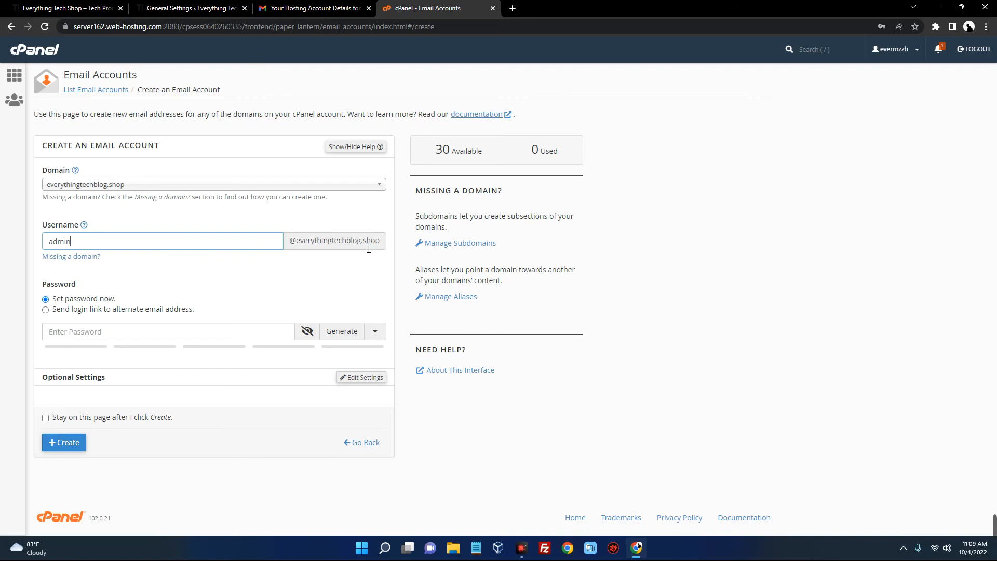
pyautogui.click(191, 8)
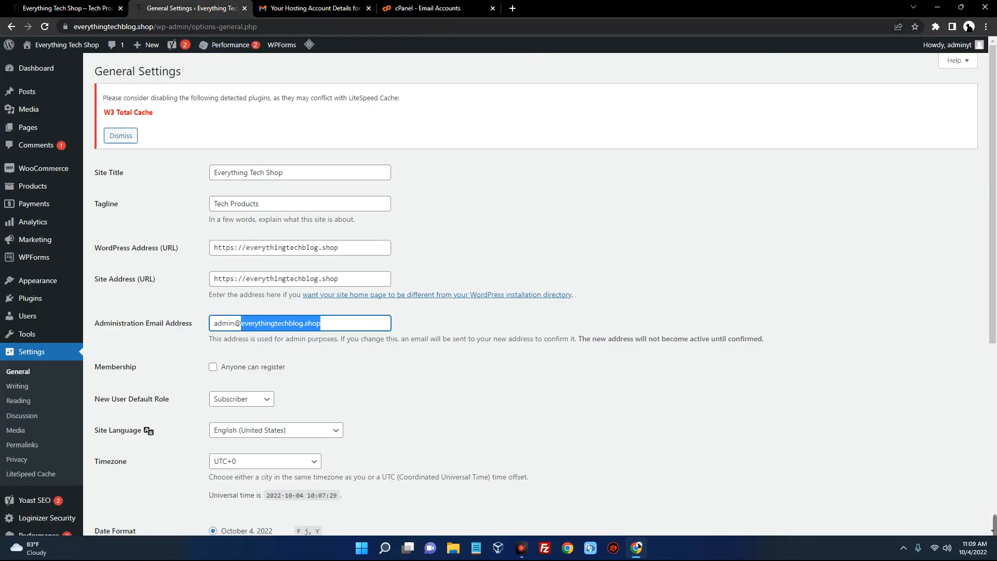
pyautogui.click(422, 7)
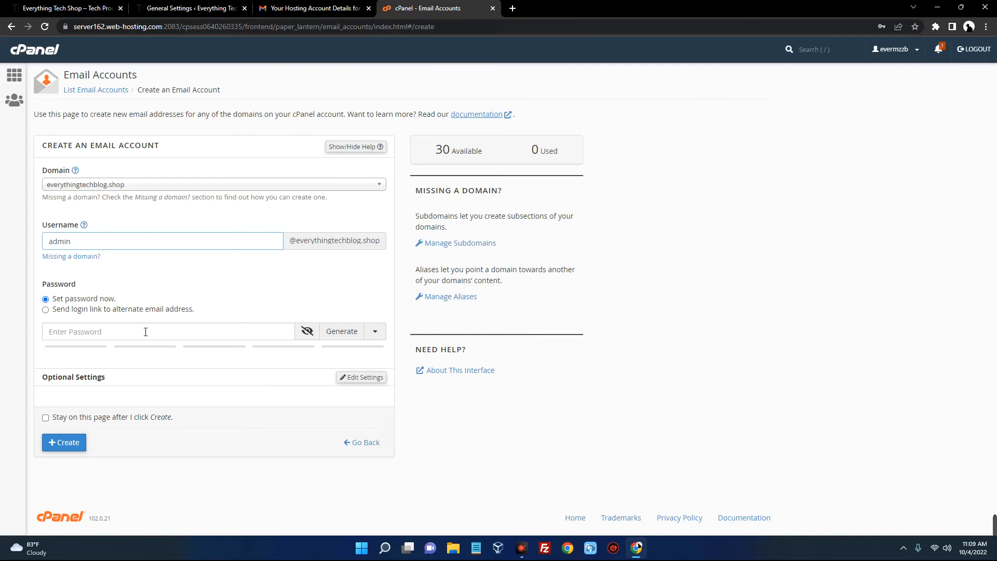
# Generate and copy a strong password, create the mailbox, and refuse Chrome's password-saving prompt
pyautogui.click(99, 331)
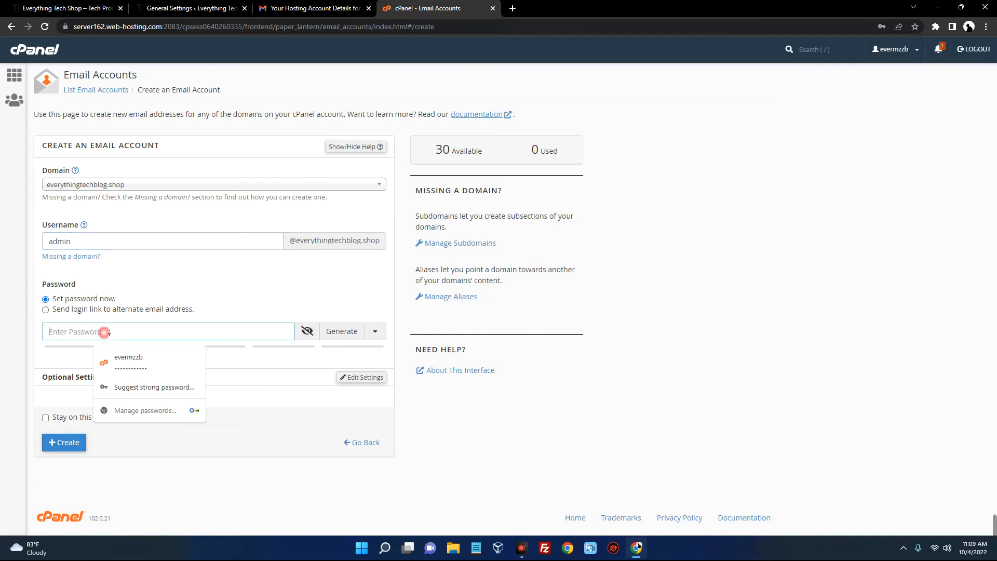
pyautogui.click(340, 332)
pyautogui.doubleClick(78, 331)
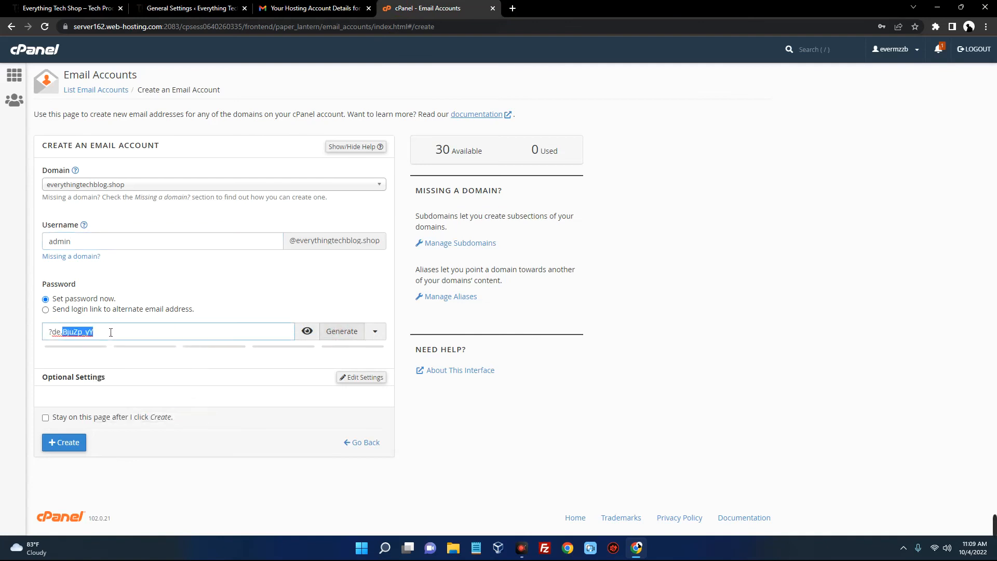
pyautogui.tripleClick(69, 336)
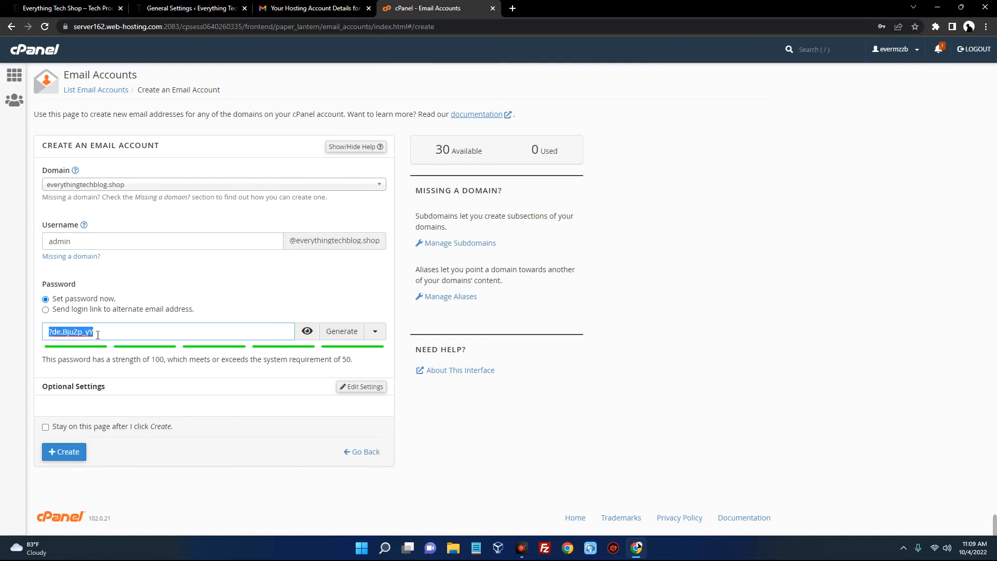
pyautogui.rightClick(62, 332)
pyautogui.click(112, 399)
pyautogui.click(73, 459)
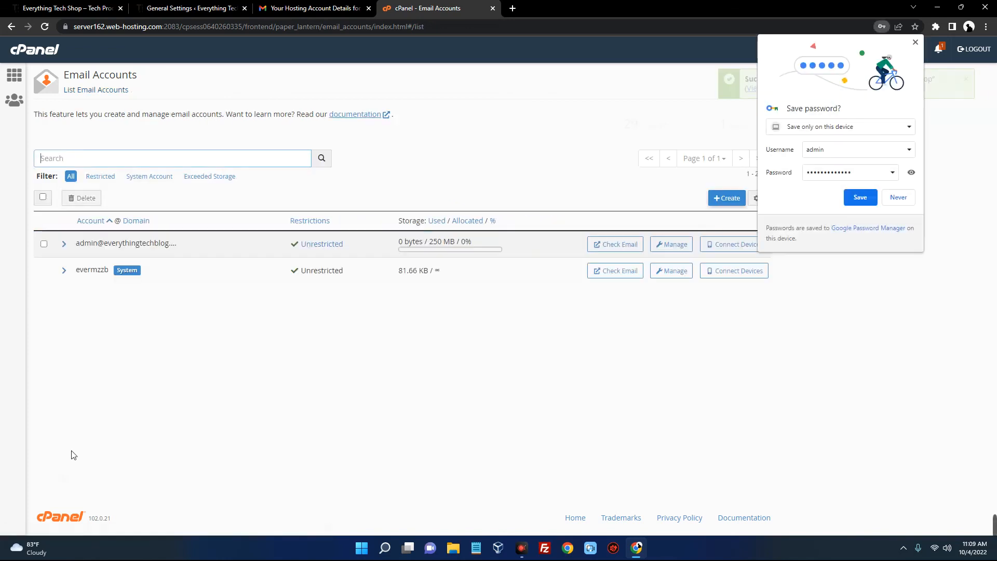
pyautogui.click(896, 198)
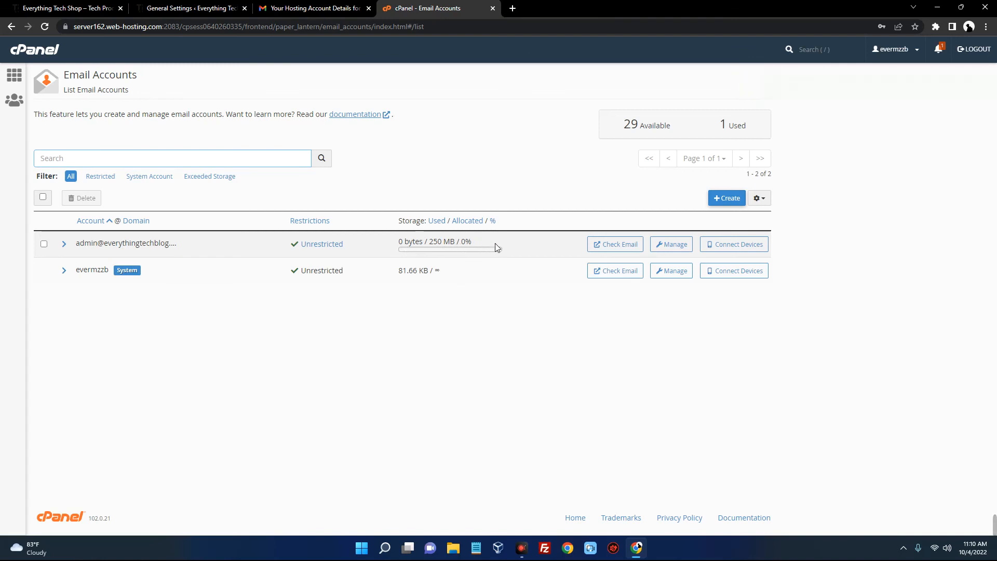
# Change the admin mailbox storage to Unlimited, save the settings, and open its webmail with Check Email
pyautogui.click(670, 244)
pyautogui.scroll(-1, 104, 251)
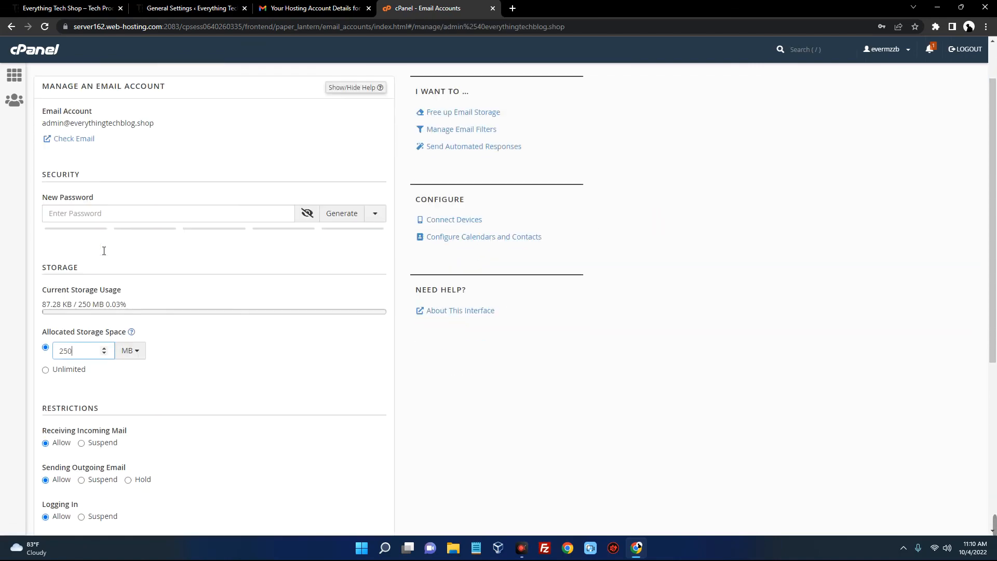
pyautogui.scroll(-2, 104, 251)
pyautogui.click(55, 273)
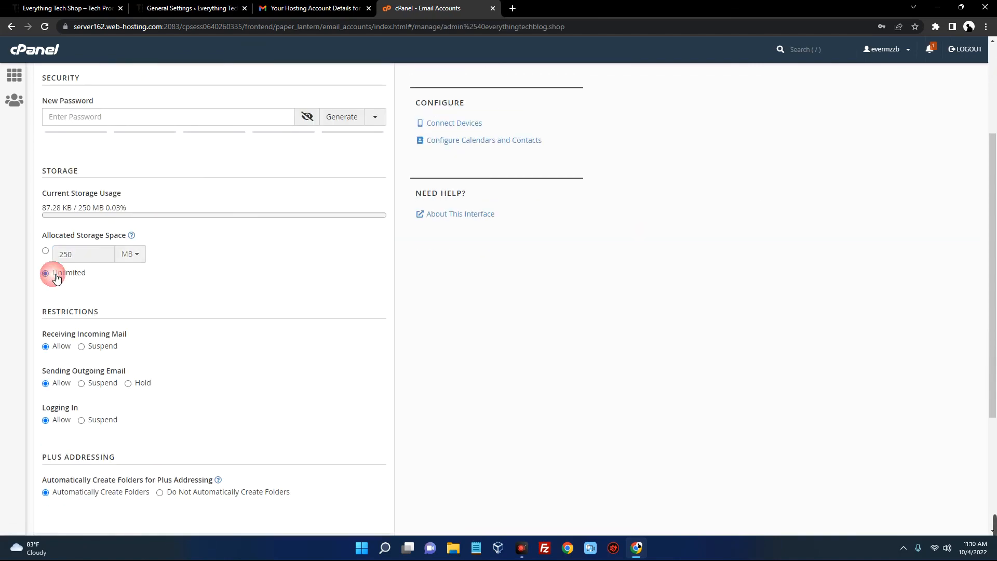
pyautogui.scroll(-4, 228, 267)
pyautogui.click(117, 378)
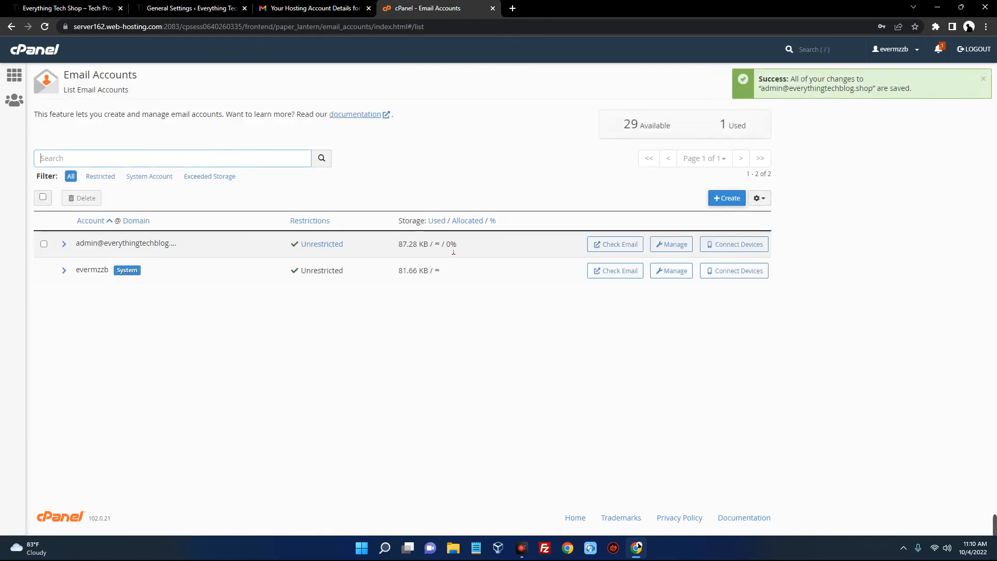
pyautogui.click(613, 245)
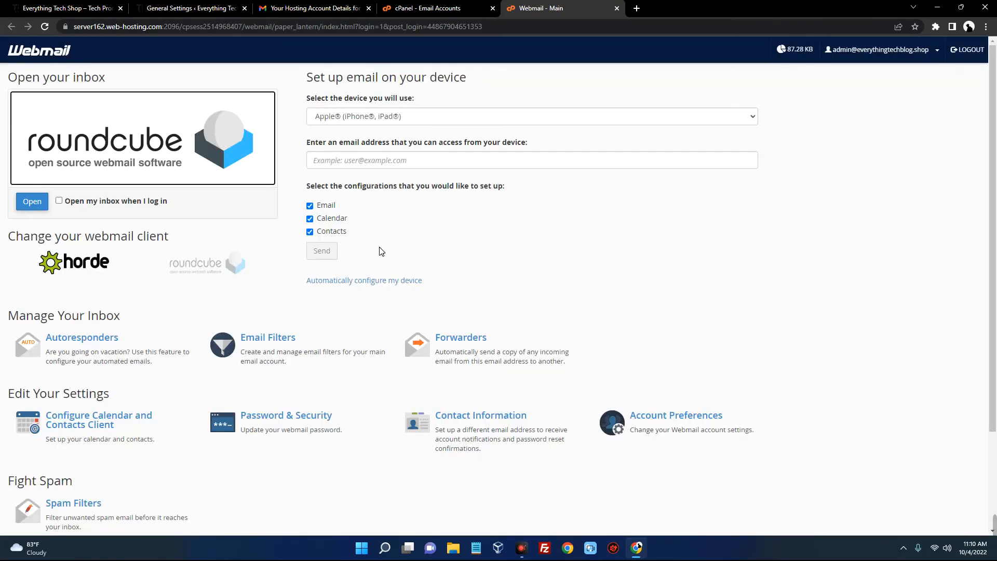
# Tick 'Open my inbox when I log in', open Roundcube, then go back to the Gmail hosting email
pyautogui.click(59, 202)
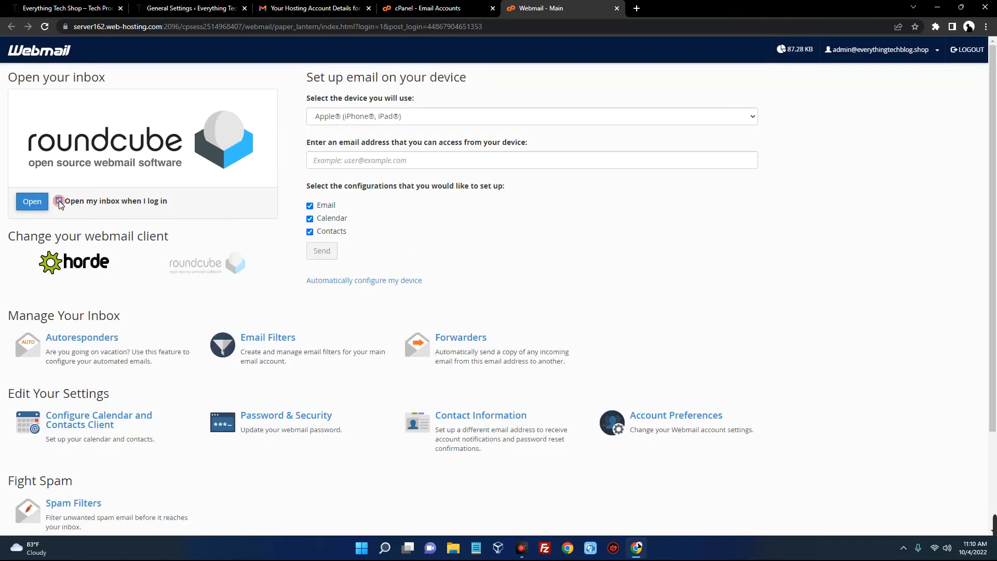
pyautogui.click(95, 155)
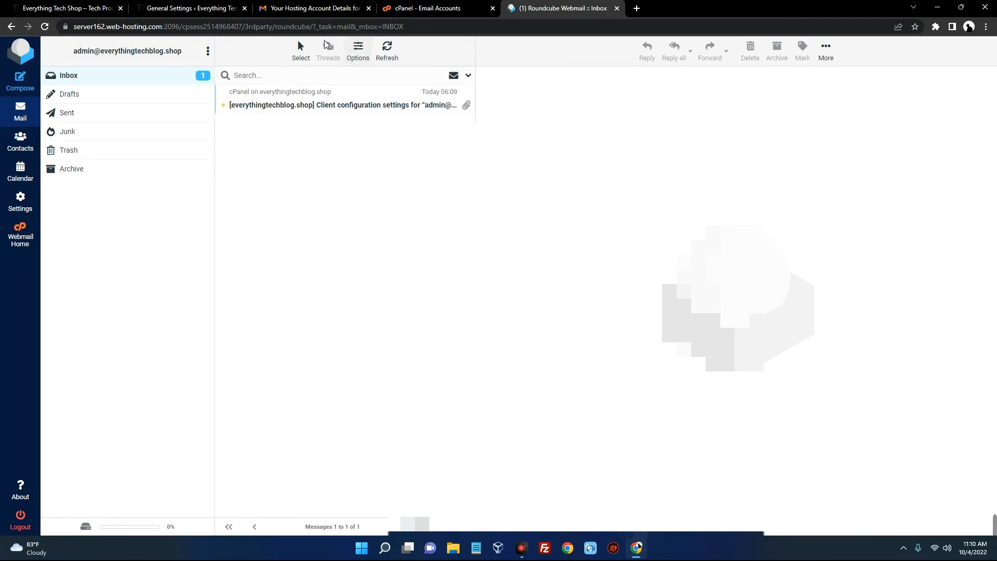
pyautogui.click(317, 9)
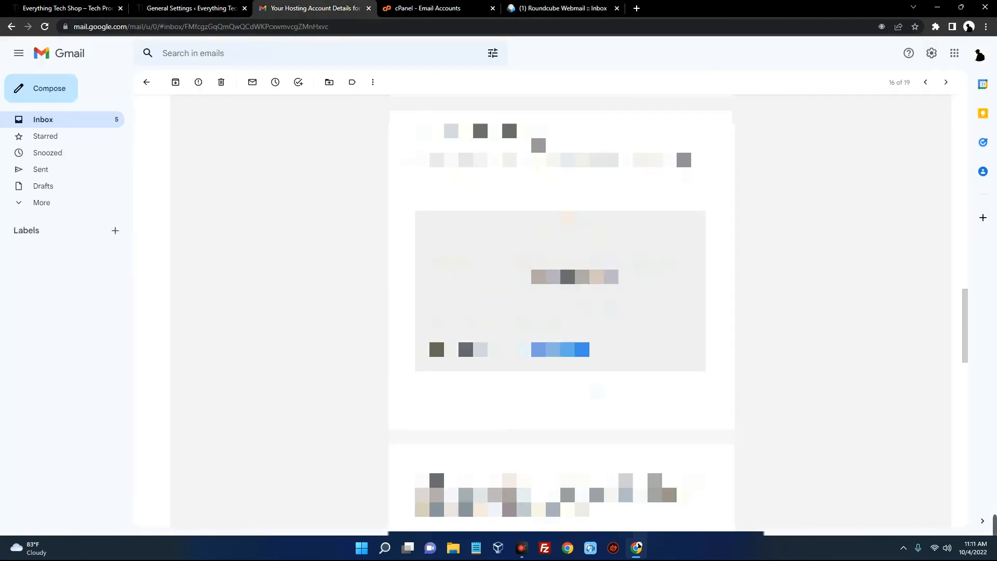
# Begin forwarding the Namecheap hosting account details email from Gmail
pyautogui.scroll(5, 381, 159)
pyautogui.click(342, 165)
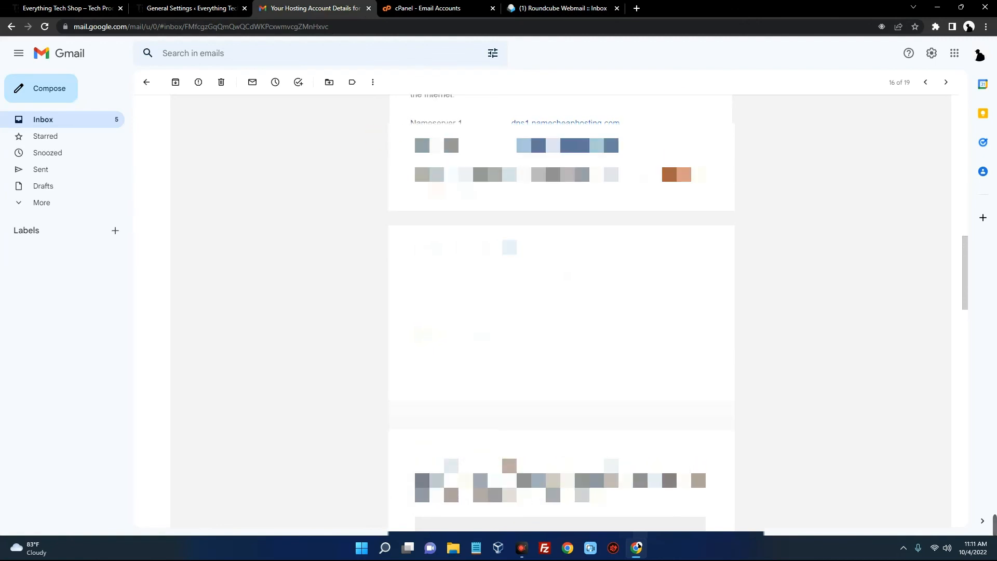
pyautogui.scroll(-3, 372, 92)
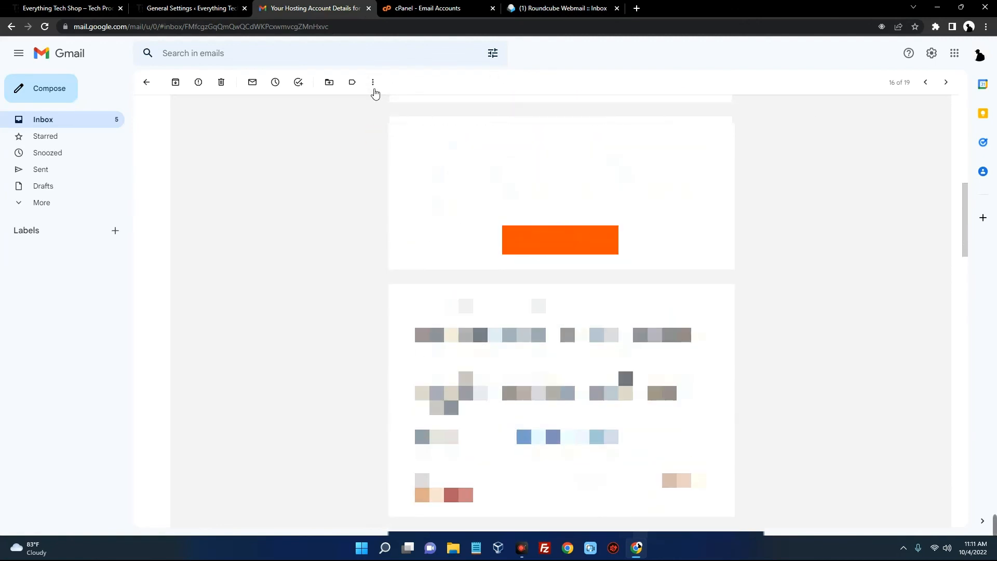
pyautogui.click(373, 82)
pyautogui.click(800, 83)
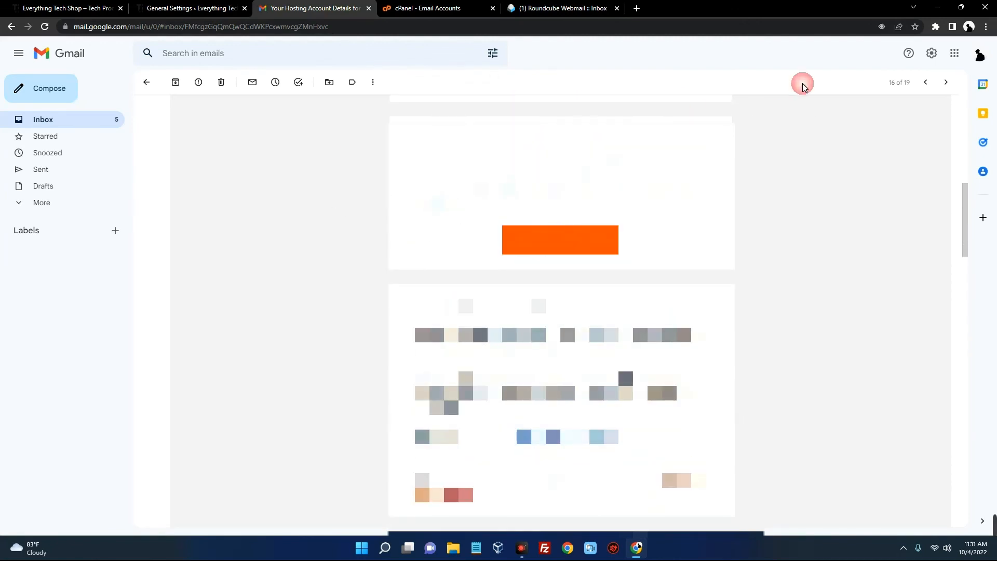
pyautogui.scroll(3, 783, 165)
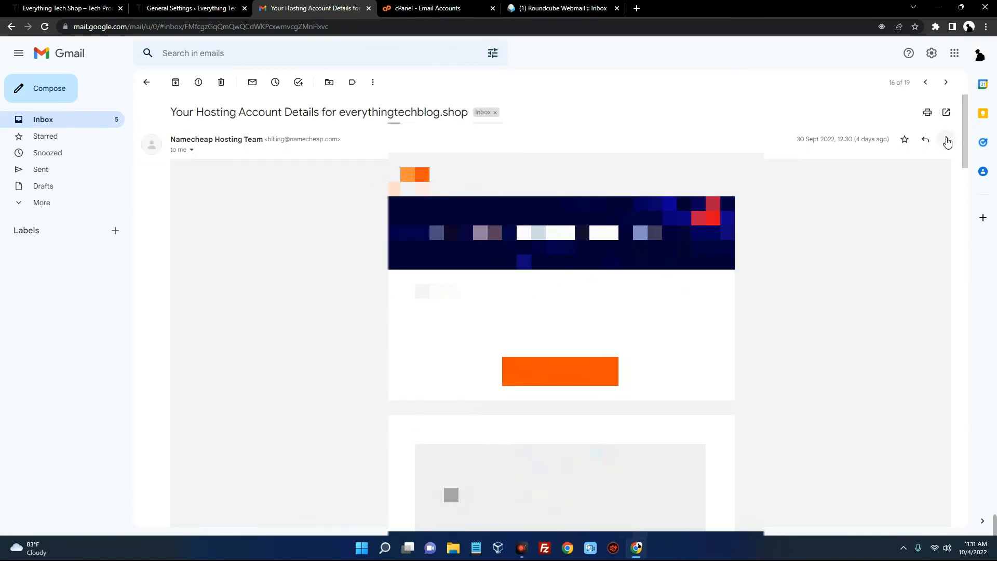
pyautogui.click(945, 139)
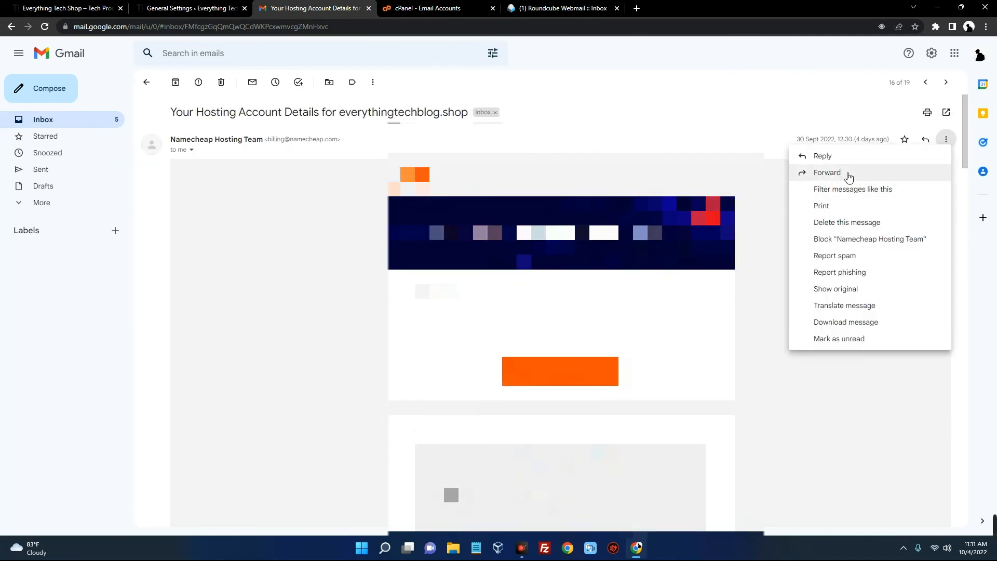
pyautogui.click(846, 172)
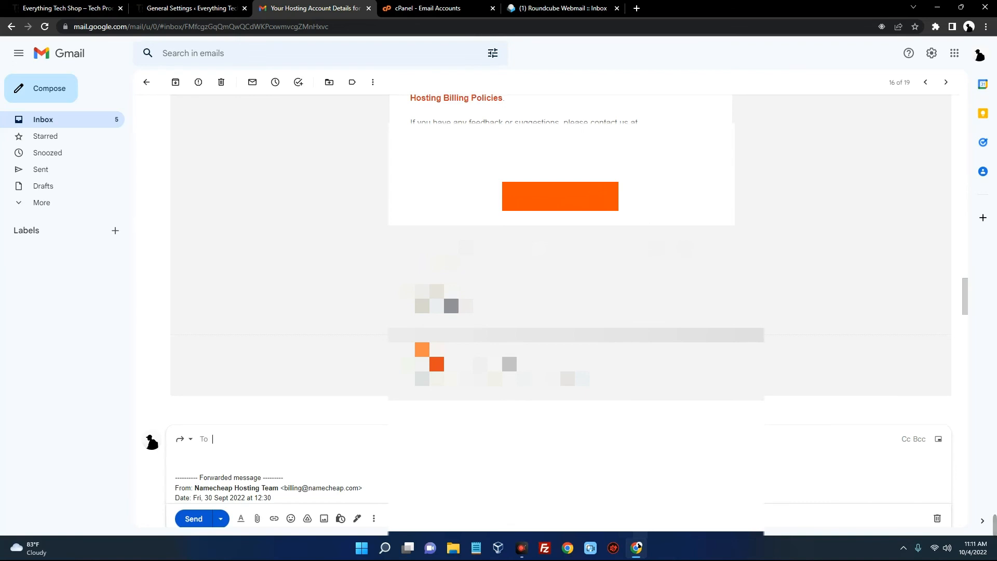
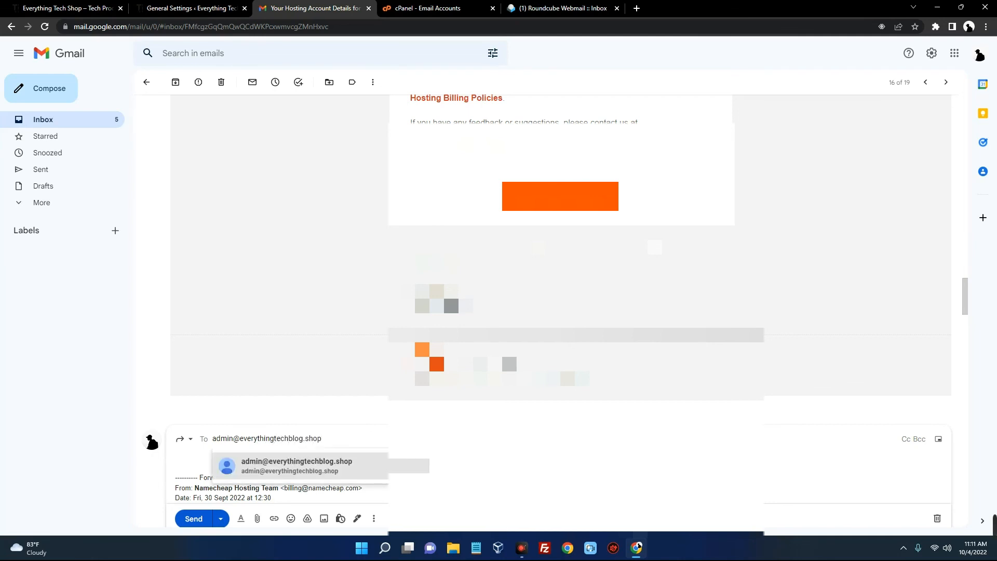
# Address the forward to the store's new admin mailbox and send it
pyautogui.click(340, 465)
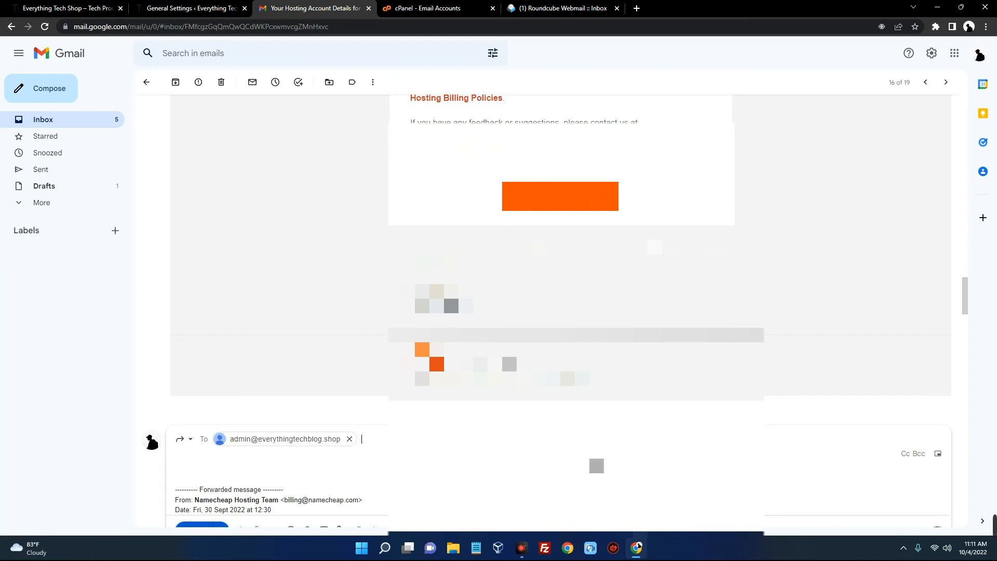
pyautogui.scroll(-5, 376, 505)
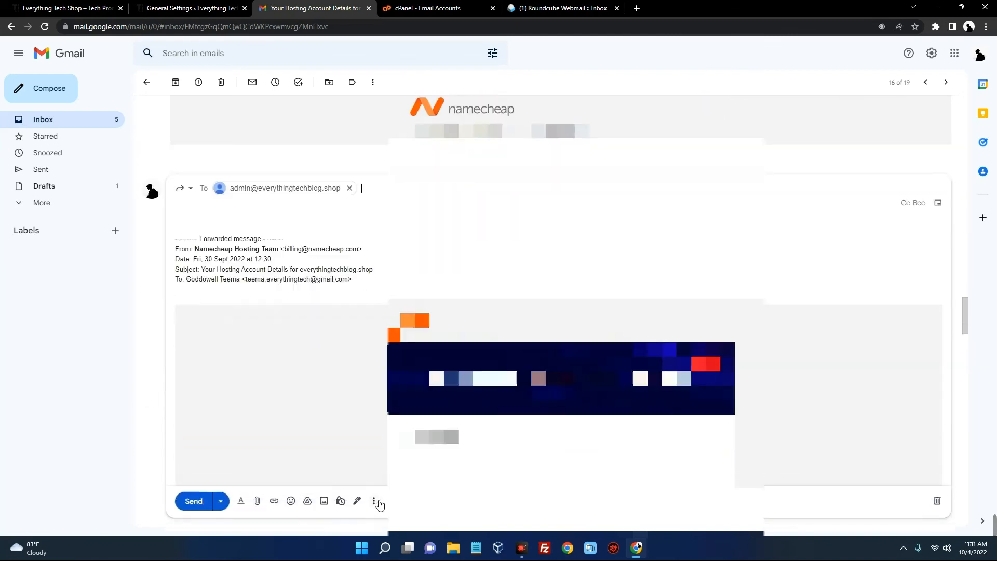
pyautogui.click(194, 501)
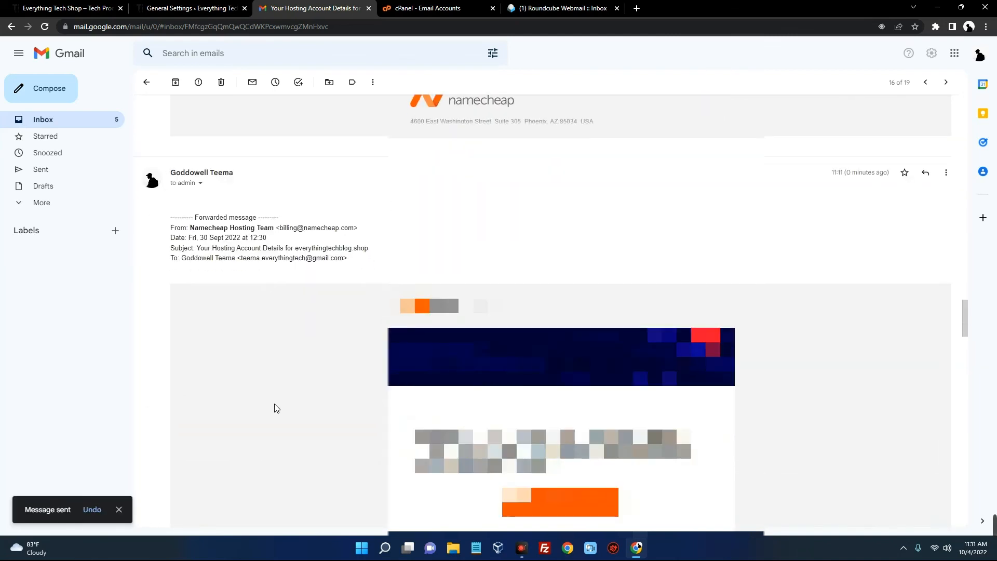
# In the admin webmail inbox, refresh and open the forwarded hosting details message
pyautogui.scroll(-10, 378, 285)
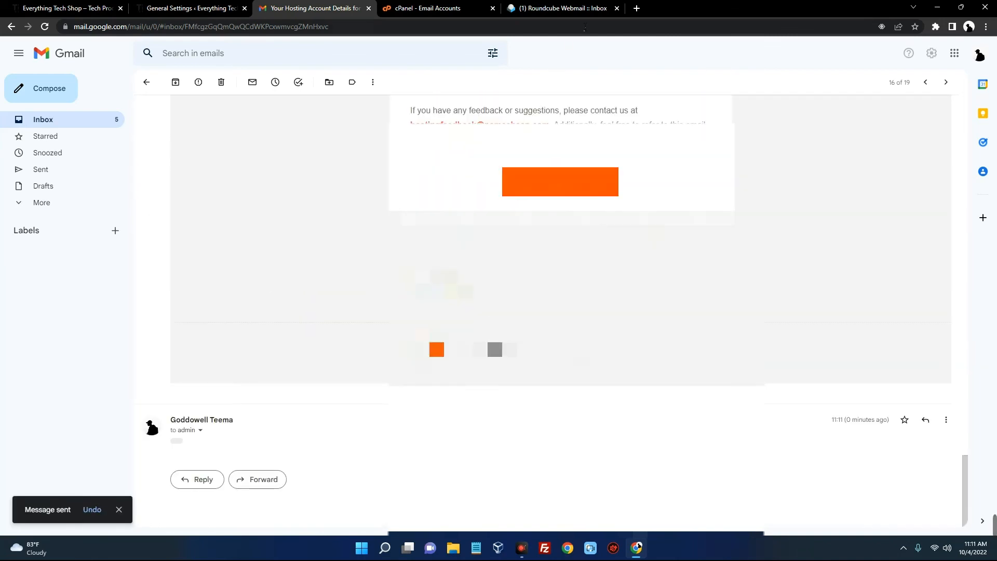
pyautogui.click(573, 10)
pyautogui.click(388, 49)
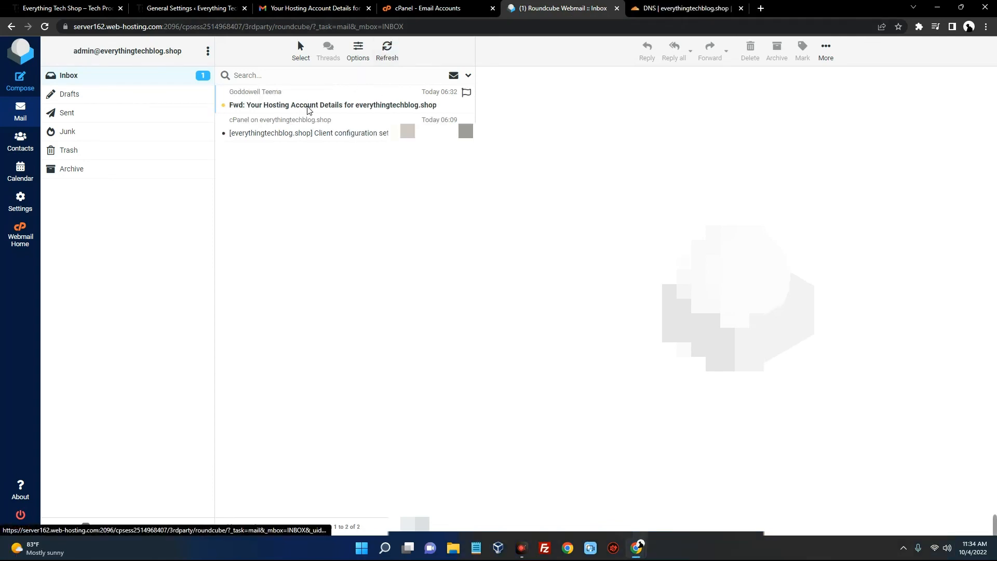
pyautogui.click(285, 101)
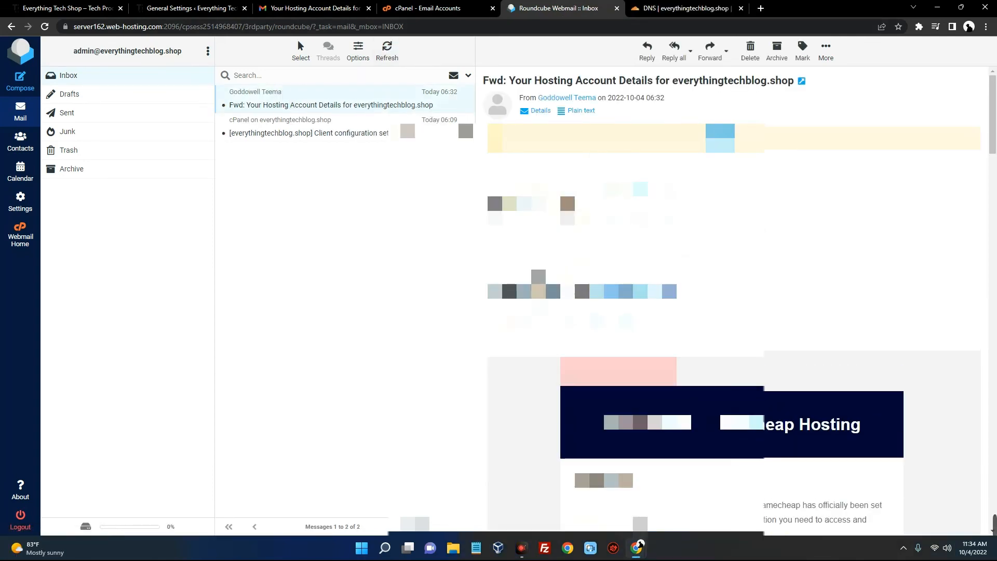
# Review the forwarded message in Roundcube, highlighting the admin account address and then deselecting it
pyautogui.scroll(-15, 675, 311)
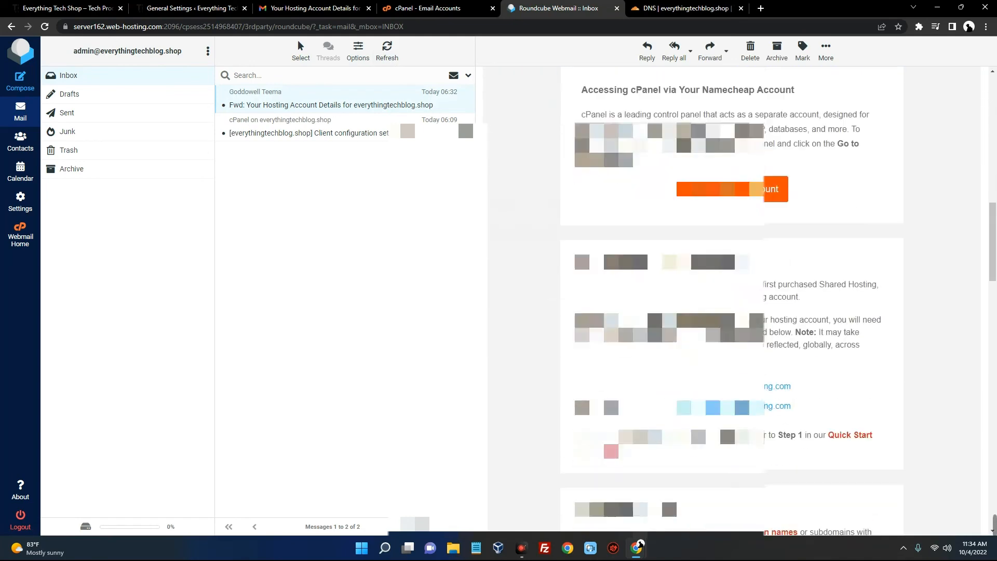
pyautogui.scroll(15, 727, 299)
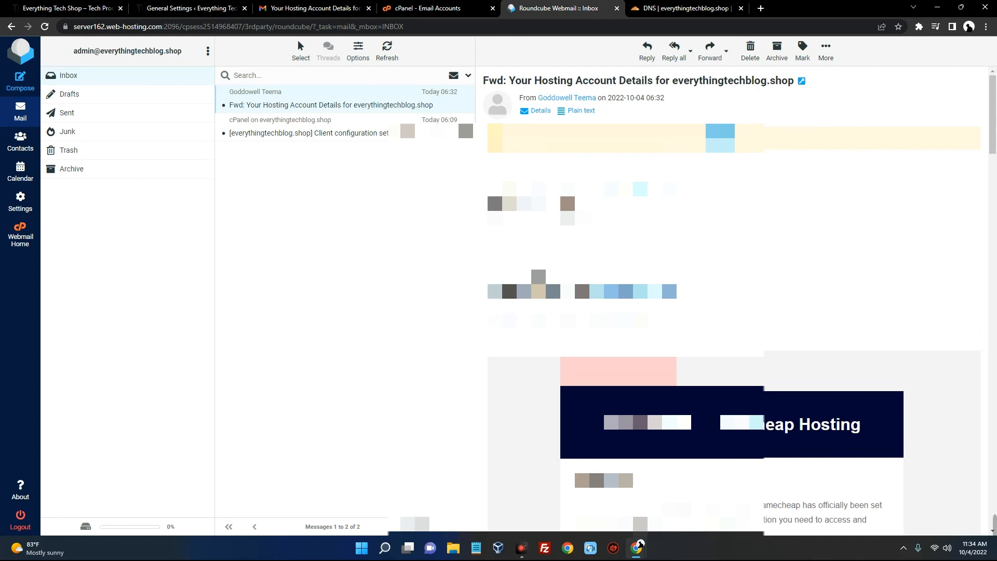
pyautogui.moveTo(72, 51); pyautogui.dragTo(183, 47)
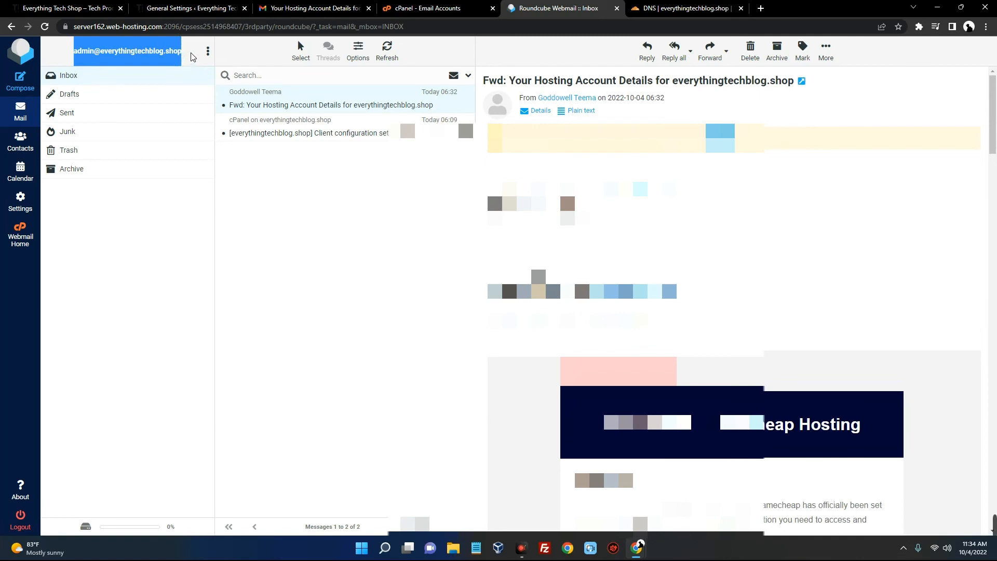
pyautogui.click(189, 50)
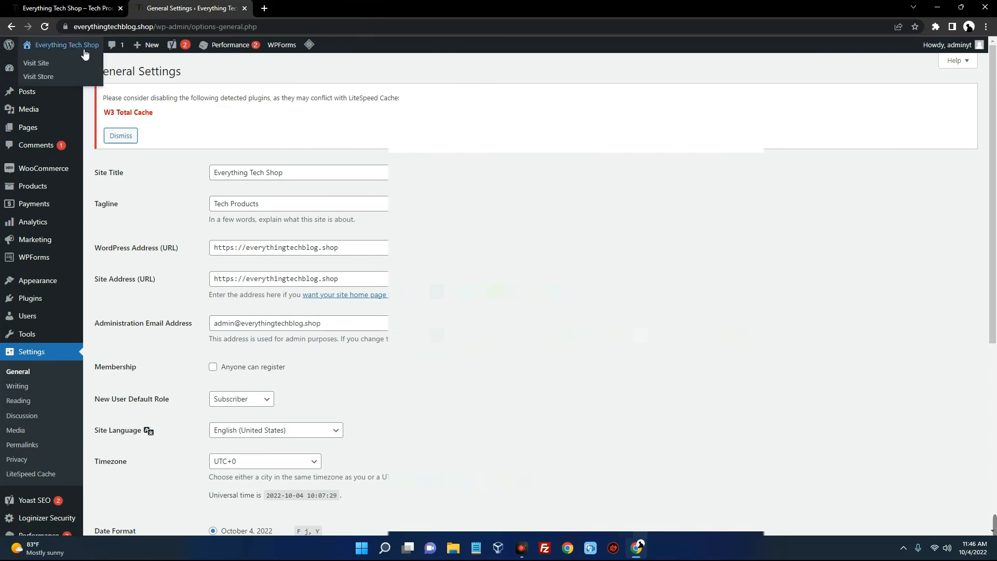
# Visit the storefront and open the iPhone 14 Pro Max product page
pyautogui.click(44, 62)
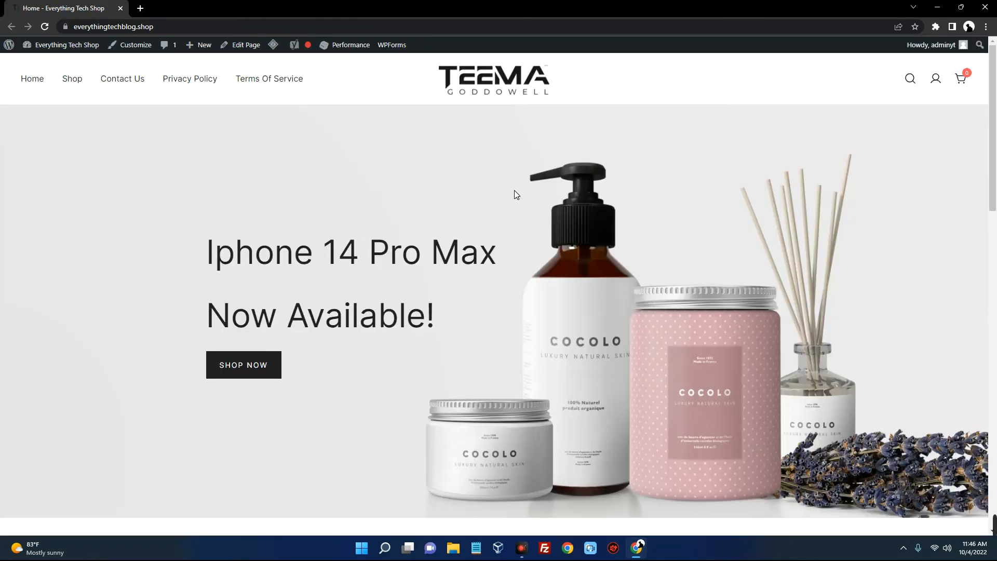
pyautogui.scroll(-4, 516, 195)
pyautogui.scroll(-4, 517, 195)
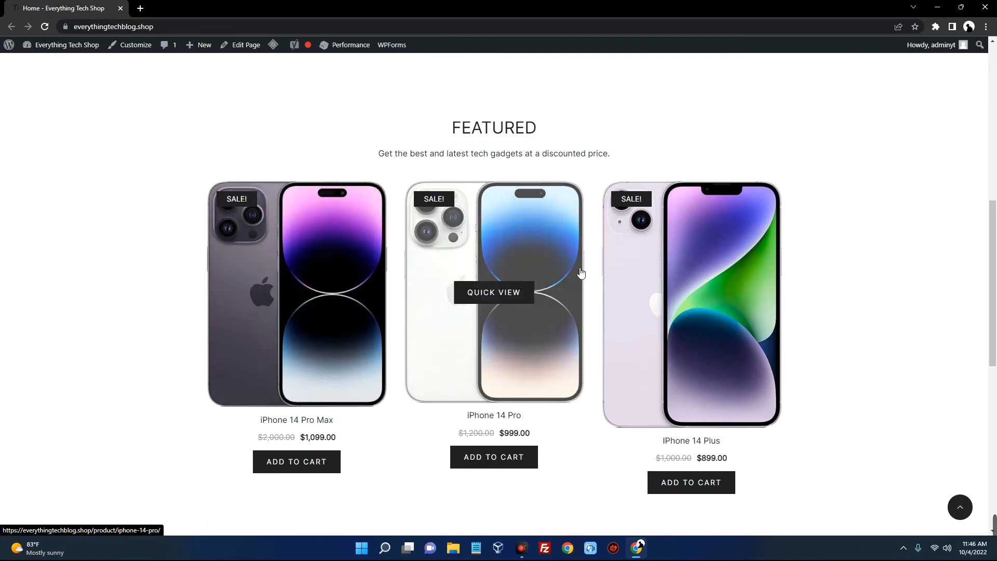
pyautogui.scroll(-9, 818, 251)
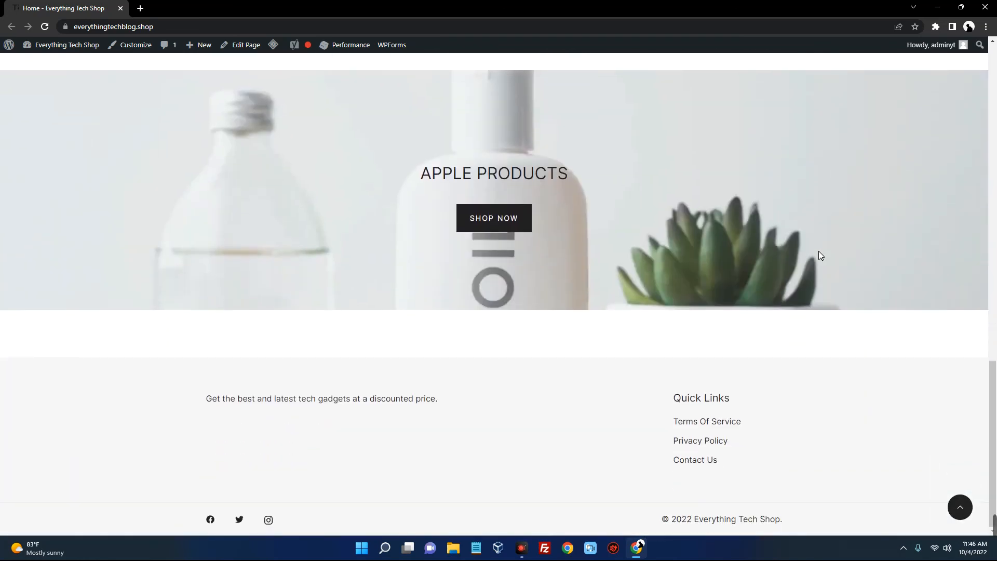
pyautogui.scroll(7, 818, 251)
pyautogui.click(386, 314)
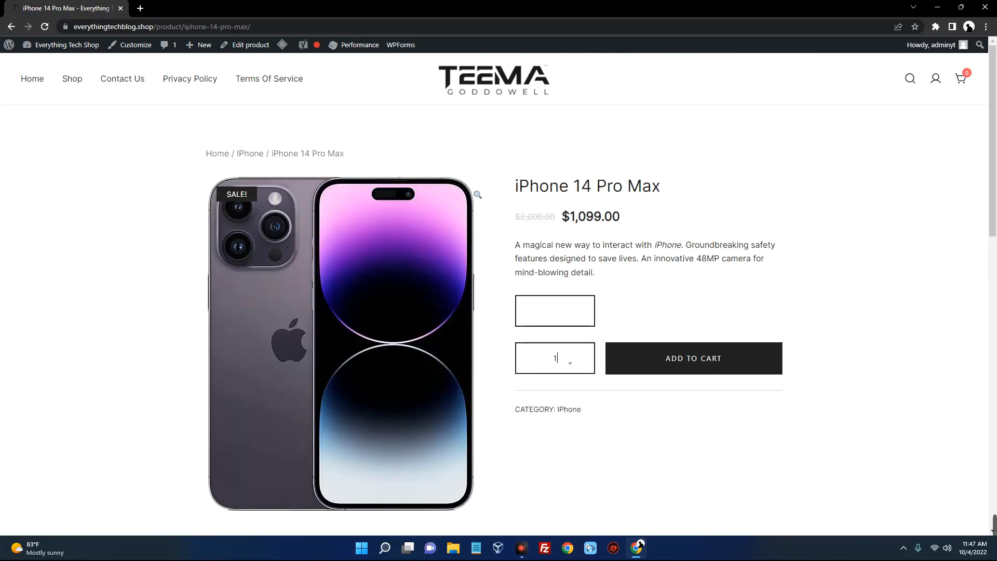
# Add 9 iPhone 14 Pro Max ($9,891.00) to the cart, check out, place the order, then view Shop
pyautogui.press('Return')
pyautogui.click(280, 200)
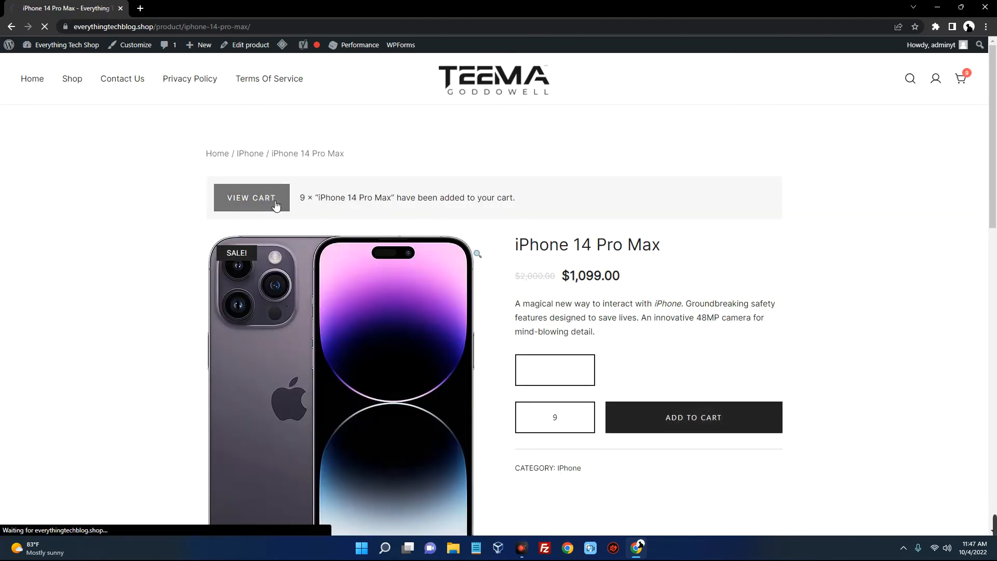
pyautogui.scroll(-6, 646, 350)
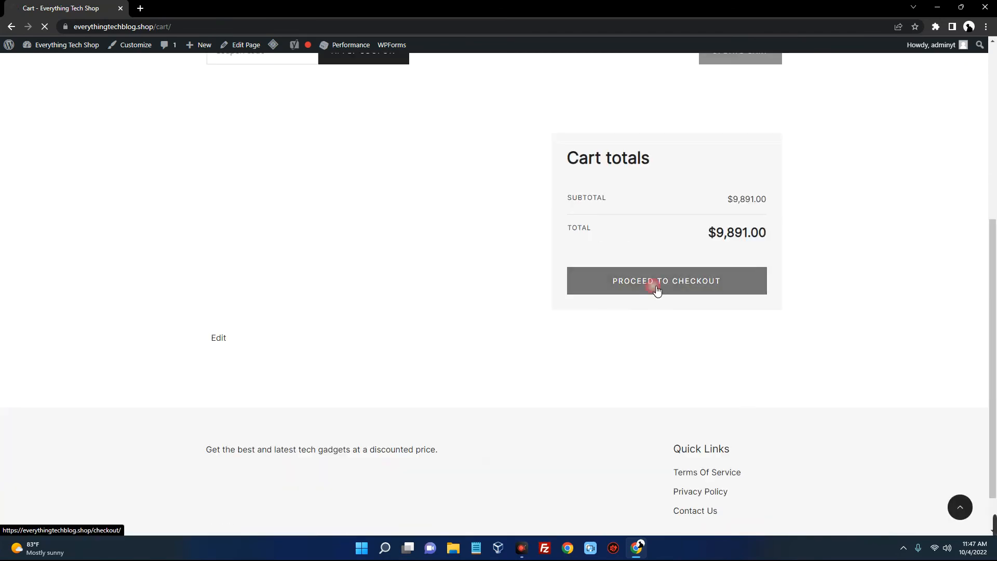
pyautogui.click(658, 289)
pyautogui.scroll(-6, 557, 300)
pyautogui.click(654, 285)
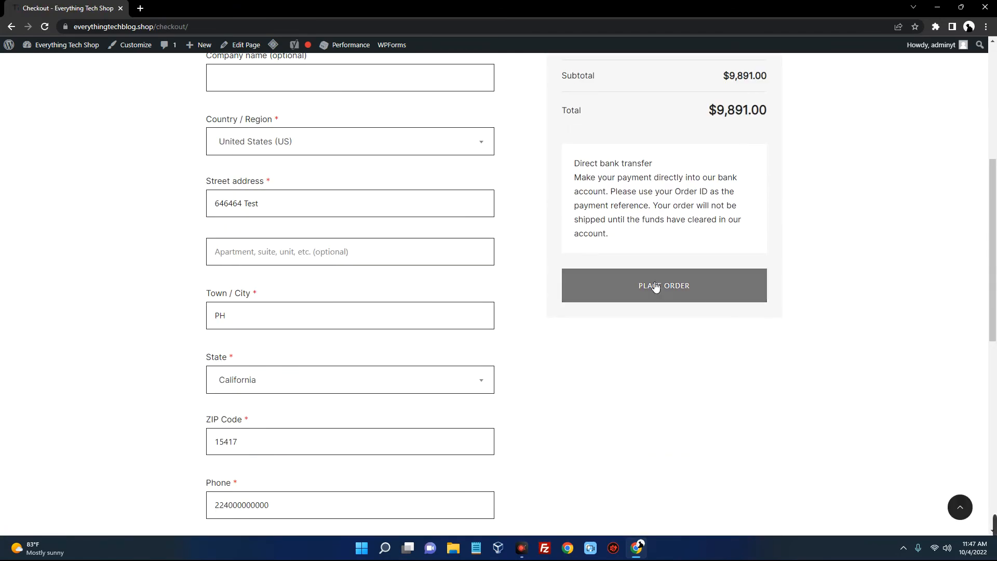
pyautogui.click(72, 79)
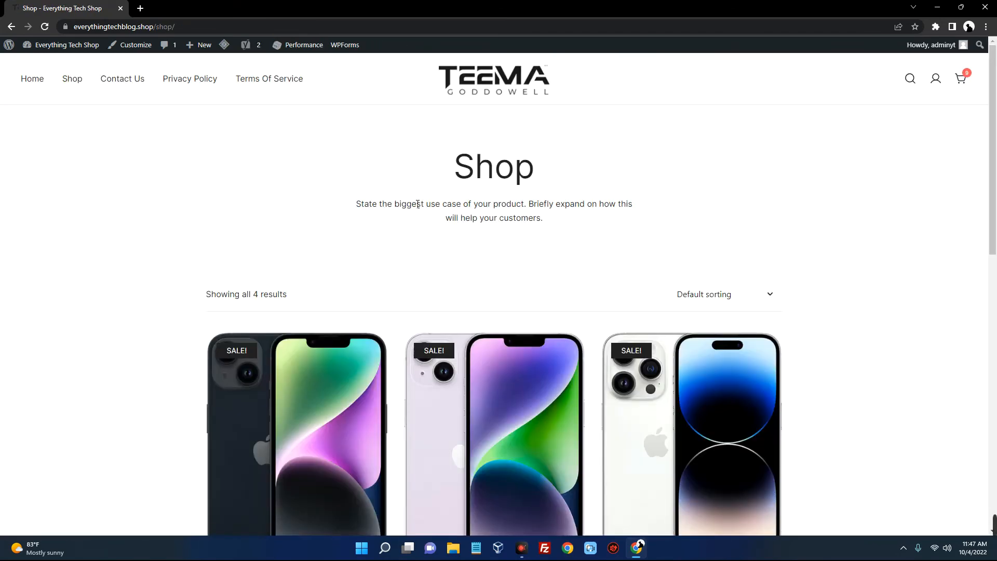
# Browse the storefront's Contact Us and Privacy Policy pages
pyautogui.scroll(-9, 414, 202)
pyautogui.scroll(10, 423, 270)
pyautogui.click(122, 78)
pyautogui.scroll(-5, 871, 281)
pyautogui.scroll(5, 871, 279)
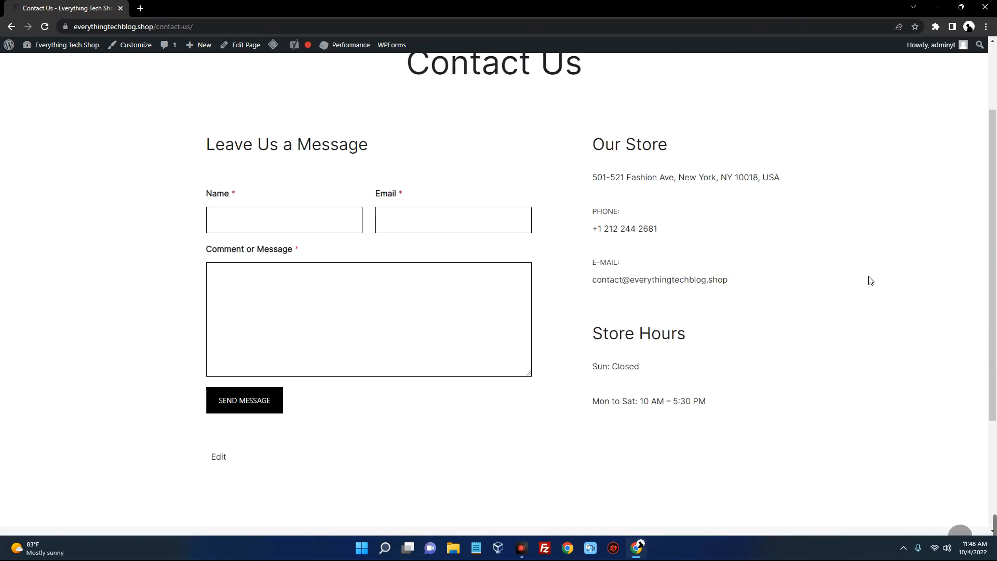
pyautogui.click(190, 78)
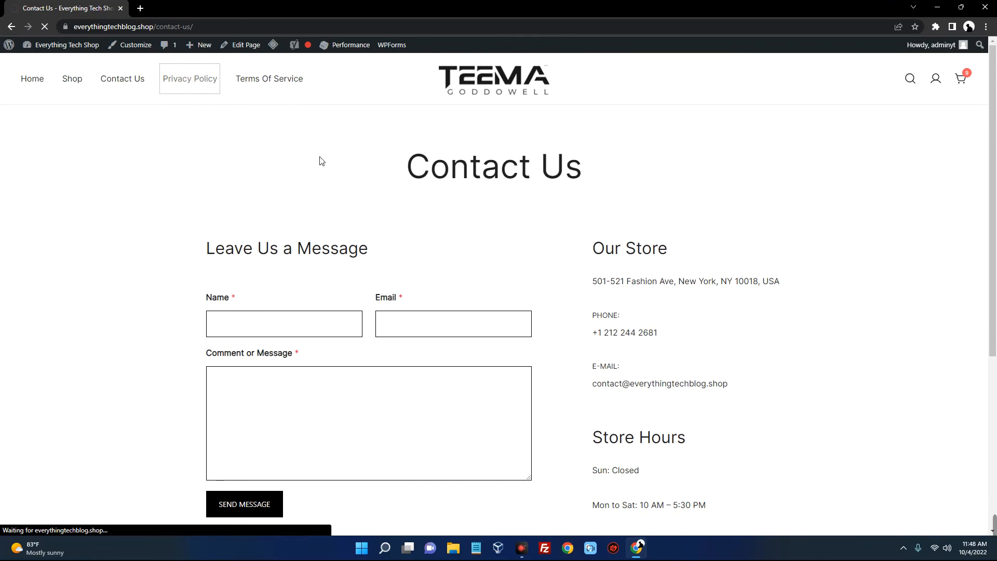
pyautogui.scroll(-10, 734, 193)
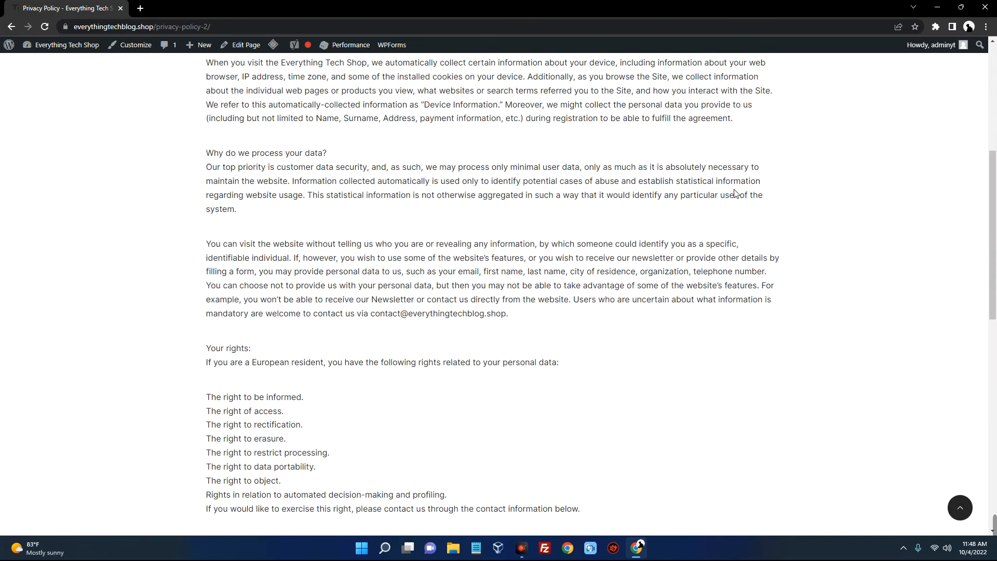
pyautogui.scroll(-5, 675, 235)
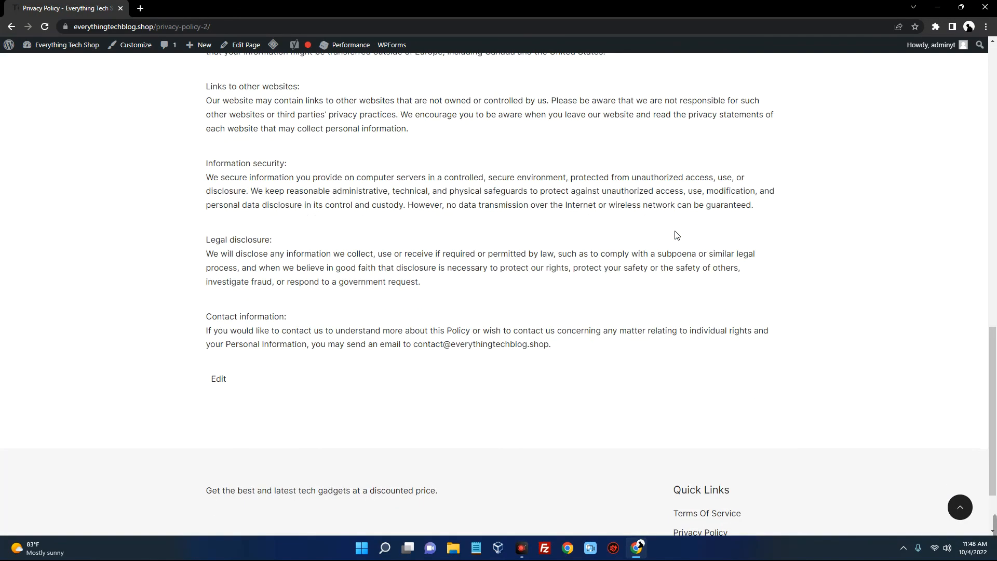
pyautogui.scroll(15, 675, 235)
# Read through the Terms Of Service page, then return to the Home page
pyautogui.click(269, 79)
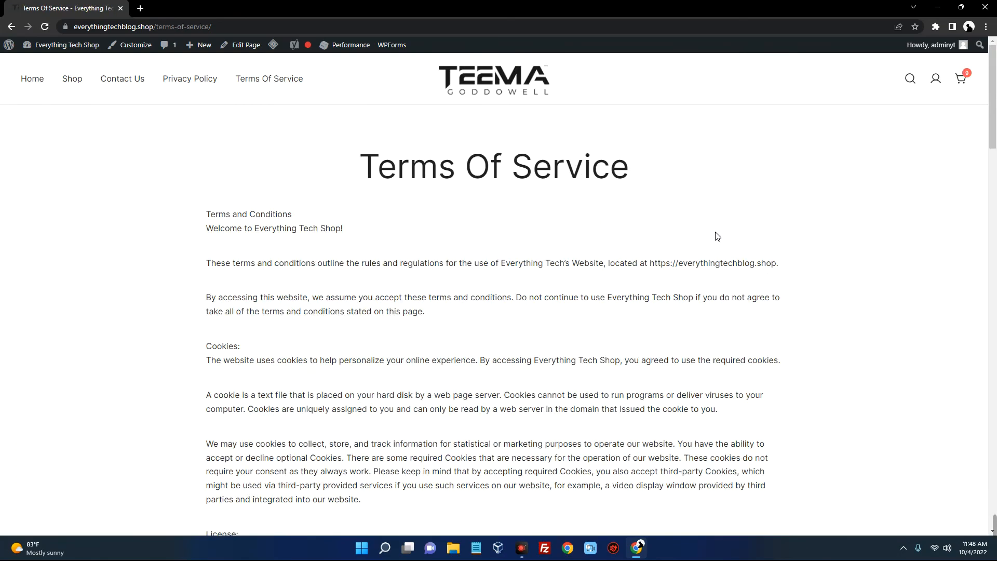
pyautogui.scroll(-20, 712, 235)
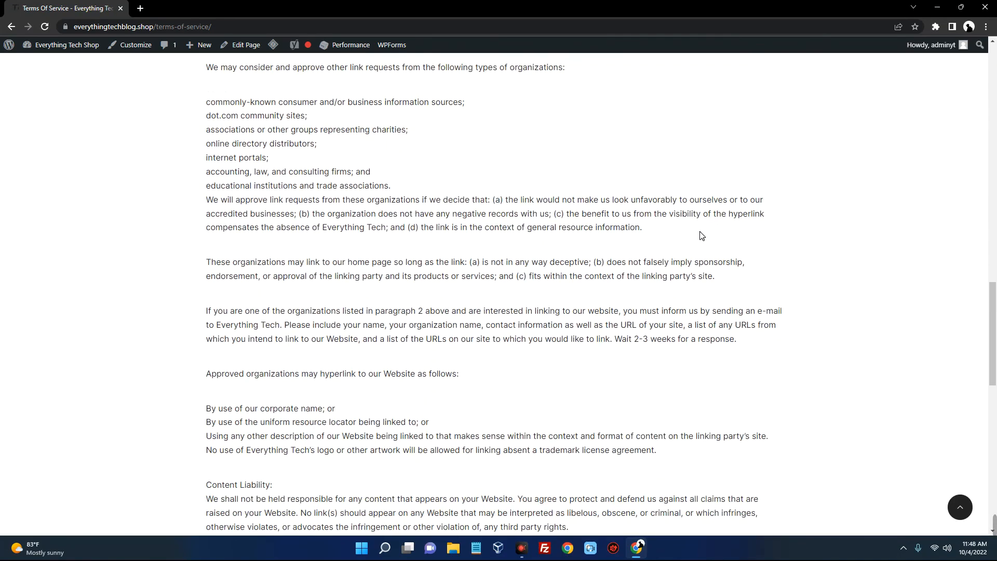
pyautogui.scroll(-8, 701, 235)
pyautogui.scroll(20, 701, 235)
pyautogui.scroll(3, 701, 235)
pyautogui.click(37, 80)
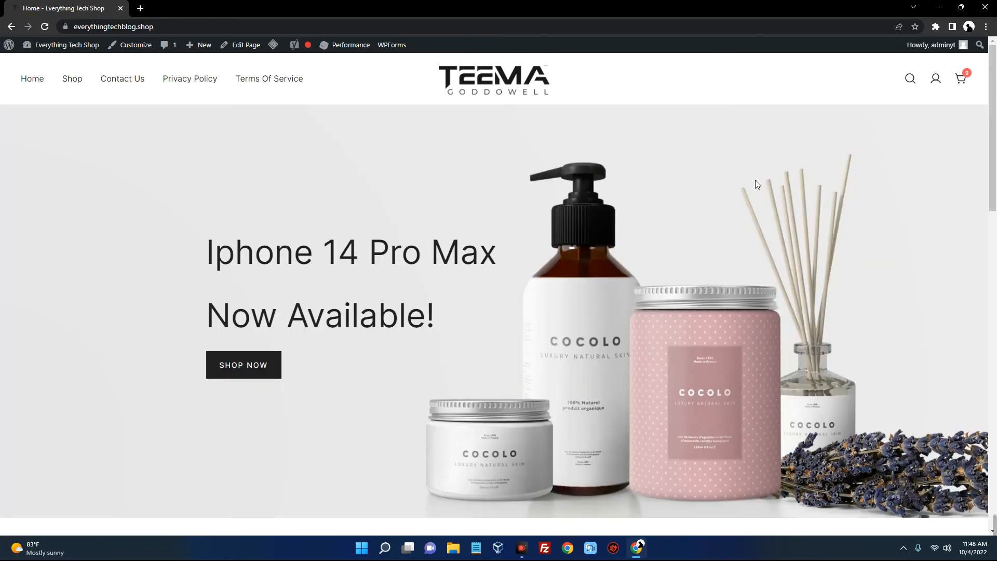